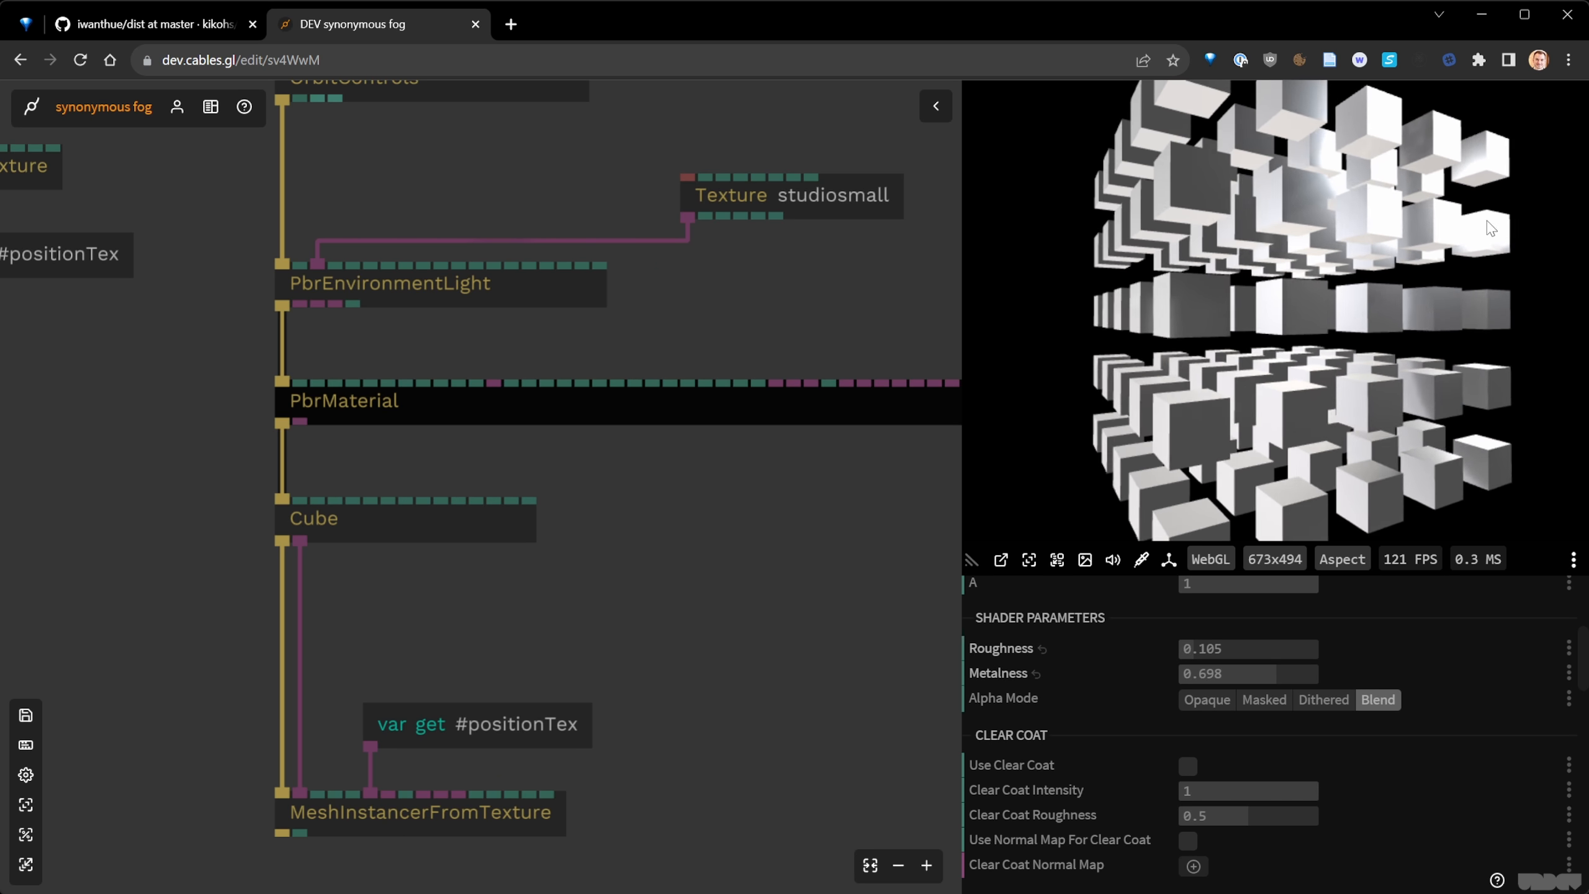
# - Replace the environment light's texture with park_parking_1k.rgbe.png from the library's hdr files and close the file browser
pyautogui.click(766, 212)
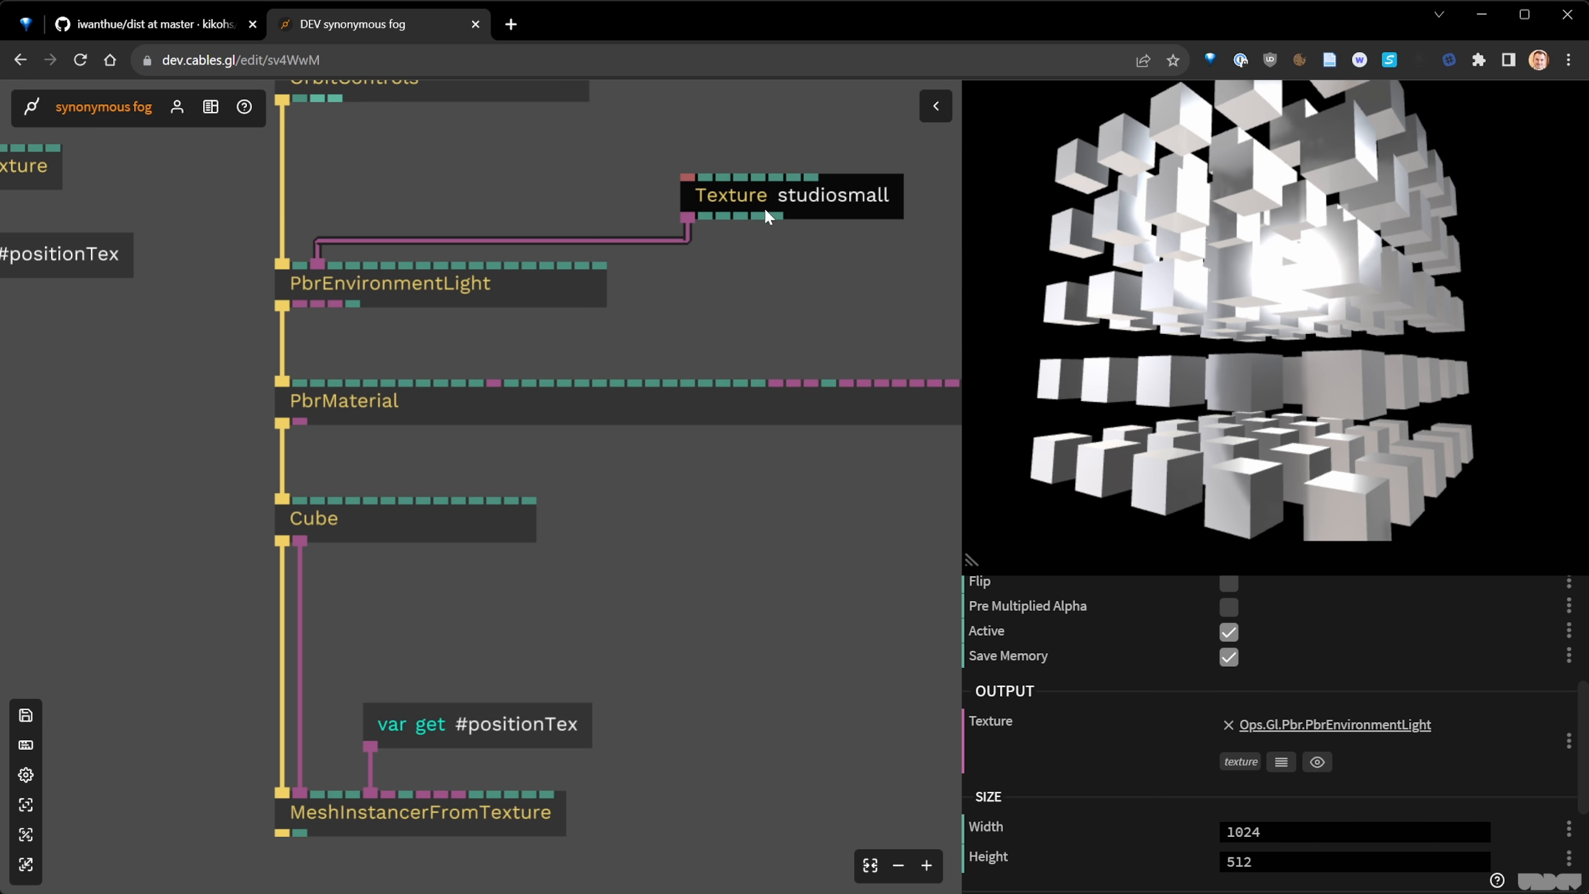
pyautogui.scroll(5, 1128, 661)
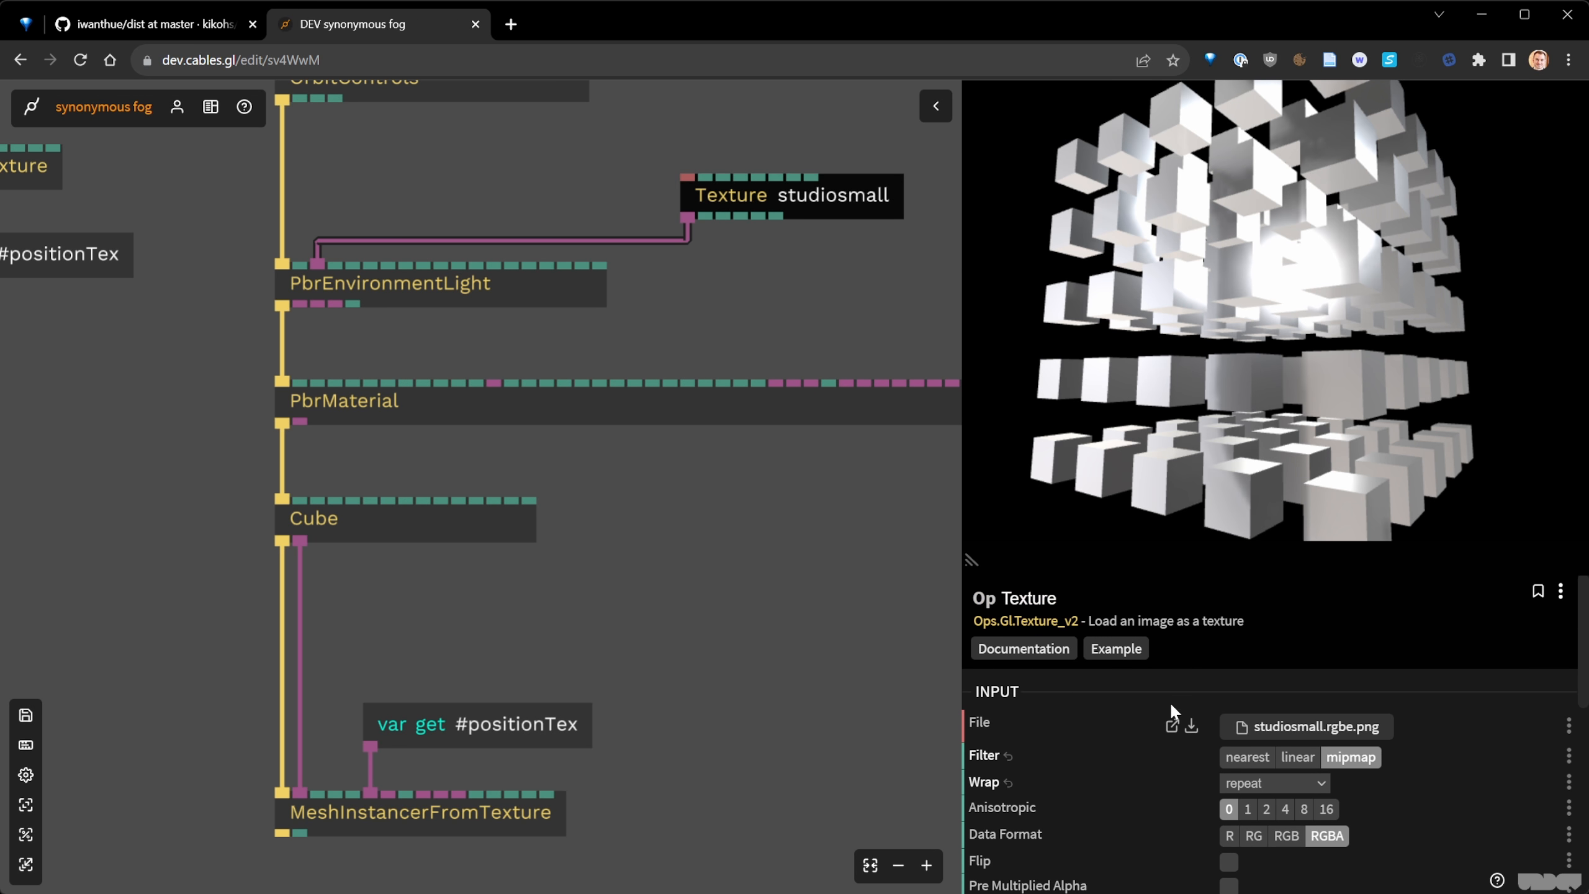
pyautogui.click(1287, 727)
pyautogui.click(123, 170)
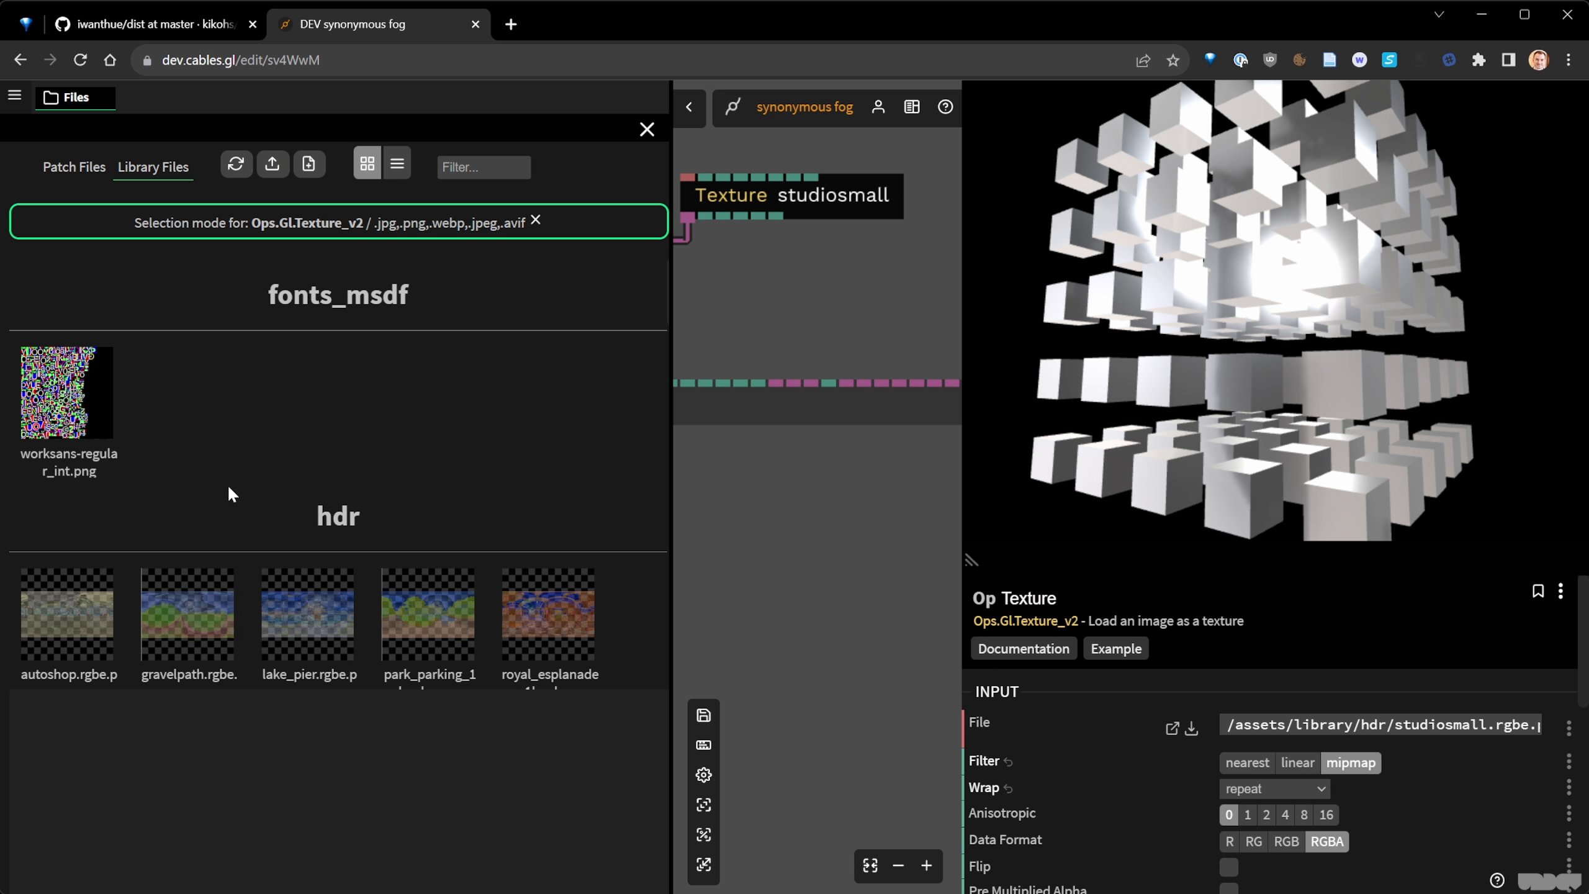
pyautogui.scroll(-2, 323, 519)
pyautogui.click(417, 523)
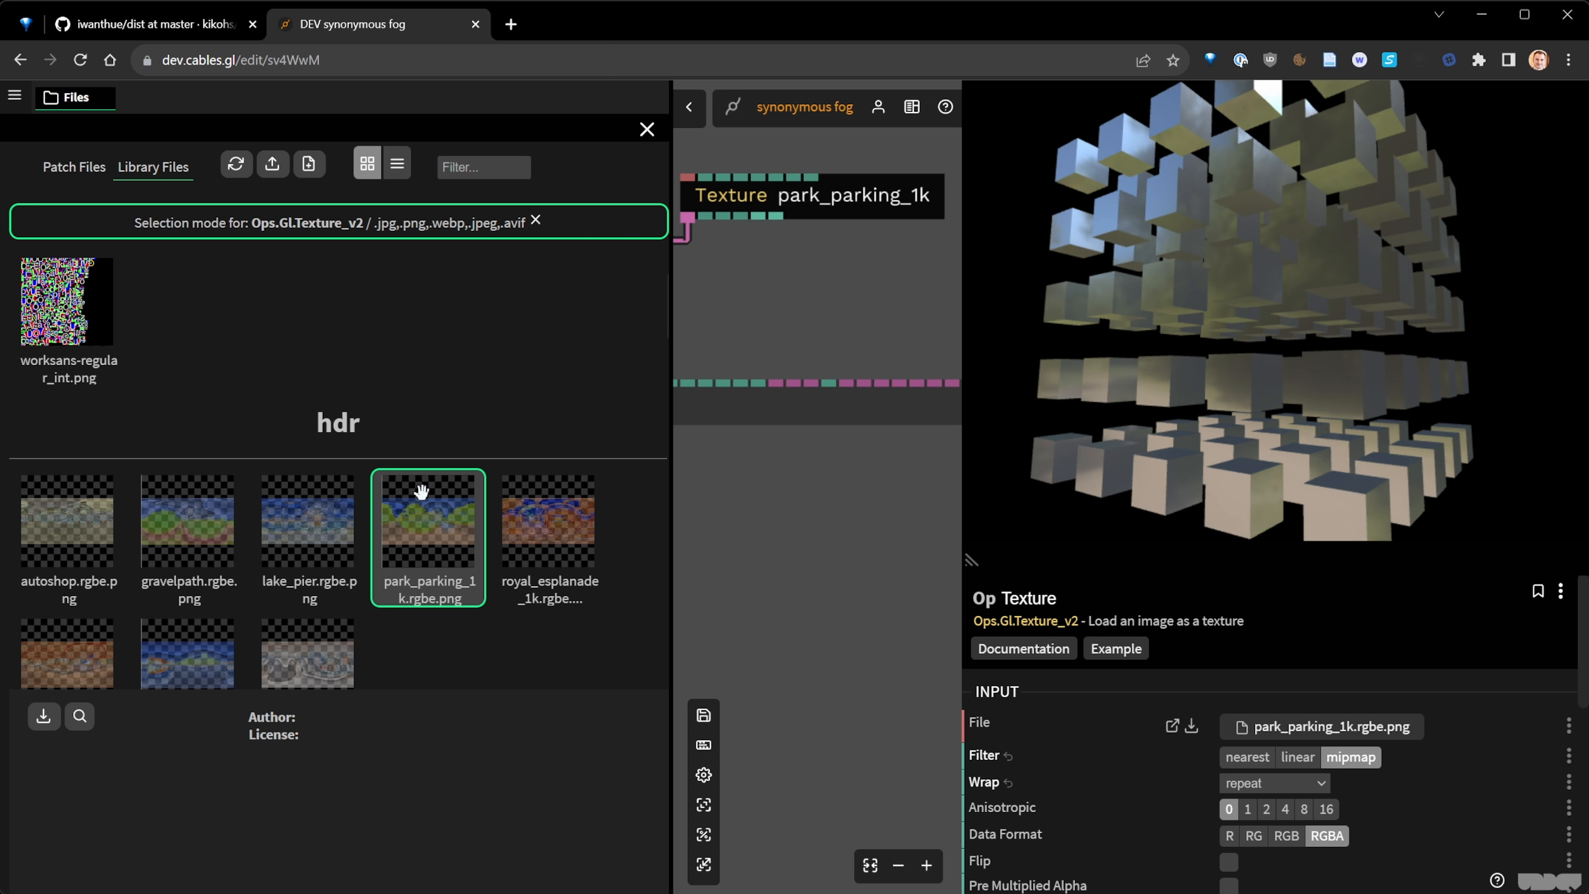
pyautogui.moveTo(1175, 349); pyautogui.dragTo(996, 394)
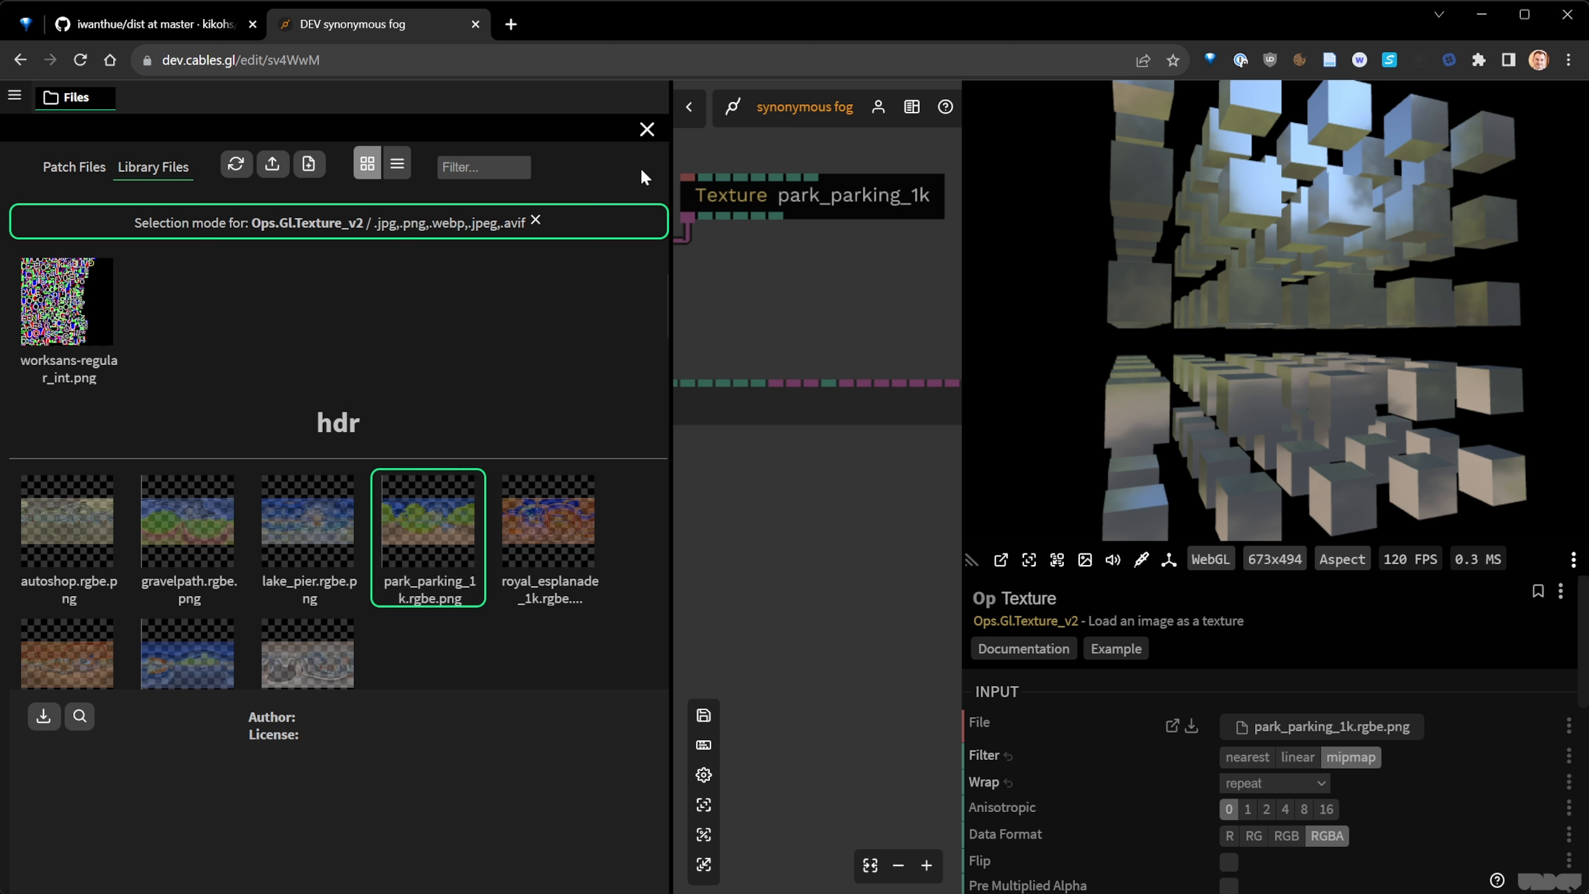
pyautogui.click(647, 130)
pyautogui.click(750, 583)
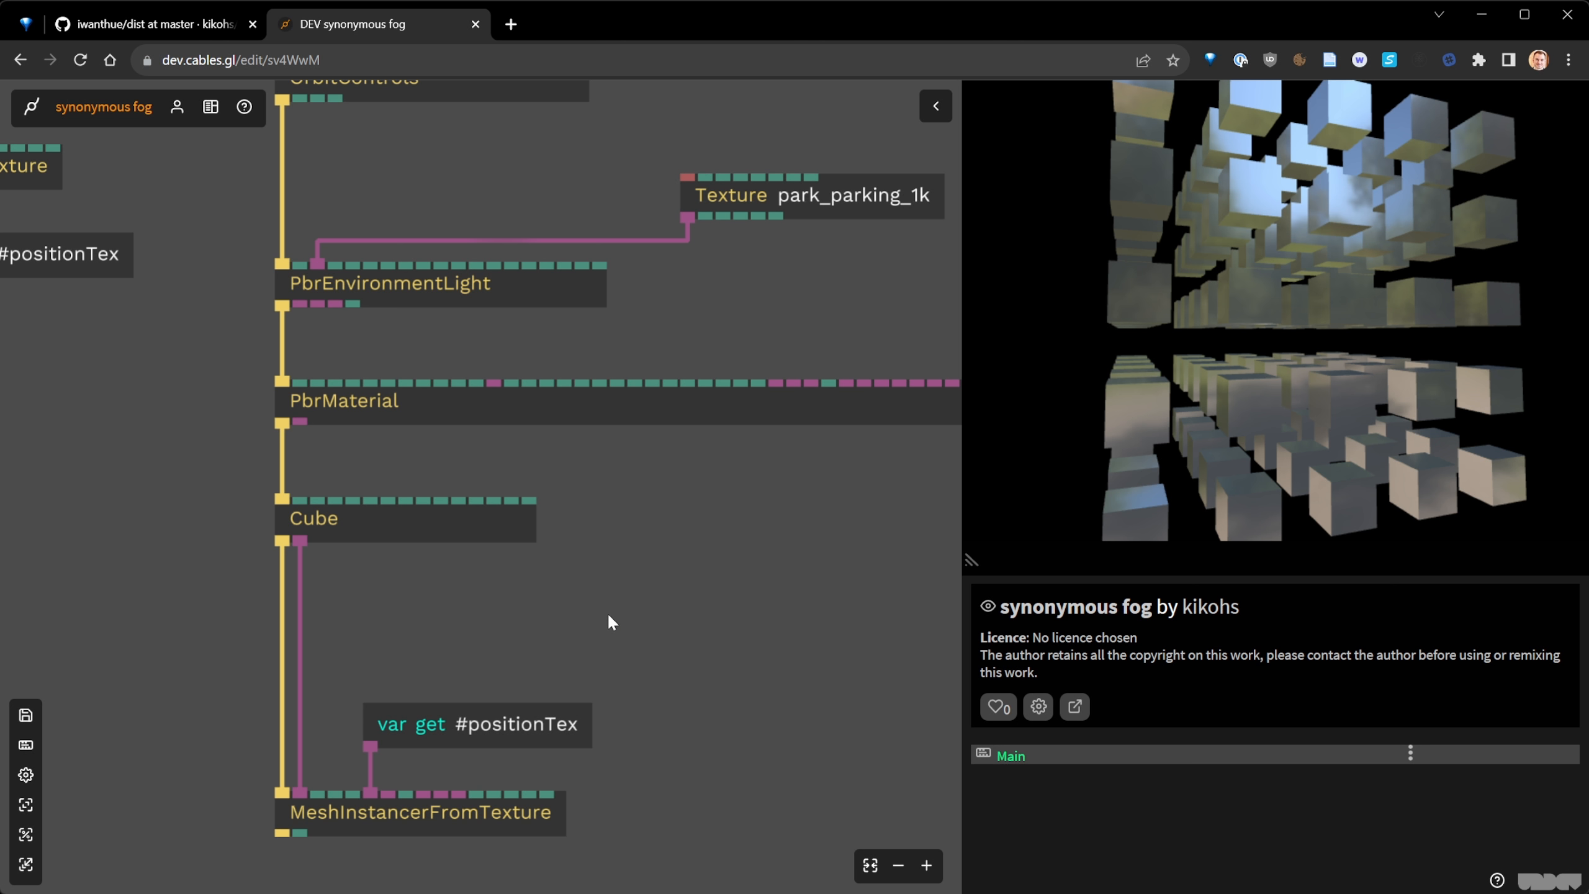
# - Review the PbrMaterial's clear coat, advanced shader, lighting and texture parameters, and inspect the cubes from several angles
pyautogui.click(457, 404)
pyautogui.scroll(-10, 1358, 777)
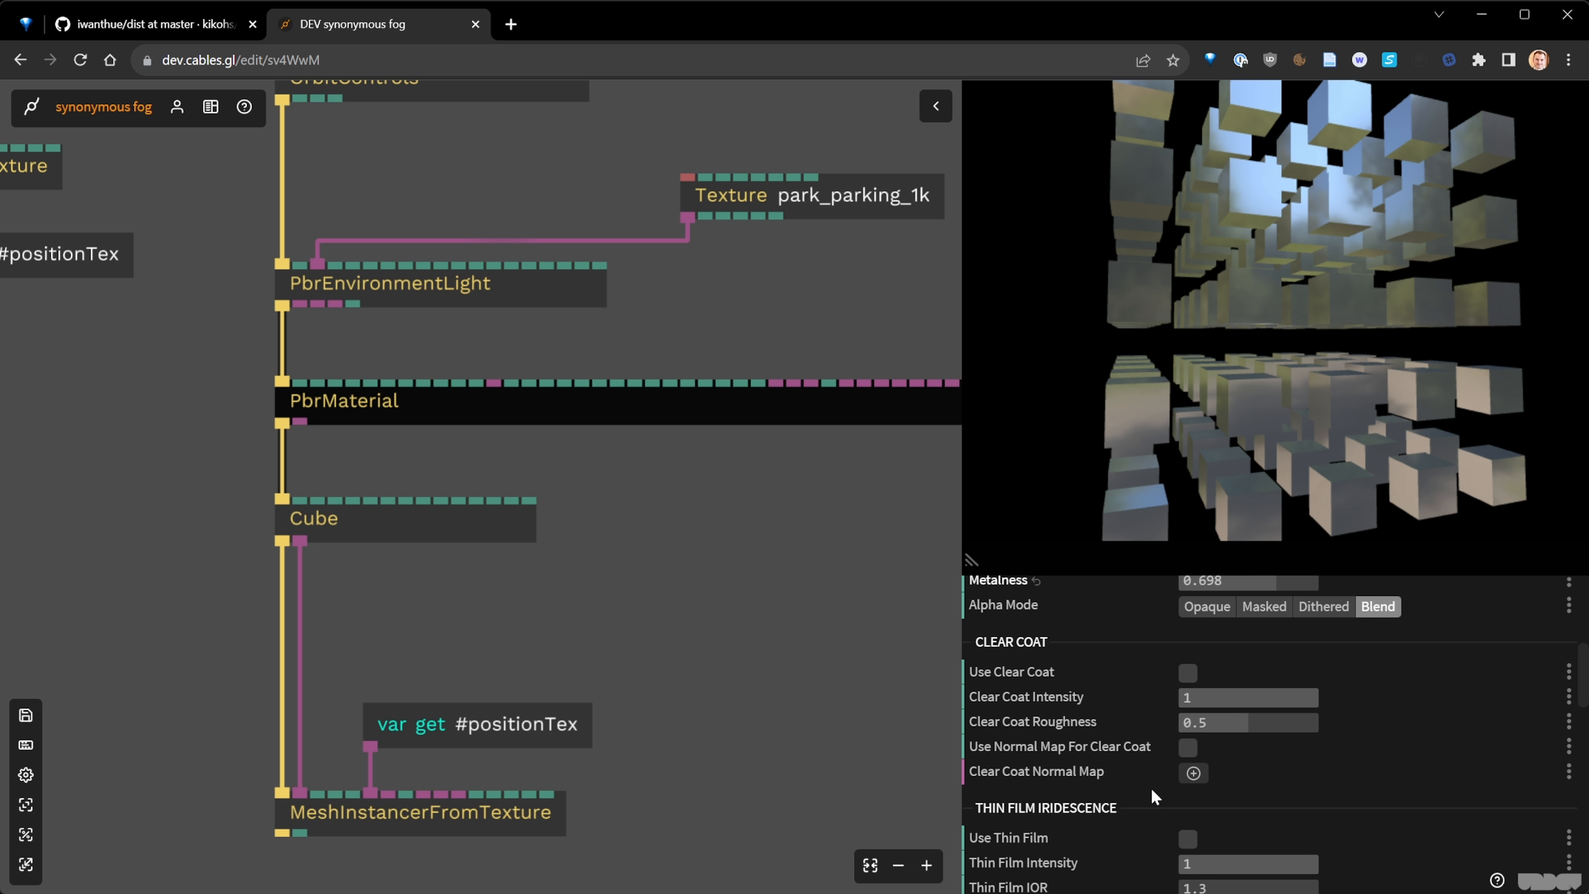
pyautogui.scroll(-8, 1149, 787)
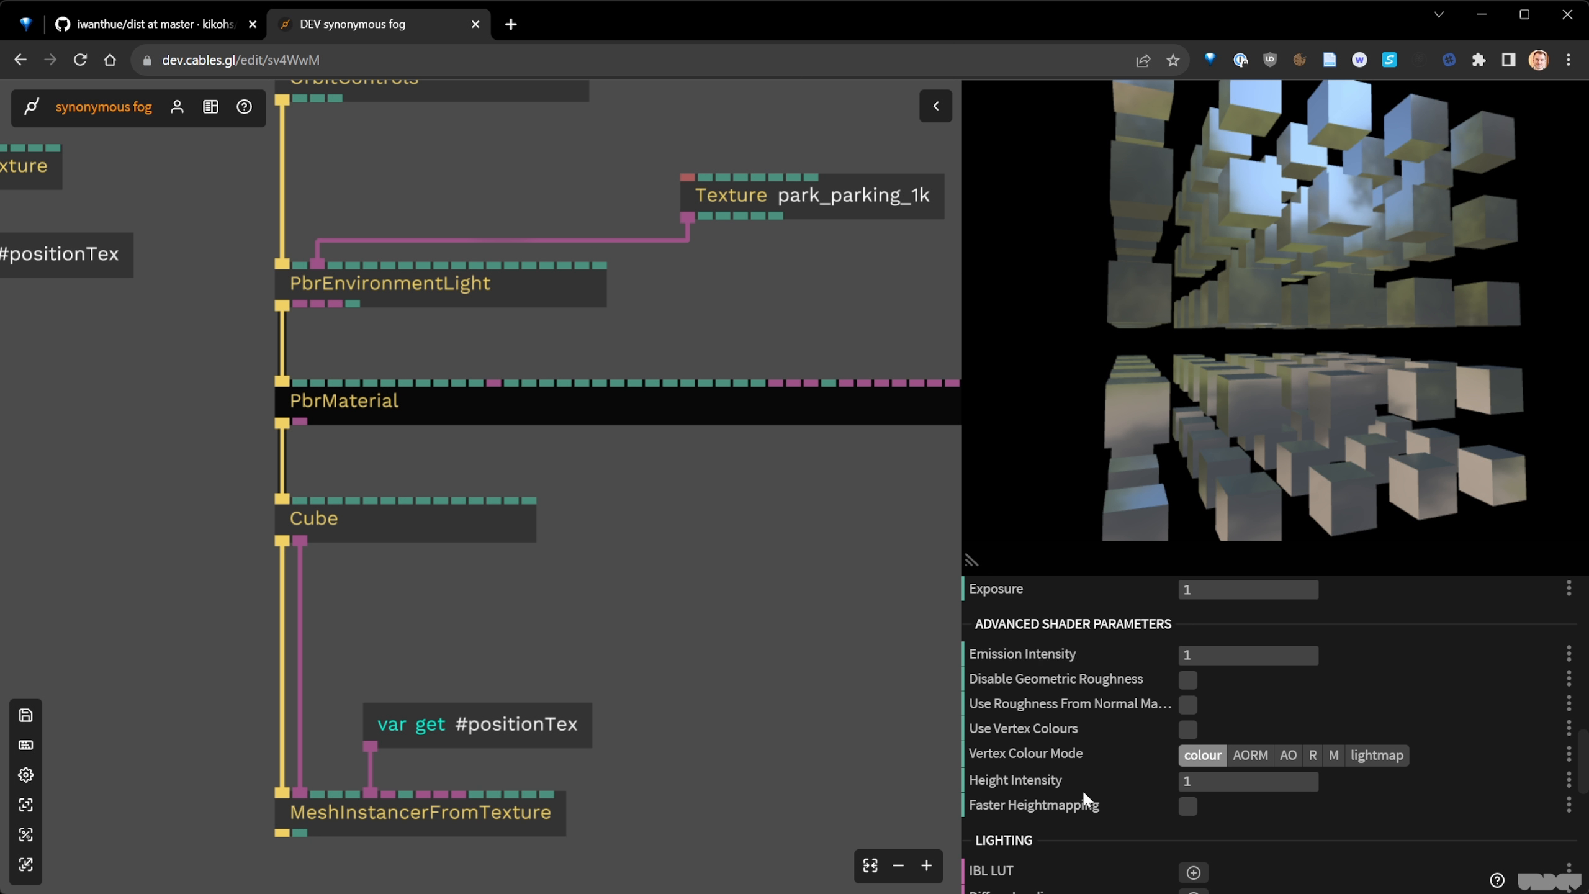
pyautogui.scroll(-3, 1089, 736)
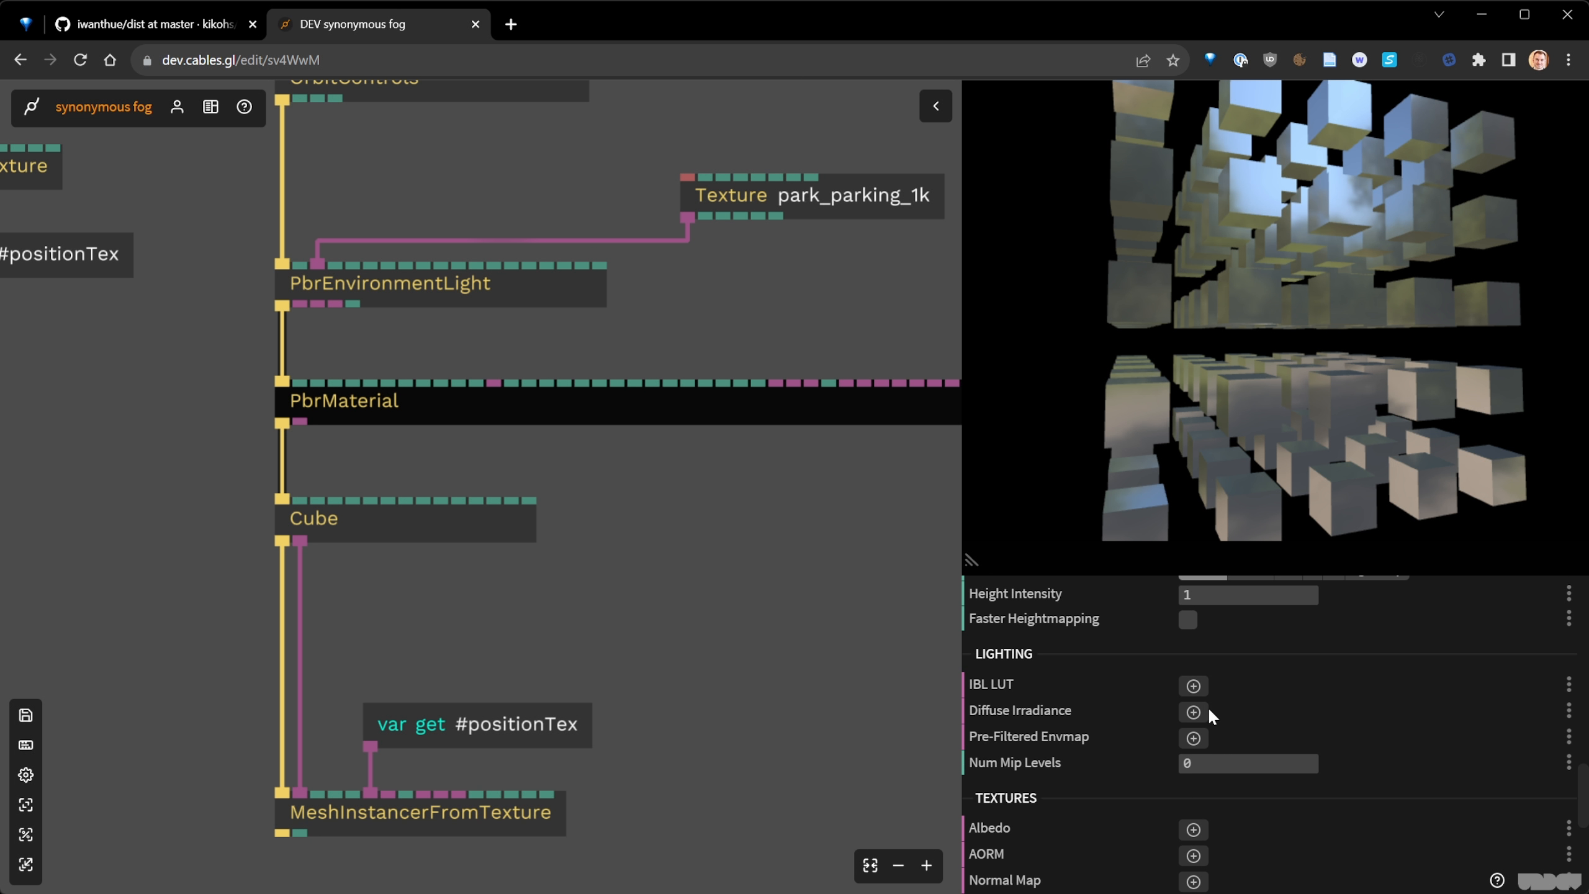
pyautogui.scroll(-2, 1125, 700)
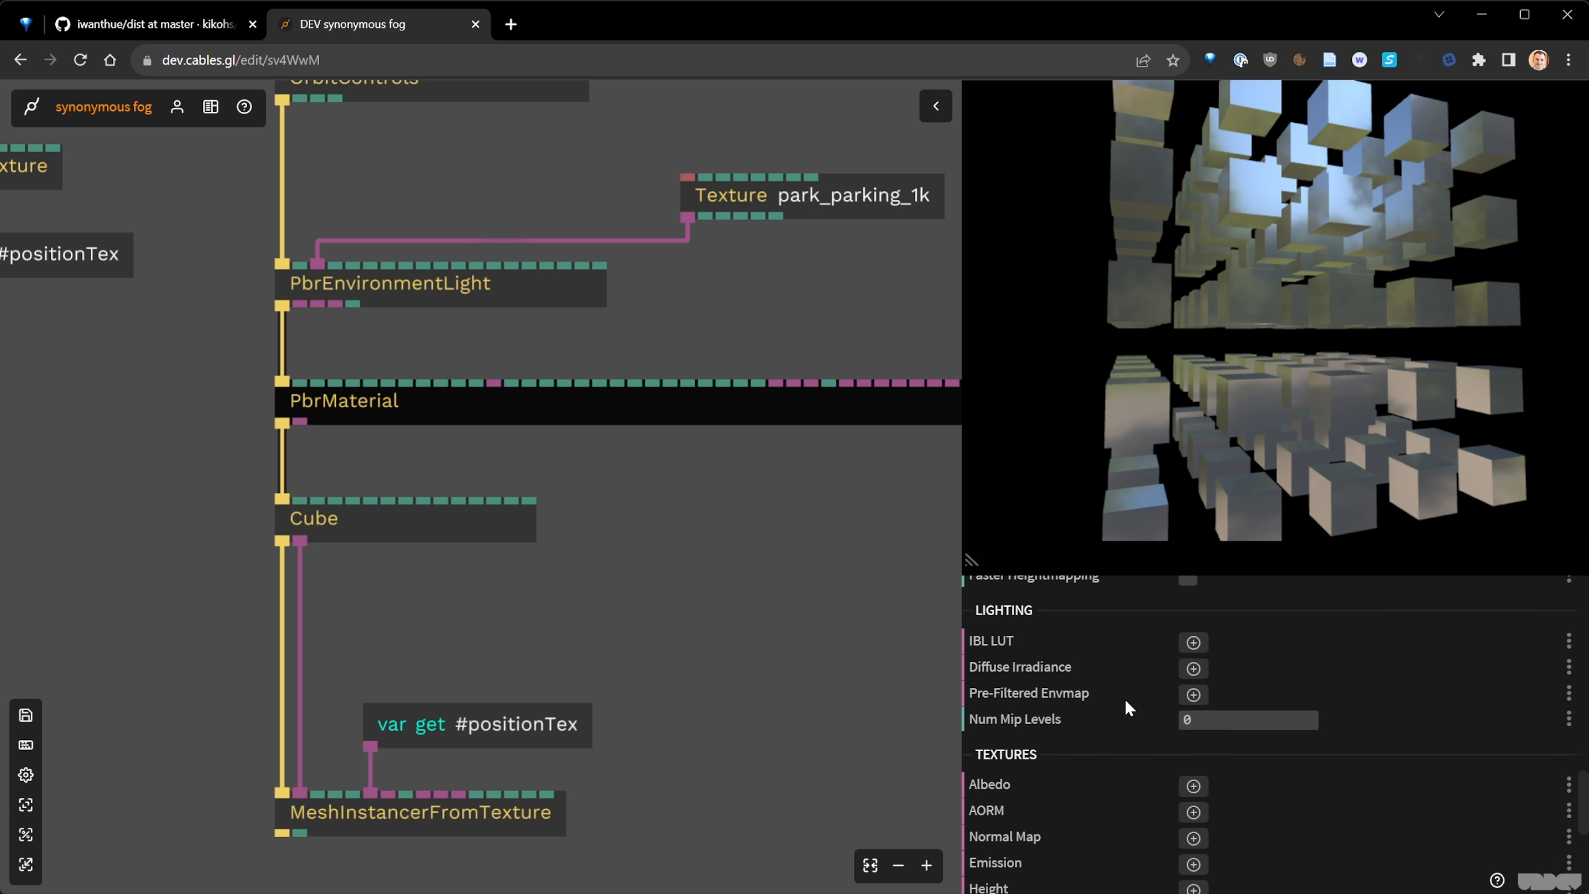
pyautogui.scroll(-2, 1137, 723)
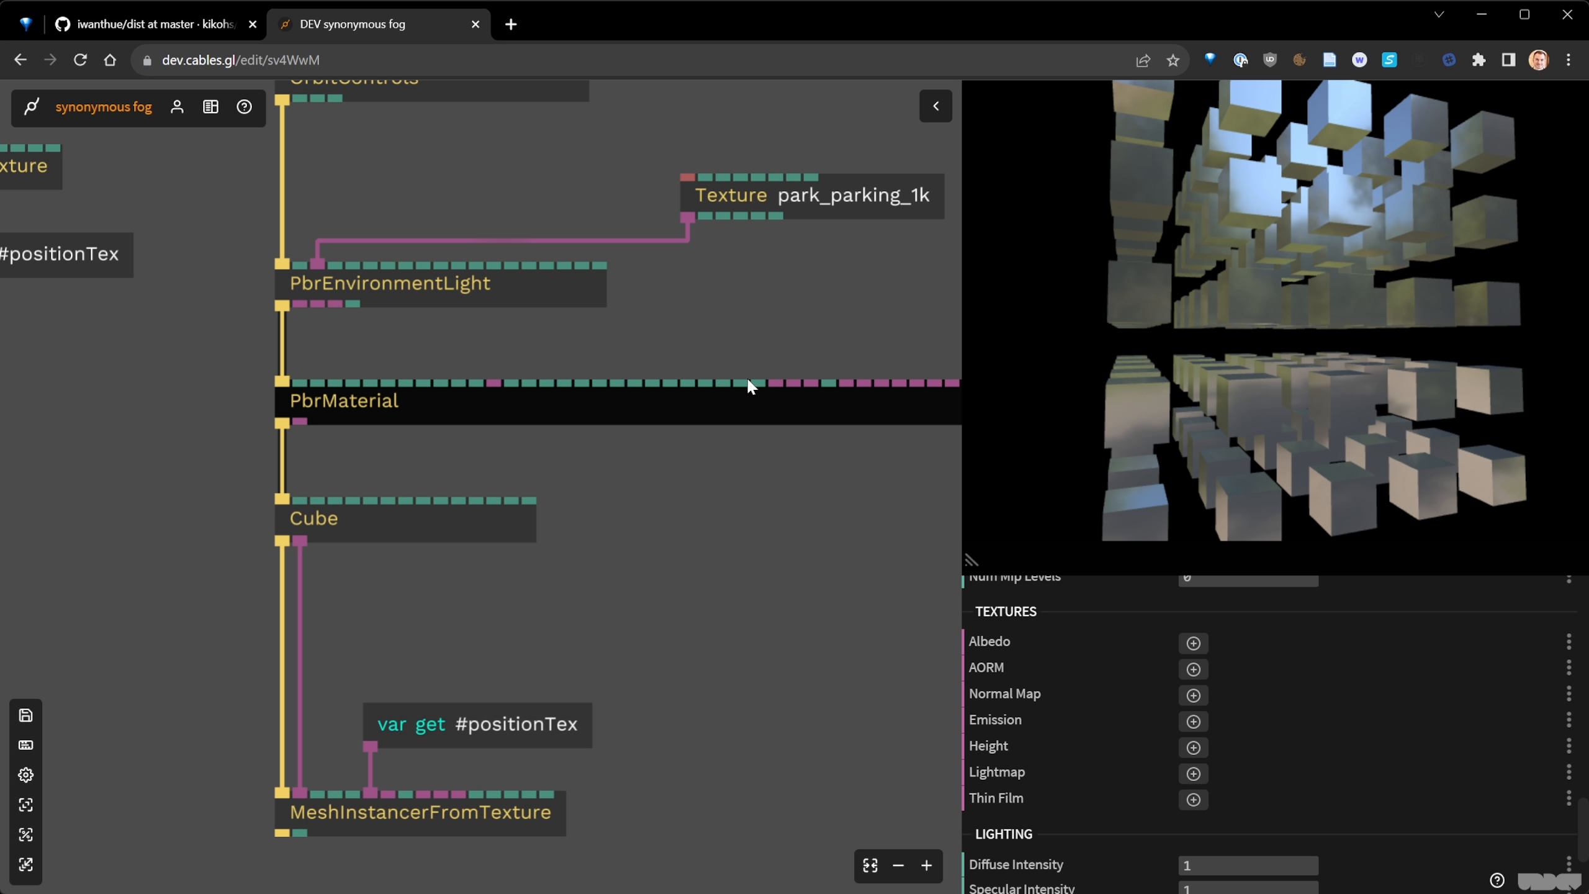
pyautogui.moveTo(1172, 342); pyautogui.dragTo(1291, 267)
pyautogui.moveTo(796, 528); pyautogui.dragTo(679, 591)
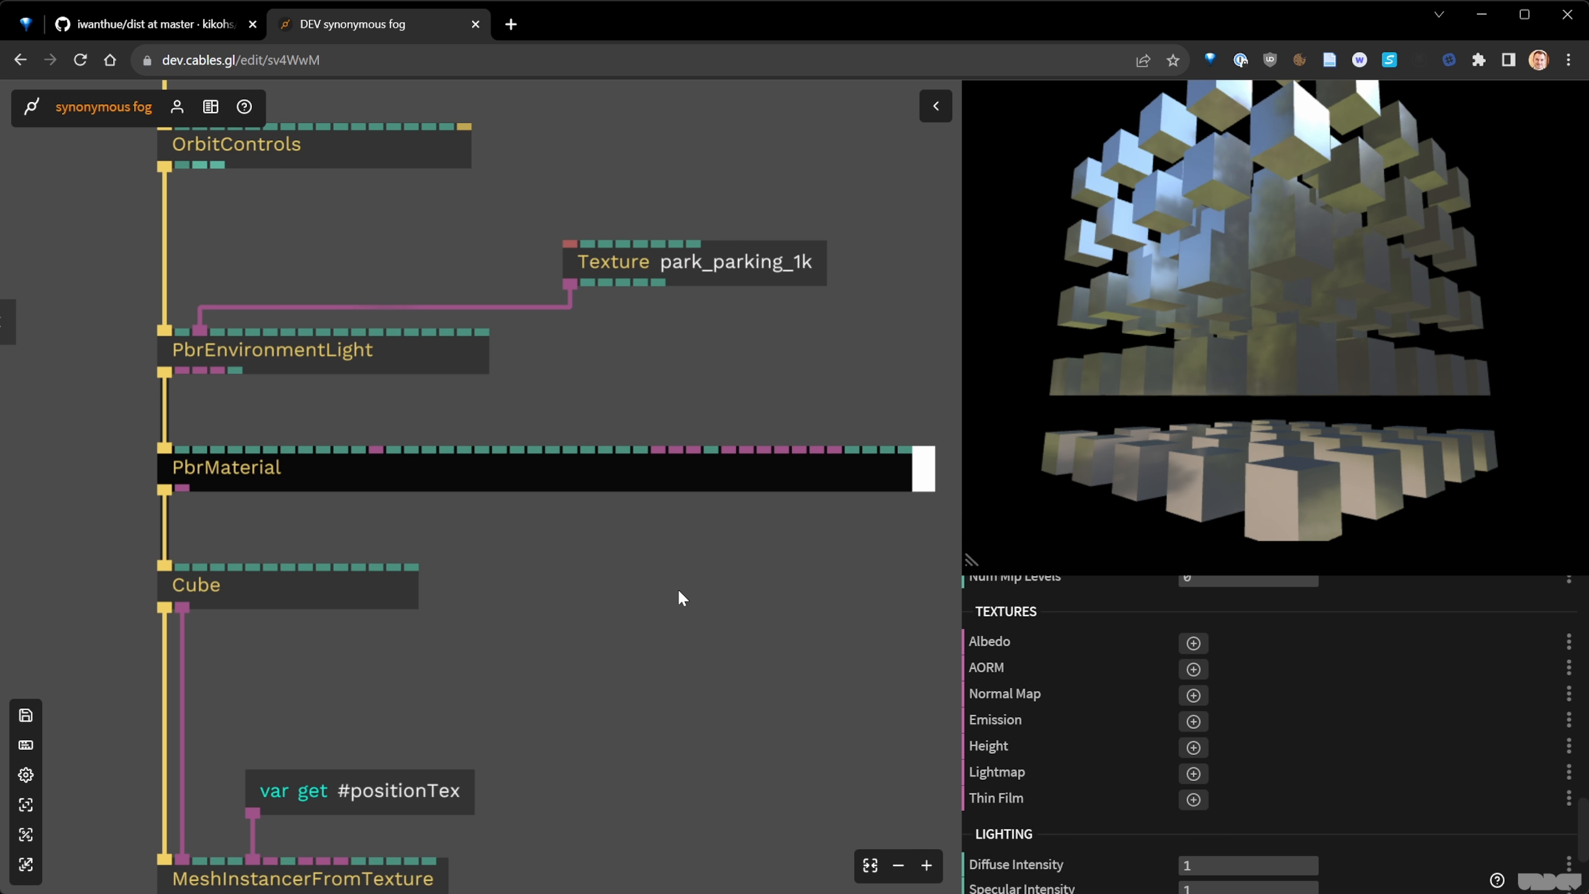
pyautogui.scroll(-1, 679, 592)
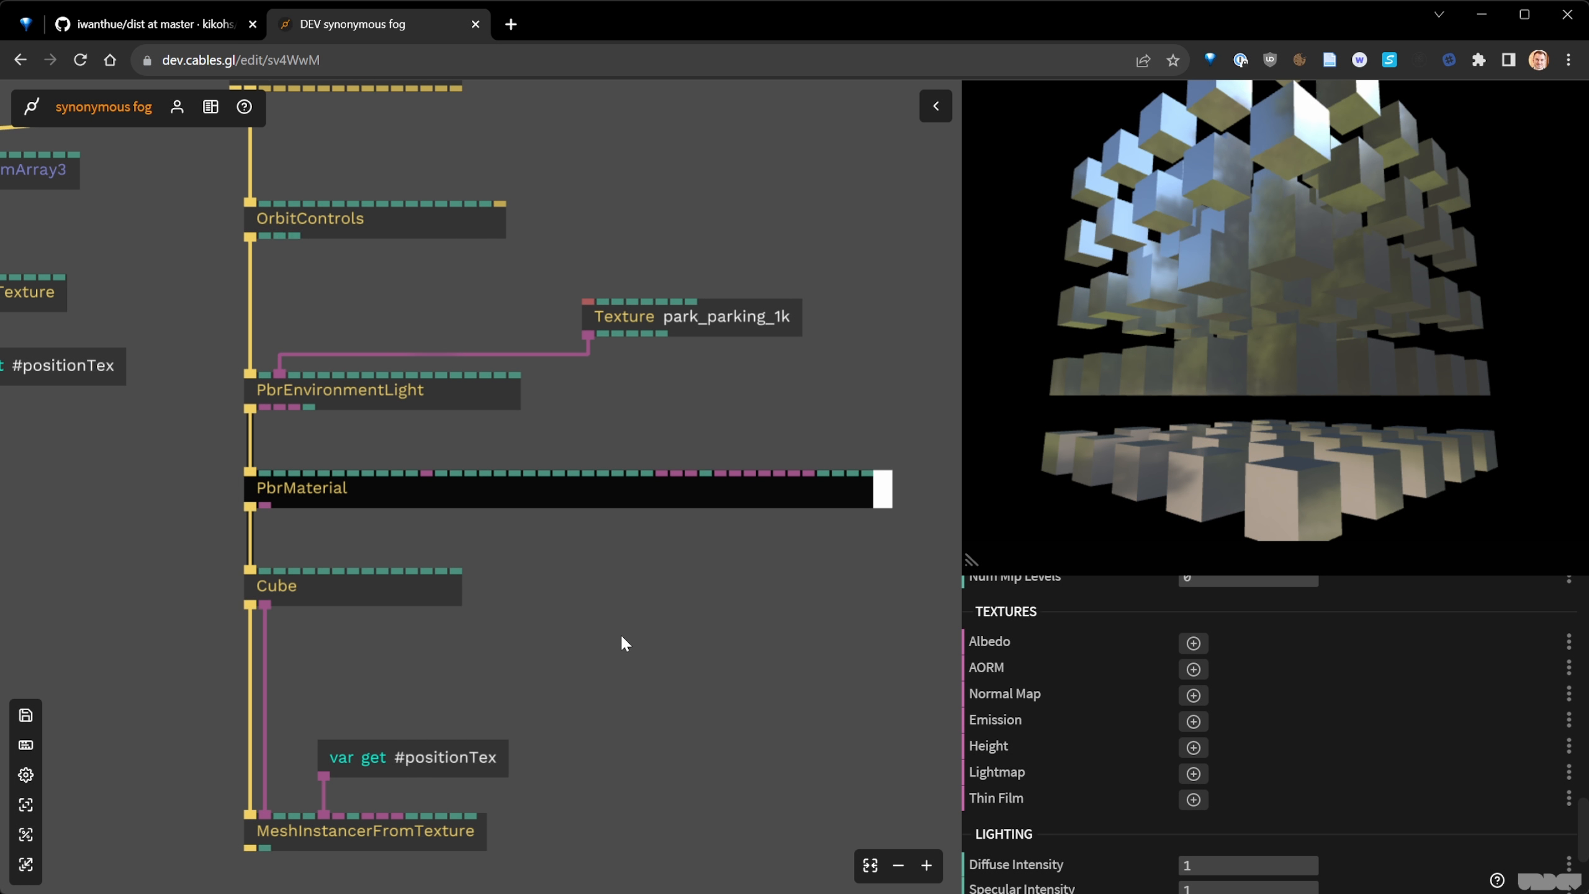
pyautogui.scroll(-1, 594, 626)
pyautogui.moveTo(1158, 394)
pyautogui.mouseDown()
pyautogui.moveTo(1313, 389)
pyautogui.moveTo(1131, 385)
pyautogui.mouseUp()
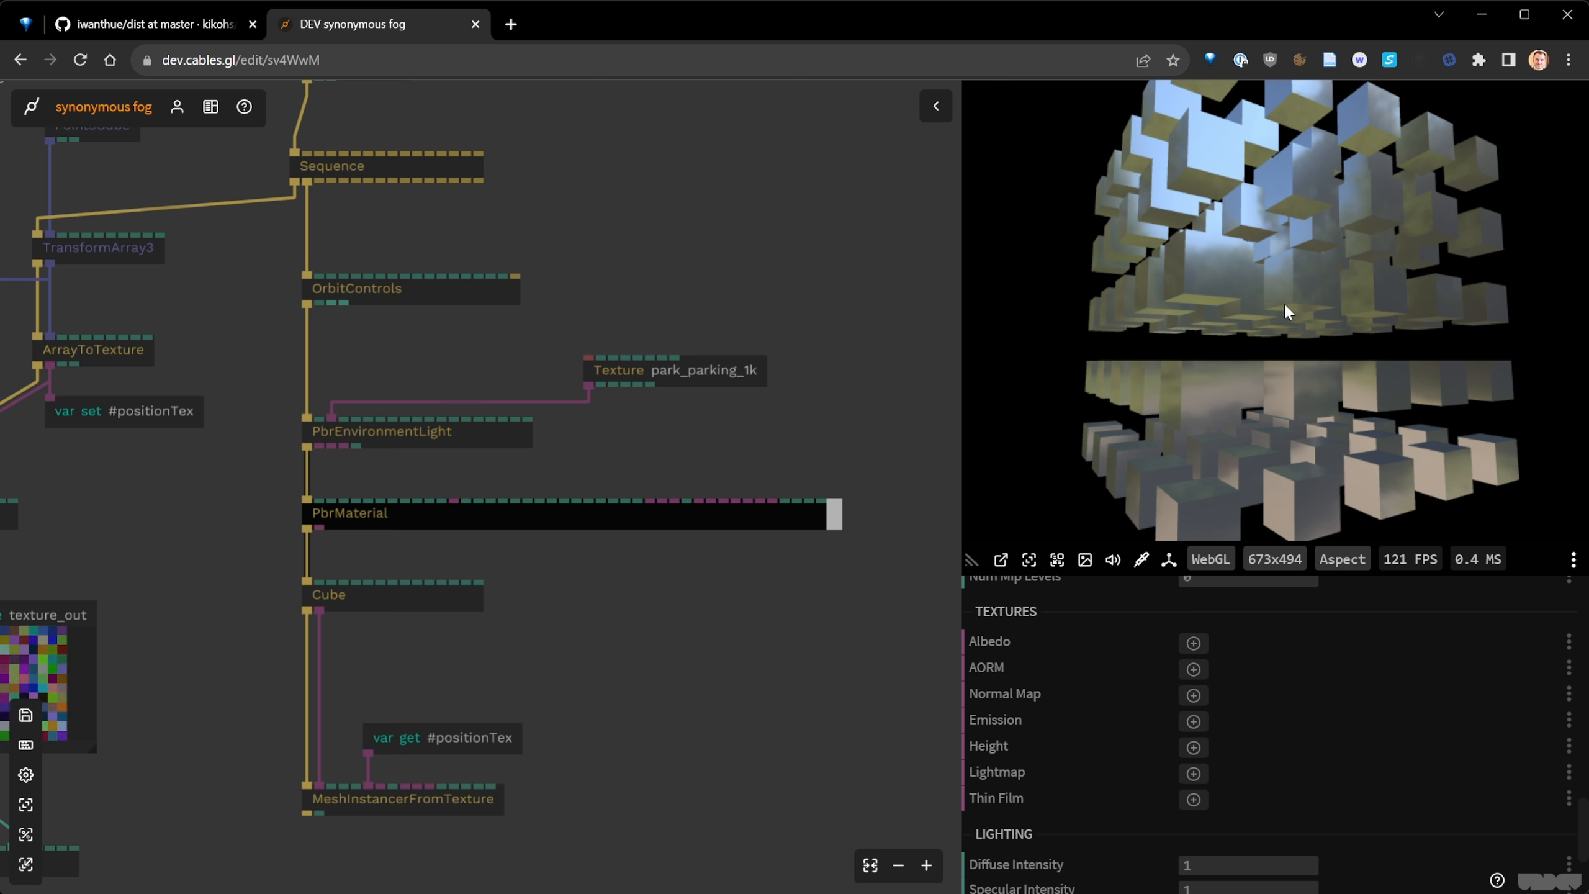
pyautogui.moveTo(1285, 307); pyautogui.dragTo(1161, 369)
pyautogui.click(658, 696)
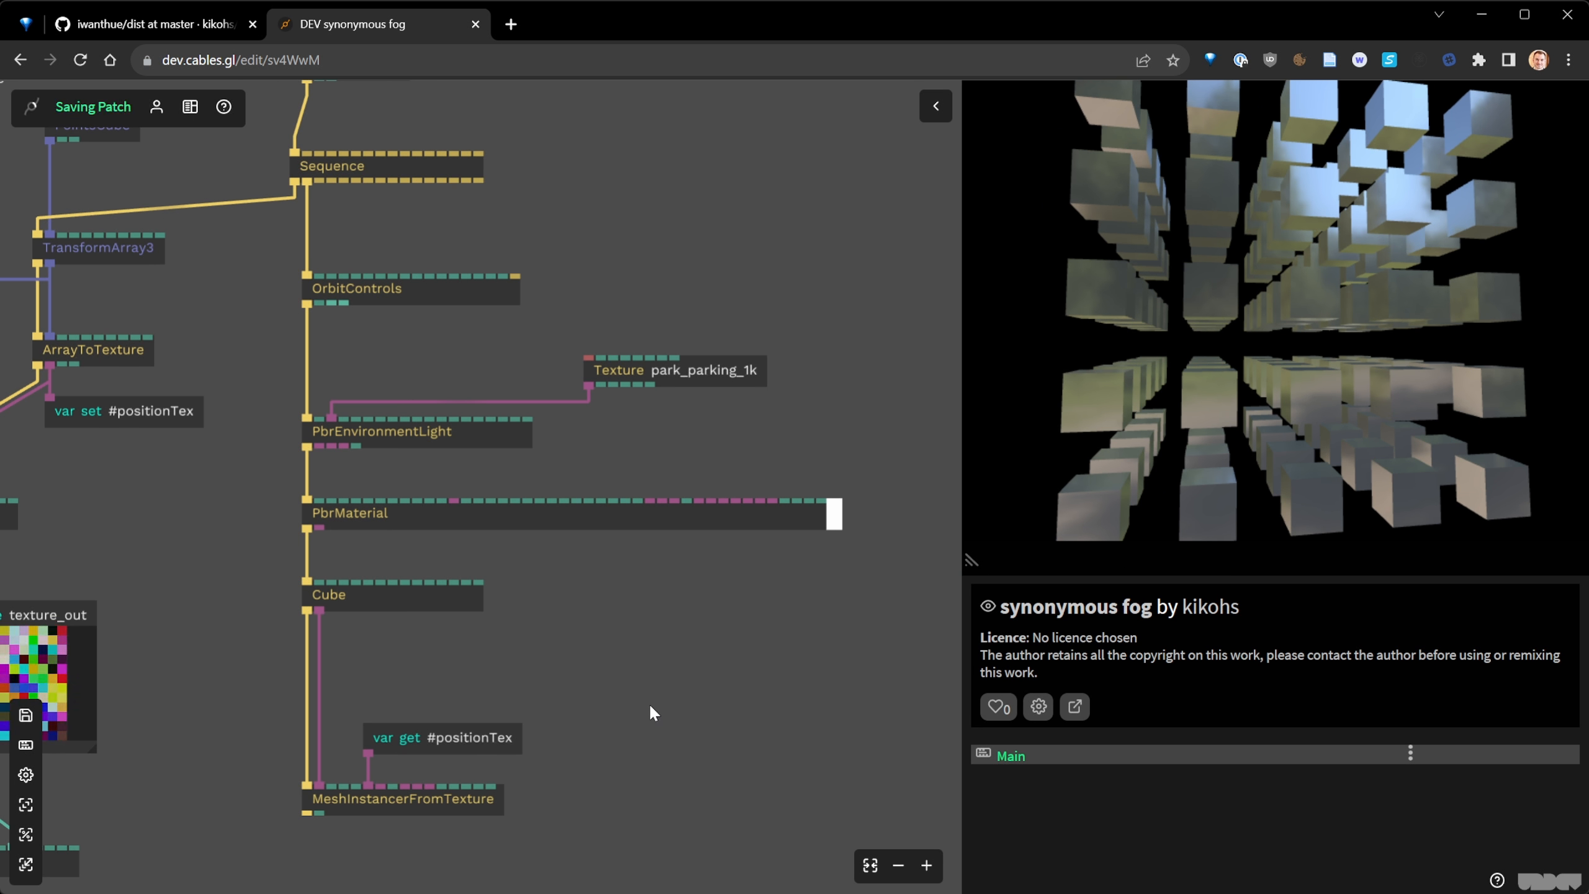
# - Shift the MeshInstancerFromTexture and Cube ops down to make room below PbrMaterial
pyautogui.moveTo(650, 697); pyautogui.dragTo(778, 510)
pyautogui.moveTo(718, 695); pyautogui.dragTo(537, 594)
pyautogui.moveTo(541, 631); pyautogui.dragTo(544, 672)
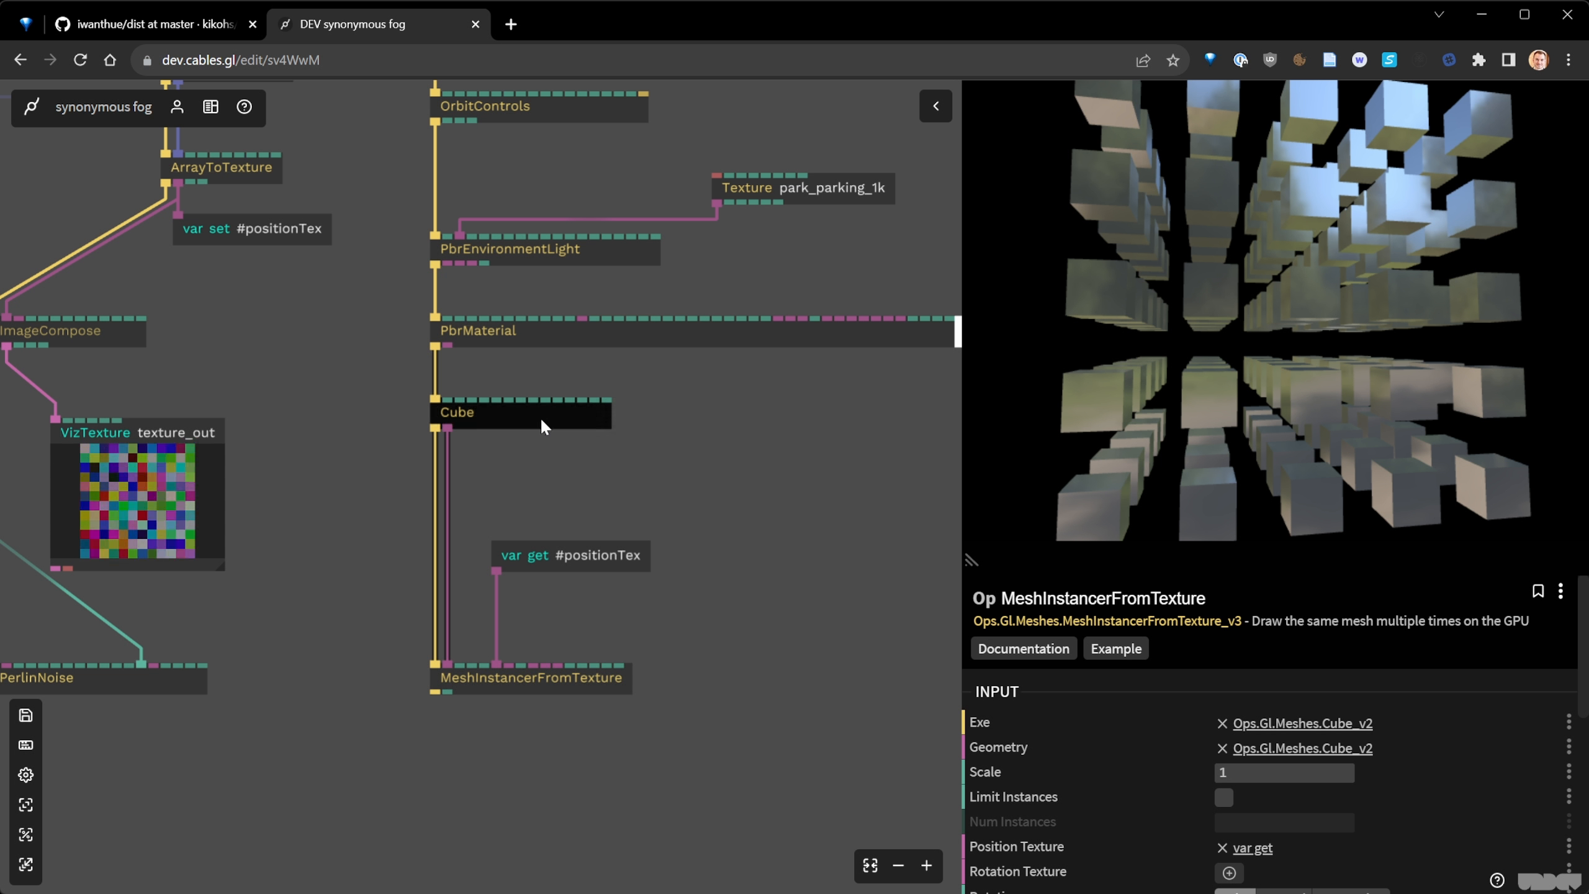
pyautogui.moveTo(539, 417); pyautogui.dragTo(536, 510)
# - Insert an InstancedDisplacementMap op into the connection between PbrMaterial and Cube
pyautogui.click(431, 423)
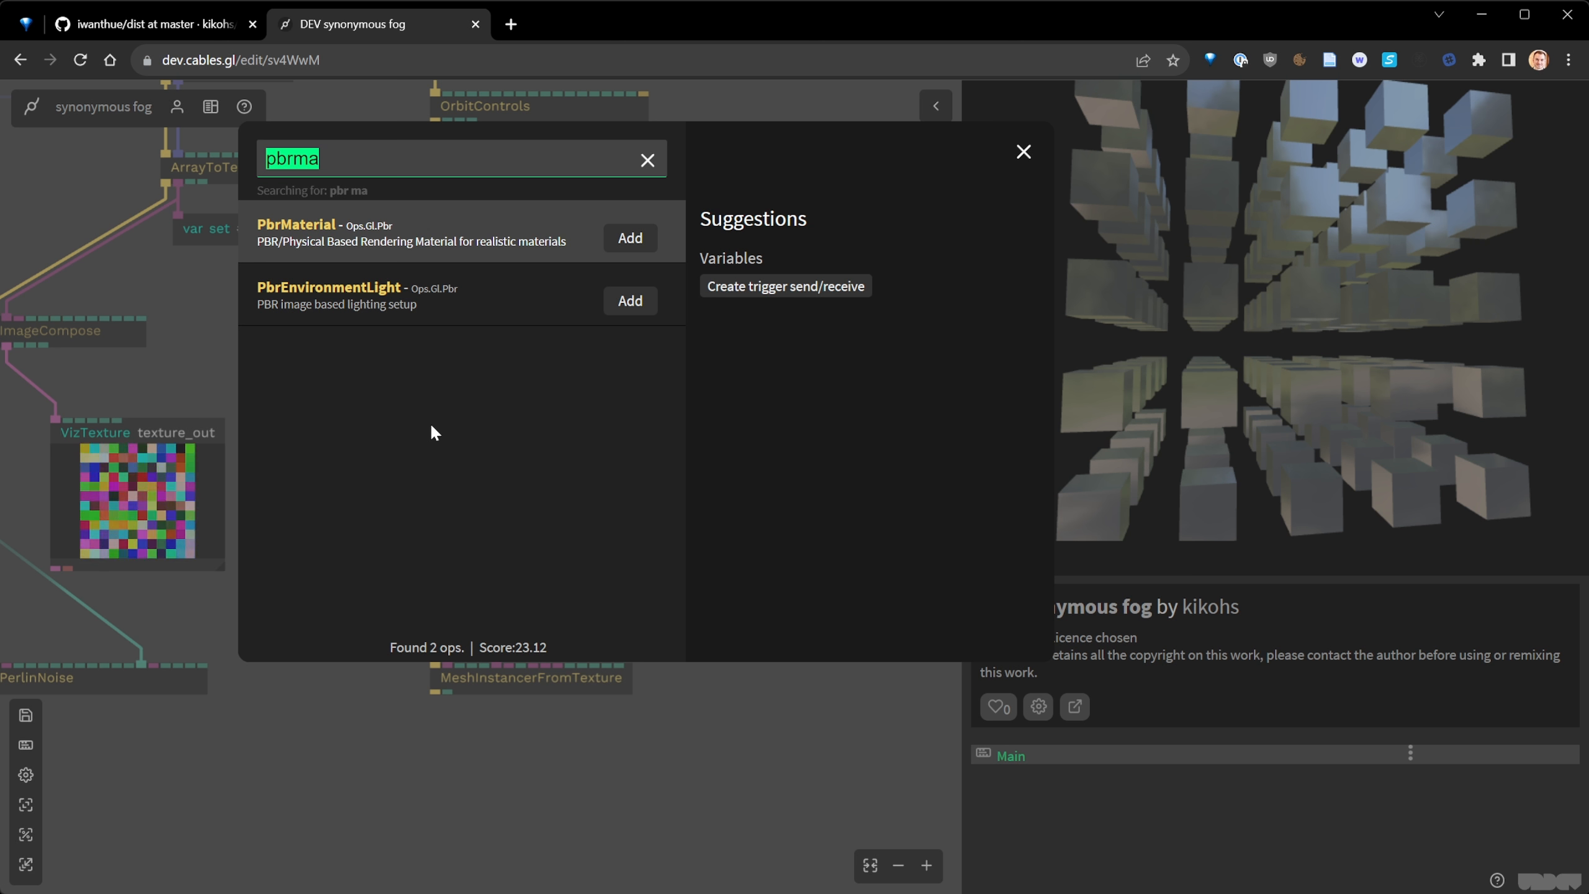
pyautogui.write('instan')
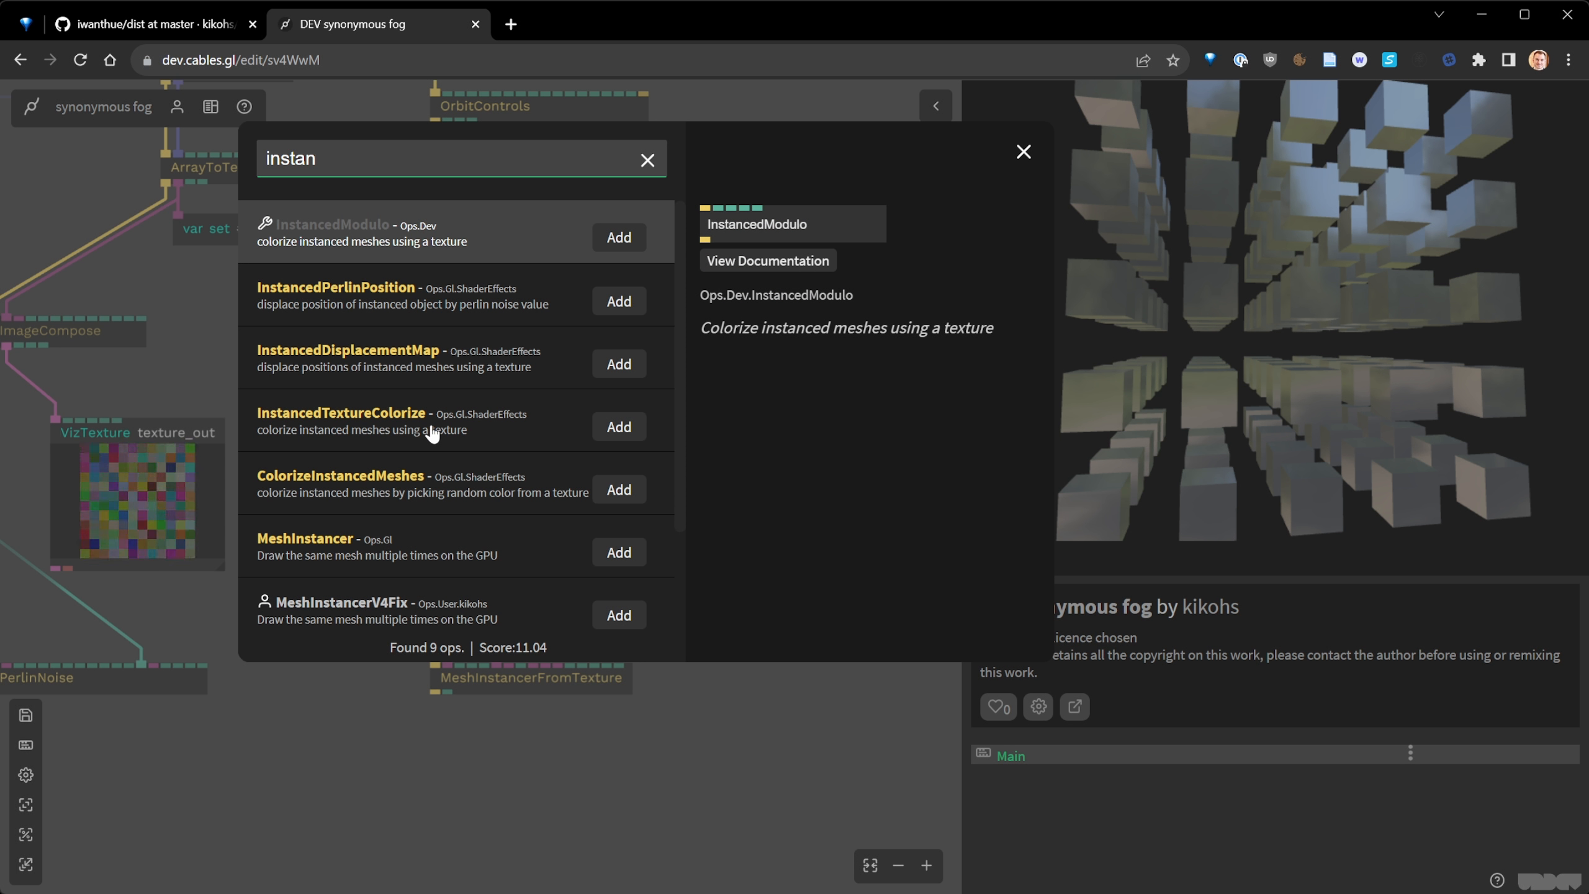
pyautogui.press('Down')
pyautogui.press('Down')
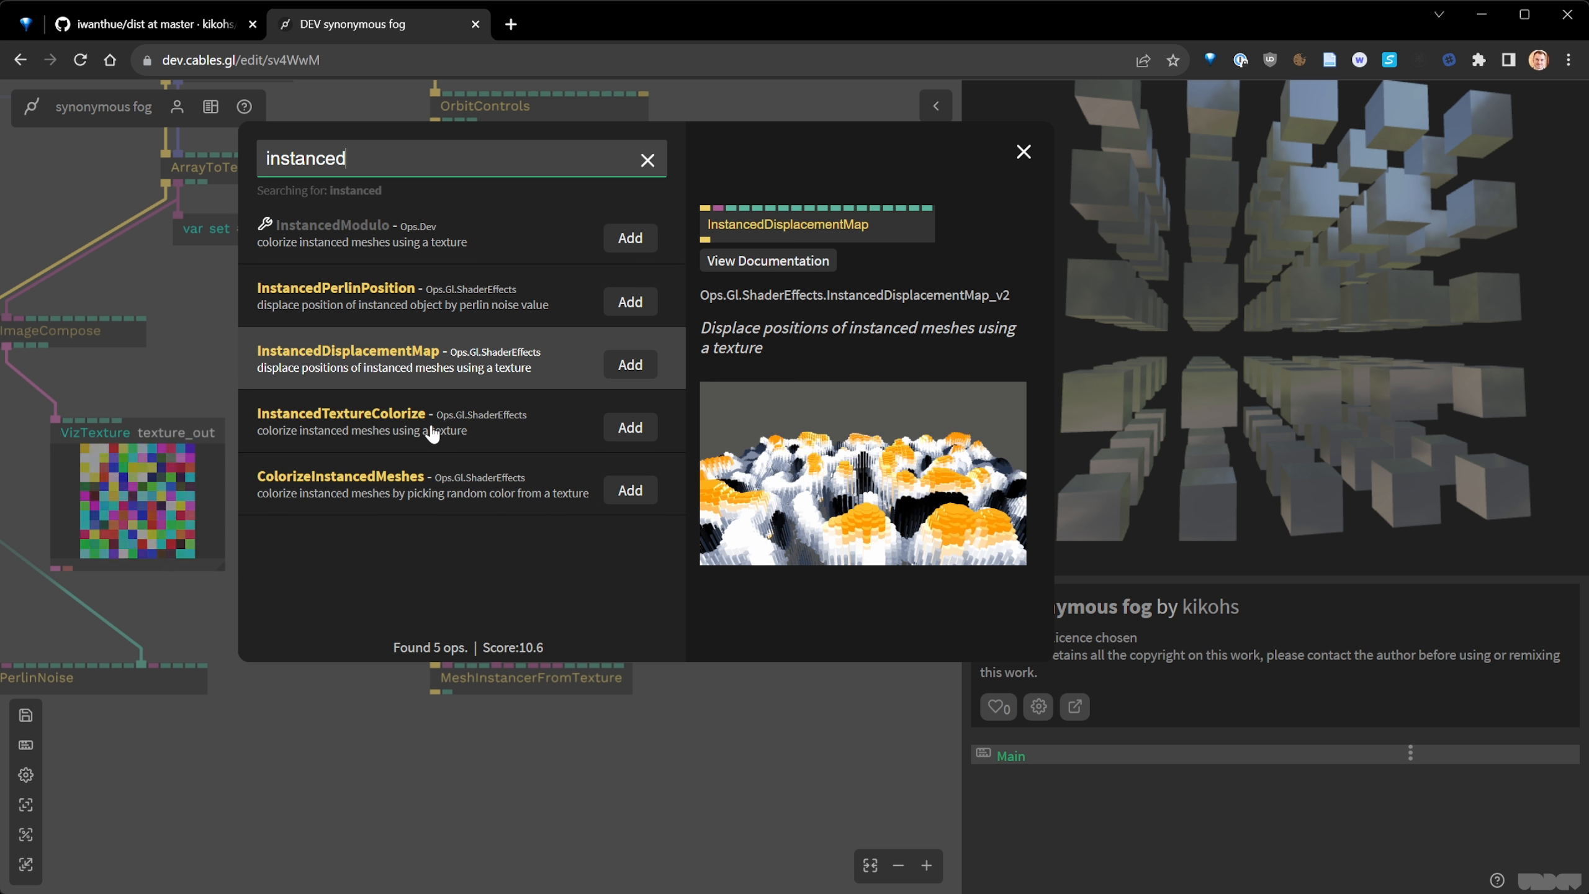
pyautogui.press('Return')
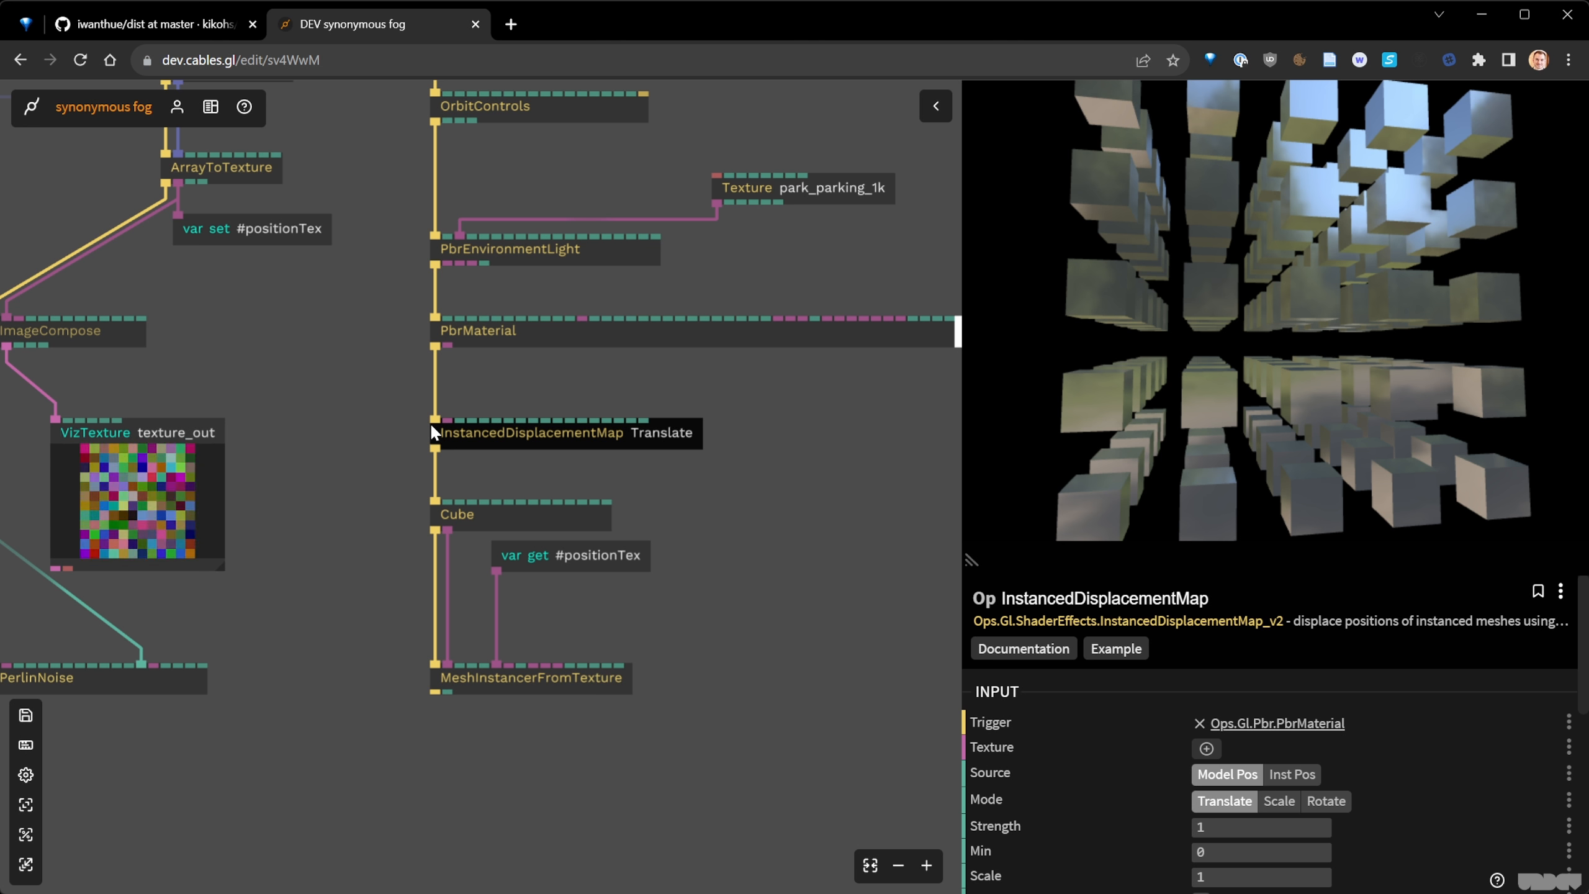
# - Move the InstancedDisplacementMap, Cube, var get #positionTex and MeshInstancerFromTexture ops together further below PbrMaterial
pyautogui.moveTo(814, 790); pyautogui.dragTo(509, 533)
pyautogui.click(404, 567)
pyautogui.scroll(3, 373, 560)
pyautogui.moveTo(369, 557); pyautogui.dragTo(278, 469)
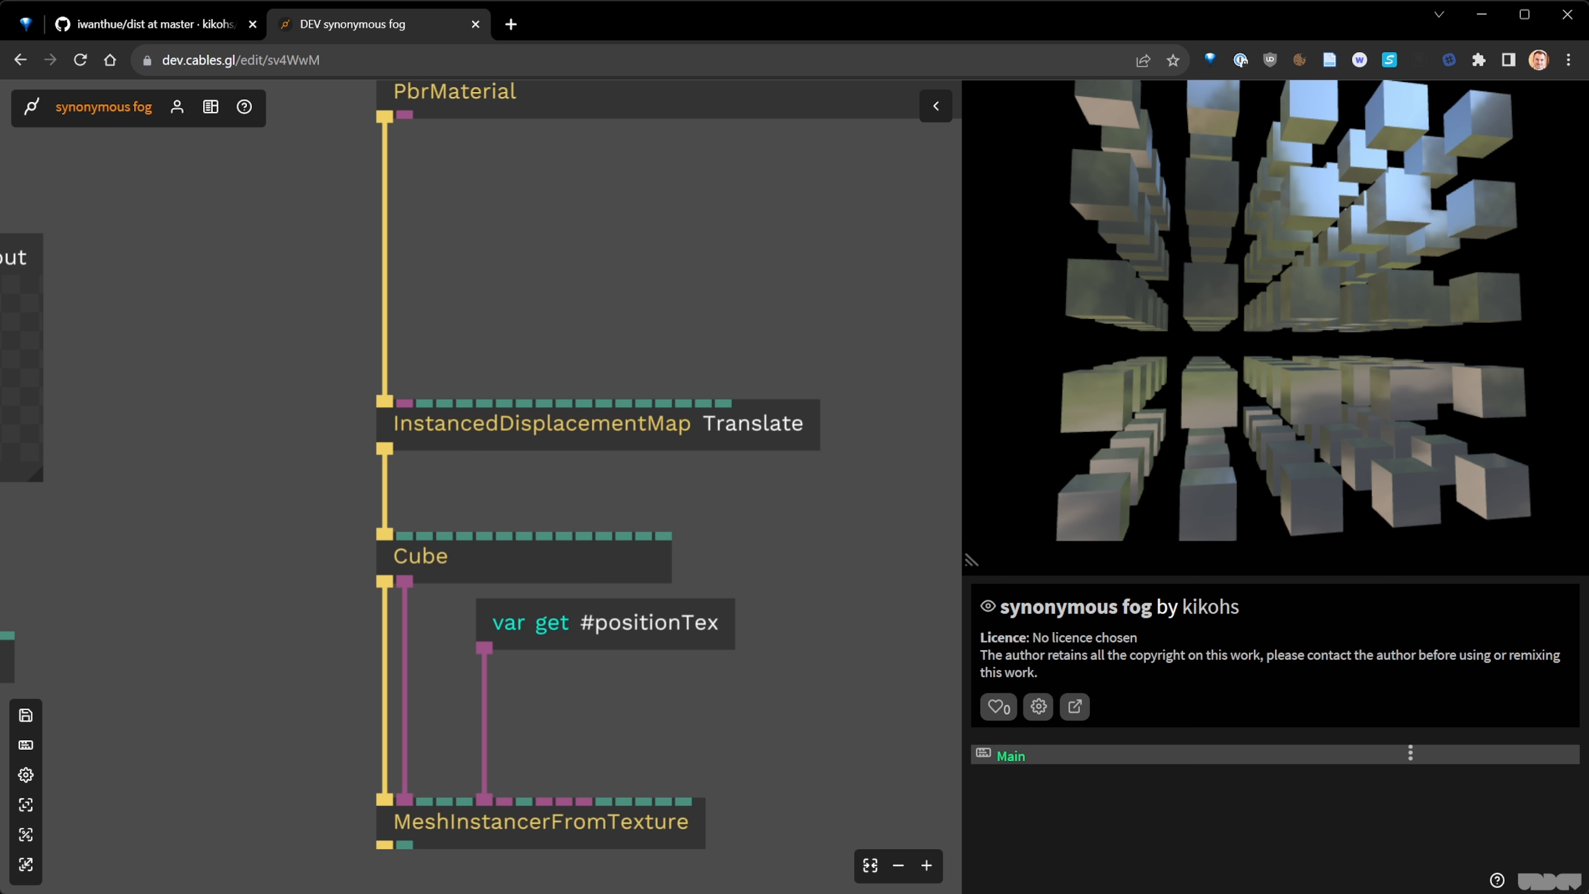
# - Connect ImageCompose's texture output to the Texture input of InstancedDisplacementMap
pyautogui.scroll(-4, 553, 312)
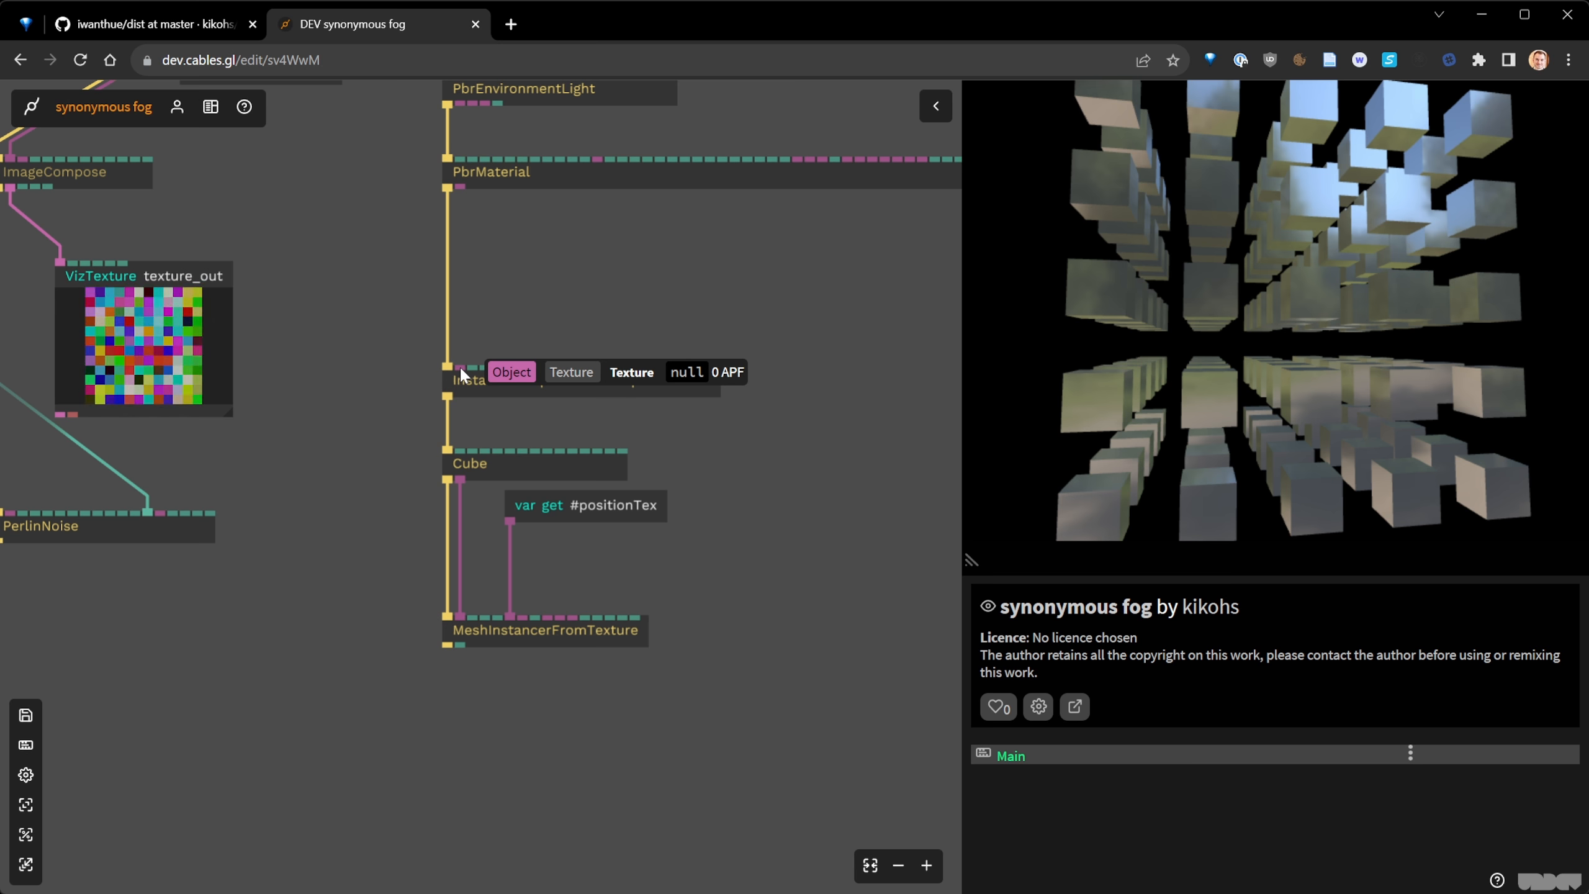
pyautogui.moveTo(245, 266); pyautogui.dragTo(403, 352)
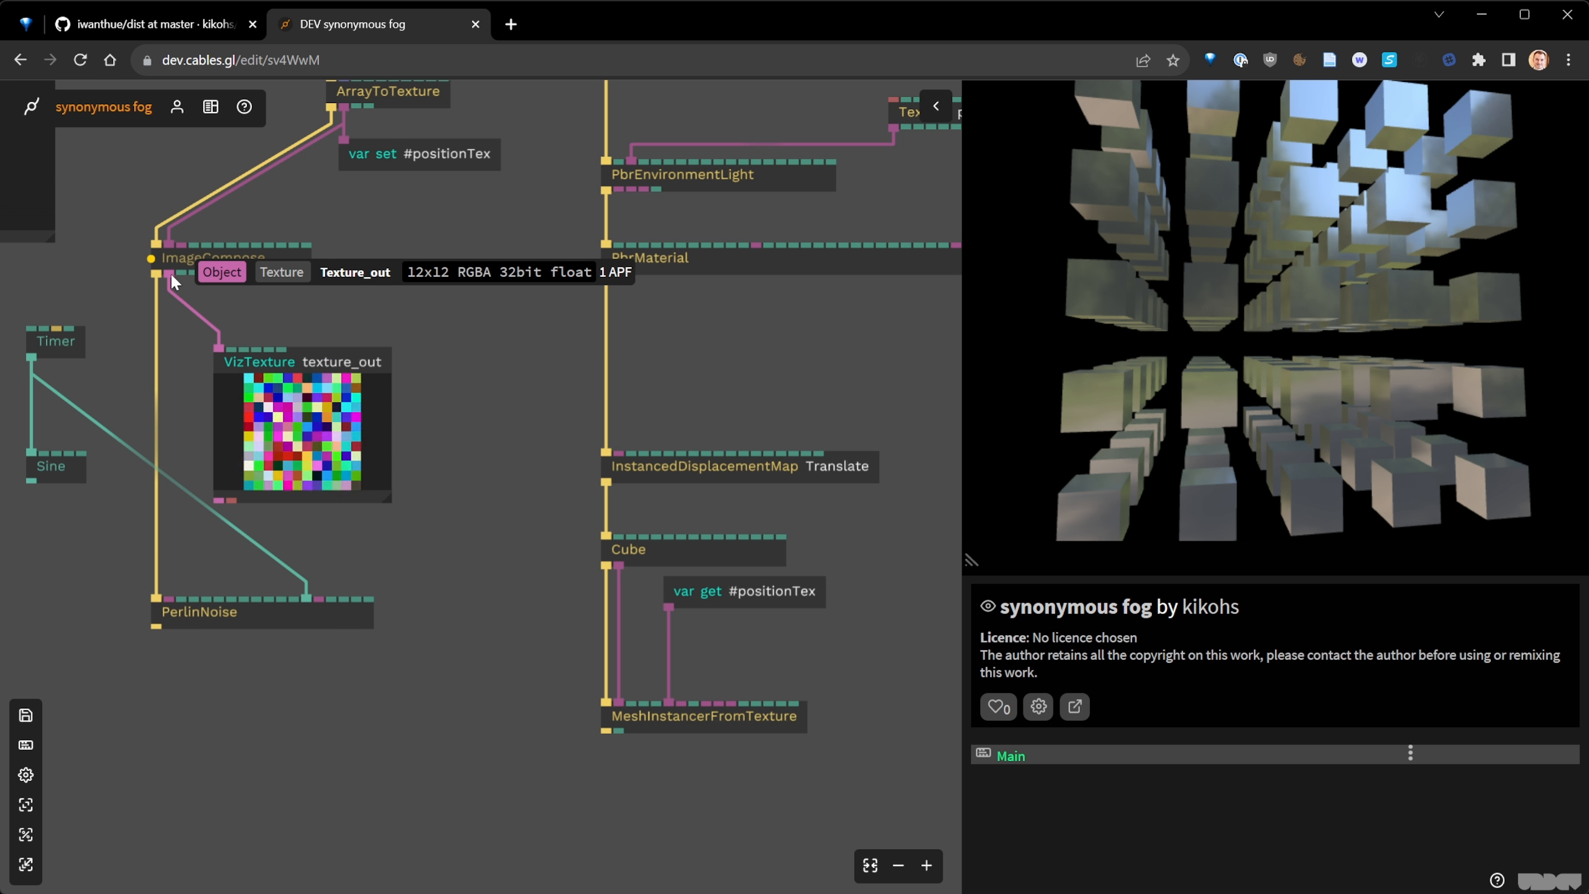
pyautogui.moveTo(168, 274); pyautogui.dragTo(621, 460)
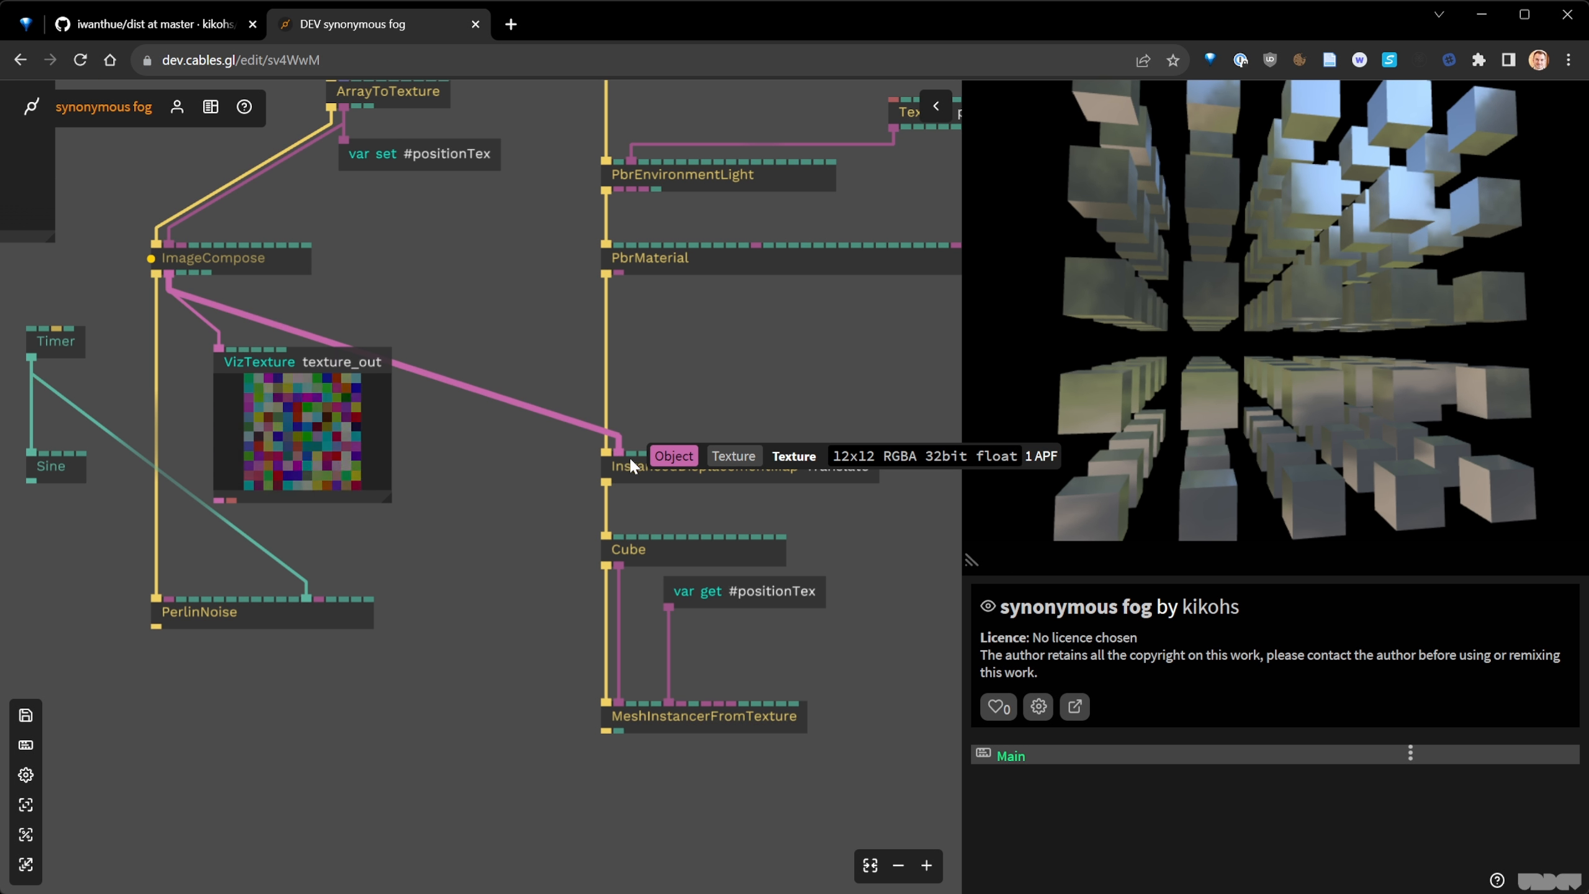
# - Enable the X and Y axes on InstancedDisplacementMap and set its Channel to RGB
pyautogui.click(744, 474)
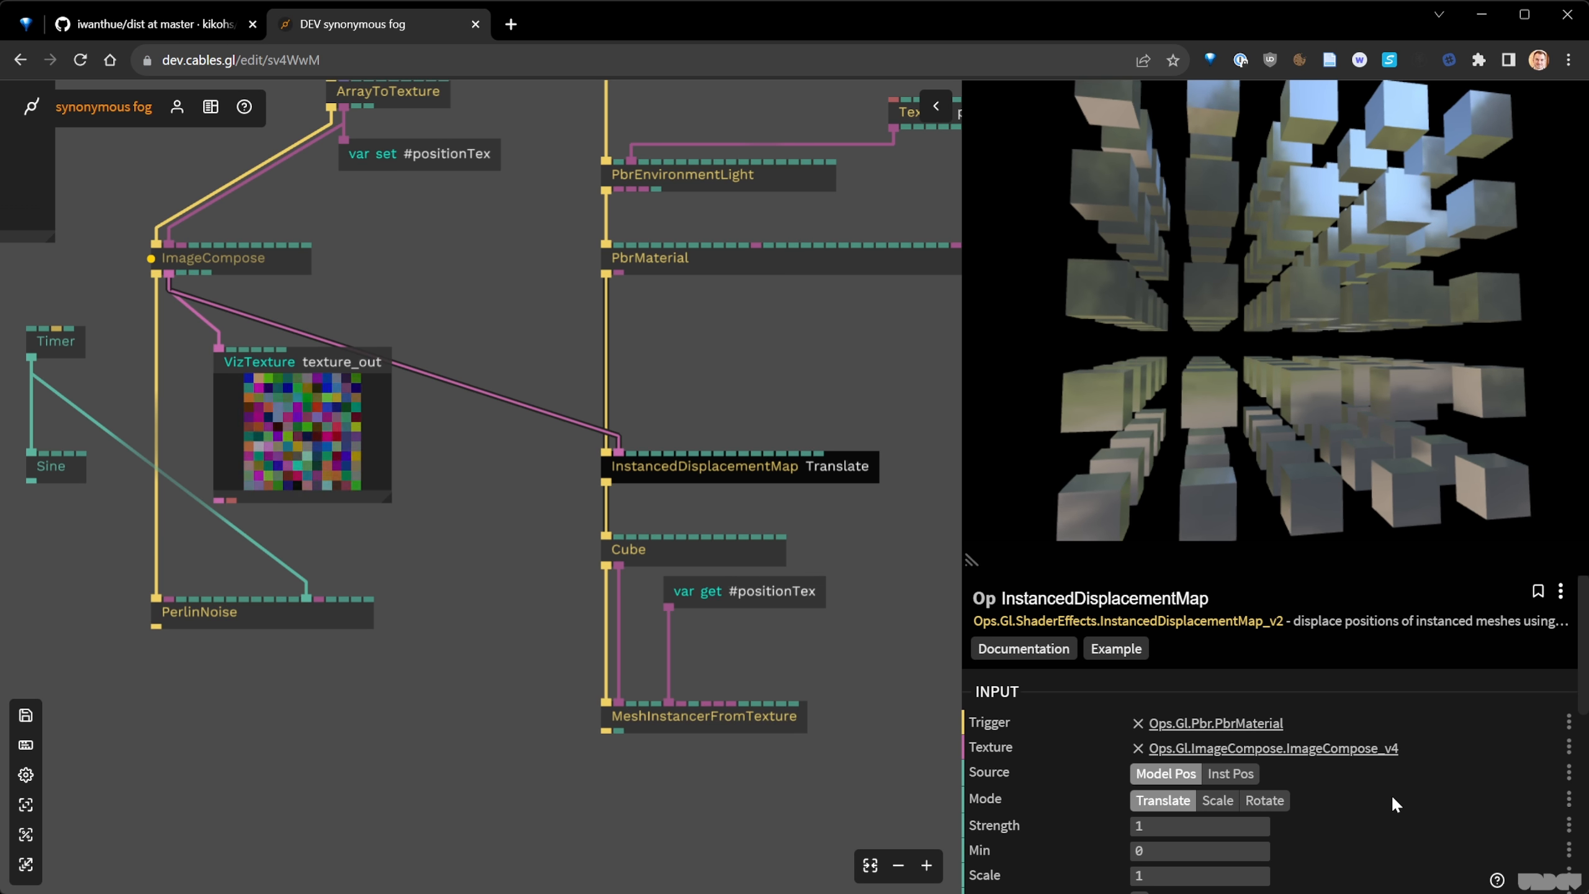
pyautogui.scroll(-5, 1395, 804)
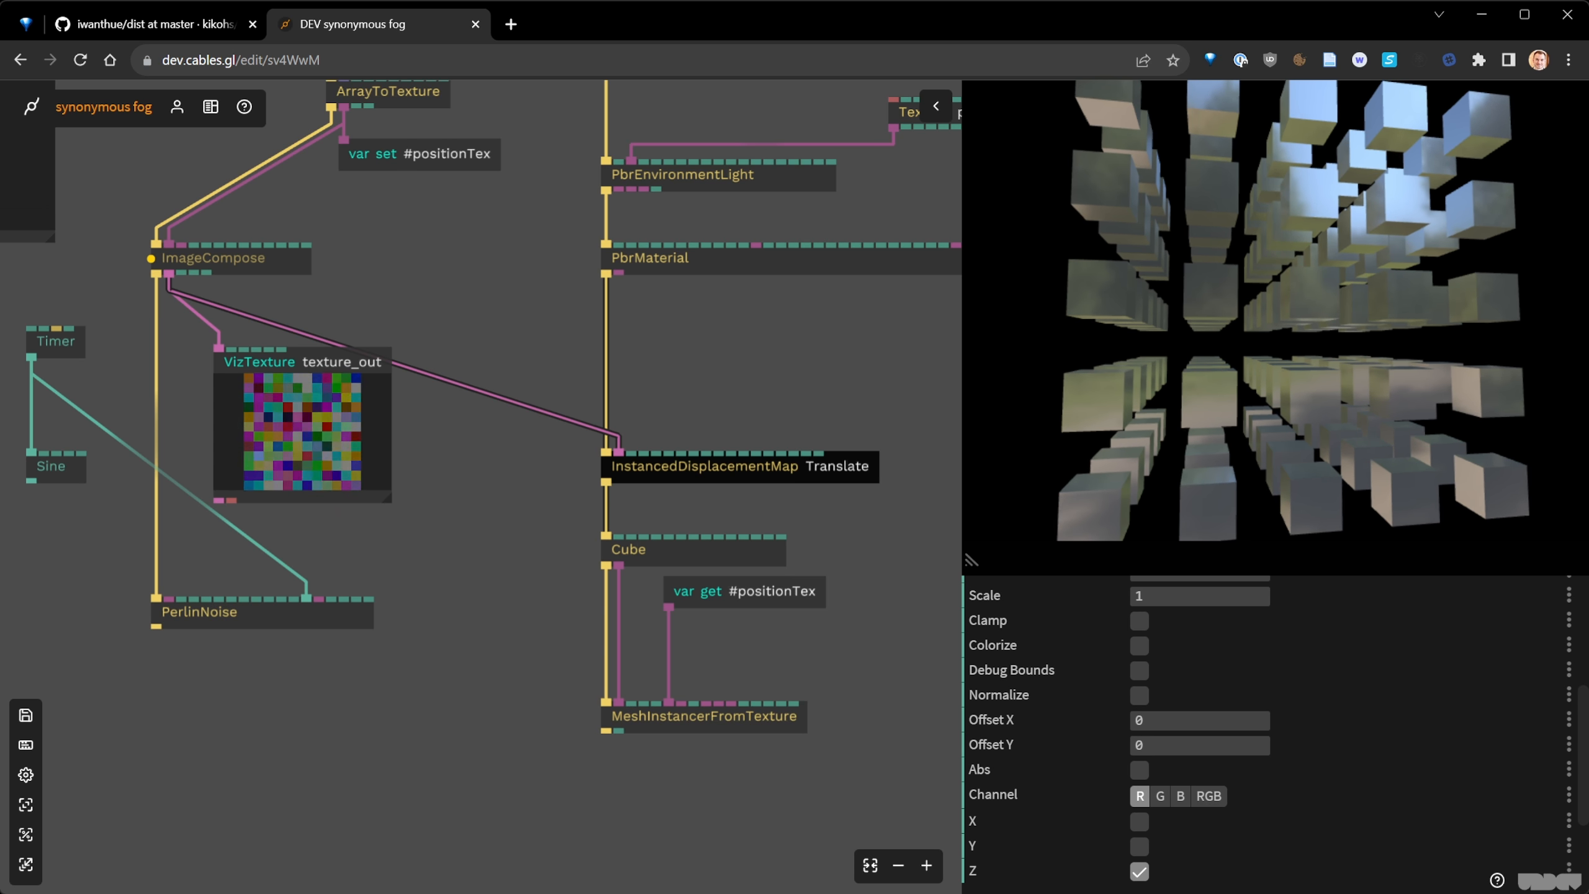
pyautogui.click(1138, 821)
pyautogui.click(1138, 846)
pyautogui.click(1208, 795)
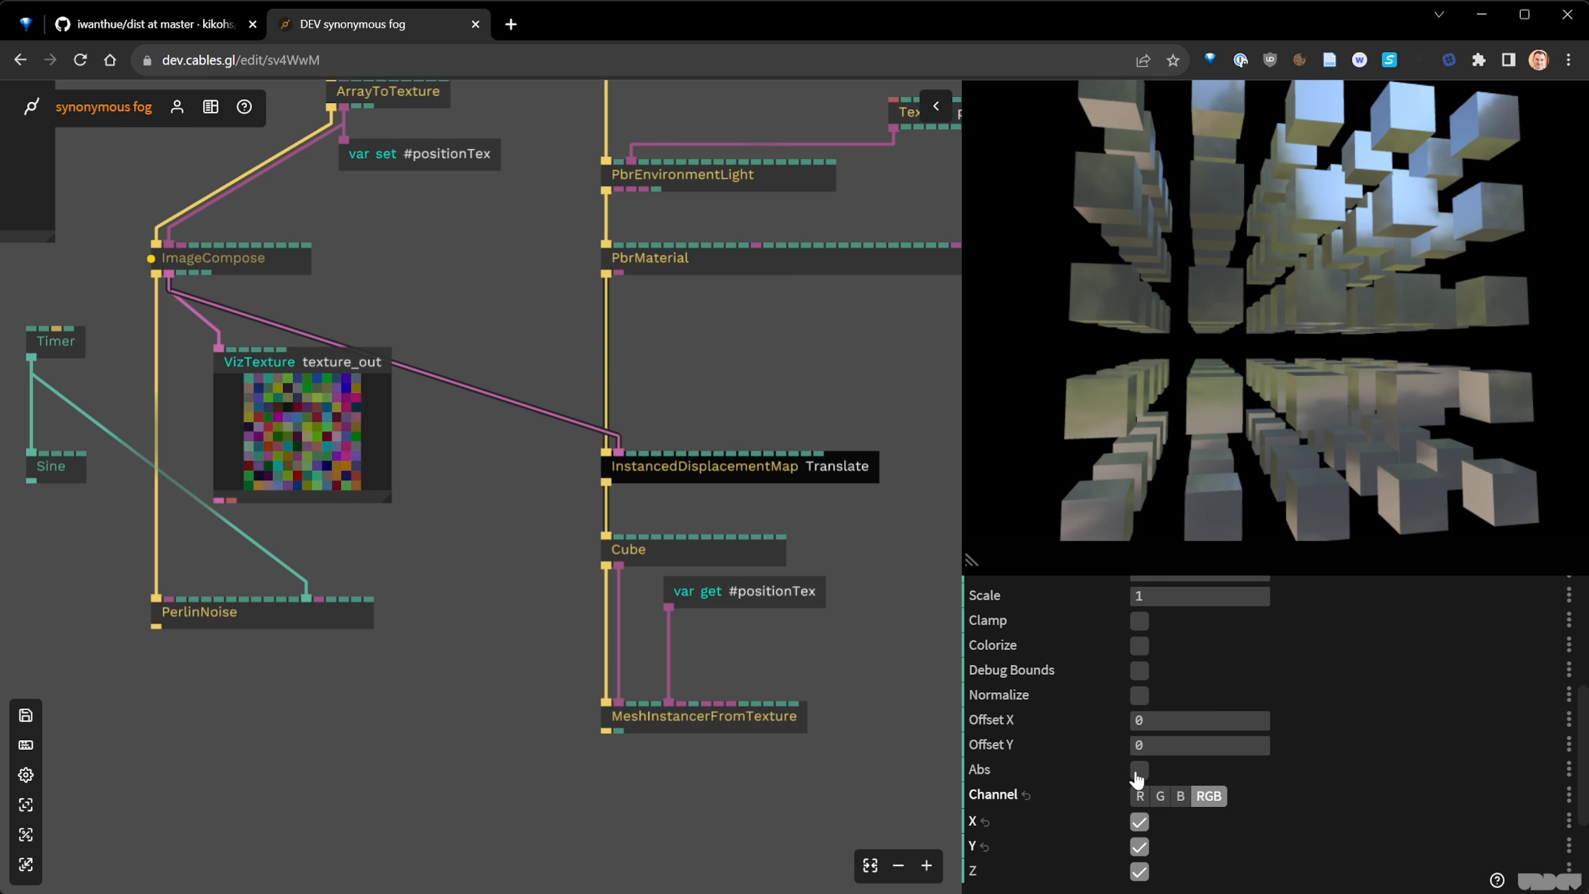
# - Set the Strength of InstancedDisplacementMap to 3
pyautogui.scroll(3, 1213, 766)
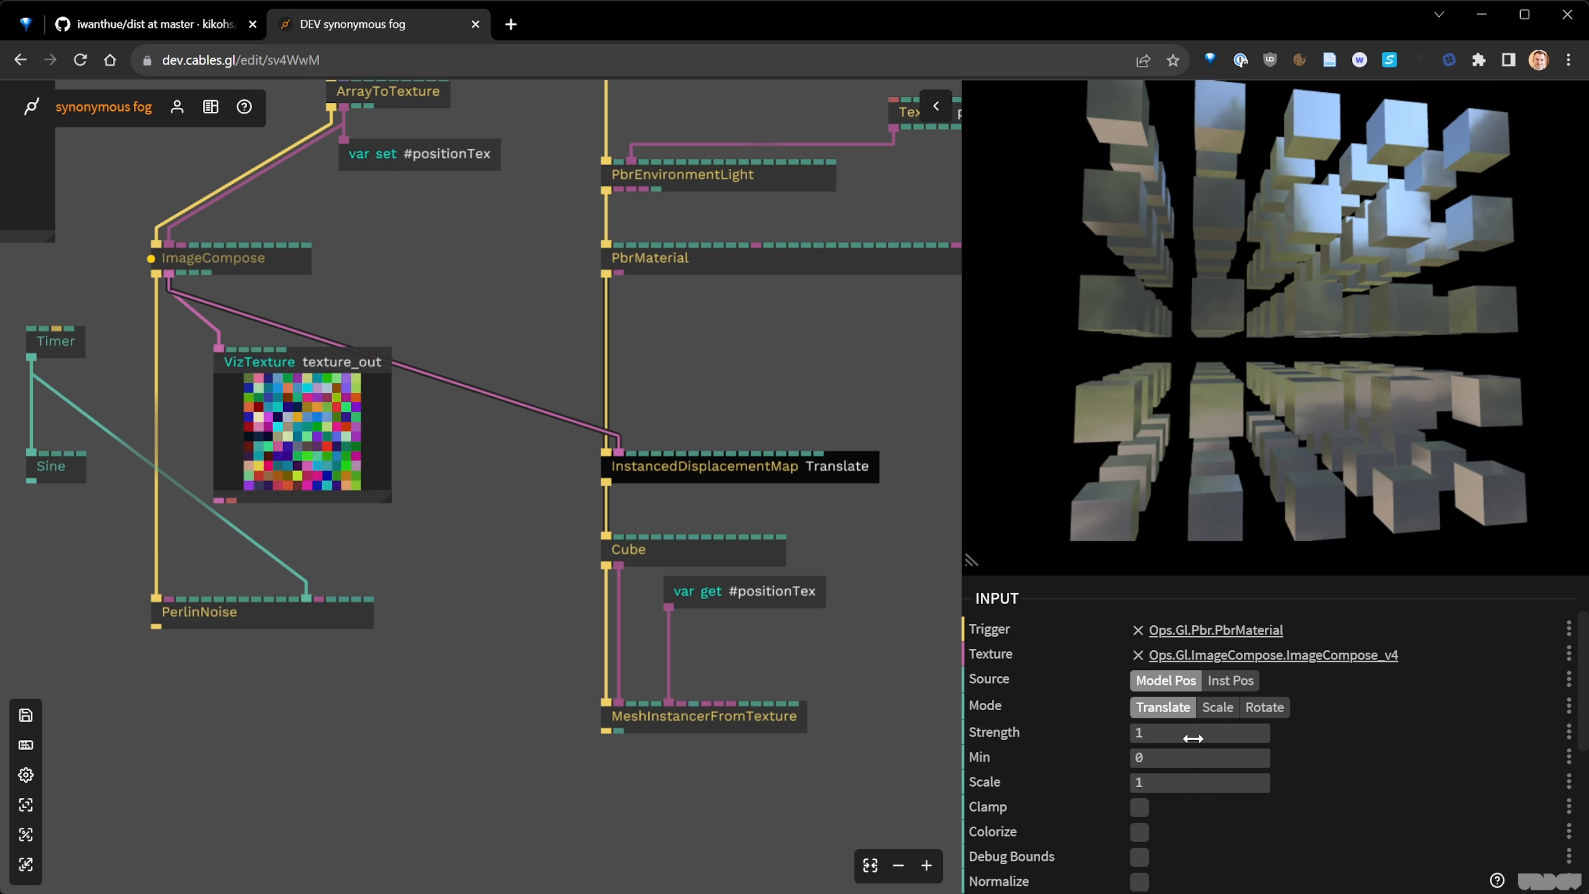
pyautogui.click(1193, 739)
pyautogui.write('0')
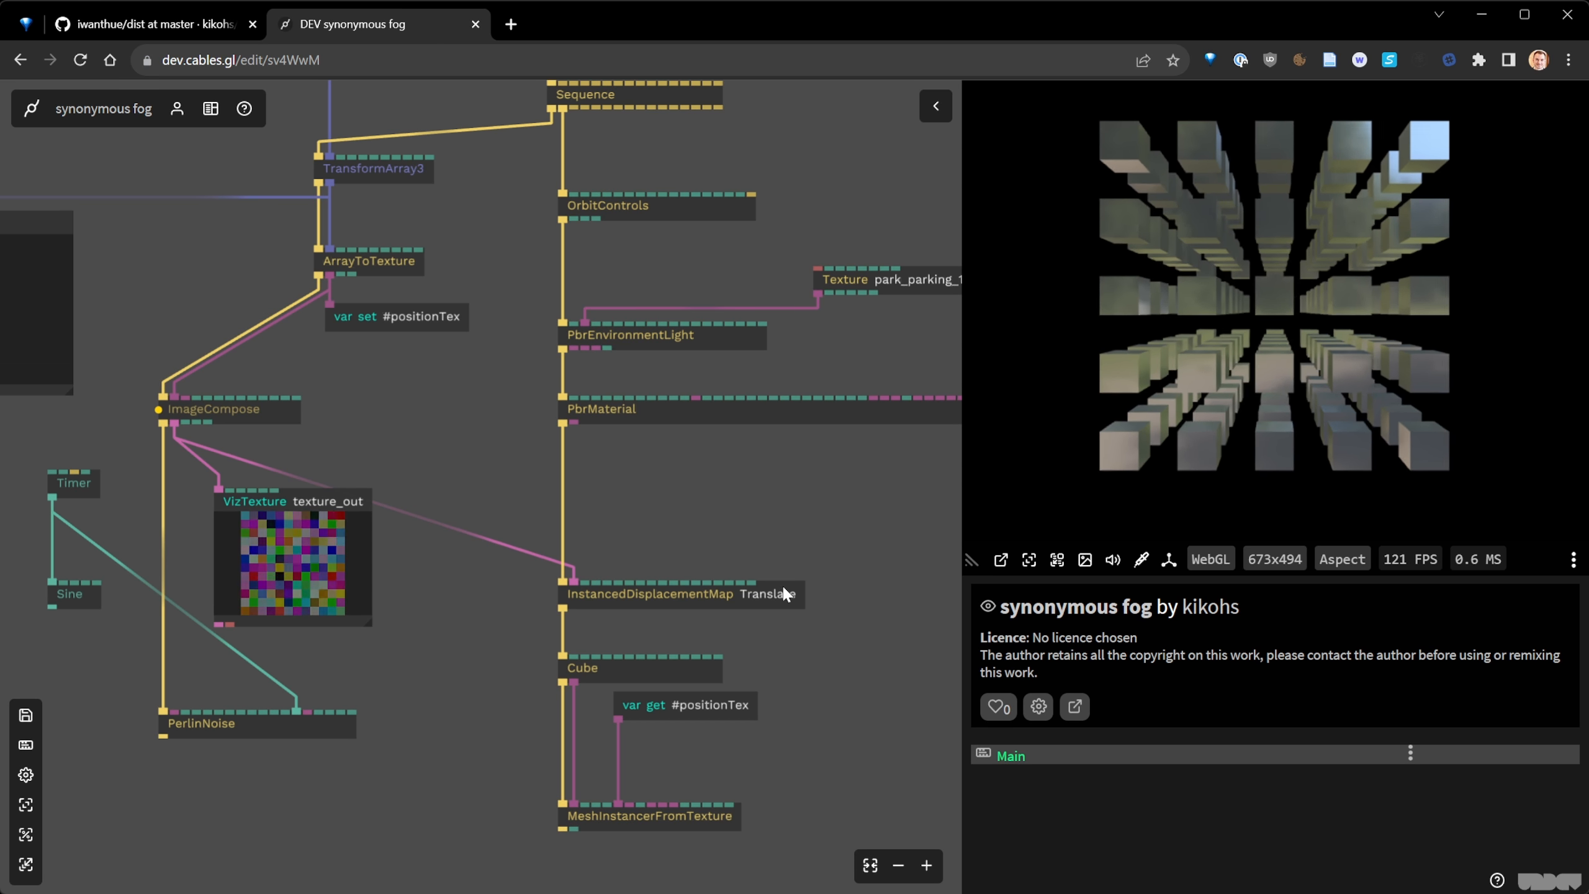
# - Move InstancedDisplacementMap up close to PbrMaterial and set its Strength to 10
pyautogui.moveTo(777, 588); pyautogui.dragTo(779, 482)
pyautogui.scroll(-2, 1336, 777)
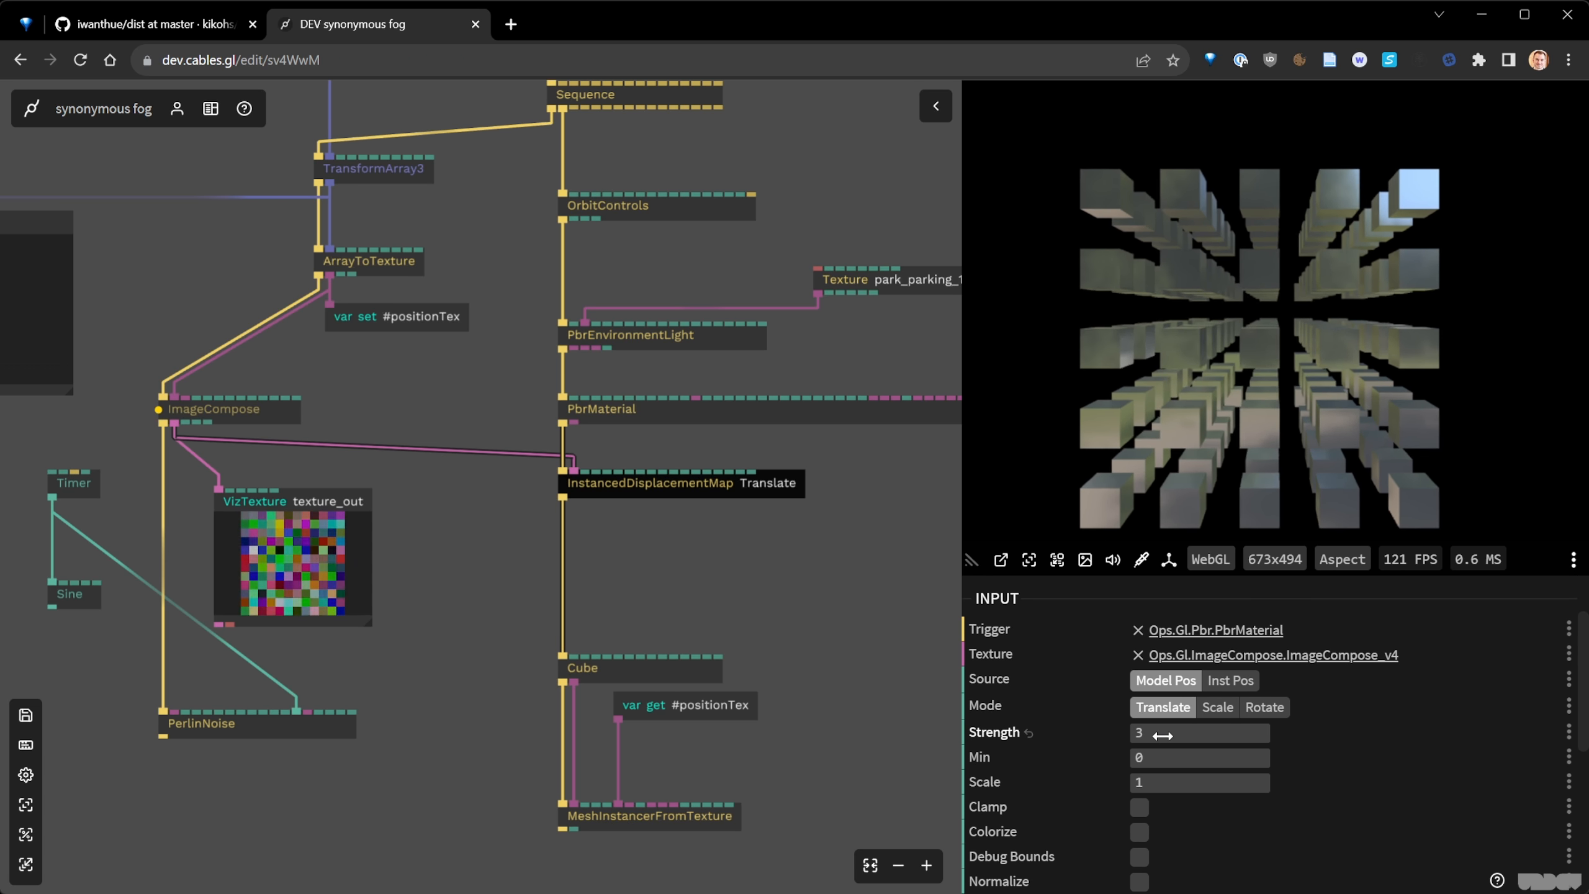
pyautogui.click(1163, 734)
pyautogui.write('10')
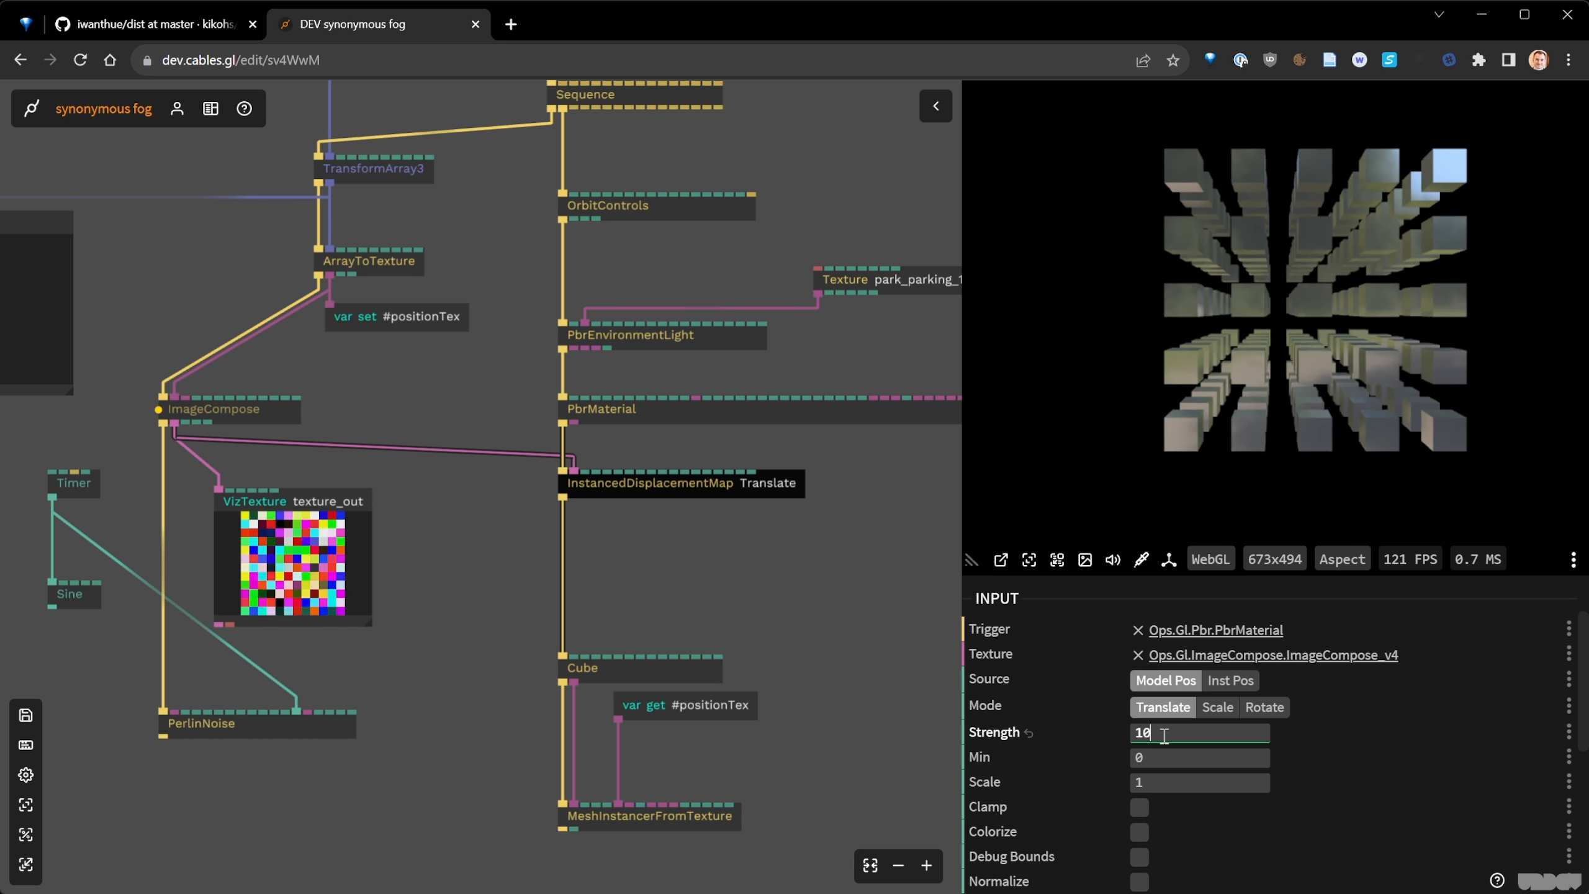
pyautogui.scroll(2, 1100, 651)
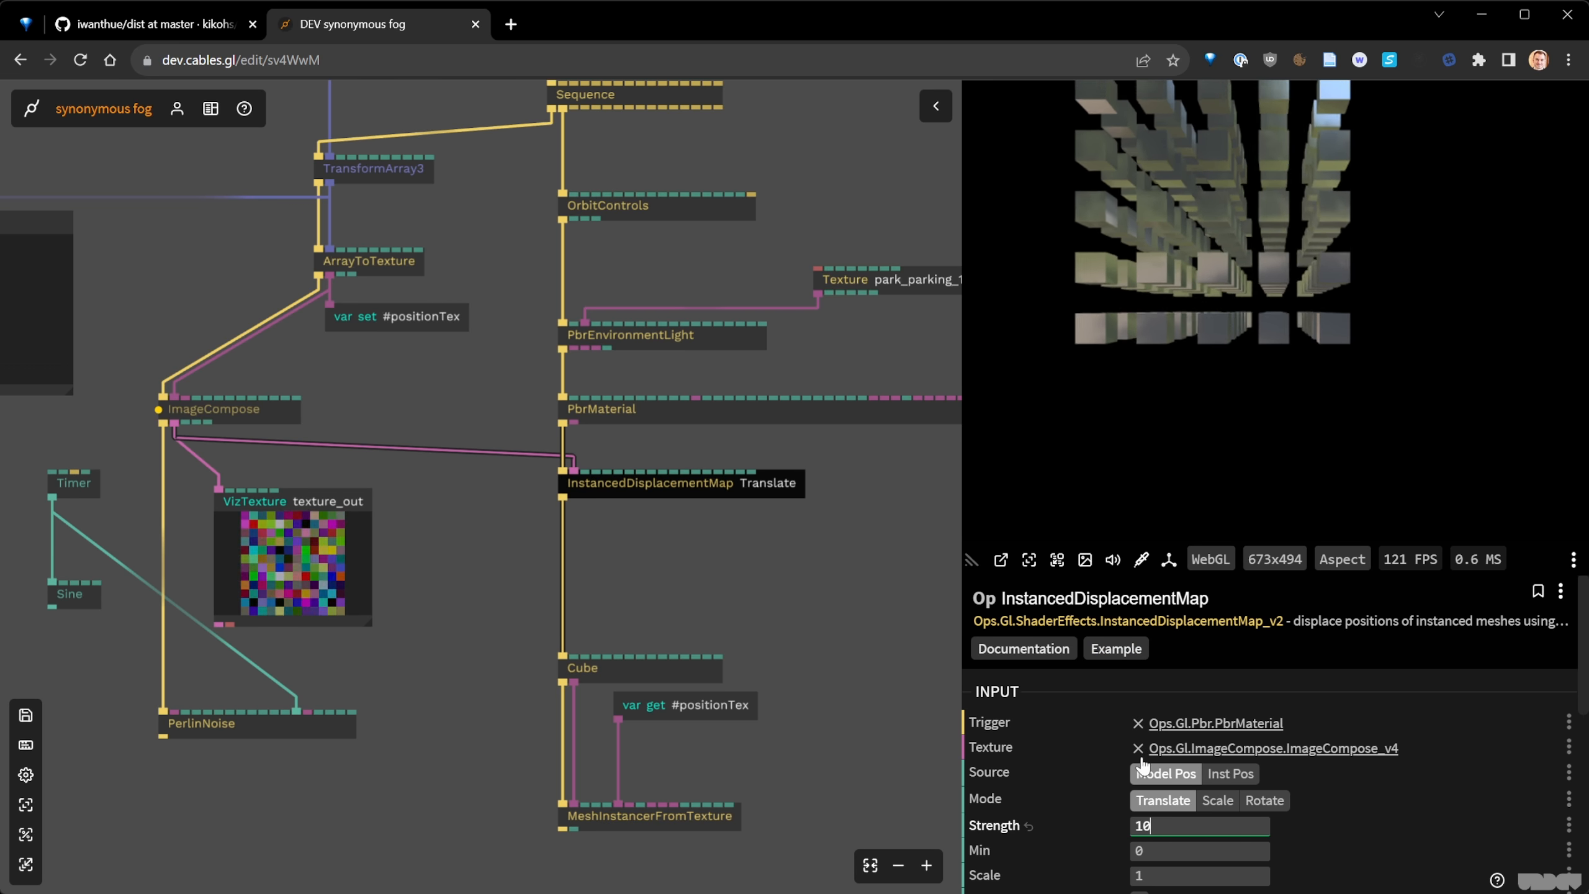
pyautogui.scroll(-2, 1182, 745)
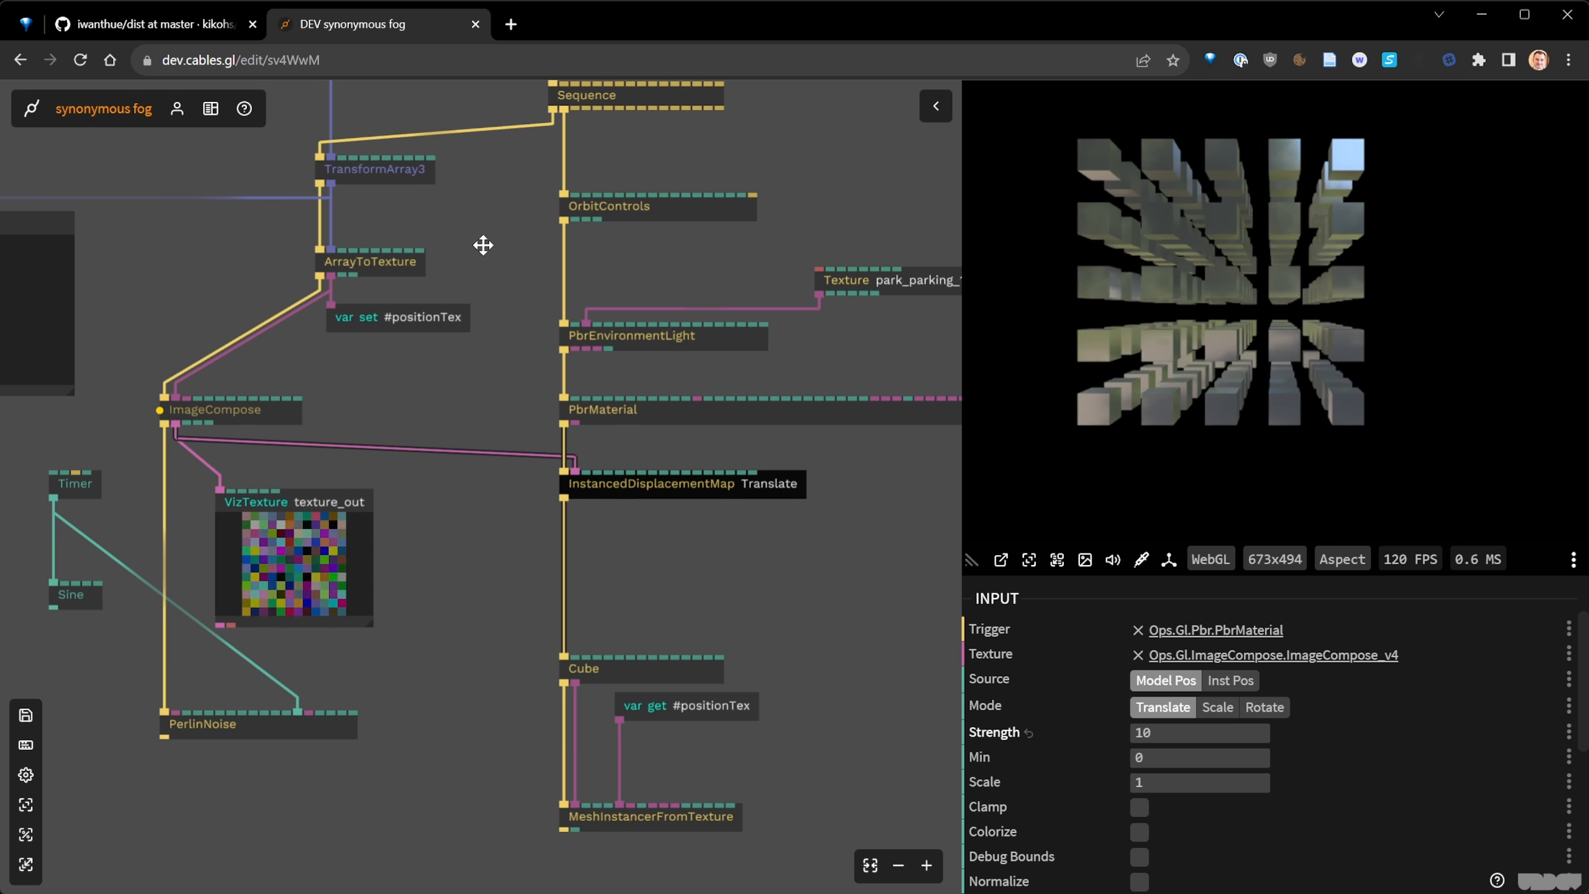
# - Set Rotation X of the TransformArray3 op to 12
pyautogui.scroll(3, 475, 244)
pyautogui.click(476, 270)
pyautogui.scroll(-3, 1343, 811)
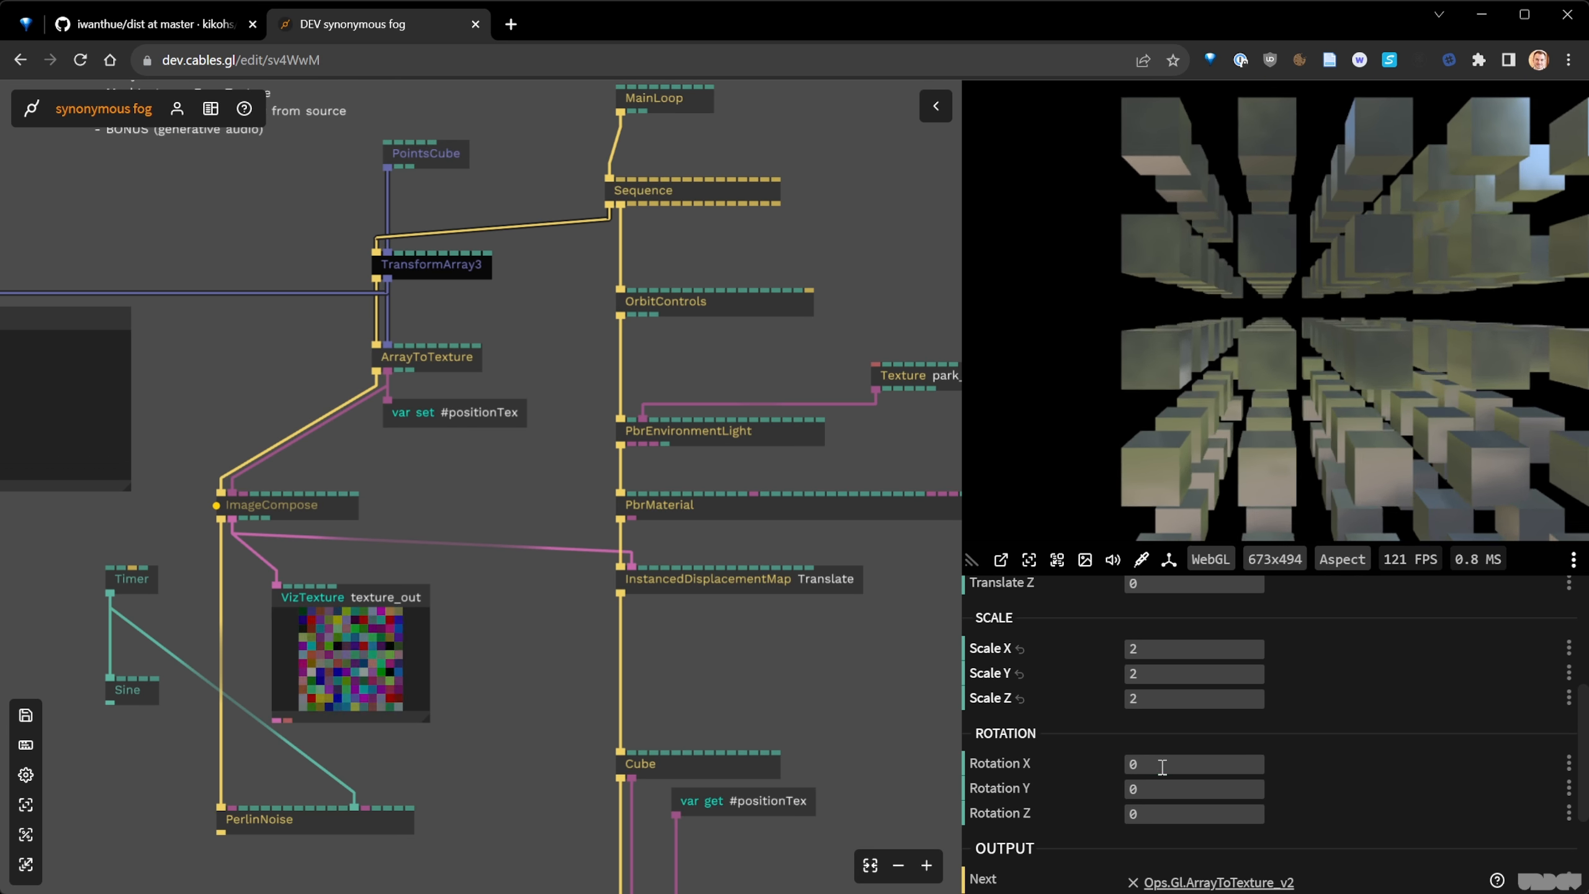
pyautogui.click(1161, 765)
pyautogui.write('12')
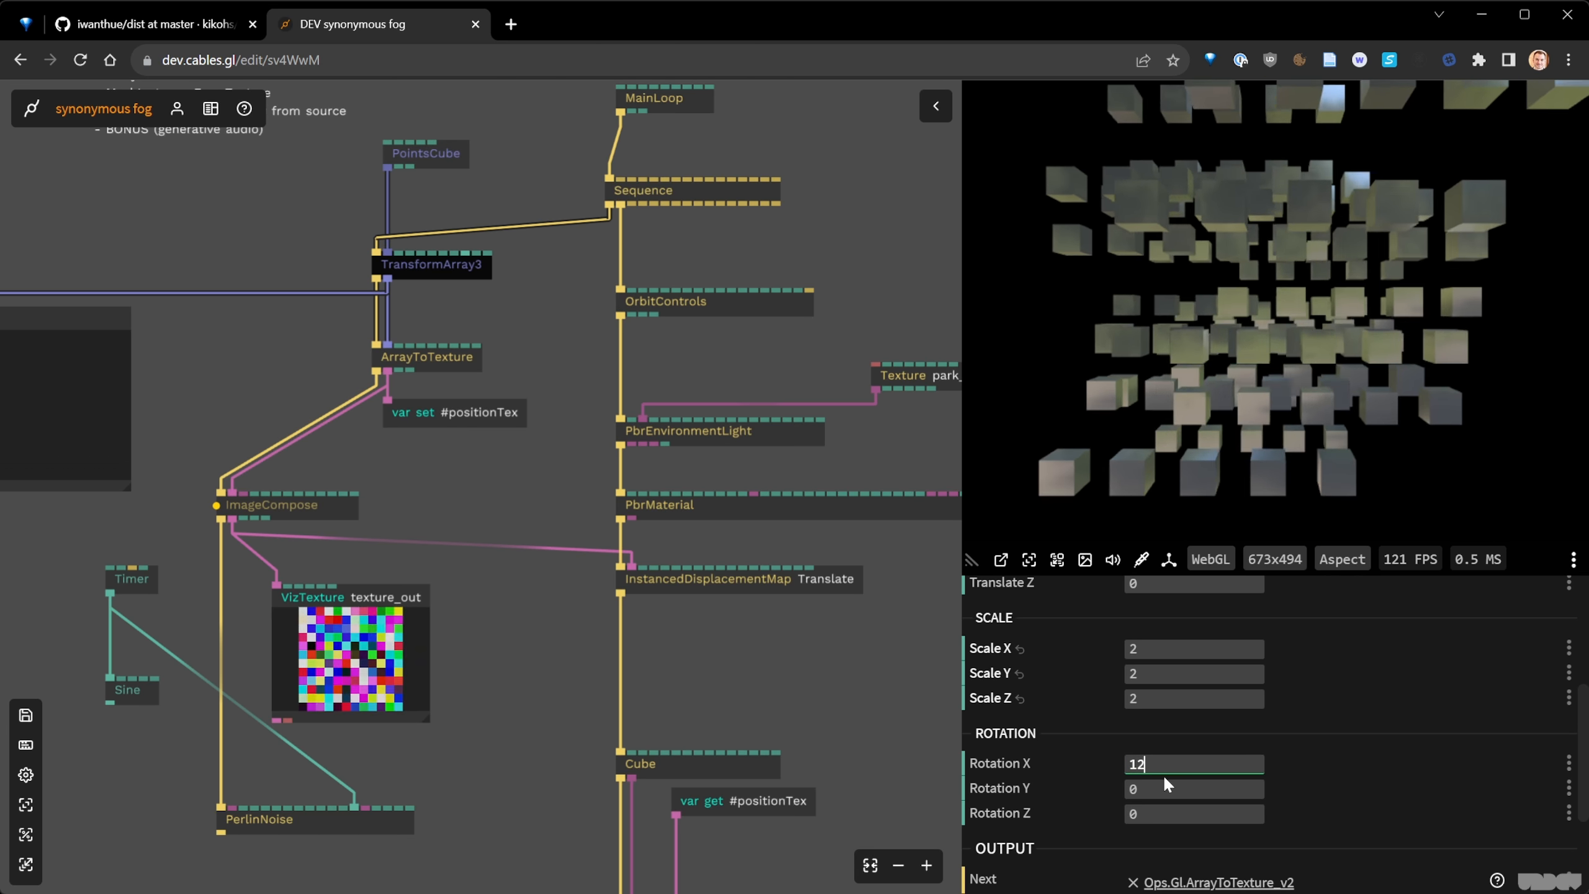
# - Set Rotation Y to 345 and Rotation Z to 87 on TransformArray3
pyautogui.click(1170, 789)
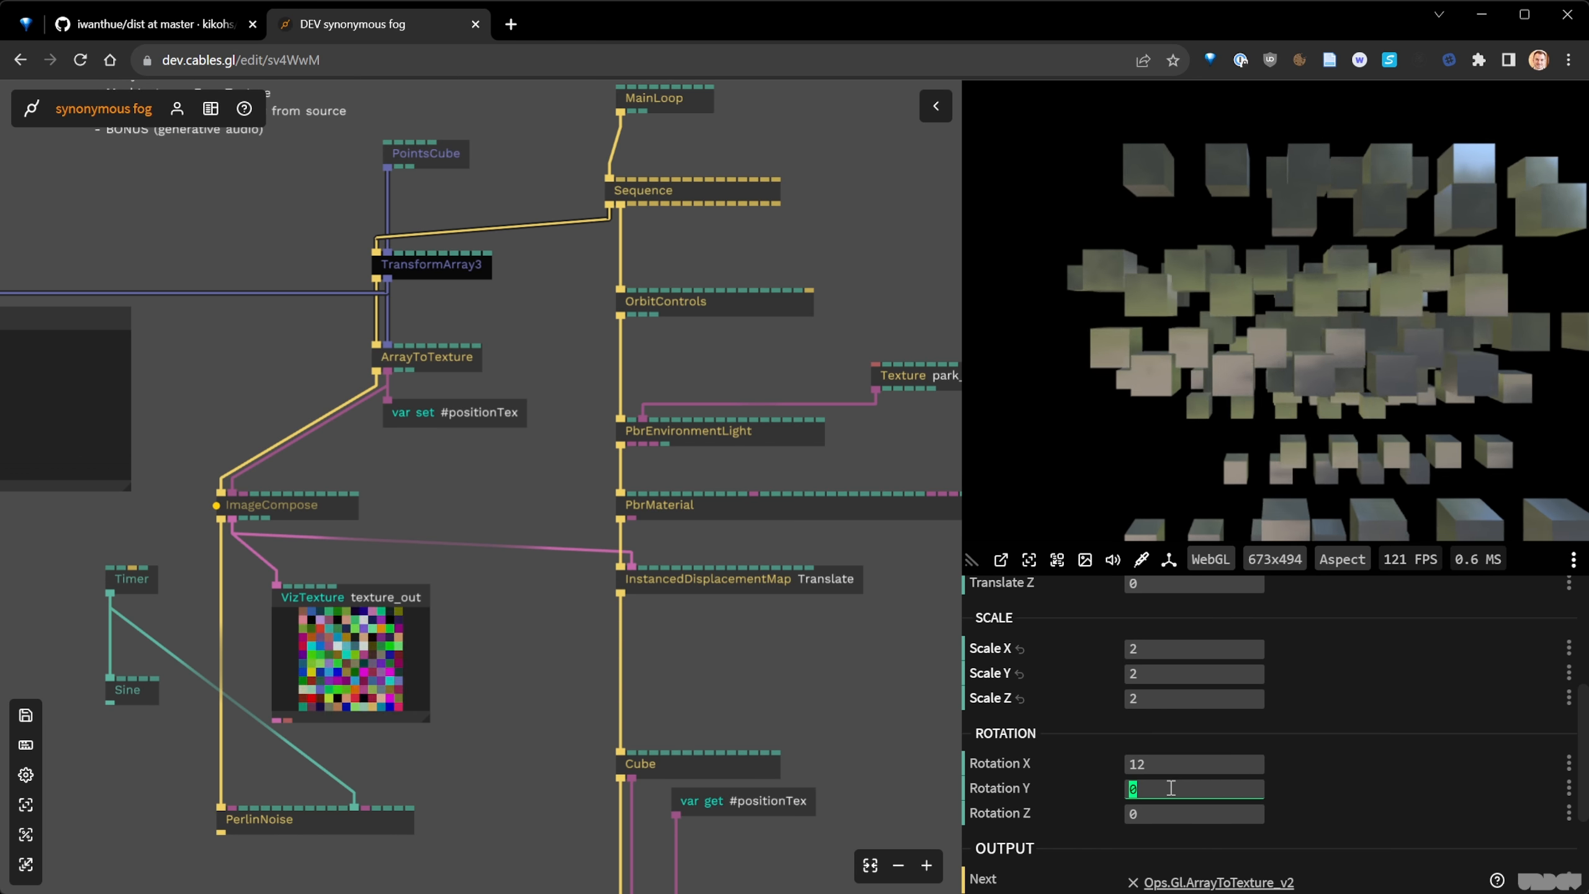
pyautogui.write('345')
pyautogui.click(1168, 815)
pyautogui.write('87')
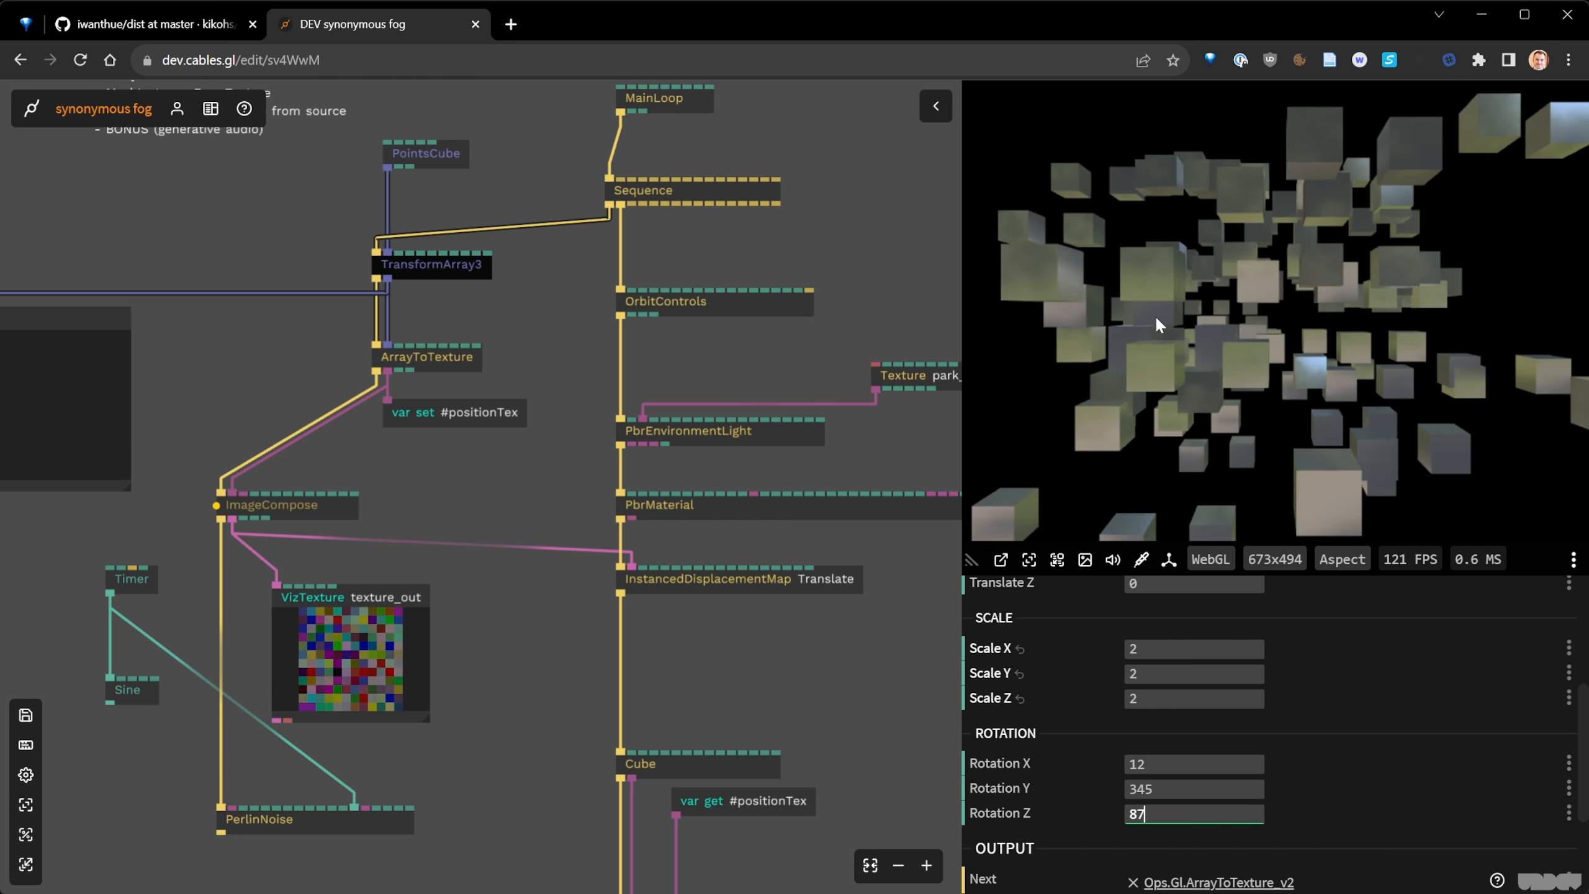
# - Move InstancedDisplacementMap slightly lower beneath PbrMaterial and set its Strength to 3
pyautogui.moveTo(784, 593); pyautogui.dragTo(782, 613)
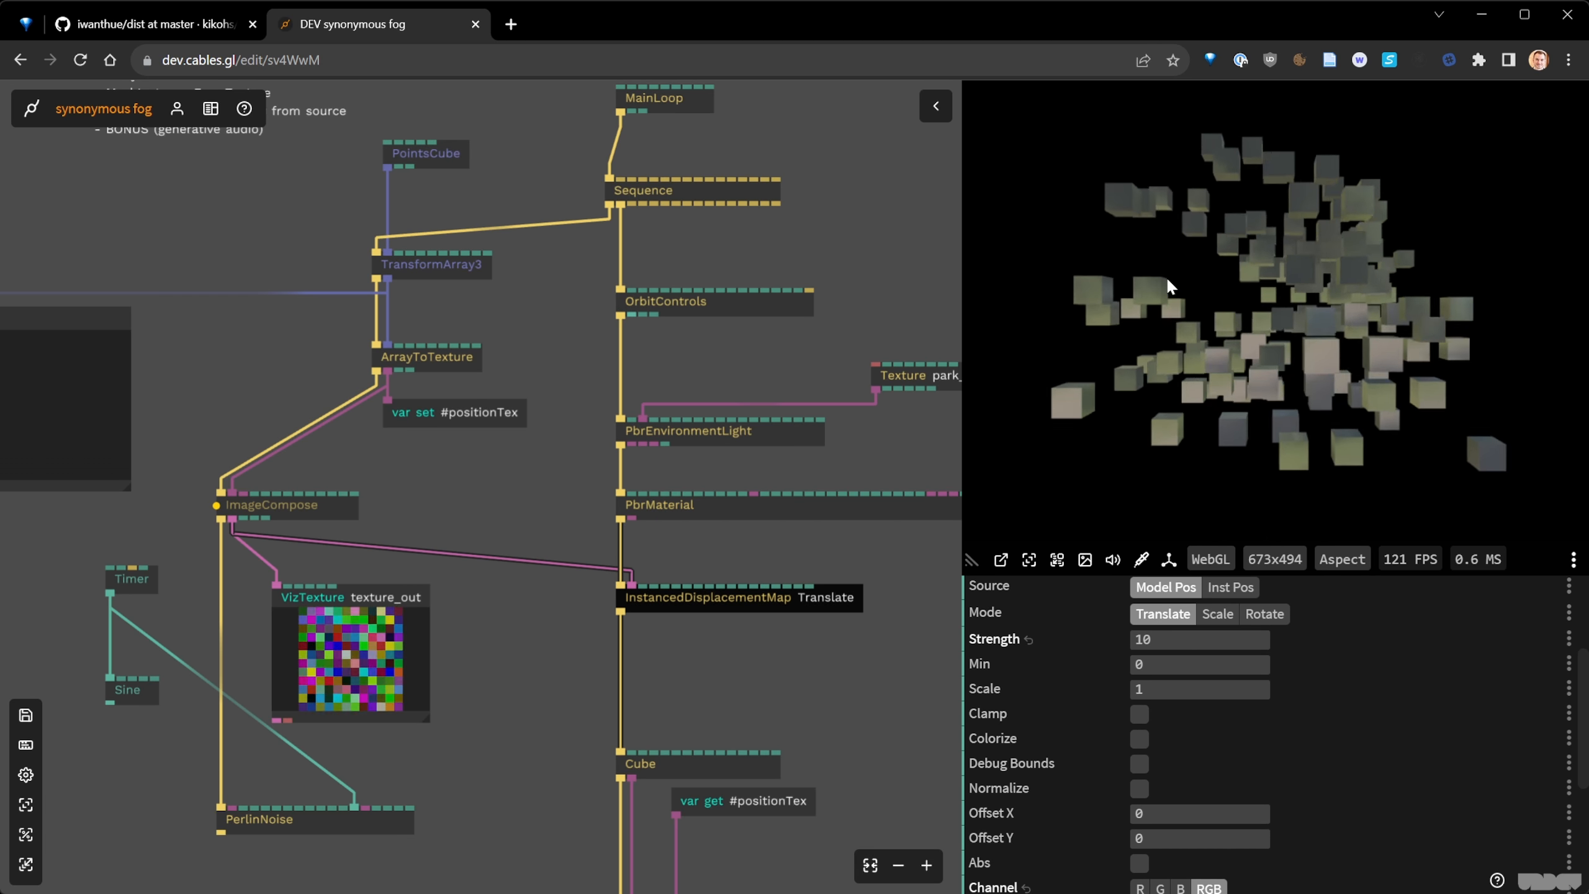
pyautogui.click(1165, 635)
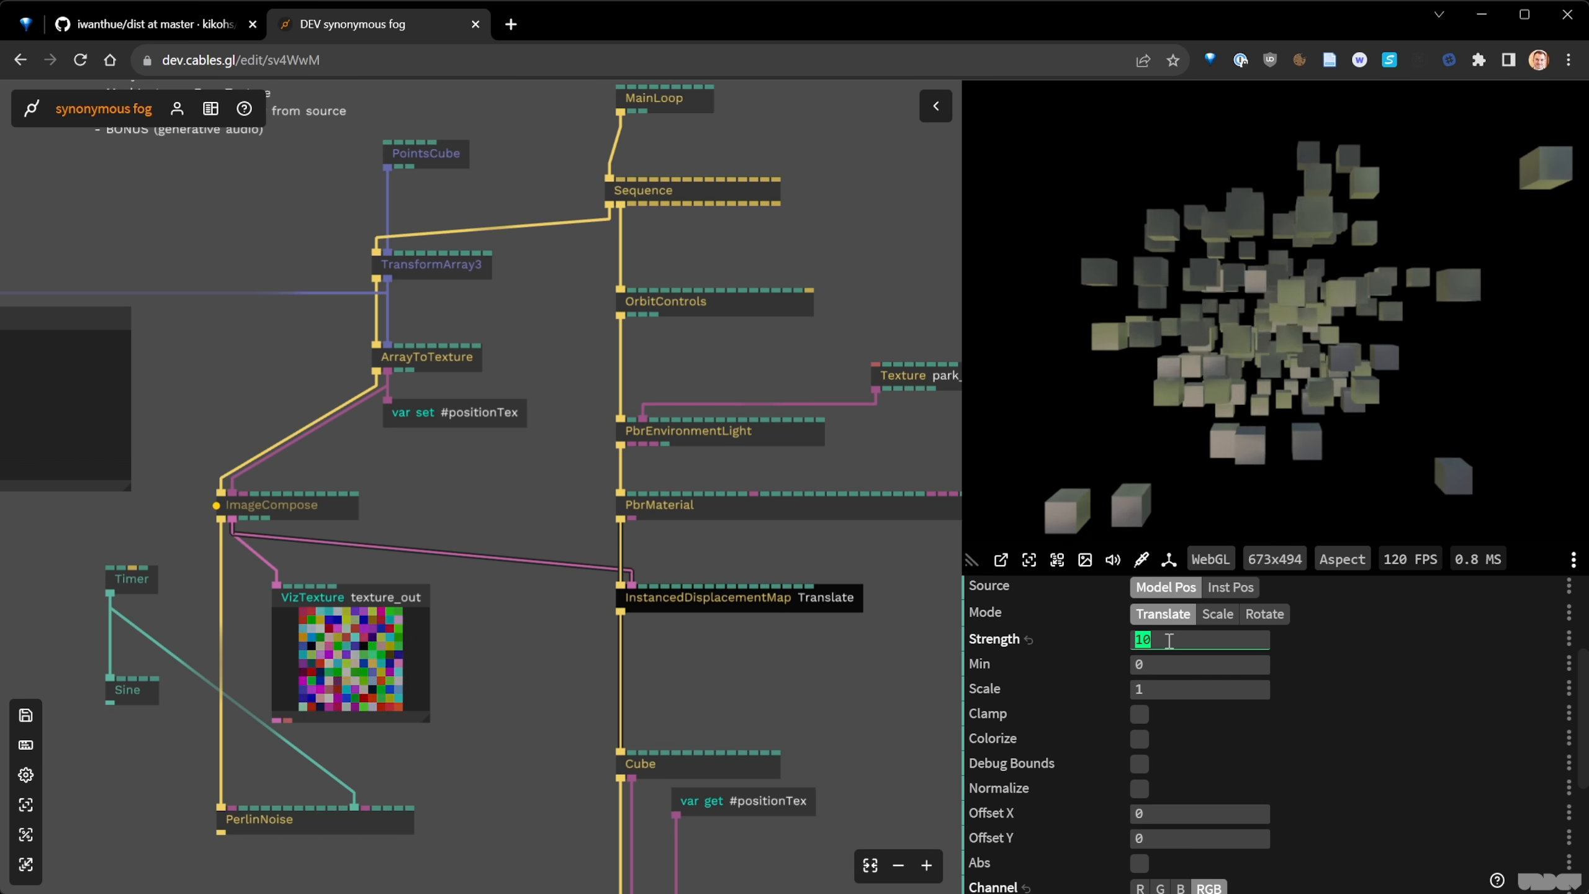
pyautogui.write('3')
pyautogui.moveTo(1186, 382)
pyautogui.mouseDown()
pyautogui.moveTo(1491, 361)
pyautogui.moveTo(1228, 360)
pyautogui.moveTo(1207, 209)
pyautogui.moveTo(1093, 226)
pyautogui.moveTo(1177, 401)
pyautogui.mouseUp()
pyautogui.click(1388, 762)
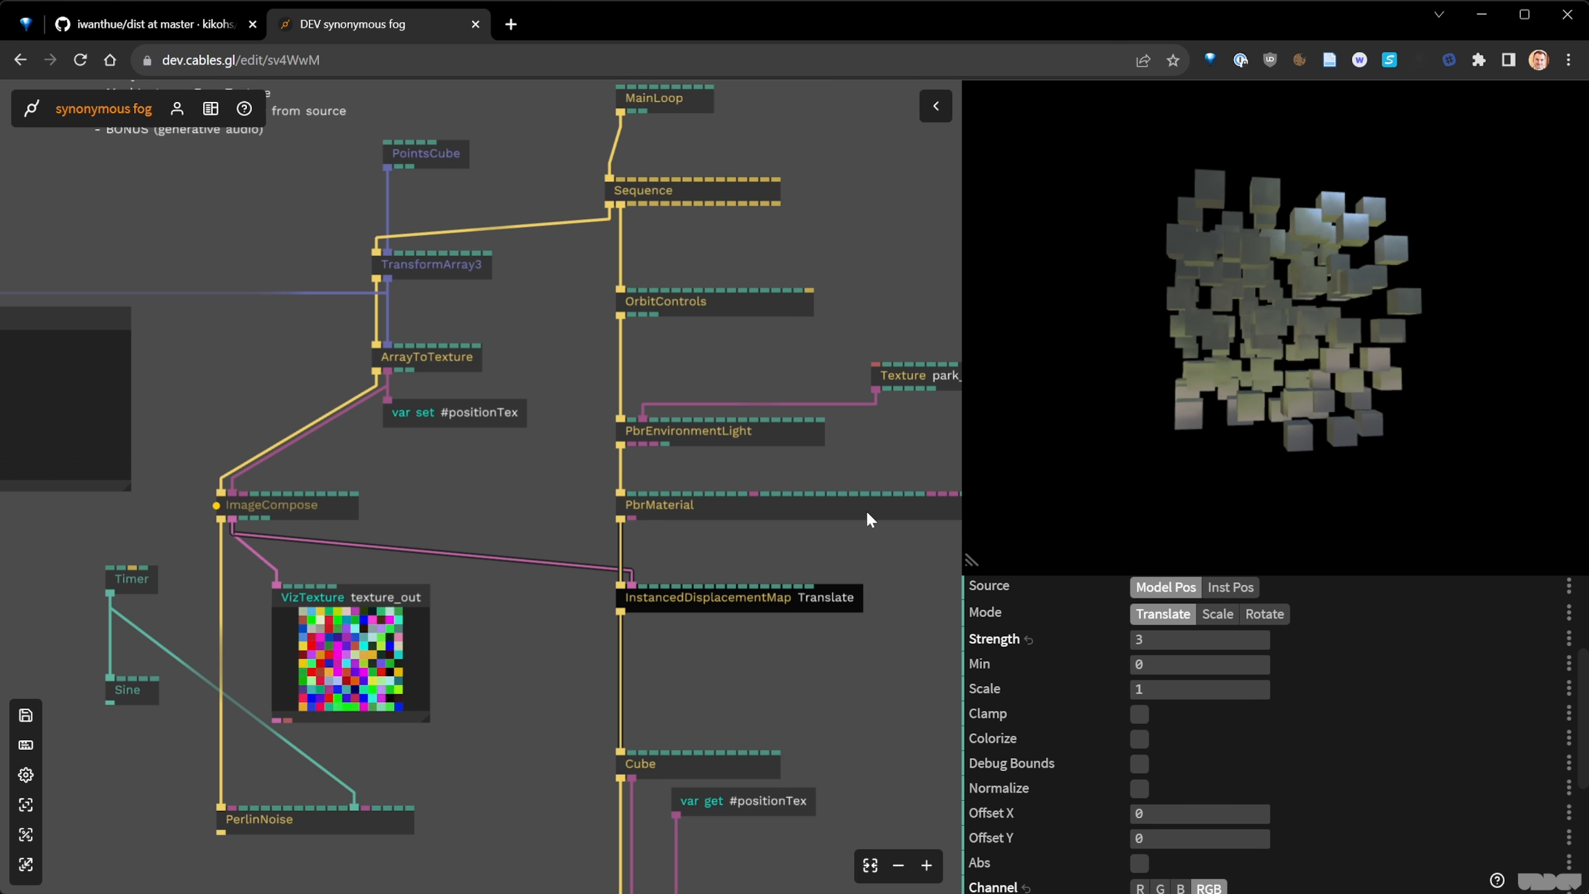
# - Review the settings of TransformArray3, InstancedDisplacementMap and ImageCompose, including rotation, channel, texture size and pixel format
pyautogui.click(454, 276)
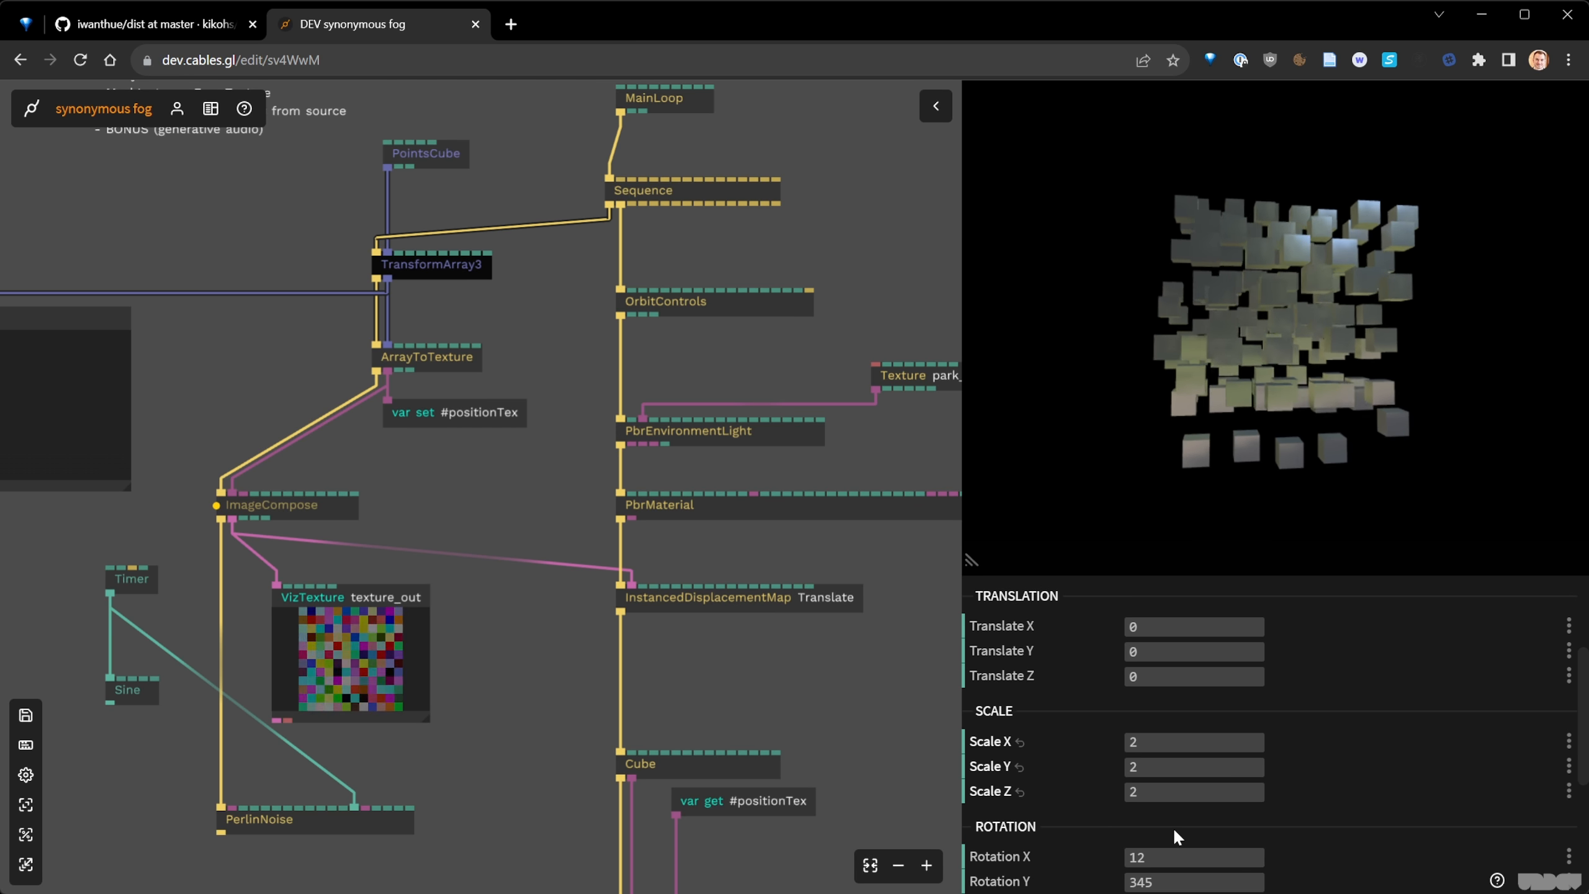
pyautogui.scroll(-3, 1169, 795)
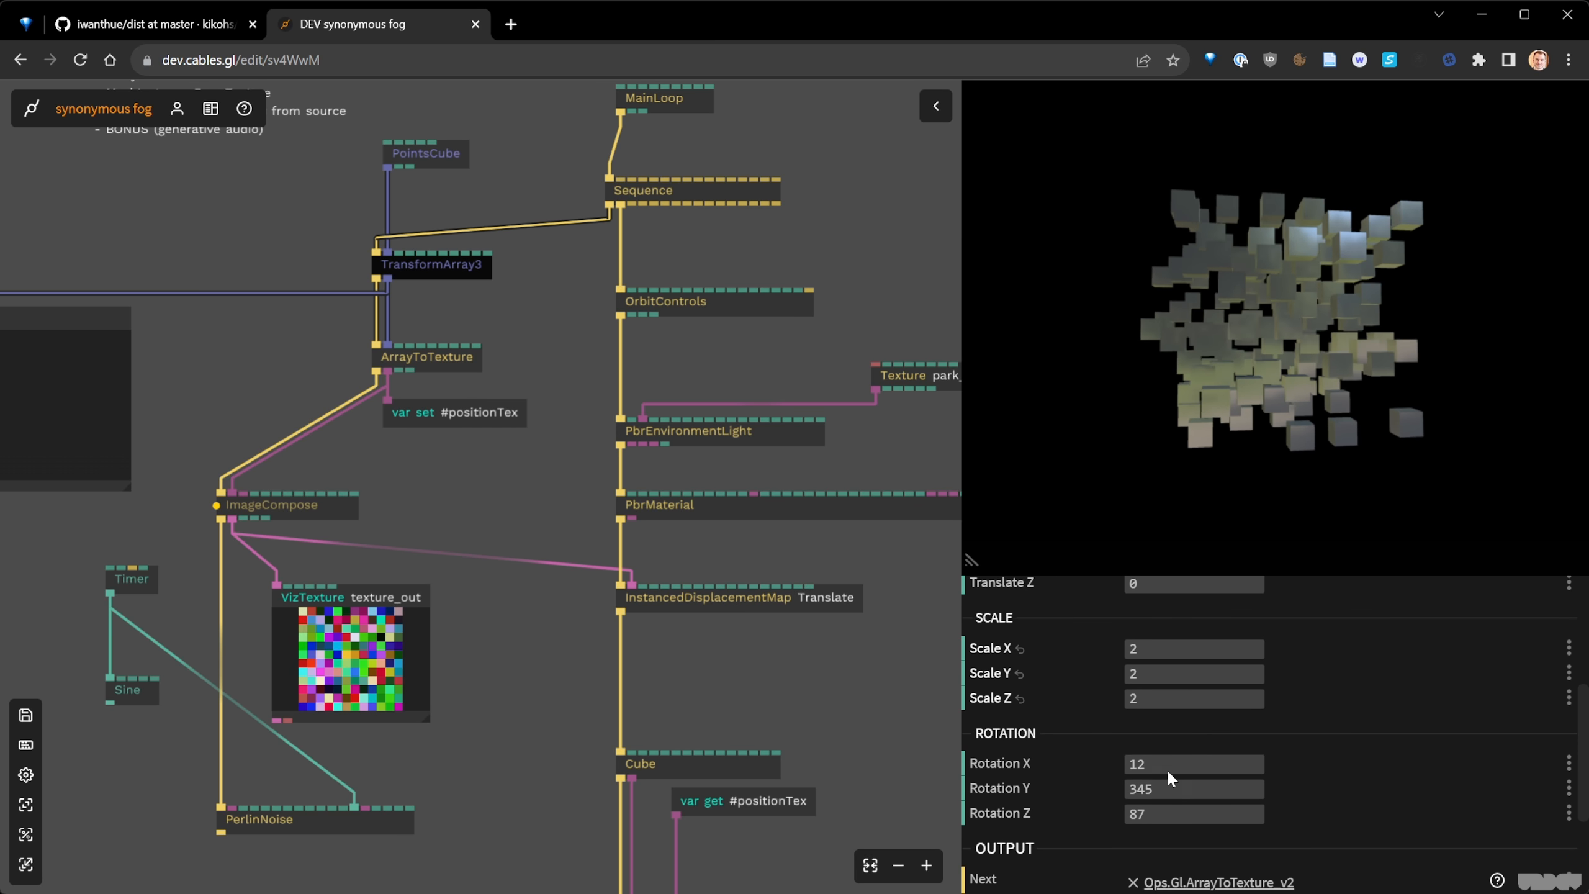
pyautogui.click(723, 600)
pyautogui.scroll(-2, 1091, 749)
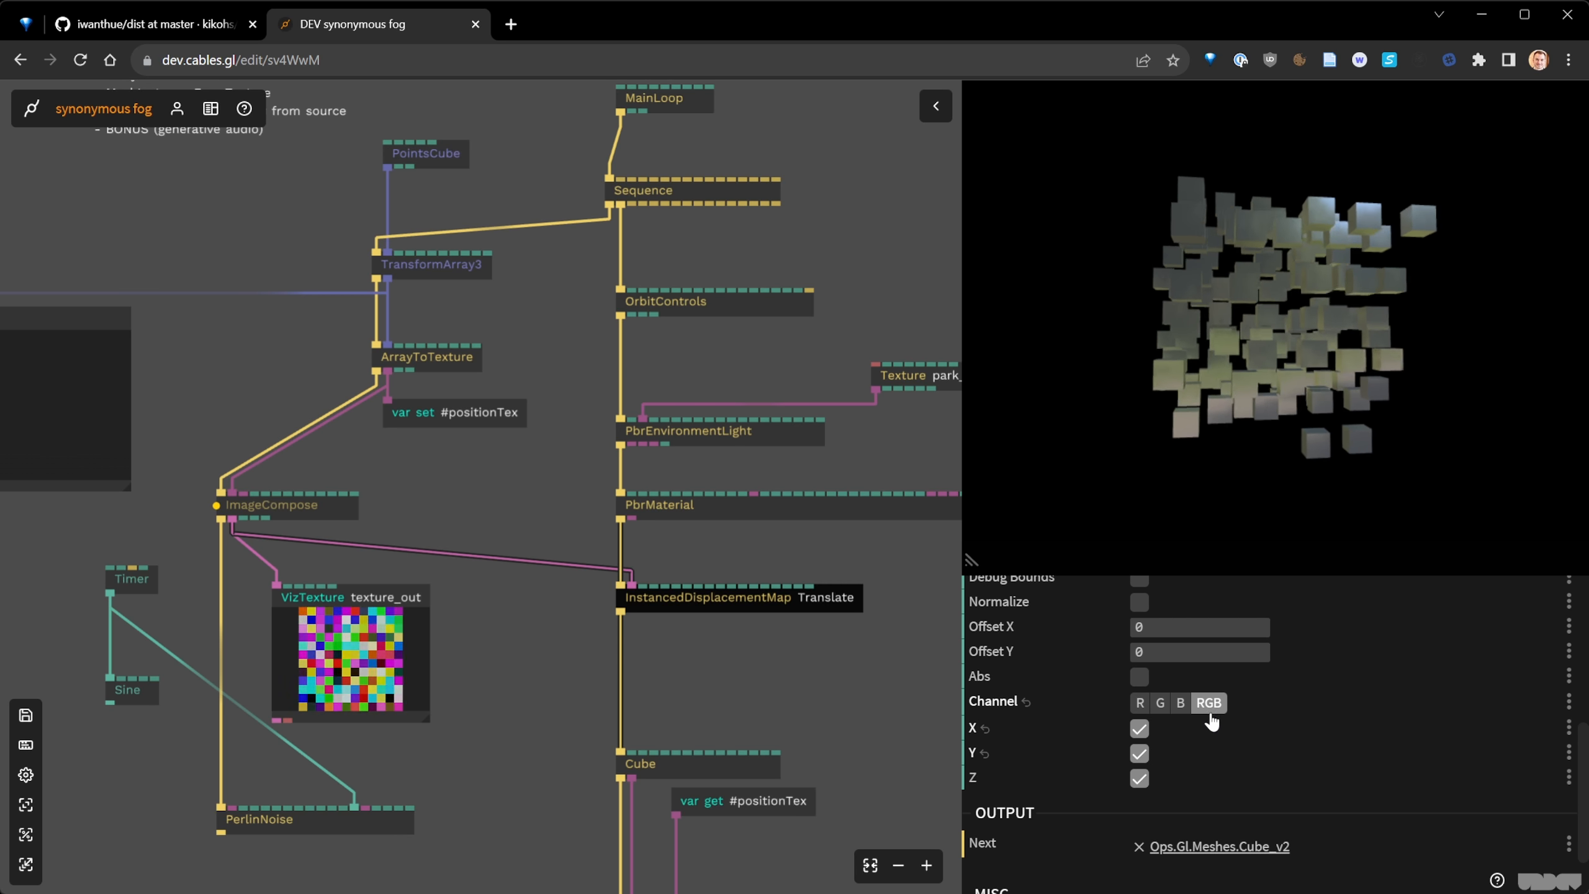
pyautogui.scroll(3, 1192, 756)
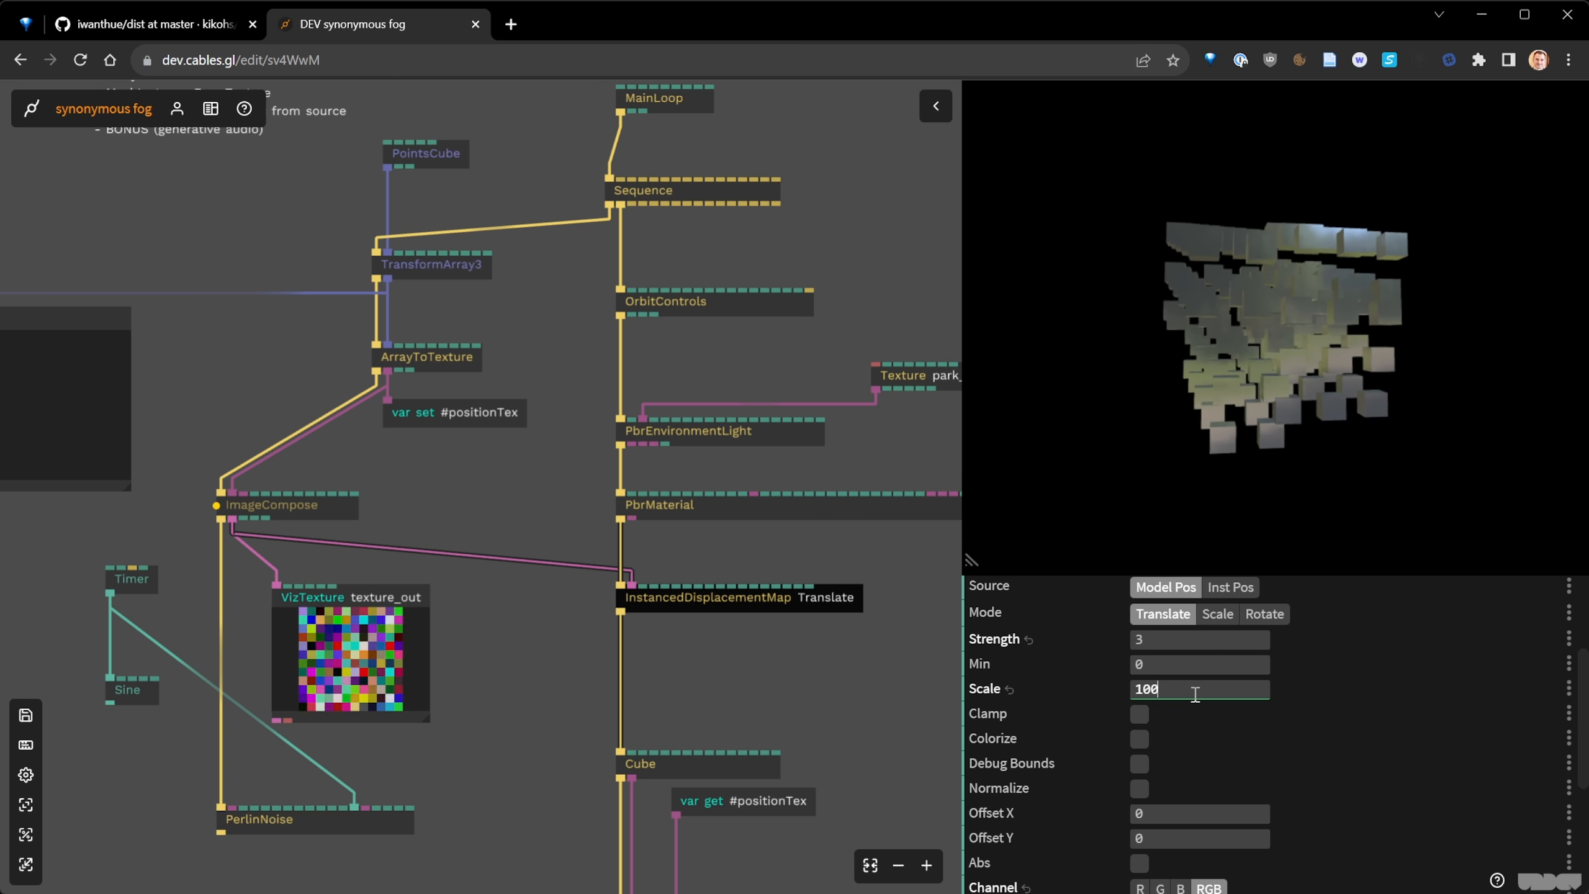
pyautogui.click(250, 513)
pyautogui.scroll(-3, 1354, 769)
pyautogui.scroll(8, 1308, 783)
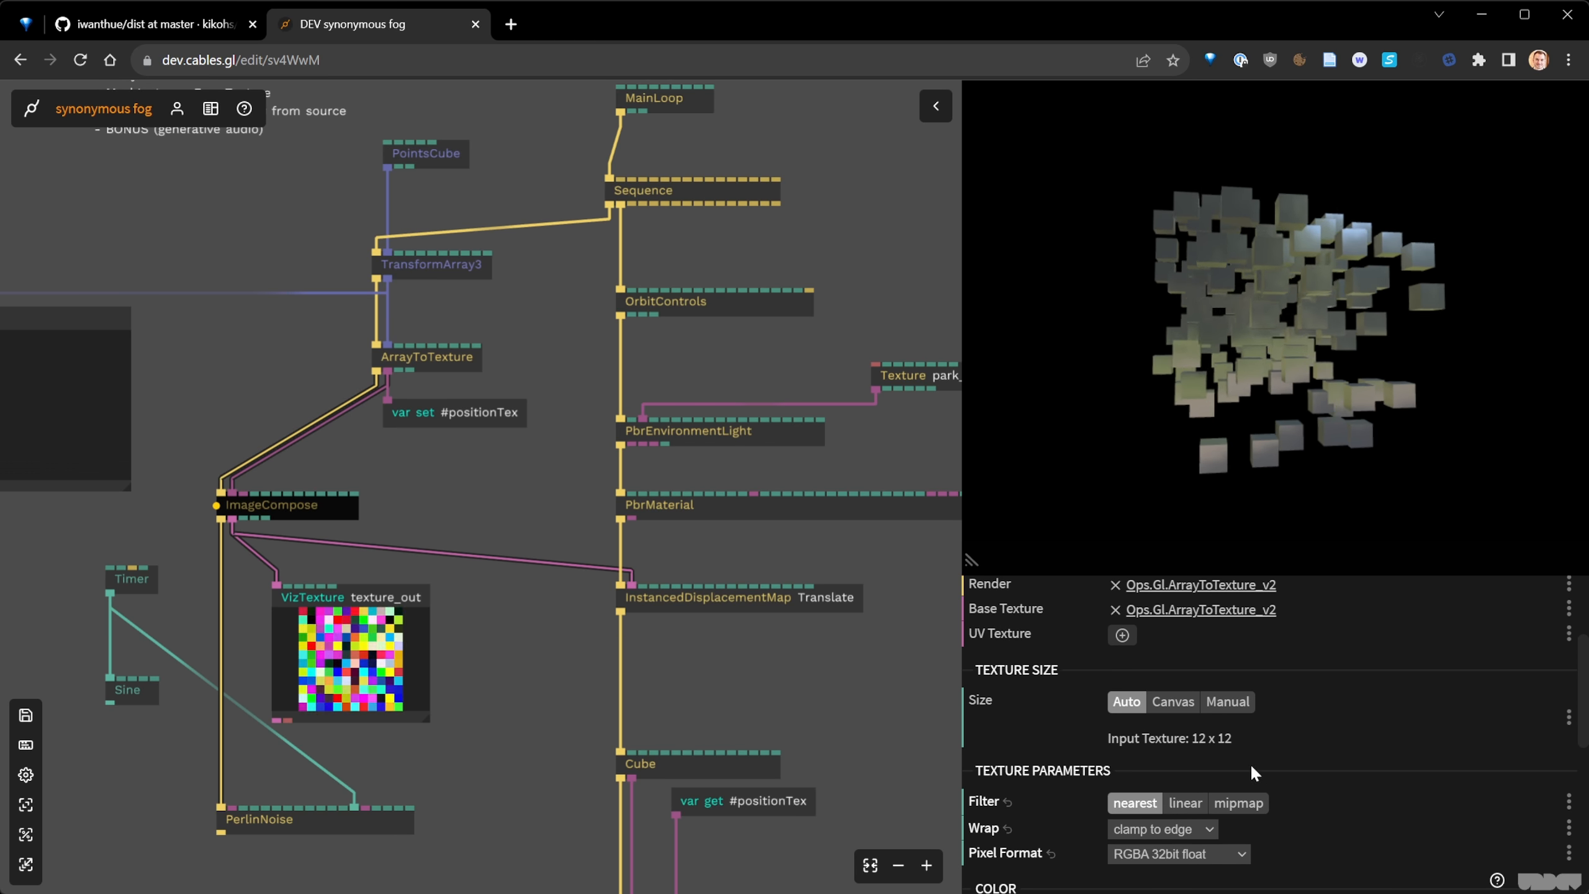
# - Set the Scale of PerlinNoise to 100
pyautogui.click(355, 827)
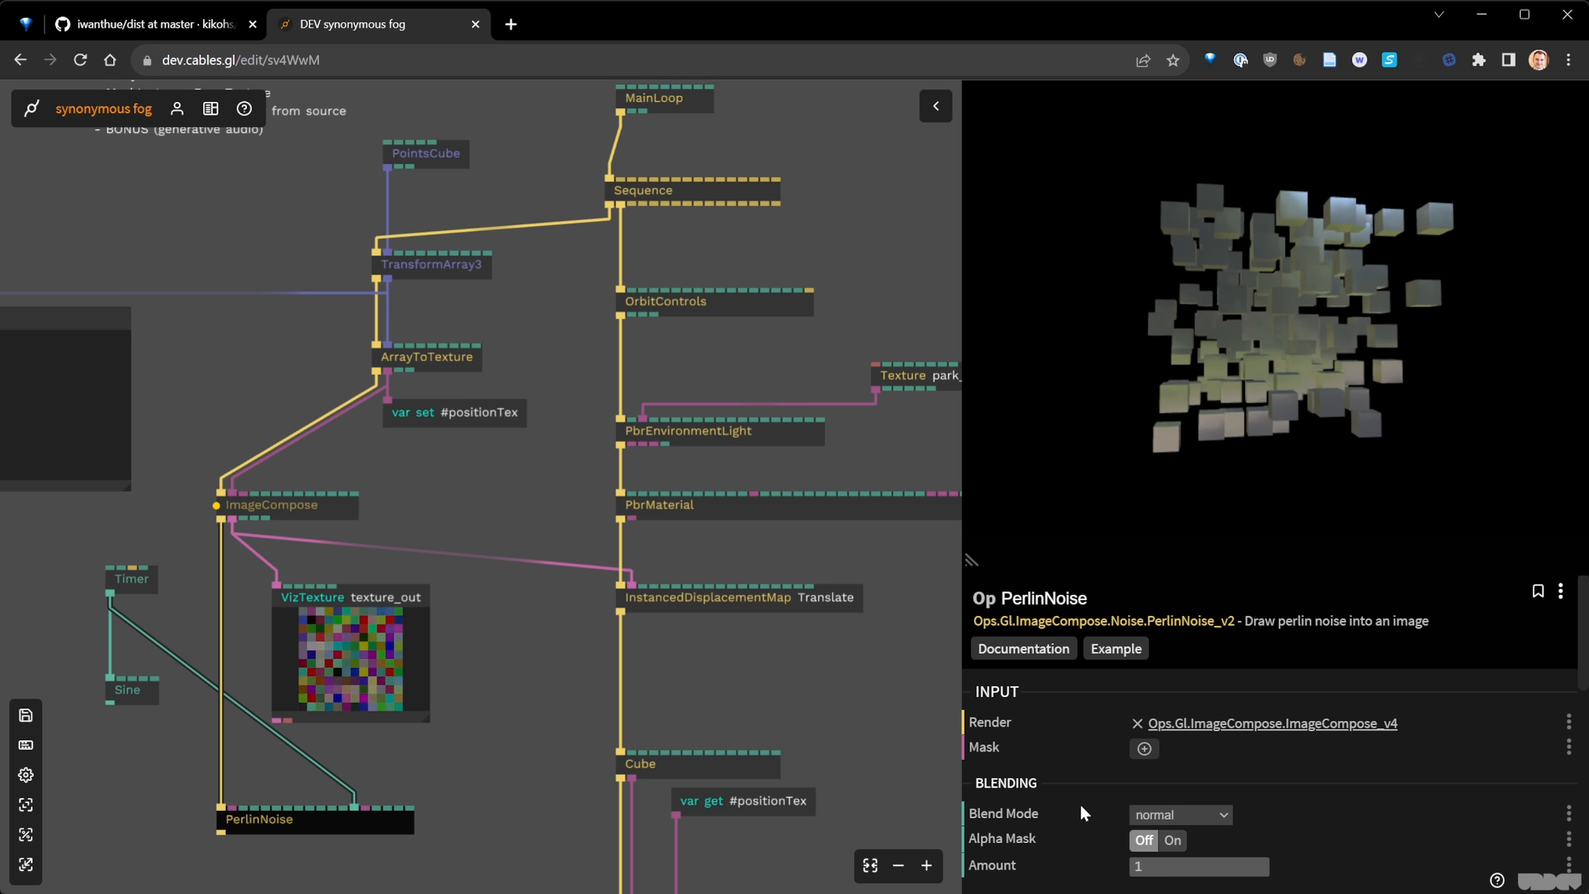
pyautogui.scroll(-4, 1080, 802)
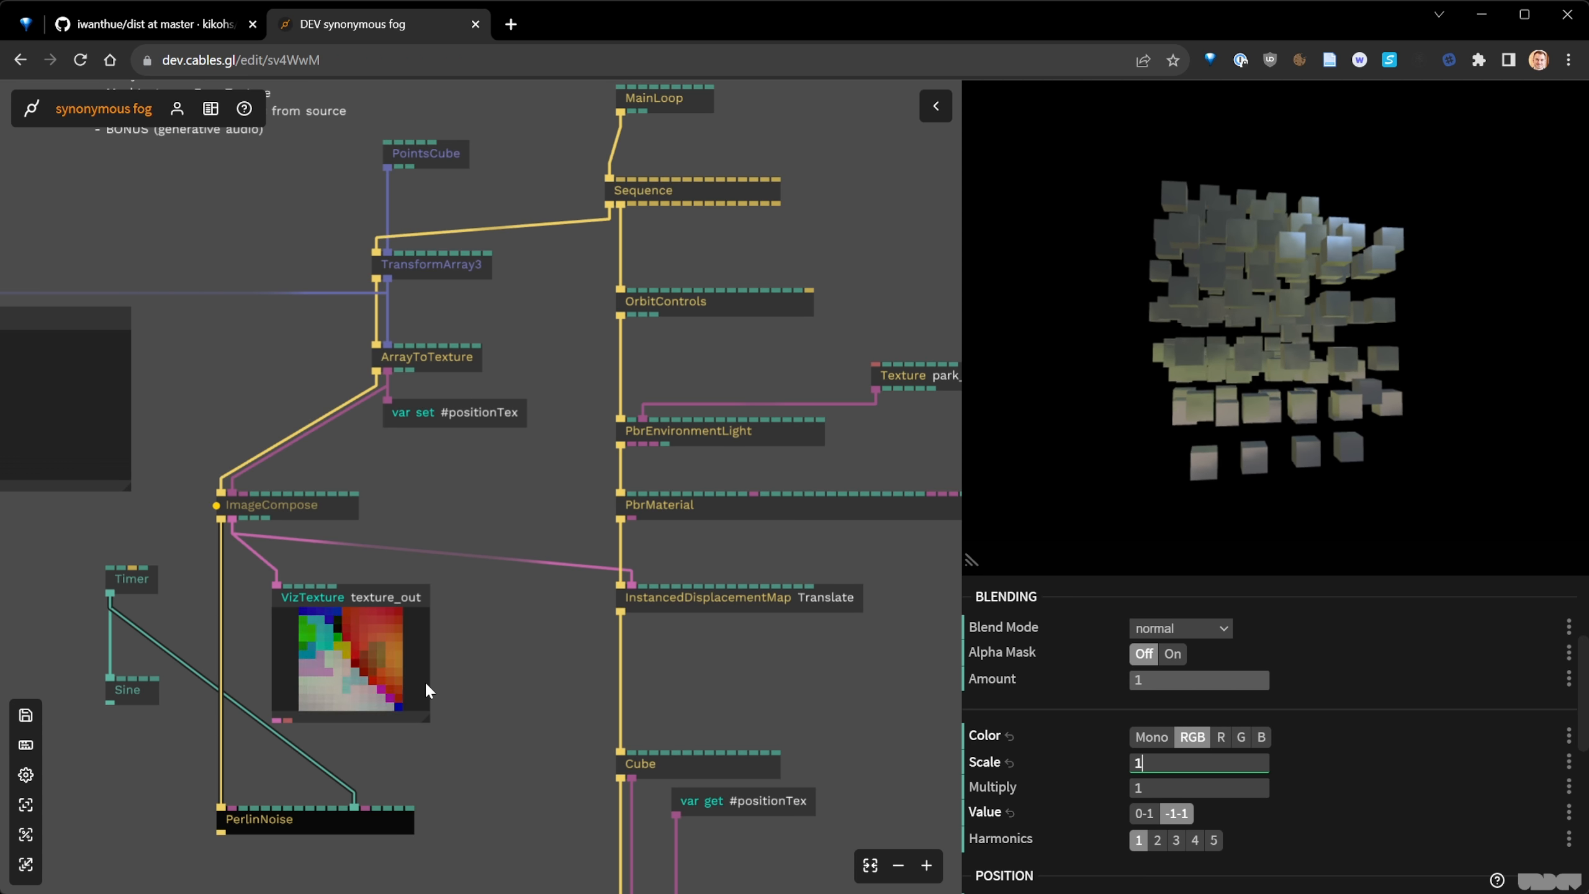
pyautogui.write('00')
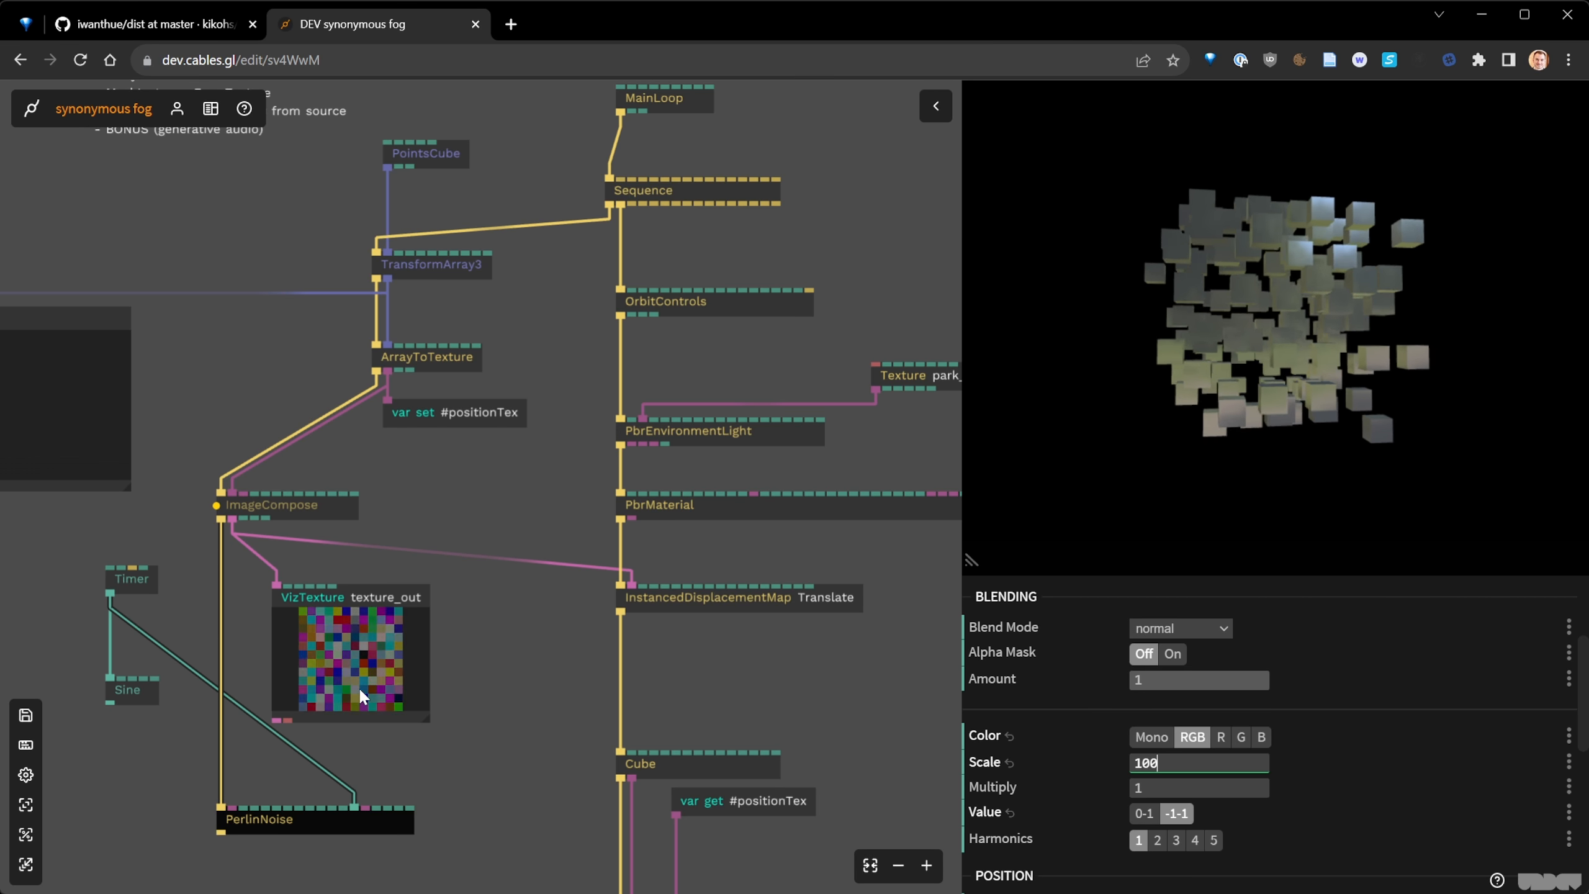
# - Try a Multiply of 6.95 on PerlinNoise with Harmonics at 3 and at 5
pyautogui.moveTo(1162, 792); pyautogui.dragTo(1256, 793)
pyautogui.click(1176, 840)
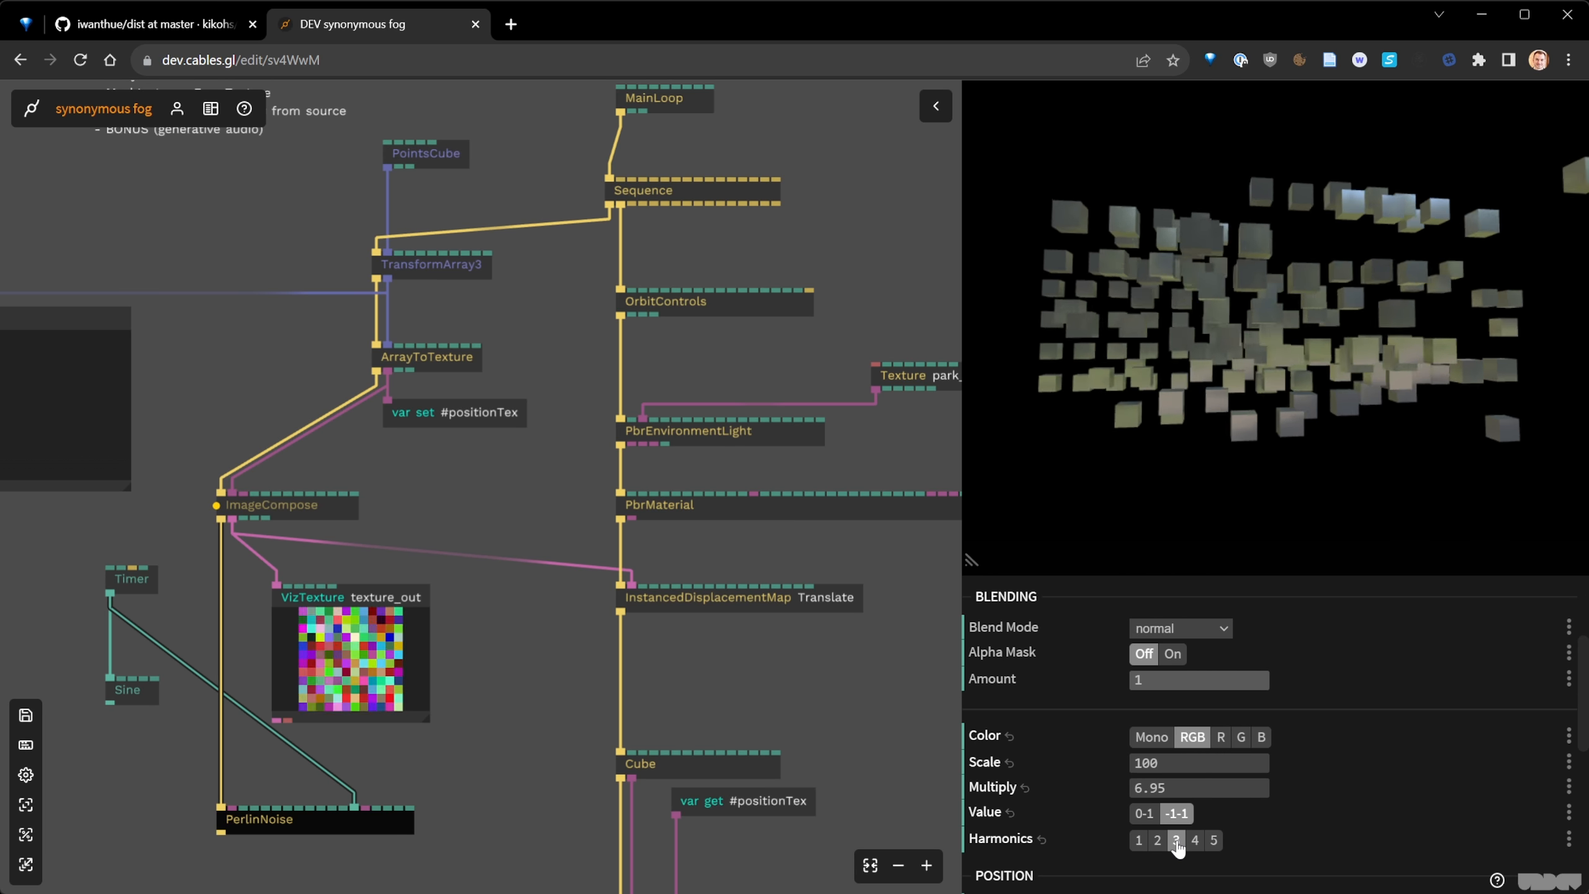
pyautogui.click(1213, 840)
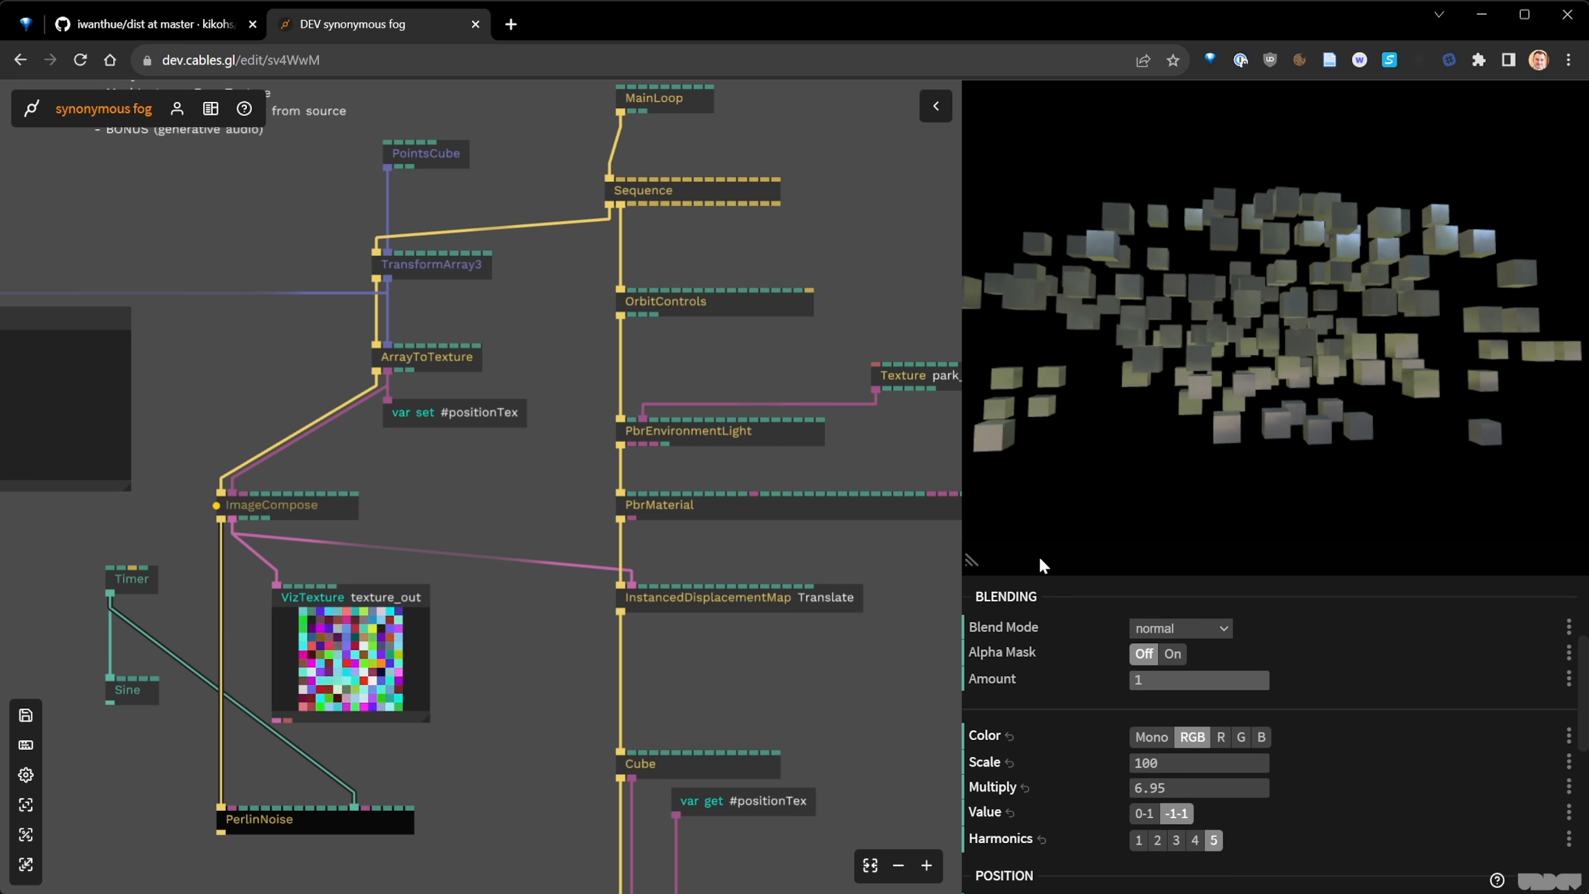
# - Set the Harmonics of PerlinNoise to 1 and its Multiply to 3
pyautogui.click(1138, 840)
pyautogui.click(1161, 787)
pyautogui.write('3')
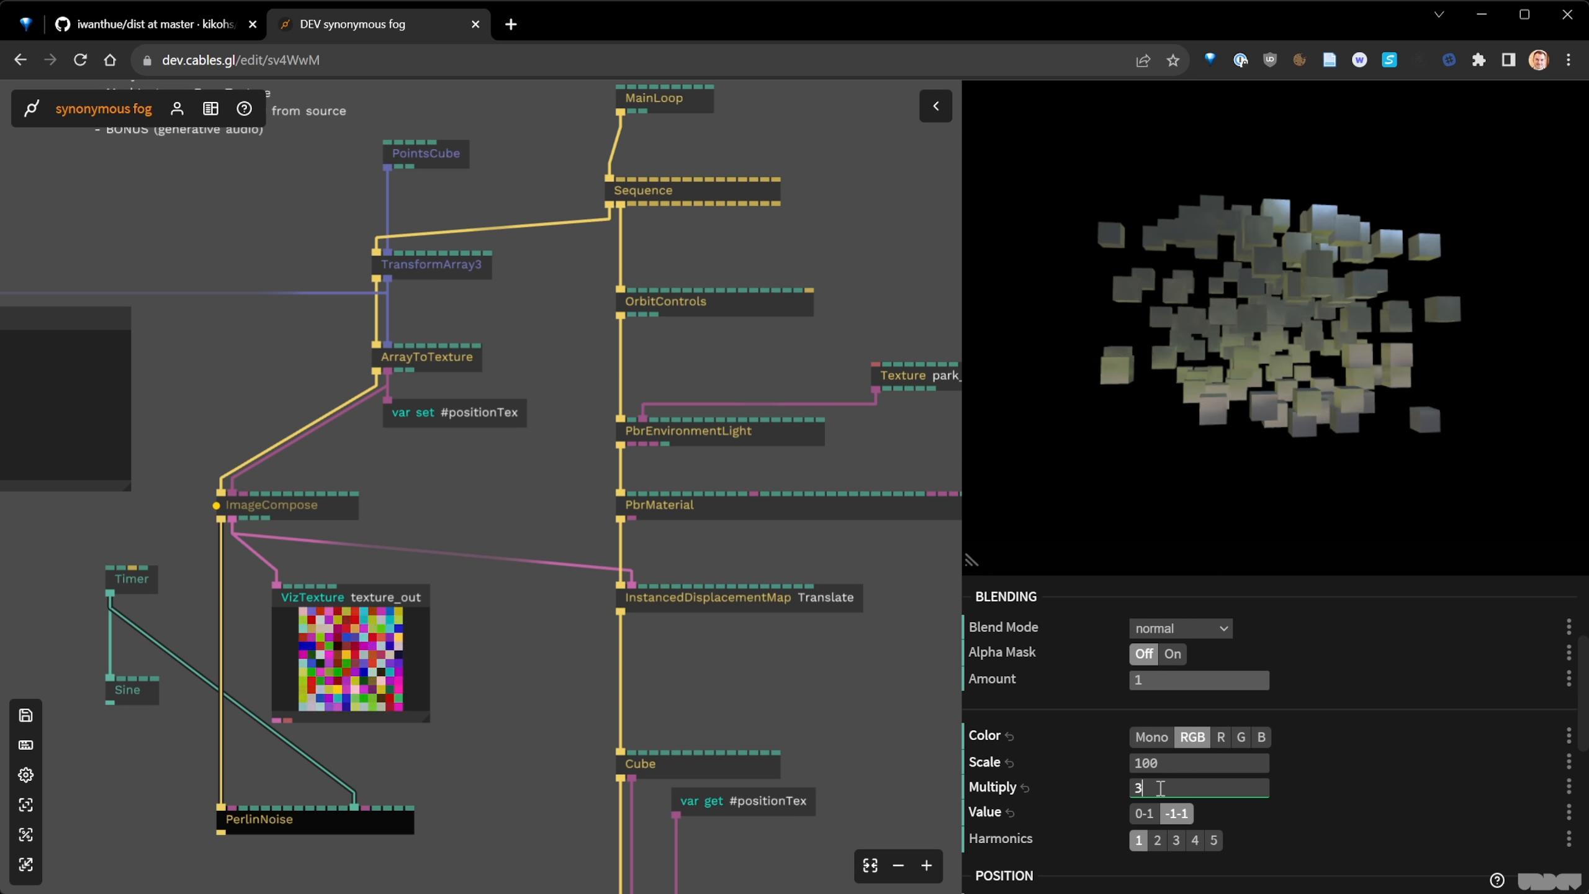
# - Set Num X, Num Y and Num Z of PointsCube to 20 each
pyautogui.click(447, 157)
pyautogui.scroll(2, 1278, 720)
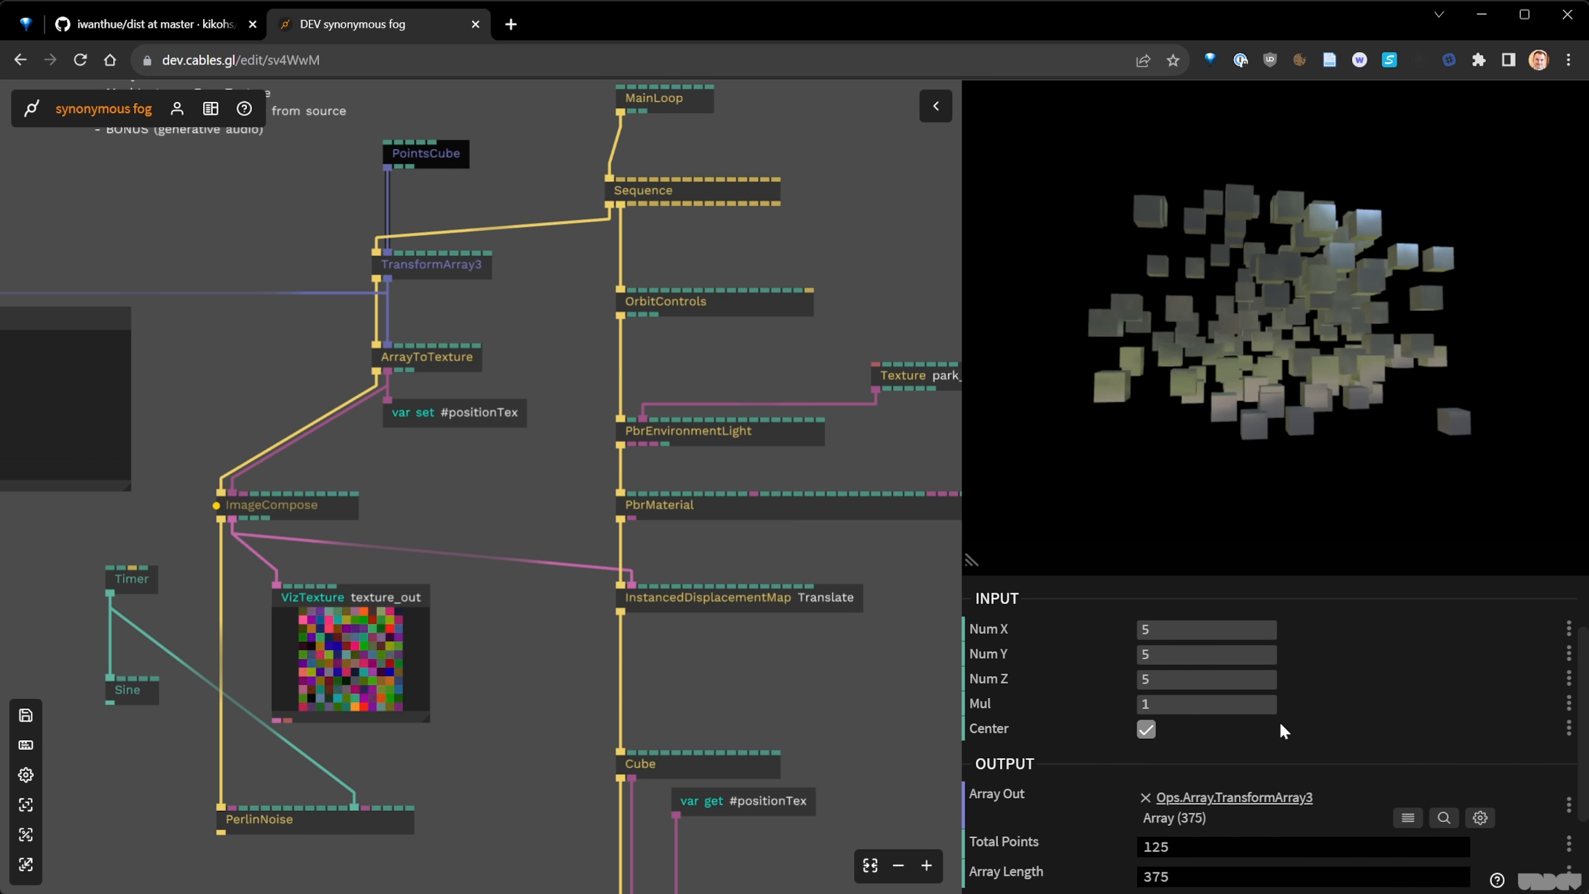
pyautogui.click(1176, 629)
pyautogui.write('20')
pyautogui.press('Tab')
pyautogui.write('20')
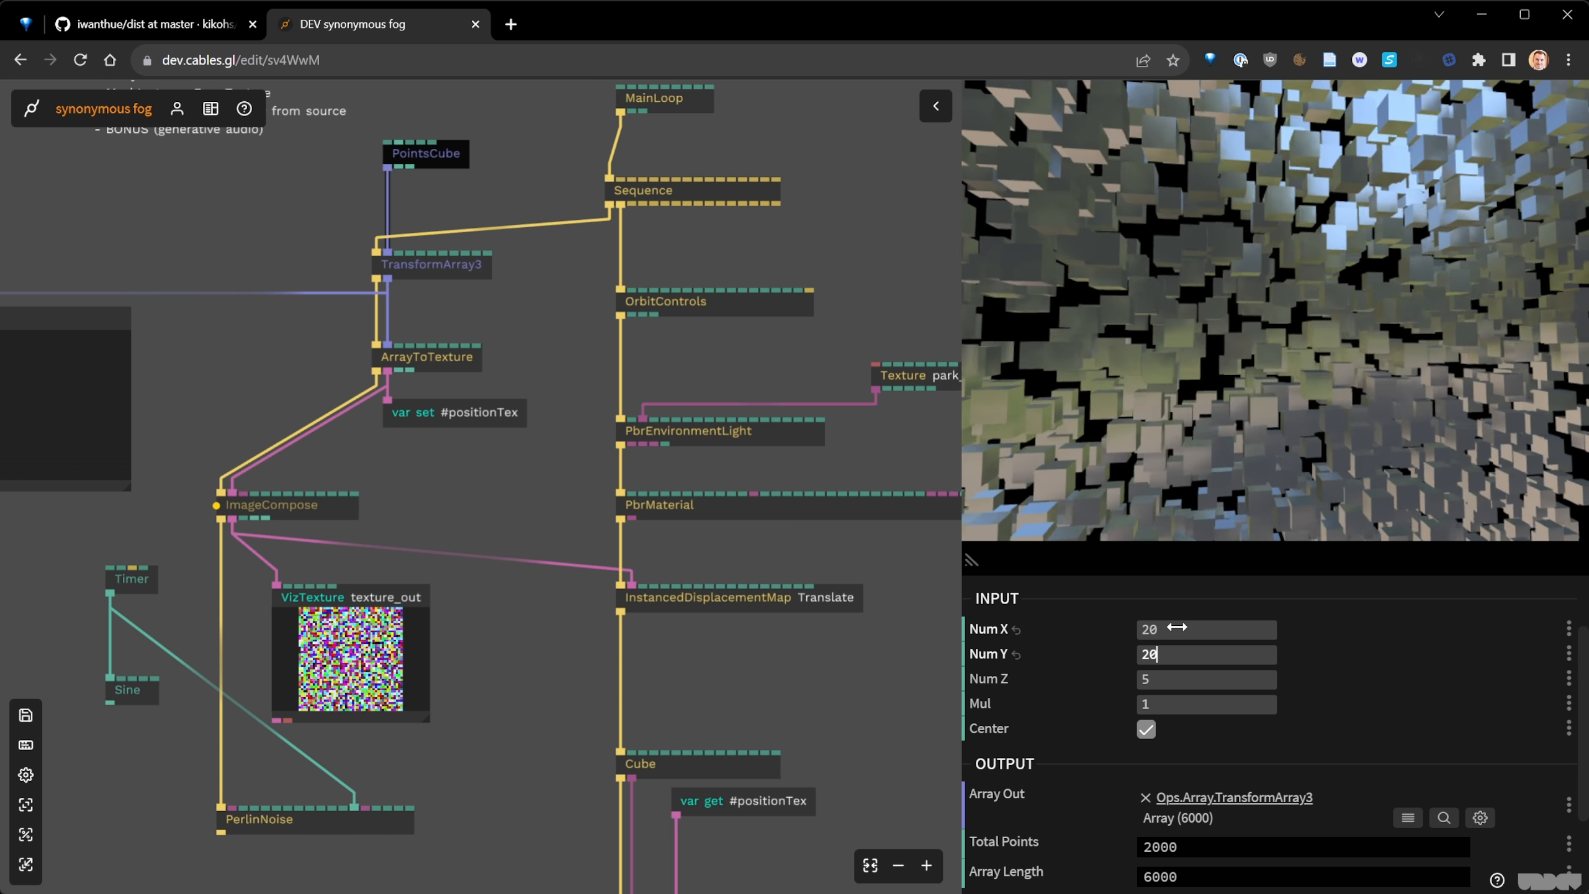
pyautogui.press('Tab')
pyautogui.write('20')
pyautogui.scroll(-10, 1288, 298)
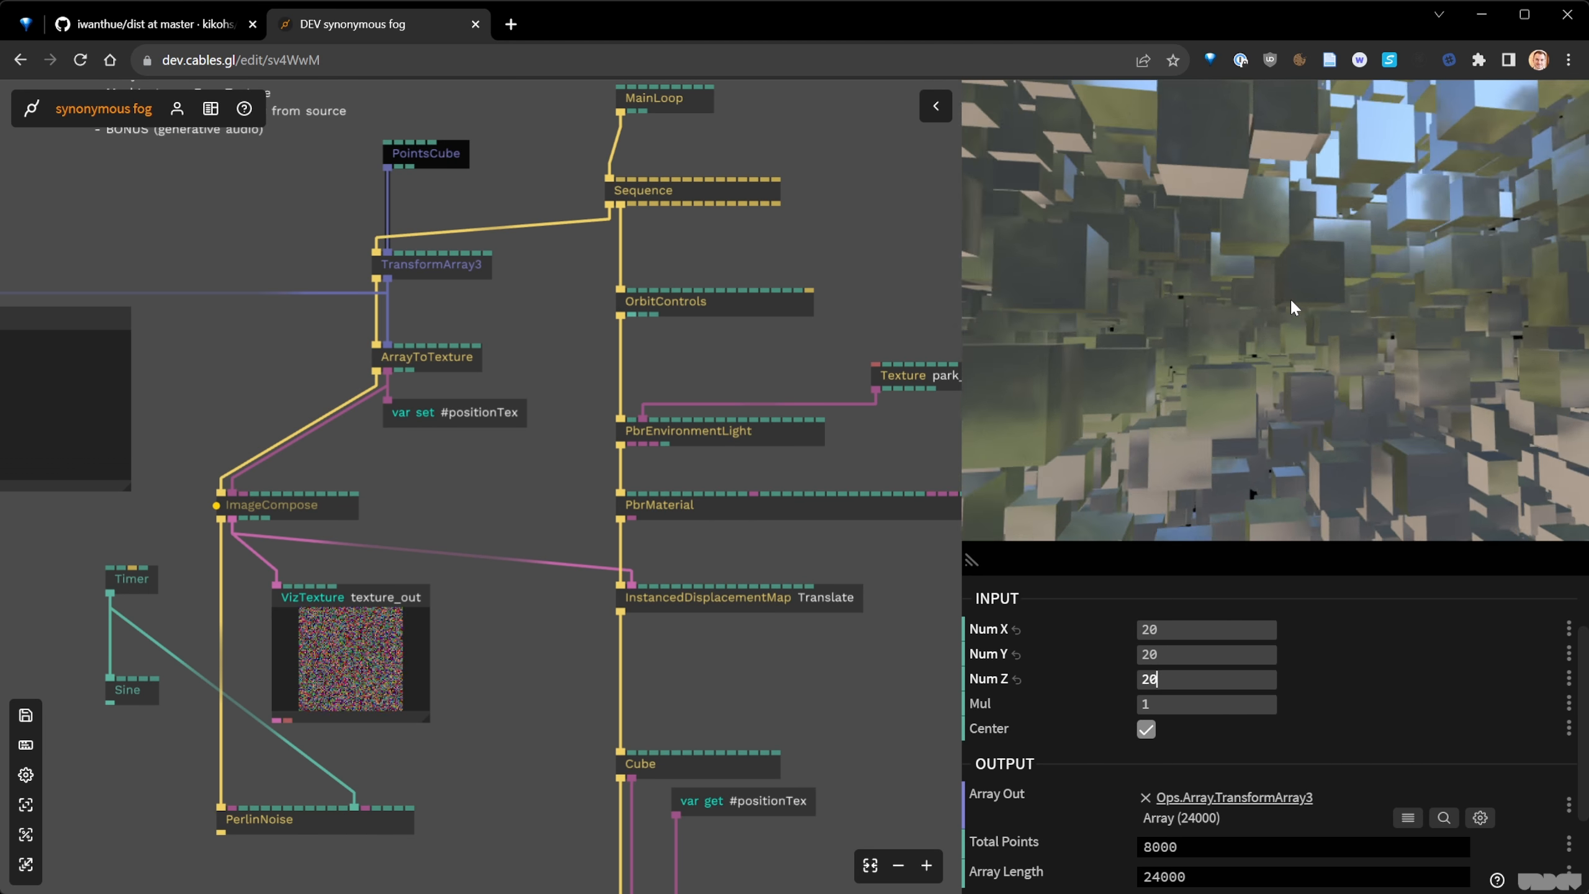
pyautogui.moveTo(1286, 311); pyautogui.dragTo(1077, 361)
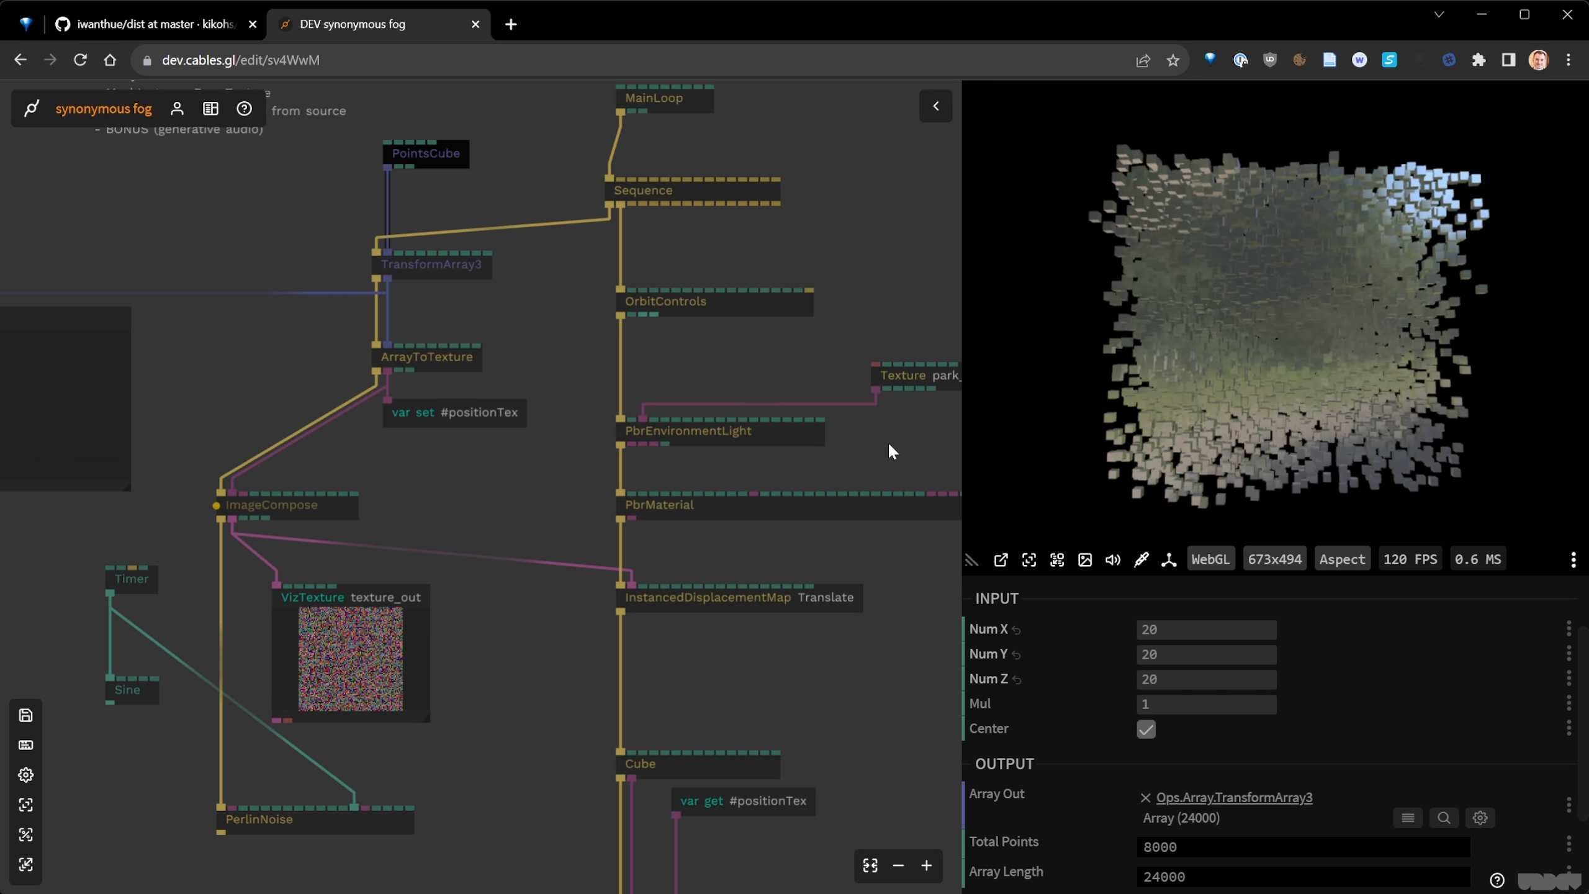
# - Lower the Metalness of PbrMaterial and save the patch
pyautogui.moveTo(886, 450); pyautogui.dragTo(808, 430)
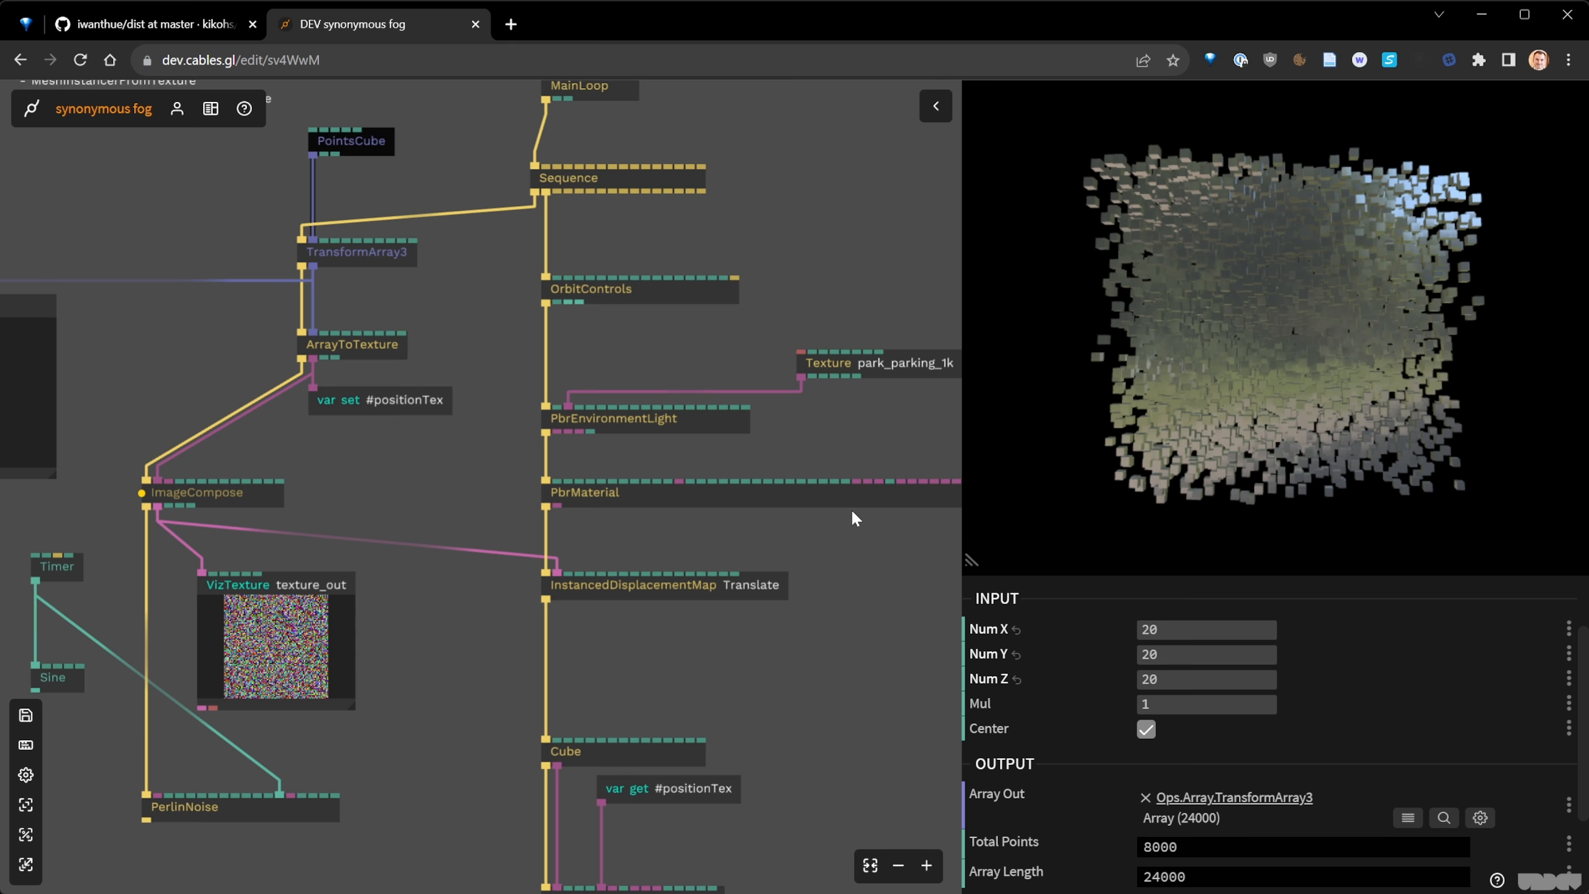
pyautogui.click(700, 491)
pyautogui.scroll(-1, 1258, 768)
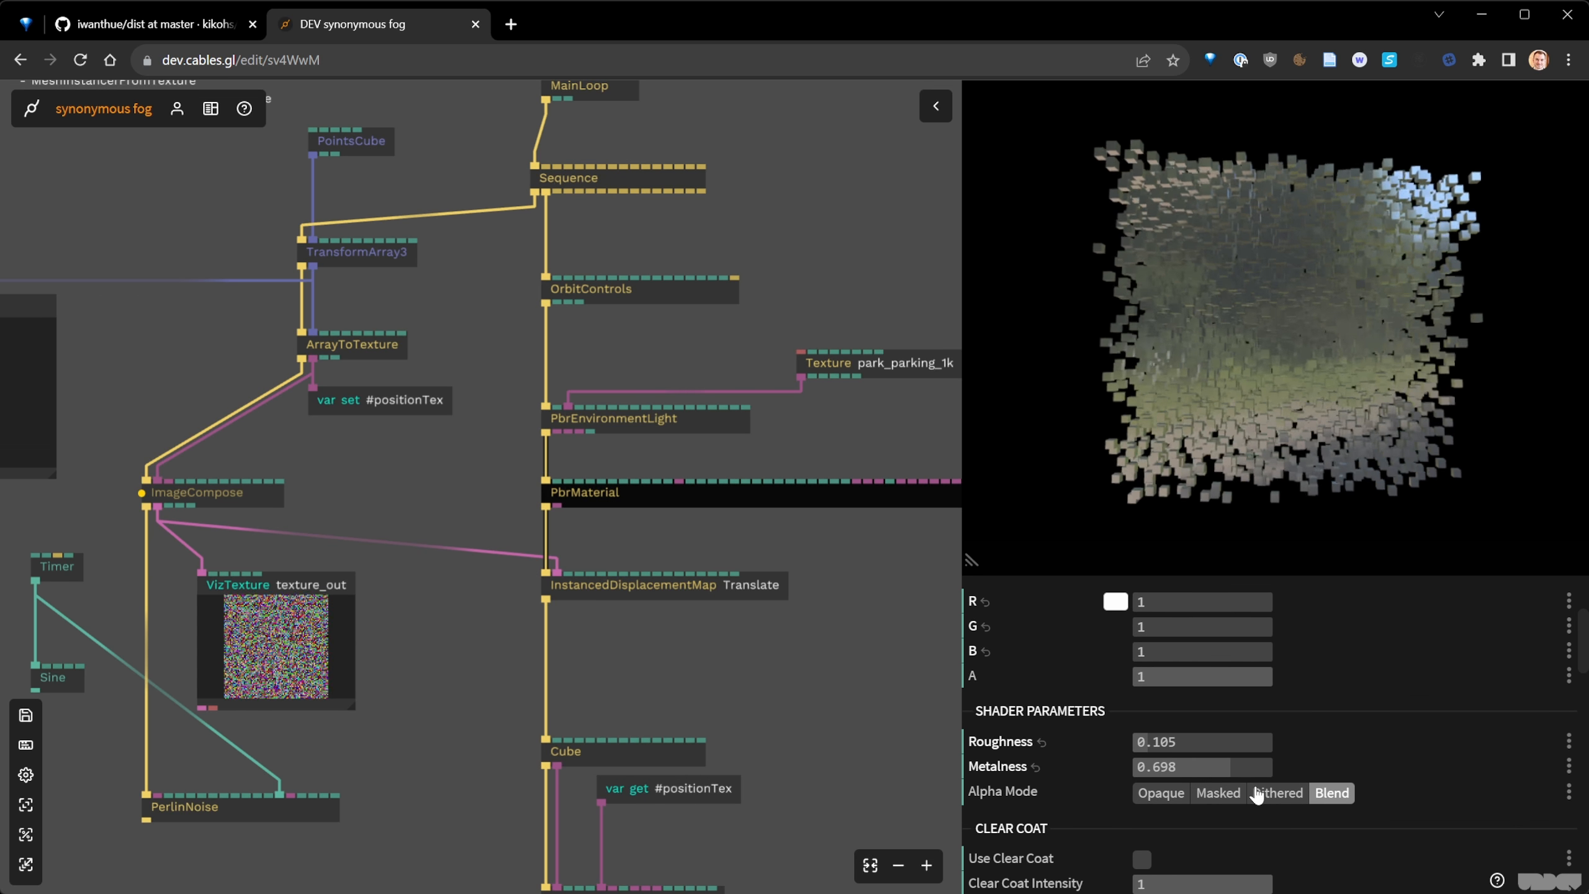
pyautogui.moveTo(1246, 767)
pyautogui.mouseDown()
pyautogui.moveTo(1197, 767)
pyautogui.moveTo(1158, 742)
pyautogui.mouseUp()
pyautogui.click(842, 648)
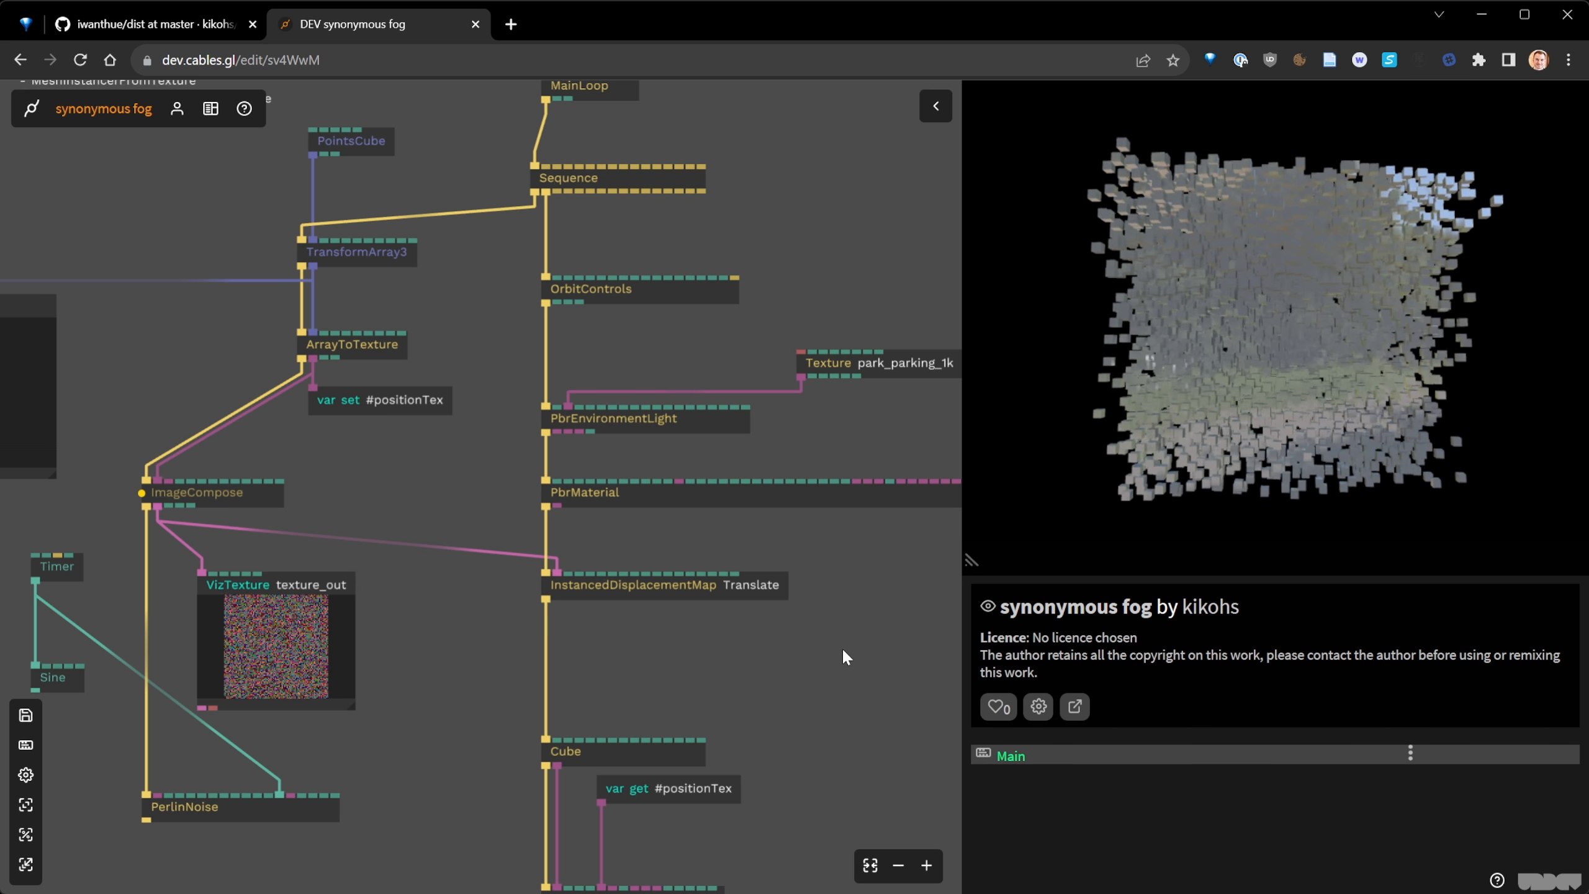
pyautogui.hotkey('ctrl', 's')
# - Move the Cube op slightly closer to InstancedDisplacementMap and reduce the height of the render preview
pyautogui.moveTo(756, 687); pyautogui.dragTo(678, 555)
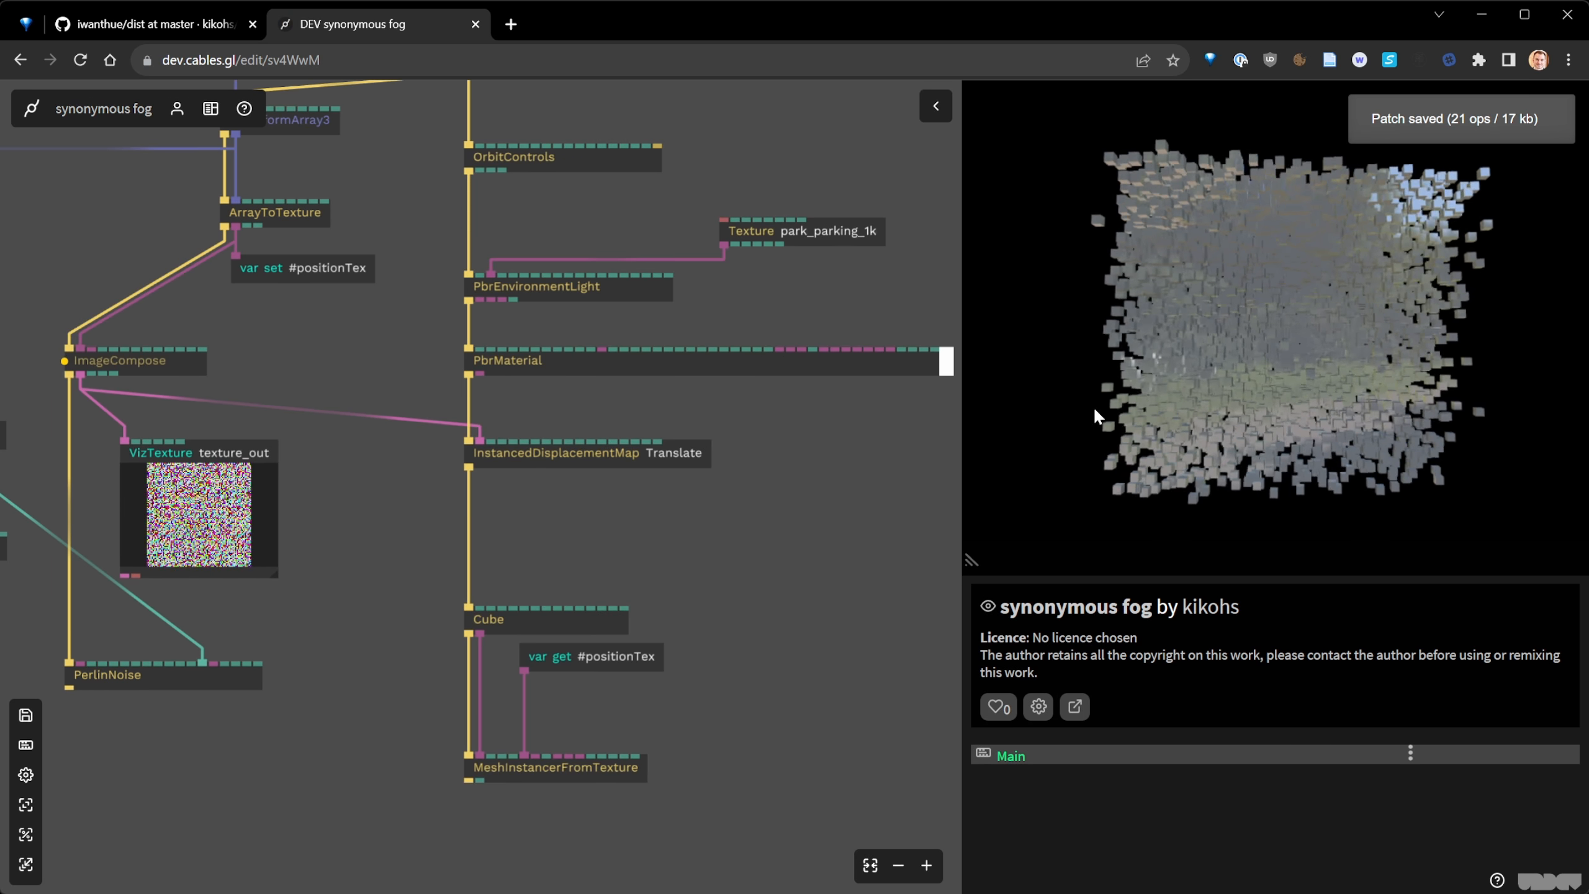
pyautogui.moveTo(1093, 410); pyautogui.dragTo(1300, 314)
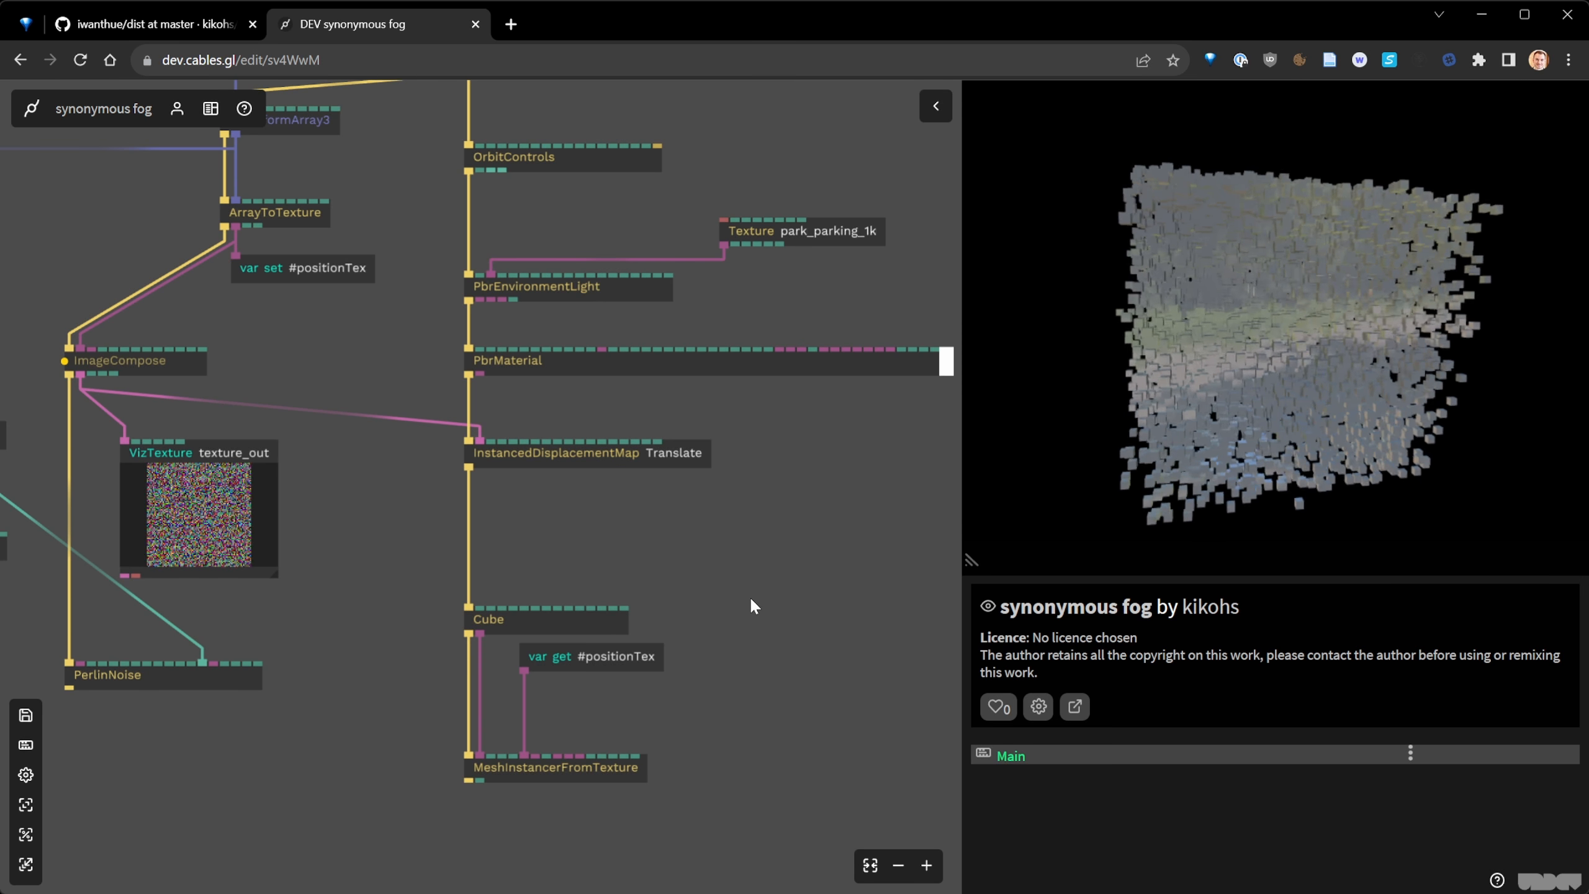
pyautogui.moveTo(564, 618); pyautogui.dragTo(568, 597)
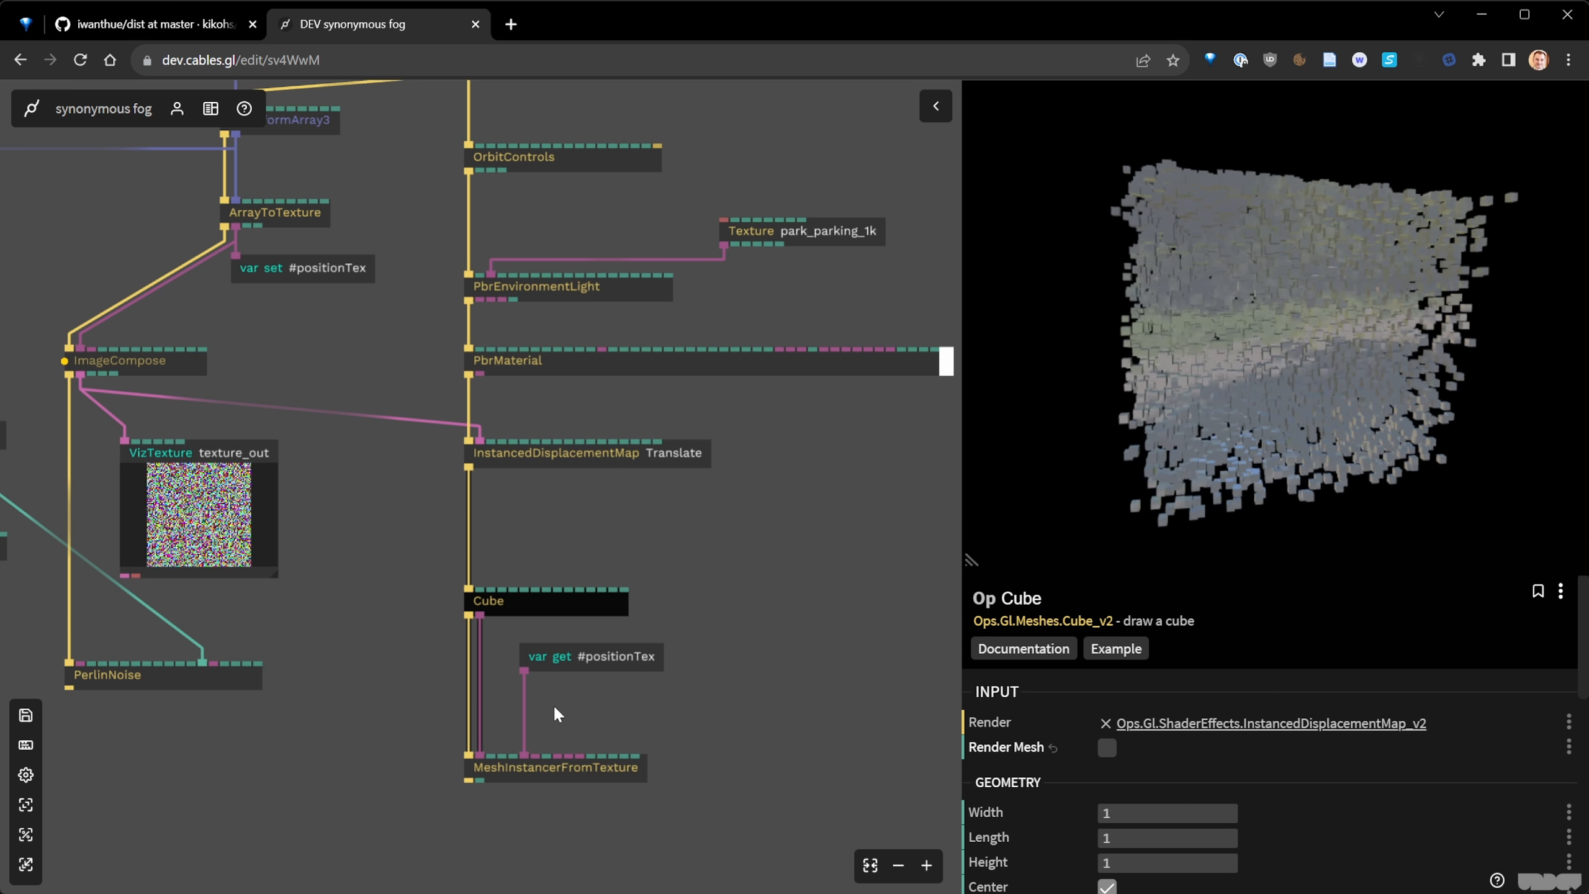
pyautogui.click(580, 454)
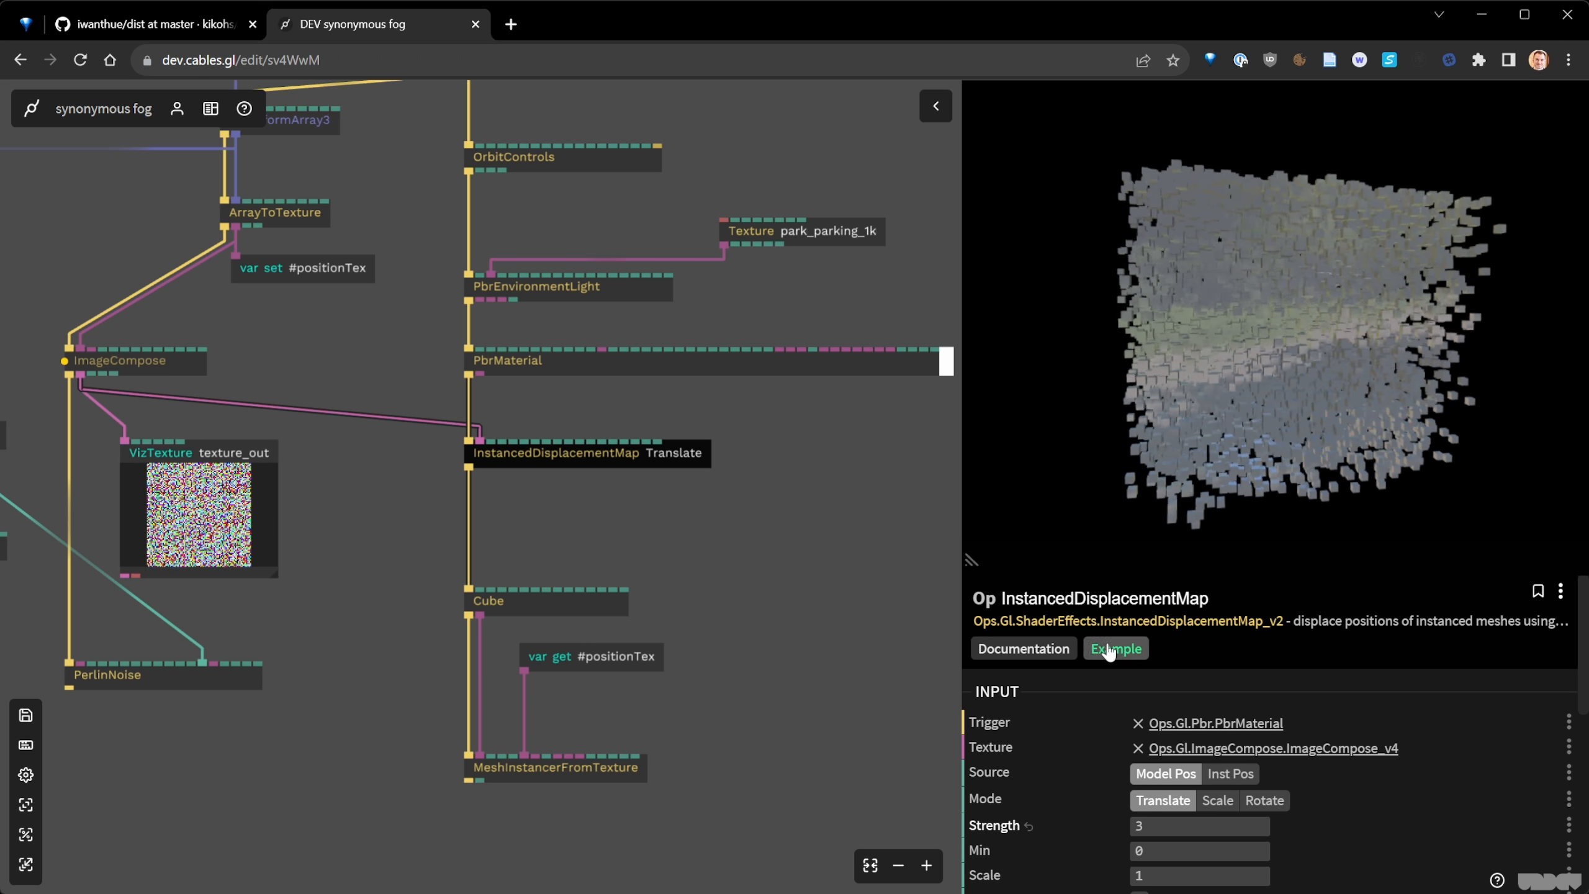
pyautogui.moveTo(971, 559); pyautogui.dragTo(965, 518)
pyautogui.click(870, 676)
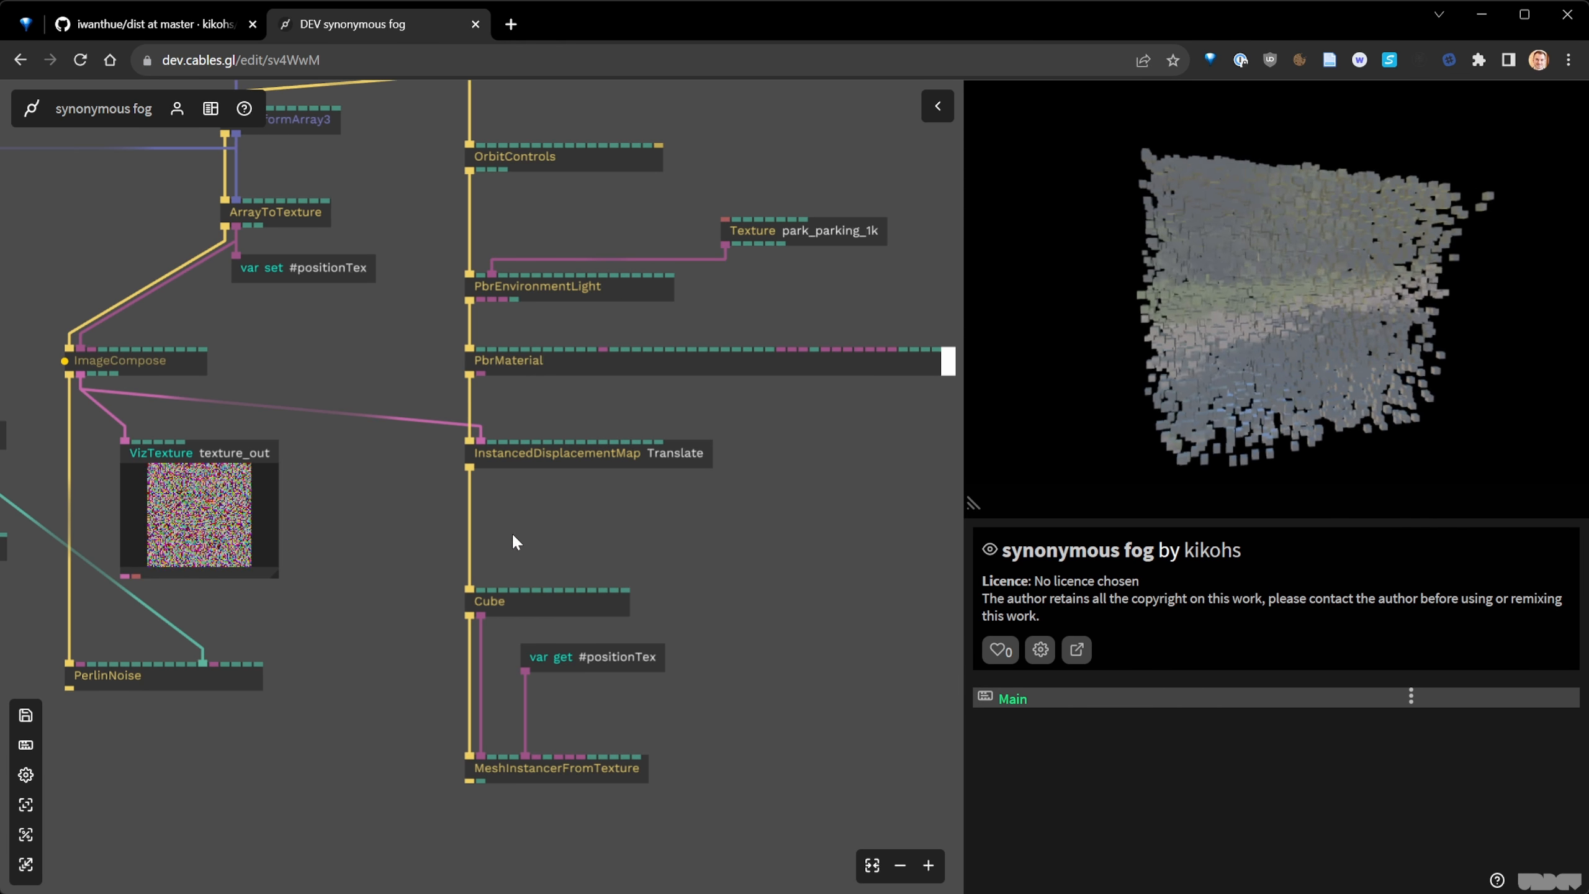
# - Try a Multiply of 10 on PerlinNoise
pyautogui.scroll(-3, 770, 589)
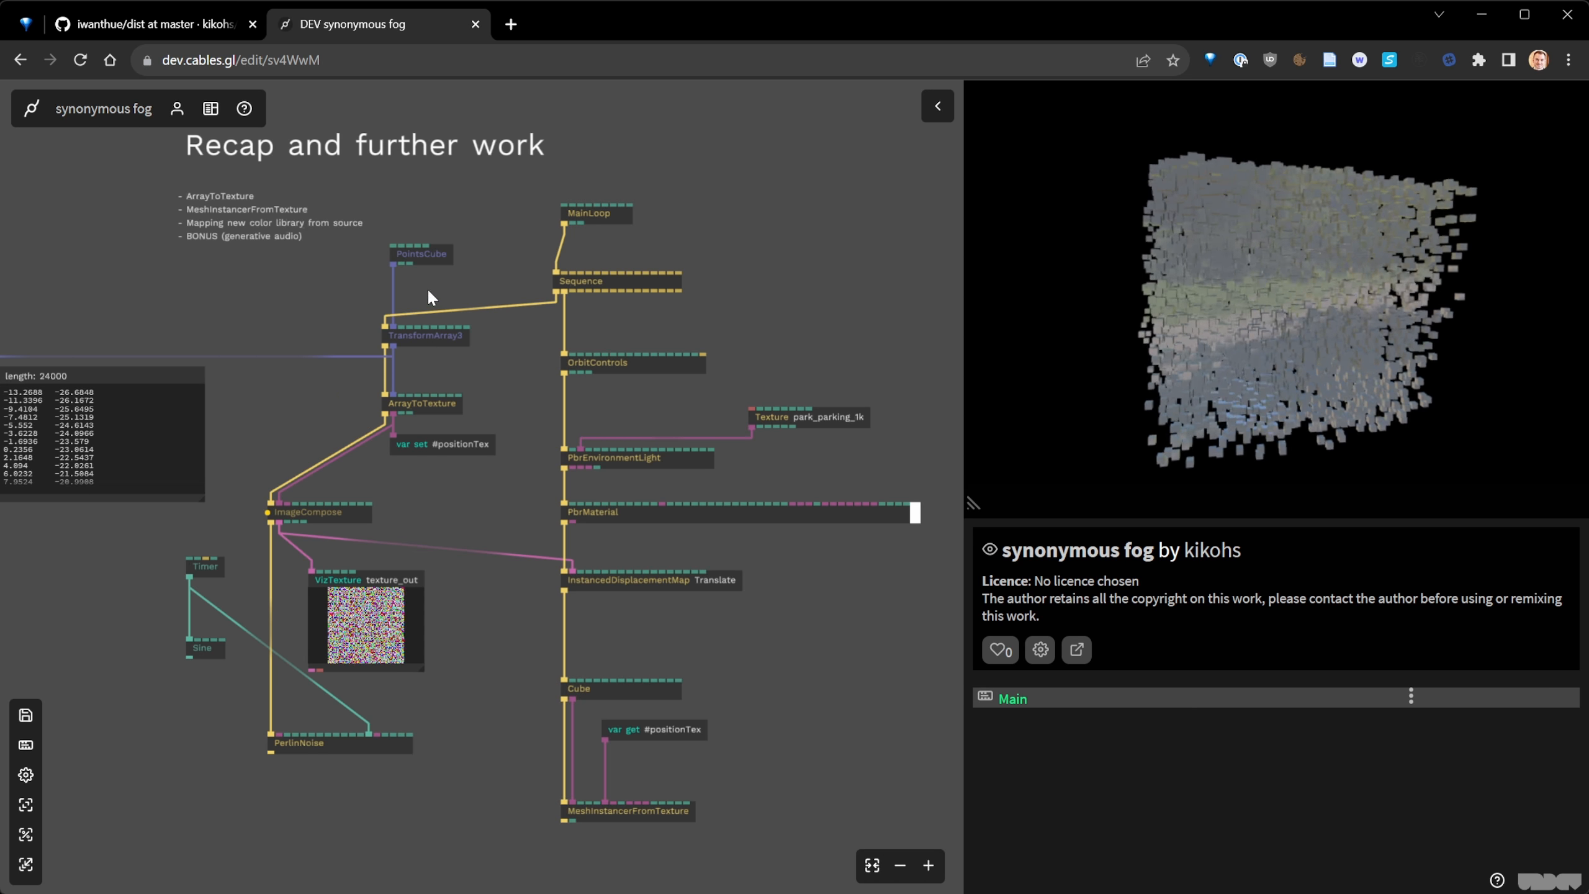
pyautogui.moveTo(1171, 360); pyautogui.dragTo(1331, 391)
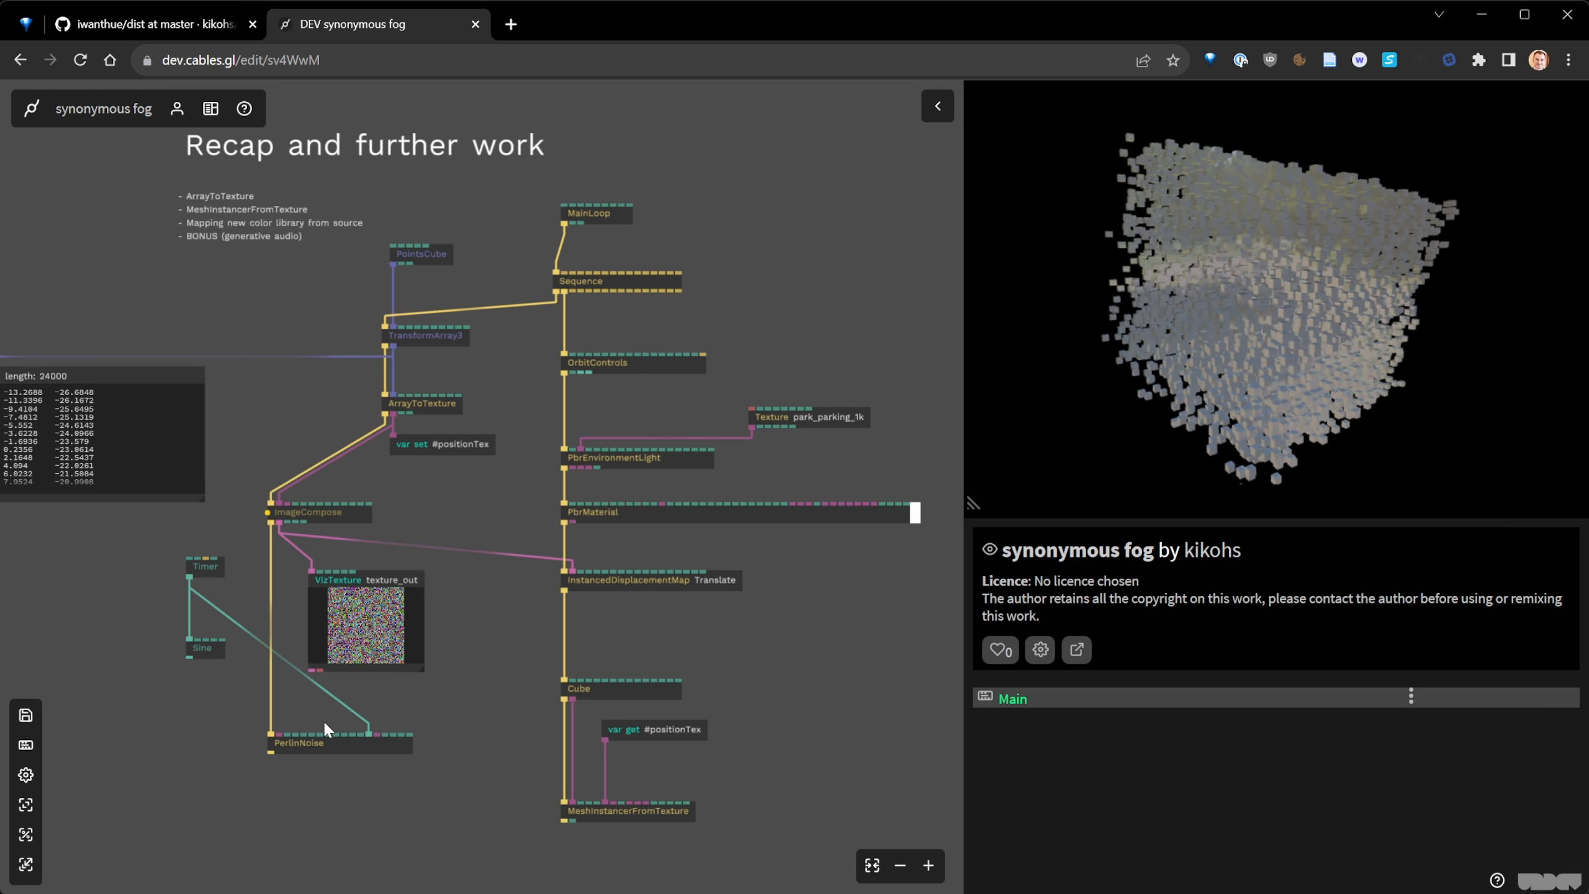
pyautogui.click(325, 743)
pyautogui.scroll(-5, 1312, 816)
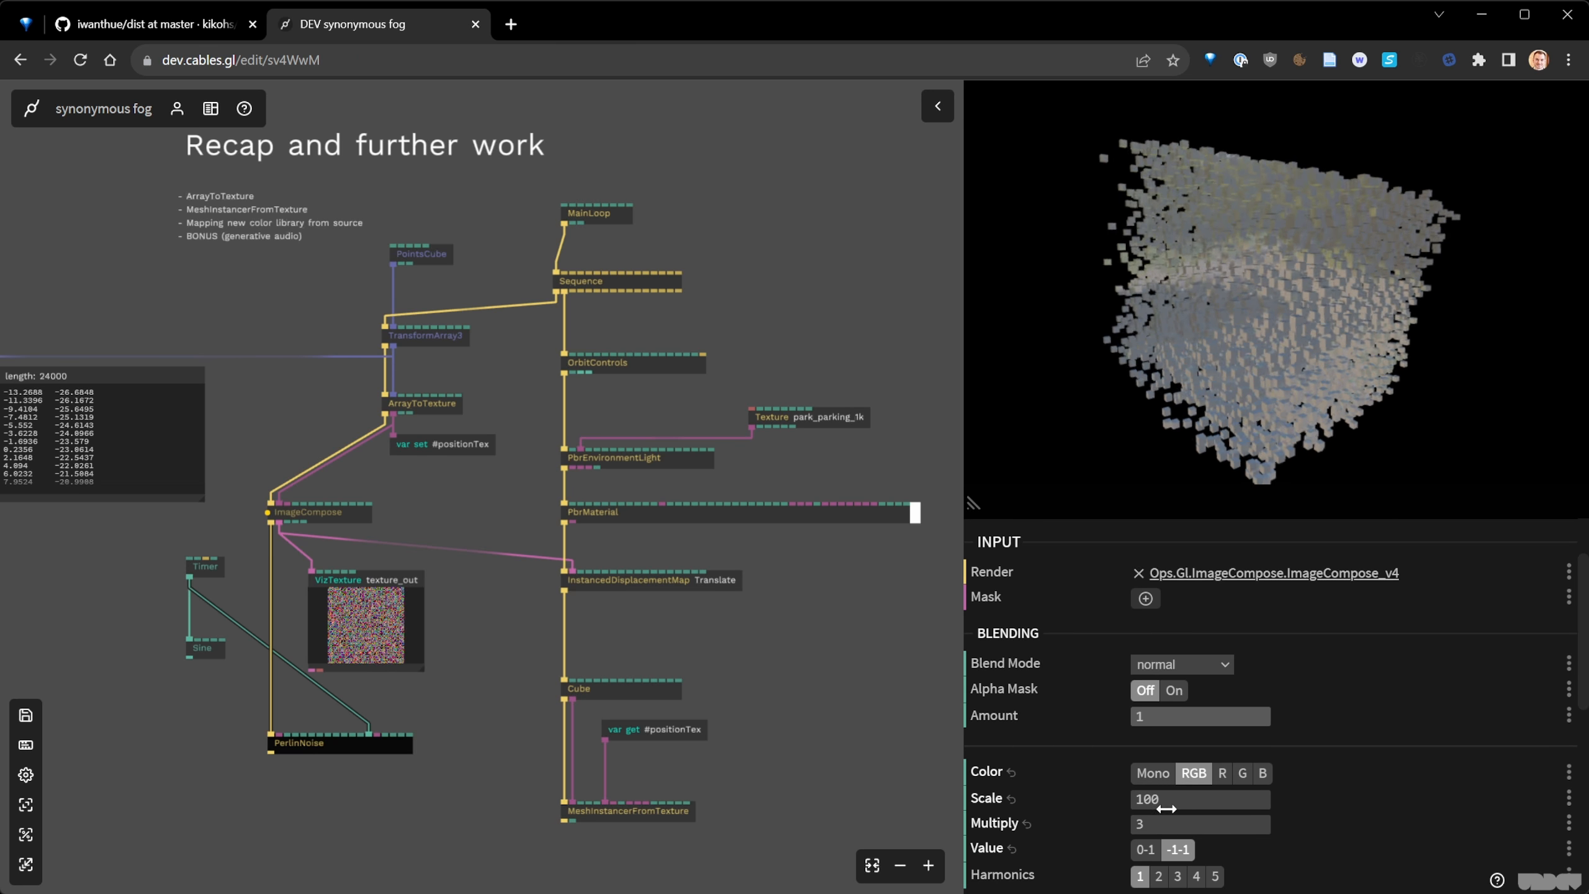
pyautogui.click(1164, 825)
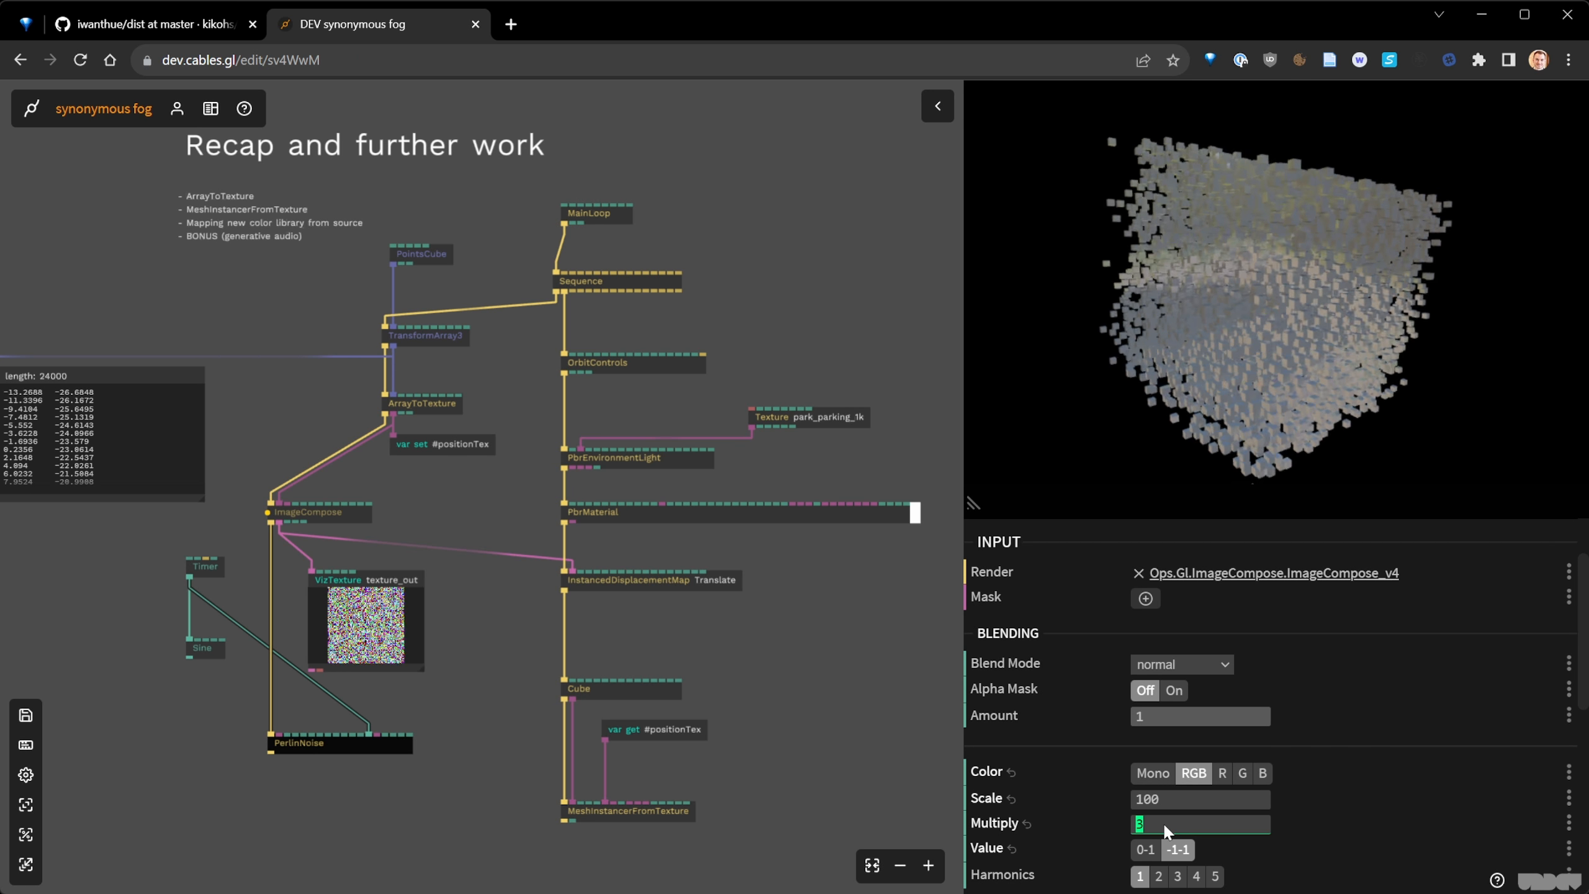
pyautogui.write('10')
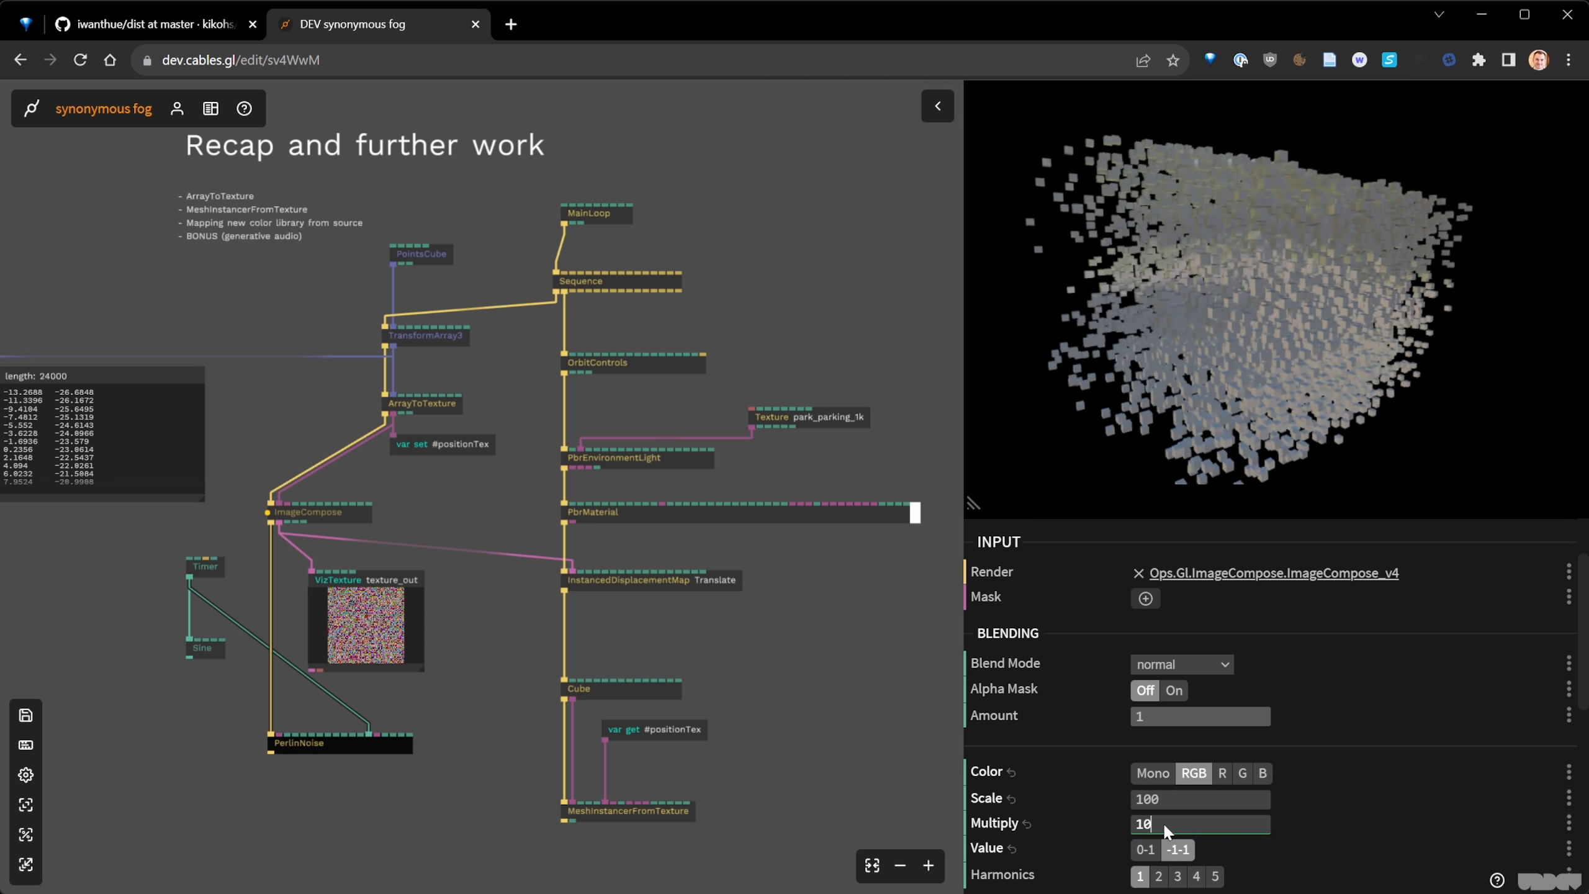
# - Set the Multiply of PerlinNoise to 1 and save the patch
pyautogui.press('BackSpace')
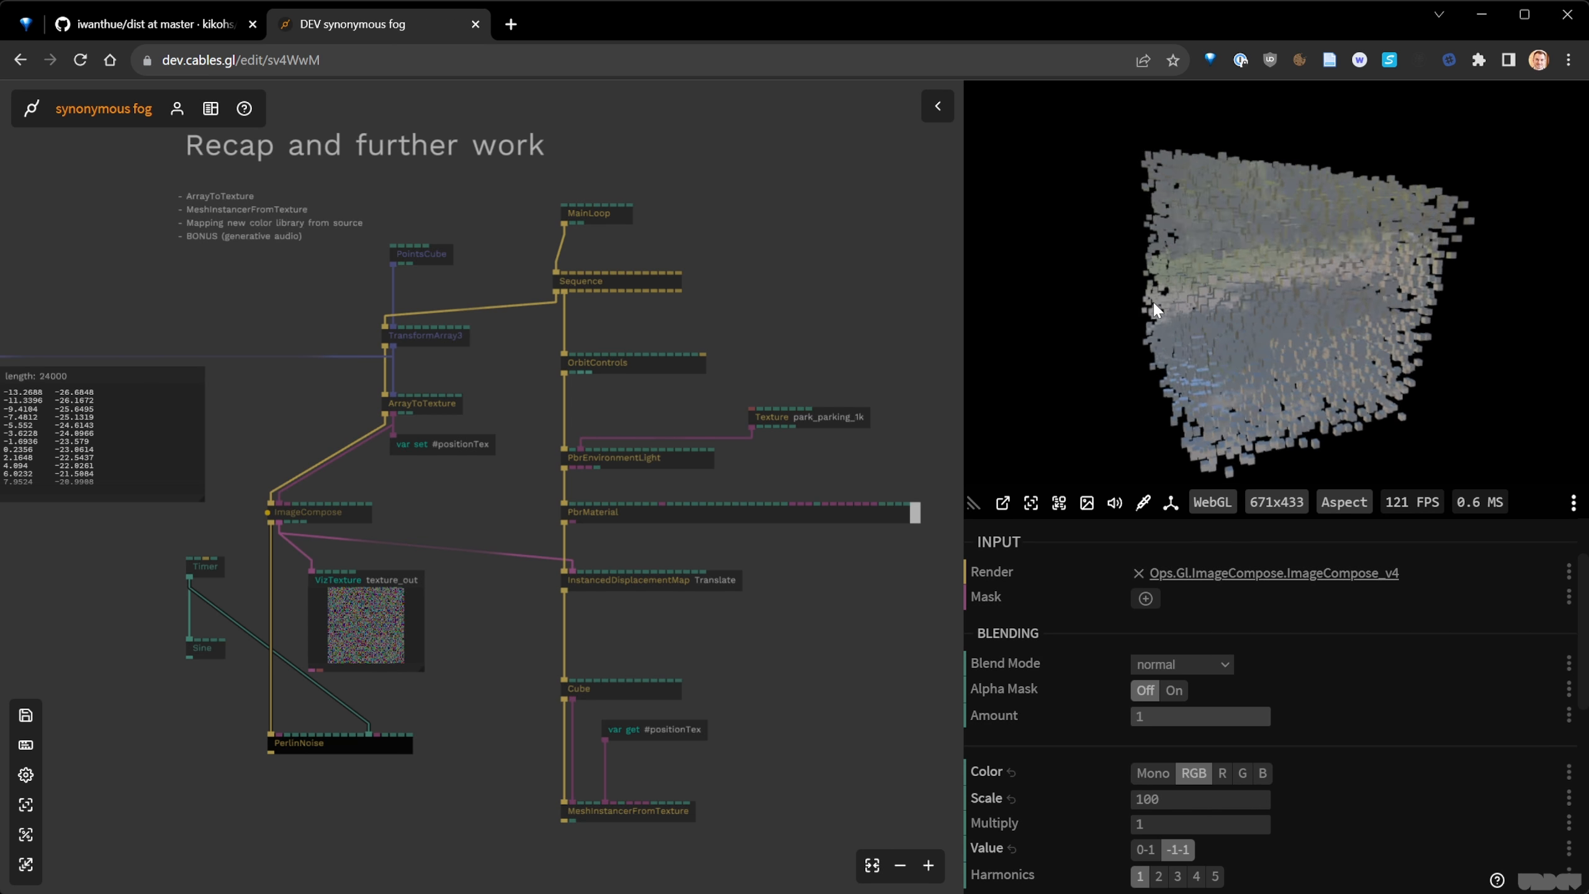
pyautogui.click(815, 704)
pyautogui.hotkey('ctrl', 's')
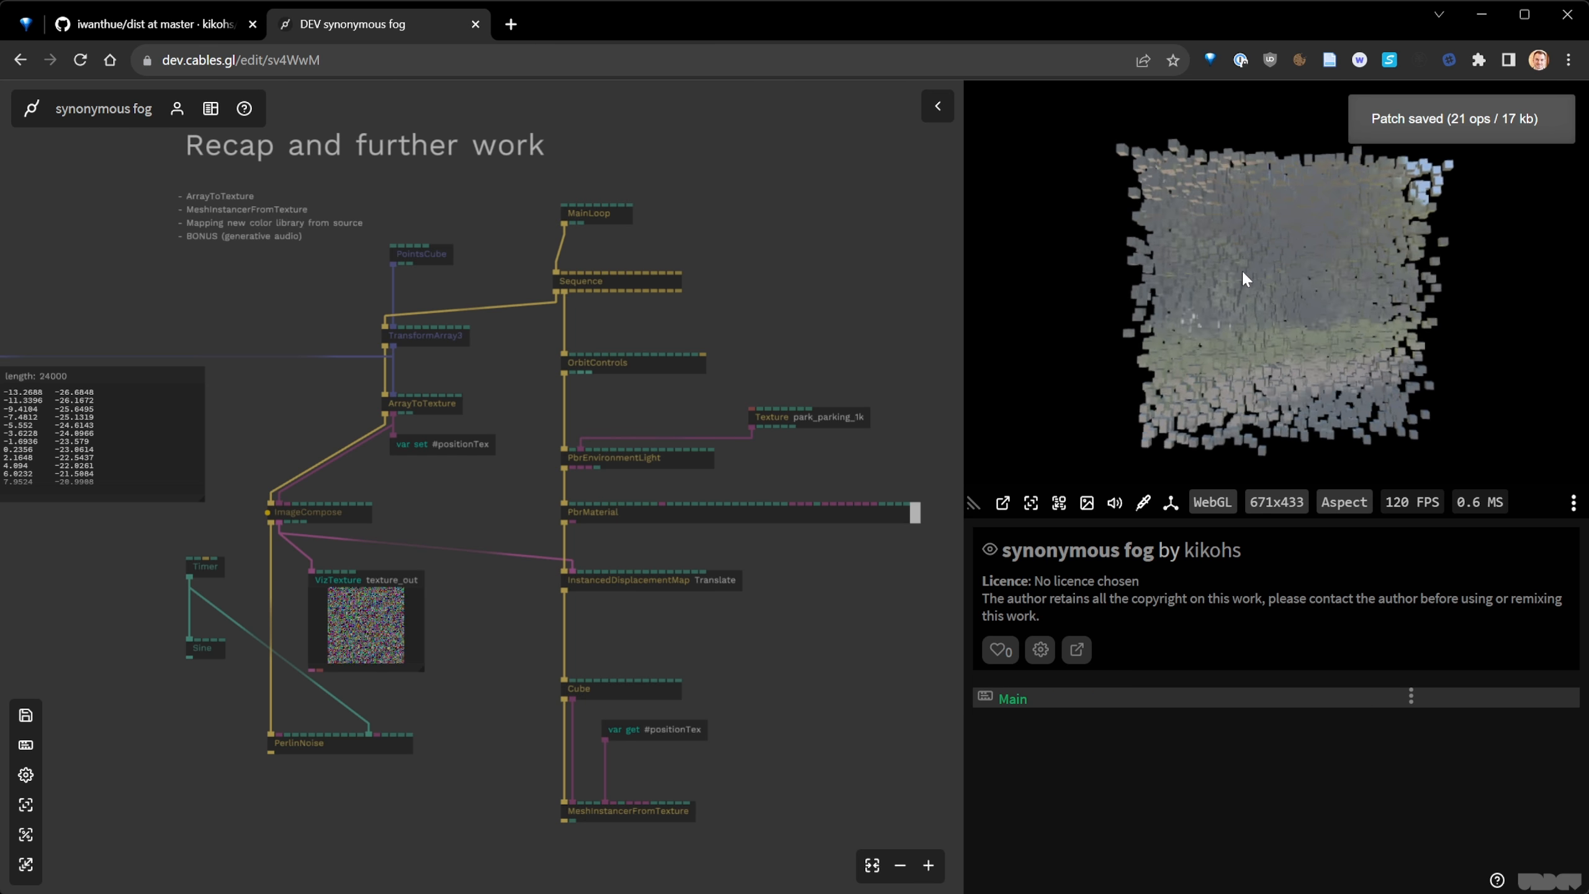
pyautogui.moveTo(1246, 326)
pyautogui.mouseDown()
pyautogui.moveTo(1322, 264)
pyautogui.moveTo(1420, 367)
pyautogui.moveTo(1289, 331)
pyautogui.moveTo(1281, 305)
pyautogui.moveTo(1204, 316)
pyautogui.moveTo(1239, 353)
pyautogui.mouseUp()
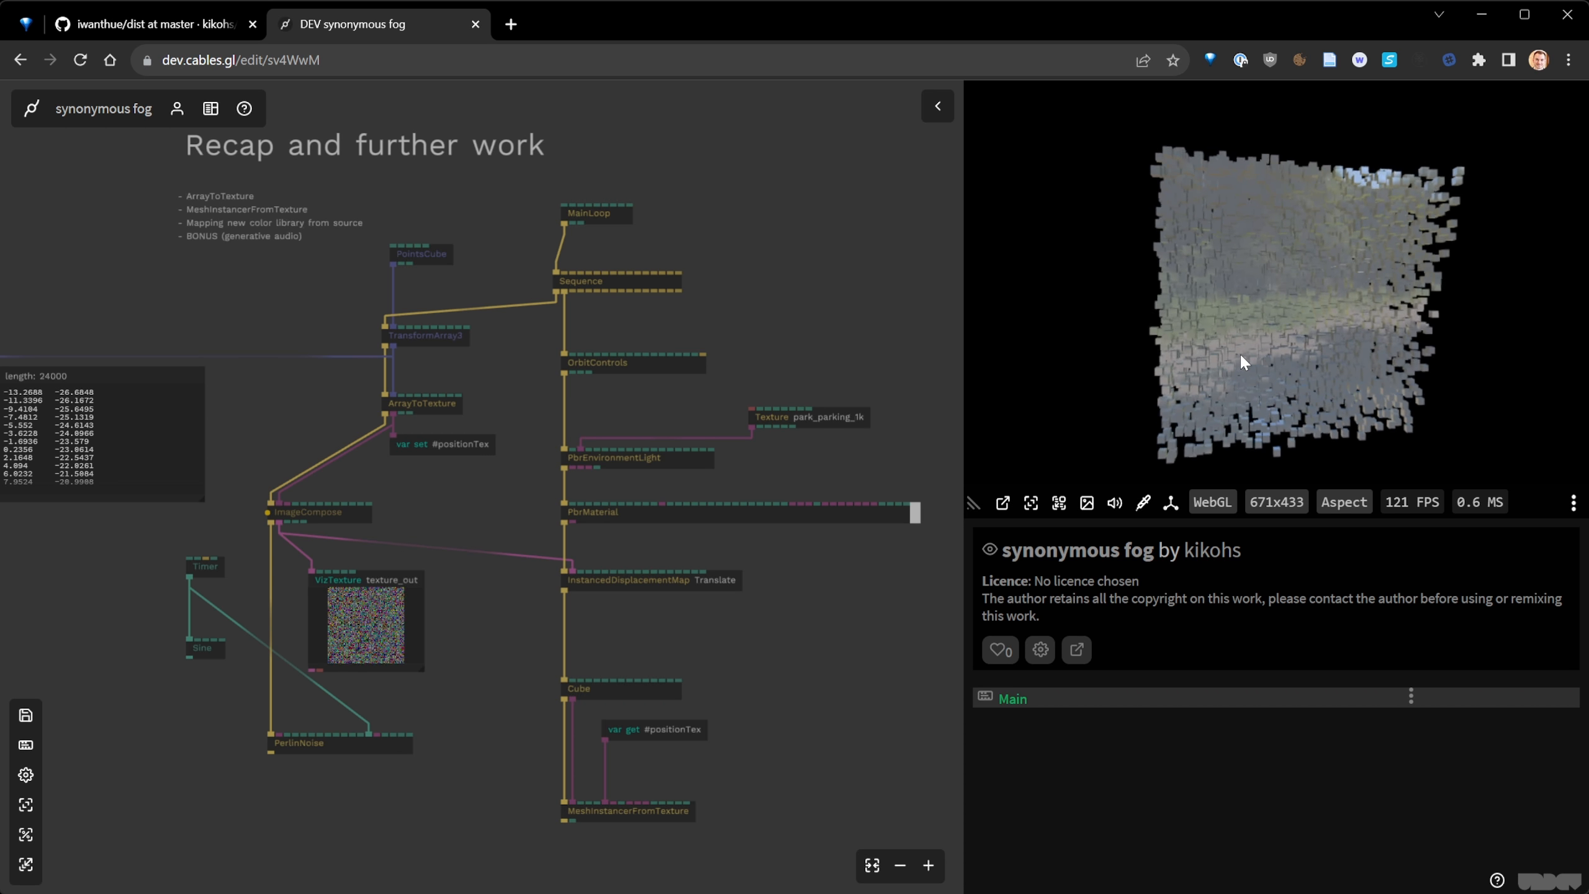
pyautogui.click(908, 702)
pyautogui.scroll(-2, 894, 693)
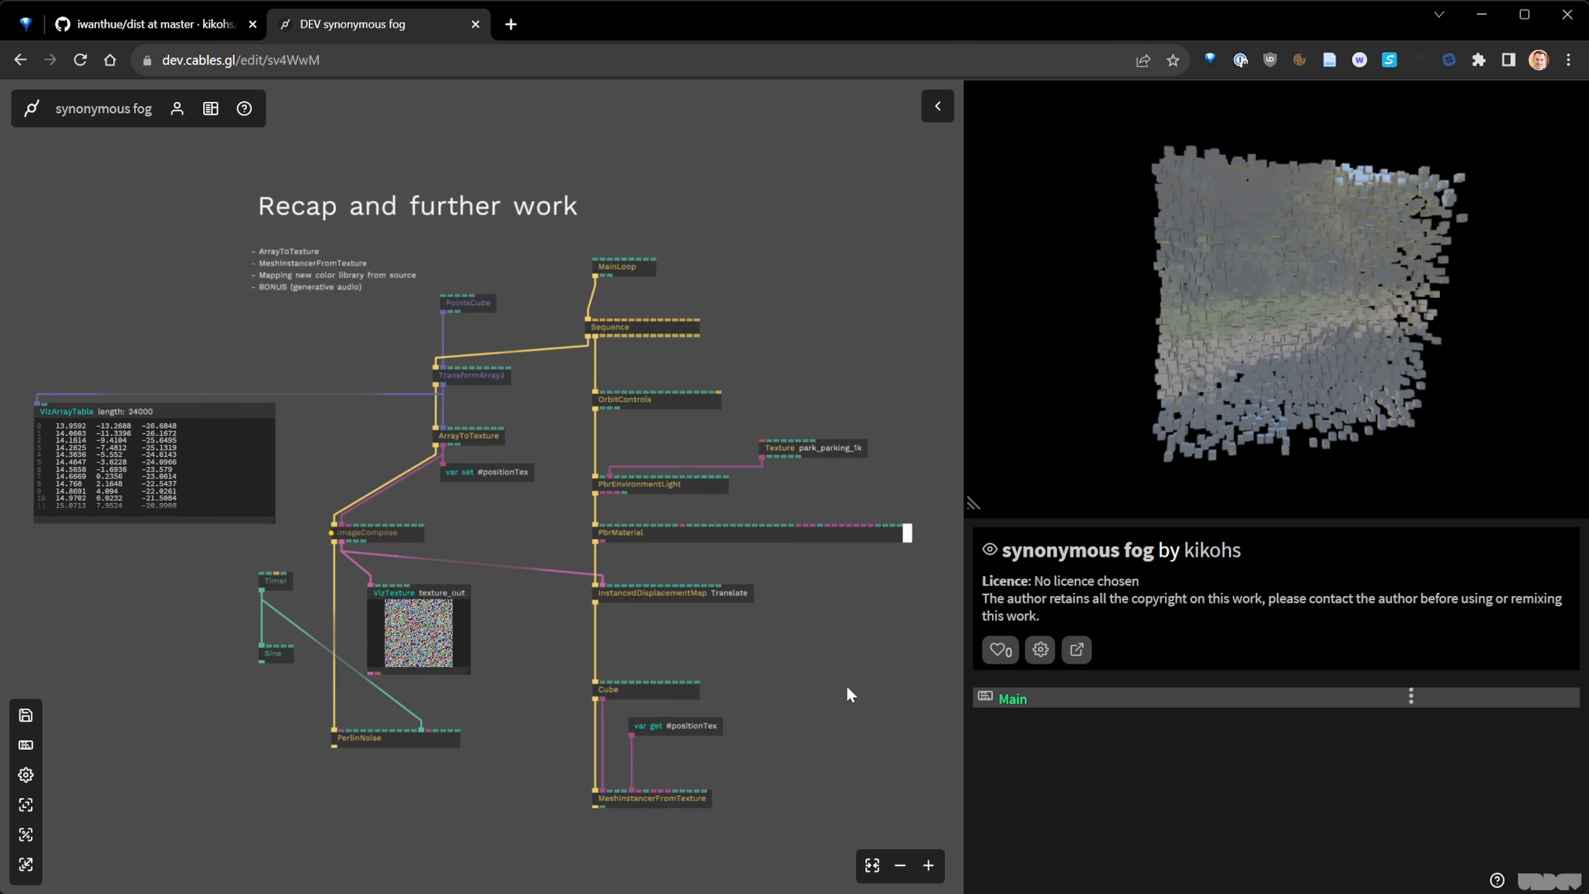
pyautogui.moveTo(846, 686); pyautogui.dragTo(698, 594)
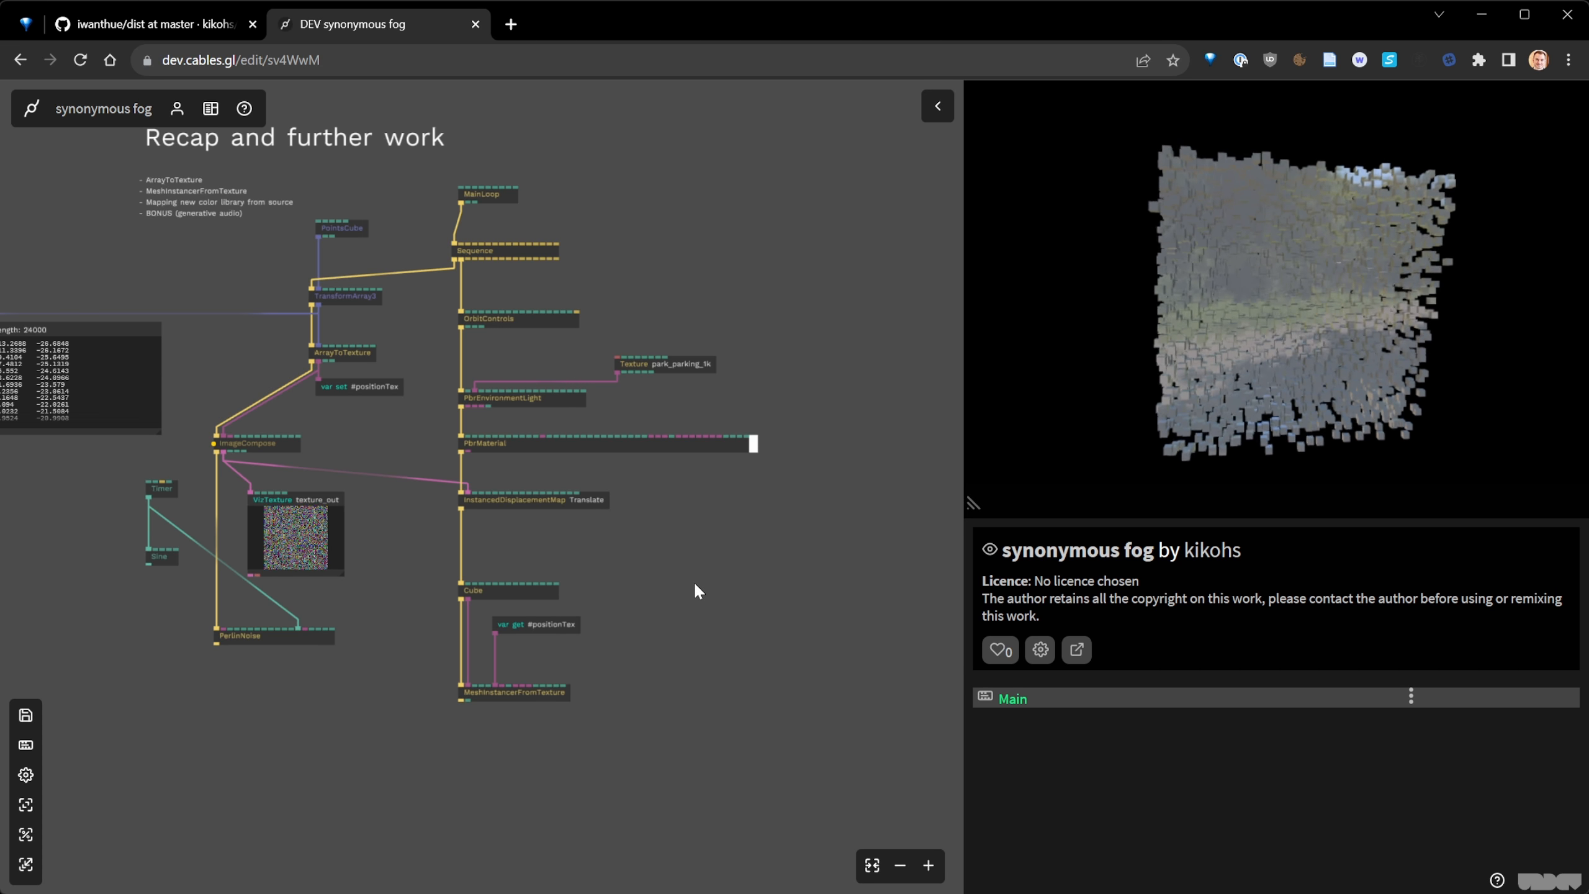
# - Switch to the GitHub page of the iwanthue repository and look over its dist folder
pyautogui.click(159, 36)
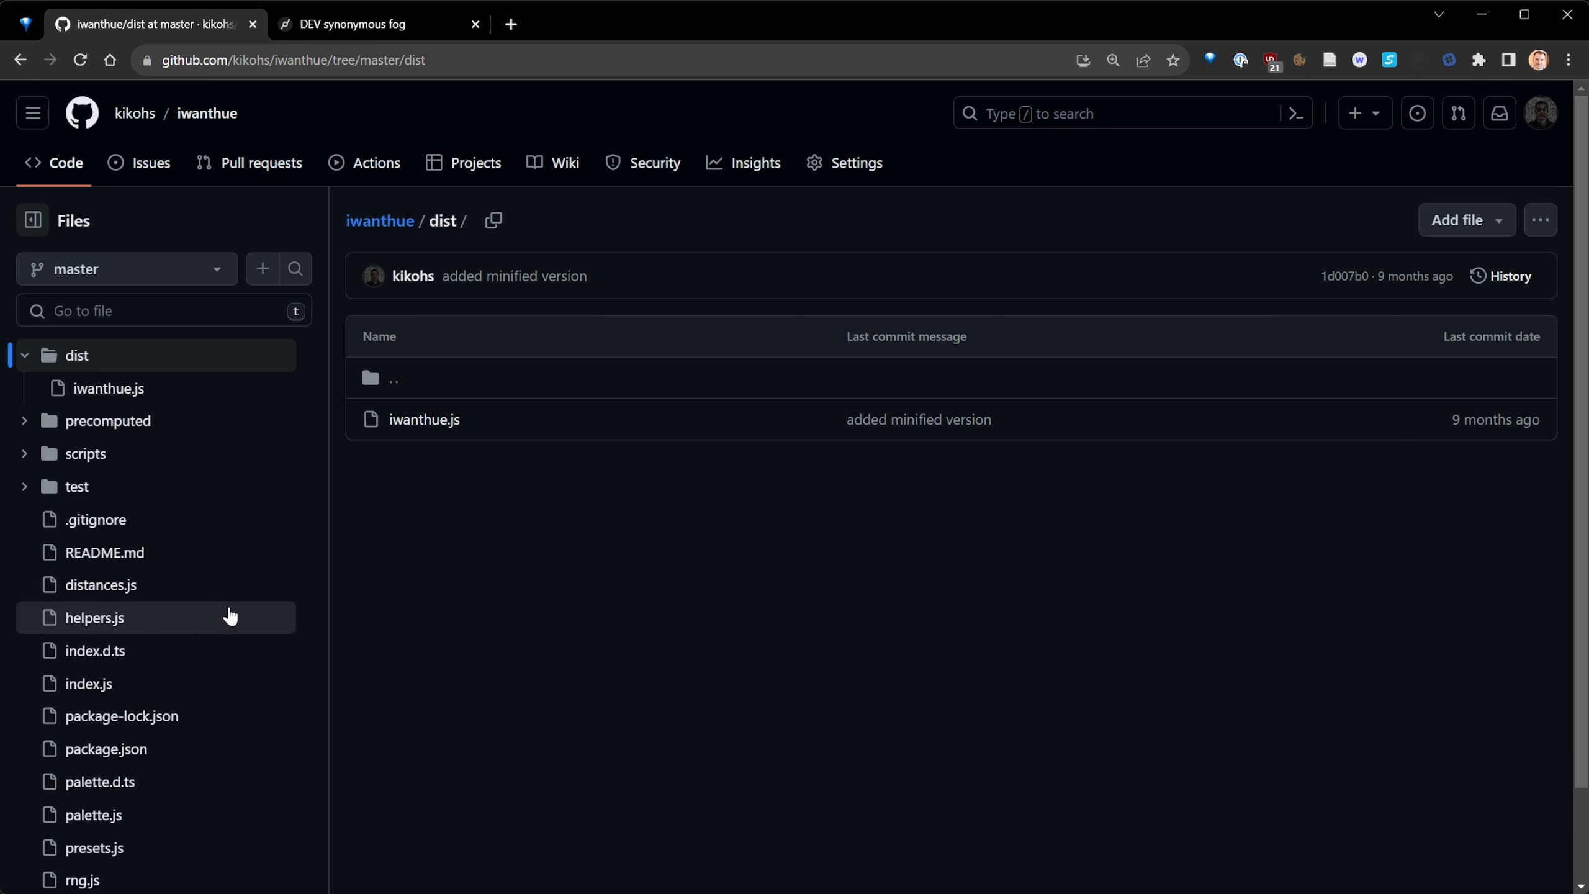
pyautogui.scroll(-1, 234, 738)
pyautogui.scroll(1, 234, 737)
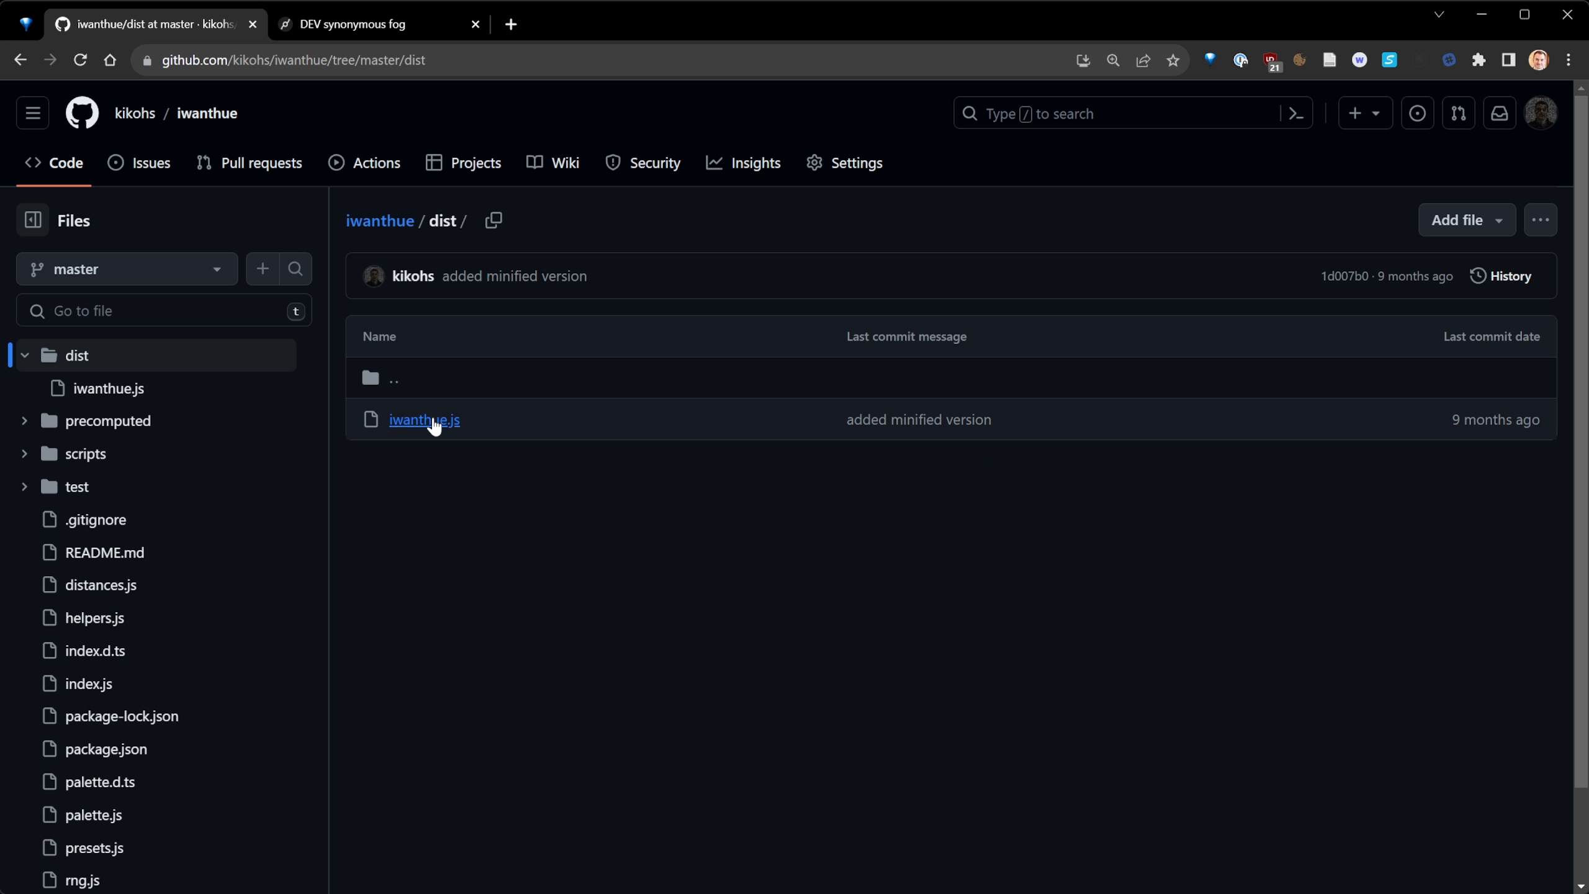
# - Search the web for "iwanthue" in a new browser tab and open the iWantHue site
pyautogui.click(395, 29)
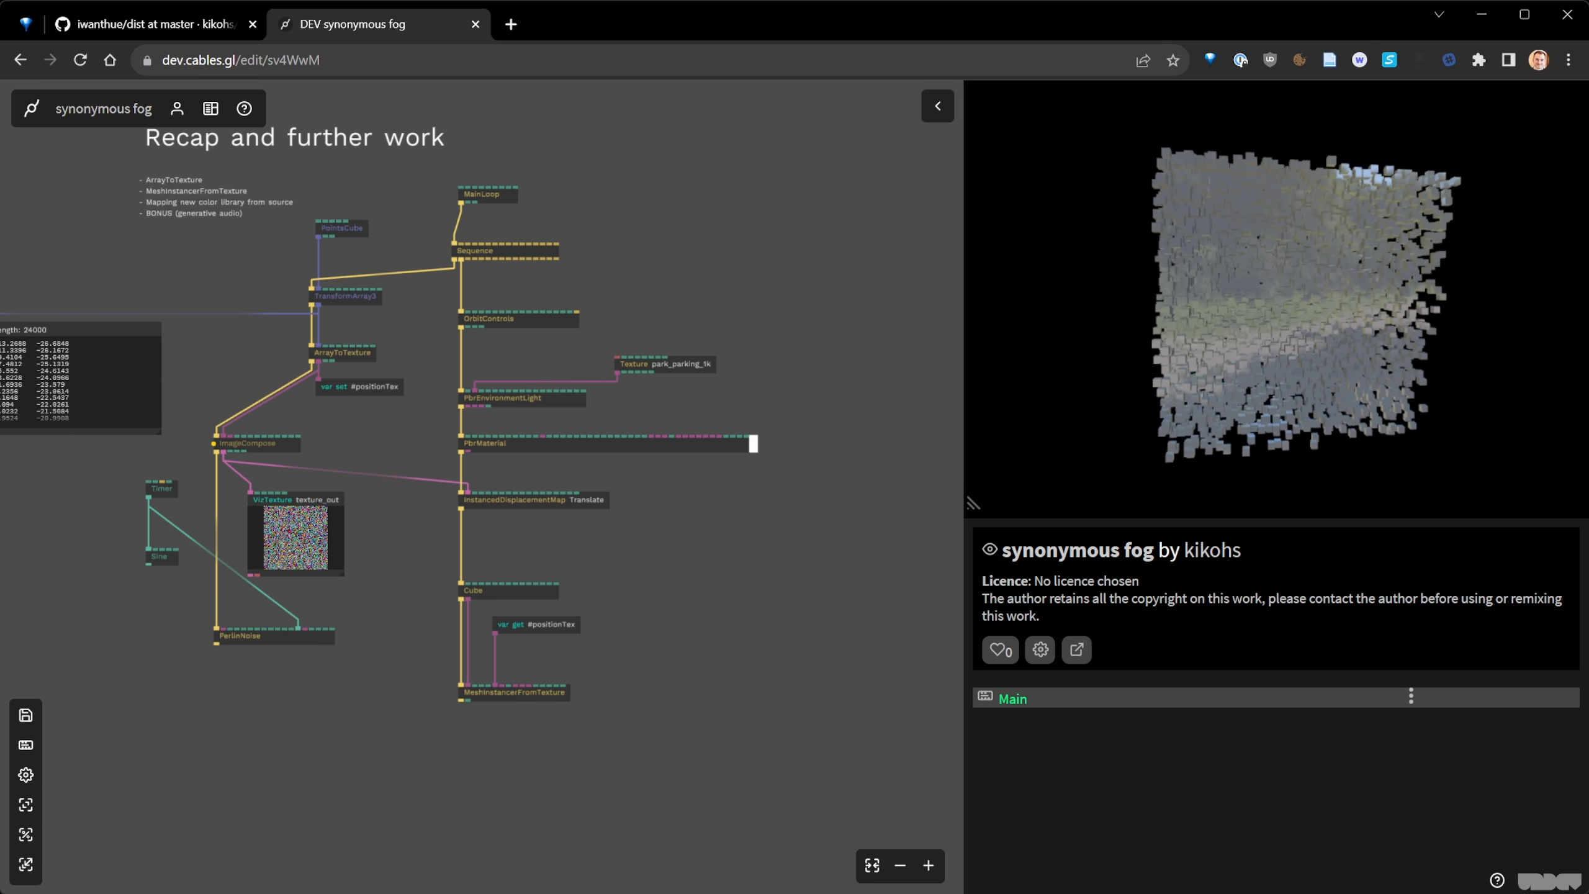
pyautogui.write('iwanthue')
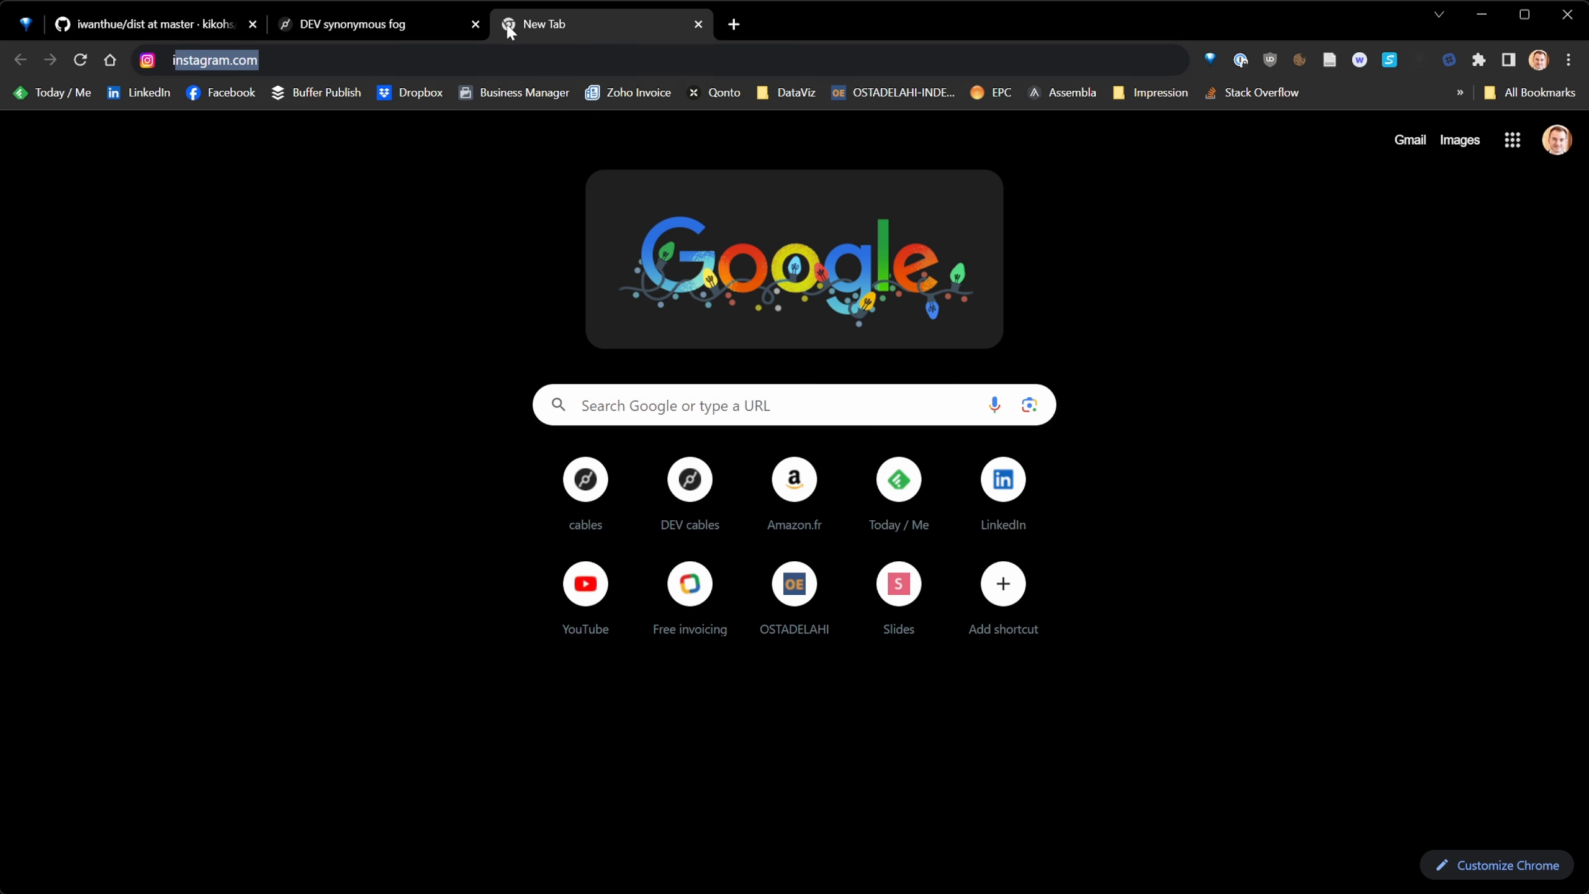
pyautogui.press('Return')
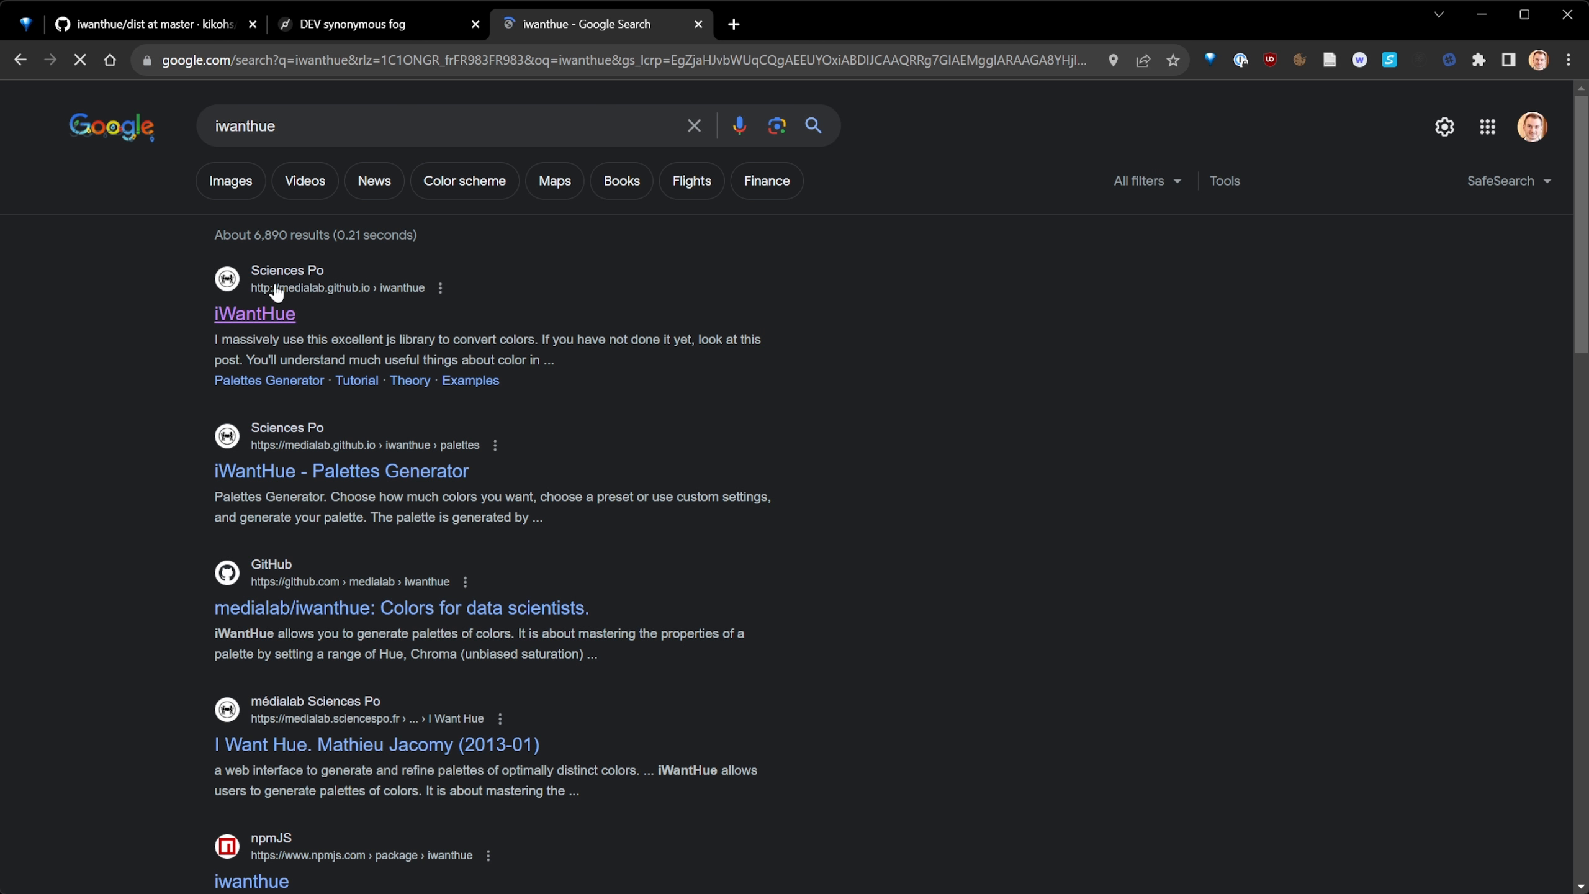
pyautogui.click(273, 315)
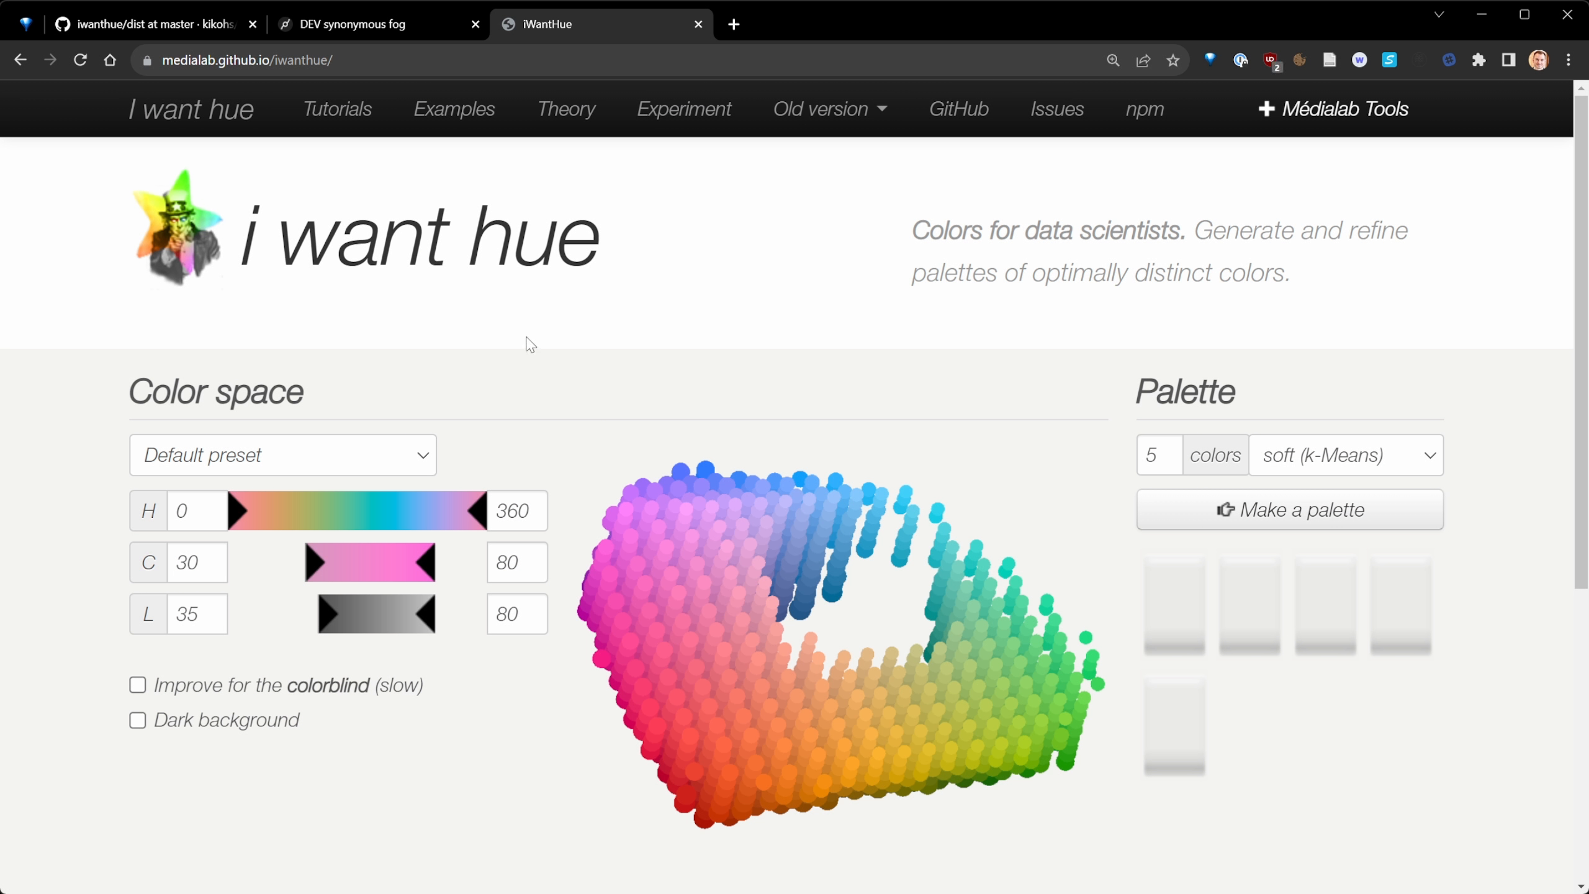
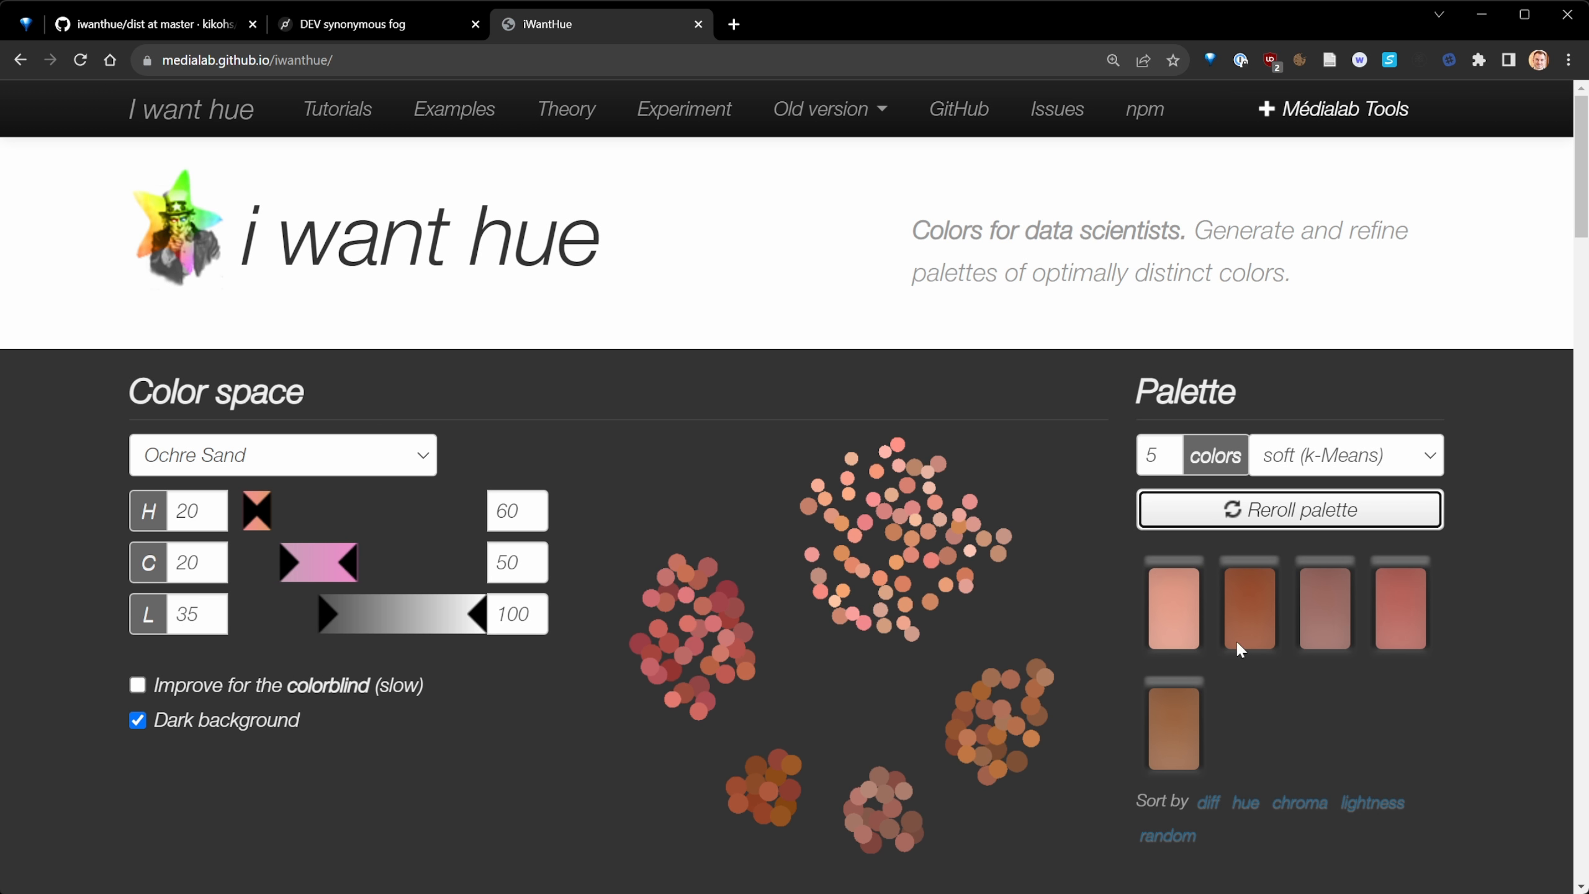
# - Examine the five-color Ochre Sand palette together with its color swatches and its JSON and CSS lists
pyautogui.moveTo(1399, 619)
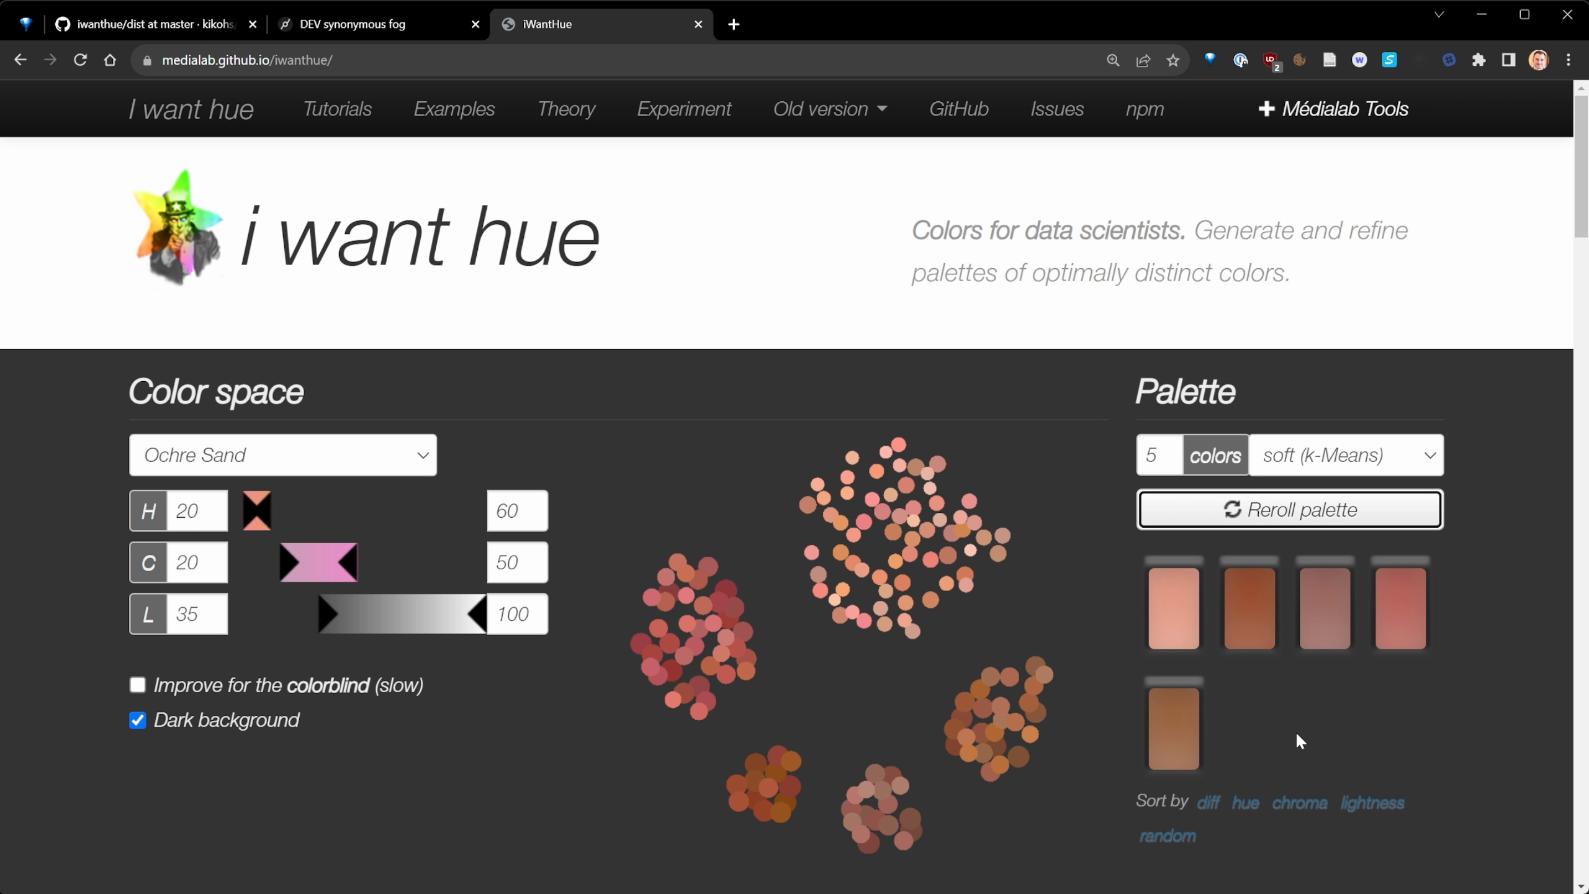
pyautogui.scroll(-5, 1296, 730)
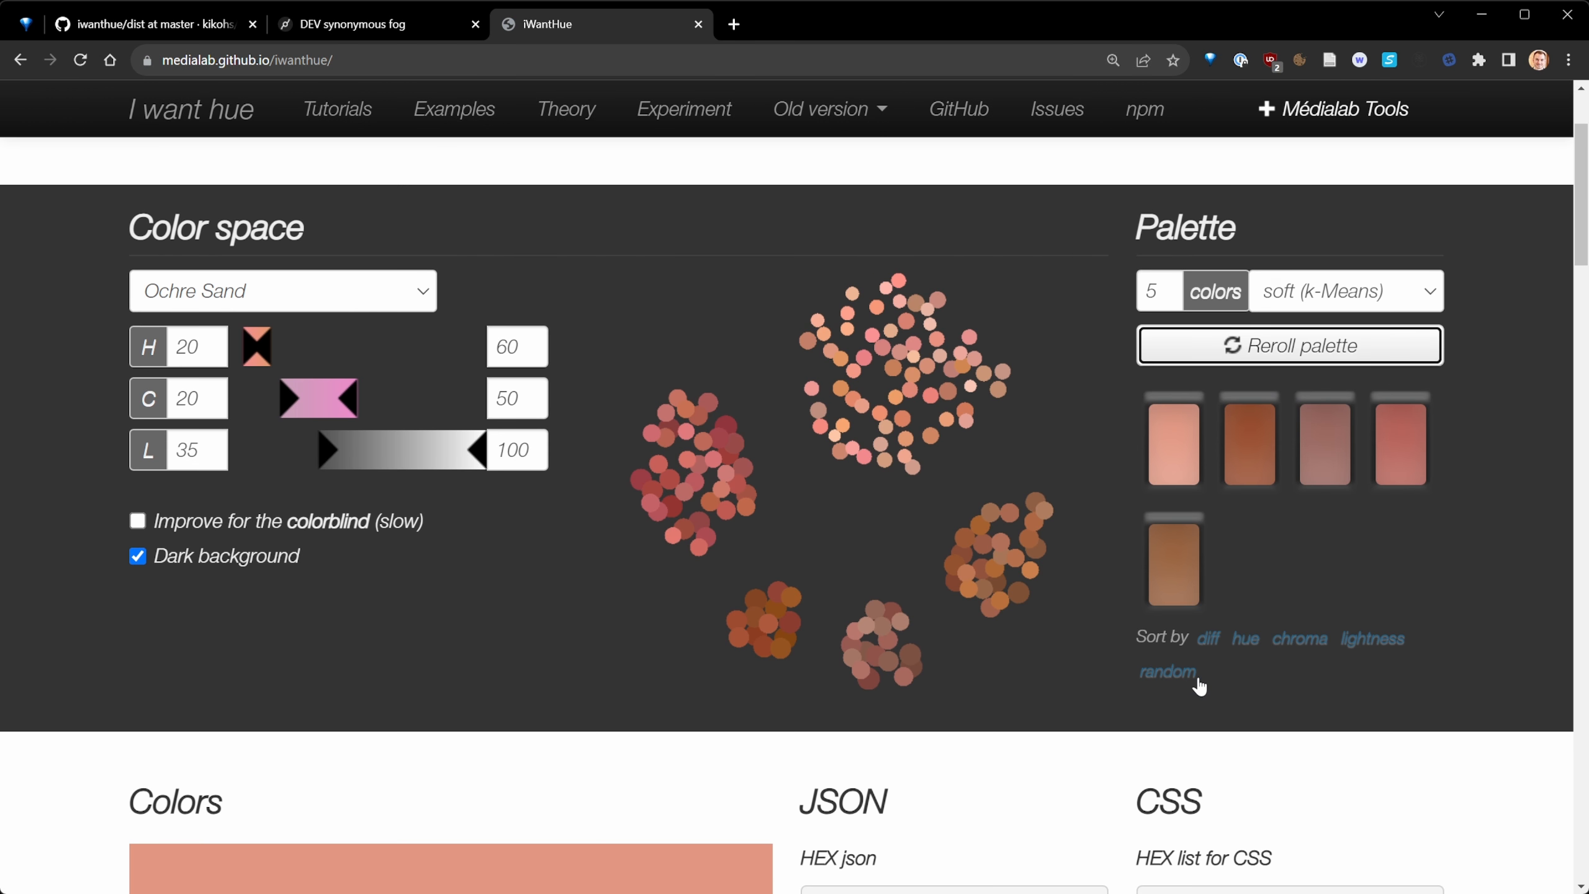
pyautogui.scroll(-2, 715, 729)
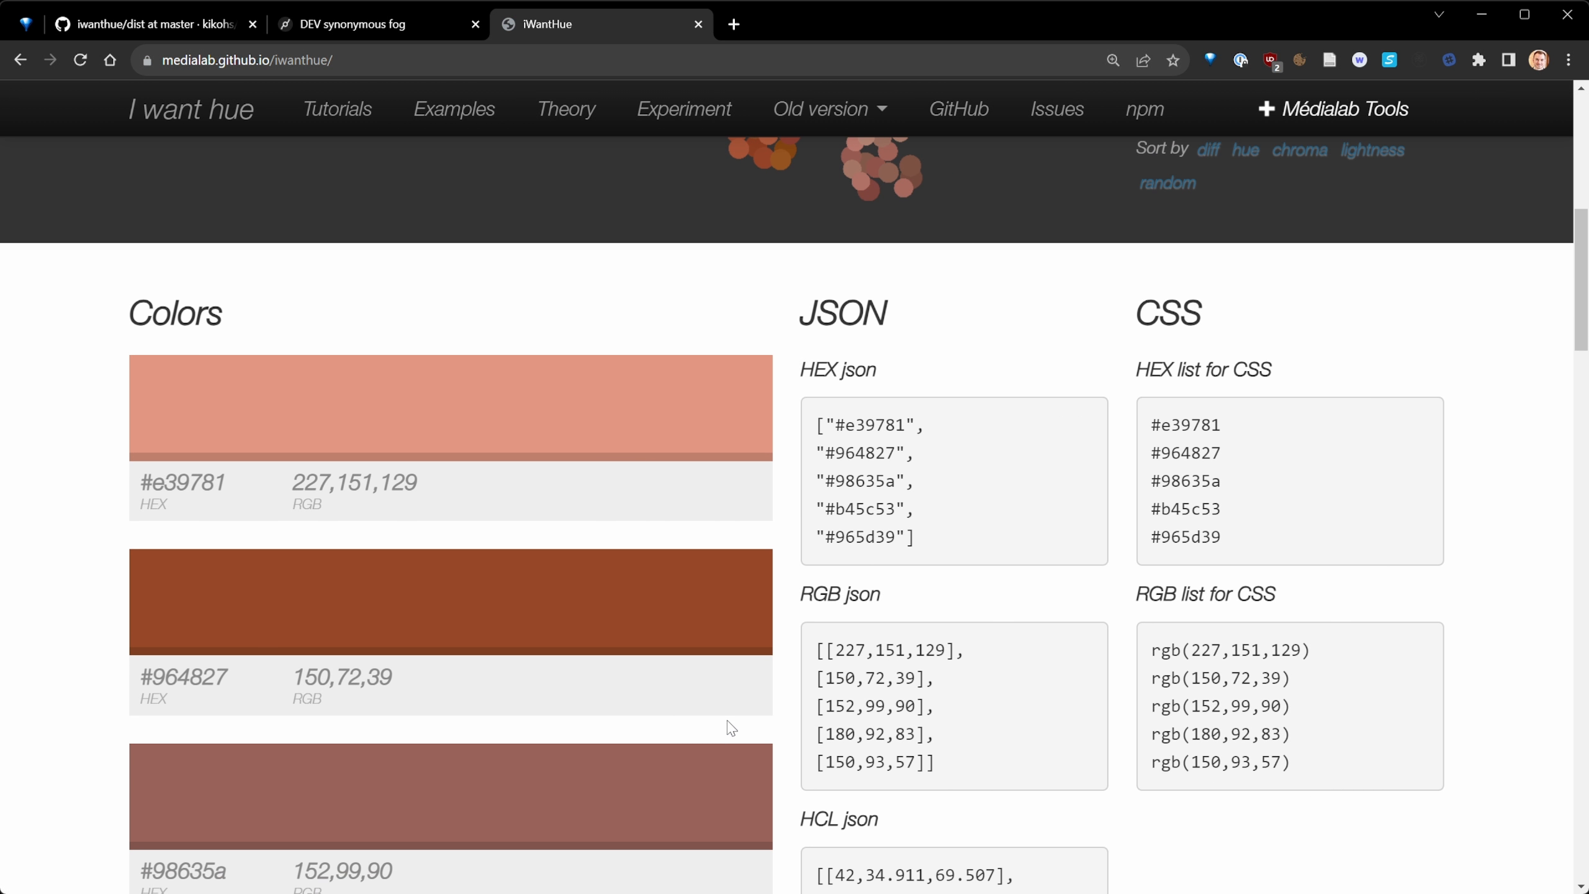
pyautogui.scroll(4, 747, 752)
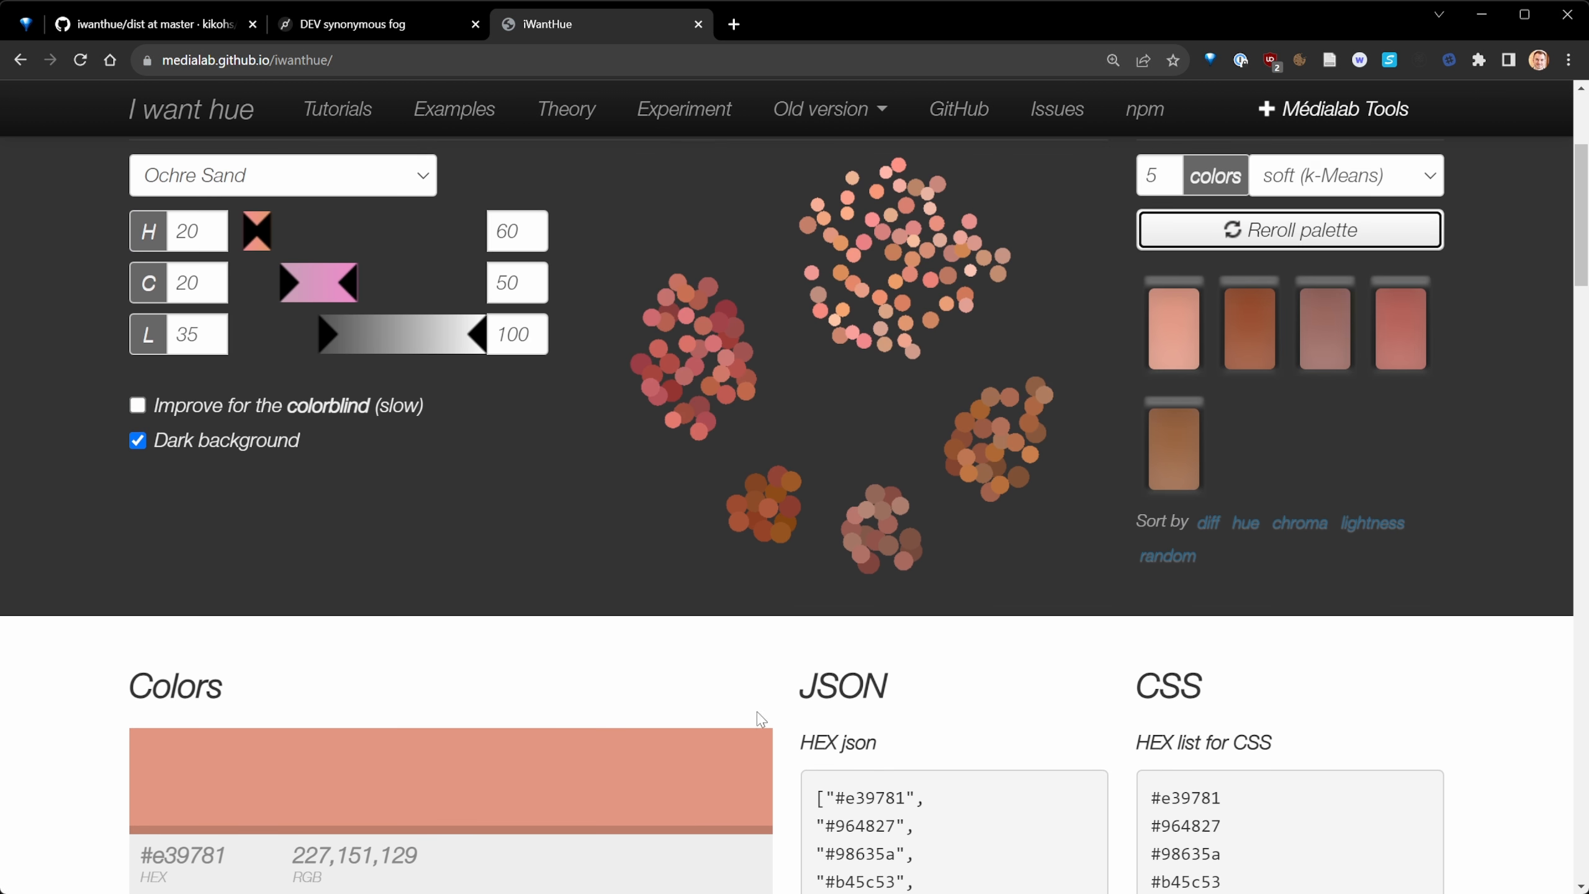
pyautogui.scroll(-4, 808, 604)
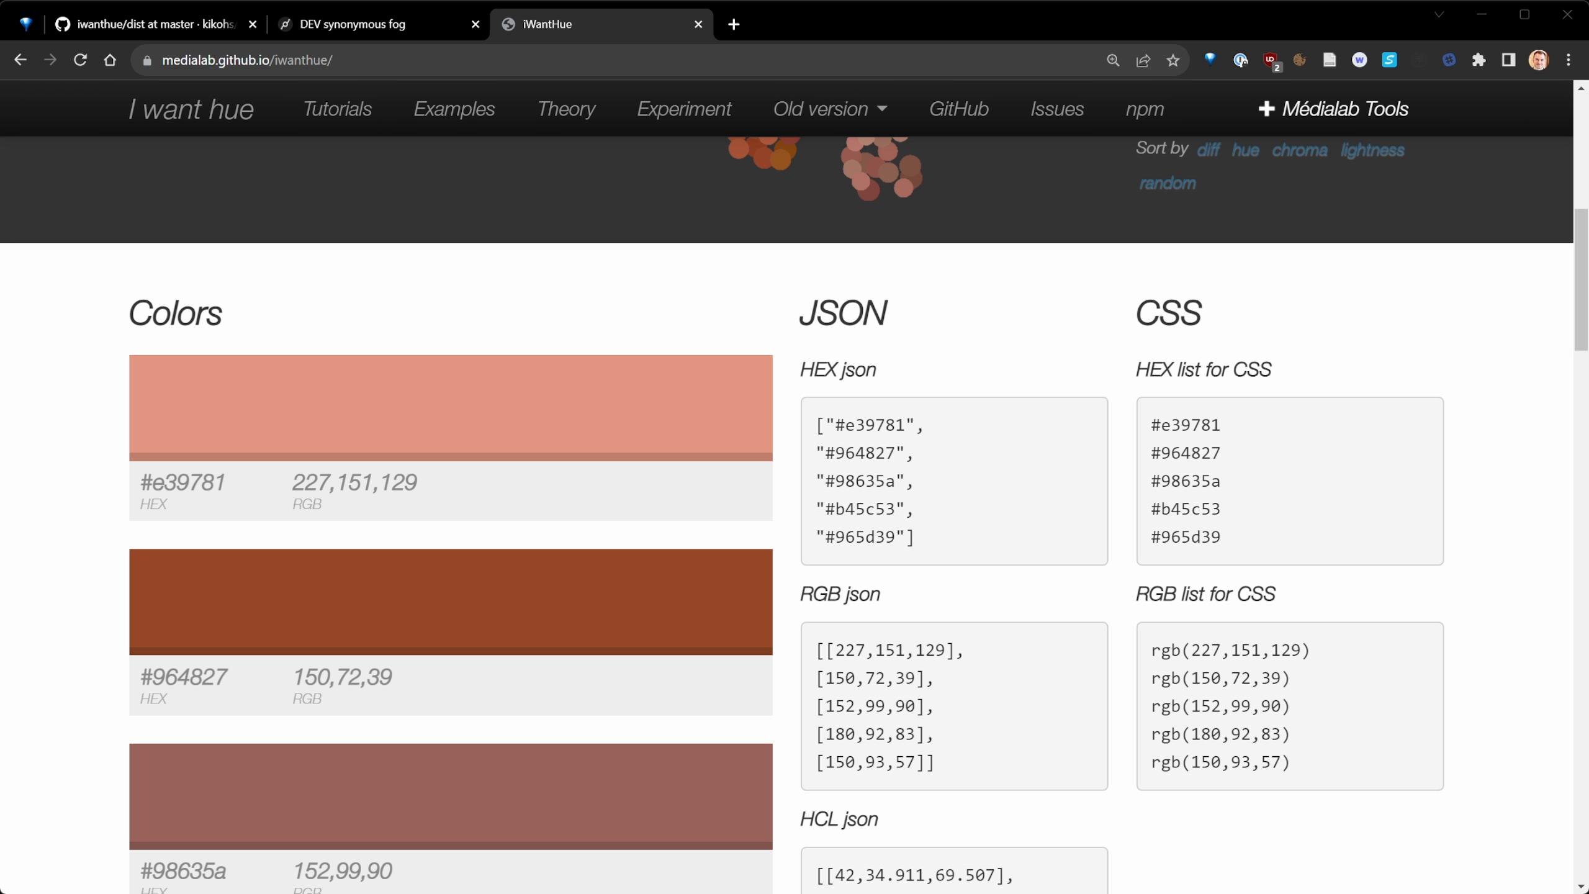
# - Glance at the cables patch, return to iWantHue and select the palette's whole HEX json list
pyautogui.click(352, 24)
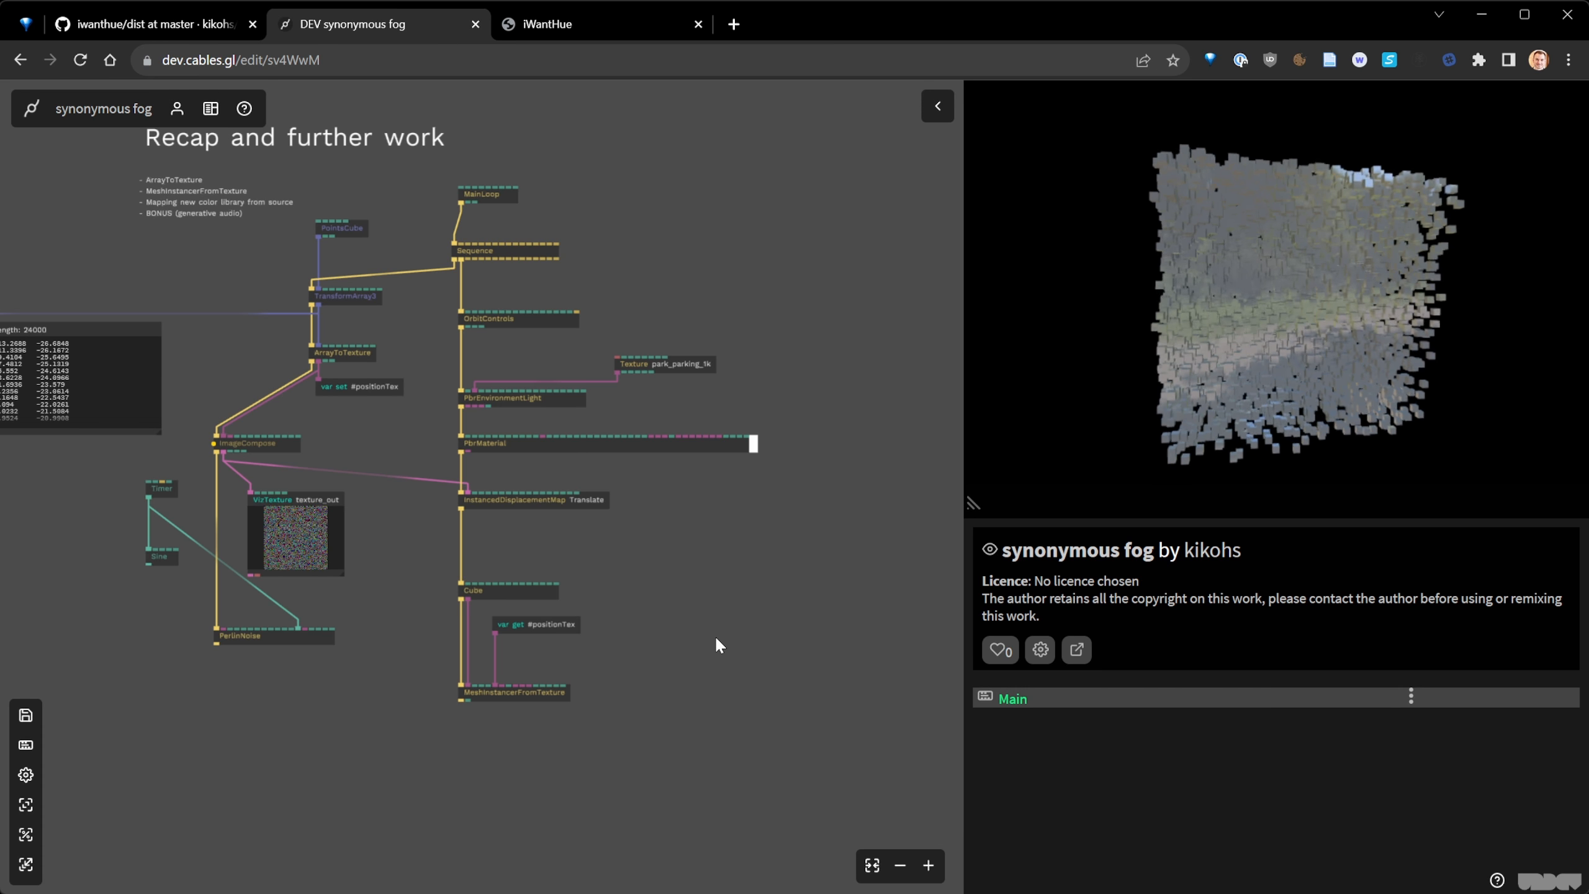
pyautogui.scroll(-2, 716, 643)
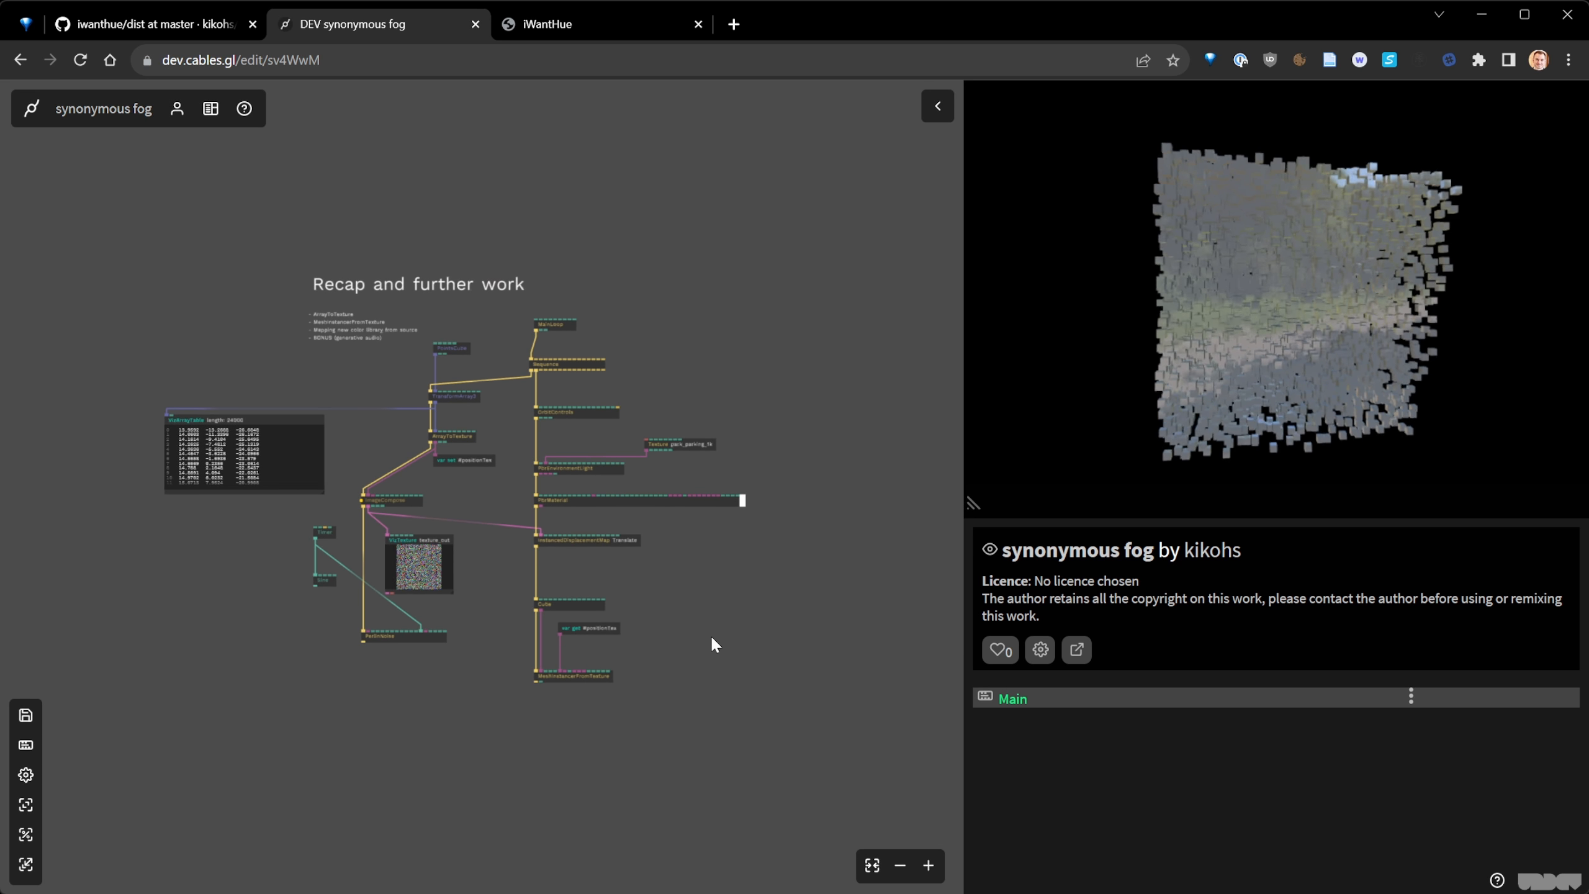
pyautogui.click(550, 23)
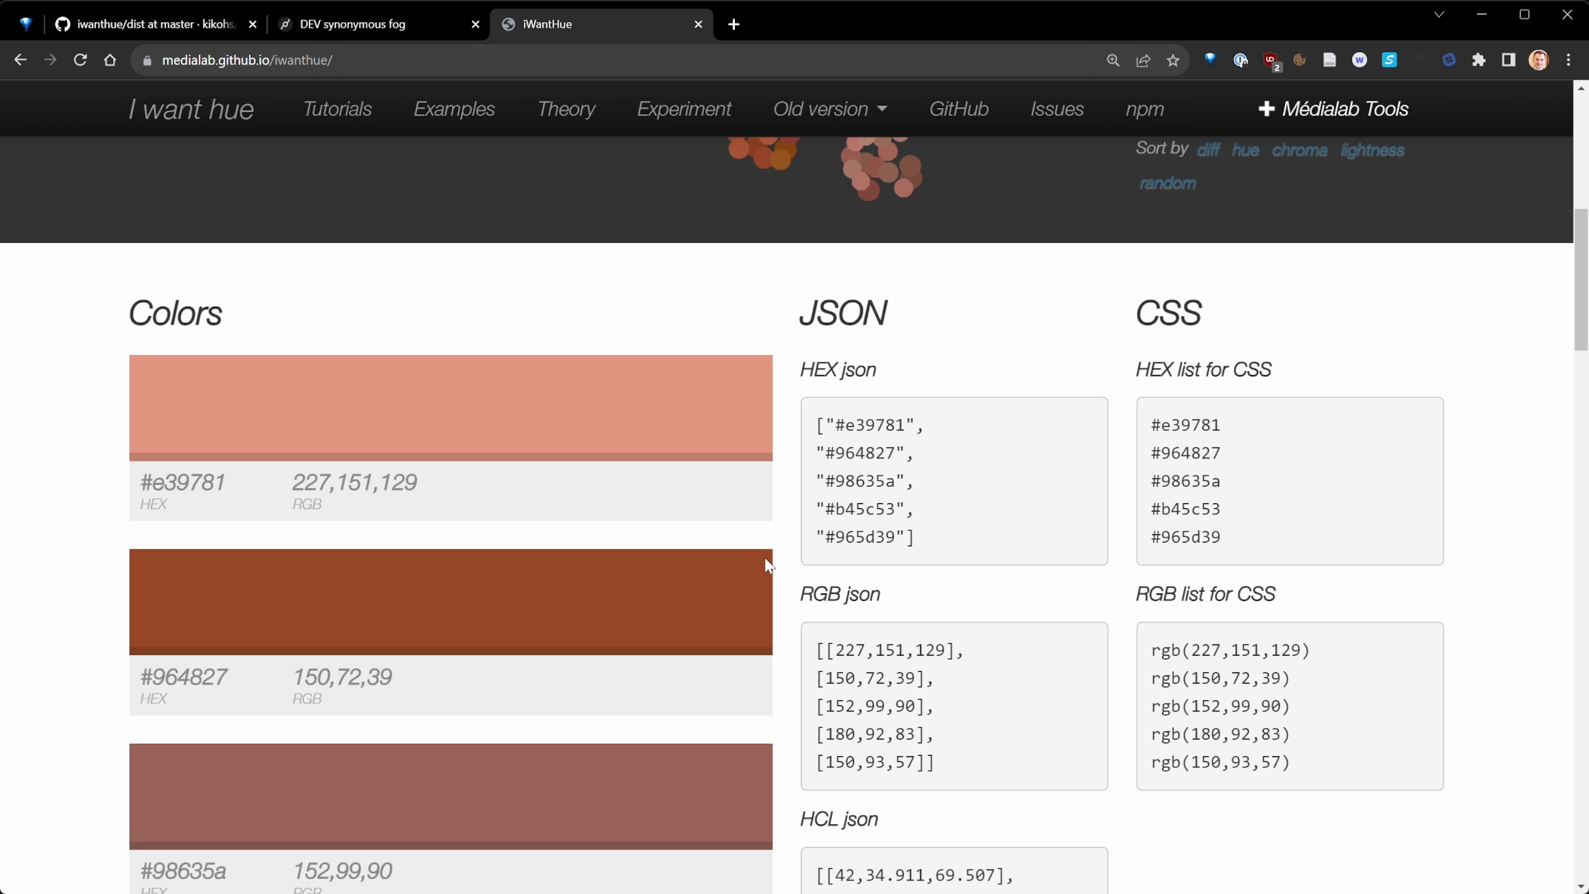
pyautogui.moveTo(819, 427); pyautogui.dragTo(915, 537)
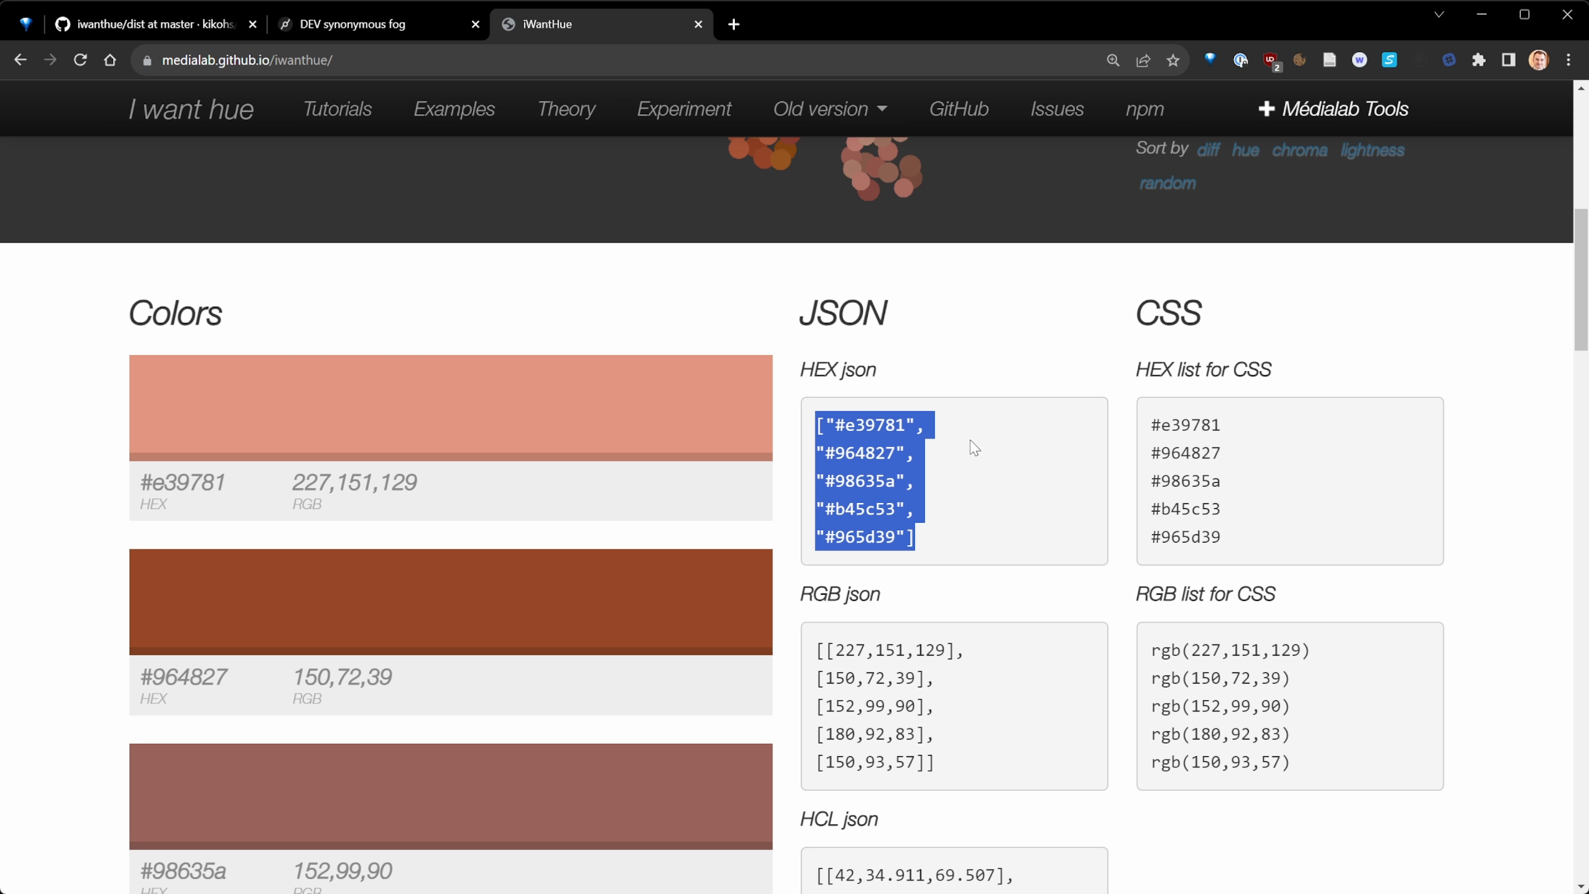
# - Switch to the cables patch and add the patch's own ColorStringsToArray op beside the Cube op, below PbrMaterial
pyautogui.click(423, 30)
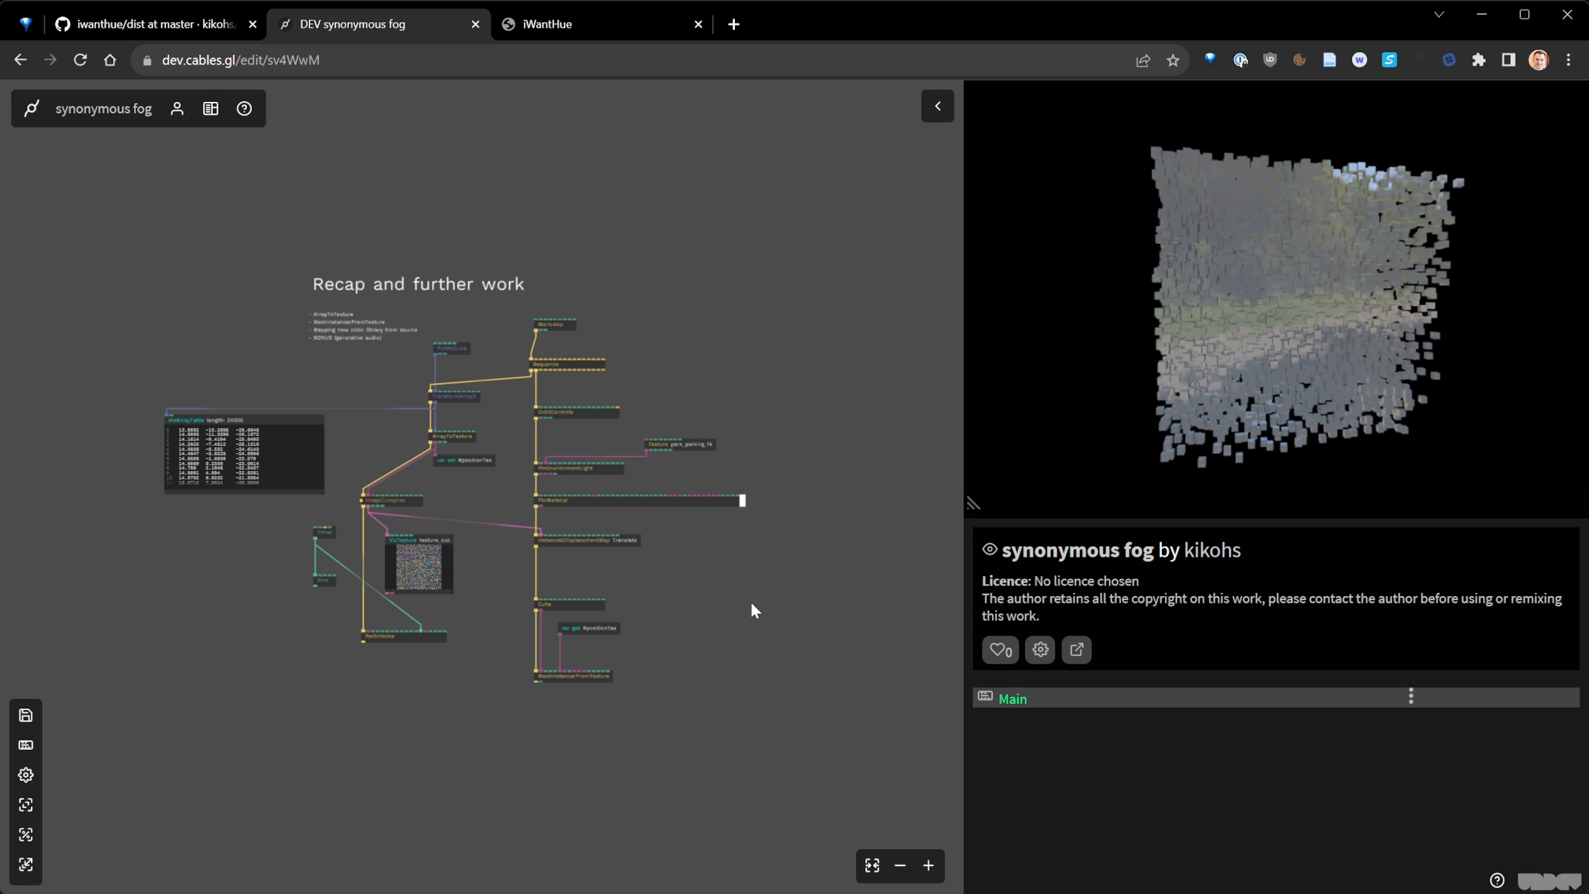
pyautogui.scroll(5, 749, 599)
pyautogui.press('Escape')
pyautogui.write('c')
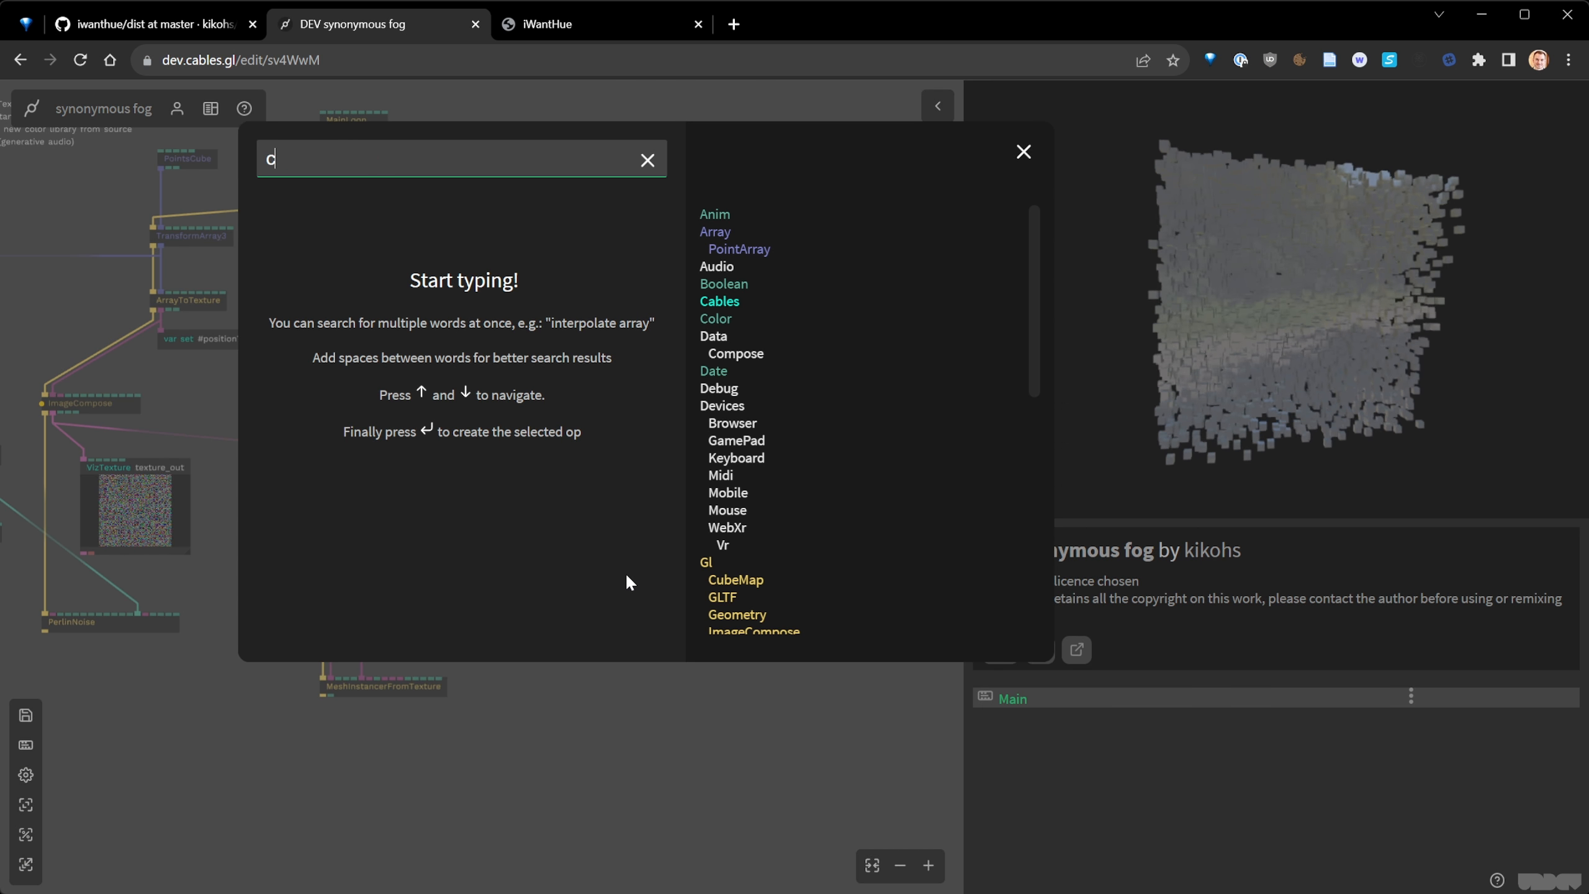
pyautogui.write('olorstr')
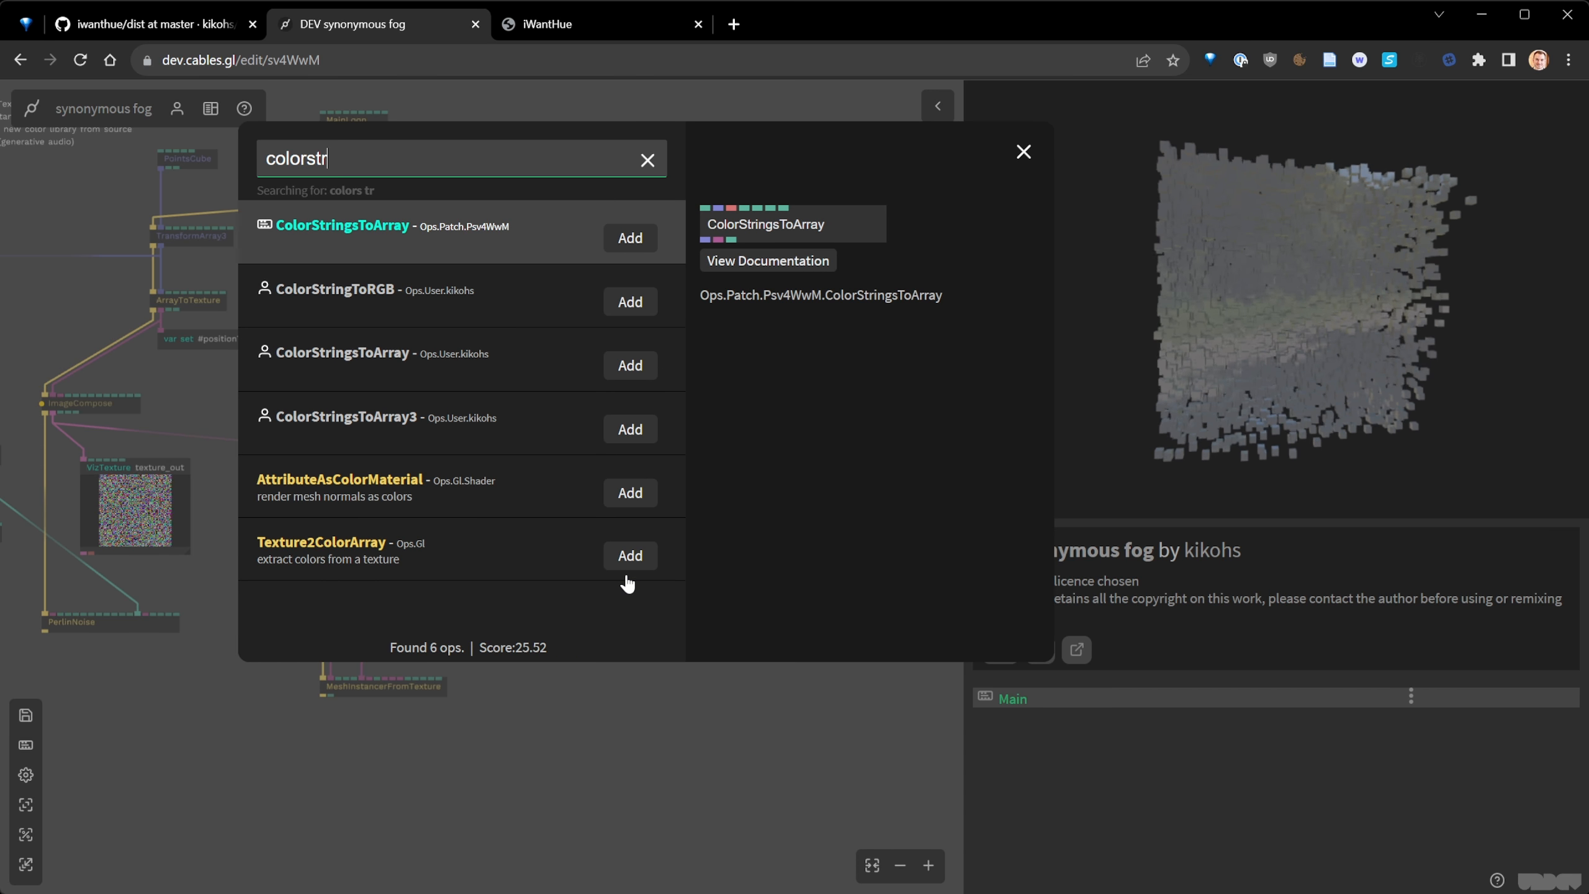
pyautogui.press('Return')
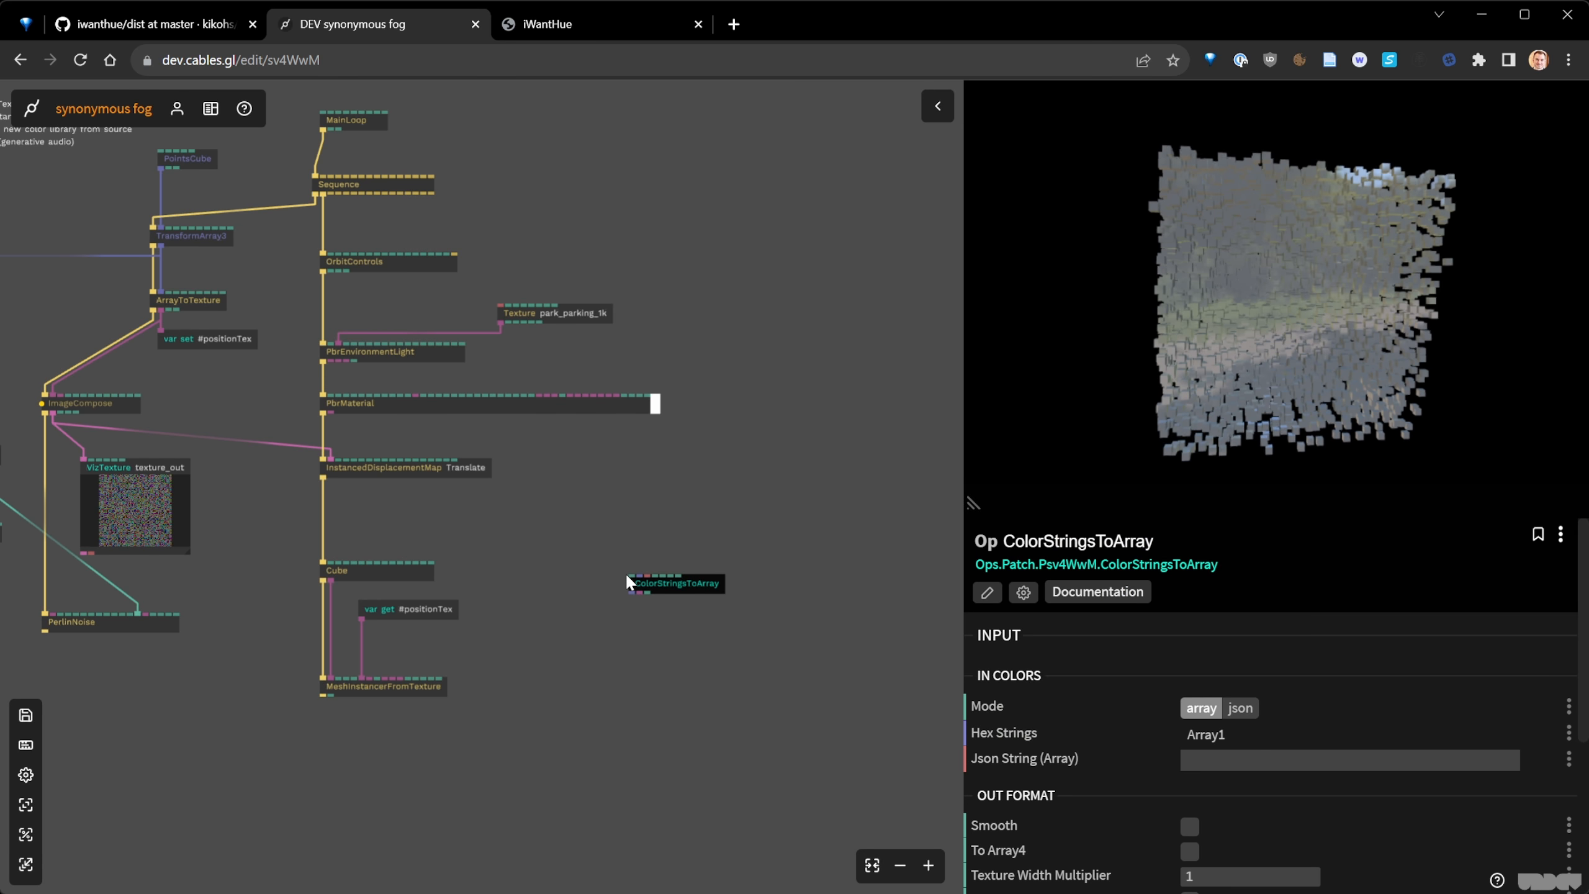
pyautogui.moveTo(671, 587); pyautogui.dragTo(613, 564)
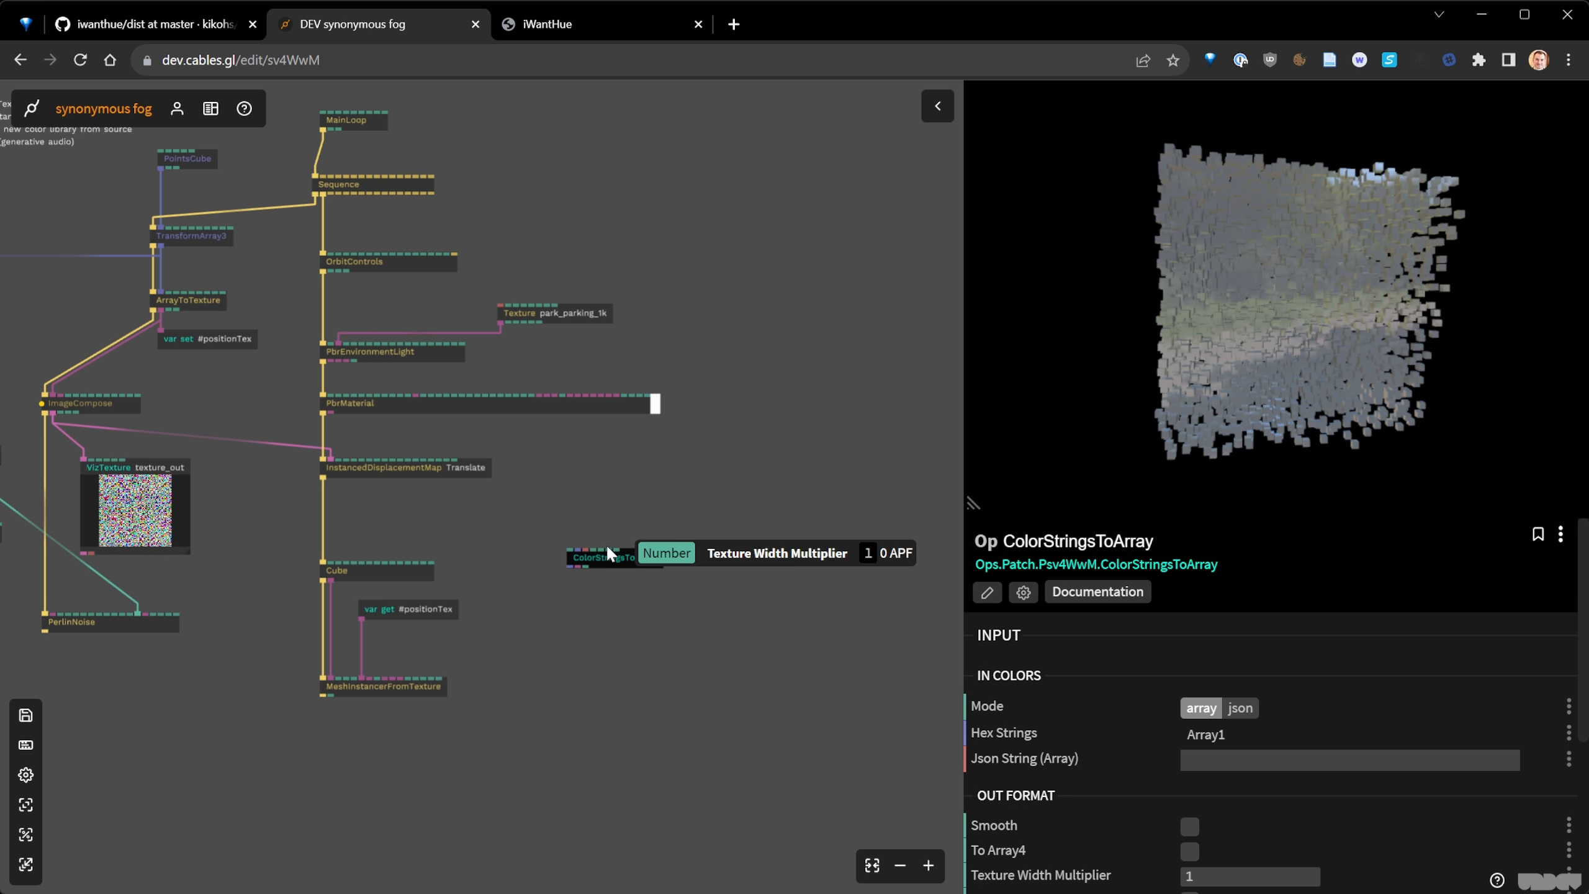
# - Open the source code of the ColorStringsToArray op, read through it and close the code editor
pyautogui.scroll(5, 605, 561)
pyautogui.click(986, 594)
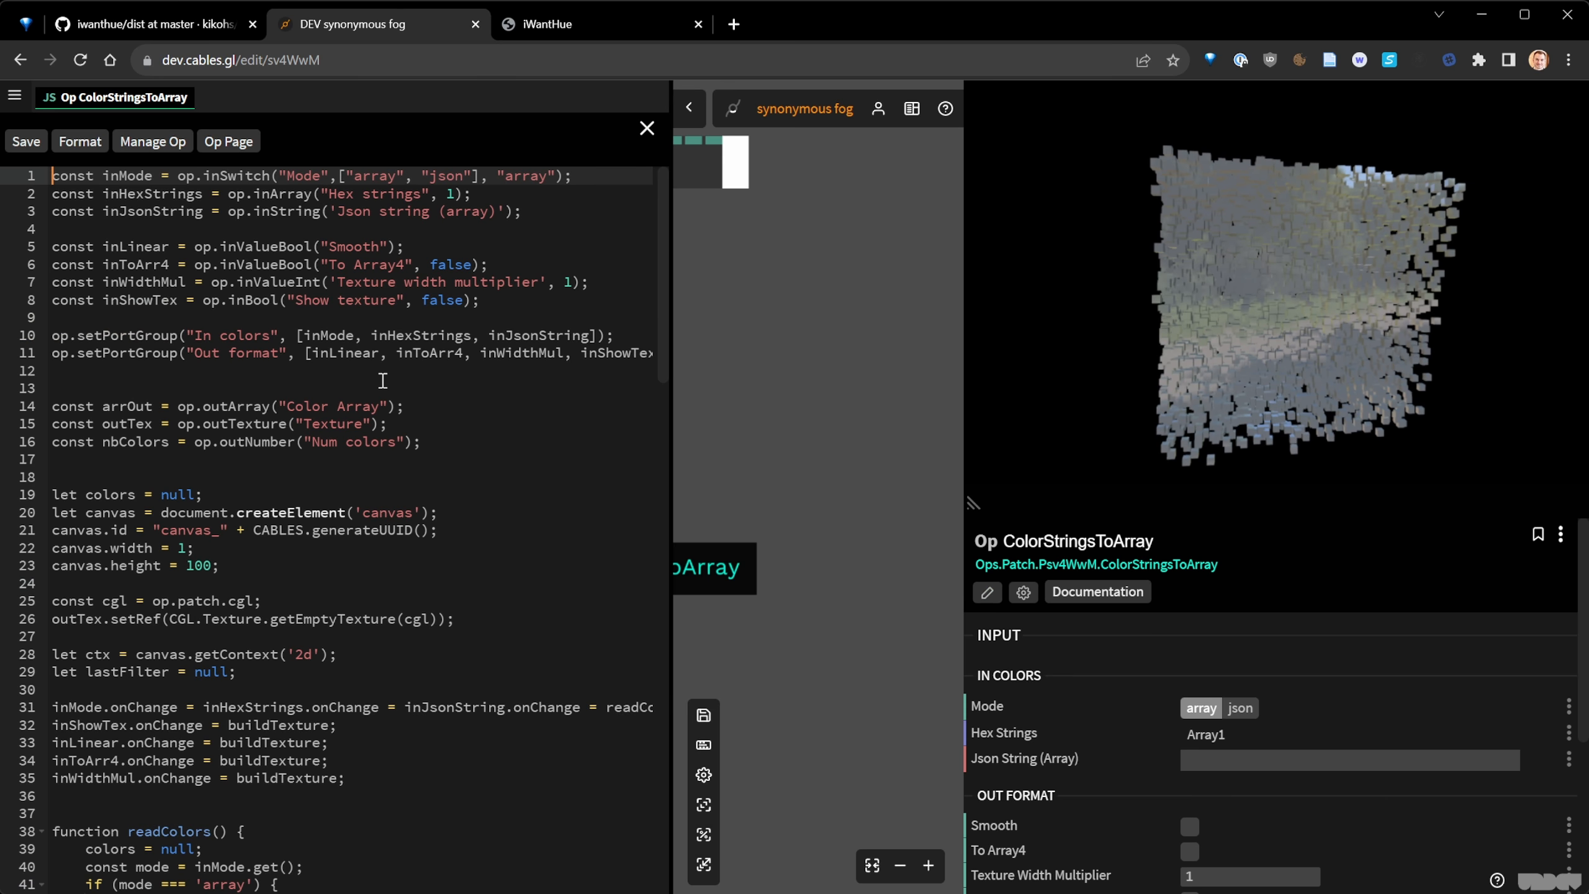
pyautogui.scroll(-15, 238, 434)
pyautogui.scroll(-4, 240, 444)
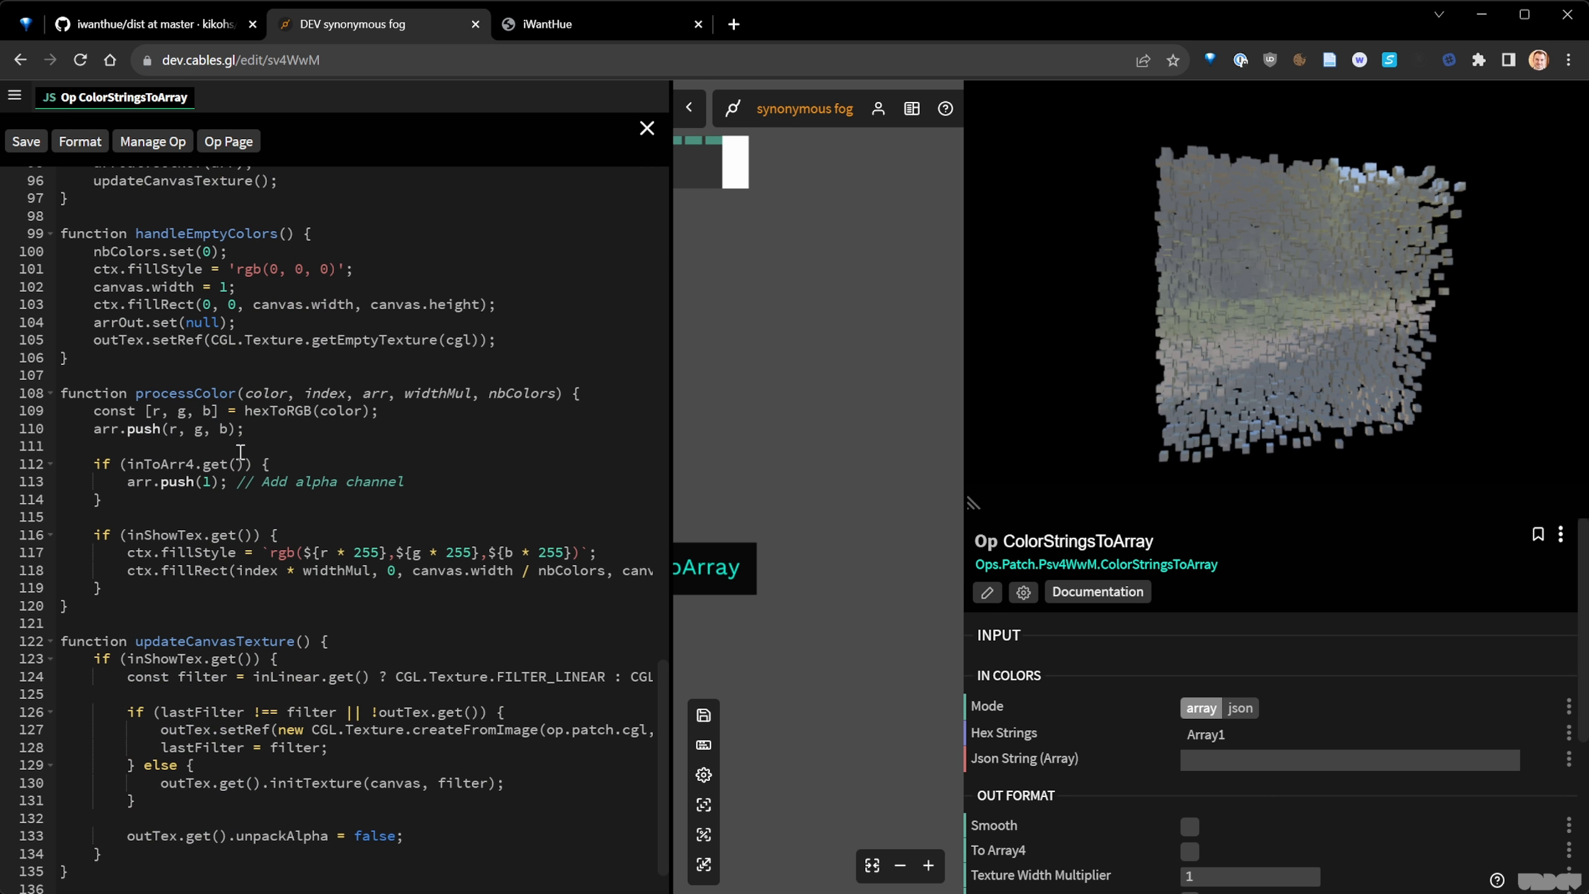
pyautogui.scroll(-1, 255, 591)
pyautogui.scroll(20, 260, 613)
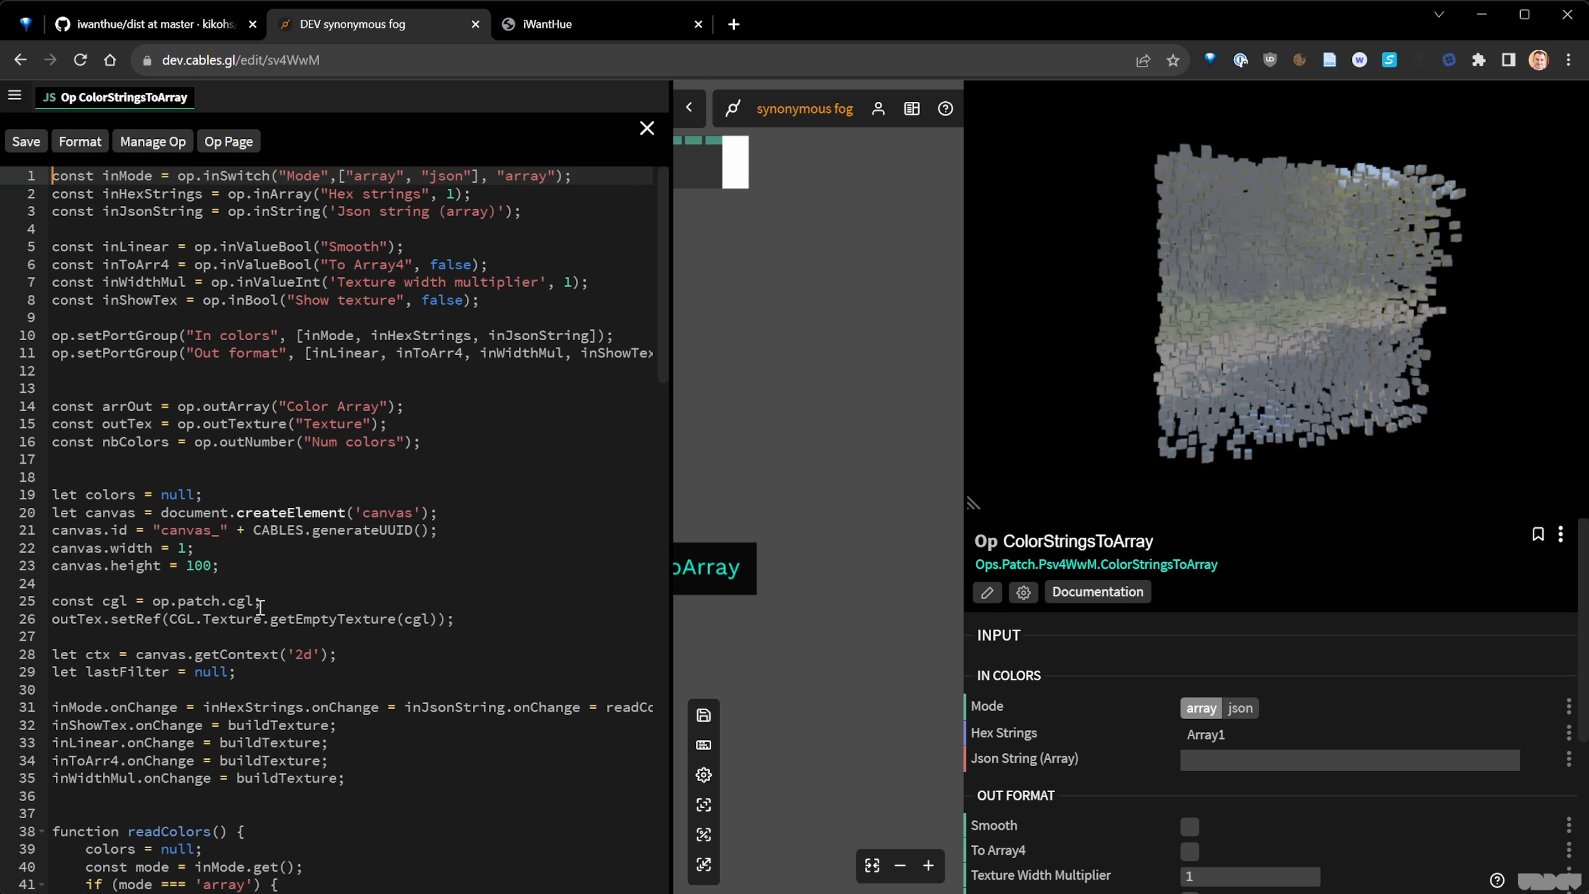
pyautogui.click(647, 129)
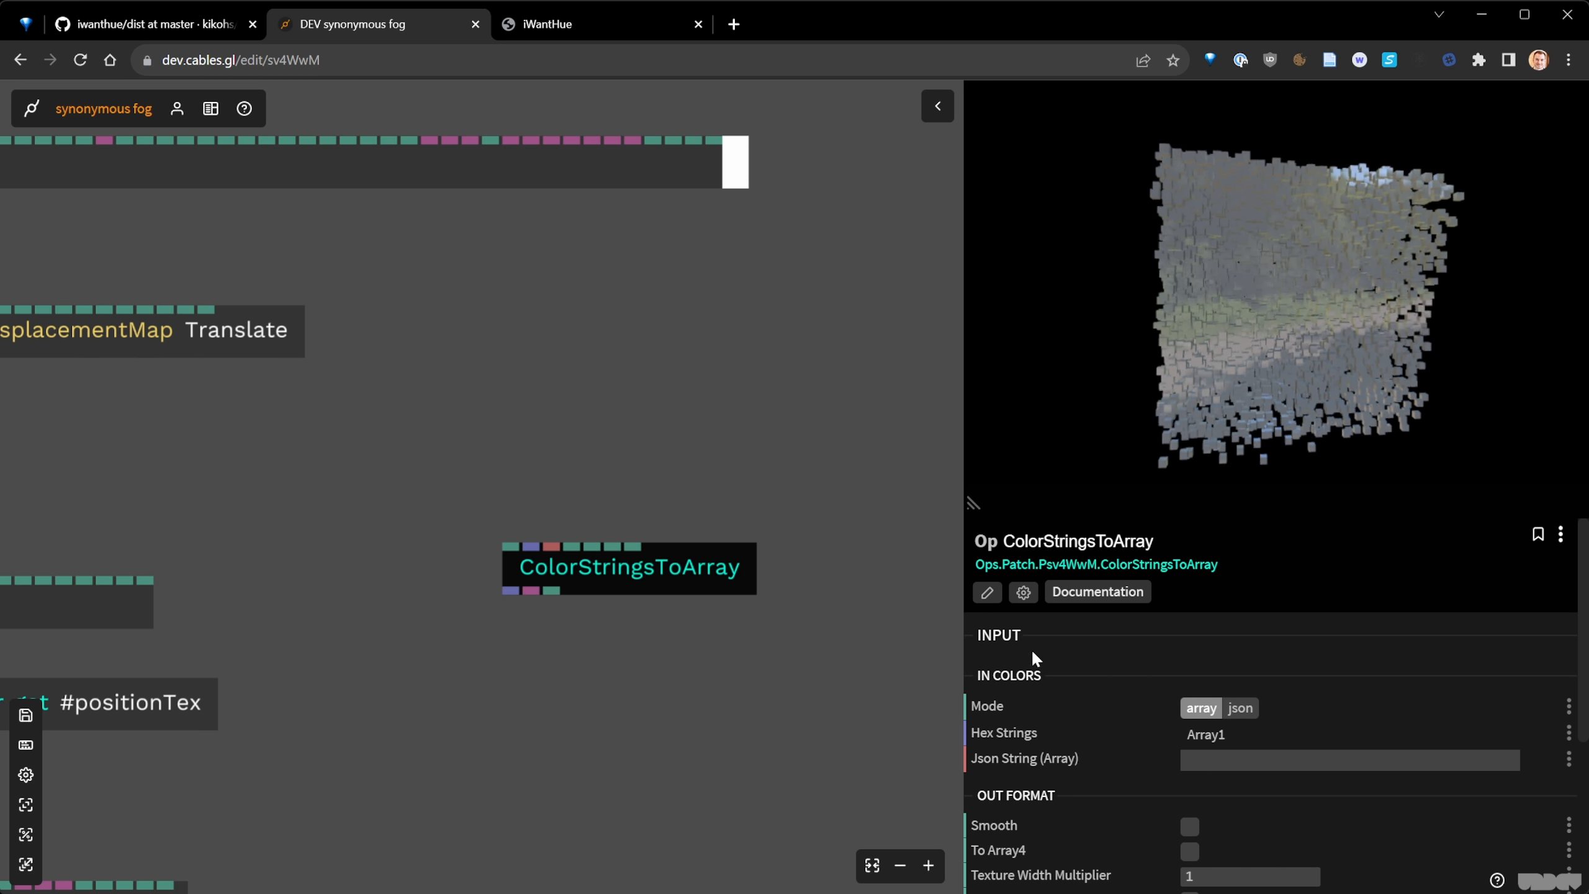
# - Review the output settings of ColorStringsToArray and the texture inputs of MeshInstancerFromTexture
pyautogui.scroll(-3, 1045, 705)
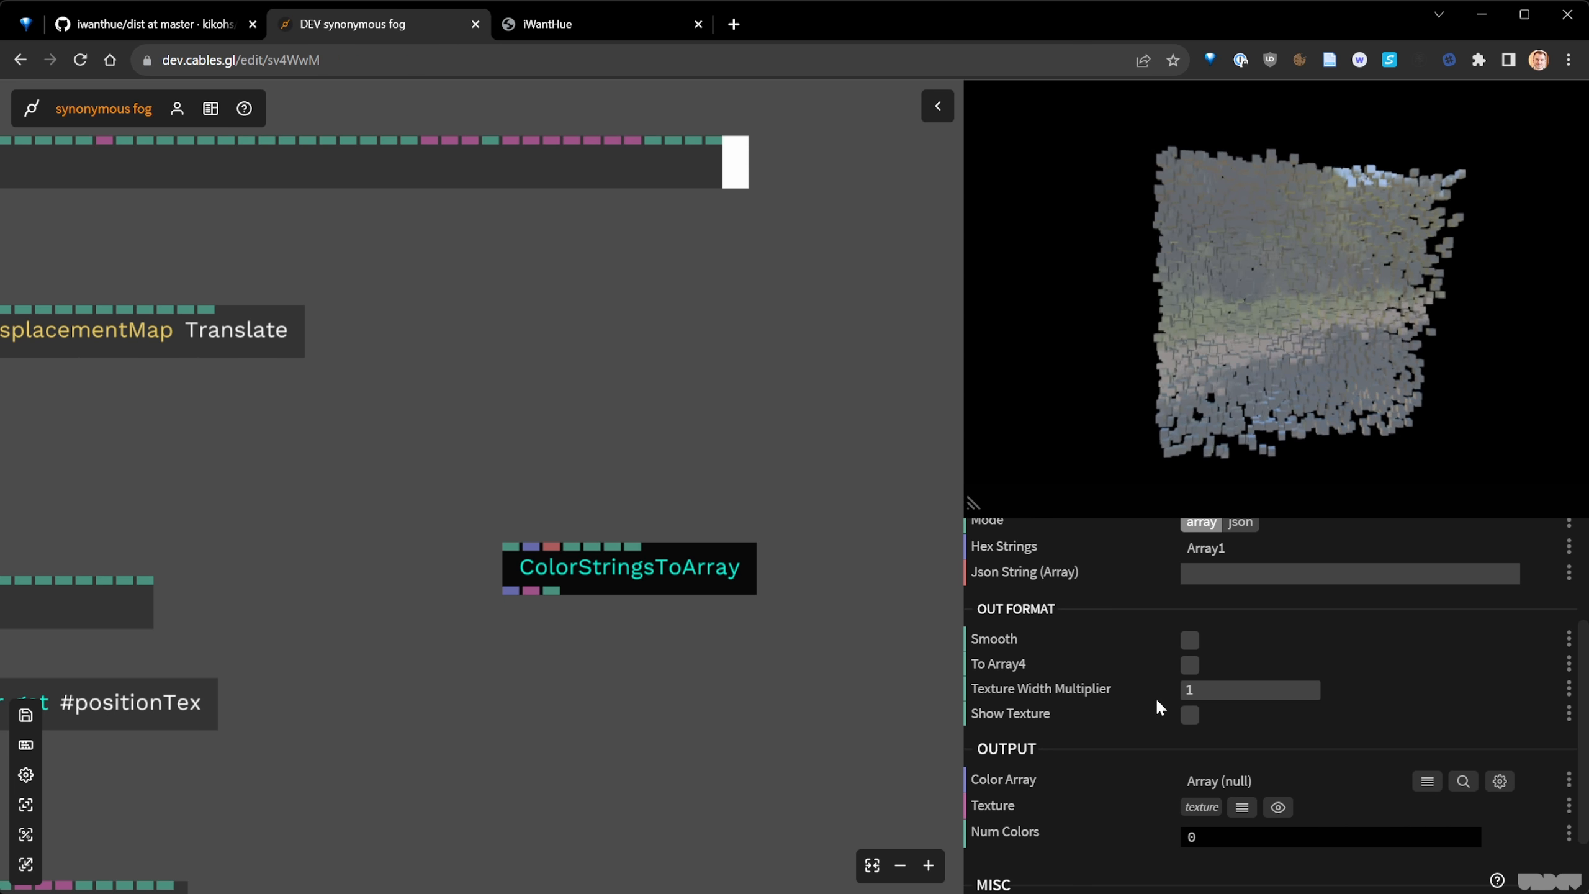
pyautogui.scroll(-2, 732, 664)
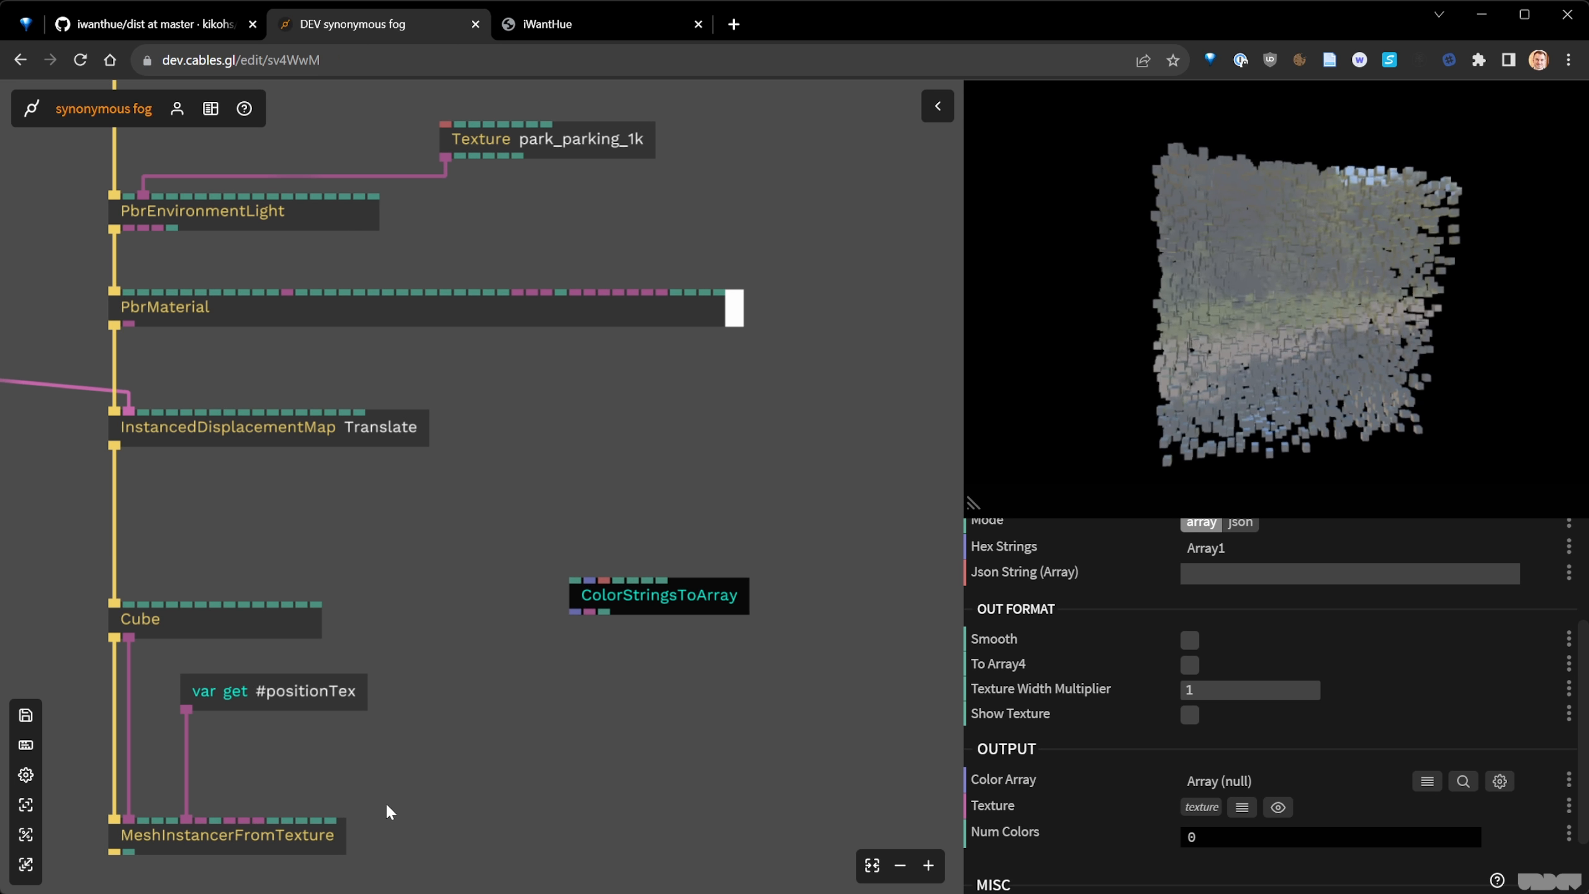
pyautogui.click(397, 784)
pyautogui.scroll(3, 328, 847)
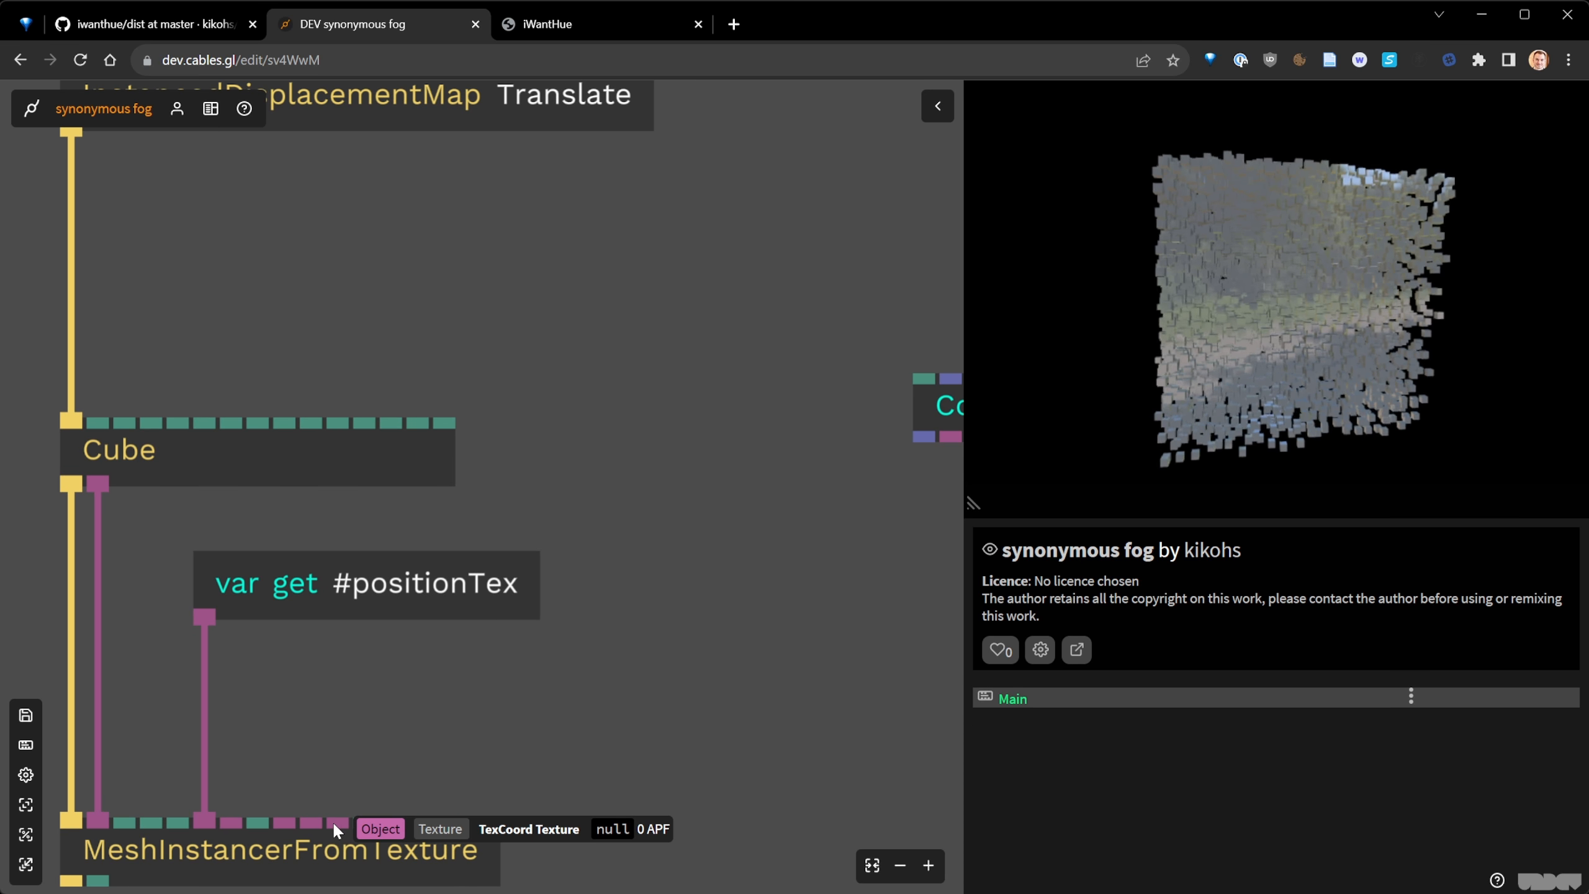
pyautogui.scroll(-5, 823, 625)
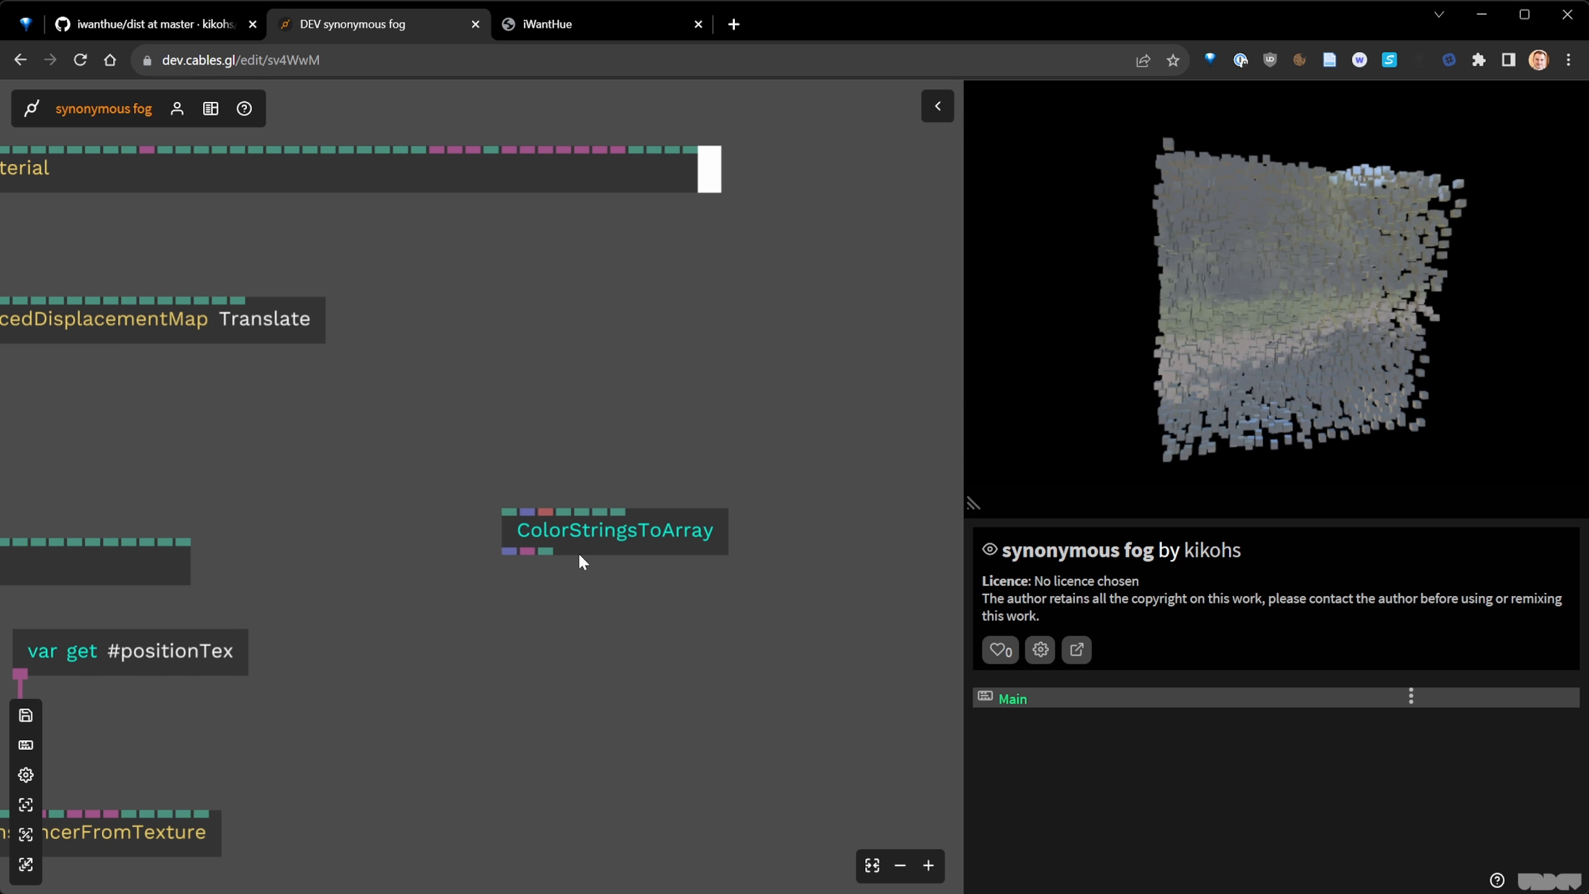
pyautogui.scroll(-1, 560, 623)
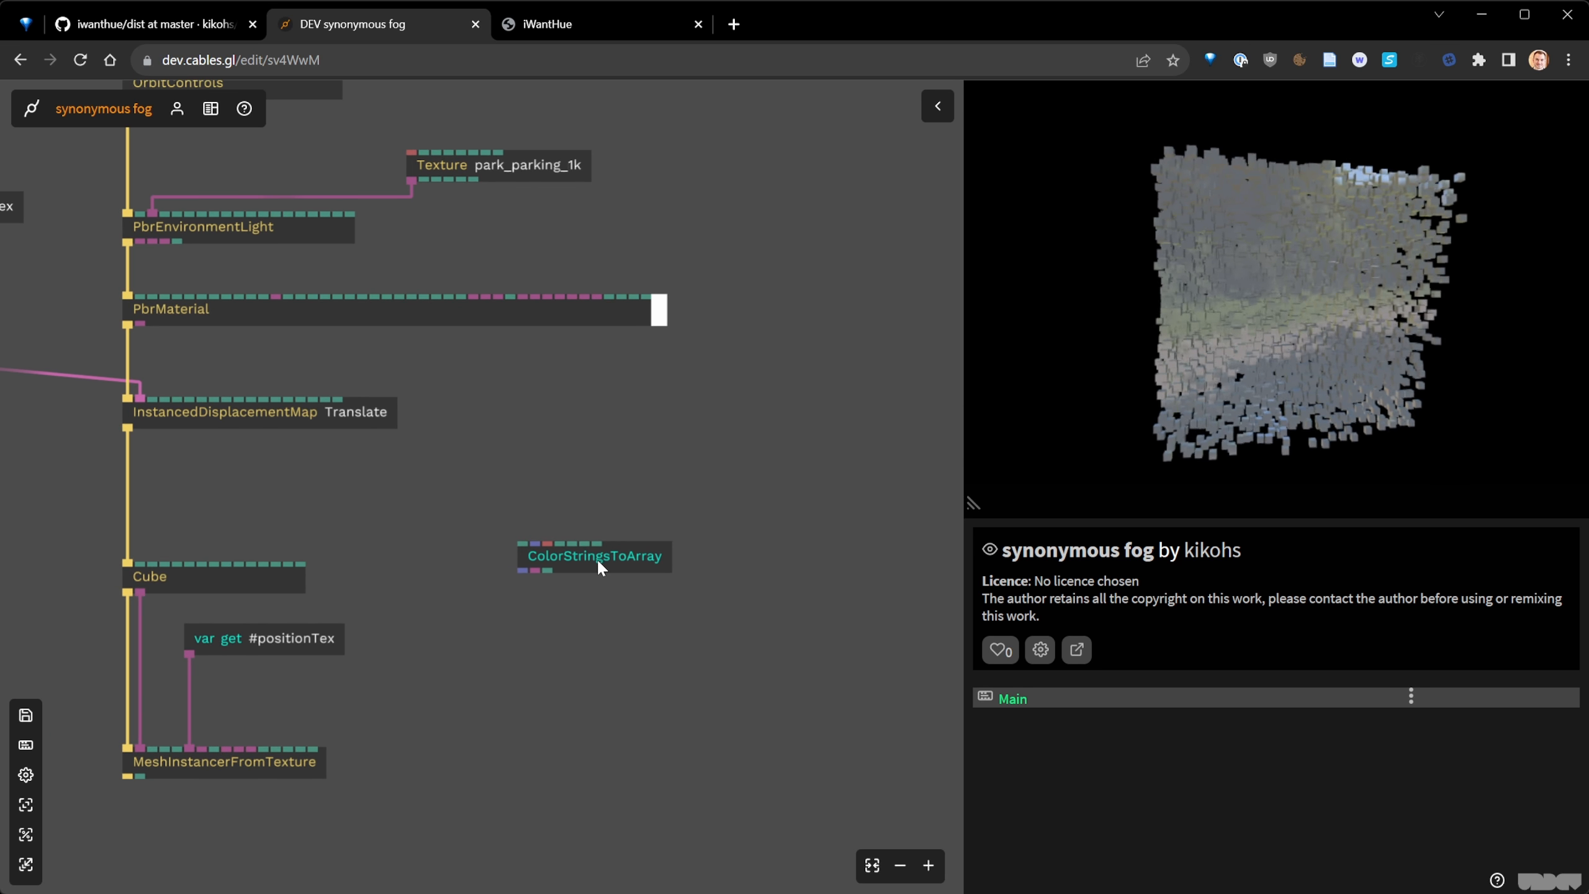
# - Switch to the iWantHue page and set the color space preset to Intense
pyautogui.click(540, 22)
pyautogui.scroll(8, 472, 470)
pyautogui.click(362, 458)
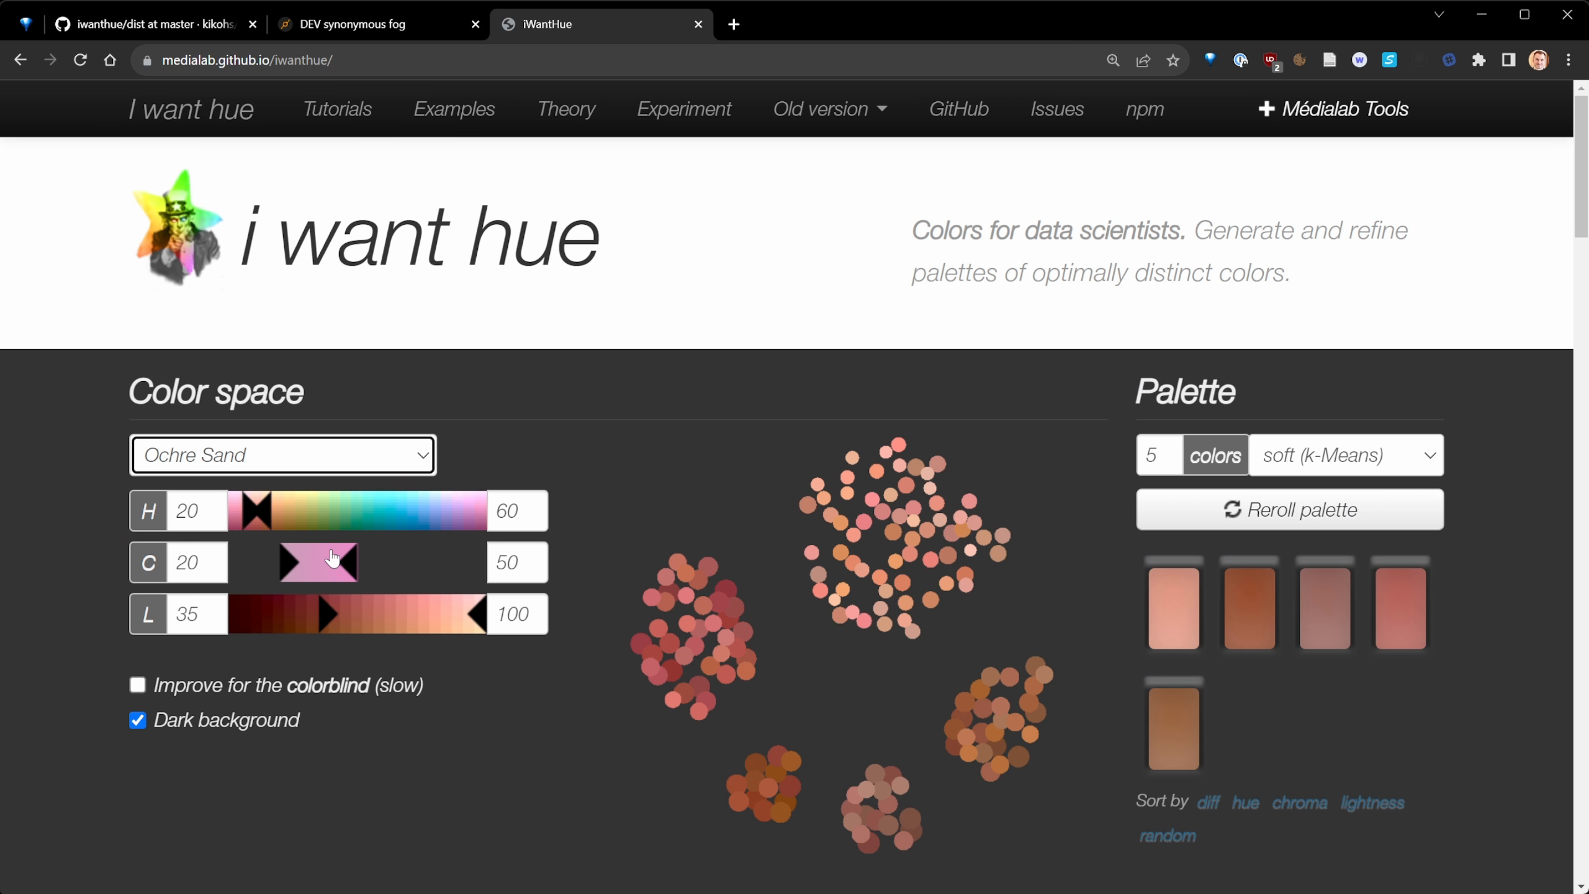
pyautogui.click(428, 455)
pyautogui.click(239, 747)
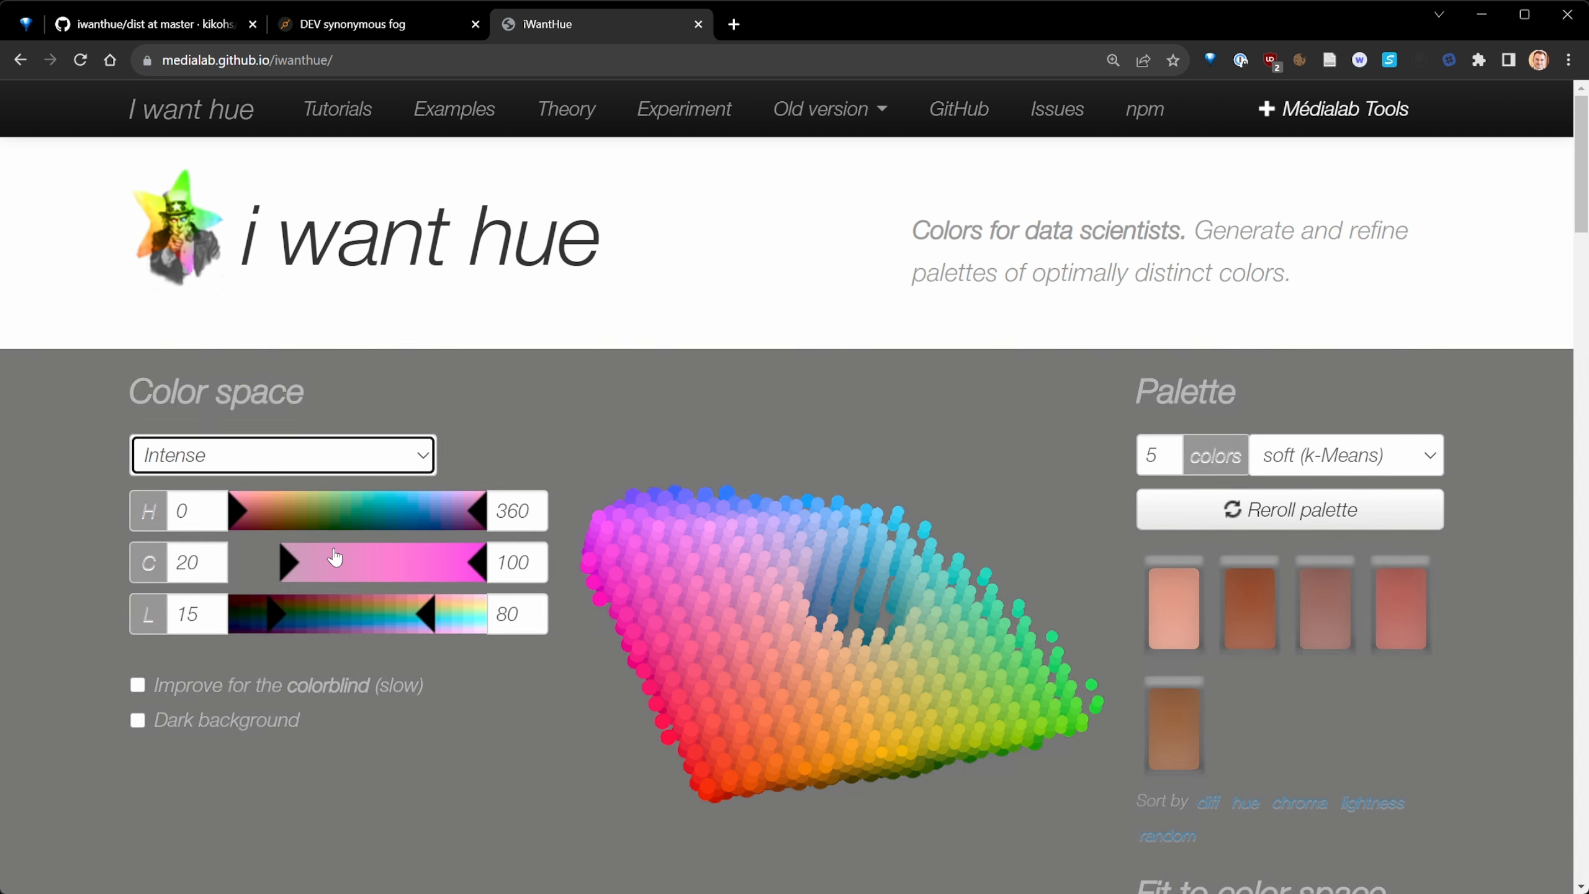
# - Reroll the five-color palette with the Intense preset and copy its HEX json list
pyautogui.click(1257, 509)
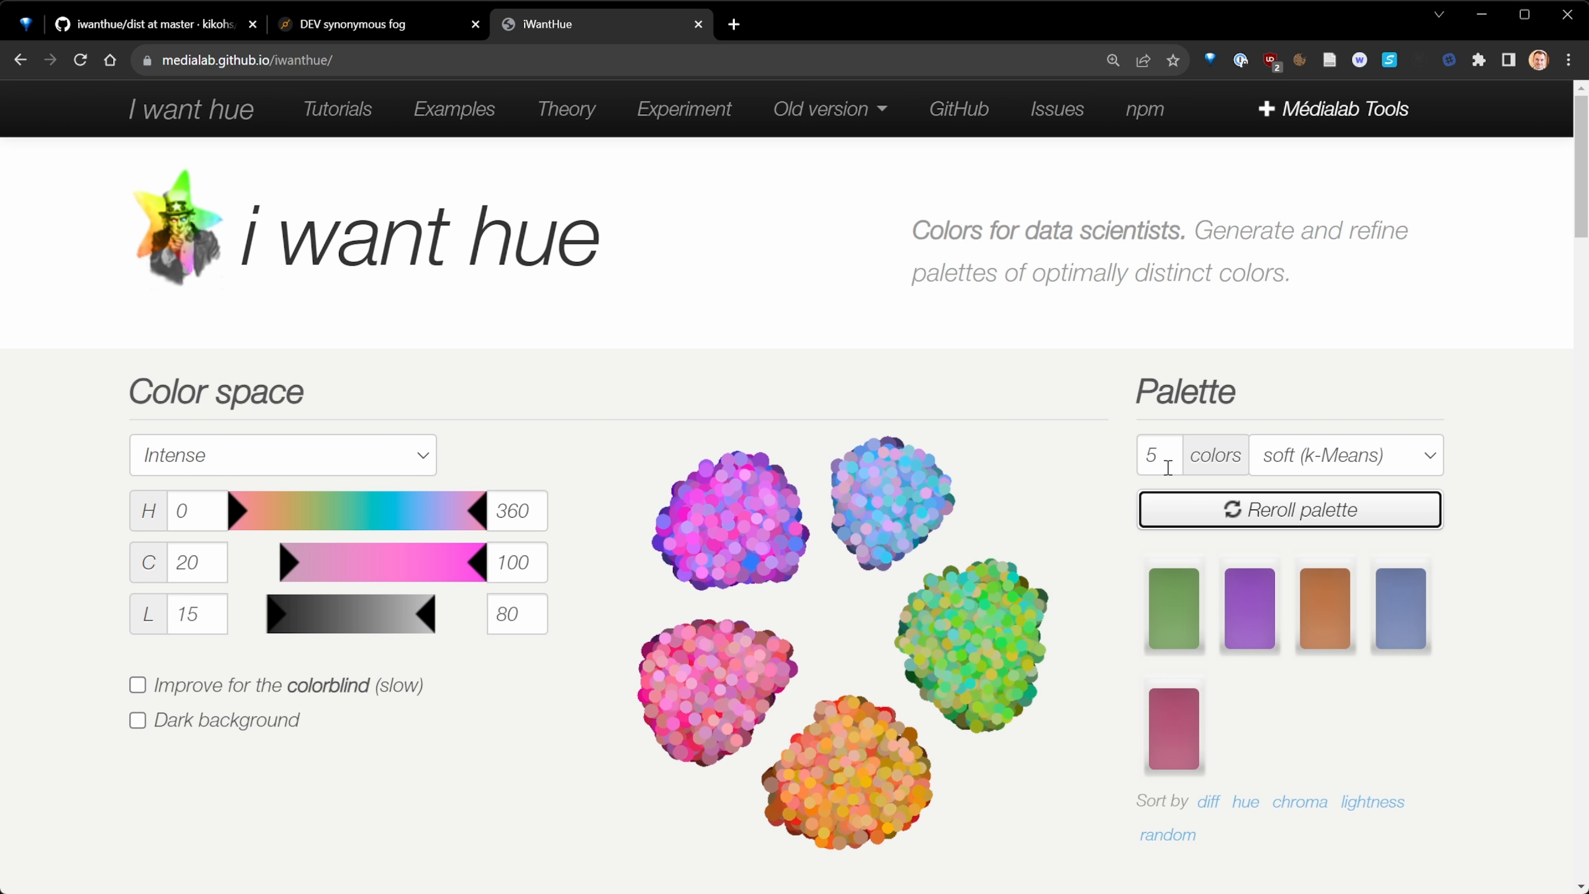
pyautogui.scroll(-5, 999, 539)
pyautogui.scroll(-4, 999, 540)
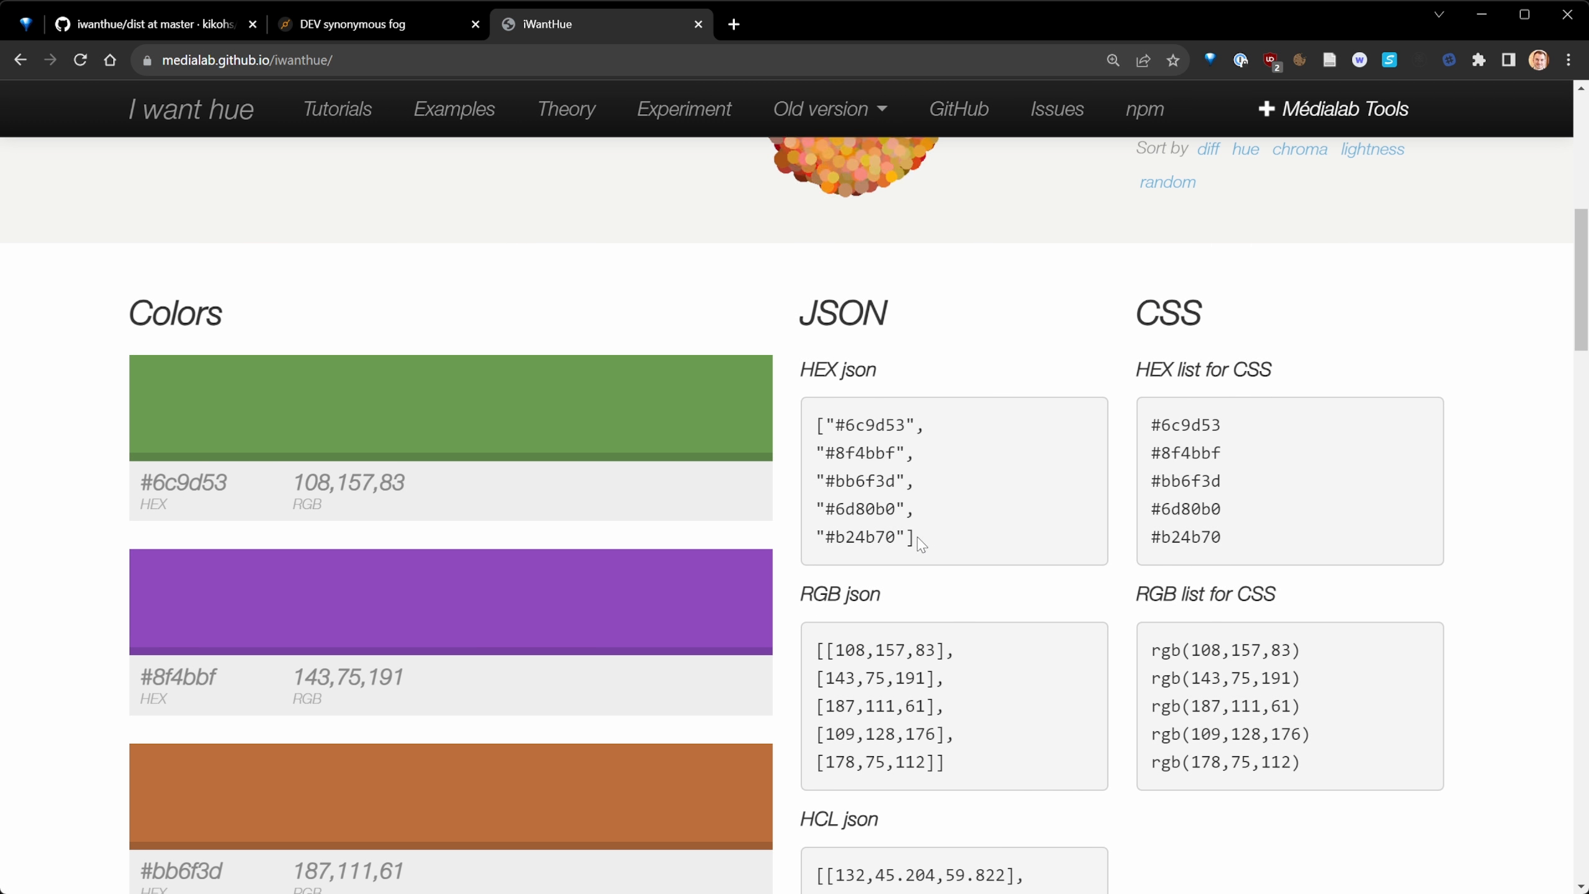
pyautogui.moveTo(929, 549); pyautogui.dragTo(819, 427)
pyautogui.hotkey('ctrl', 'c')
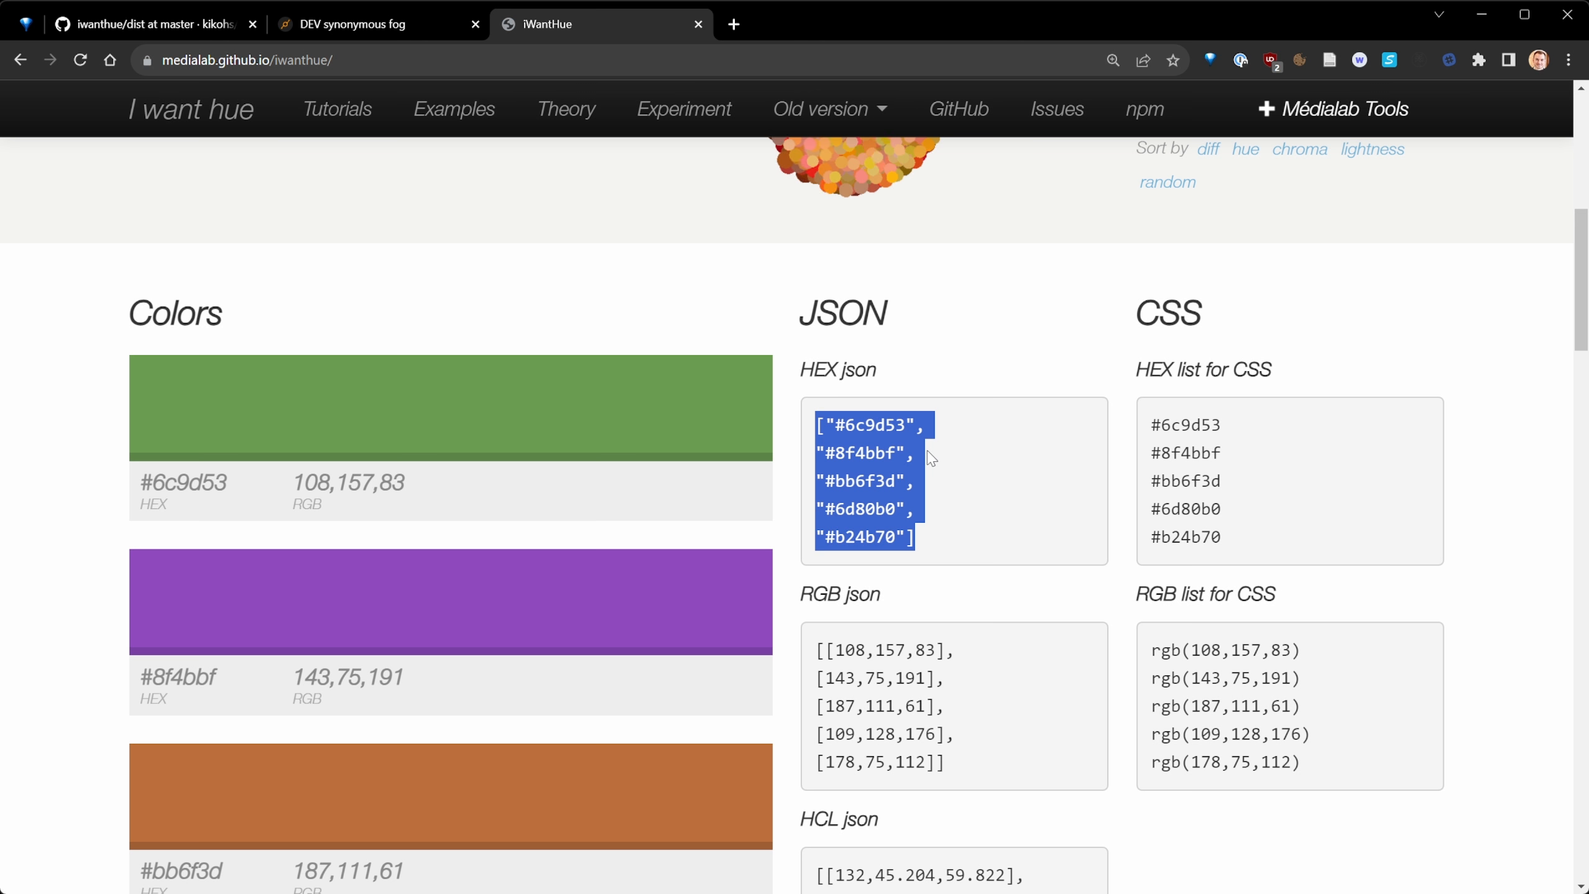
# - Switch to the cables patch and move the ColorStringsToArray op lower, beside the var get #positionTex op
pyautogui.click(327, 27)
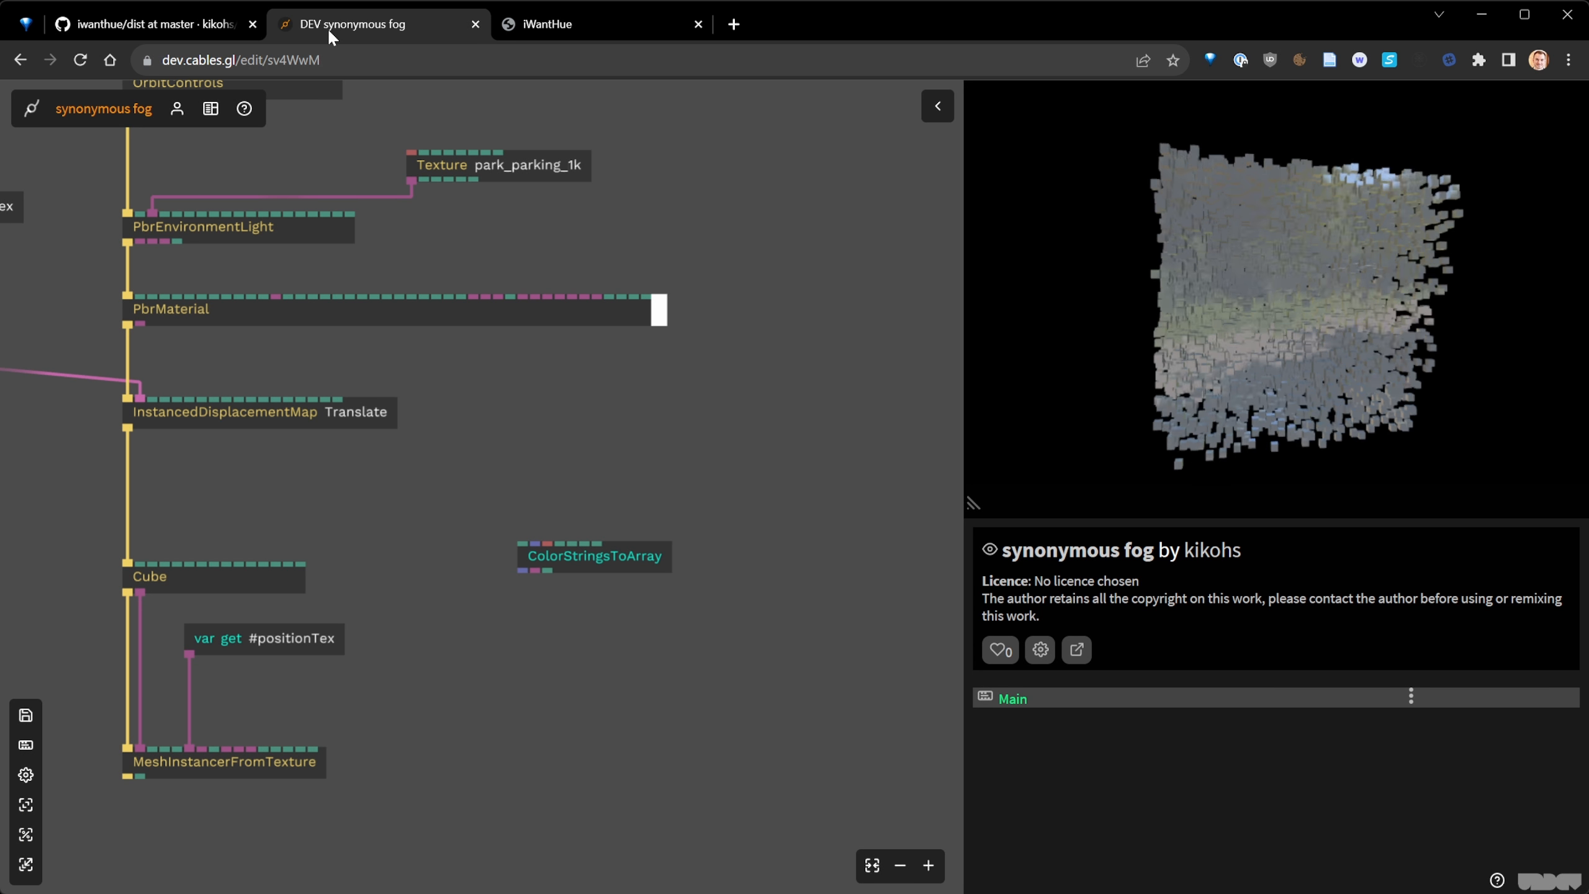
pyautogui.moveTo(603, 557); pyautogui.dragTo(665, 639)
# - Try a StringToArray op above ColorStringsToArray with the copied hex palette as its text, and discard the op
pyautogui.click(623, 474)
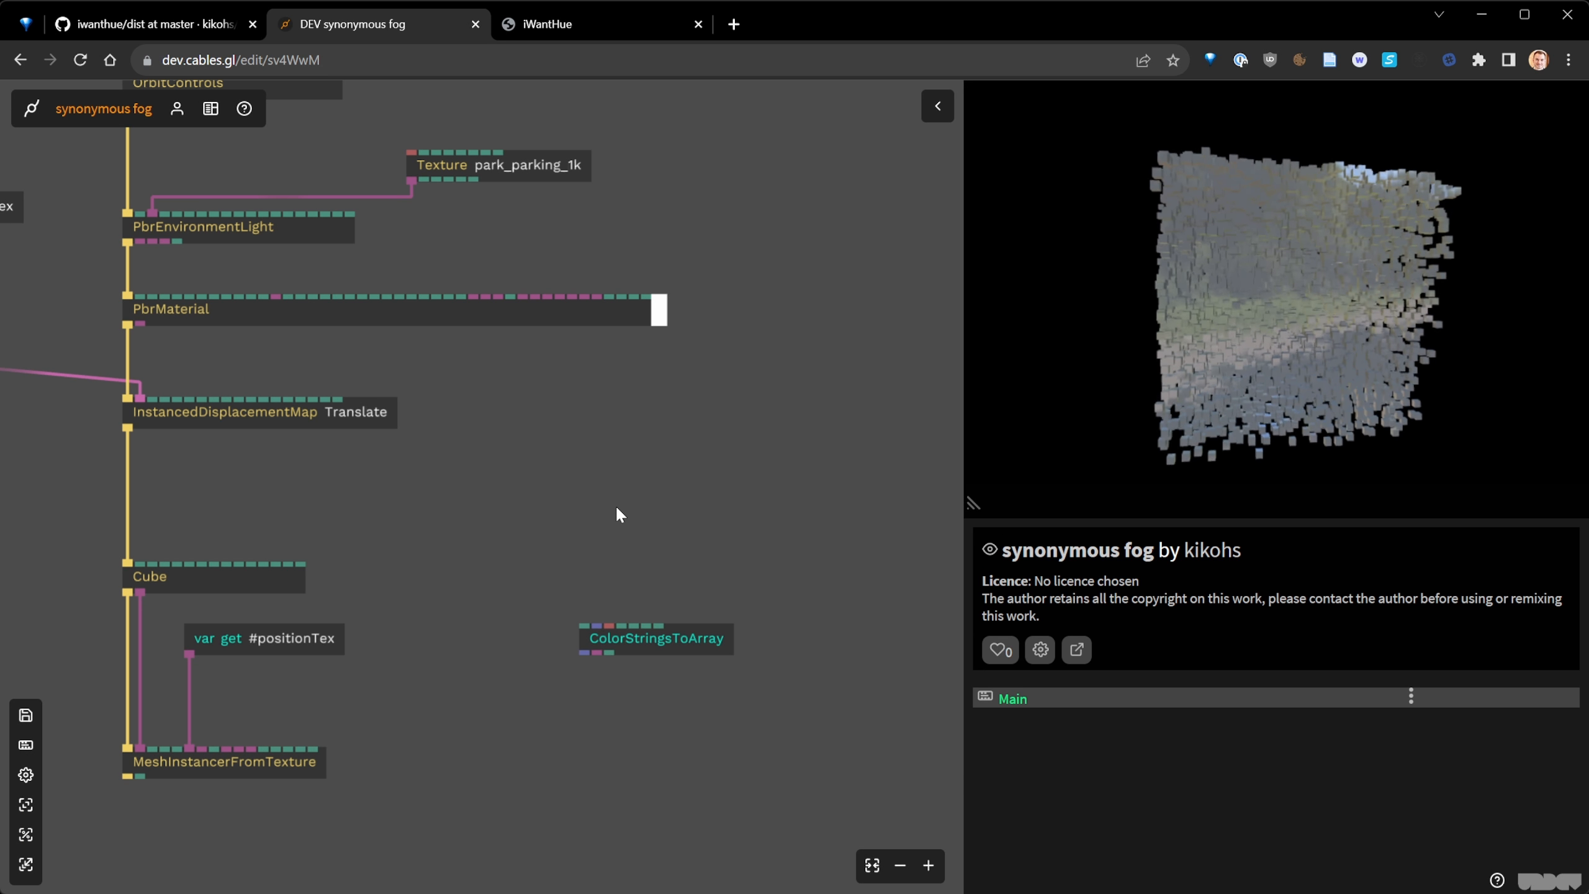
pyautogui.press('Escape')
pyautogui.write('stringto')
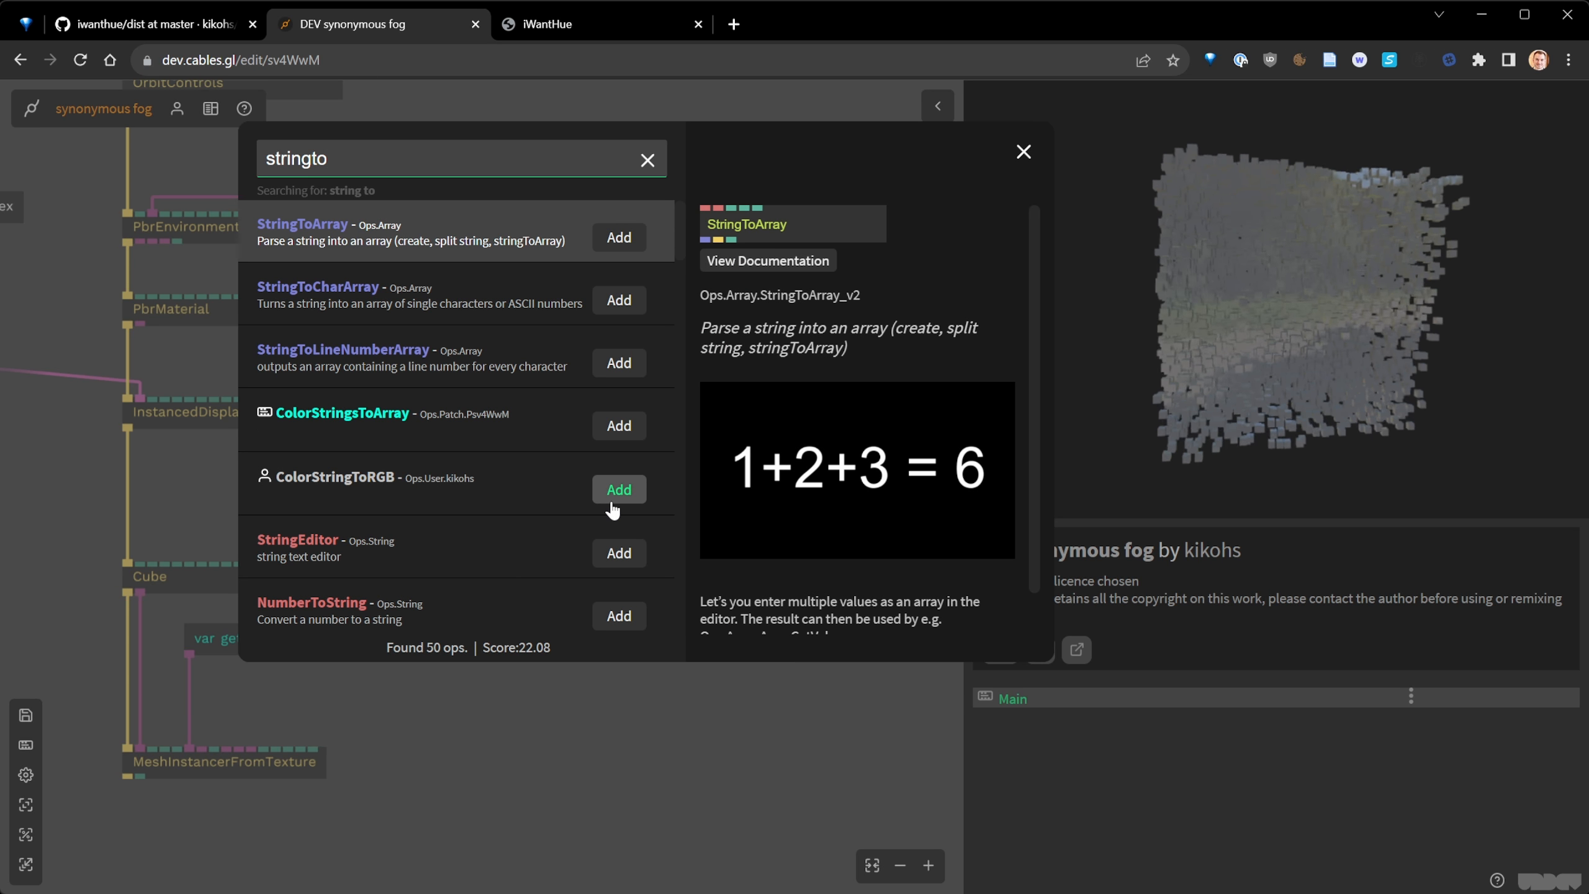
pyautogui.press('Return')
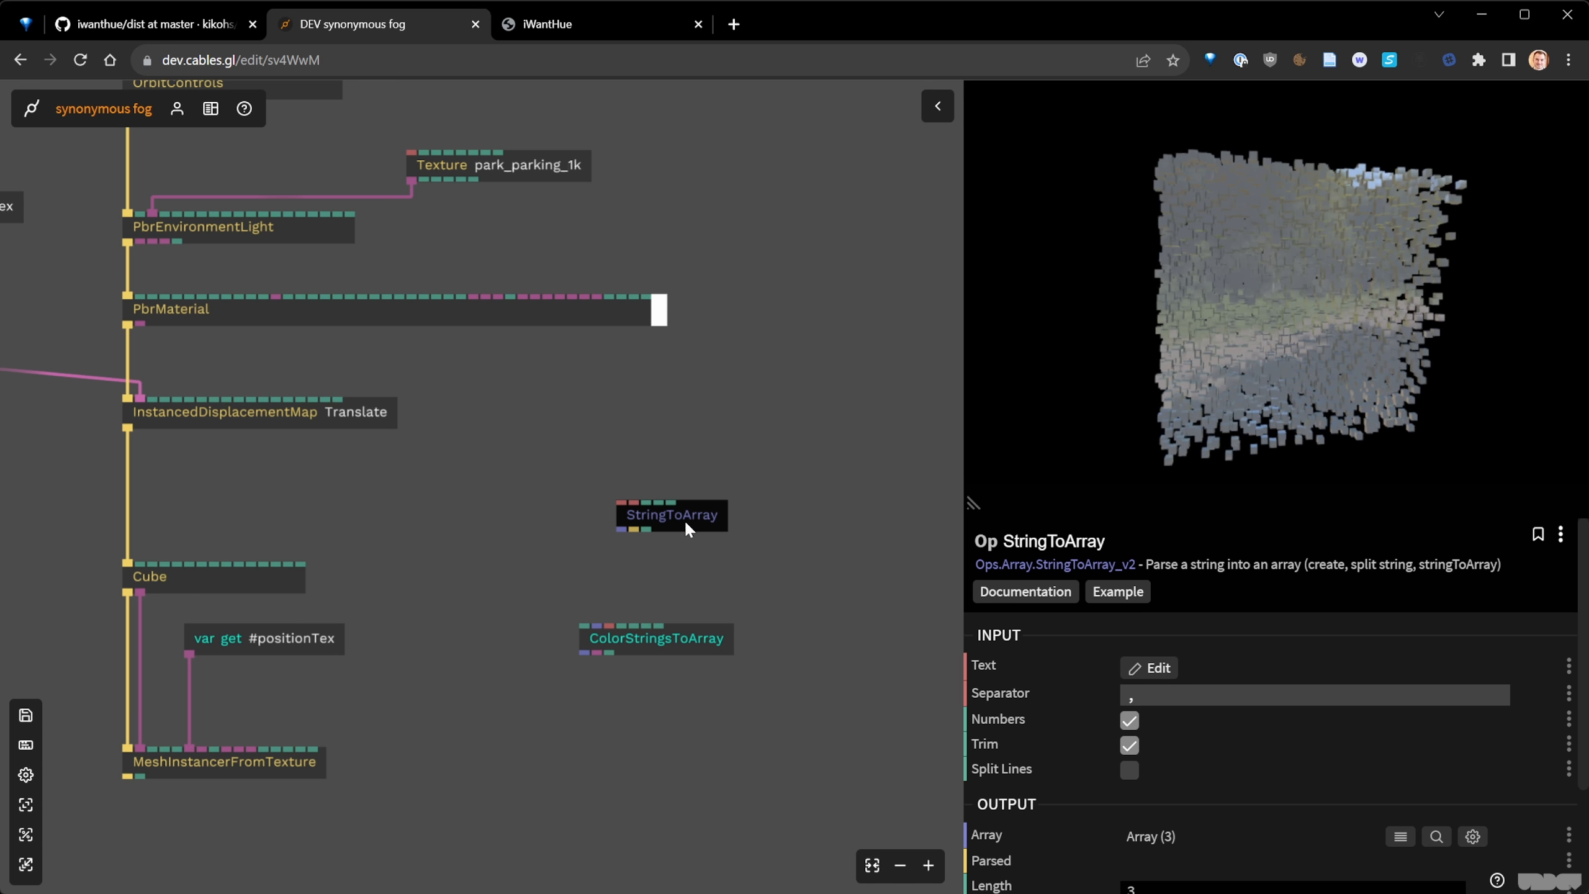
pyautogui.click(1151, 667)
pyautogui.hotkey('ctrl', 'a')
pyautogui.hotkey('ctrl', 'v')
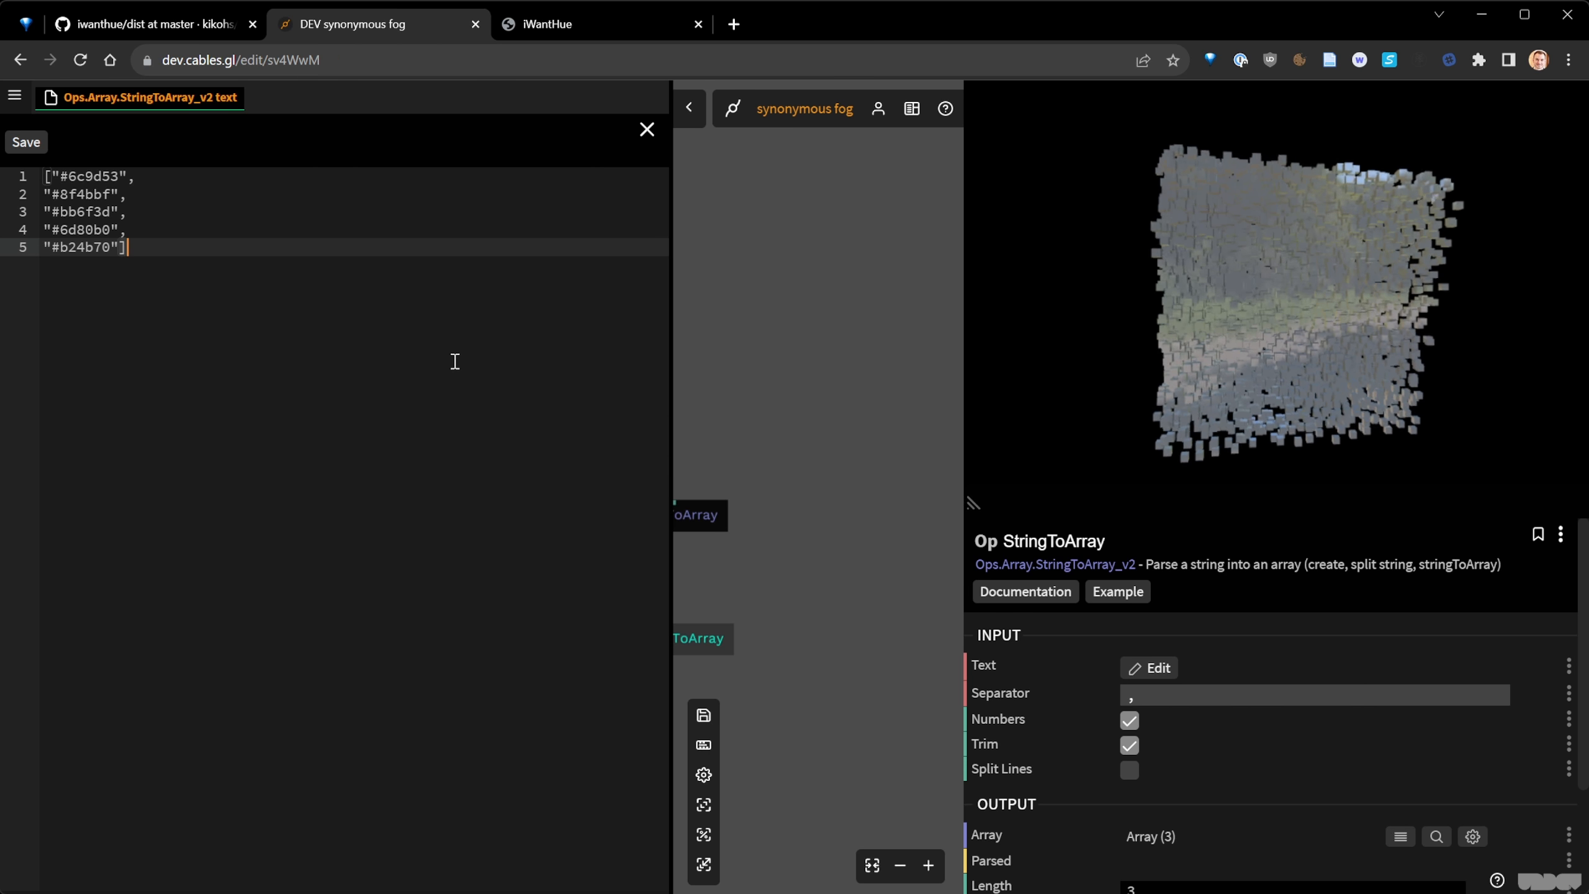
pyautogui.click(646, 129)
pyautogui.moveTo(455, 412); pyautogui.dragTo(672, 536)
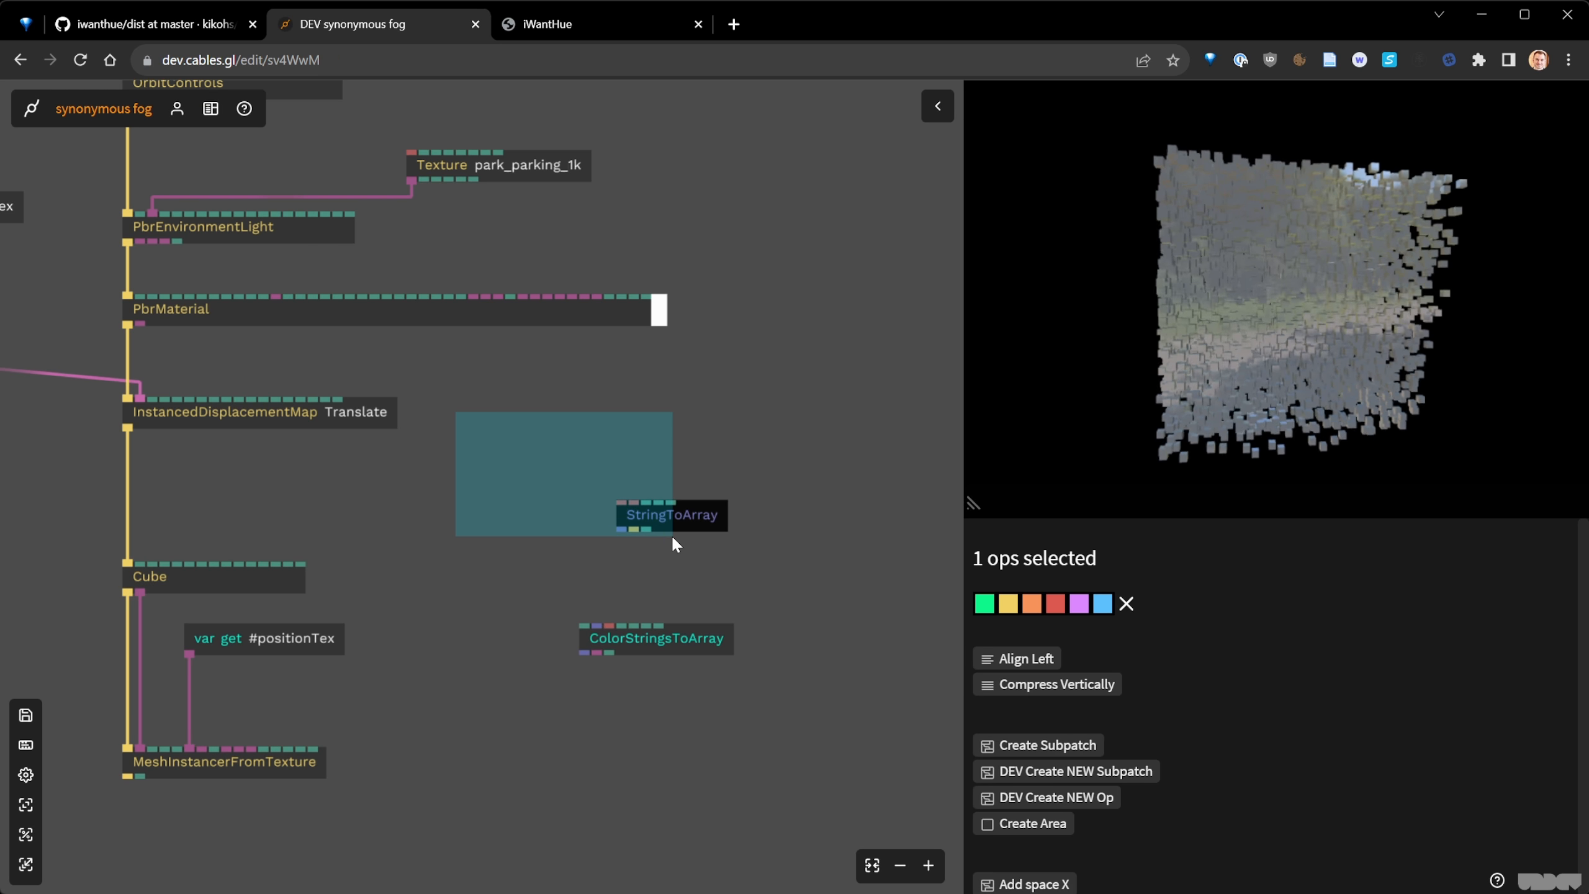
# - Add a ParseObject op above ColorStringsToArray and save the copied hex palette as its JSON String
pyautogui.doubleClick(672, 543)
pyautogui.write('parse')
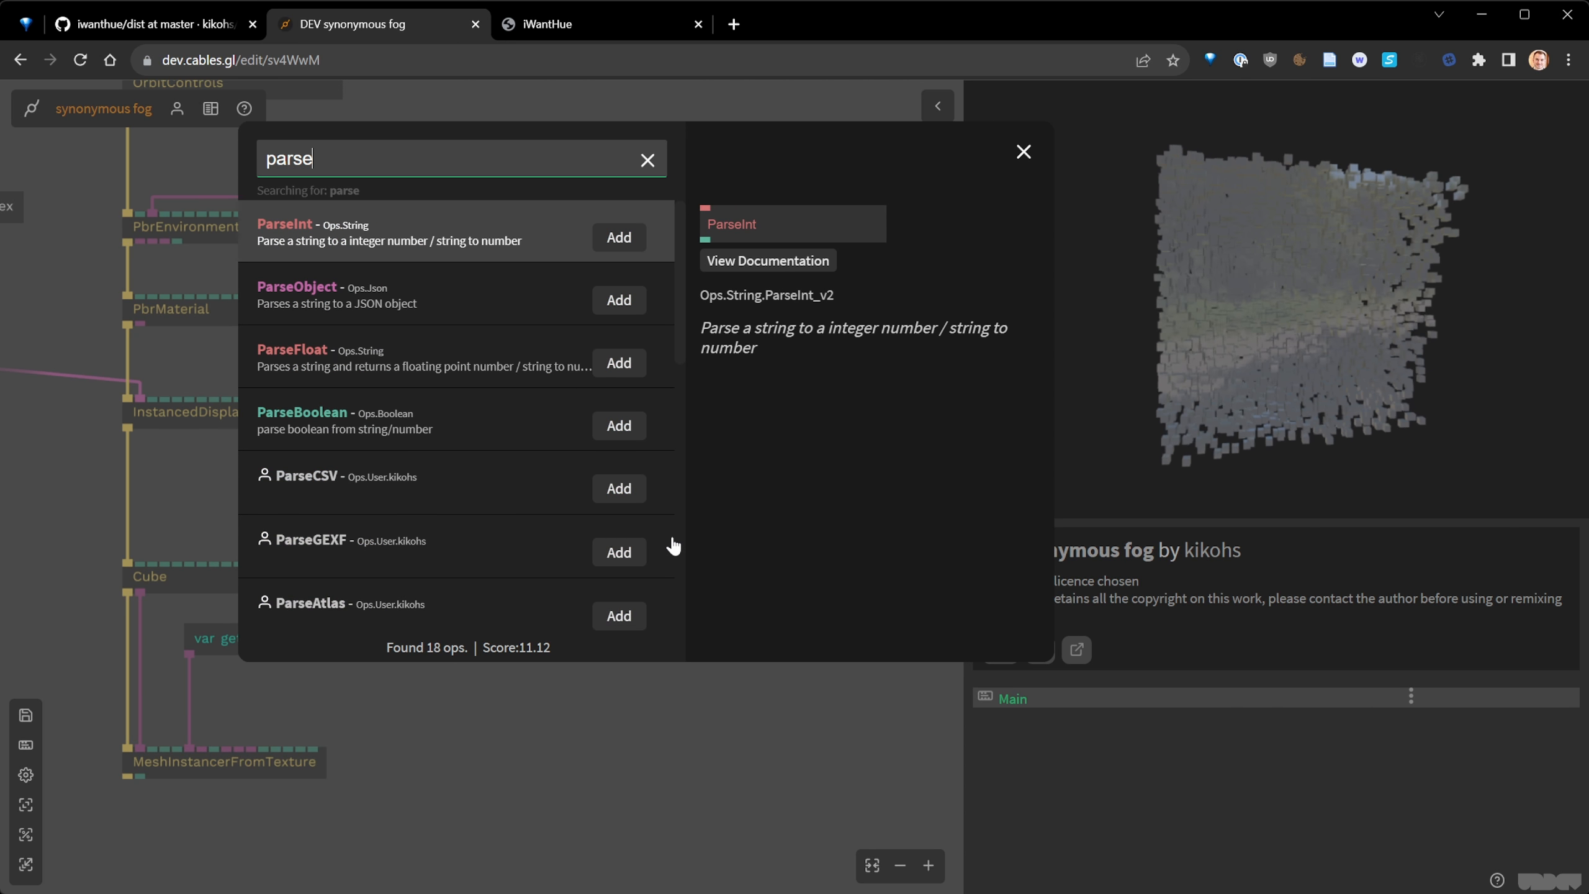
pyautogui.write('j')
pyautogui.press('Return')
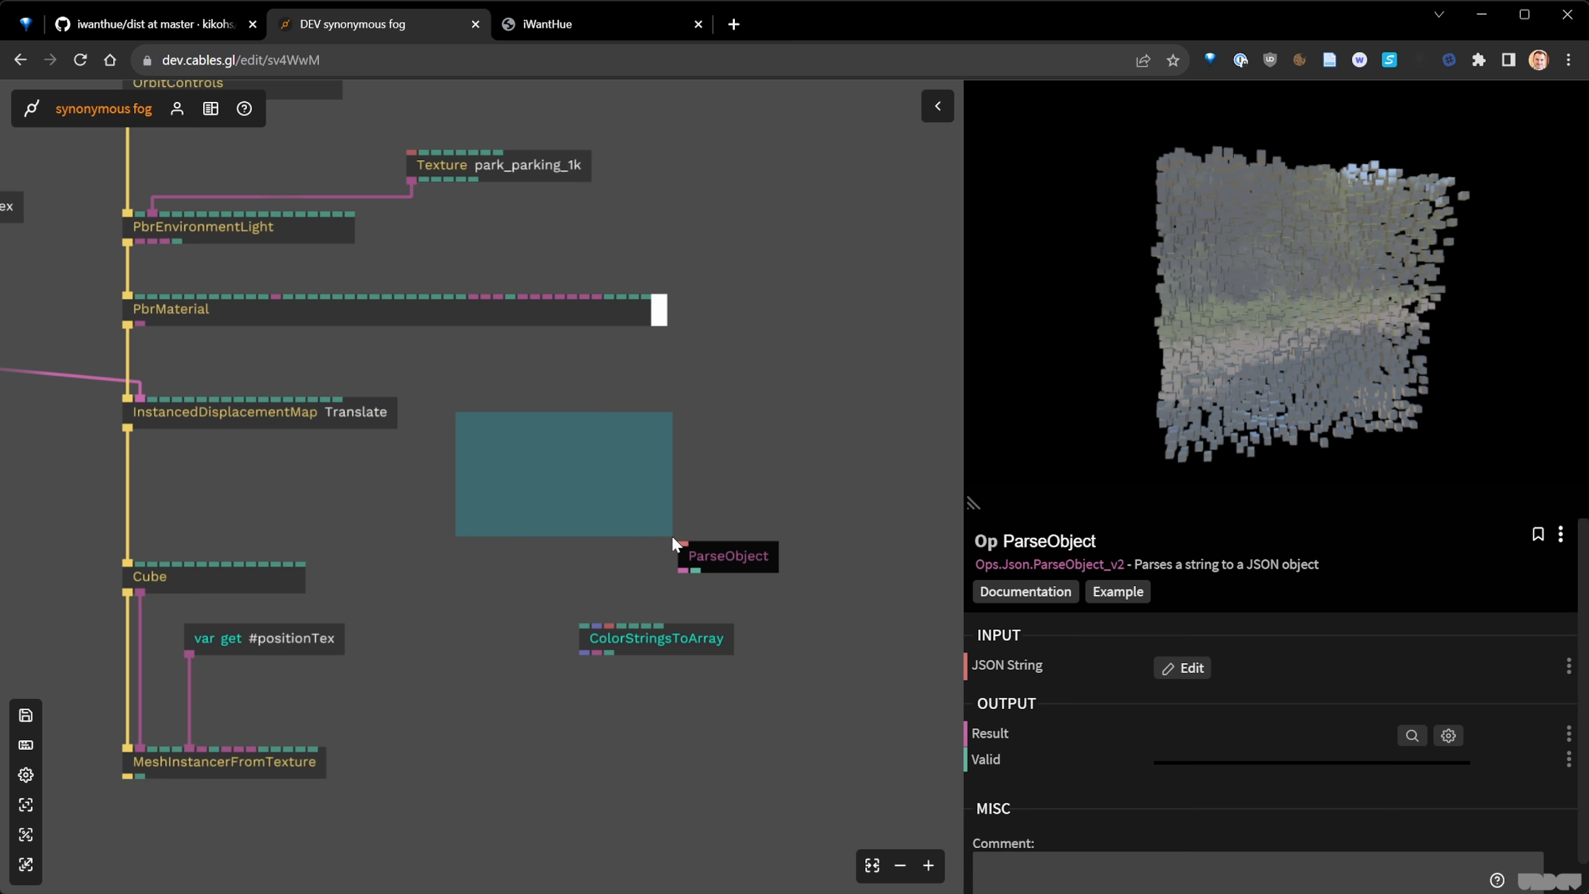
pyautogui.click(1183, 668)
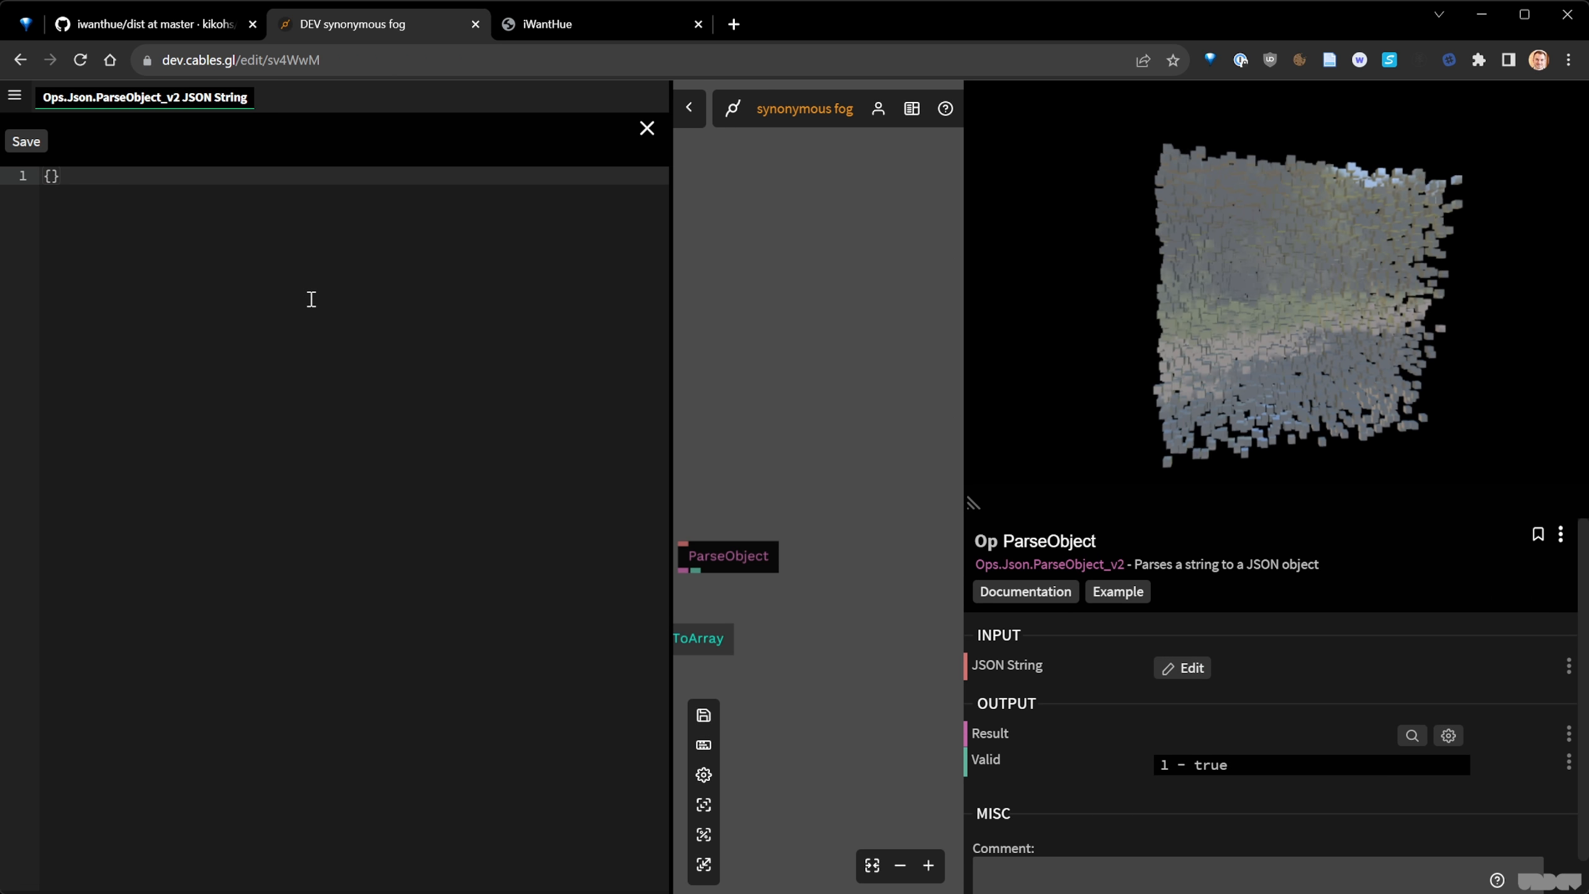
pyautogui.hotkey('ctrl', 'a')
pyautogui.hotkey('ctrl', 'v')
pyautogui.click(25, 141)
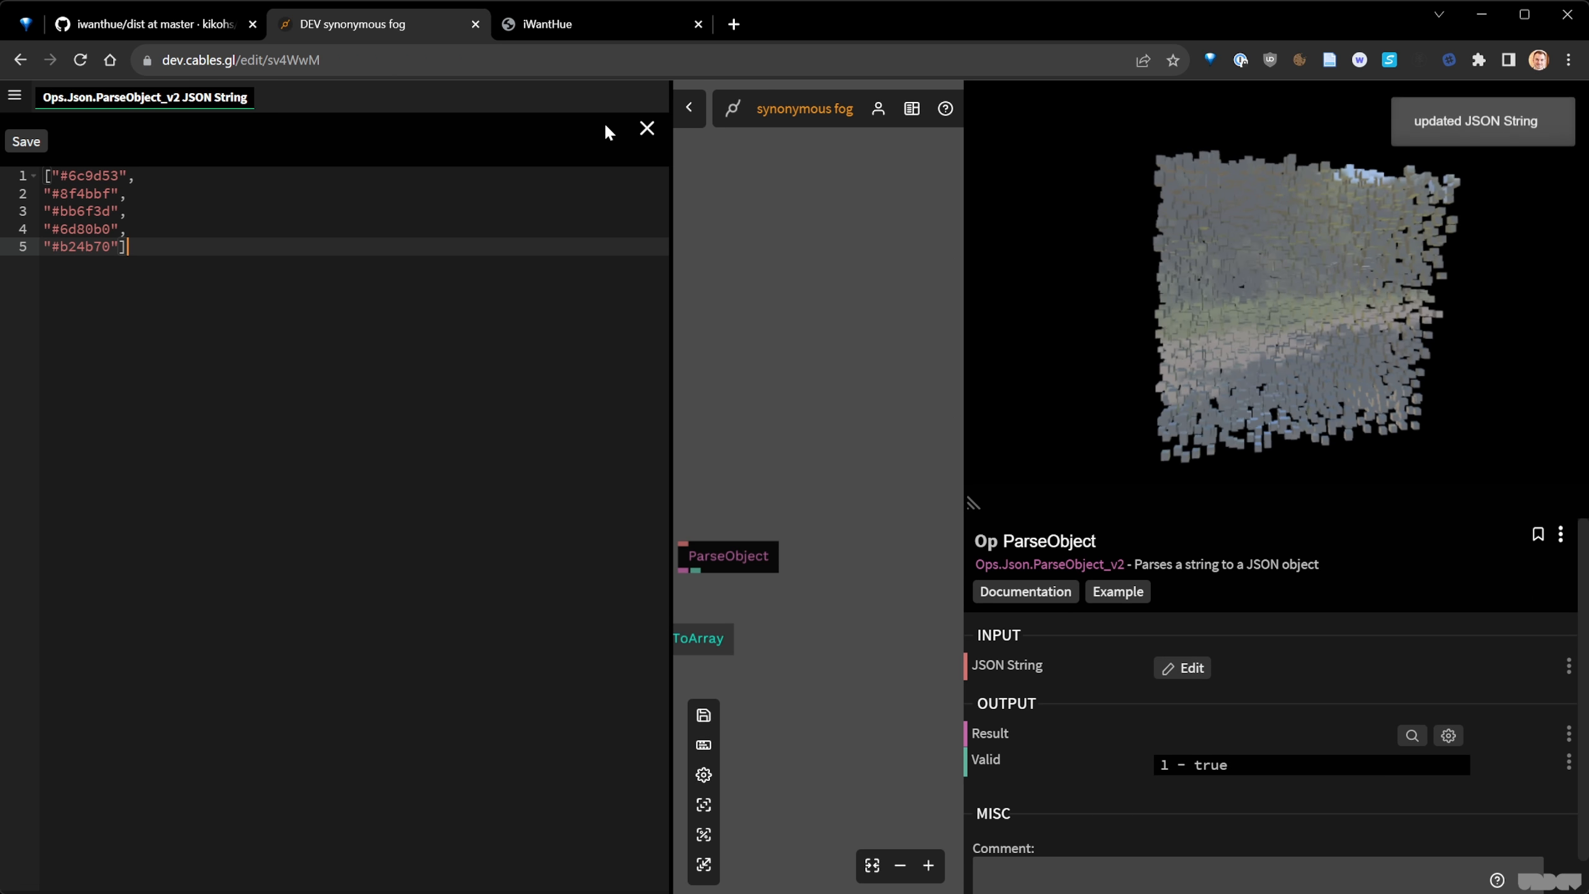
pyautogui.click(646, 127)
# - Attach a VizObject op to ParseObject's Result output and place it off to the right of the chain
pyautogui.scroll(3, 696, 504)
pyautogui.moveTo(741, 507); pyautogui.dragTo(637, 494)
pyautogui.click(761, 292)
pyautogui.moveTo(584, 585); pyautogui.dragTo(424, 368)
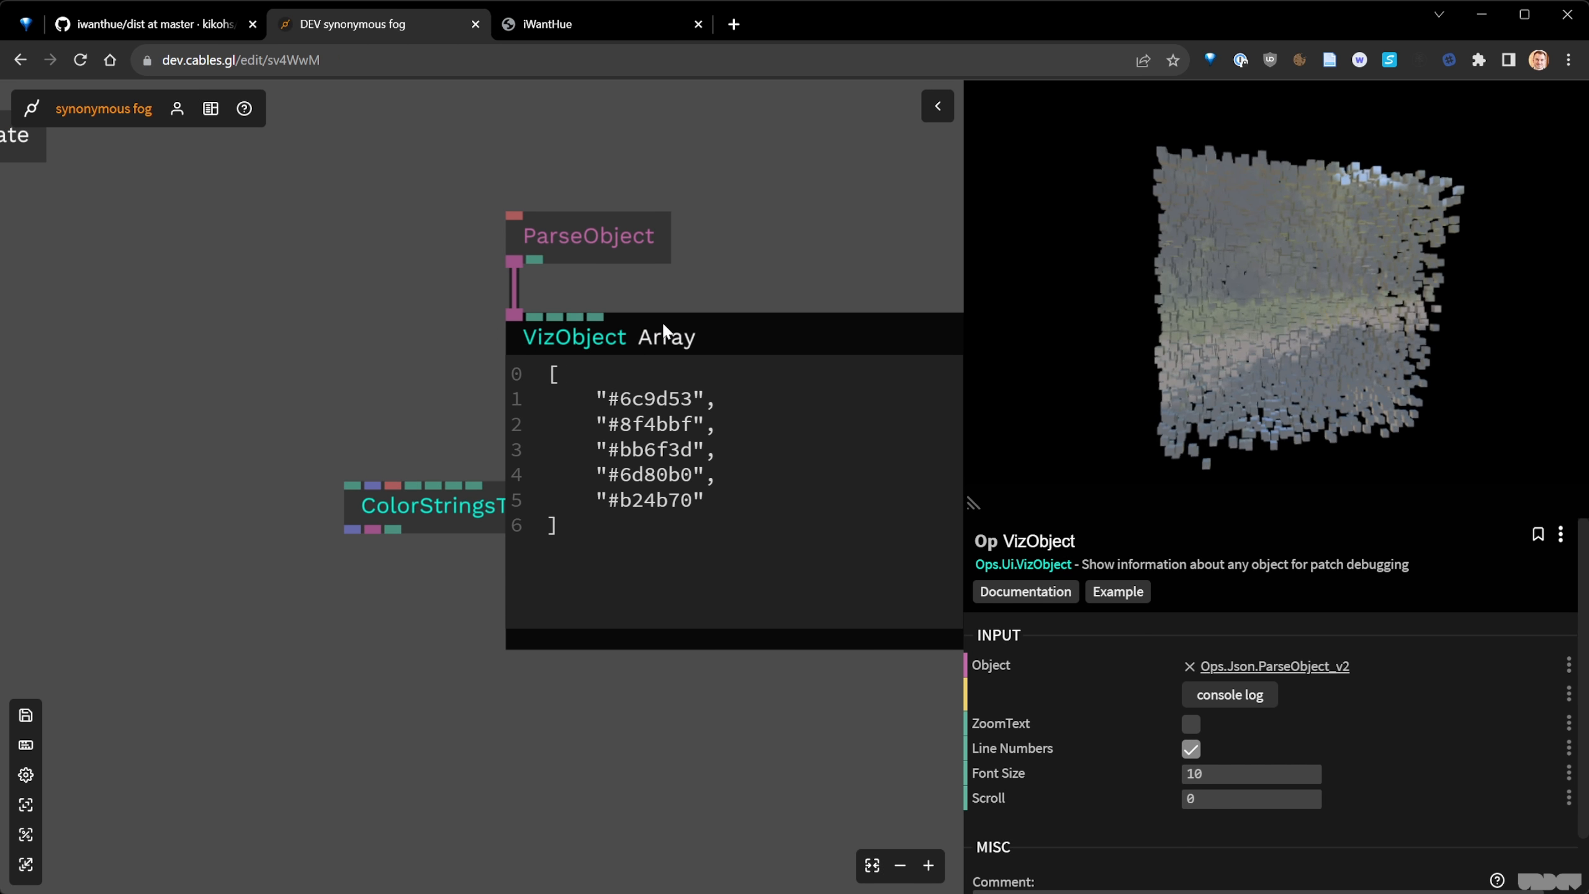
pyautogui.moveTo(662, 328); pyautogui.dragTo(845, 331)
pyautogui.click(661, 351)
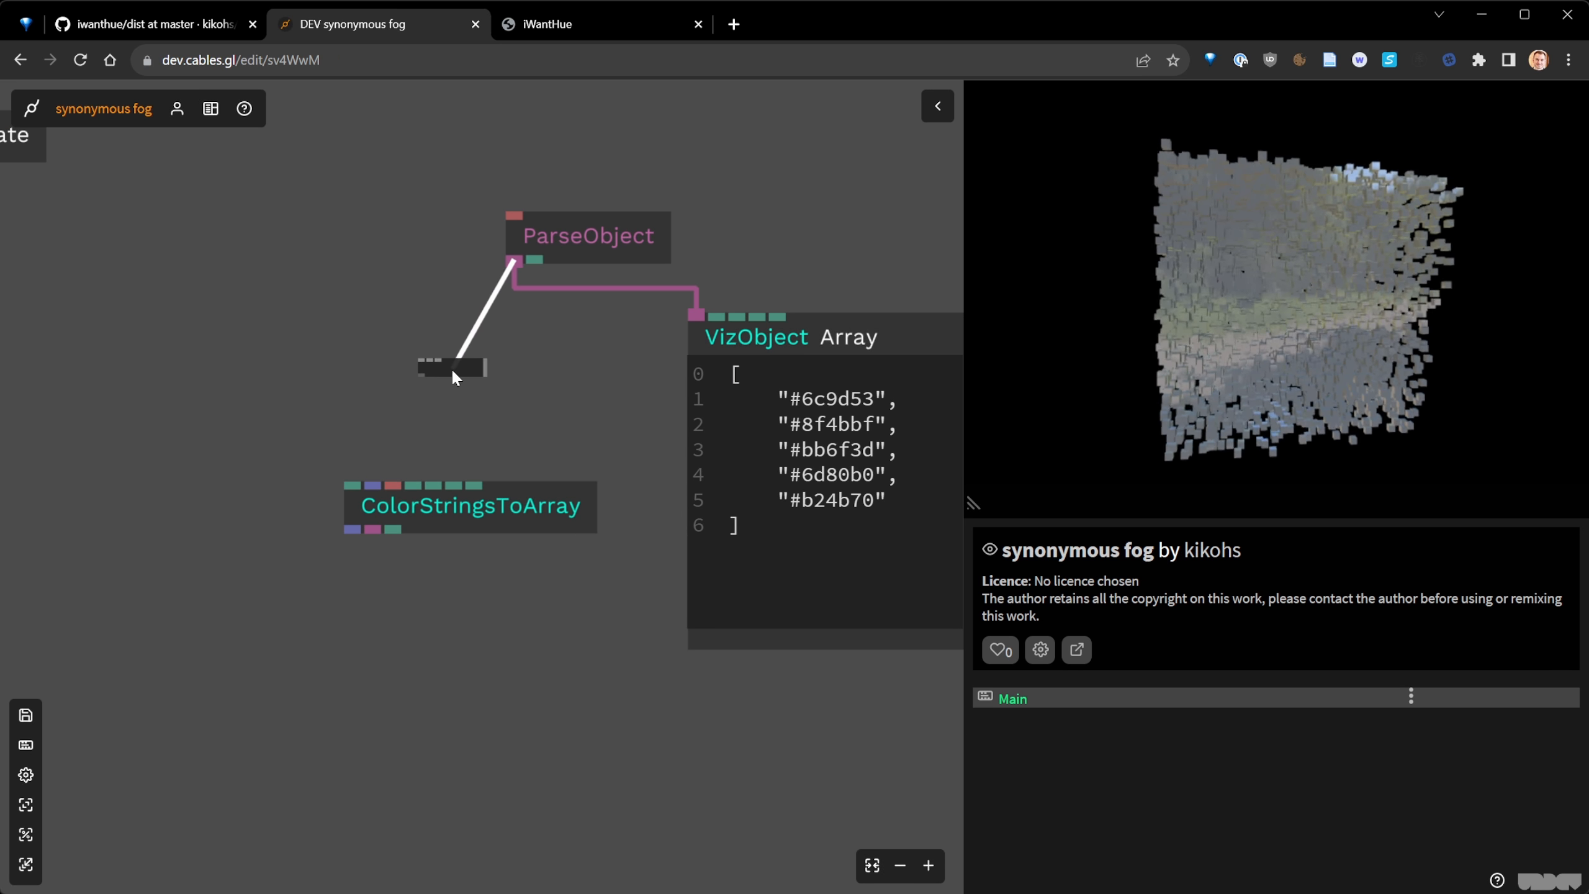
# - Add an ObjectToArray op on ParseObject's Result and connect its array output to the Hex Strings input of ColorStringsToArray
pyautogui.moveTo(452, 371); pyautogui.dragTo(453, 376)
pyautogui.write('objectto')
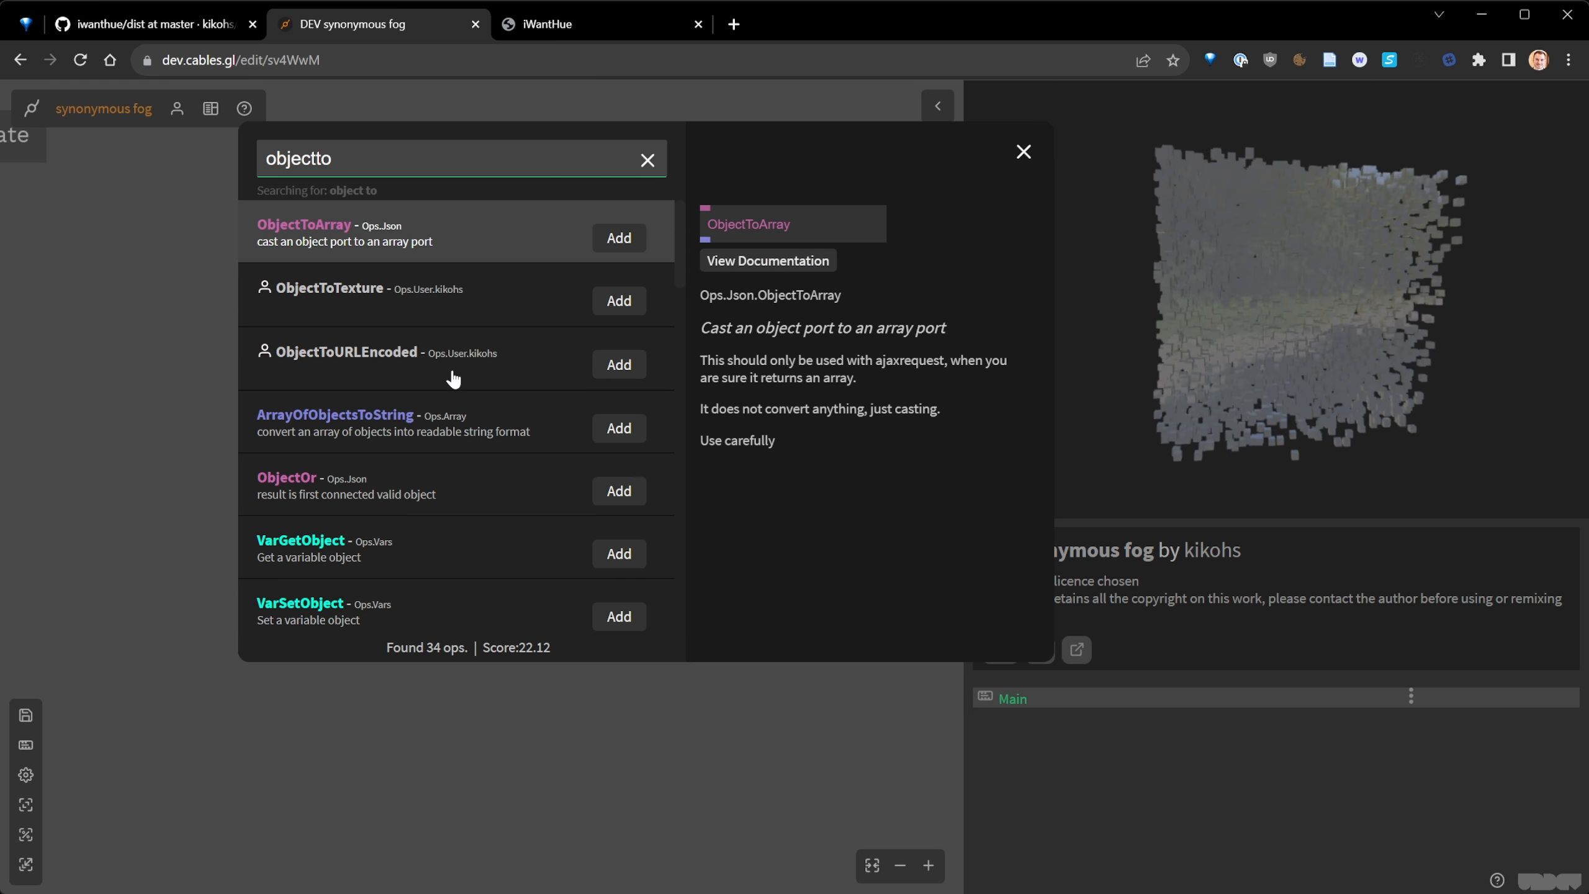
pyautogui.press('Return')
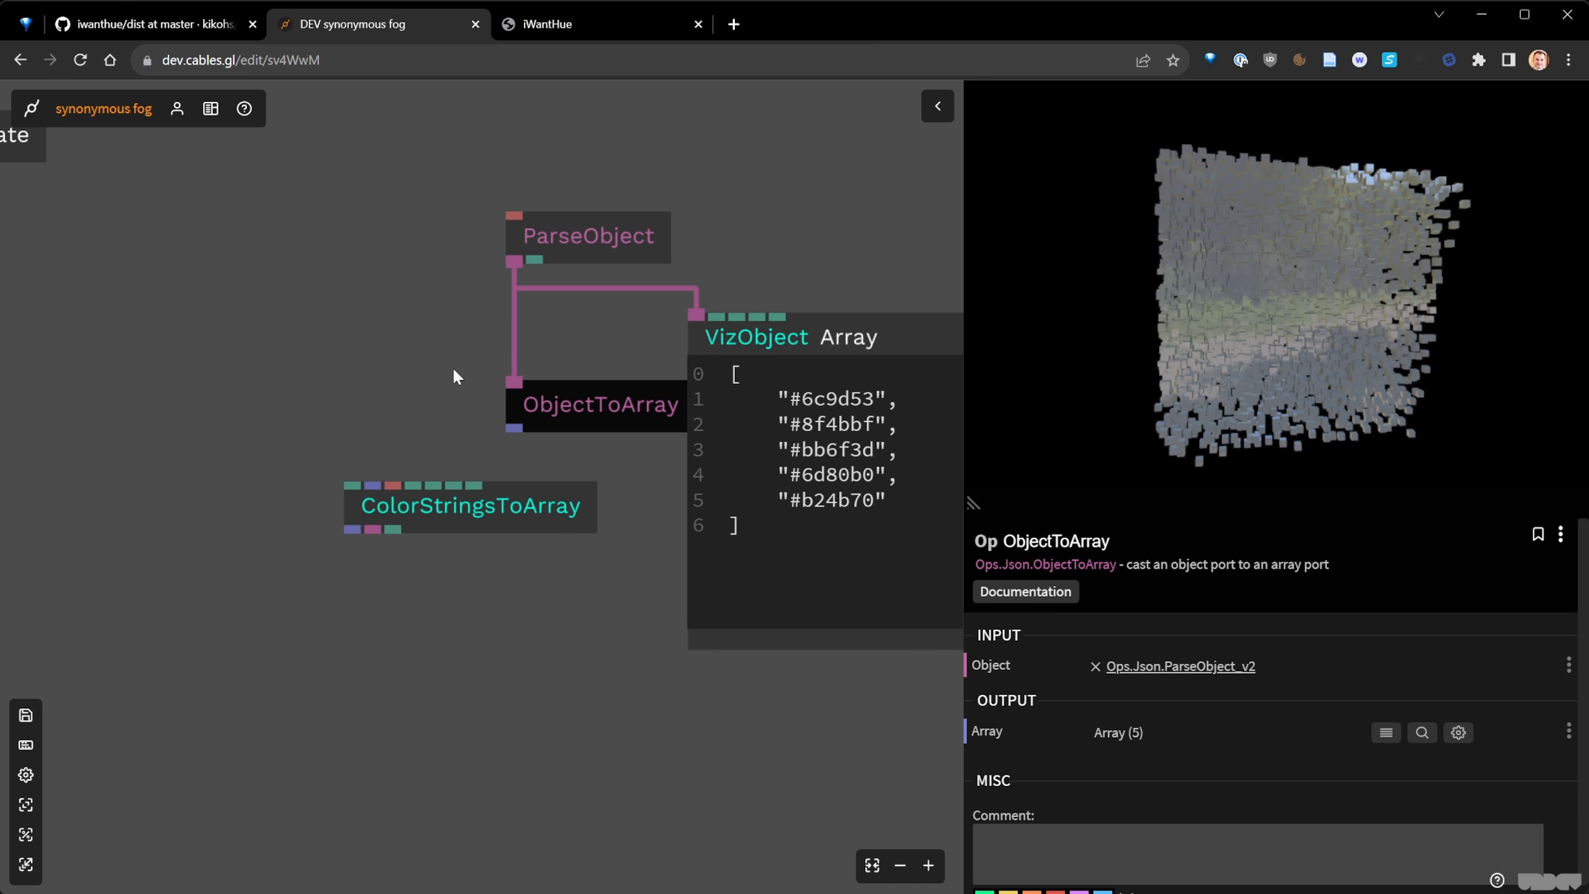
pyautogui.moveTo(831, 355); pyautogui.dragTo(863, 337)
pyautogui.moveTo(529, 501); pyautogui.dragTo(569, 567)
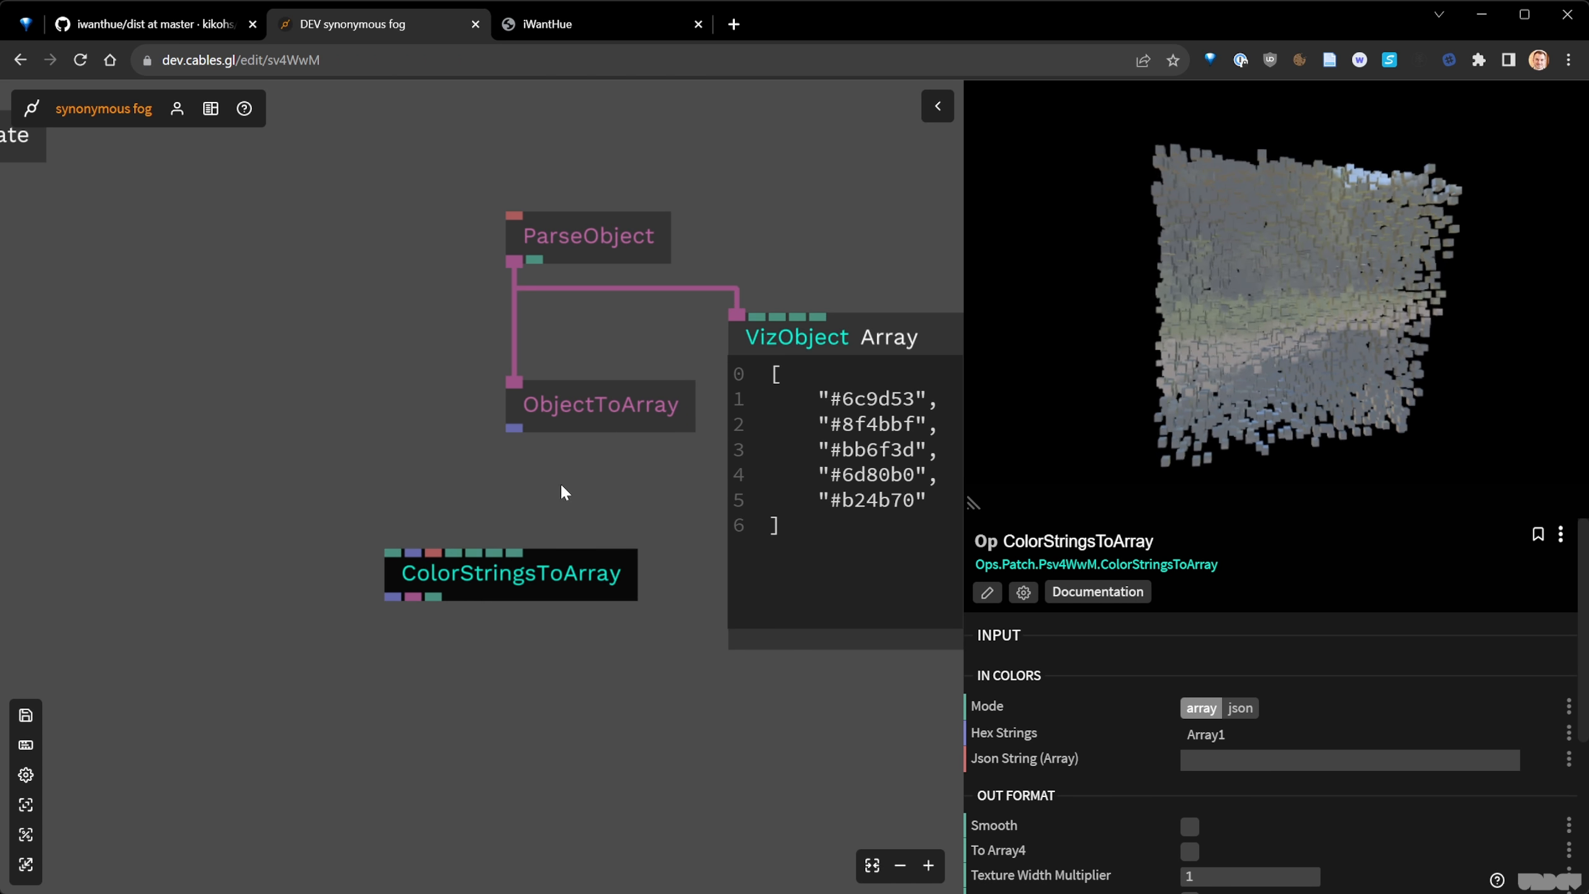
pyautogui.moveTo(511, 430); pyautogui.dragTo(413, 557)
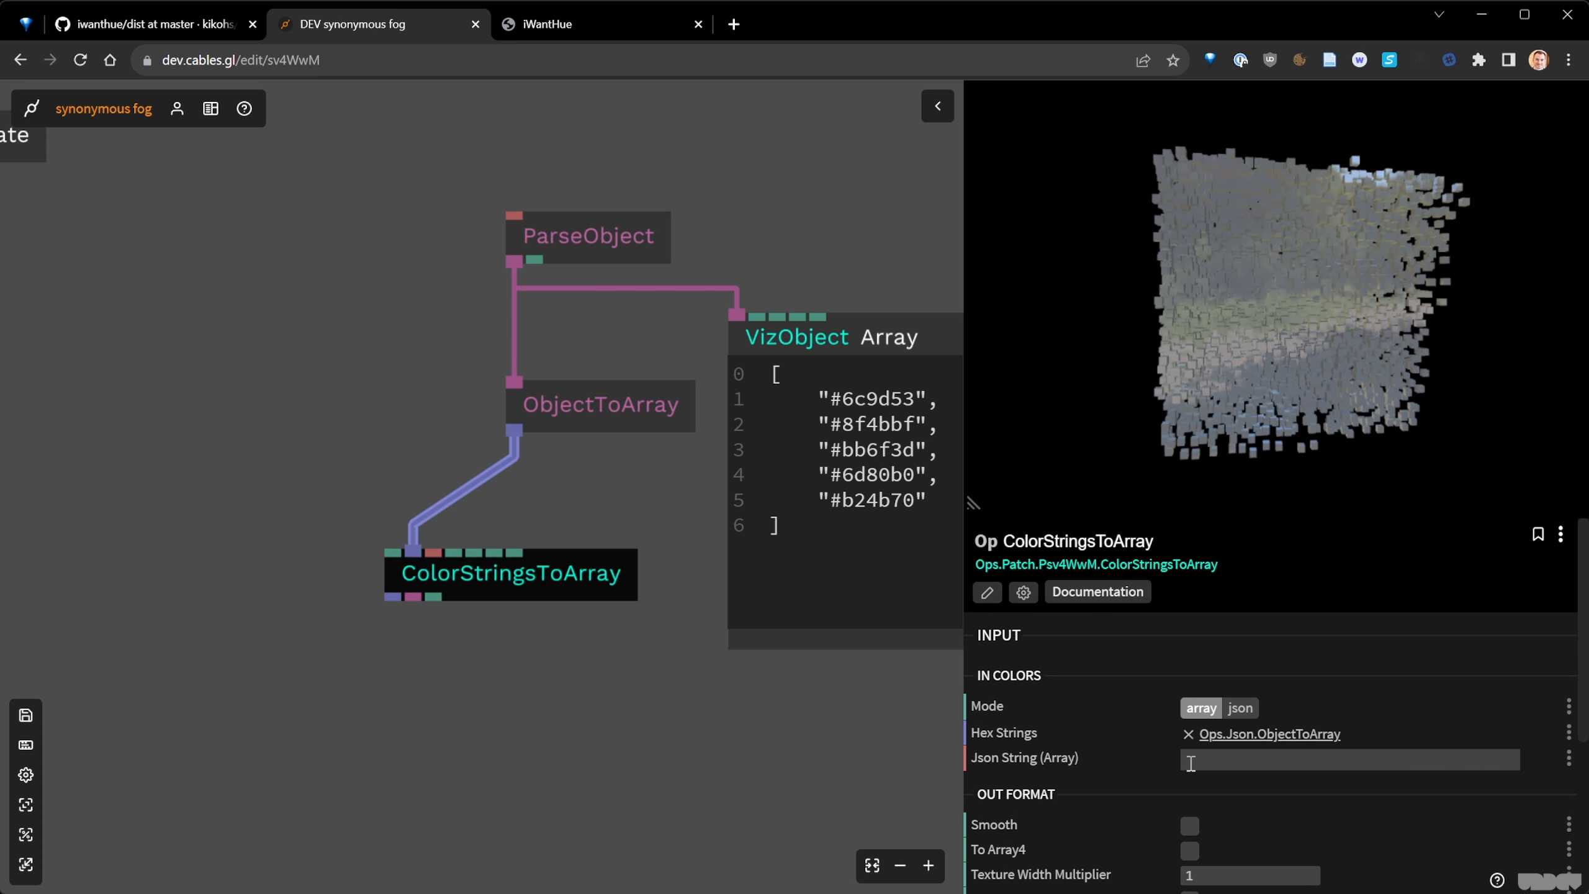
# - Attach a VizArrayTable op to the Color Array output of ColorStringsToArray and place it below to inspect the values
pyautogui.moveTo(809, 639); pyautogui.dragTo(659, 677)
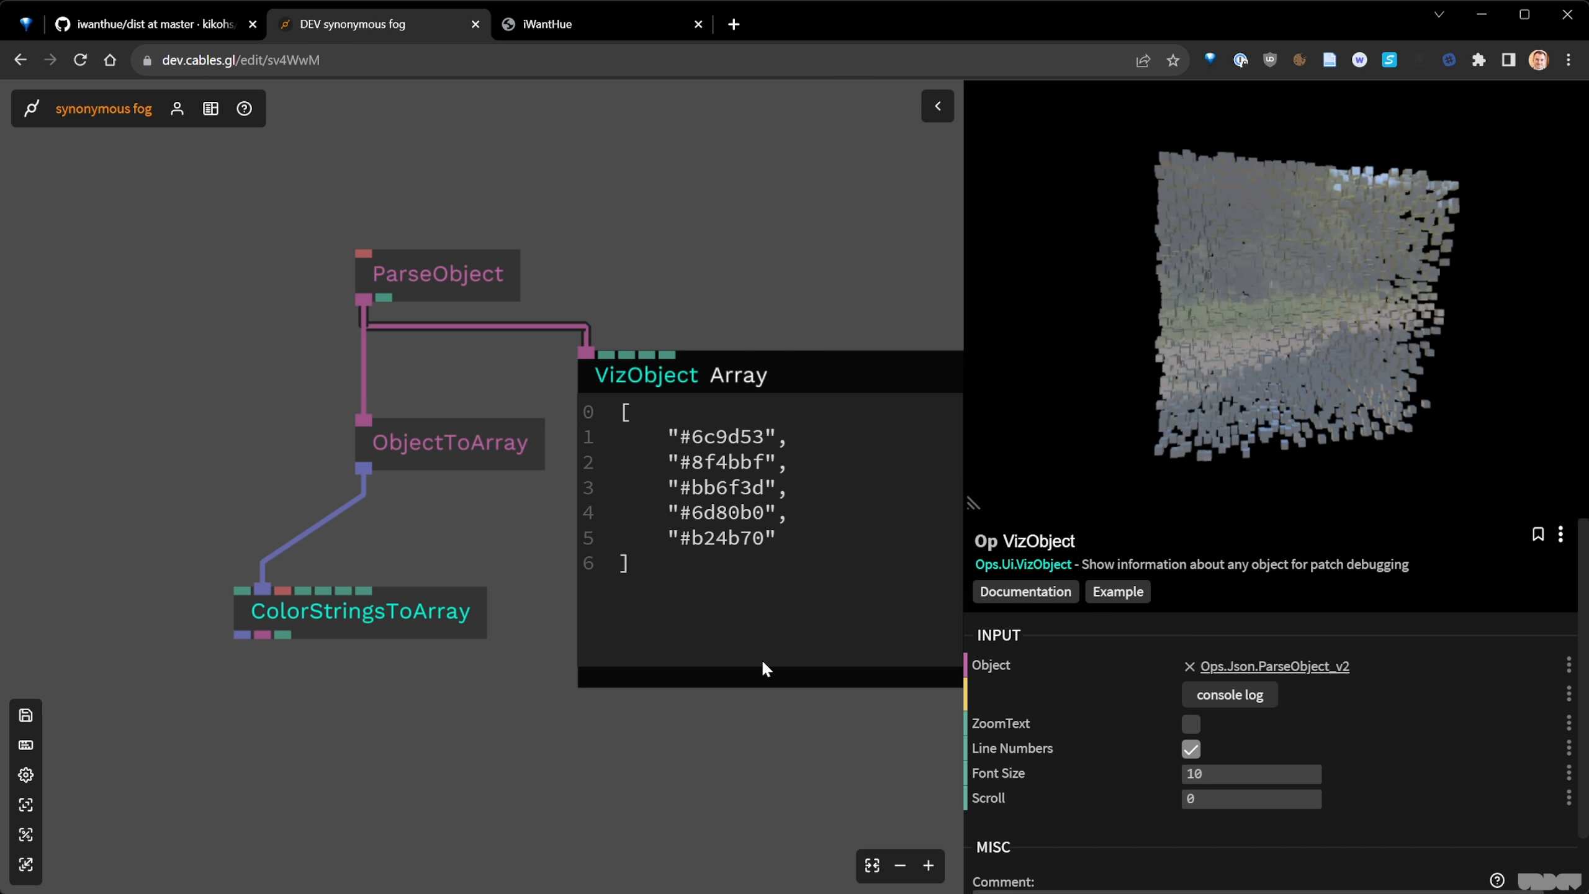
pyautogui.click(315, 628)
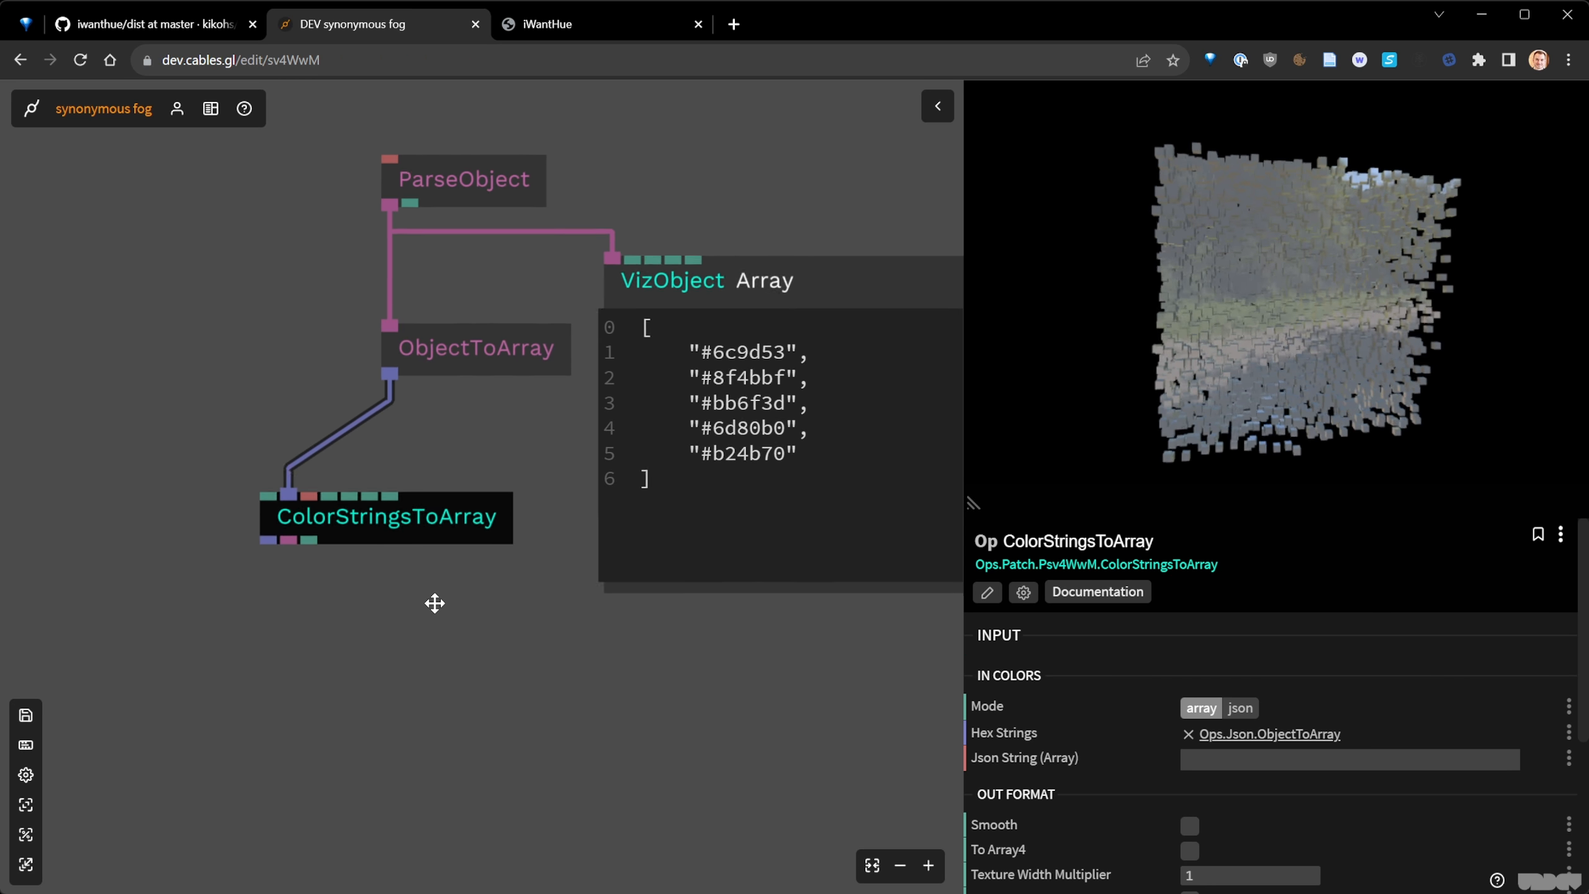
pyautogui.scroll(-3, 1082, 796)
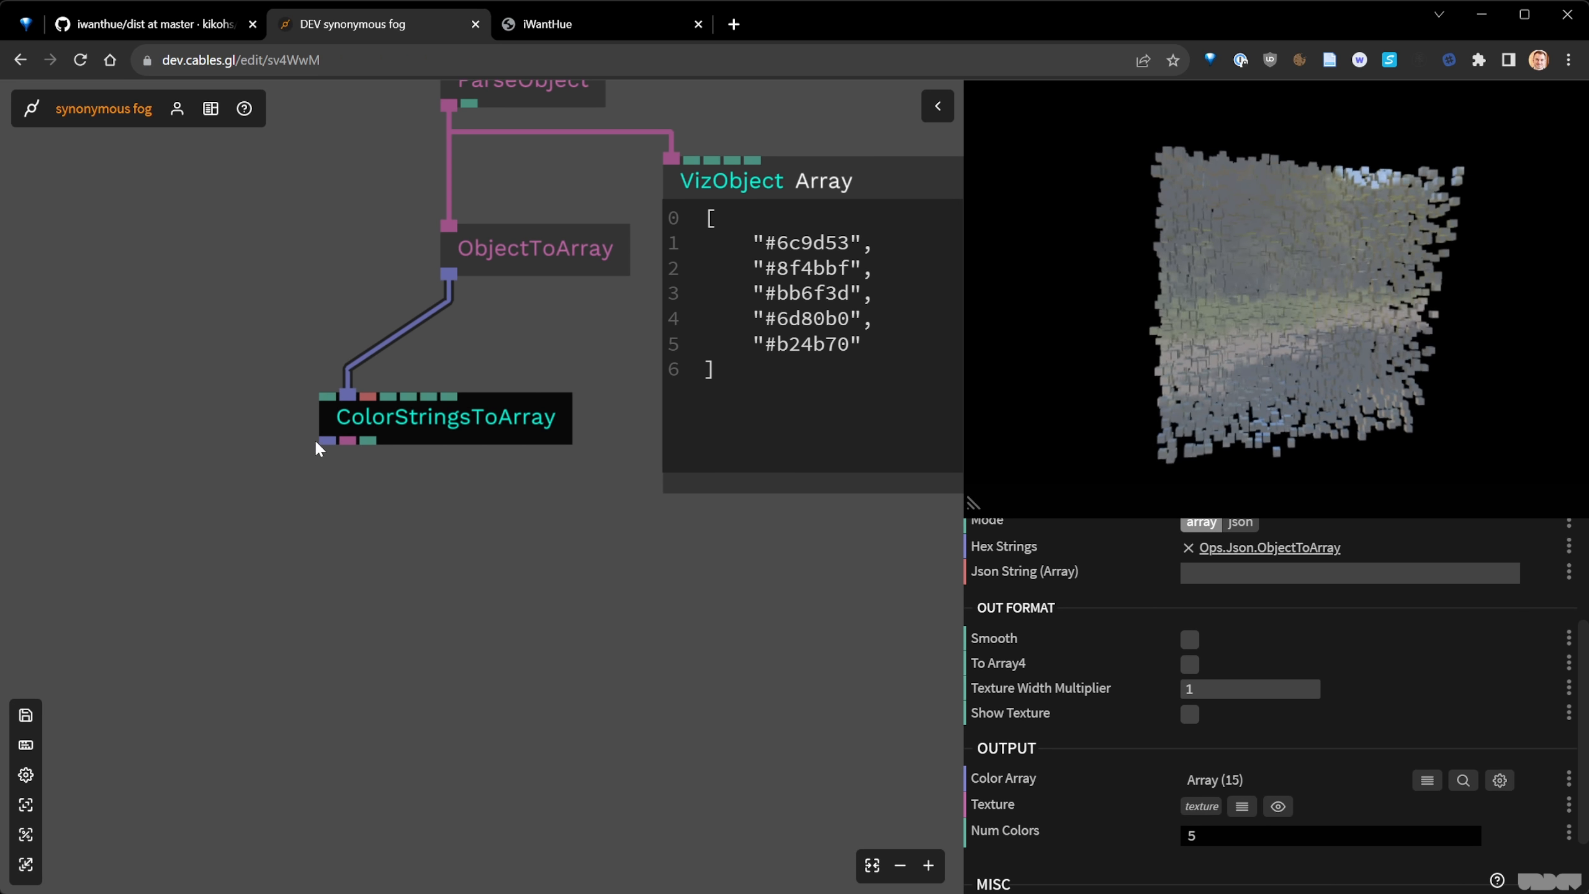
pyautogui.moveTo(323, 441); pyautogui.dragTo(301, 596)
pyautogui.click(798, 293)
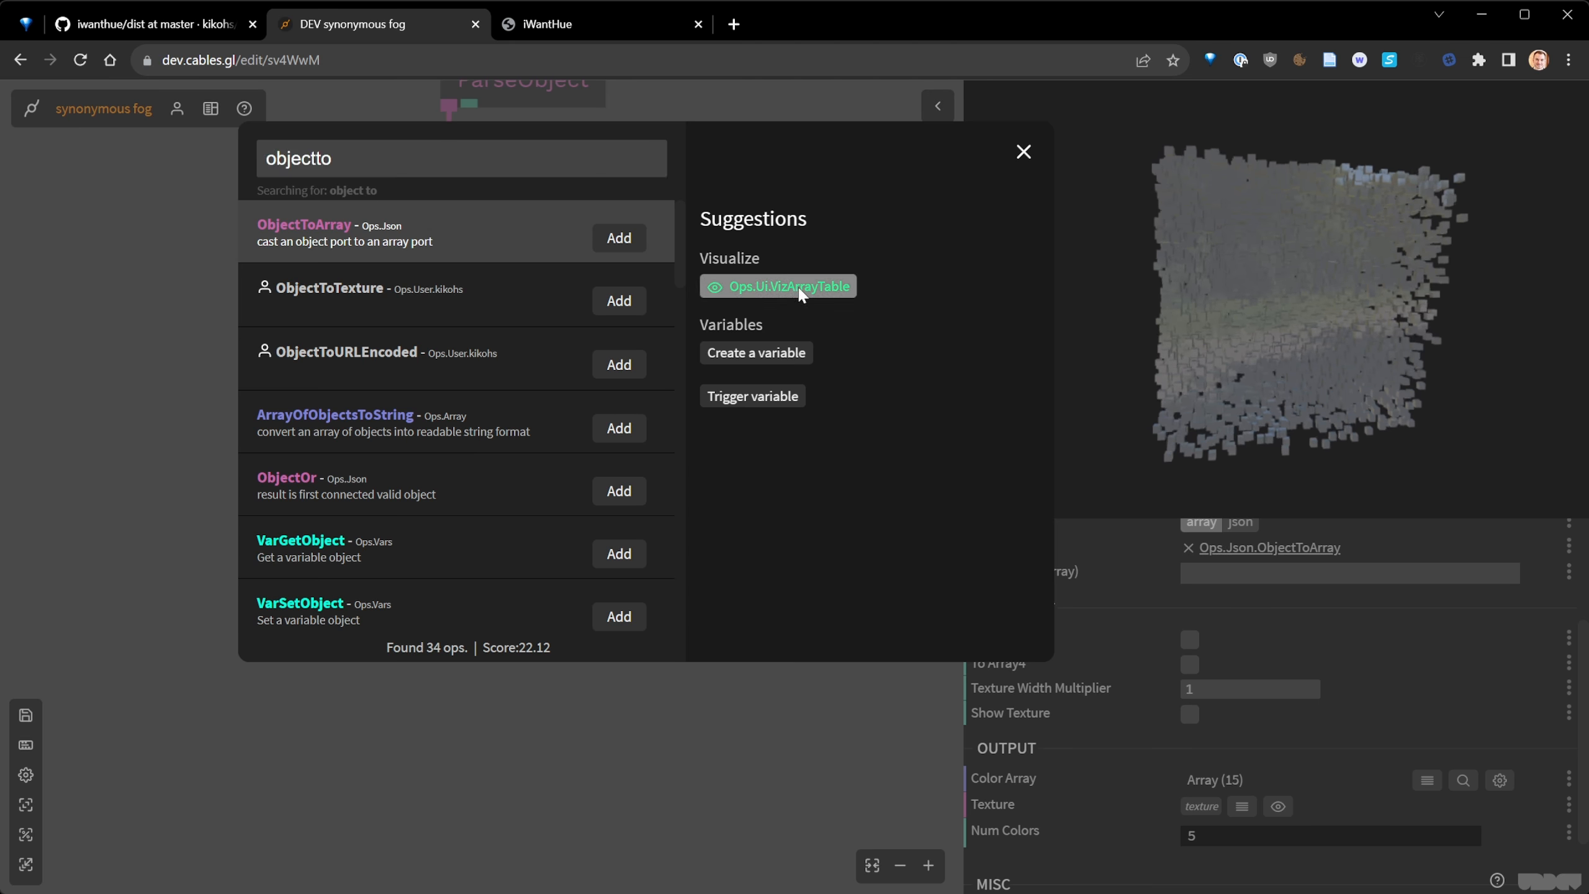
pyautogui.moveTo(500, 572); pyautogui.dragTo(489, 517)
pyautogui.scroll(-3, 710, 498)
pyautogui.scroll(2, 489, 517)
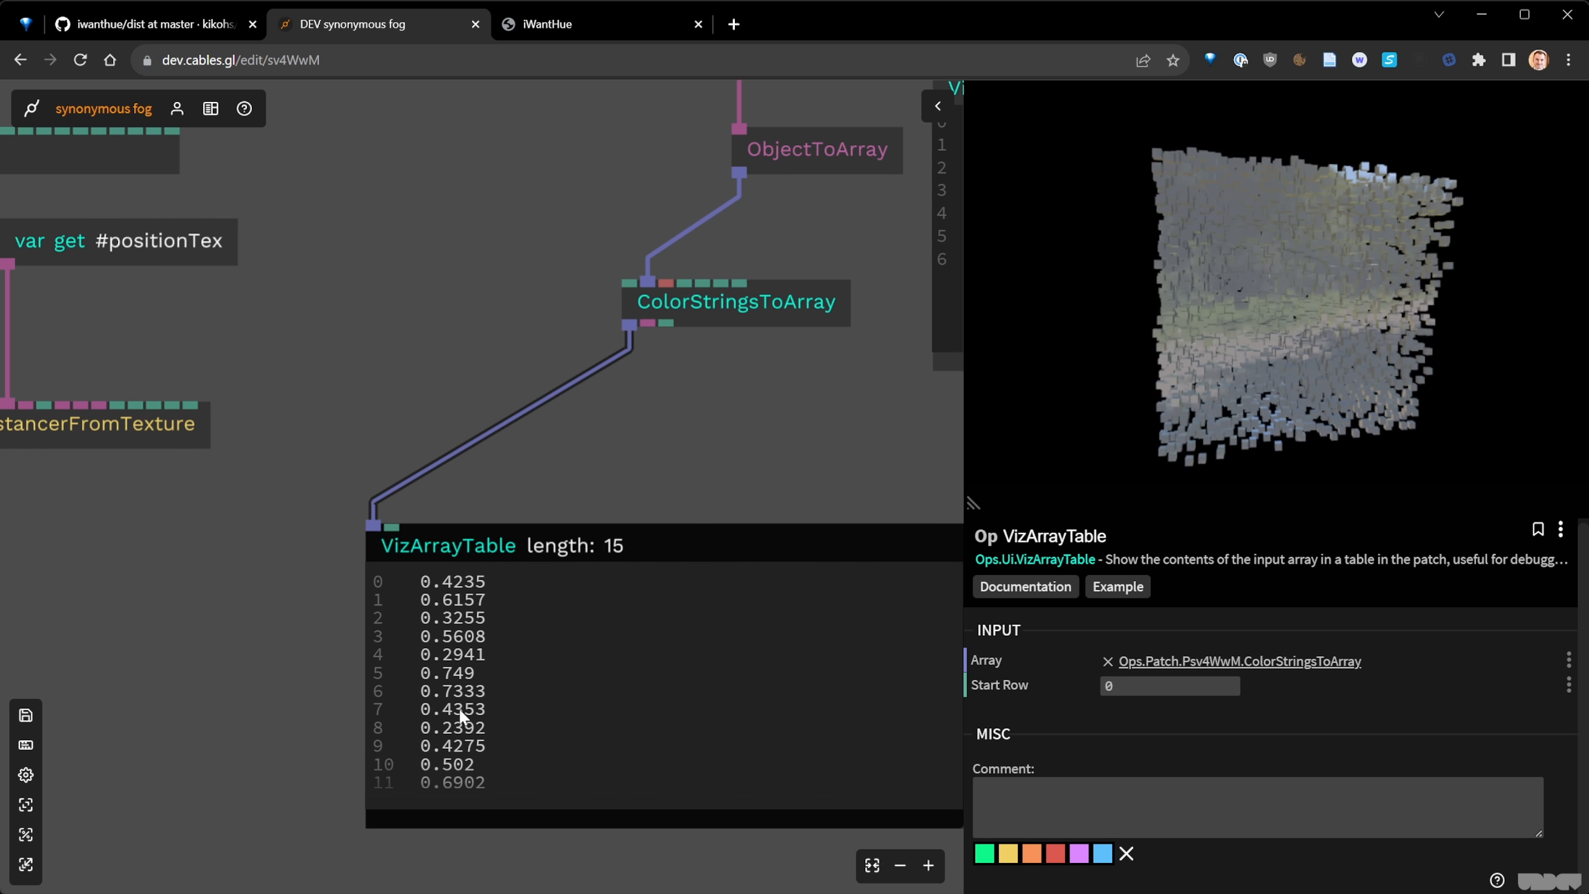
# - Turn To Array4 on and off again in ColorStringsToArray to compare the color array output
pyautogui.moveTo(692, 453); pyautogui.dragTo(484, 591)
pyautogui.click(549, 444)
pyautogui.click(1189, 663)
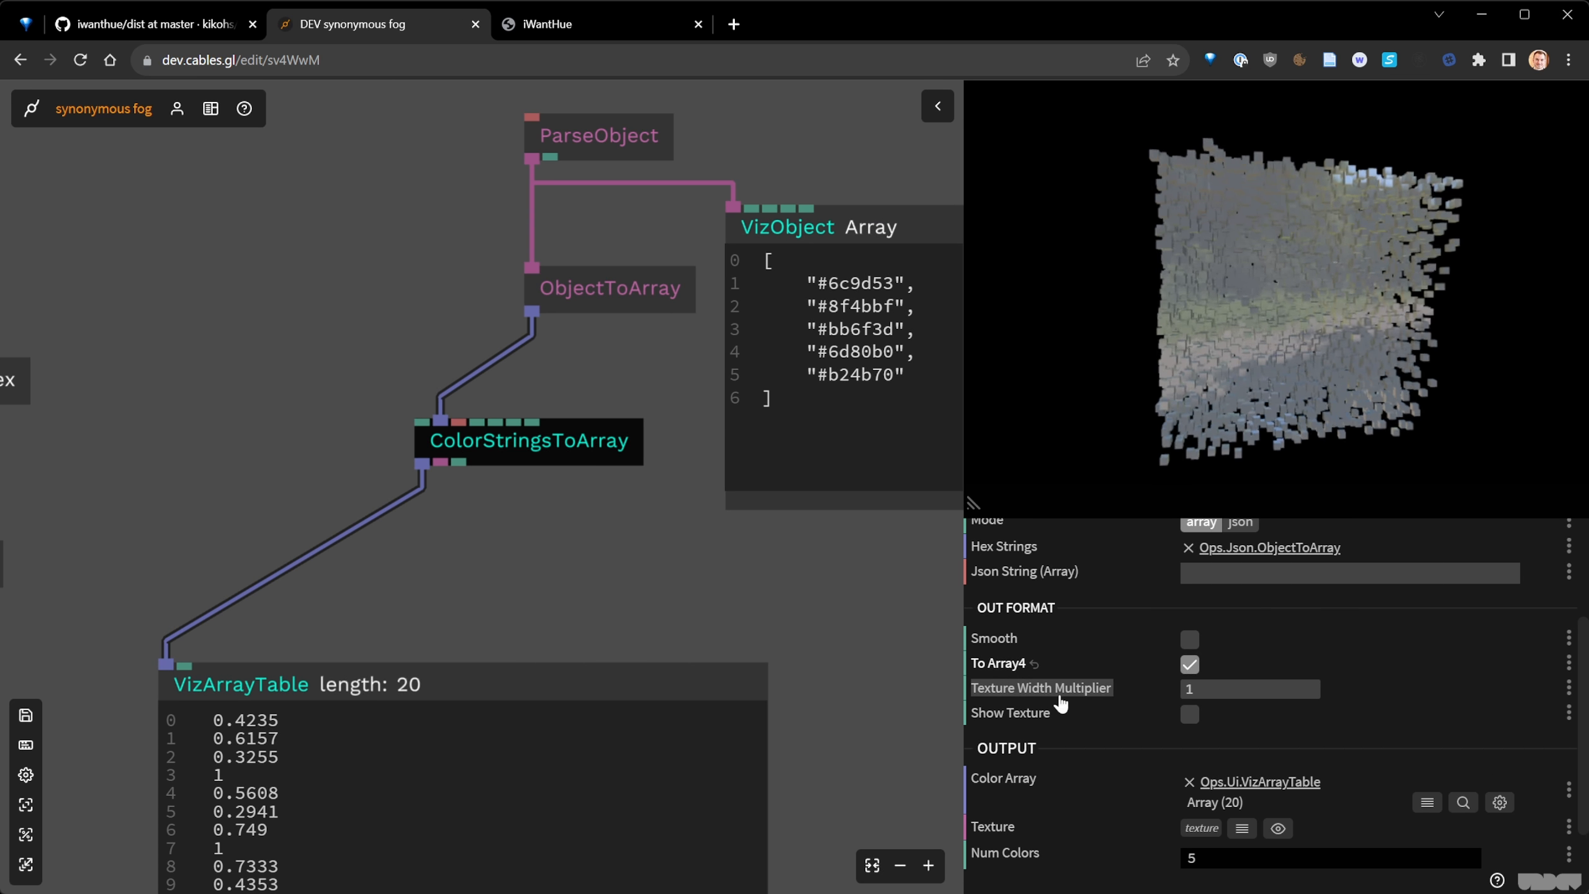
pyautogui.click(1189, 663)
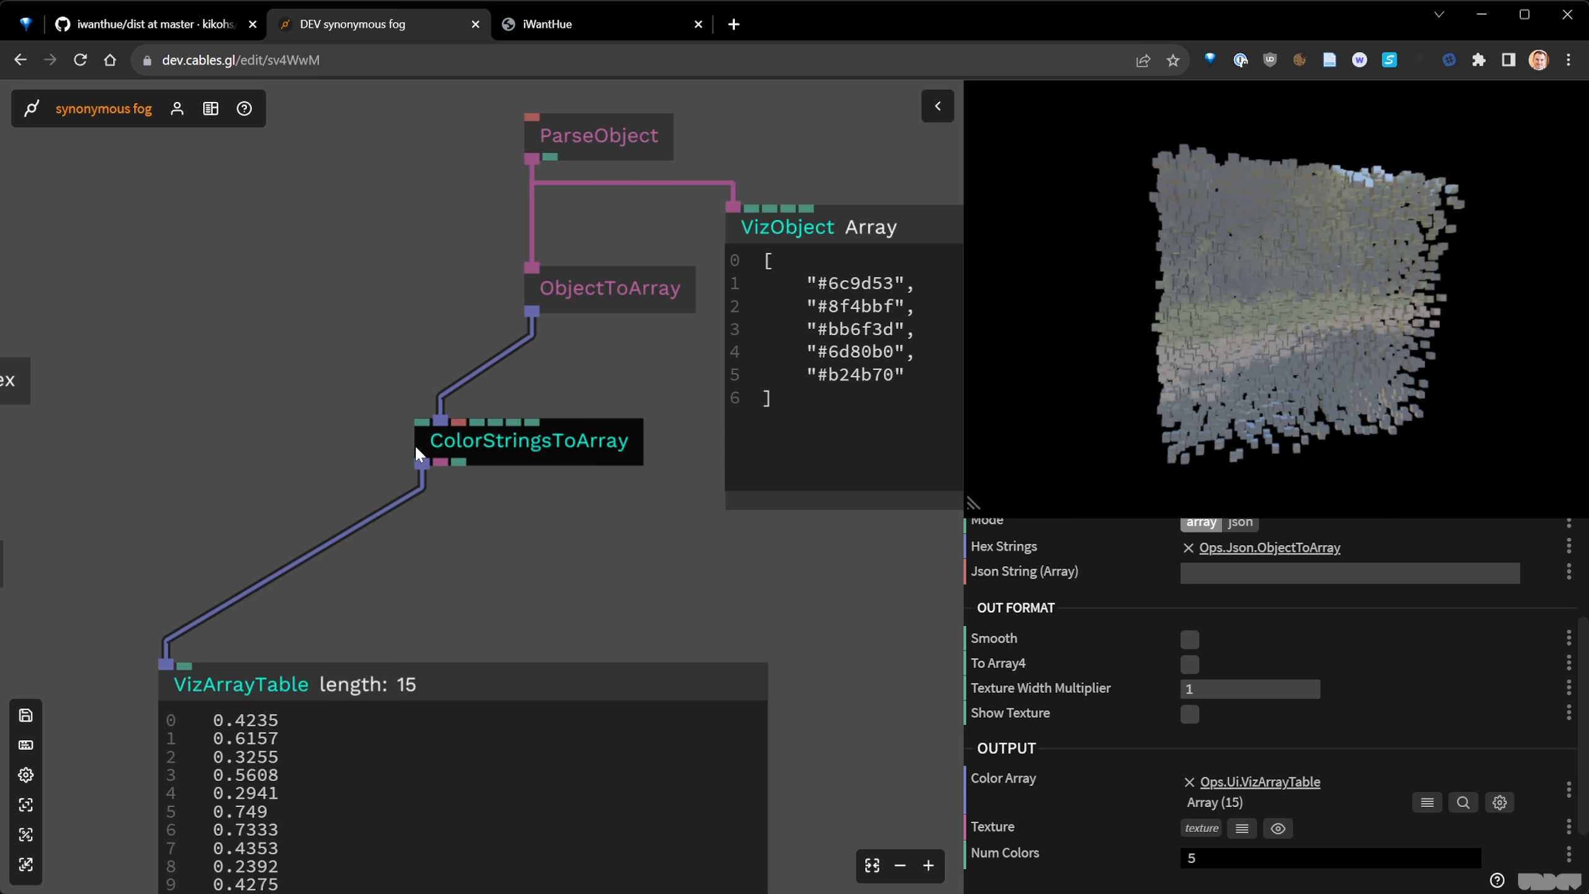
pyautogui.moveTo(441, 463); pyautogui.dragTo(519, 545)
pyautogui.click(757, 286)
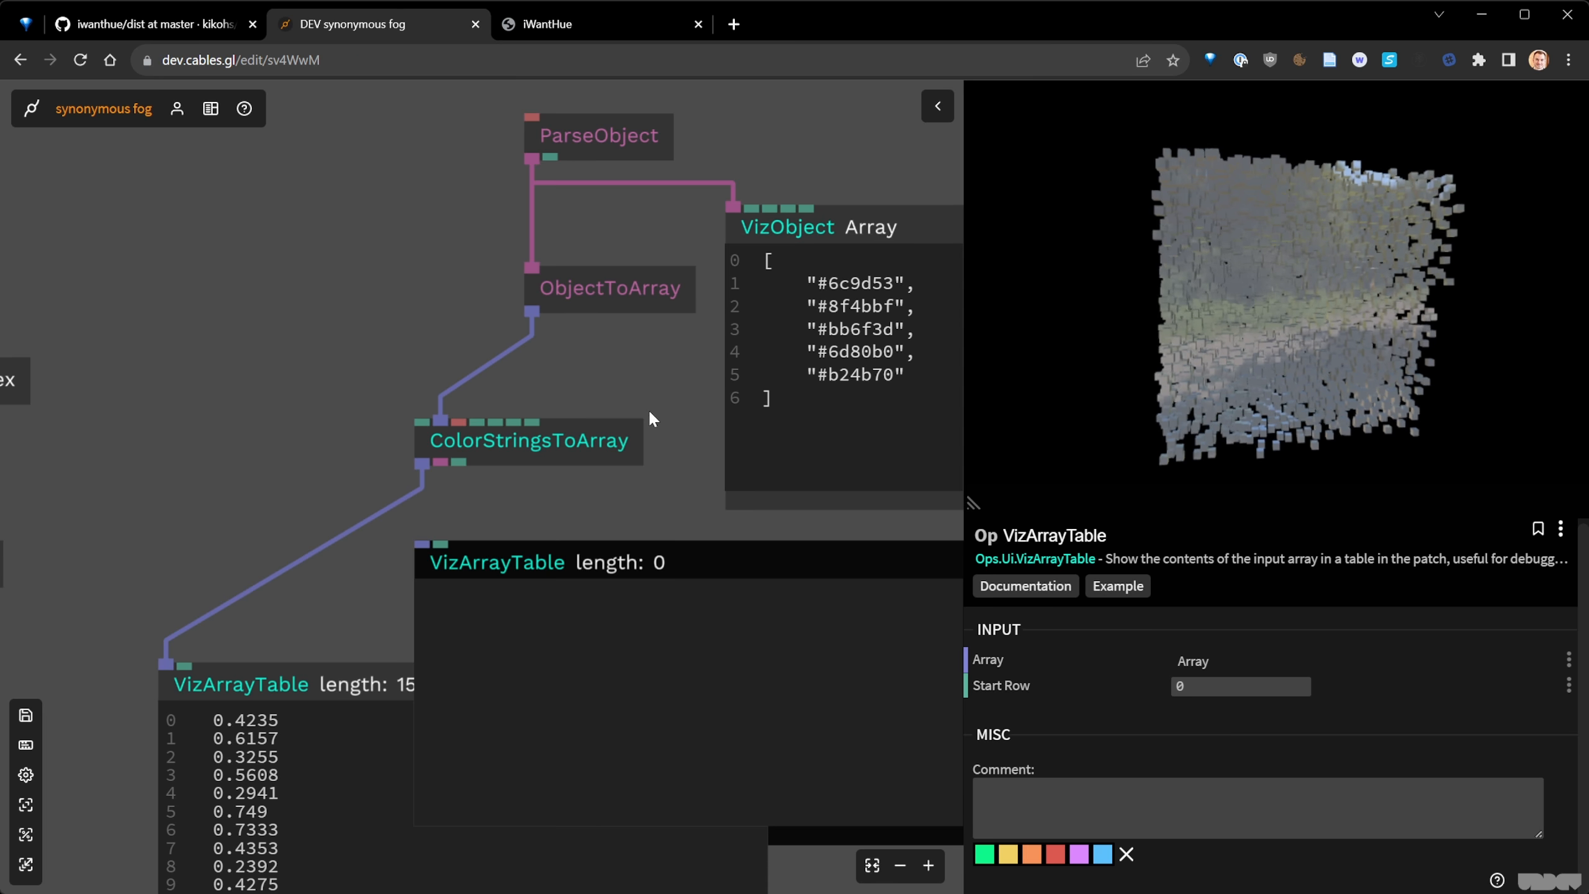
pyautogui.press('Delete')
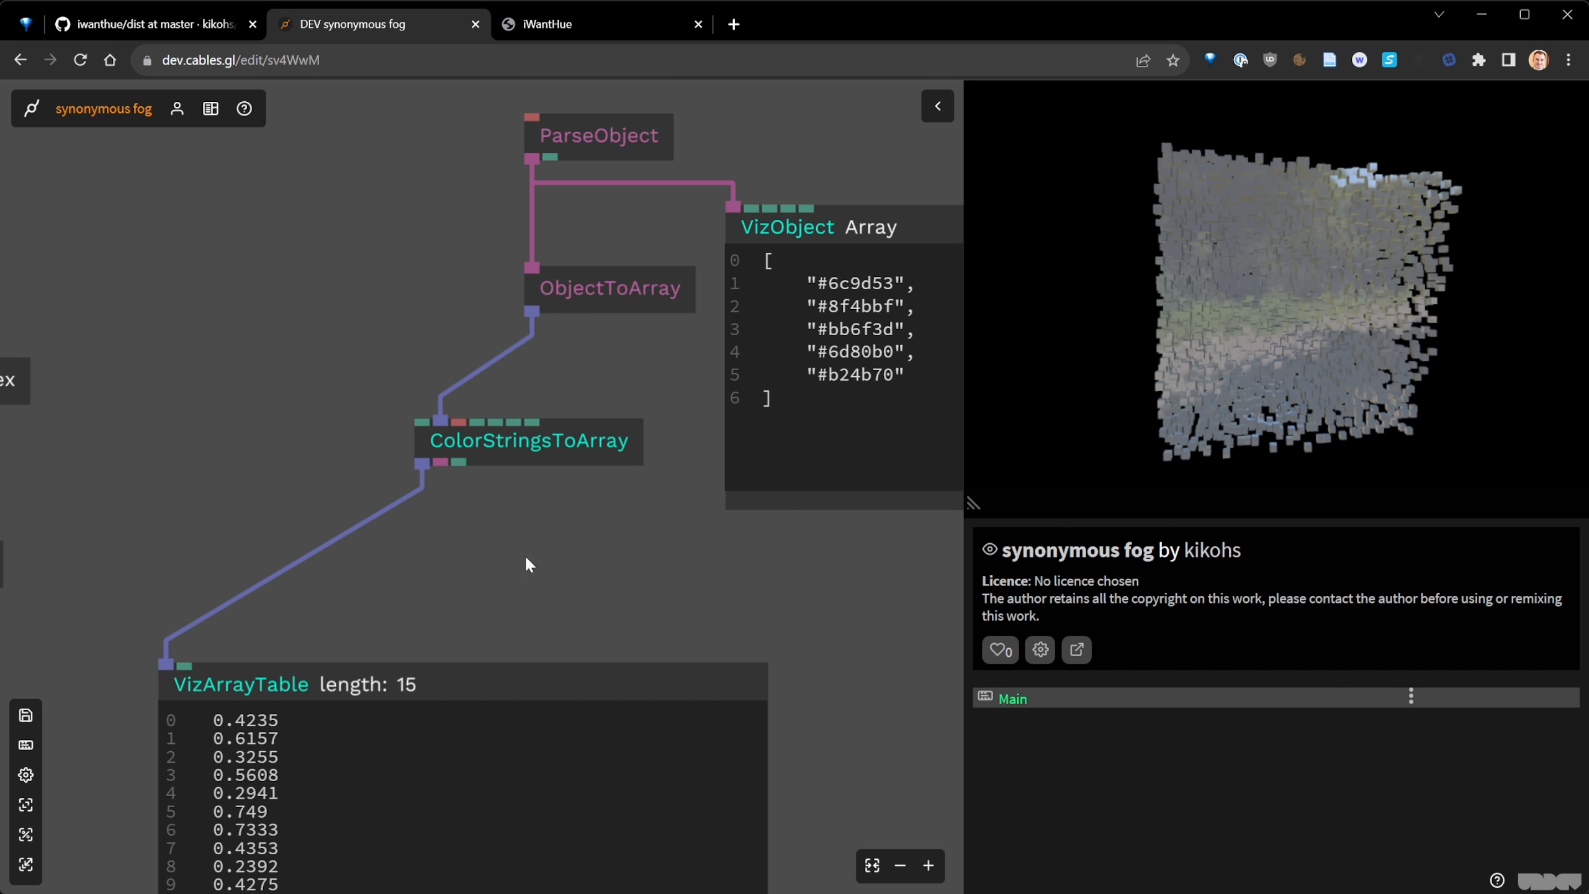
# - Attach a VizTexture op to the Texture output of ColorStringsToArray and arrange it between that op and VizArrayTable
pyautogui.moveTo(446, 464); pyautogui.dragTo(447, 572)
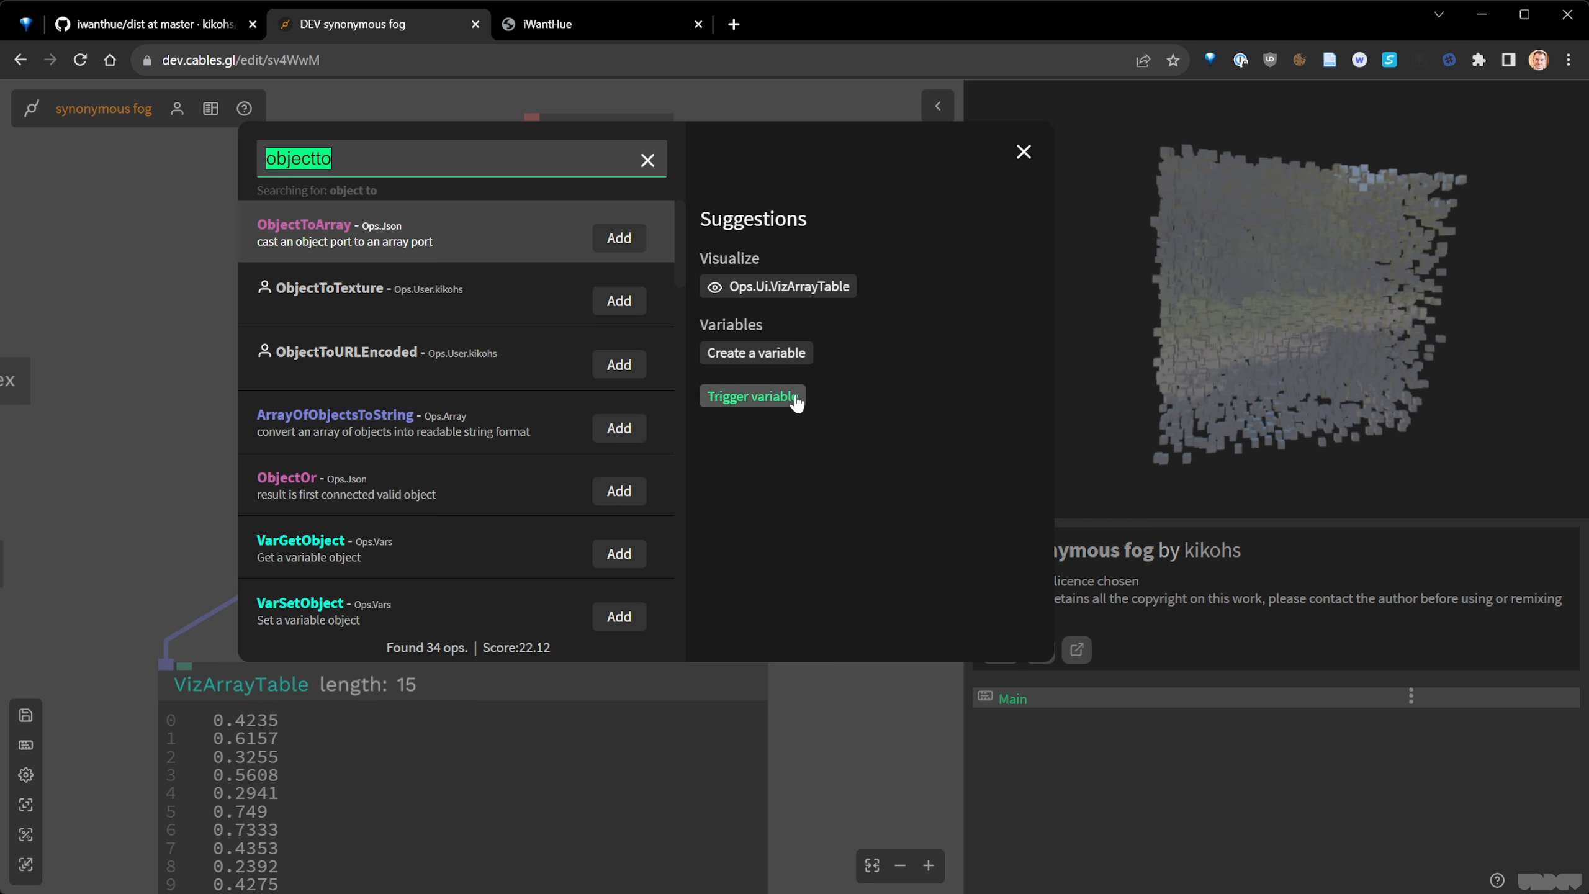
pyautogui.write('vizte')
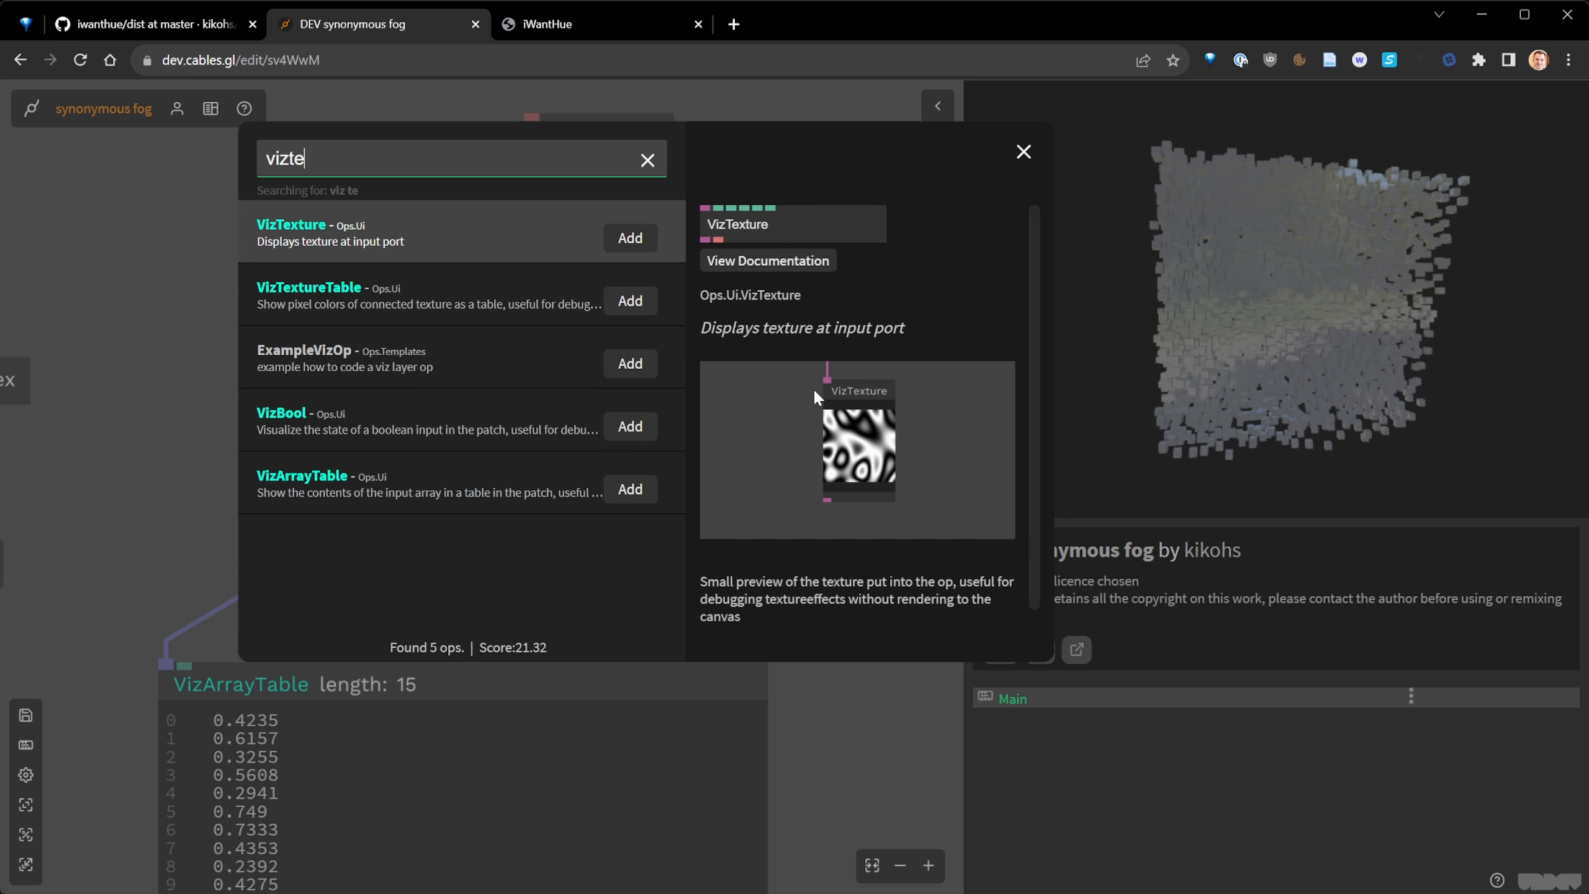
pyautogui.press('Return')
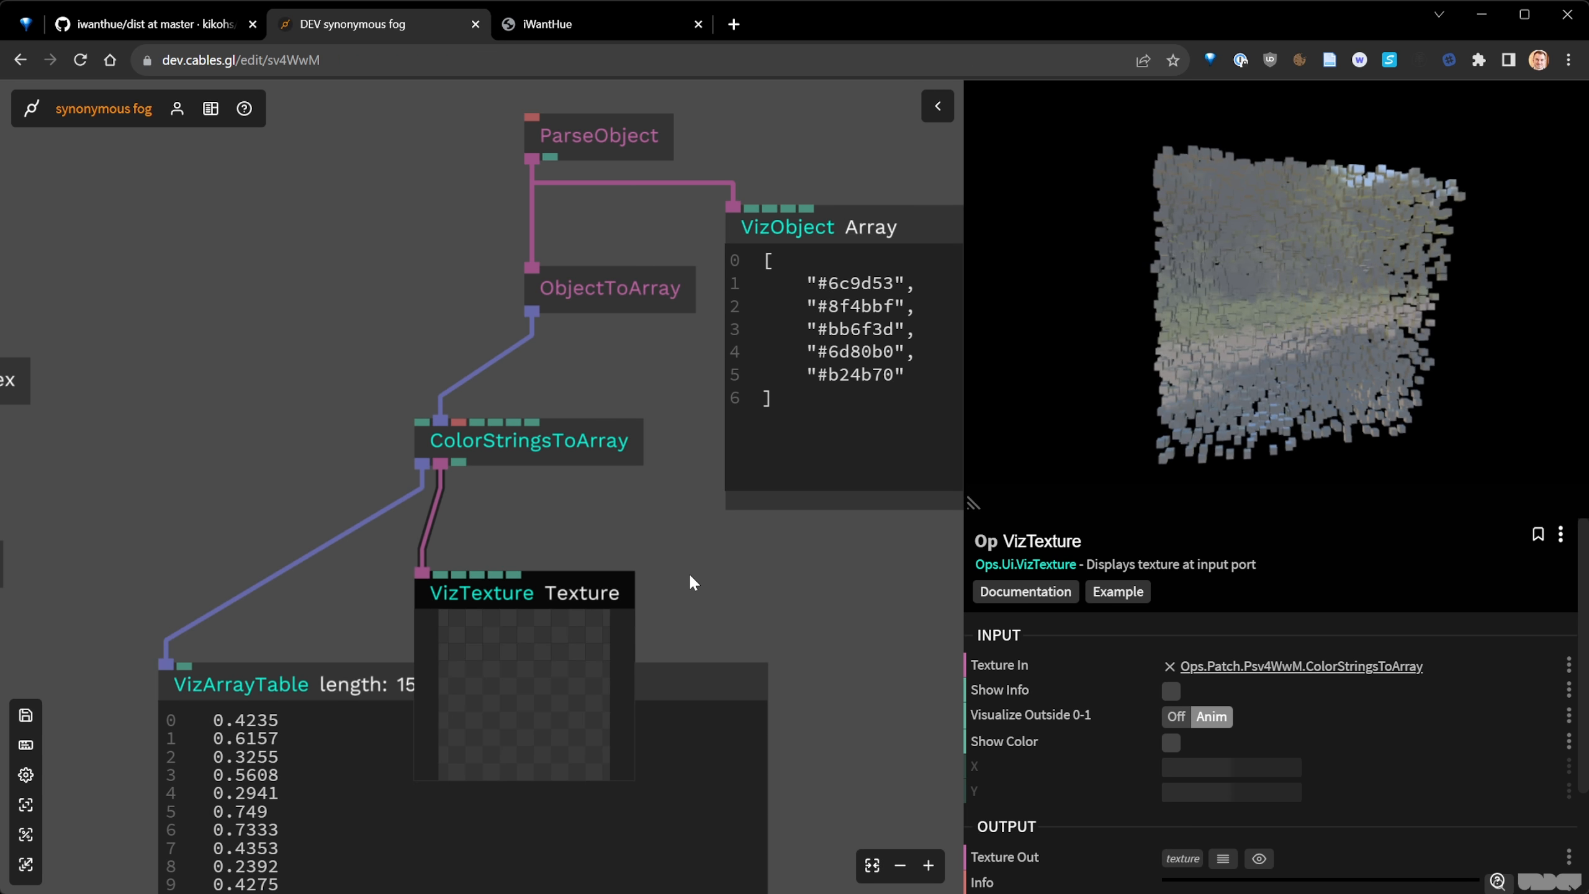
pyautogui.moveTo(693, 583); pyautogui.dragTo(636, 364)
pyautogui.moveTo(652, 463); pyautogui.dragTo(616, 583)
pyautogui.moveTo(472, 372); pyautogui.dragTo(510, 370)
pyautogui.scroll(-1, 549, 340)
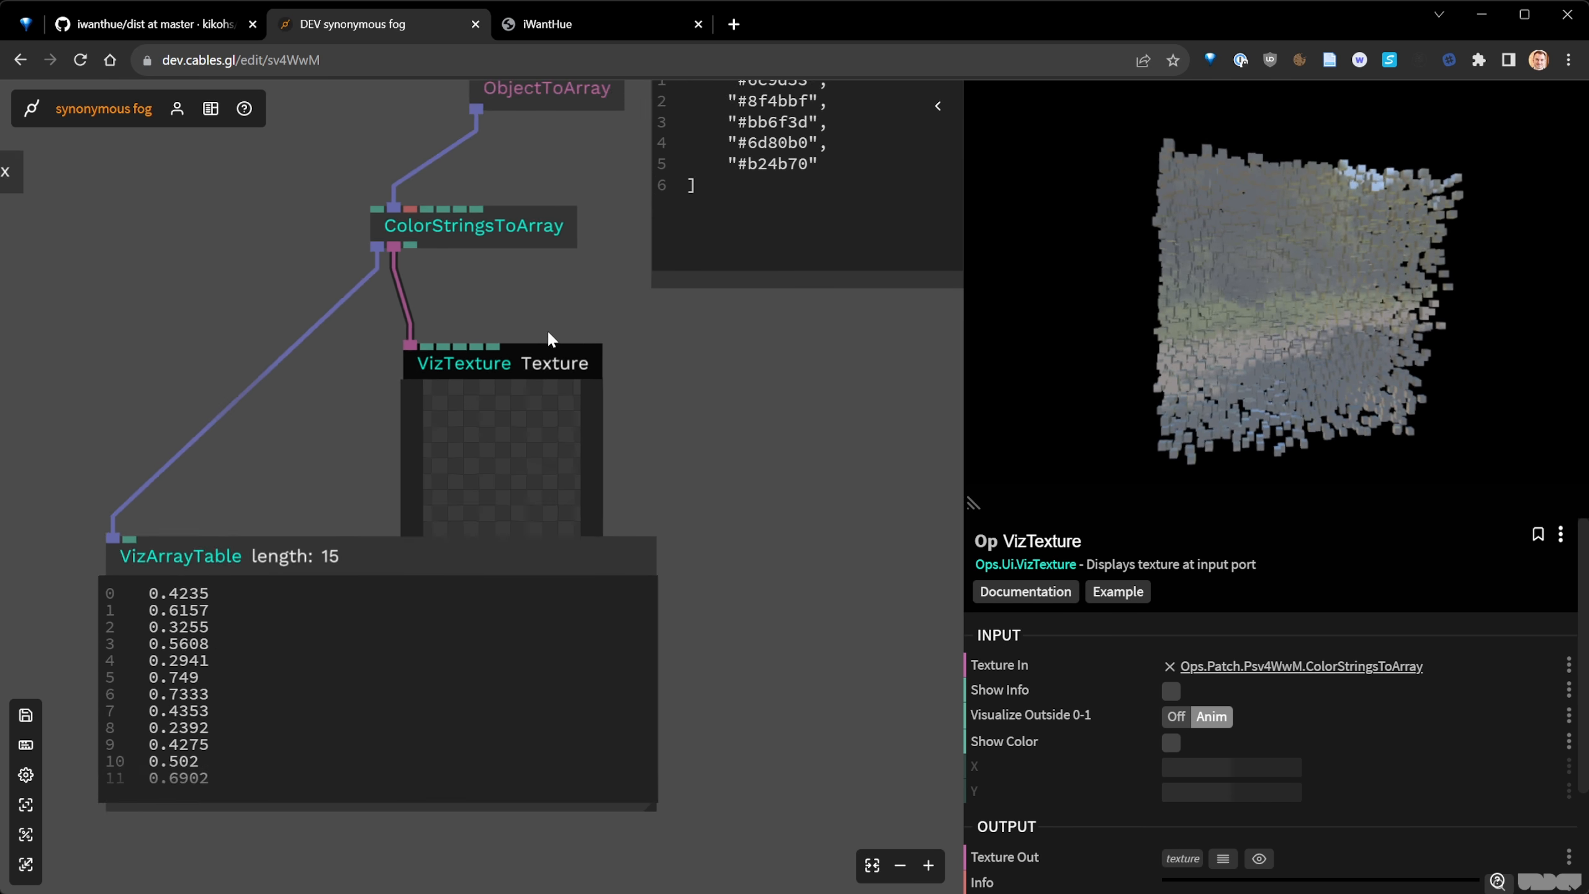
pyautogui.scroll(-2, 548, 338)
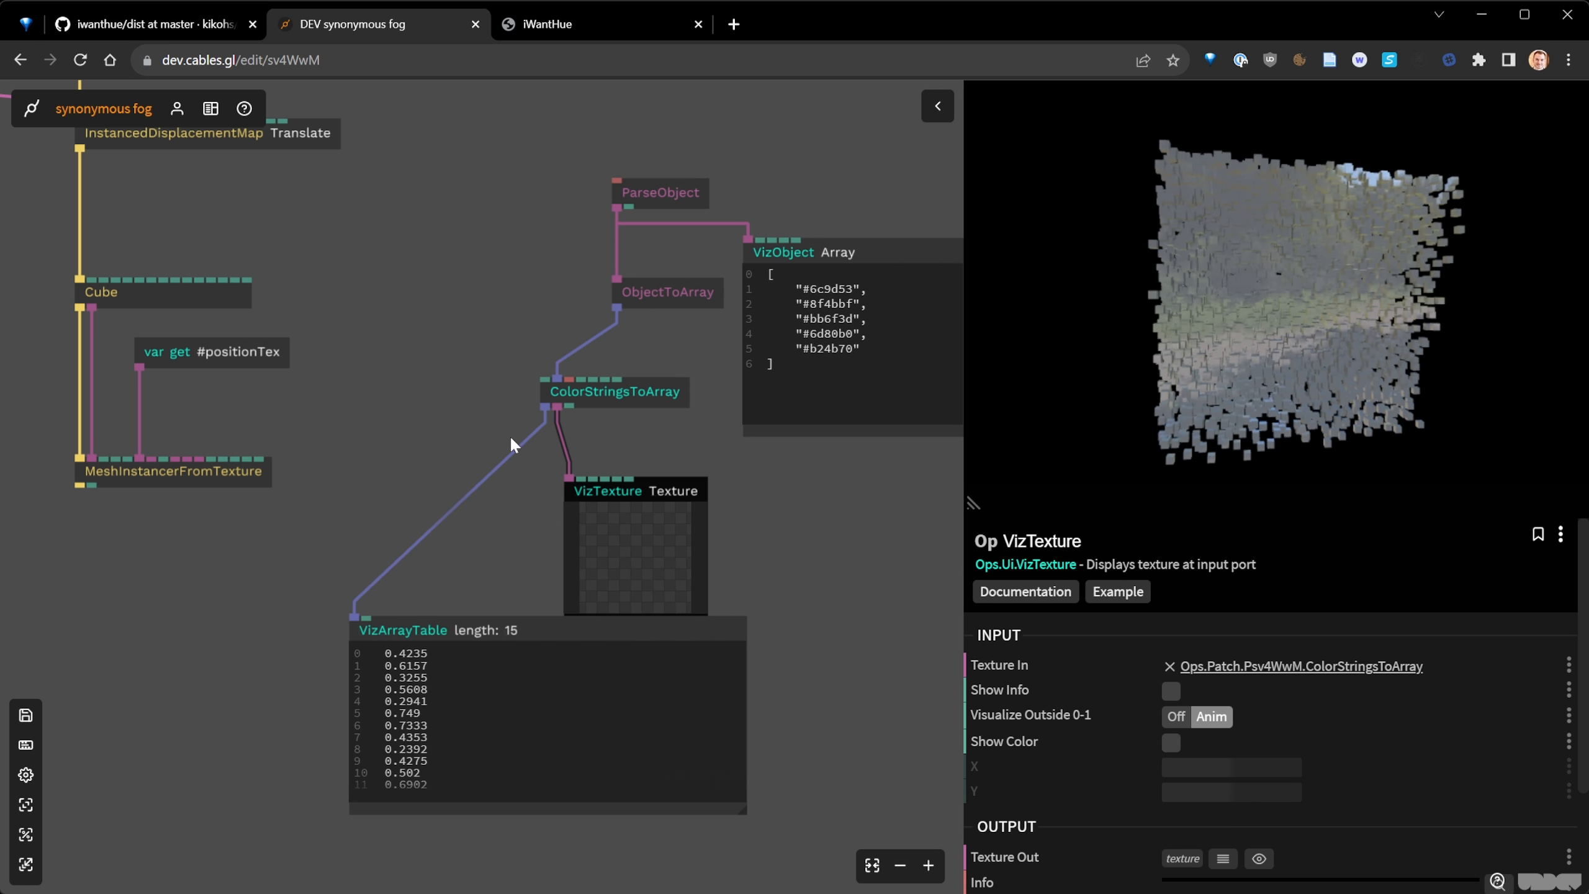
# - Toggle Show Color on and off again for VizTexture and review its output settings
pyautogui.click(1168, 746)
pyautogui.click(1168, 746)
pyautogui.scroll(-3, 1129, 746)
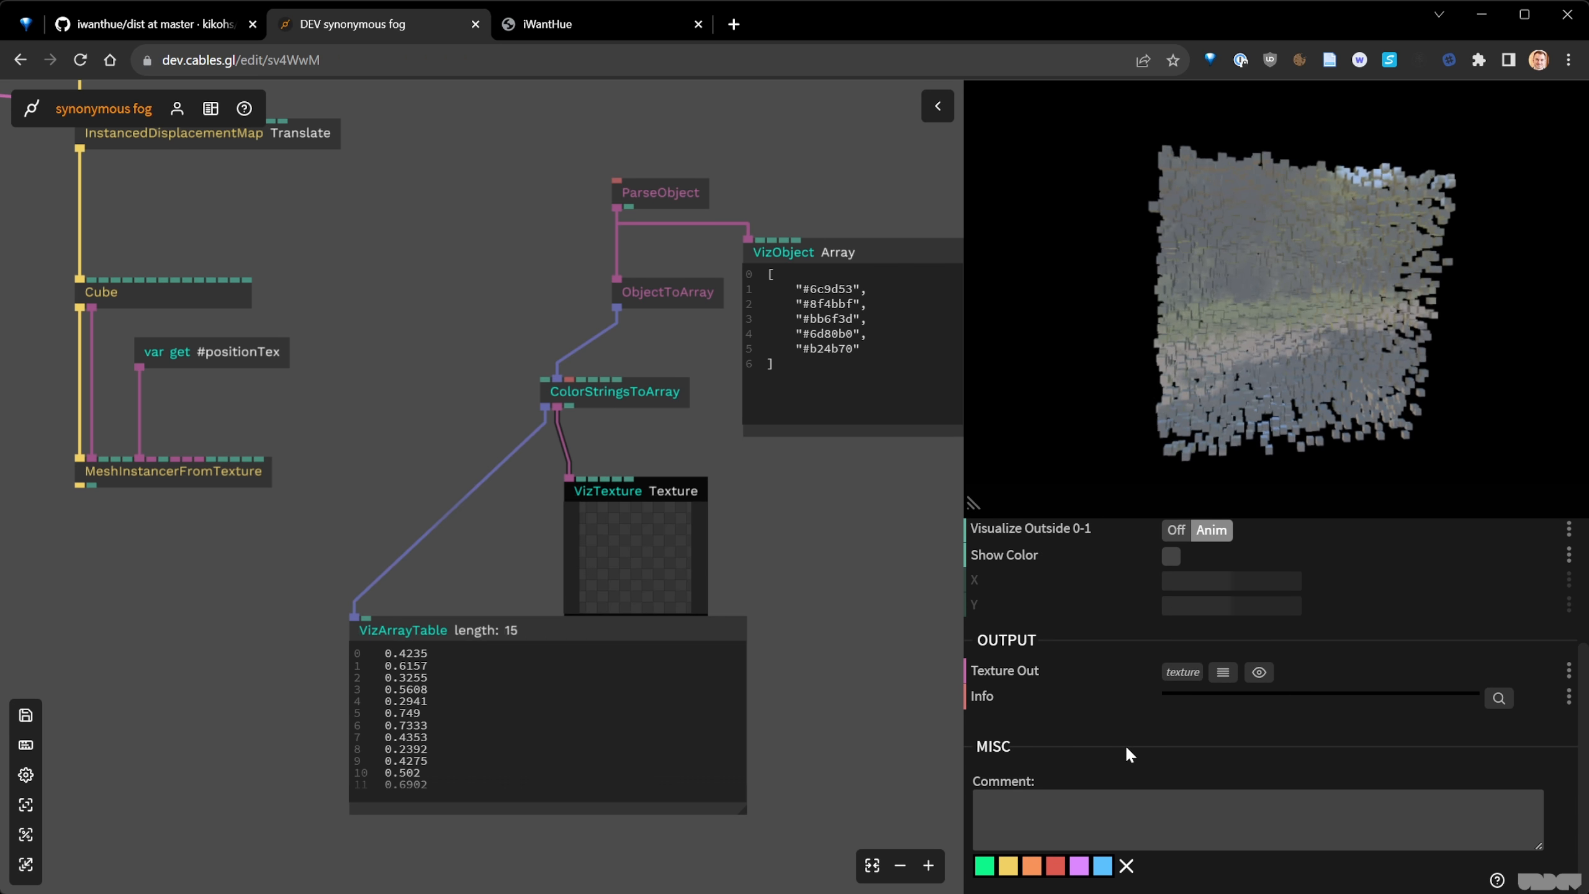
# - Save the patch and open the settings of ColorStringsToArray
pyautogui.click(682, 450)
pyautogui.hotkey('ctrl', 's')
pyautogui.click(622, 394)
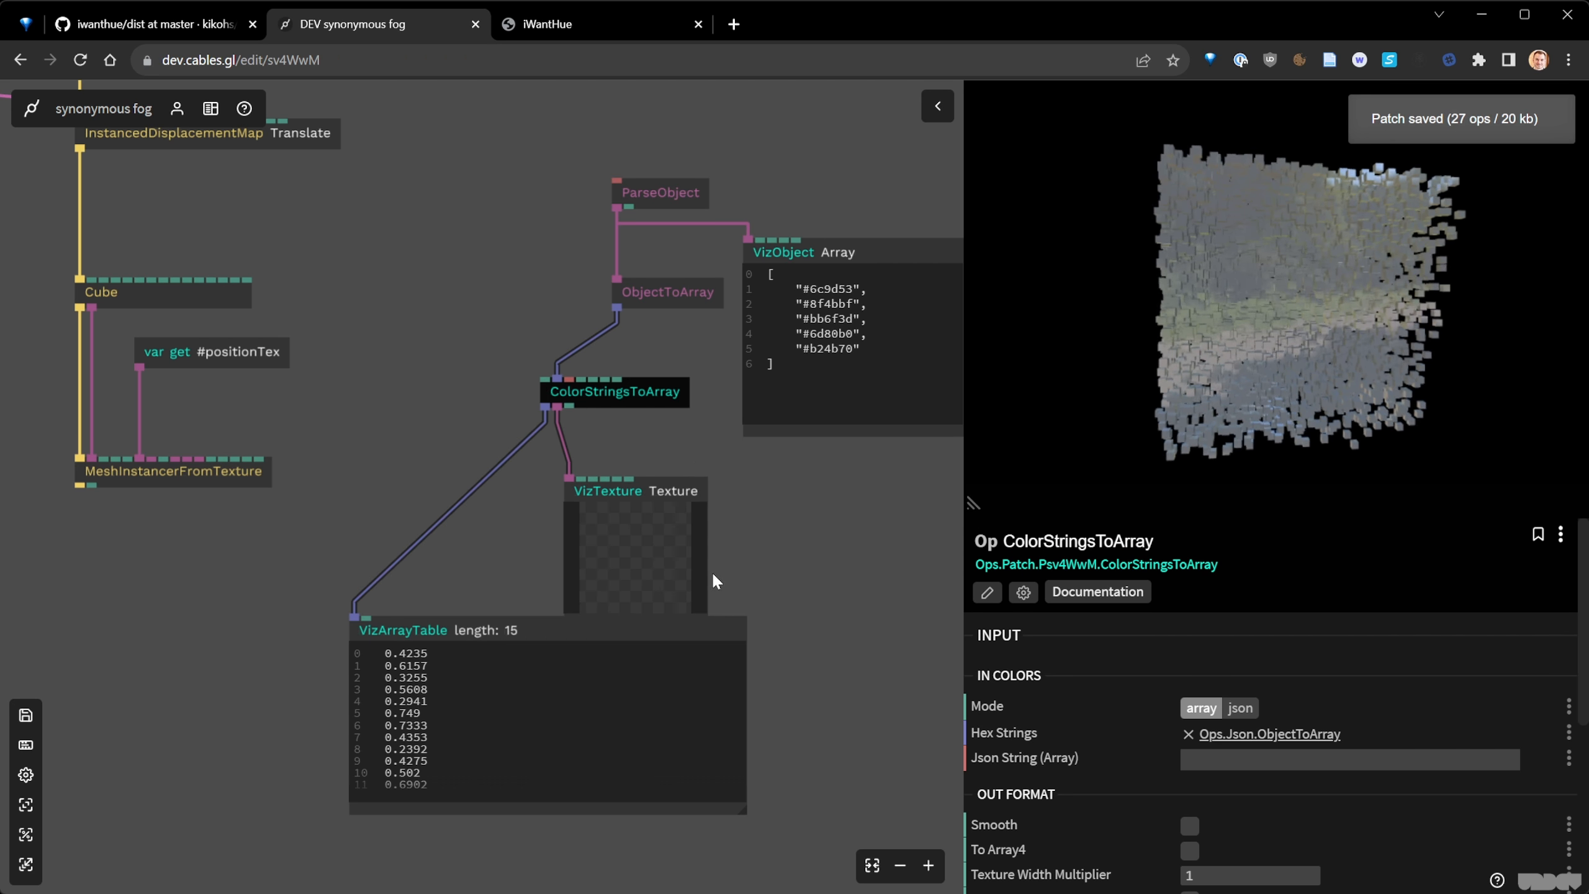
# - Turn on Show Texture in ColorStringsToArray with a Texture Width Multiplier of 20, and space VizTexture and VizArrayTable apart
pyautogui.scroll(-3, 1188, 720)
pyautogui.click(1189, 715)
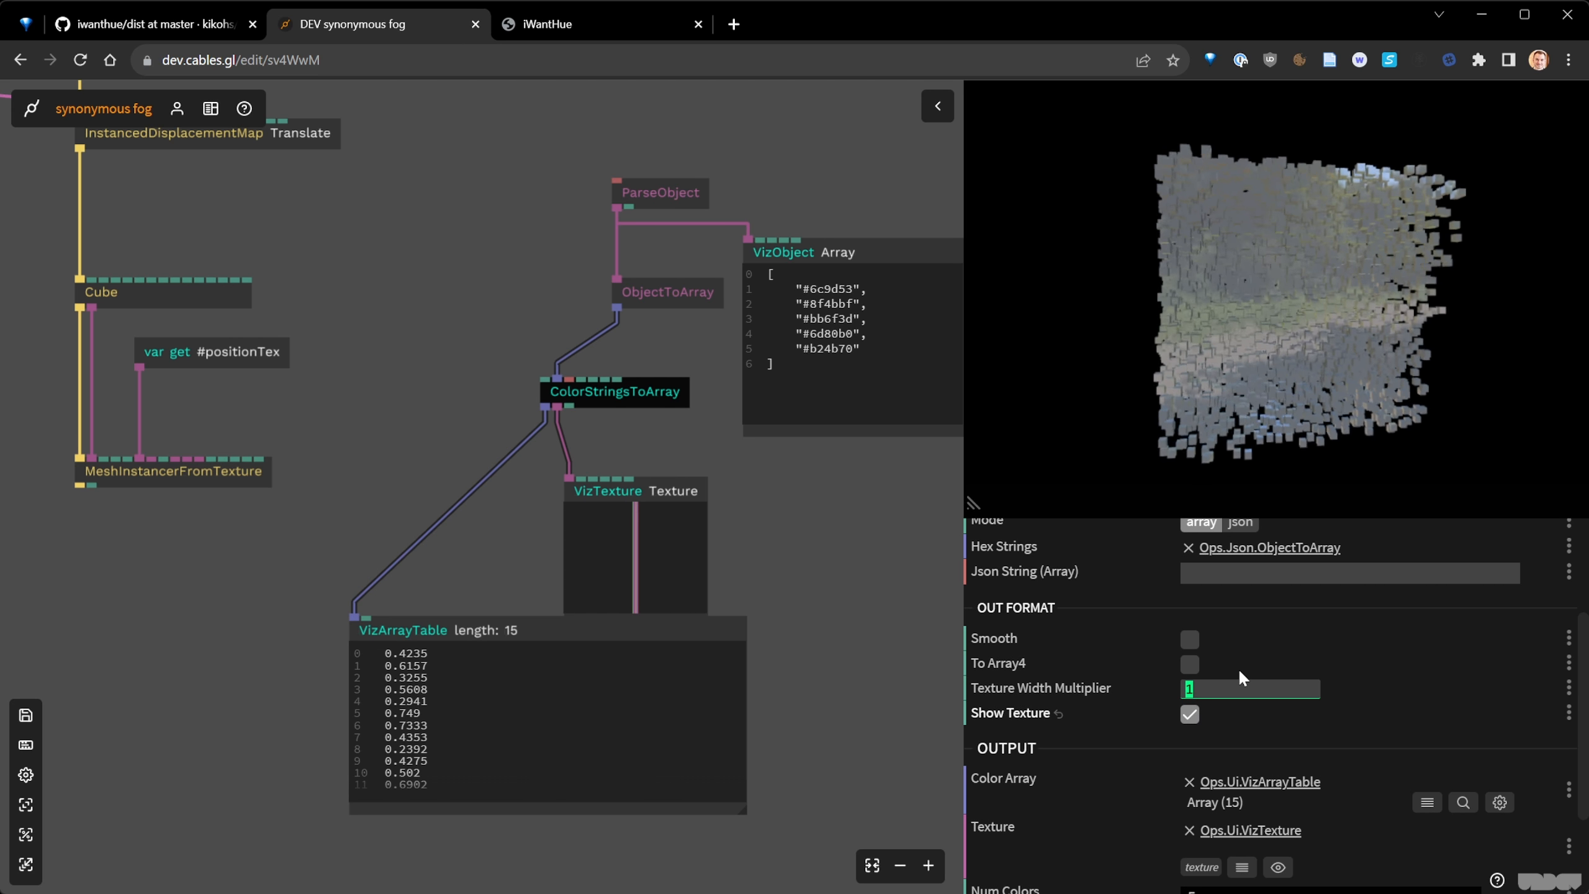
pyautogui.write('20')
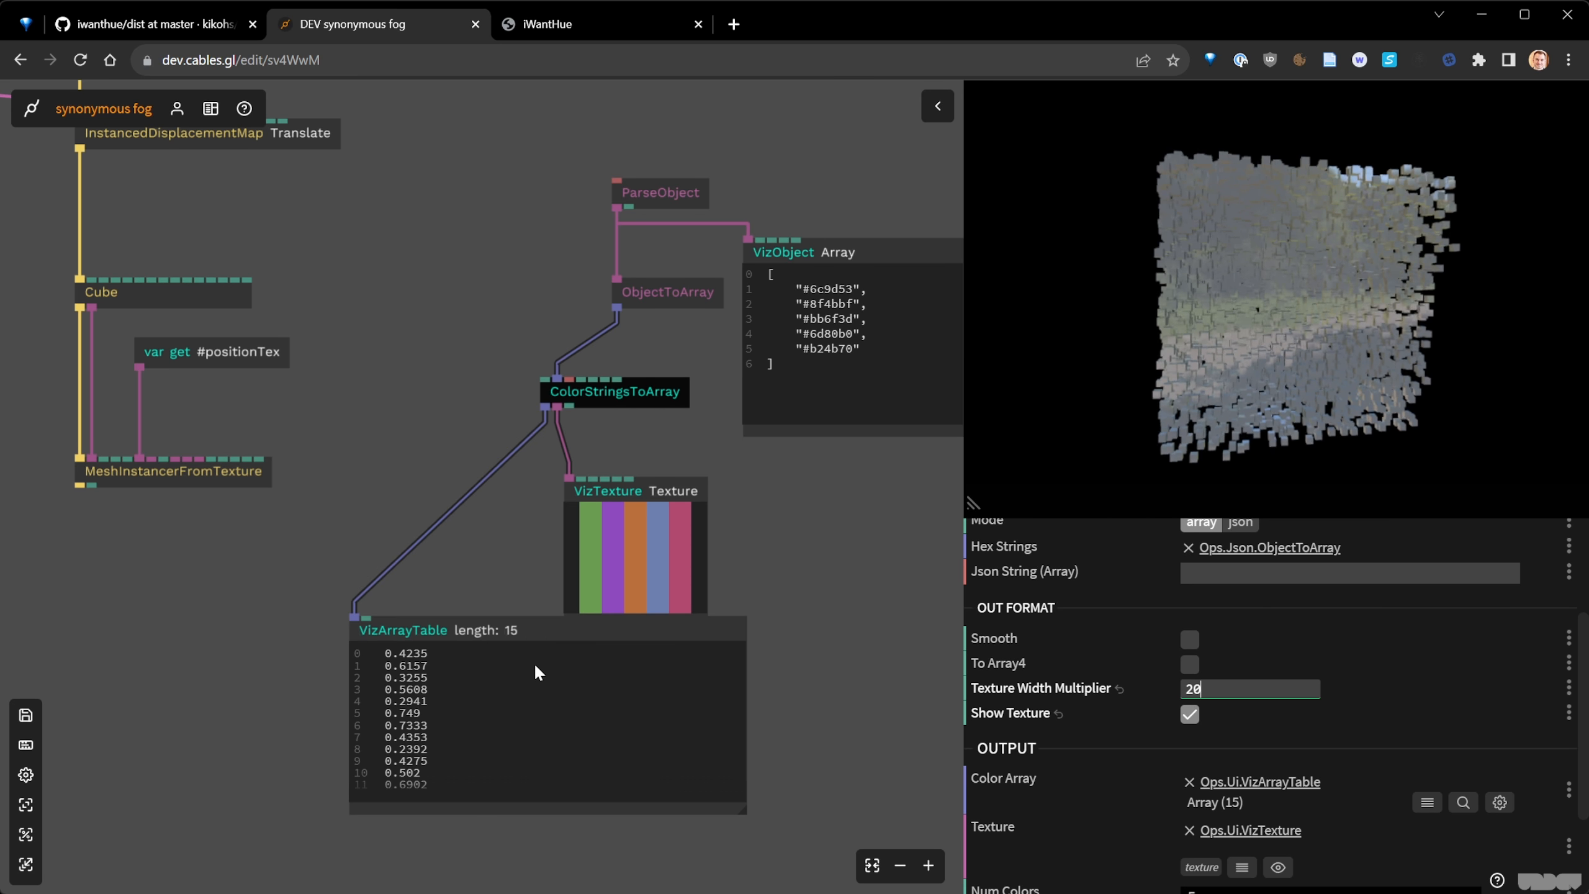
pyautogui.moveTo(518, 637); pyautogui.dragTo(518, 676)
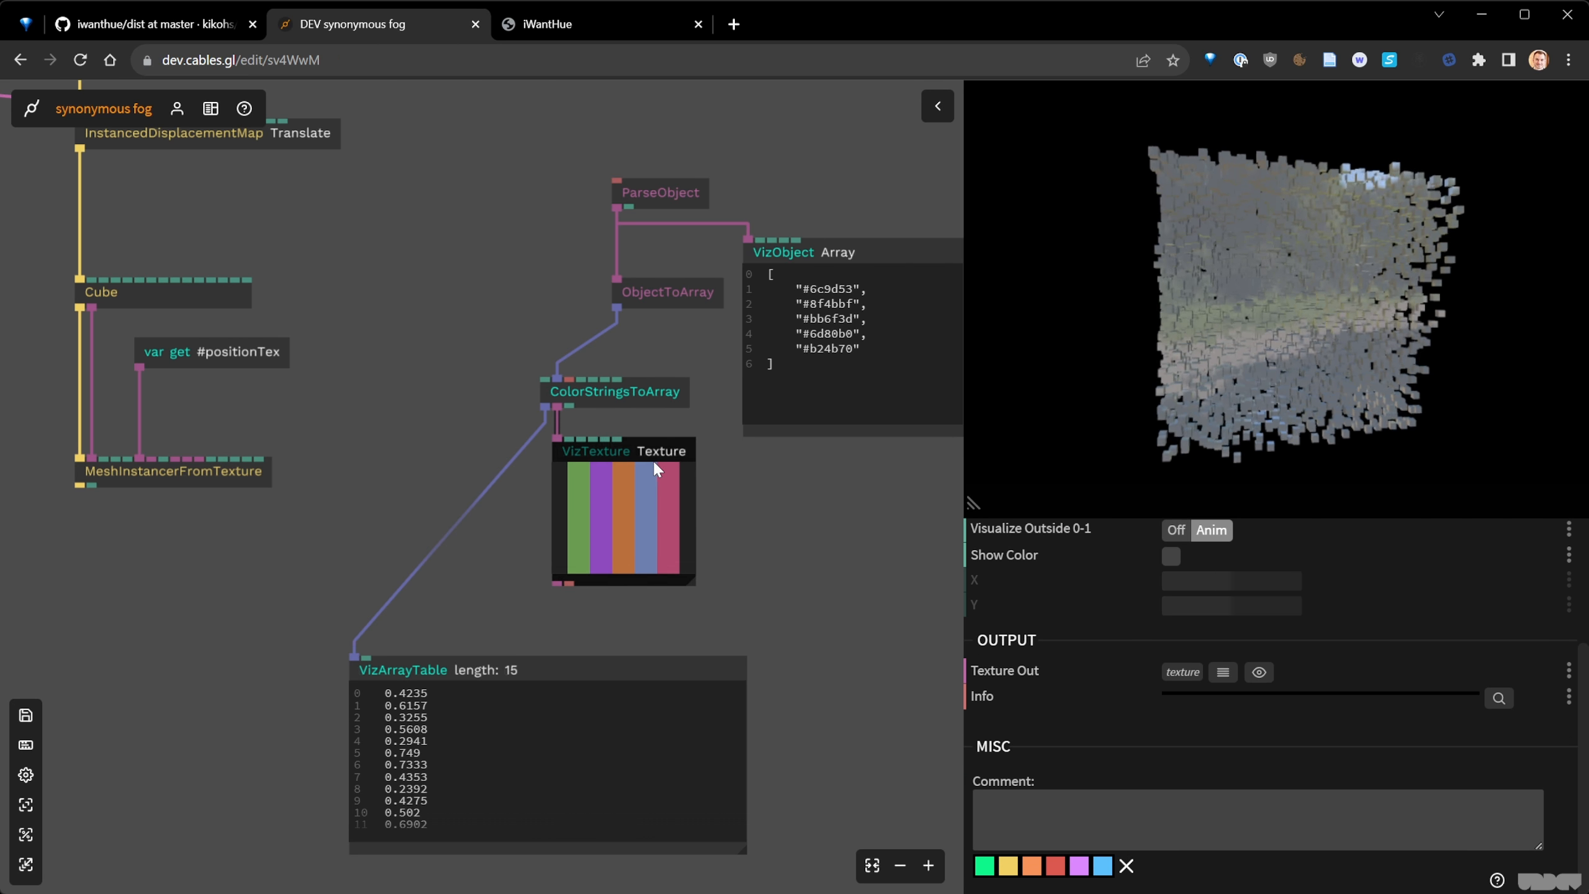
# - Examine the color stripes in VizTexture and compare them with the input and output format settings of ColorStringsToArray
pyautogui.scroll(5, 566, 467)
pyautogui.click(675, 330)
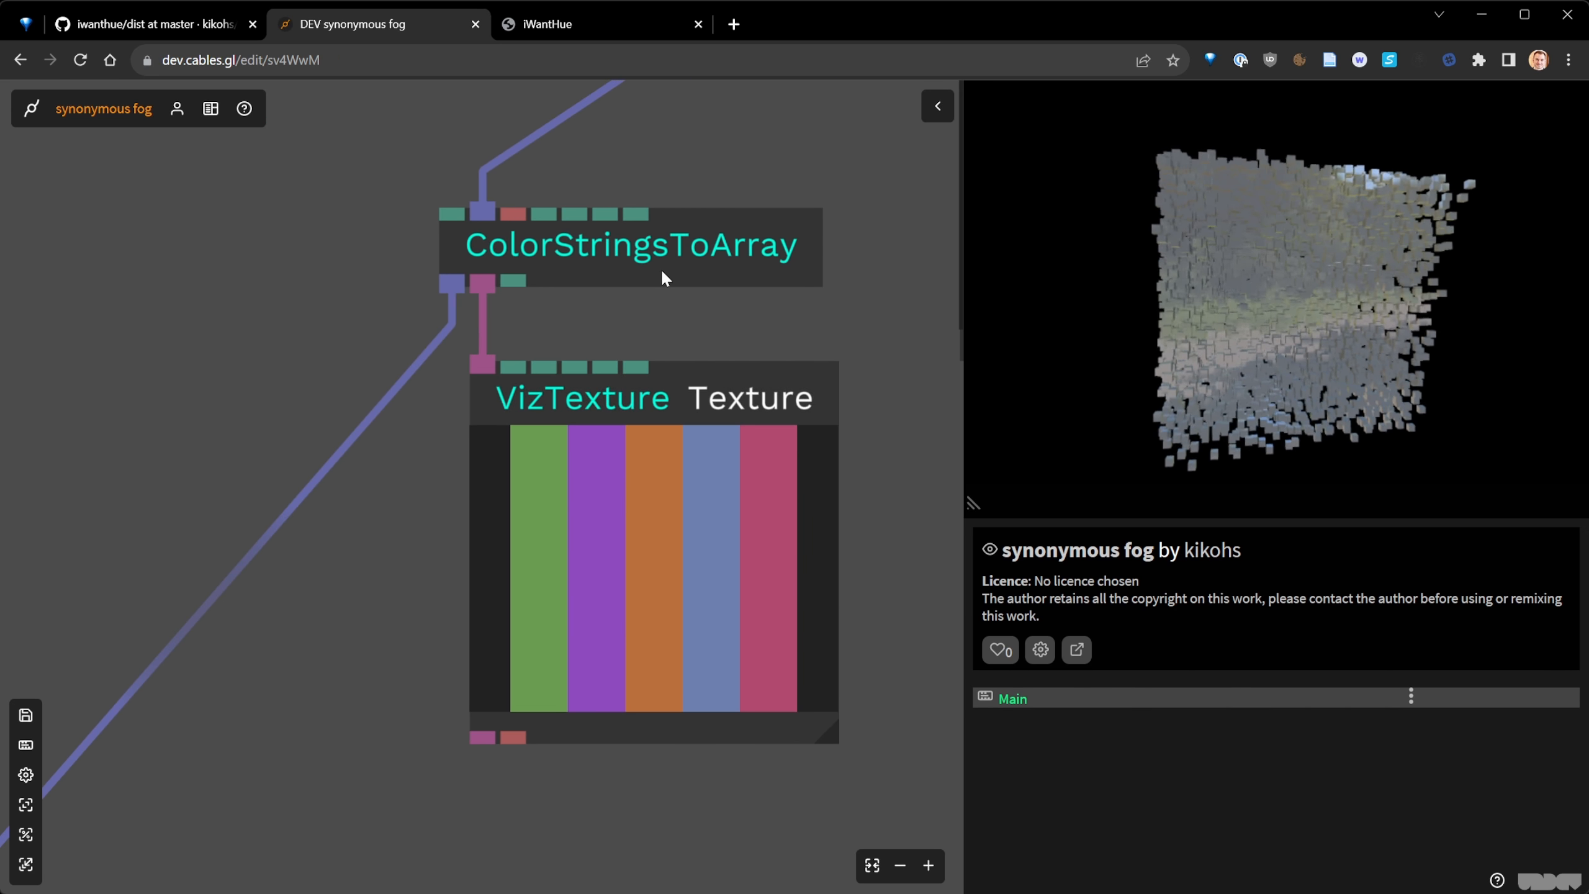
pyautogui.click(660, 269)
pyautogui.scroll(-5, 348, 497)
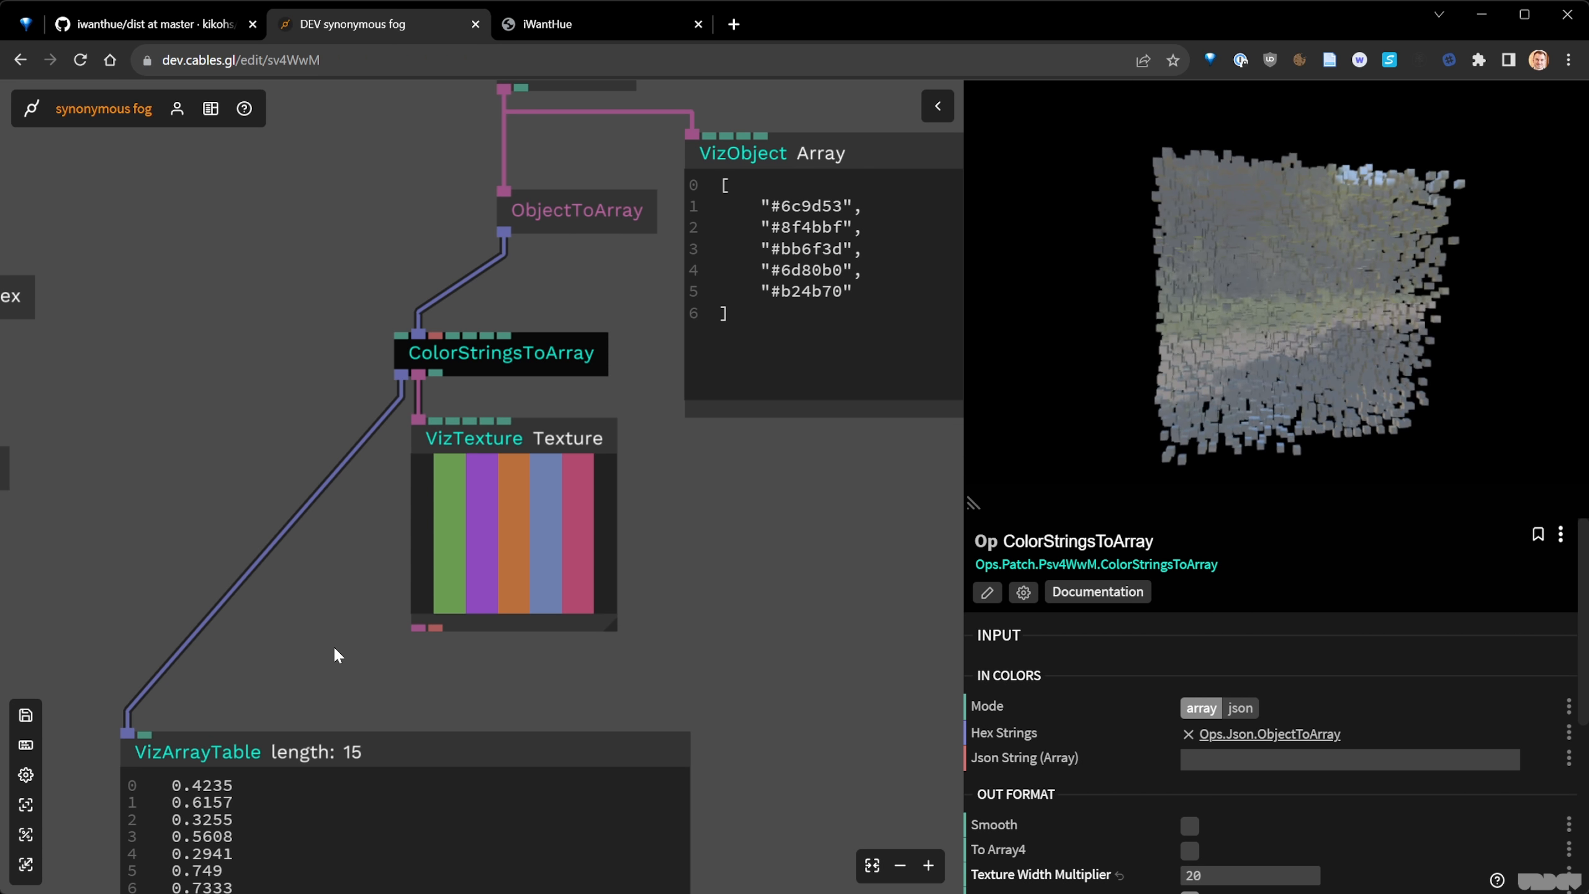
pyautogui.scroll(-3, 332, 645)
pyautogui.scroll(-1, 1078, 788)
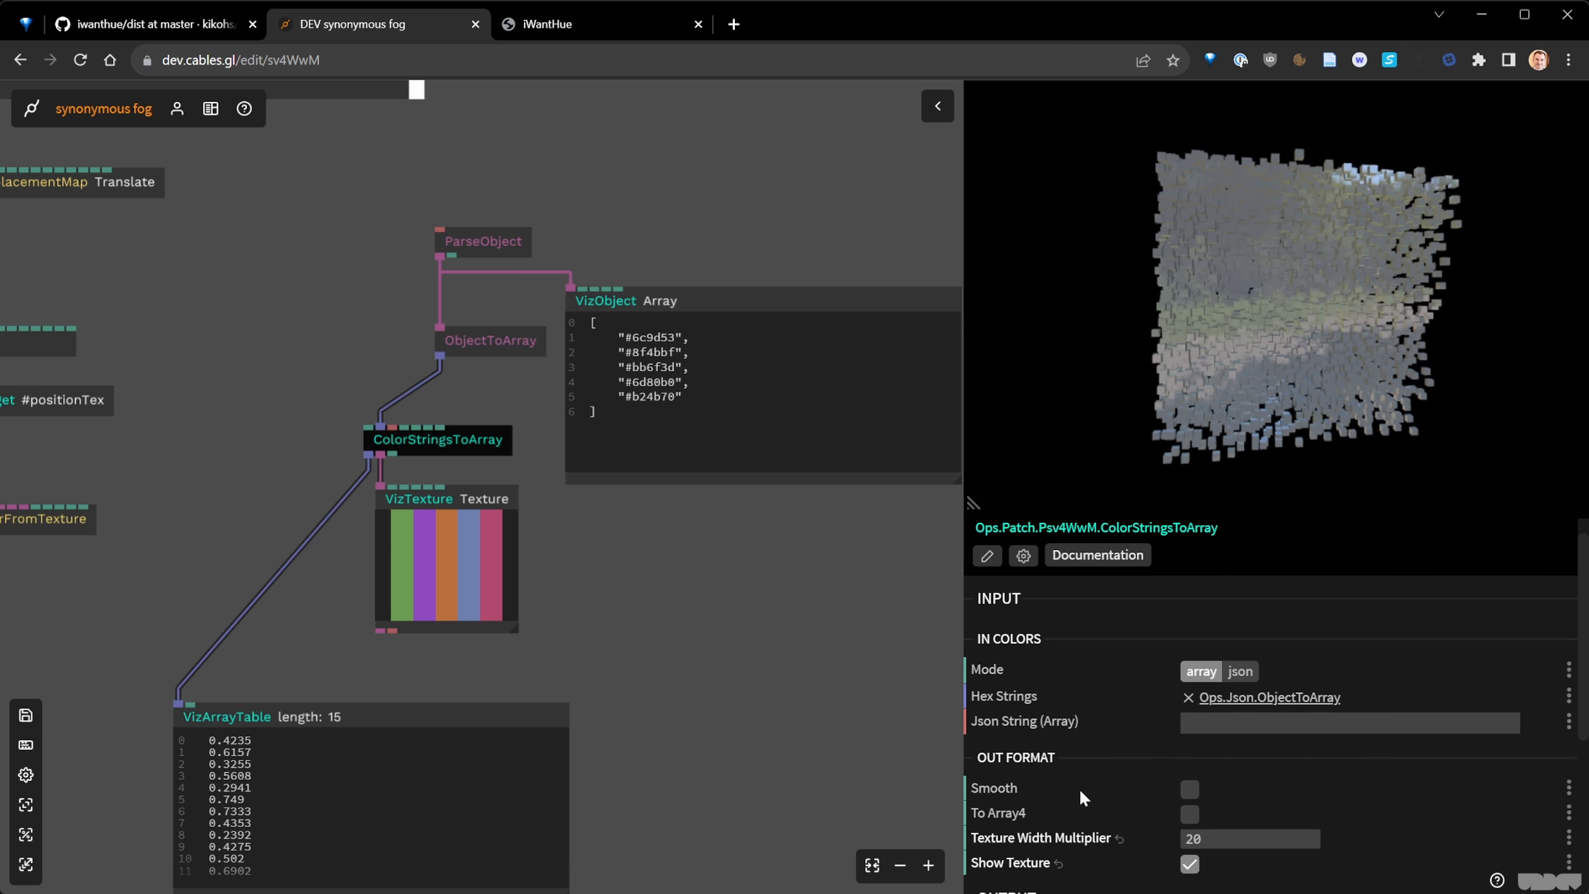
pyautogui.scroll(-1, 1079, 787)
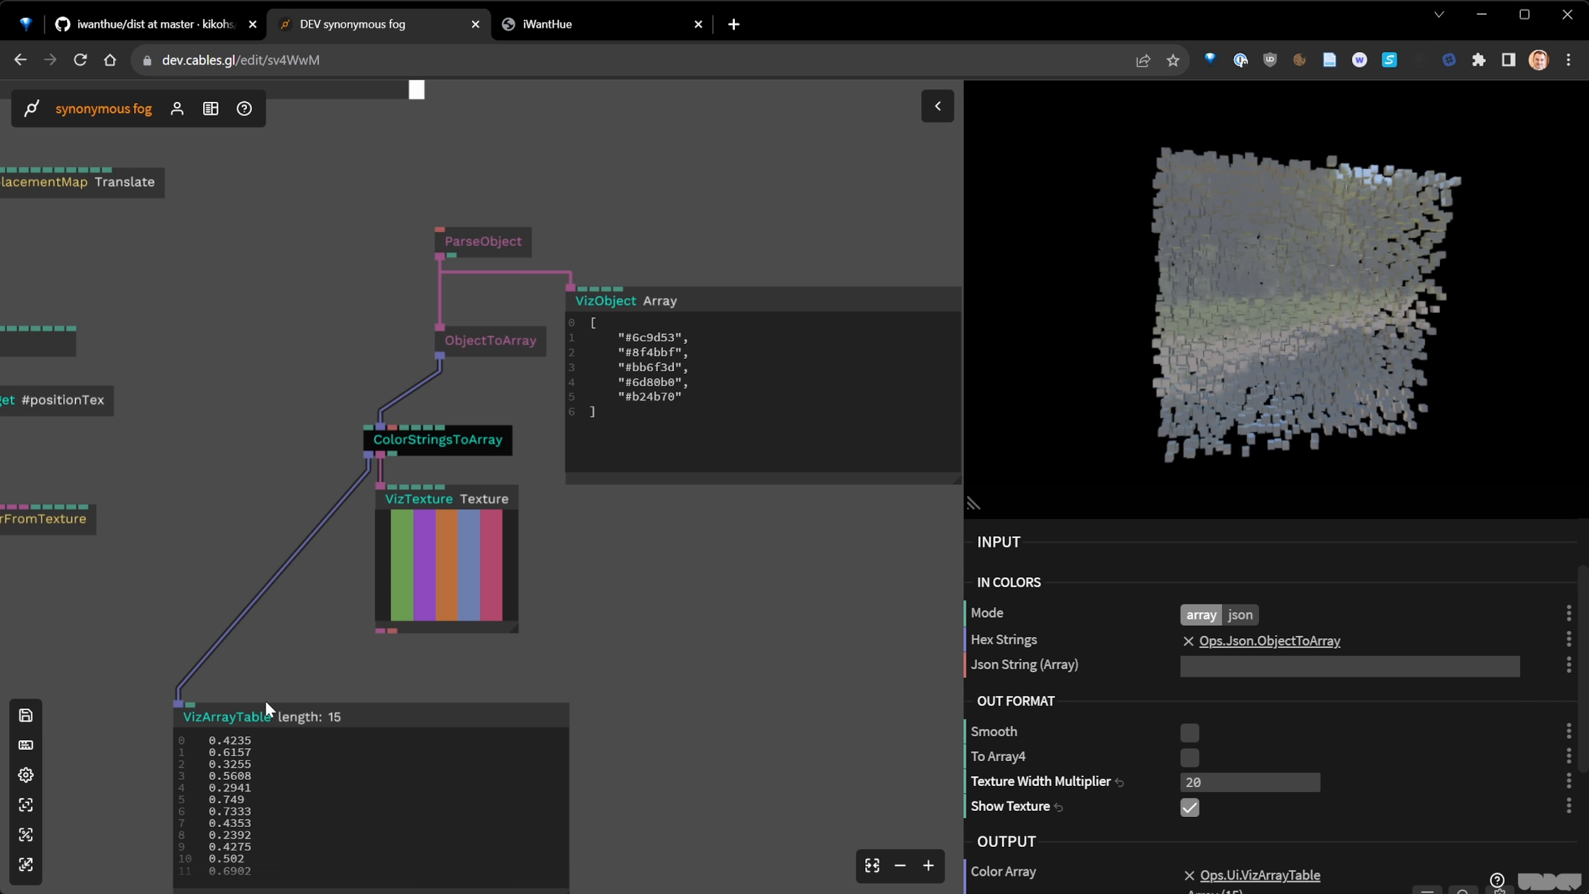
# - Shift VizArrayTable slightly closer to VizTexture and review the settings of ColorStringsToArray again
pyautogui.moveTo(338, 720); pyautogui.dragTo(350, 701)
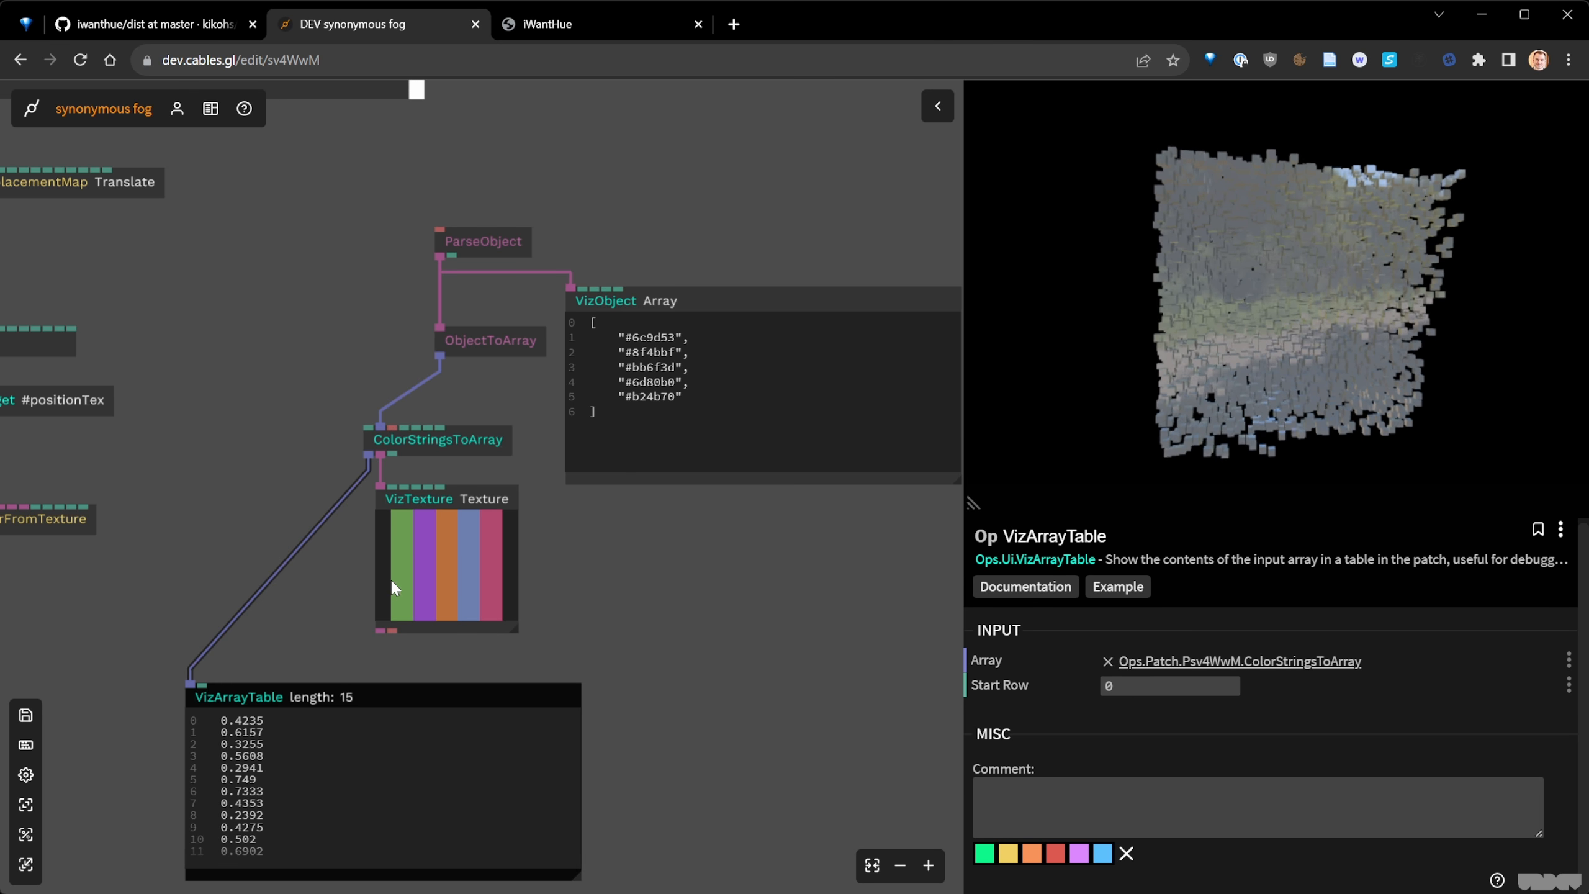
pyautogui.scroll(3, 392, 588)
pyautogui.scroll(1, 1065, 745)
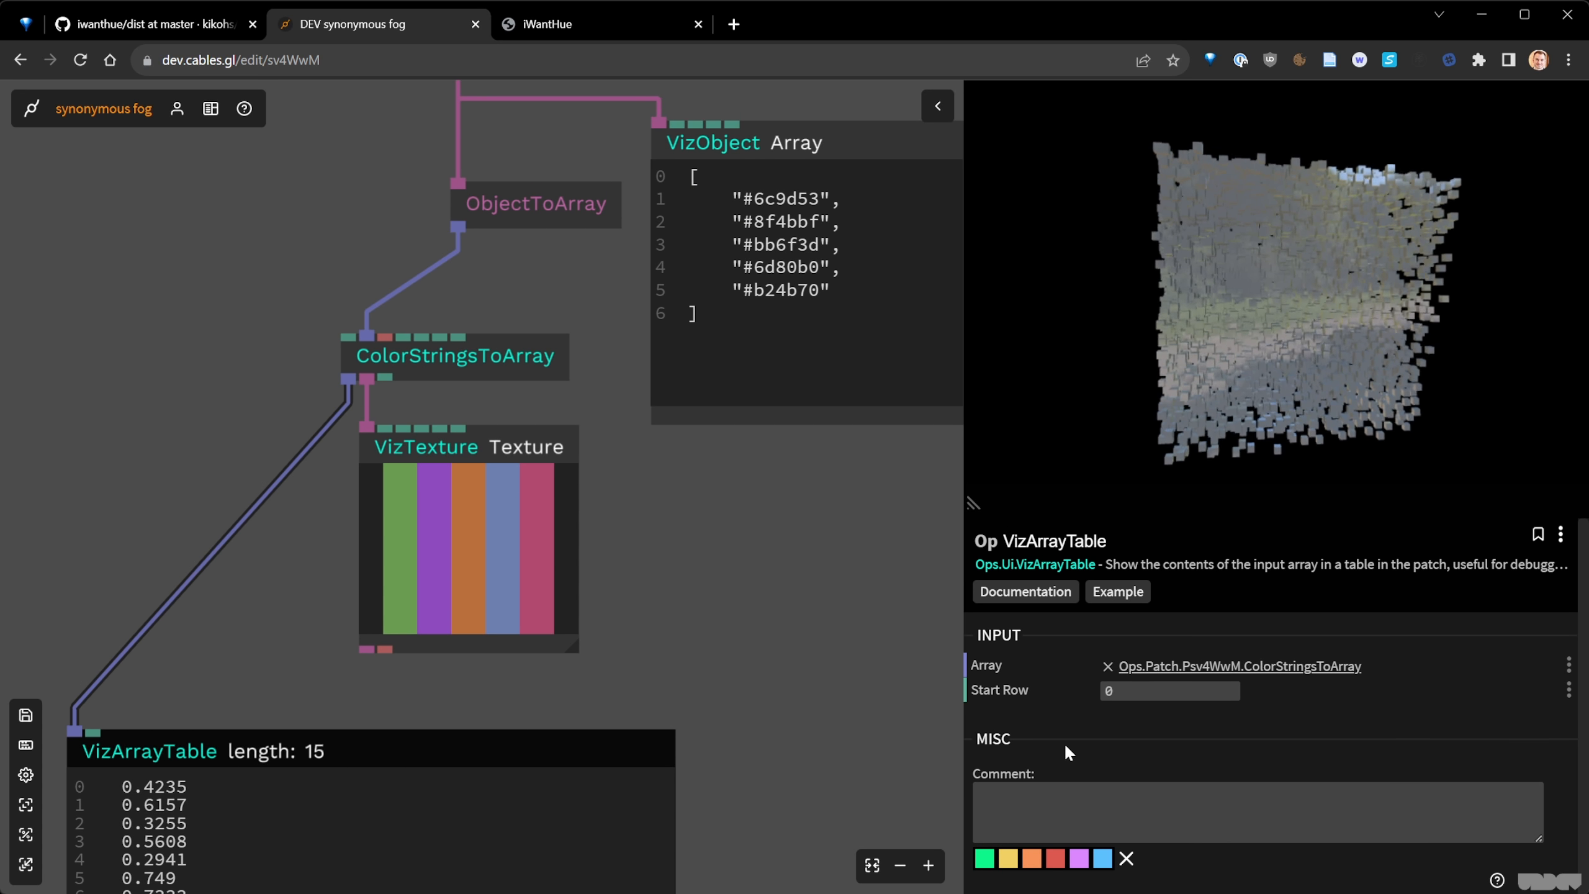
pyautogui.click(457, 368)
pyautogui.scroll(-2, 1153, 810)
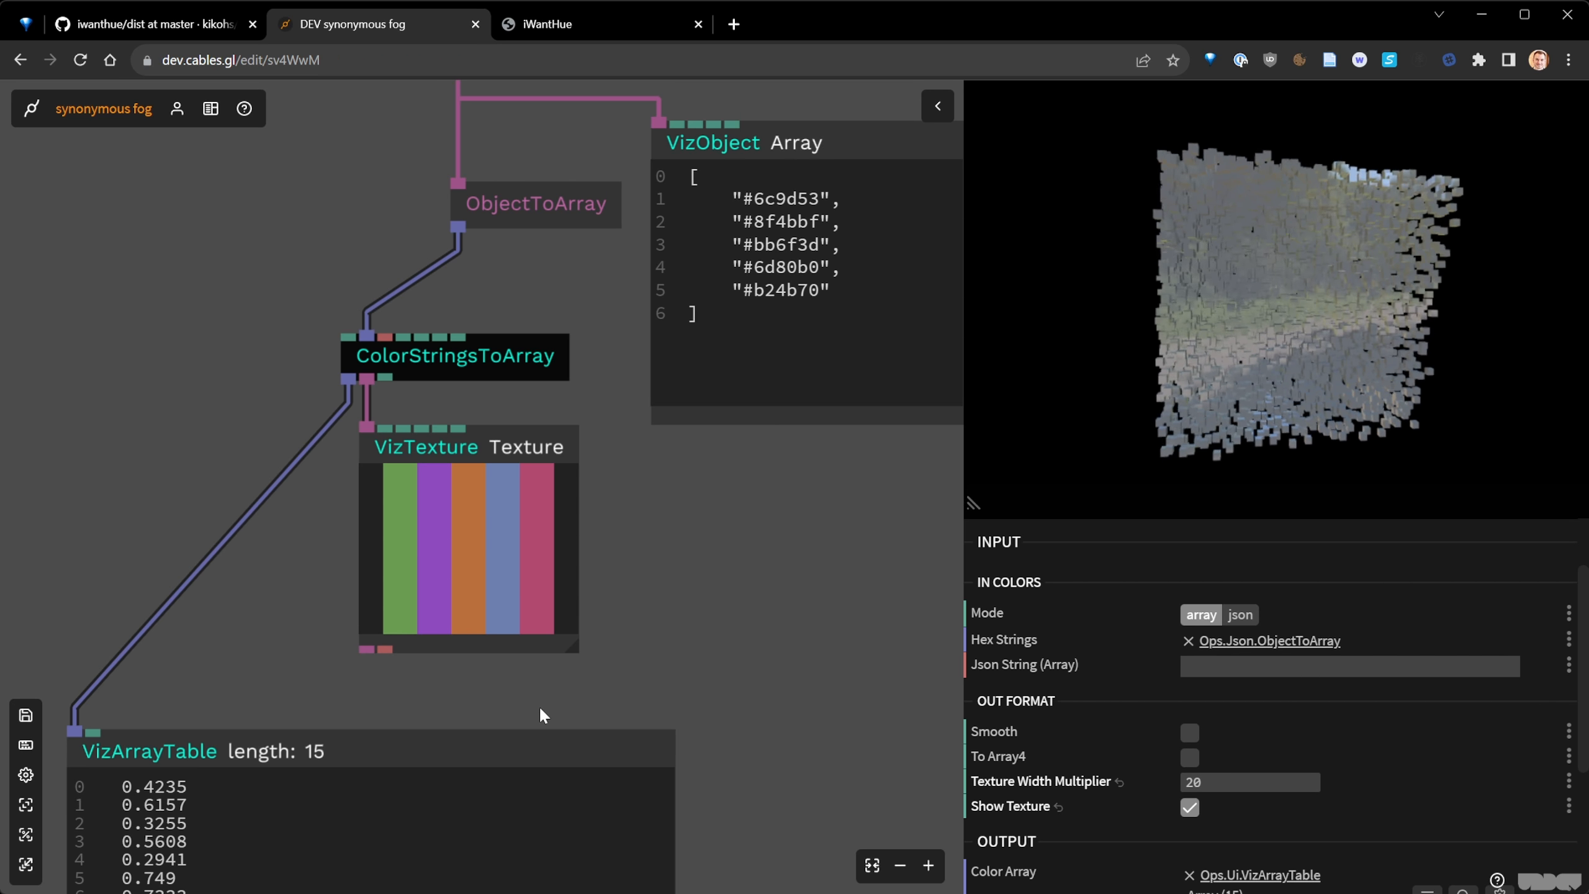
pyautogui.scroll(-2, 543, 701)
pyautogui.moveTo(610, 654)
pyautogui.mouseDown()
pyautogui.moveTo(699, 571)
pyautogui.moveTo(591, 632)
pyautogui.mouseUp()
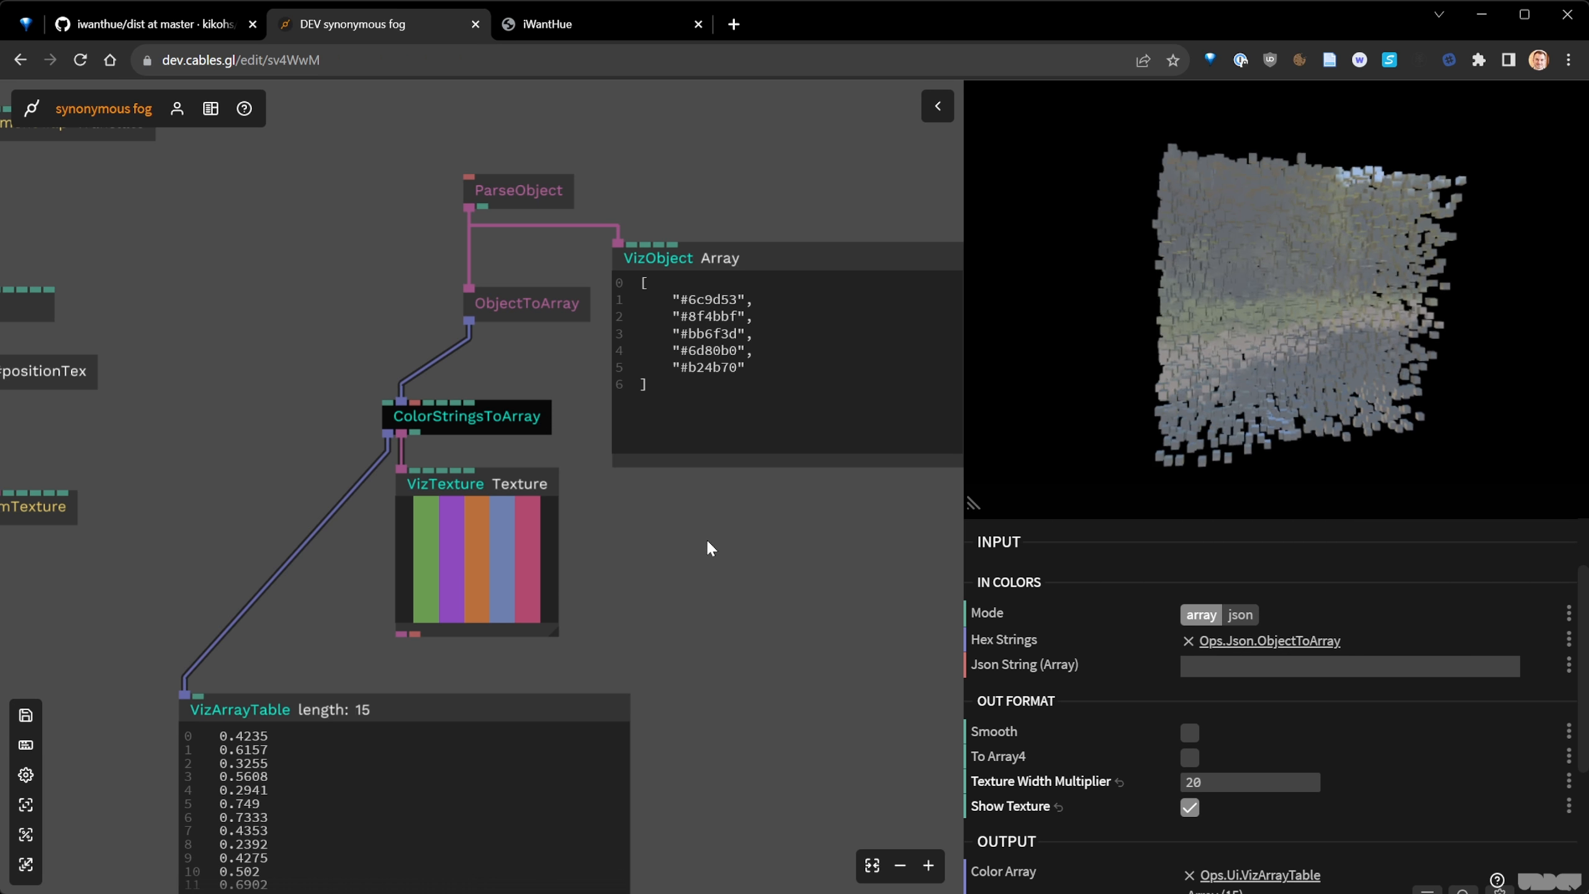
# - Save the patch and connect the Texture output of ColorStringsToArray to the Color Texture input of MeshInstancerFromTexture
pyautogui.click(705, 602)
pyautogui.moveTo(241, 528); pyautogui.dragTo(518, 499)
pyautogui.hotkey('ctrl', 's')
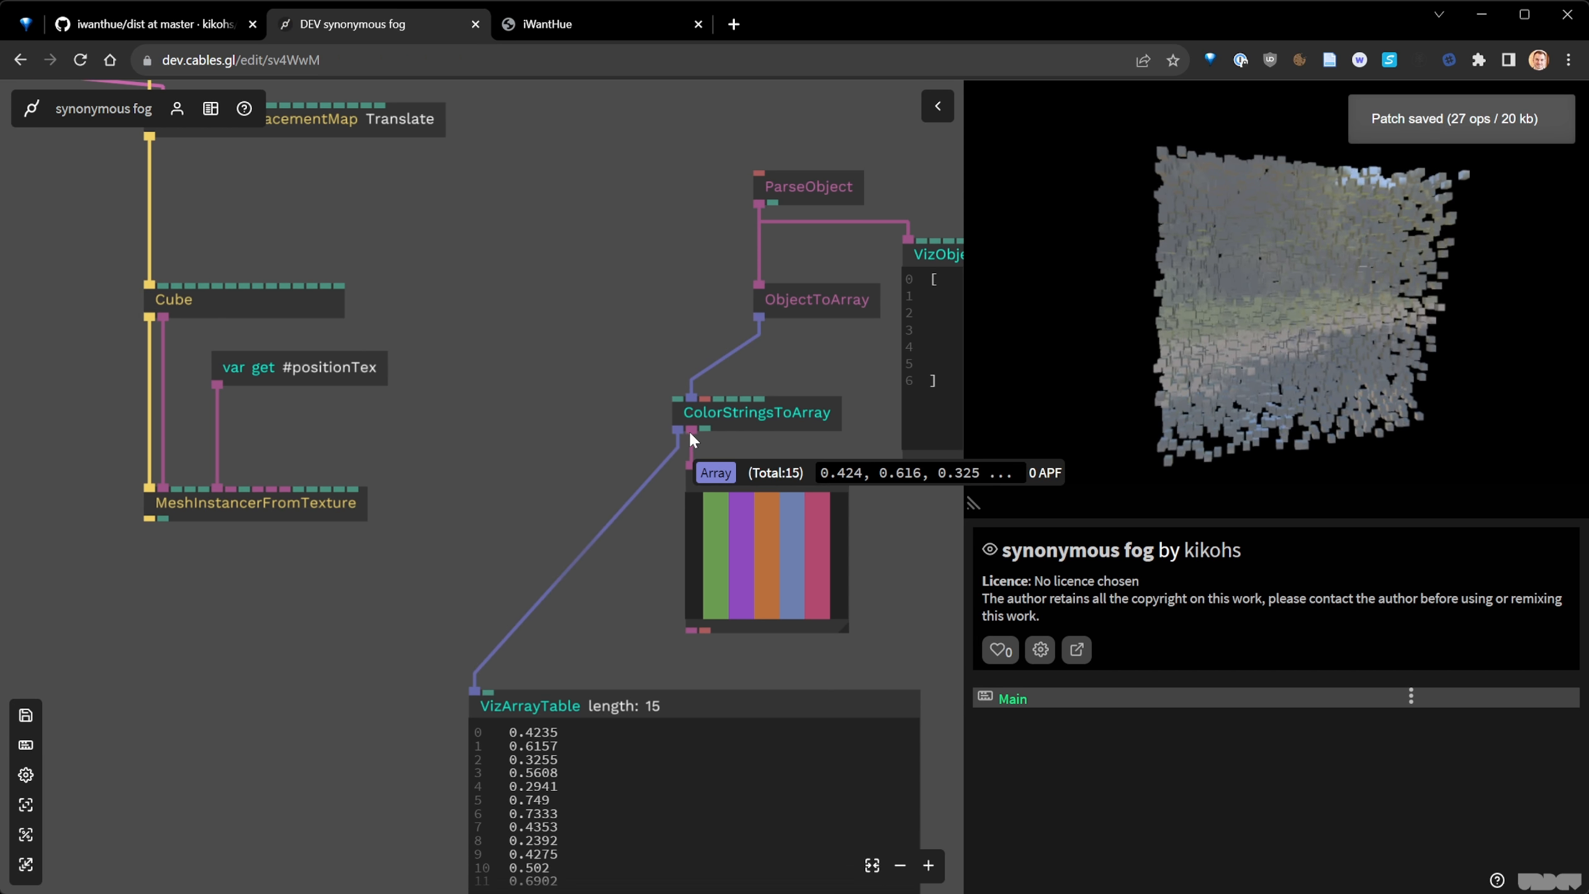
pyautogui.moveTo(690, 429); pyautogui.dragTo(300, 552)
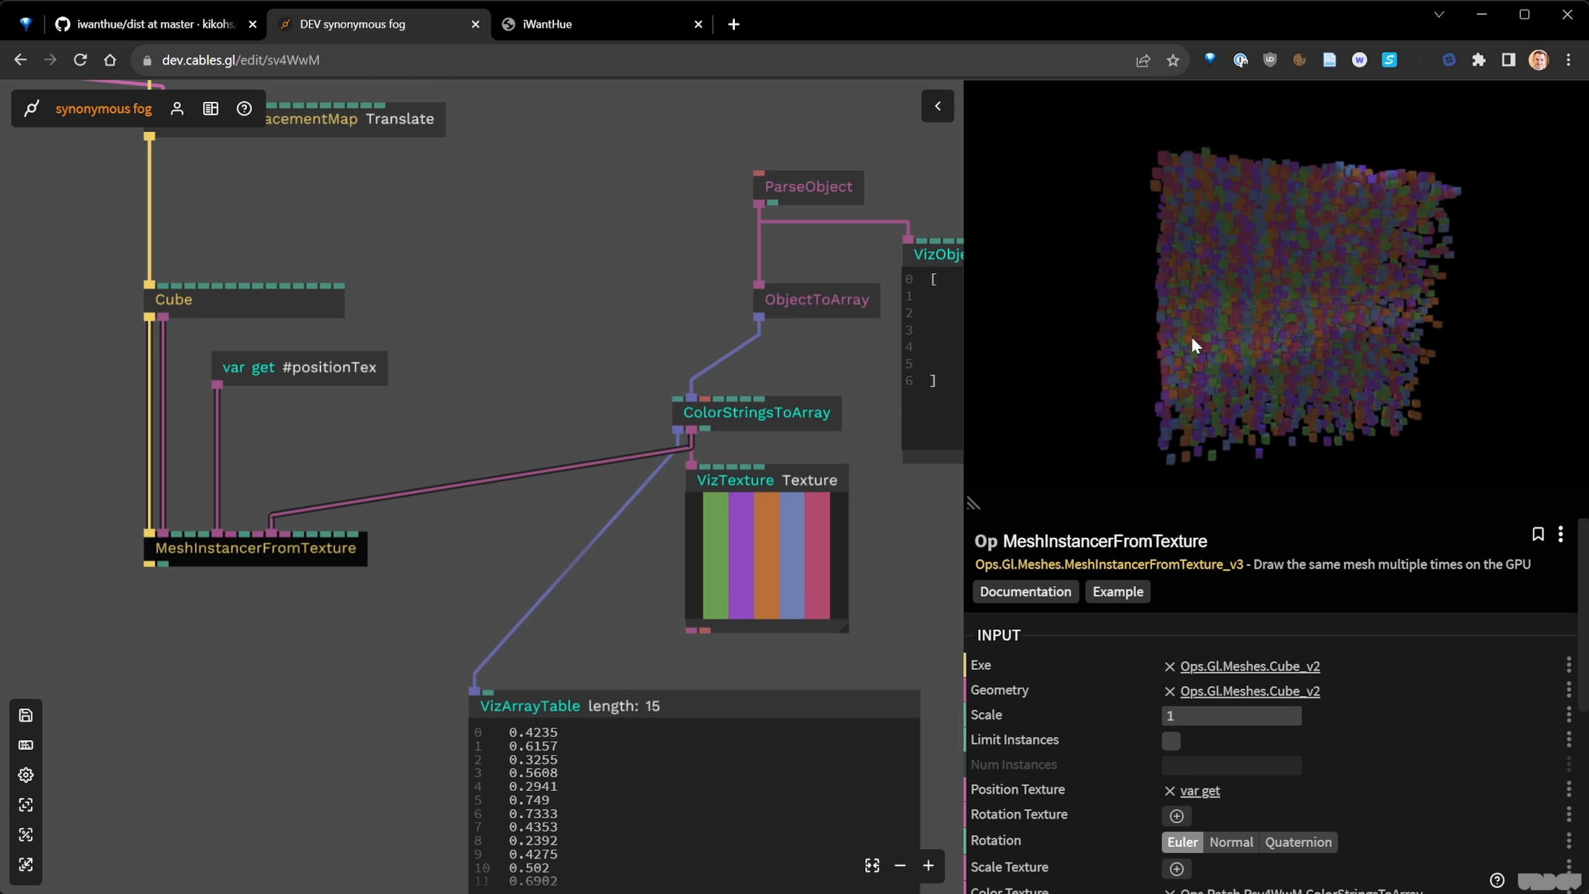
pyautogui.moveTo(1192, 307); pyautogui.dragTo(1161, 252)
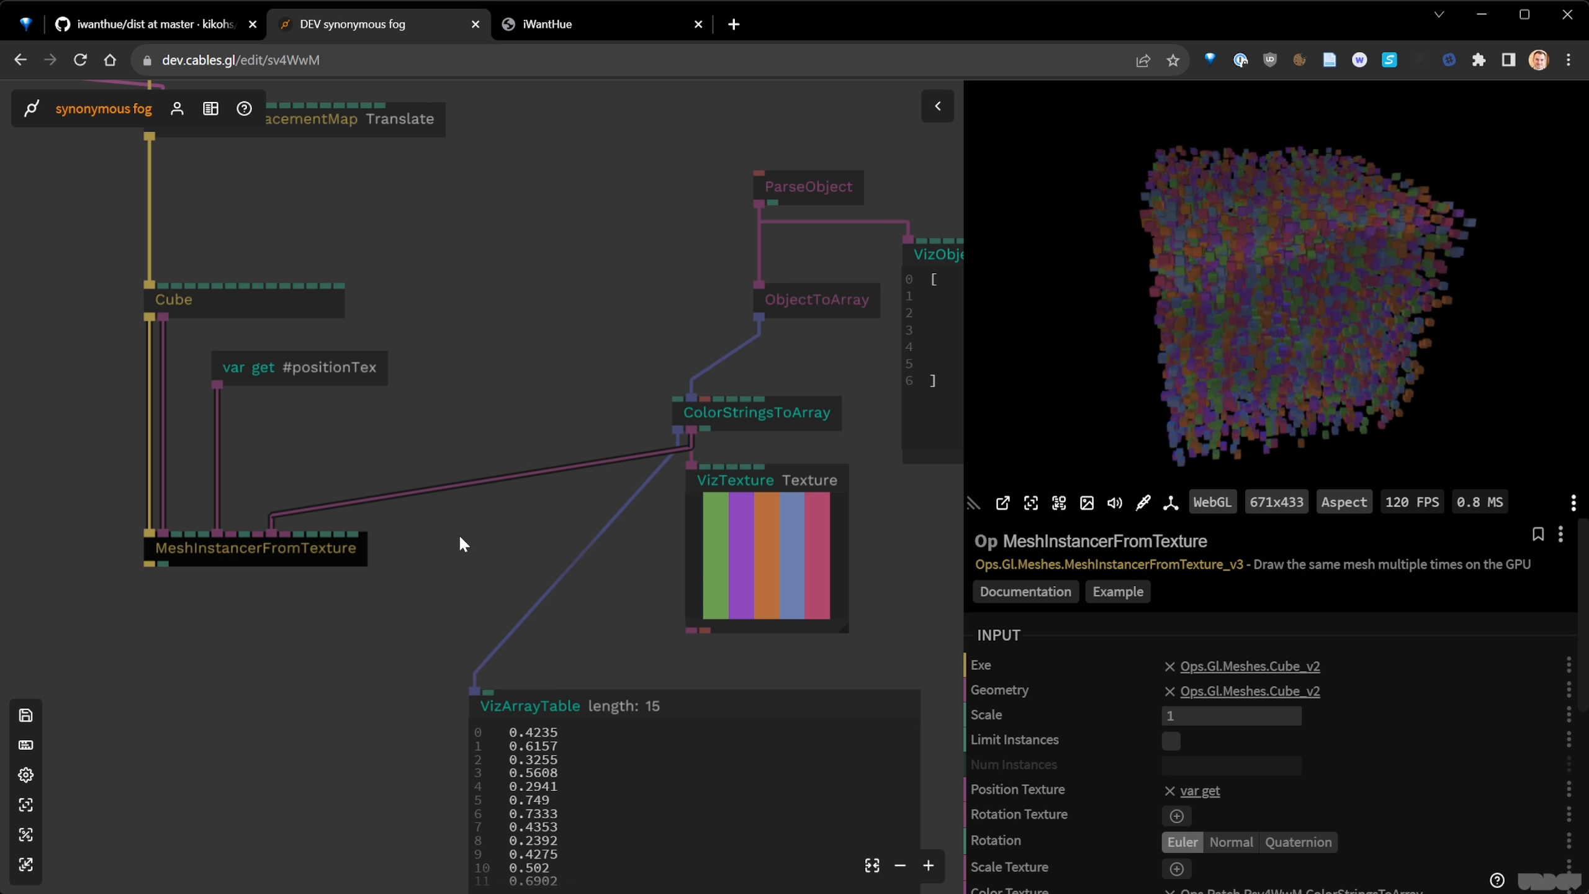
# - Try raising the Emission Intensity of PbrMaterial to 6.95 and look through its lighting and texture parameters
pyautogui.scroll(5, 494, 547)
pyautogui.click(493, 266)
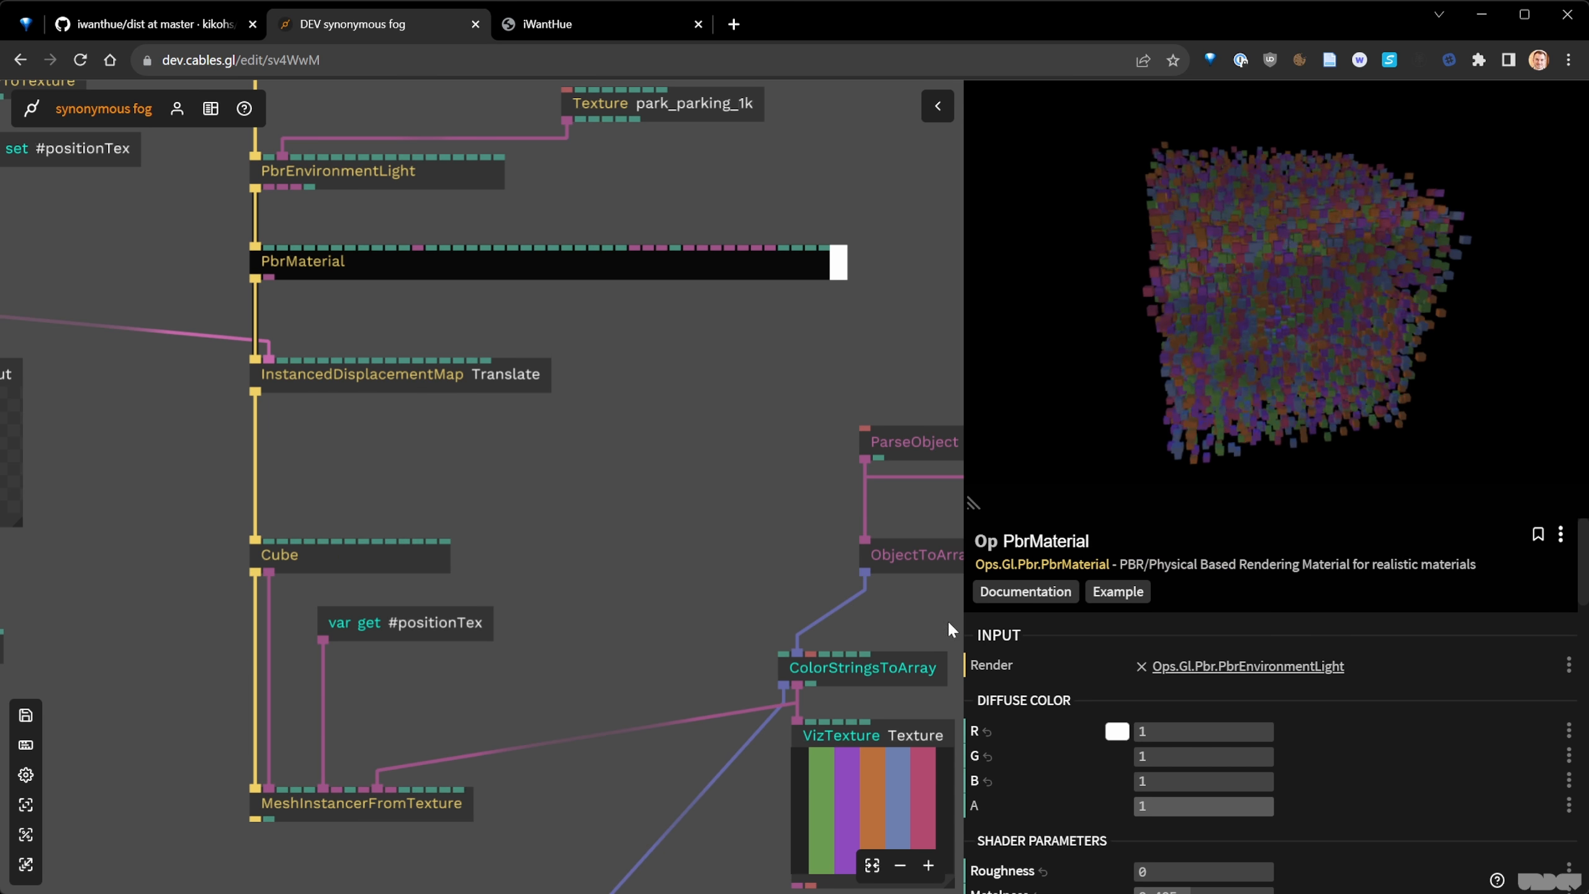
pyautogui.scroll(-10, 1055, 785)
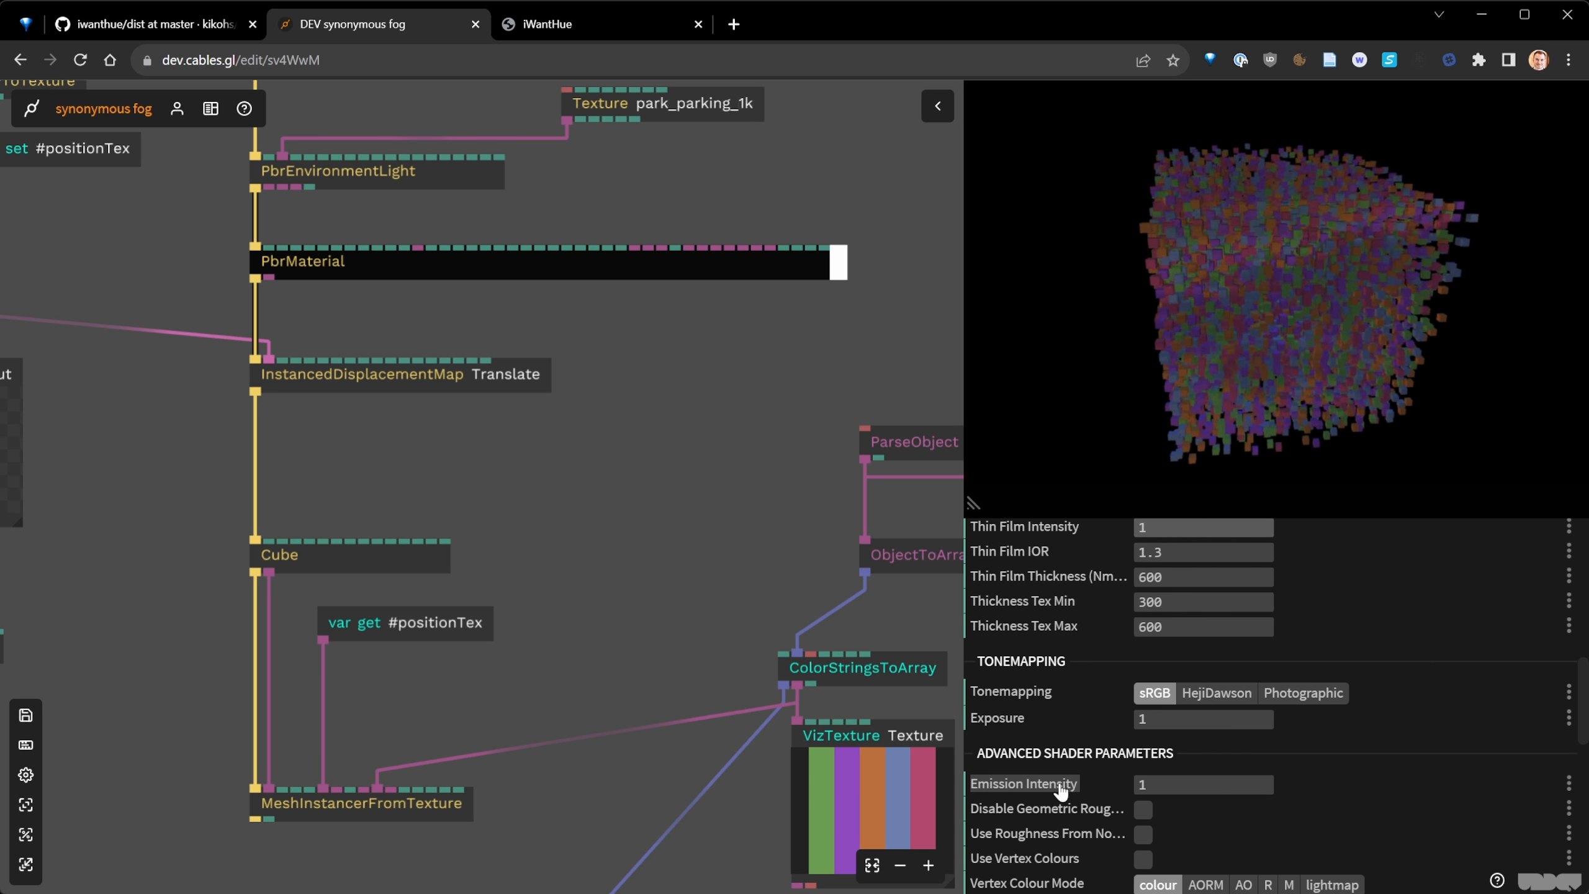
pyautogui.moveTo(1140, 785); pyautogui.dragTo(1301, 784)
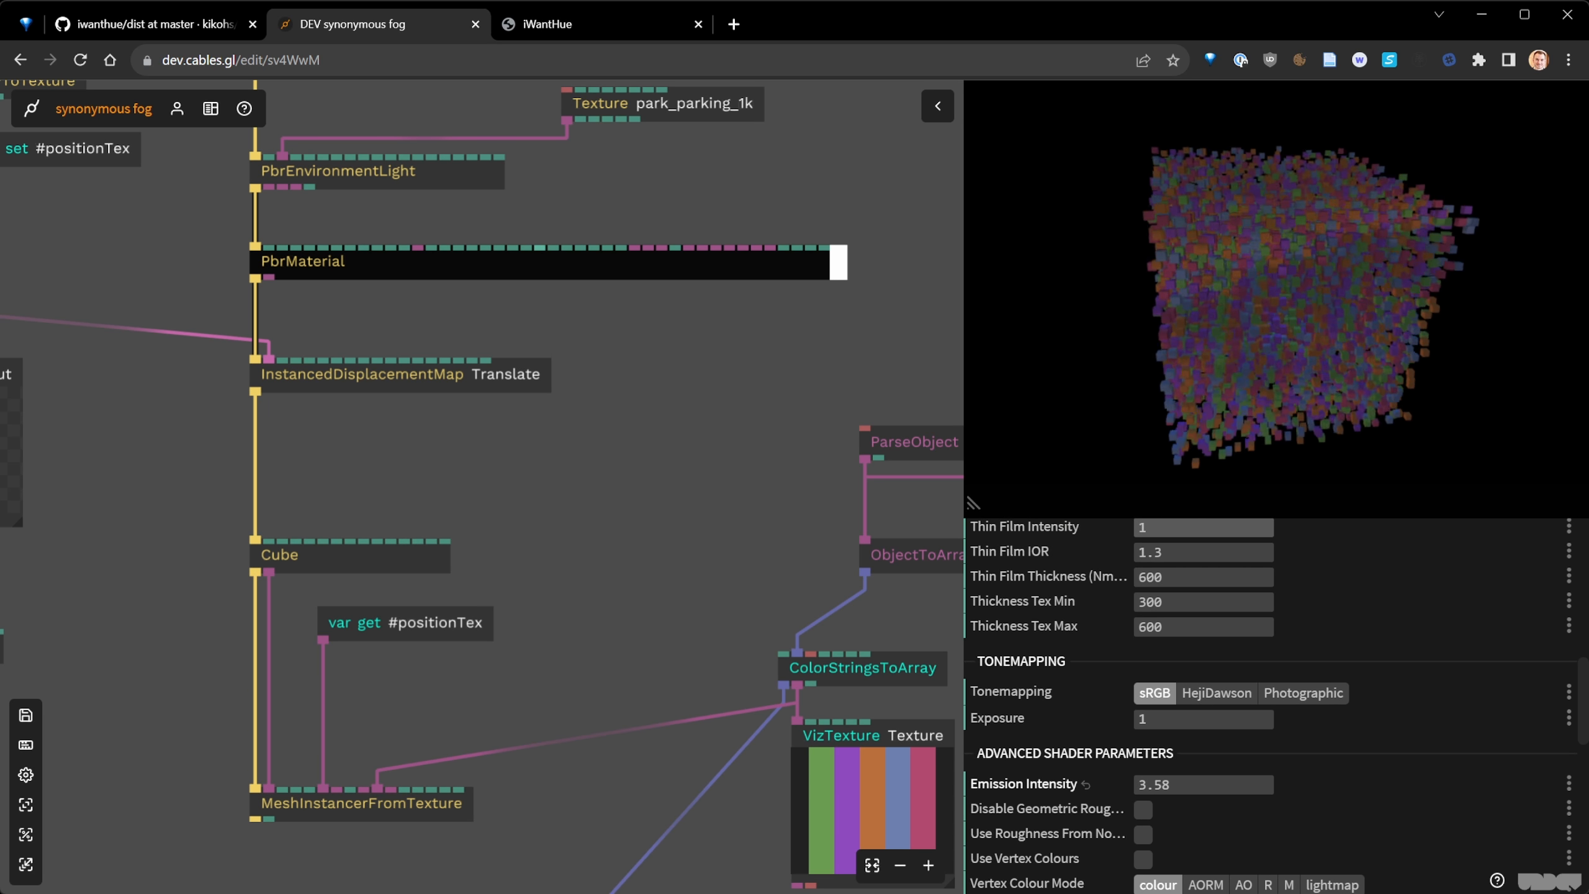
pyautogui.scroll(-6, 1120, 809)
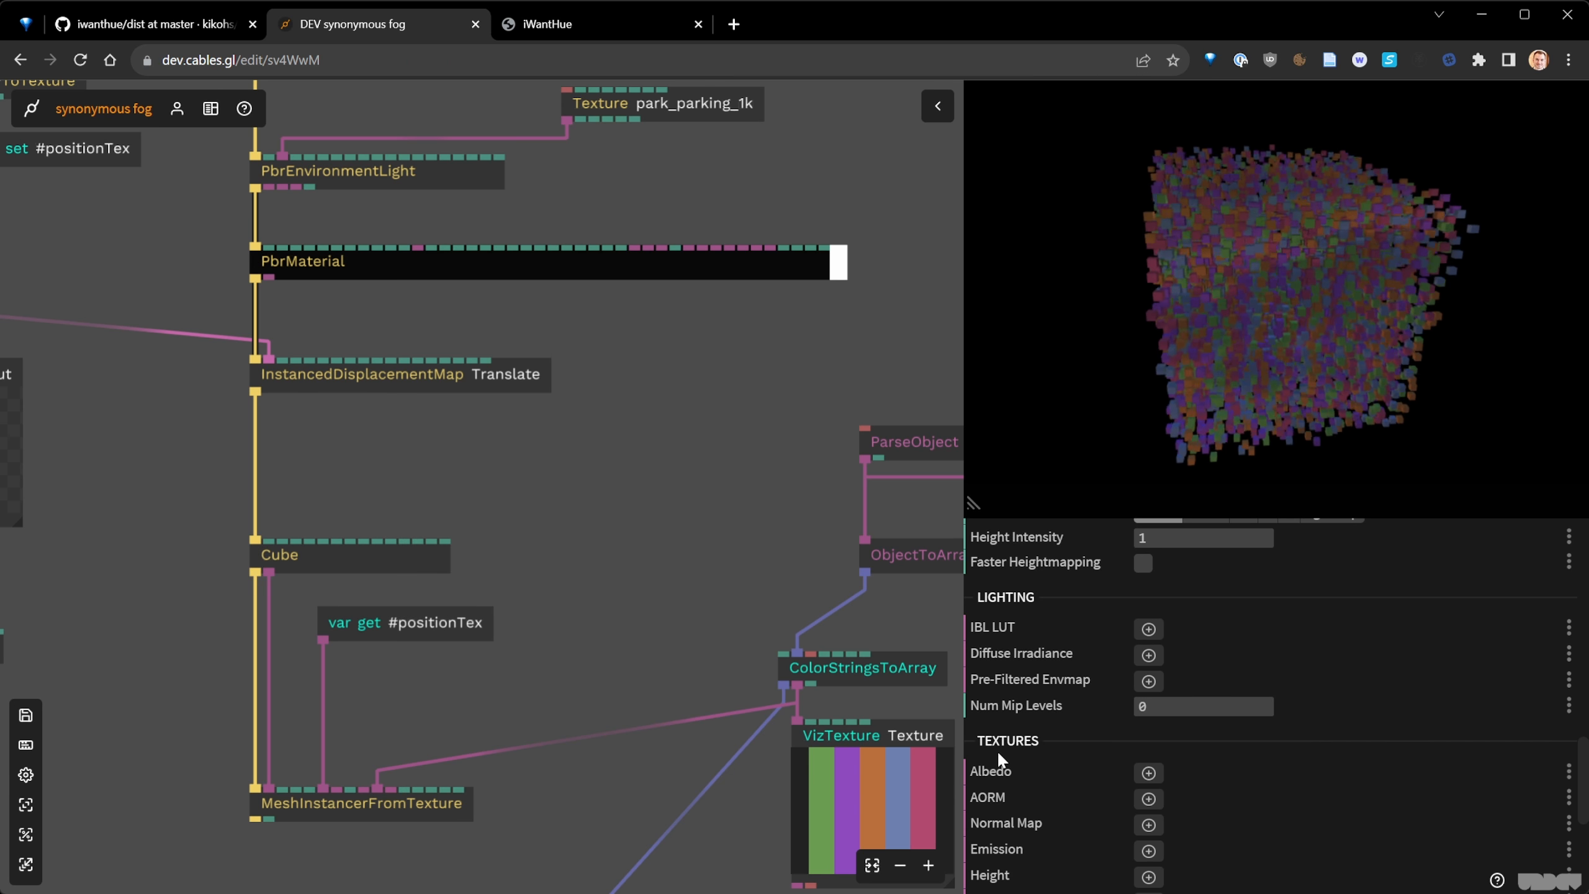
pyautogui.scroll(6, 1004, 738)
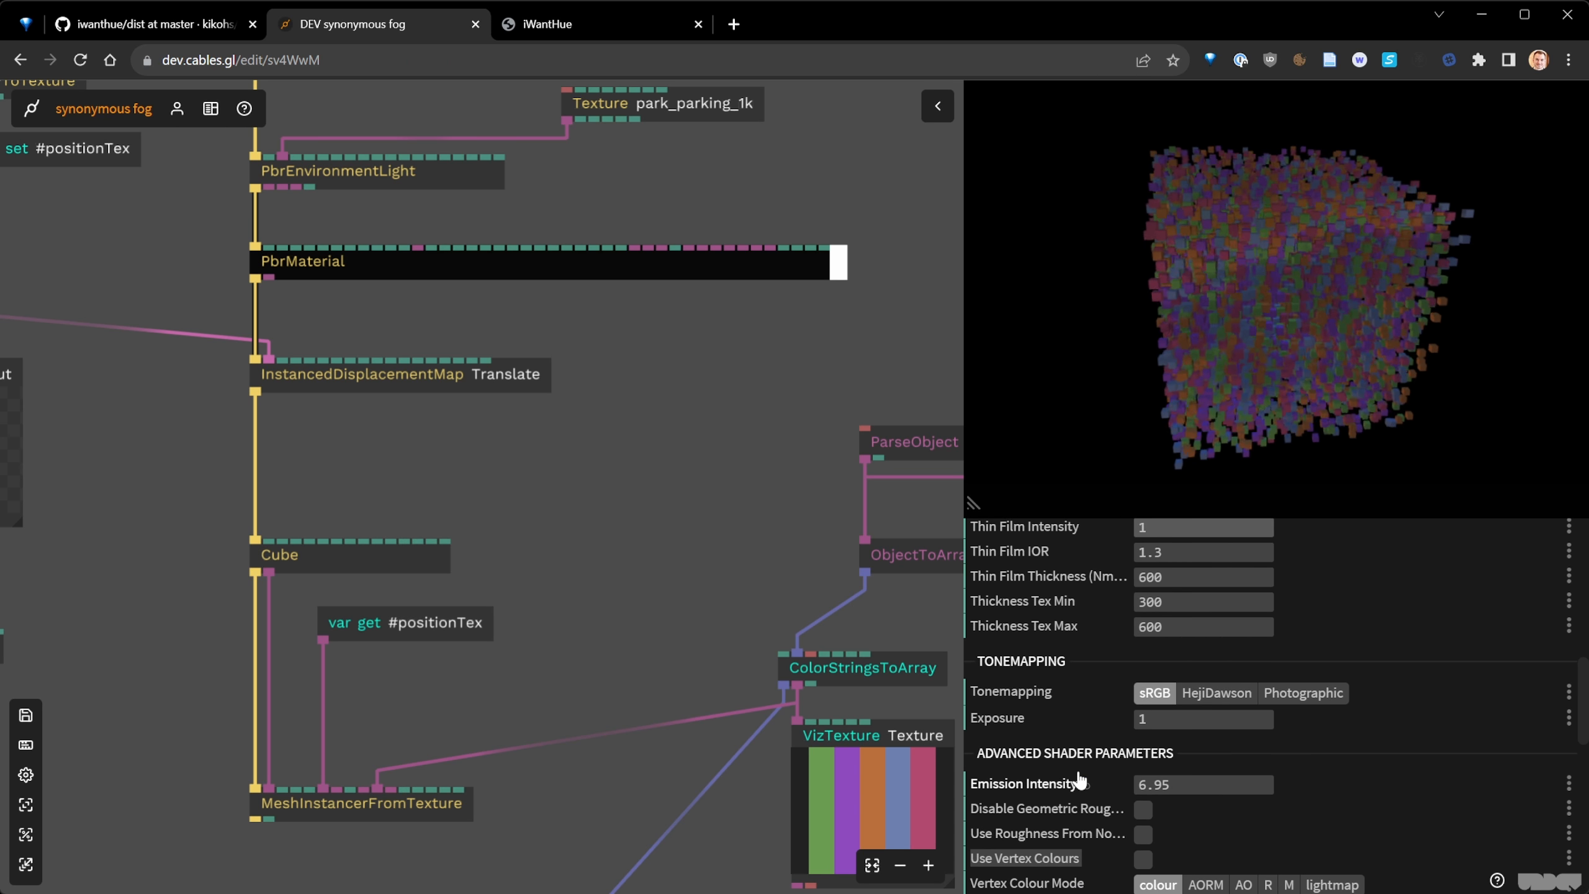
# - Raise the tonemapping Exposure of PbrMaterial to 7.08 and reset its Emission Intensity to 1
pyautogui.moveTo(1141, 718); pyautogui.dragTo(1245, 718)
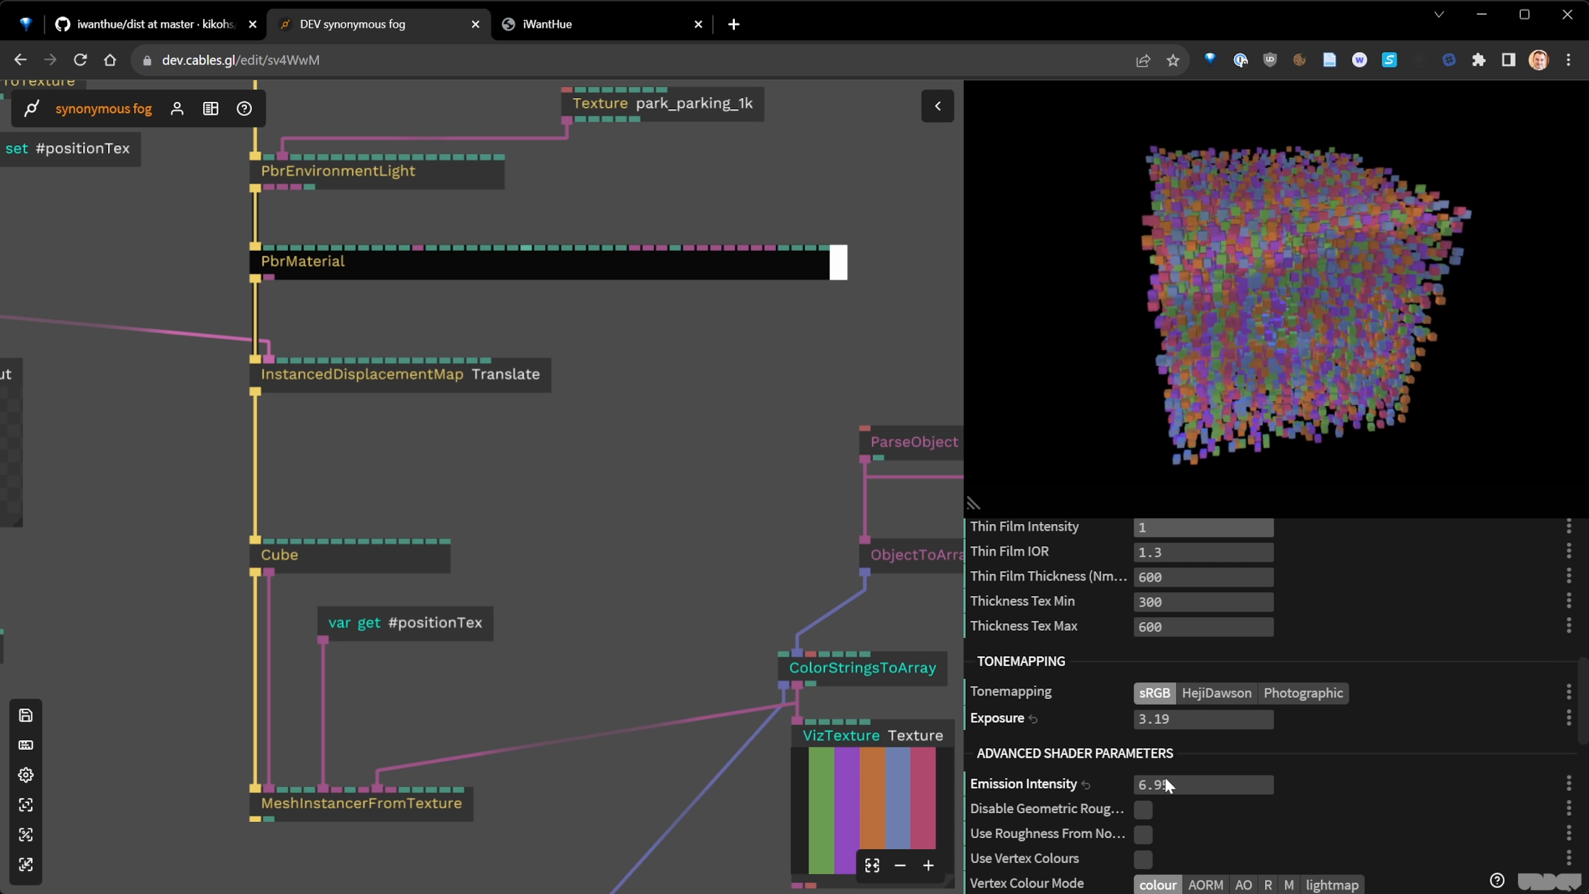
pyautogui.click(1167, 785)
pyautogui.write('1')
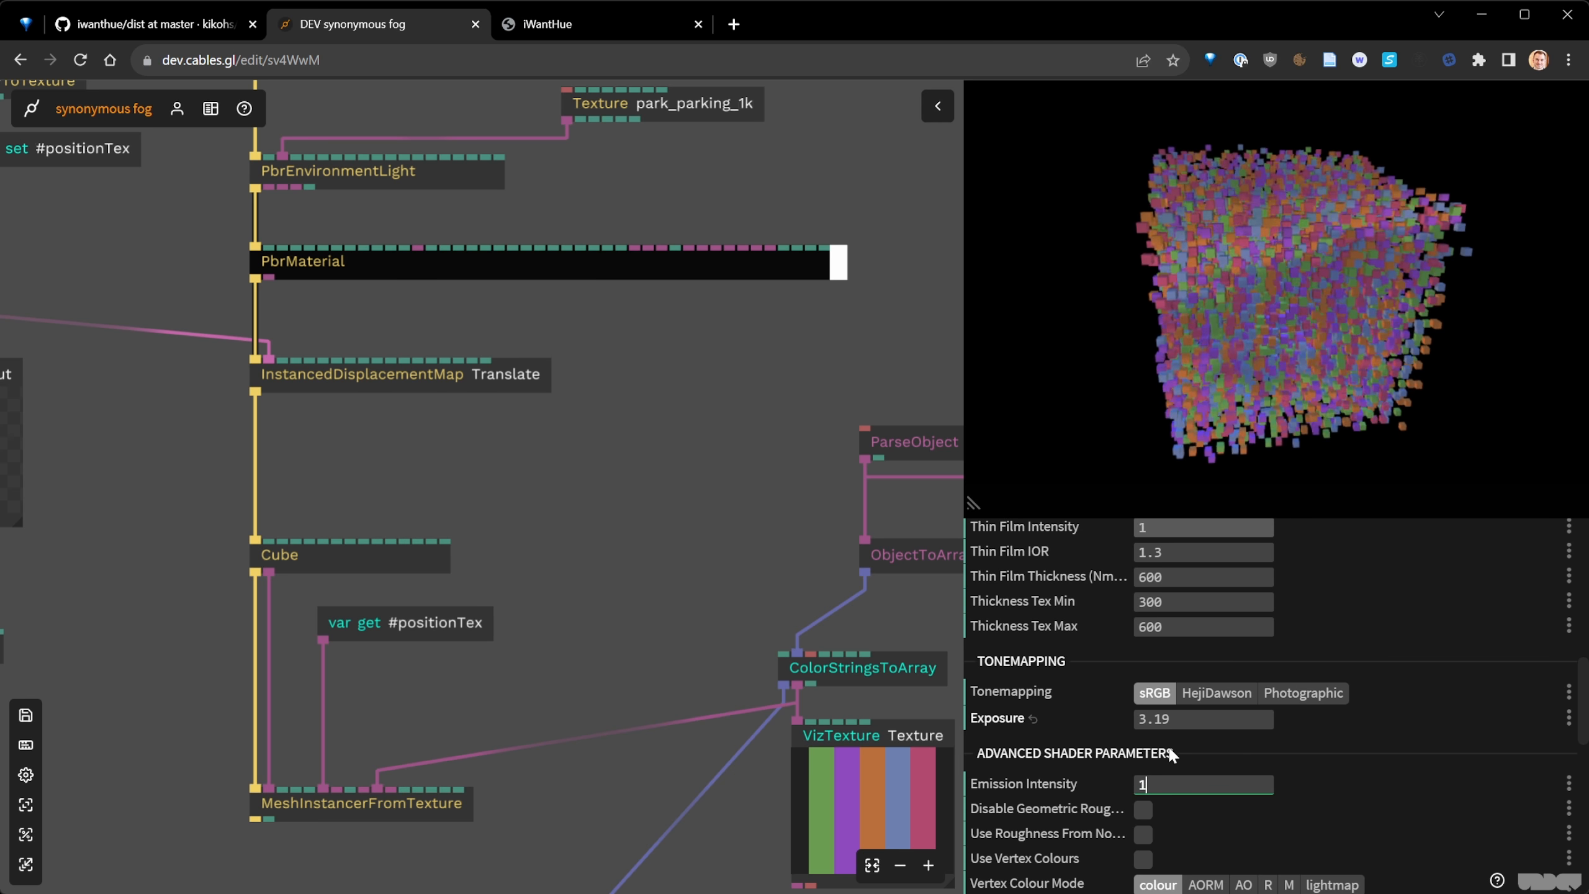
pyautogui.moveTo(1160, 719); pyautogui.dragTo(1320, 719)
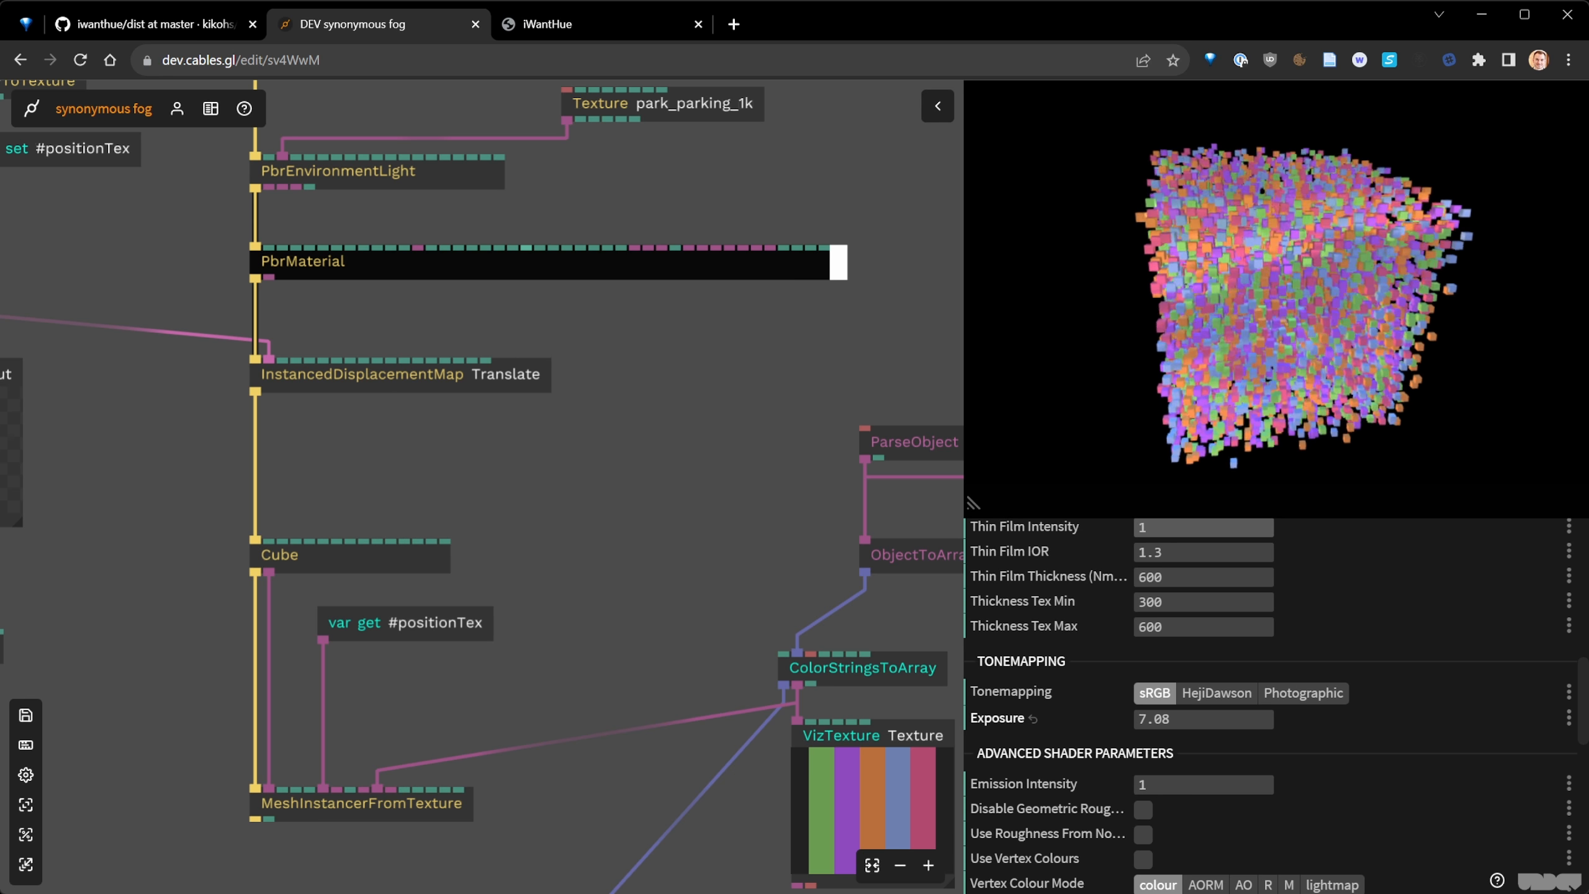
# - Compare the Photographic and HejiDawson tonemapping modes in PbrMaterial, returning to sRGB
pyautogui.click(1303, 693)
pyautogui.click(1215, 693)
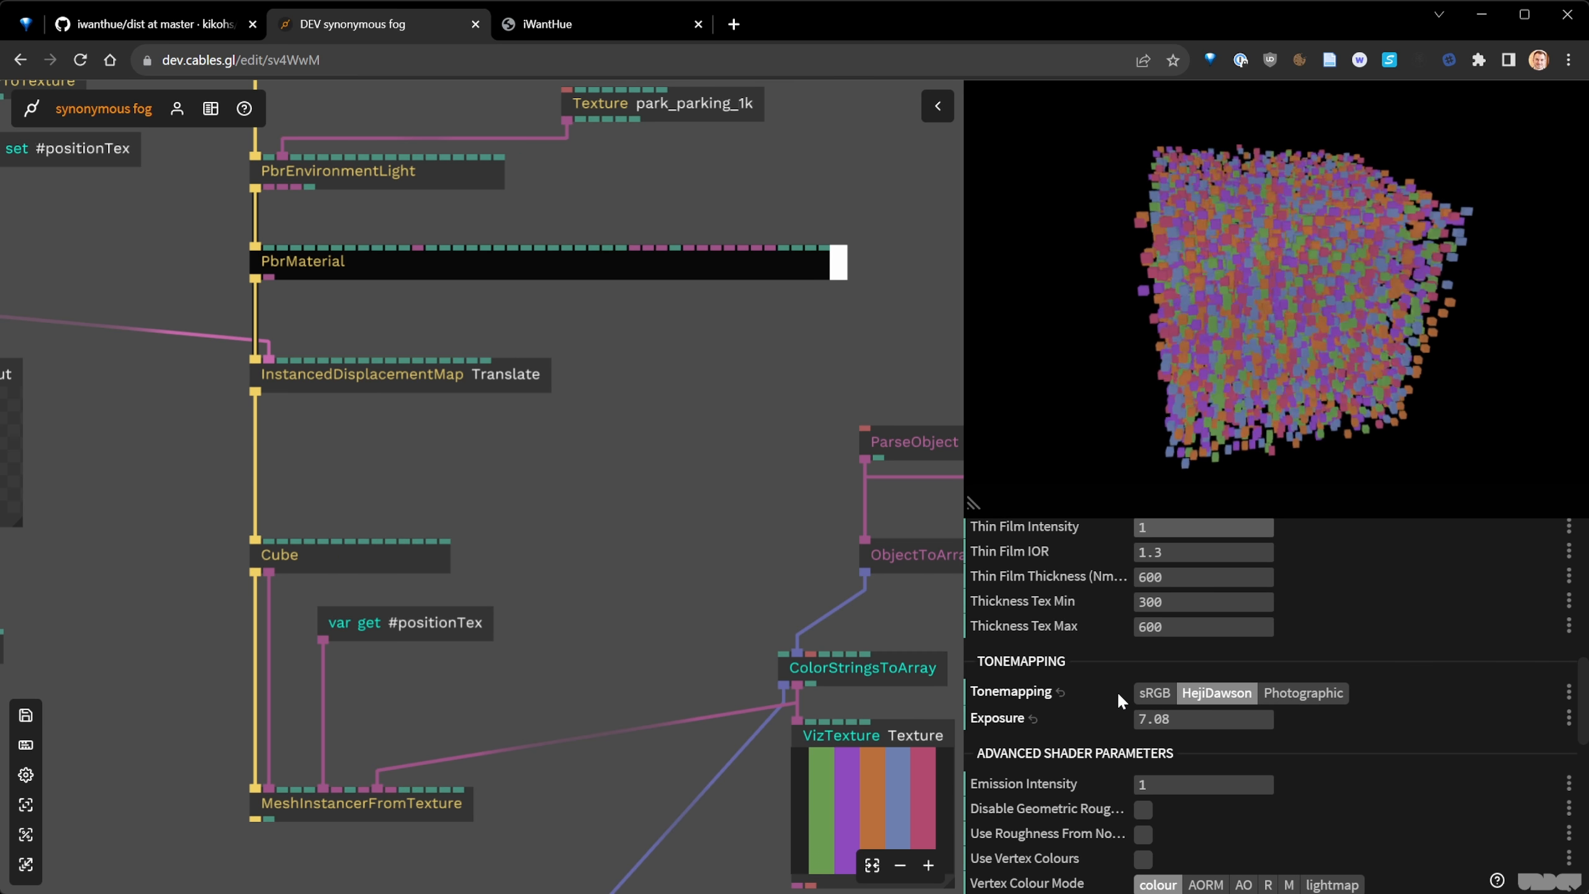
pyautogui.click(1154, 693)
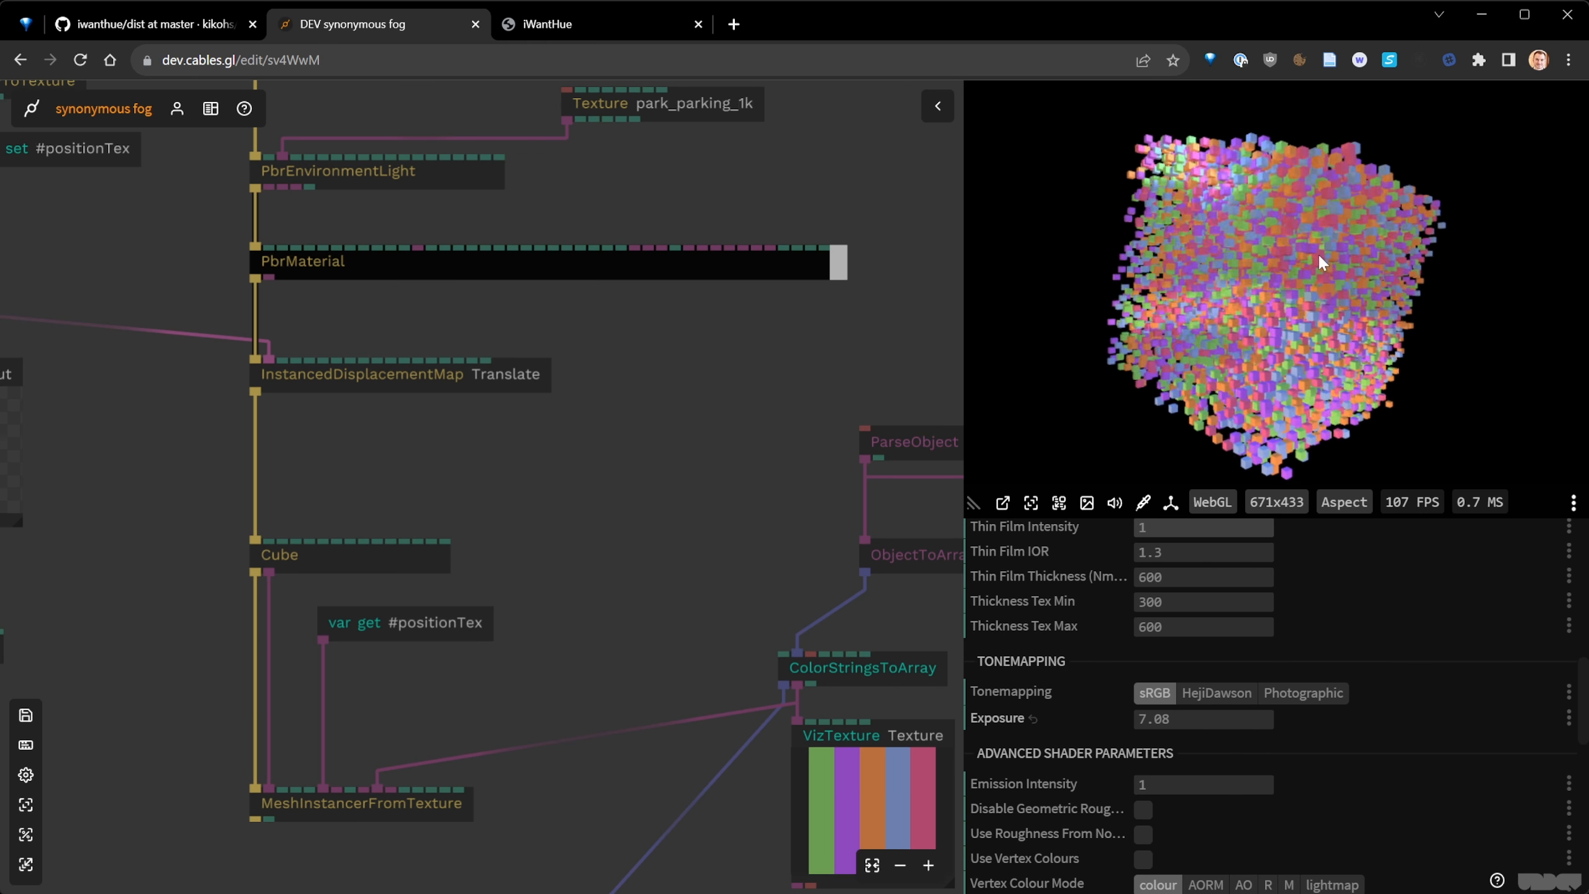
# - Save the patch and inspect the palette-colored cubes up close alongside the VizTexture stripes
pyautogui.click(704, 408)
pyautogui.hotkey('ctrl', 's')
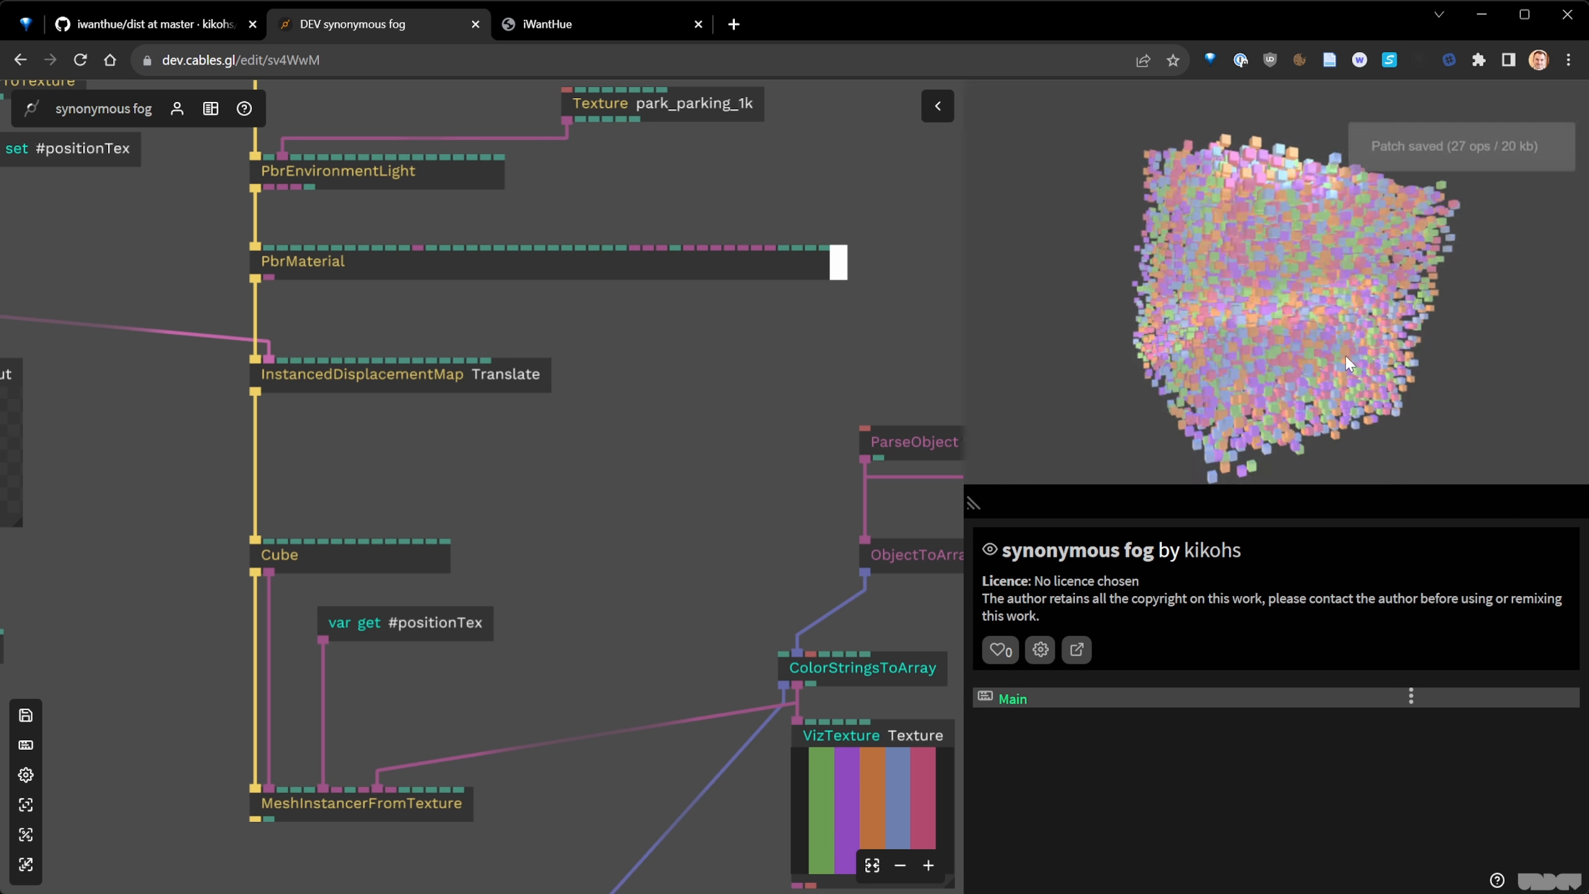
pyautogui.scroll(5, 1304, 316)
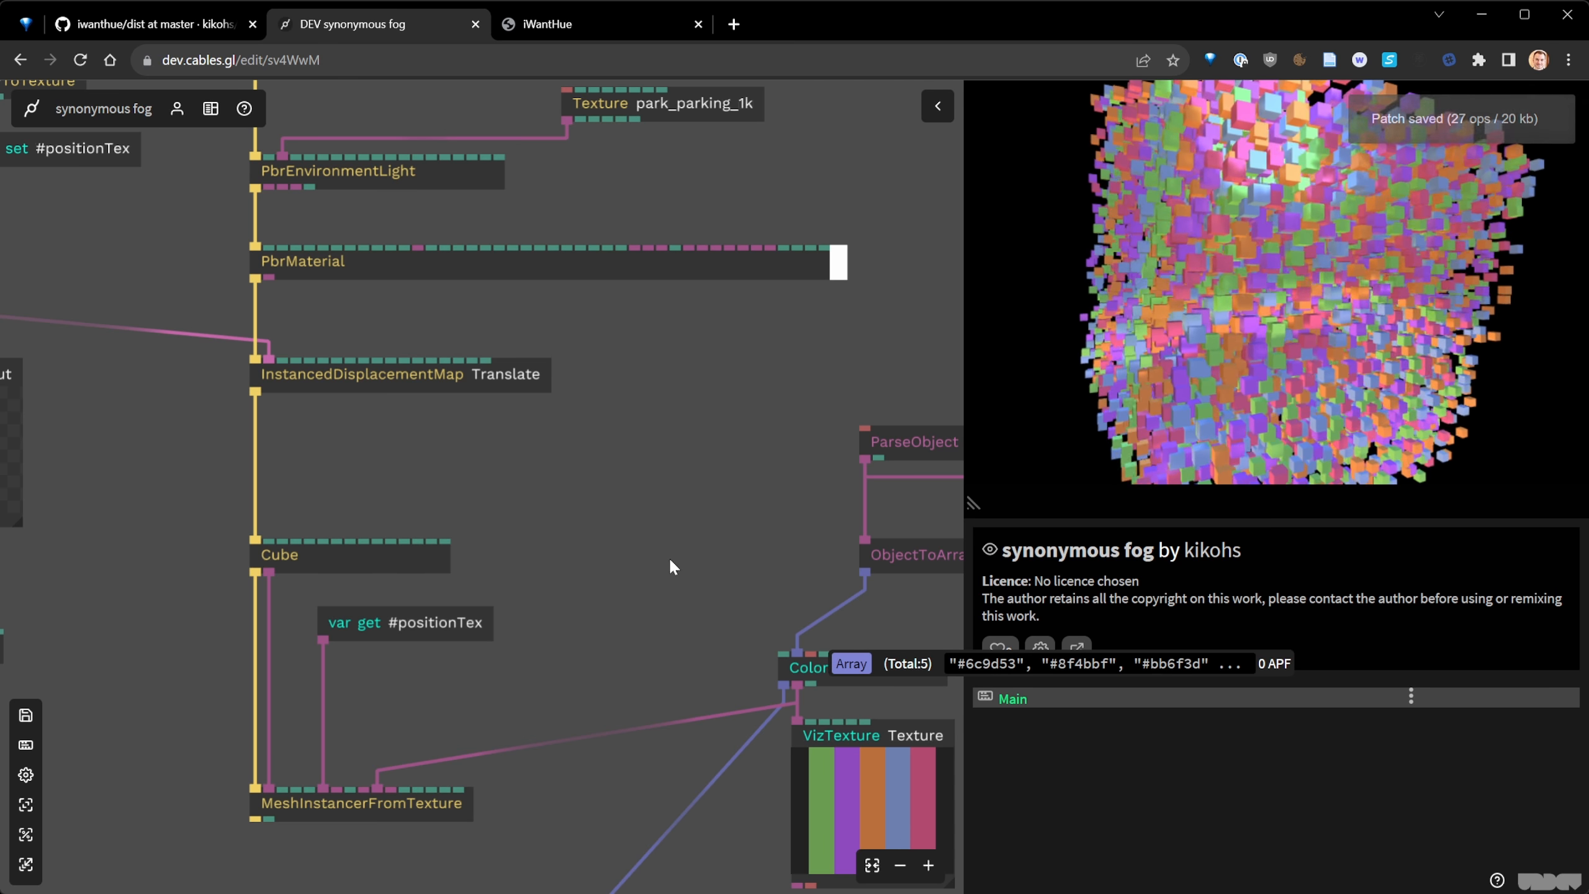
pyautogui.scroll(-5, 670, 561)
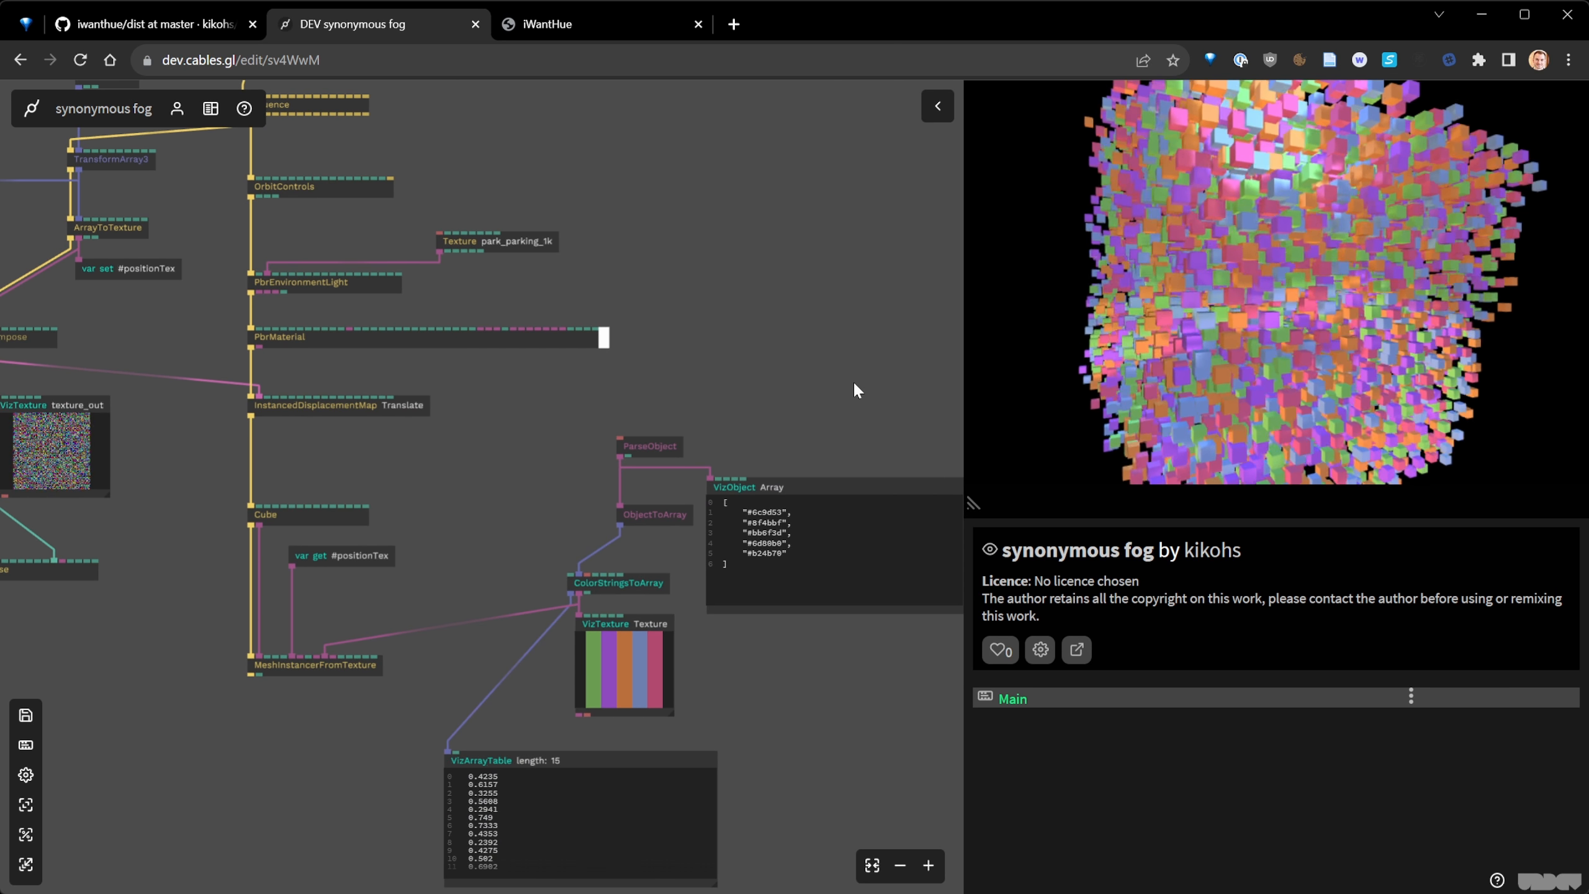
pyautogui.moveTo(1245, 307); pyautogui.dragTo(1194, 293)
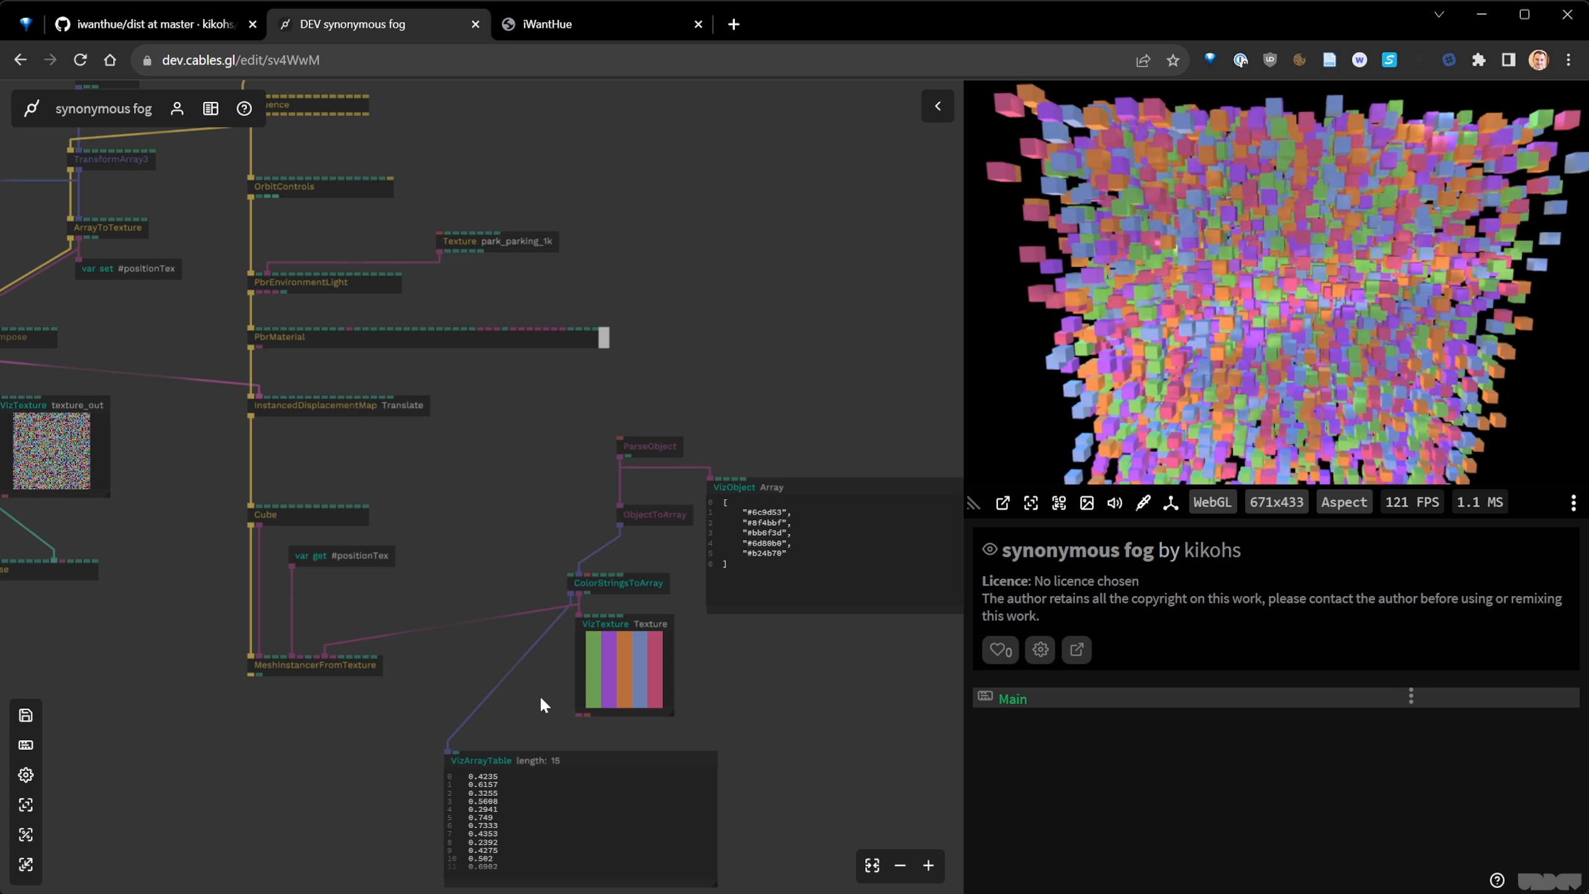
pyautogui.scroll(3, 566, 695)
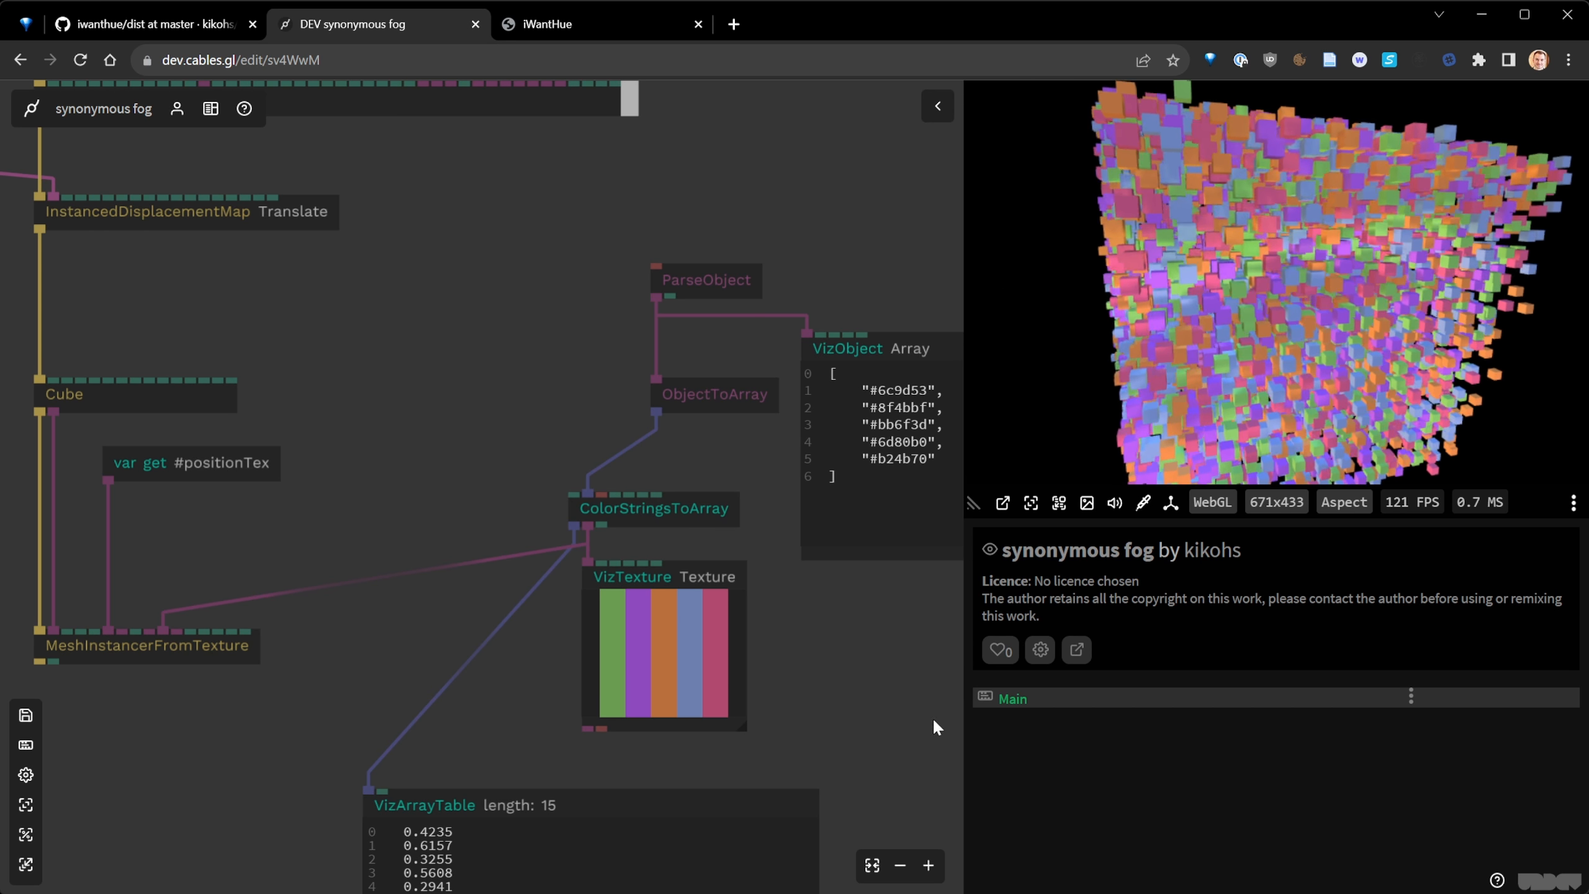
pyautogui.scroll(5, 603, 692)
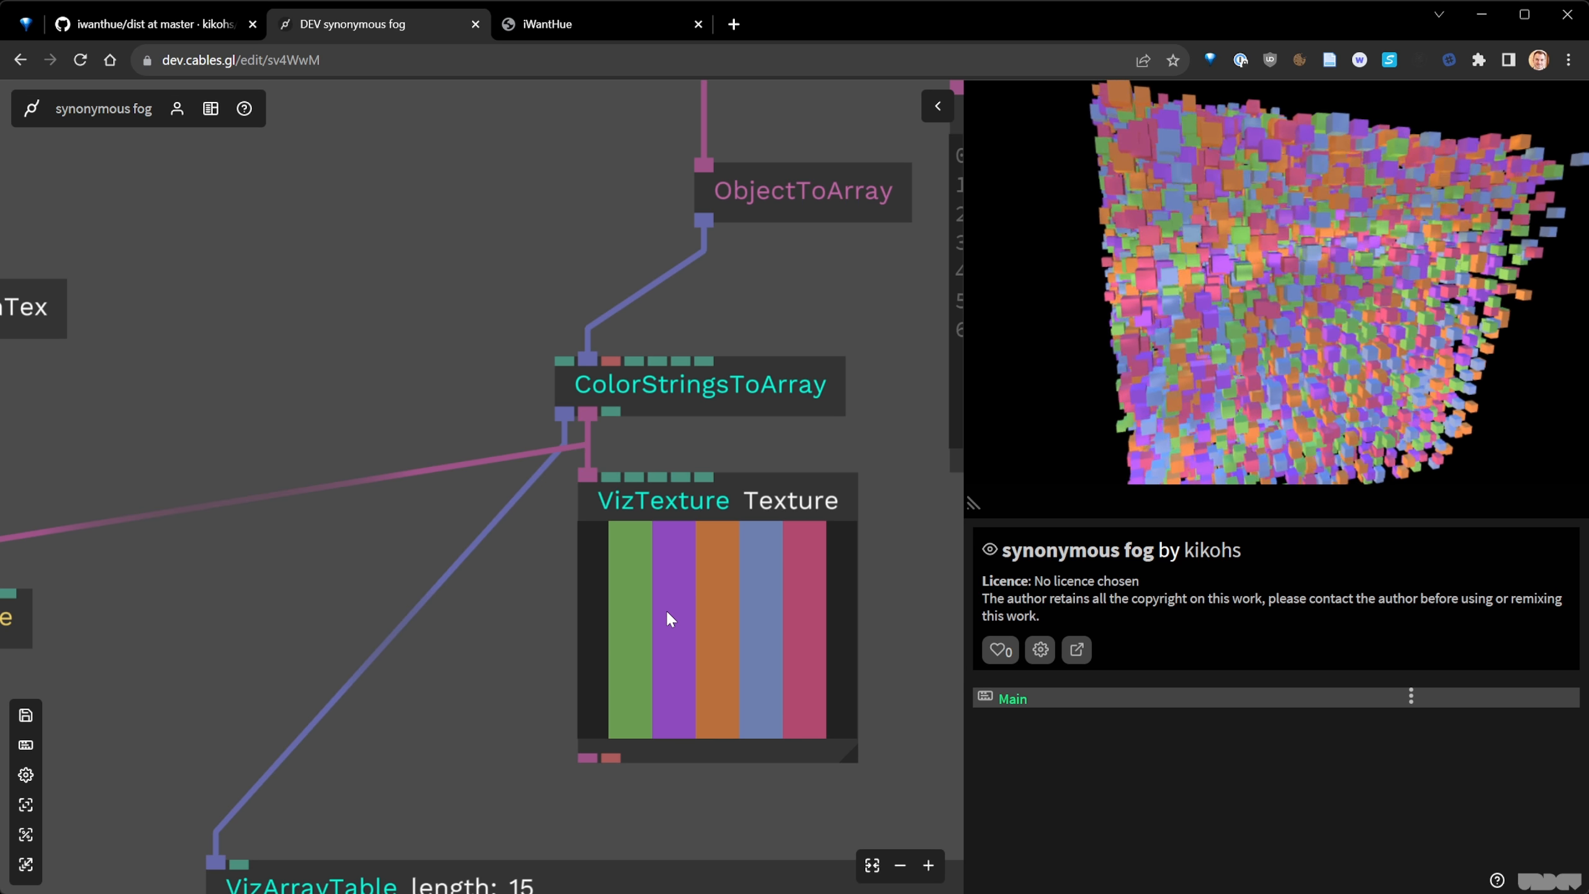
# - Switch to the iWantHue page, raise the minimum lightness to about 59.4 and reroll the five-color palette
pyautogui.click(582, 19)
pyautogui.scroll(4, 531, 427)
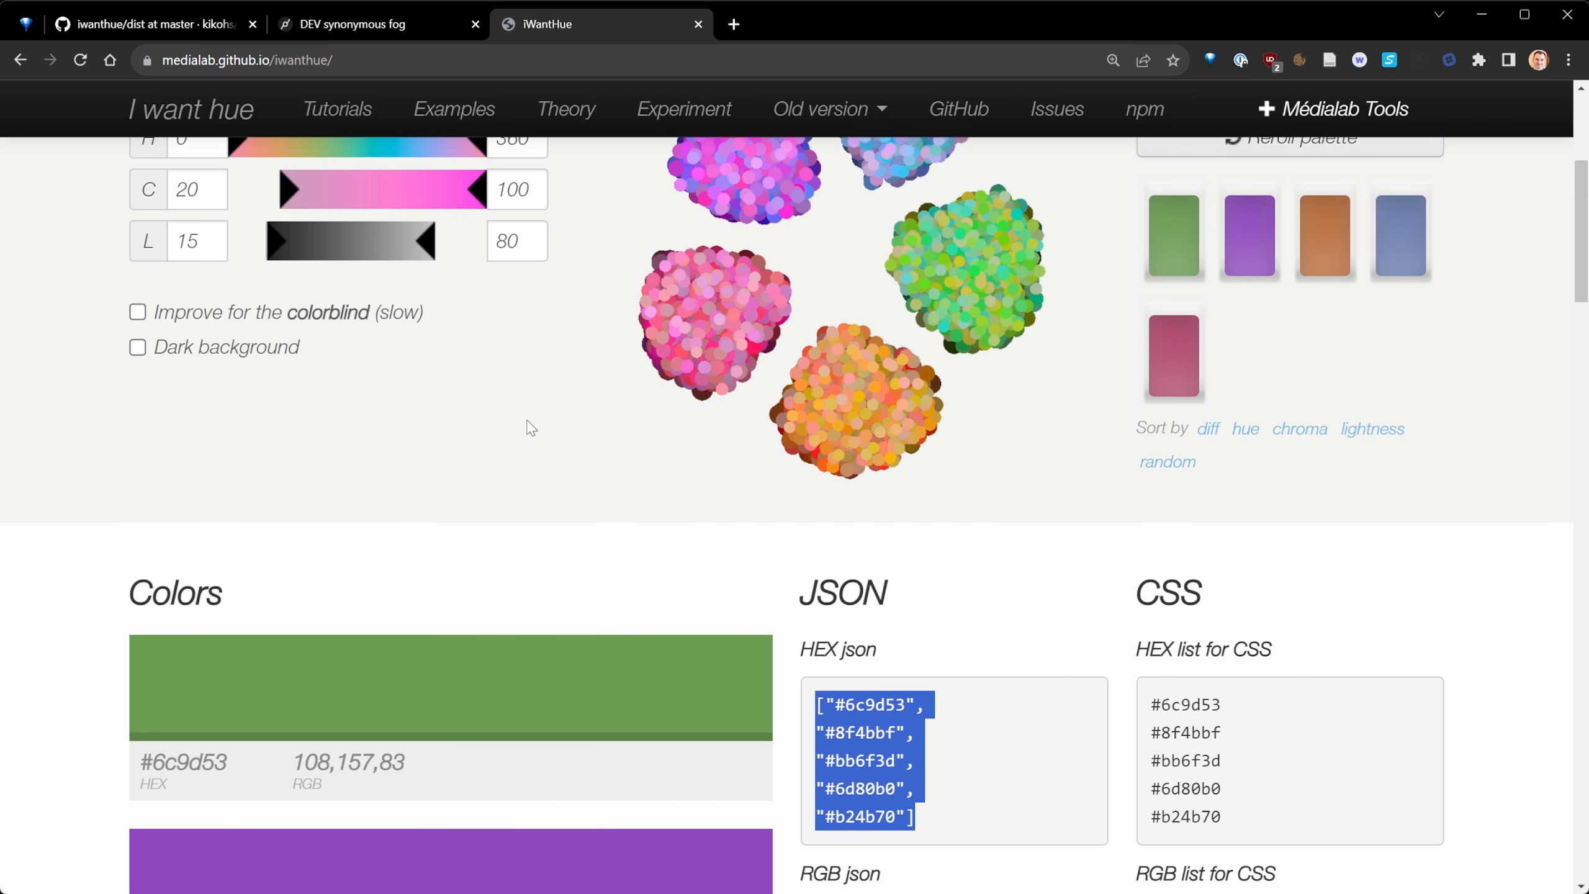
pyautogui.scroll(5, 531, 427)
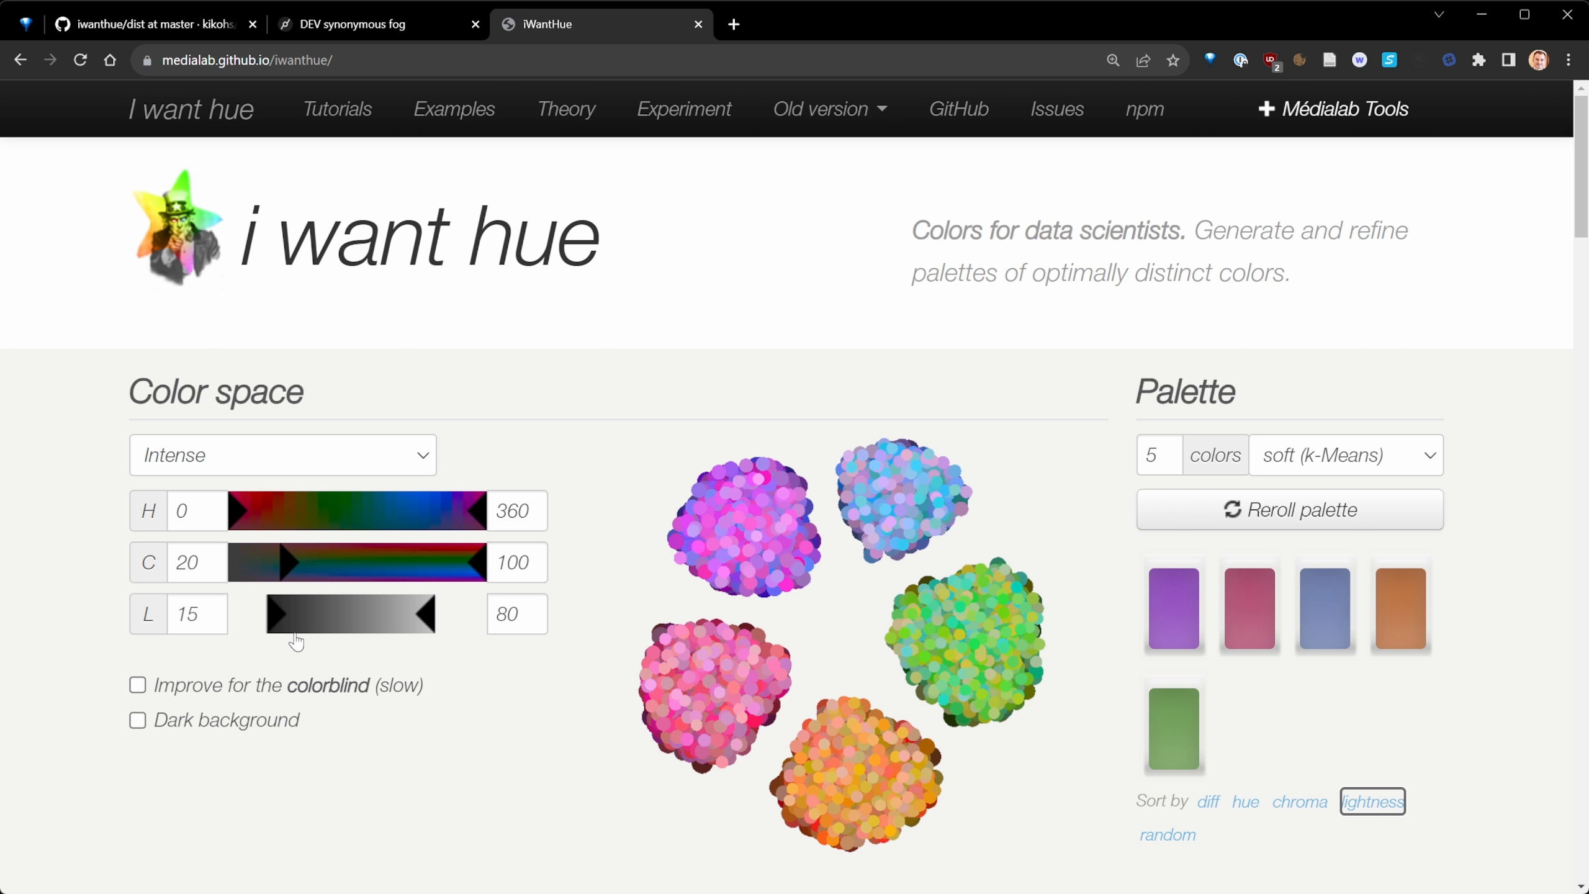
pyautogui.moveTo(279, 616); pyautogui.dragTo(401, 621)
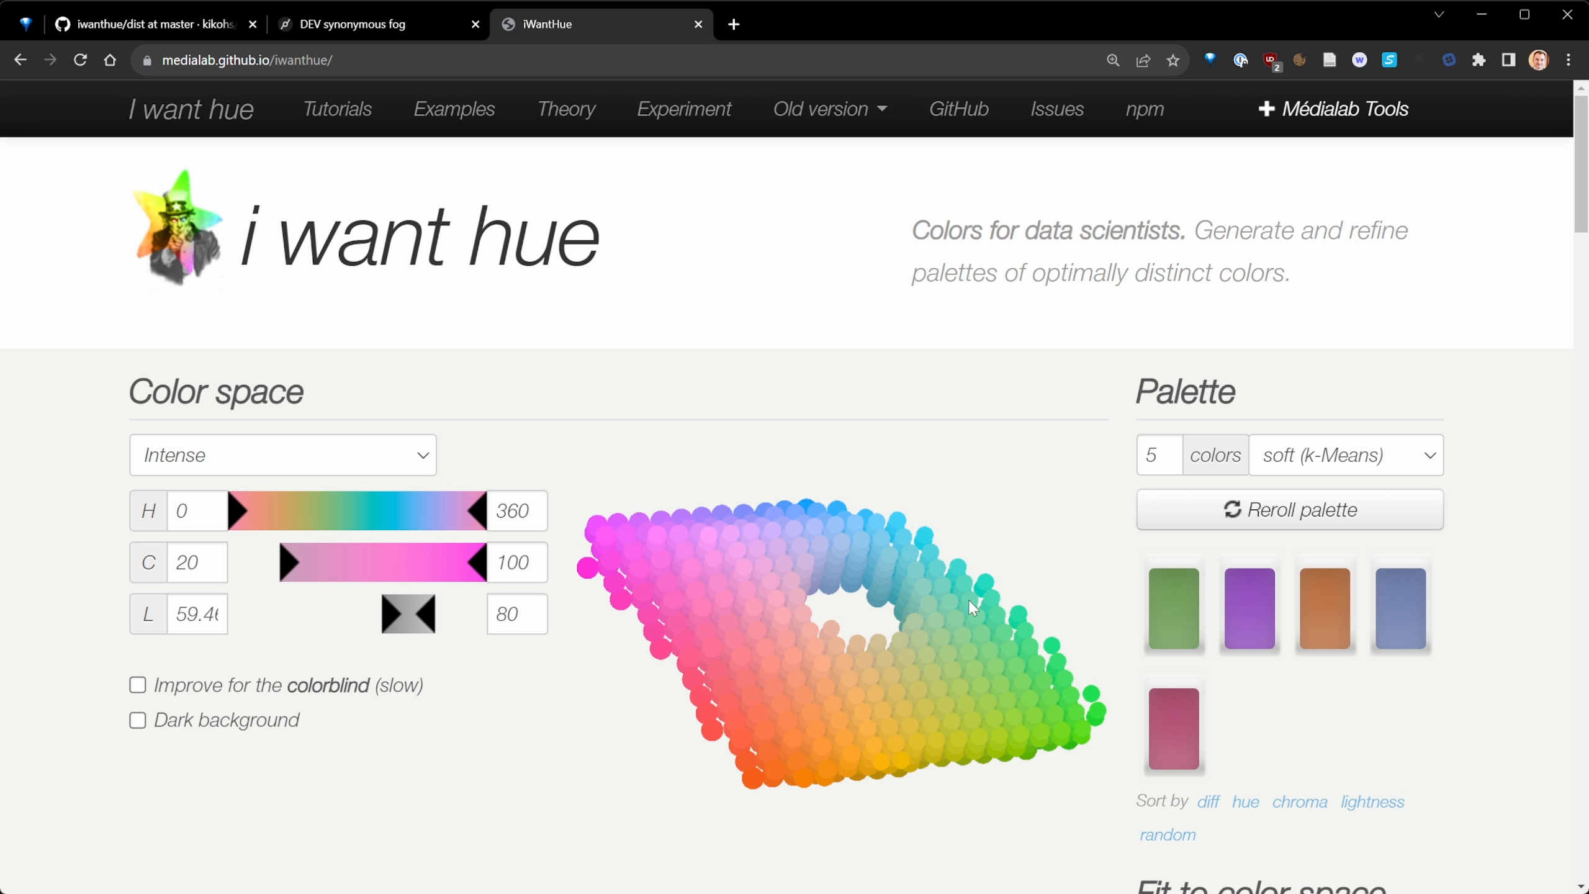
pyautogui.click(1368, 523)
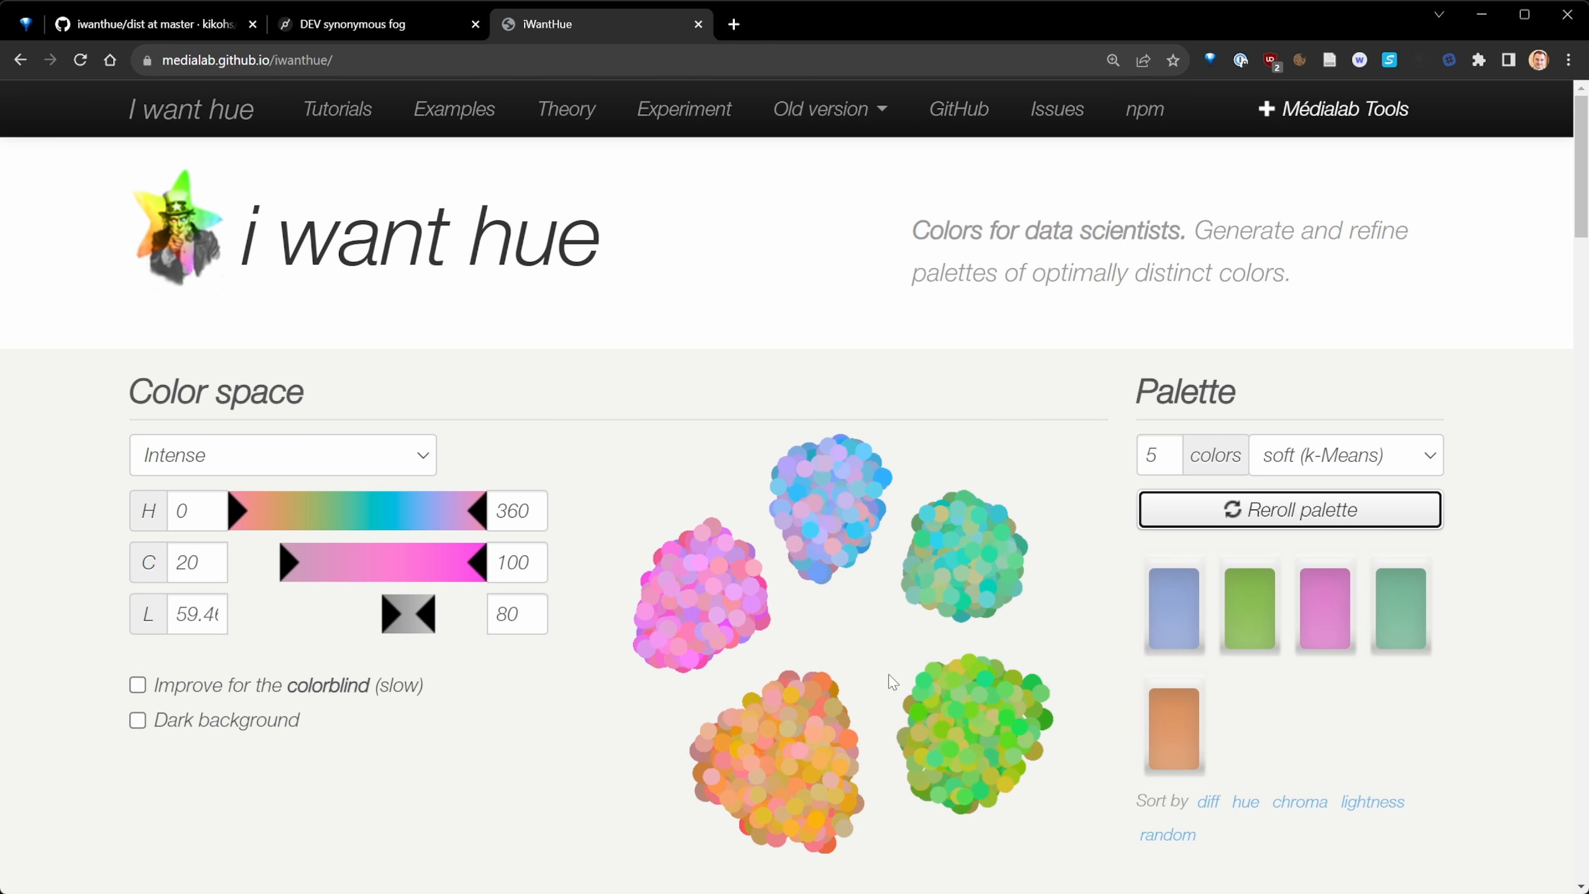
# - Lower the maximum hue of the color space to 144 and reroll the five-color palette
pyautogui.moveTo(473, 499); pyautogui.dragTo(331, 510)
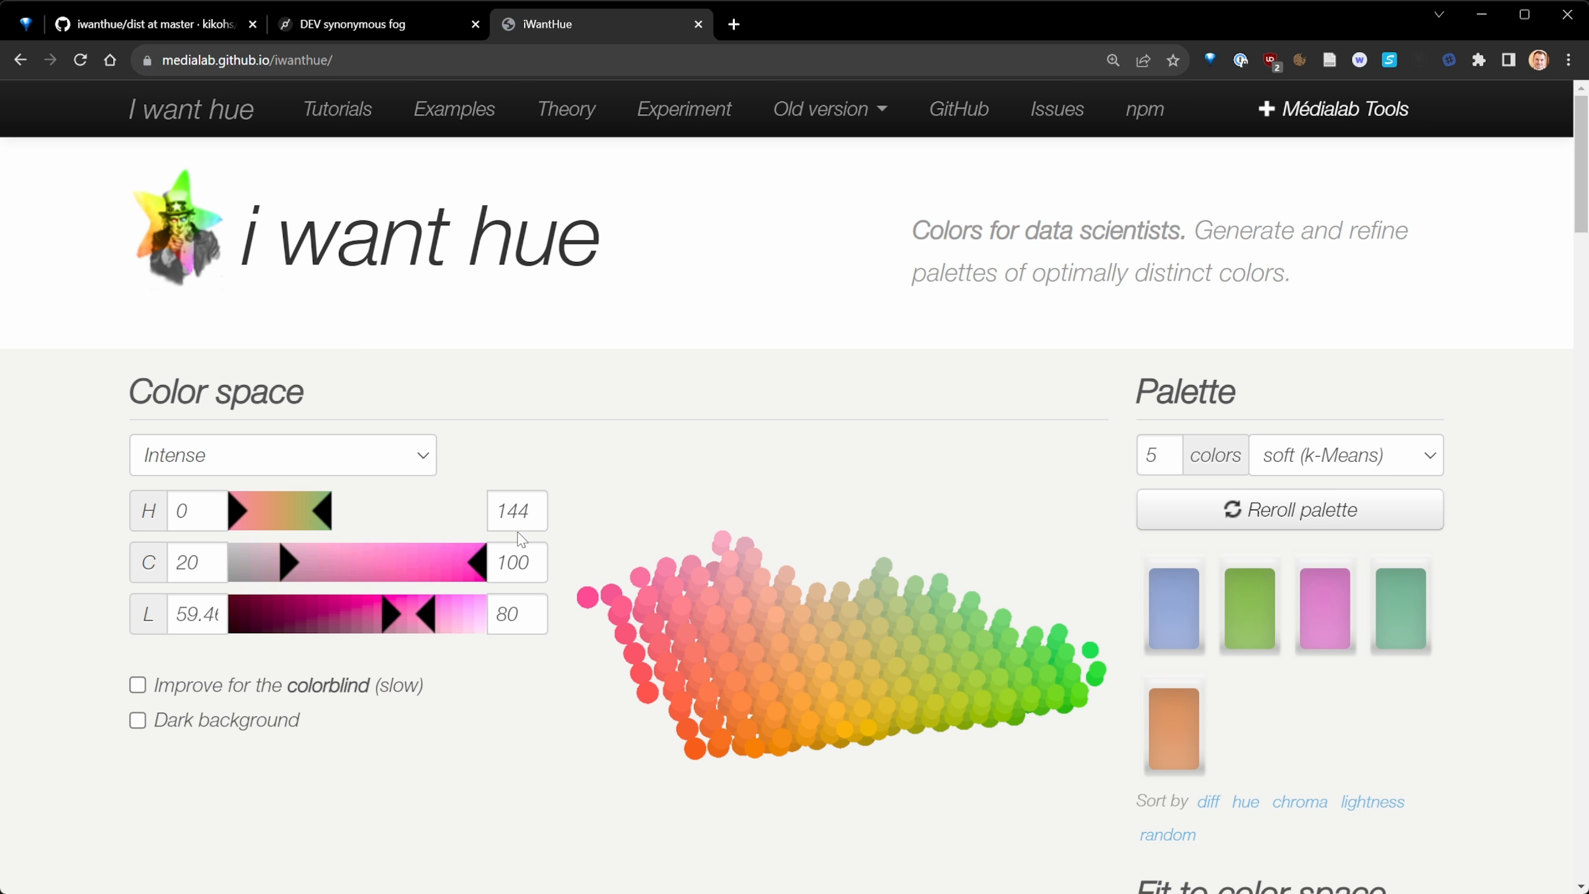
pyautogui.click(1413, 516)
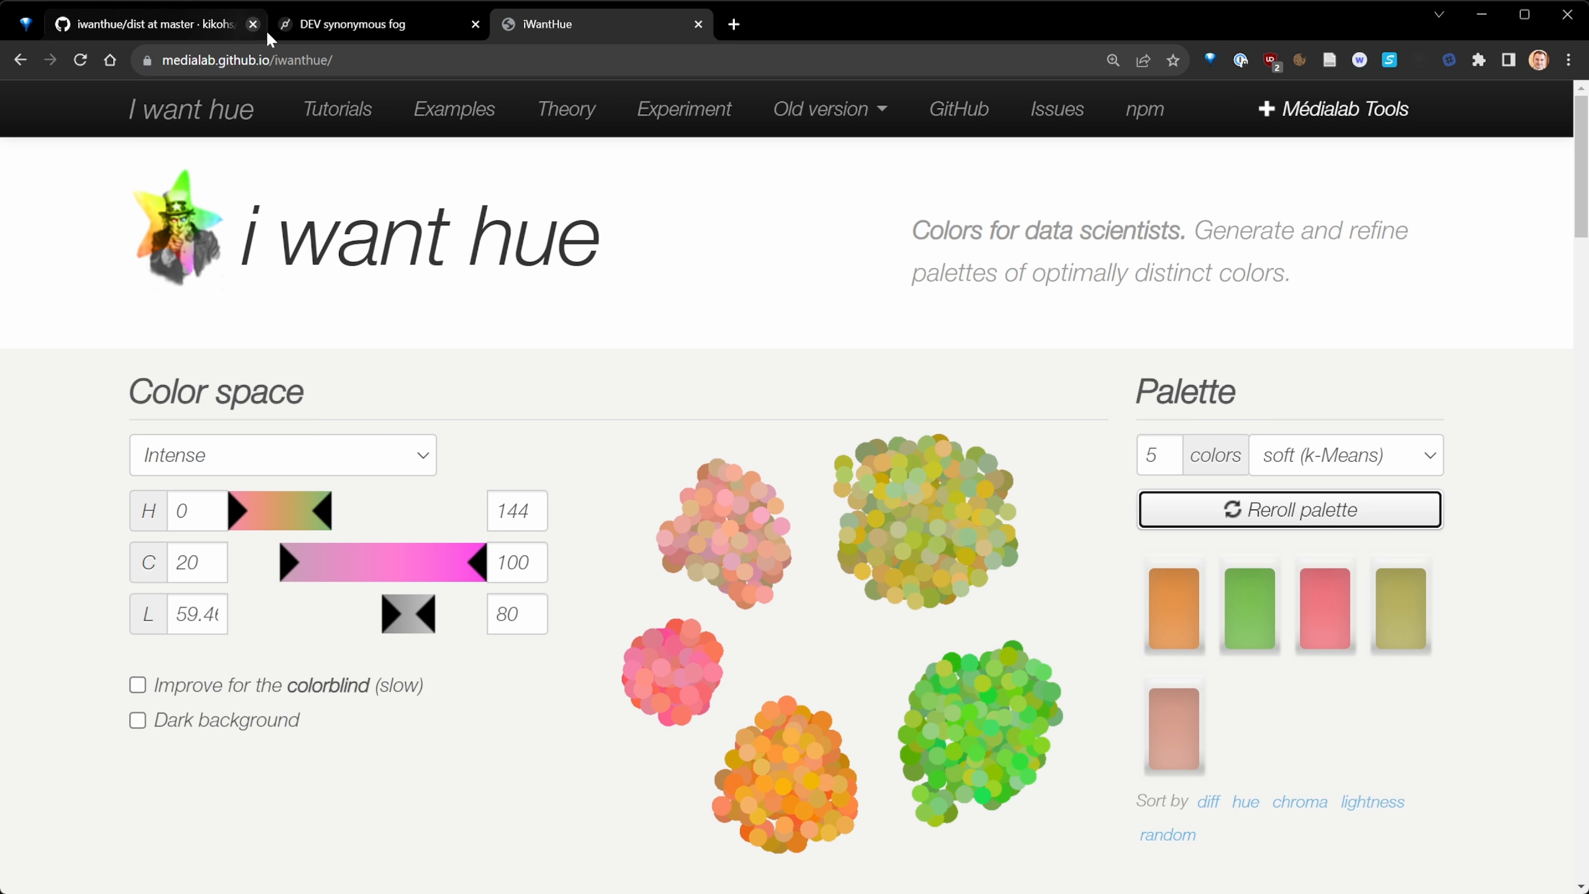
# - Switch to the cables.gl patch and review the palette ops alongside MeshInstancerFromTexture
pyautogui.click(345, 25)
pyautogui.scroll(-3, 425, 361)
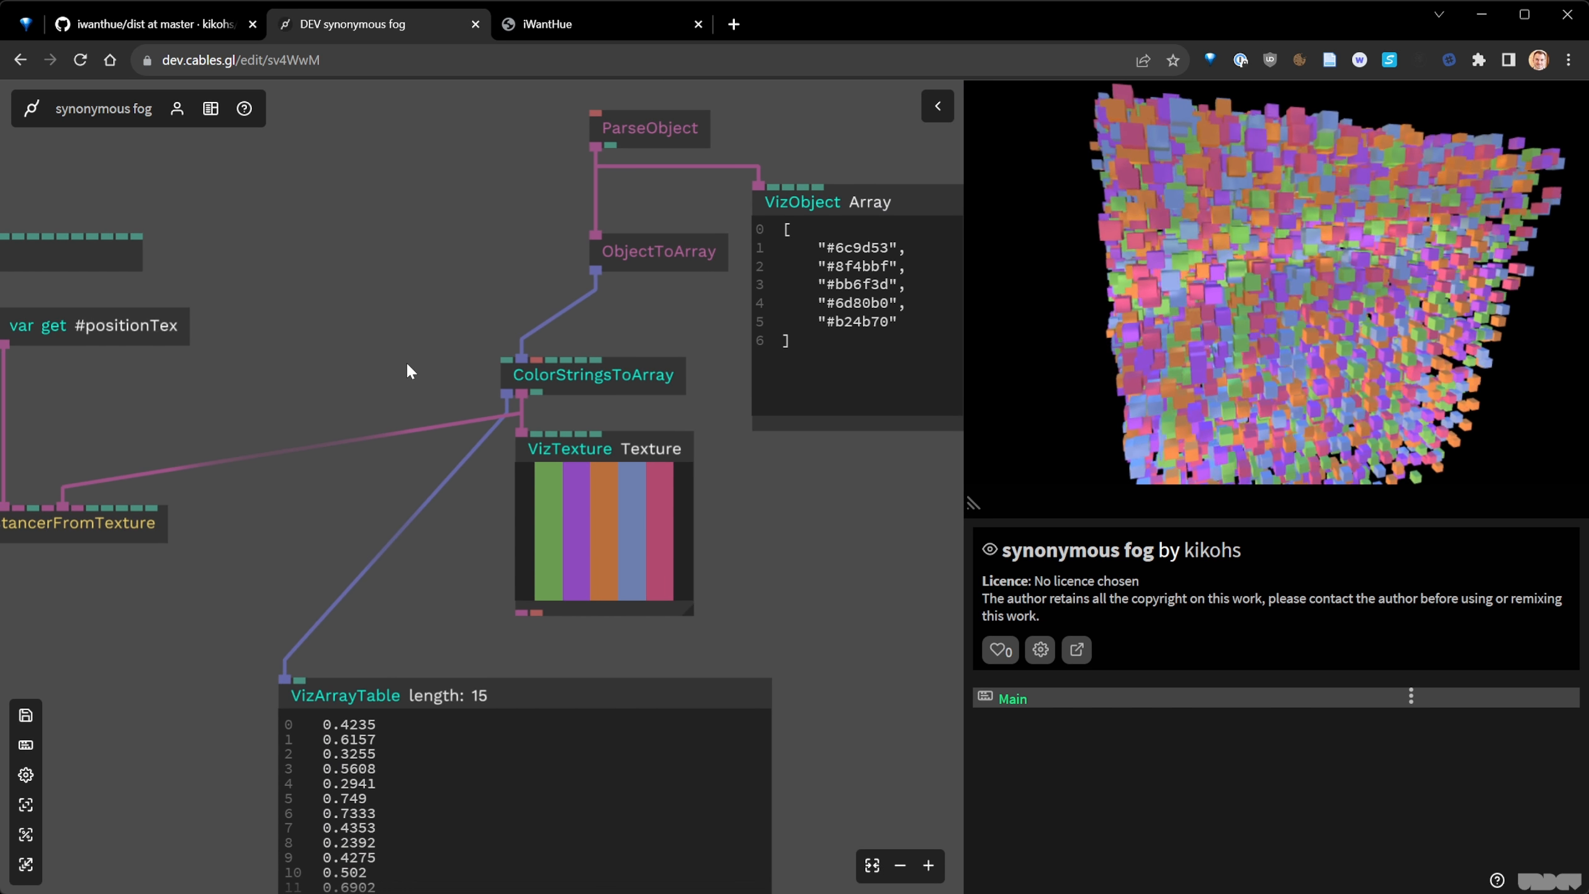
pyautogui.scroll(-2, 358, 266)
pyautogui.moveTo(365, 273); pyautogui.dragTo(330, 406)
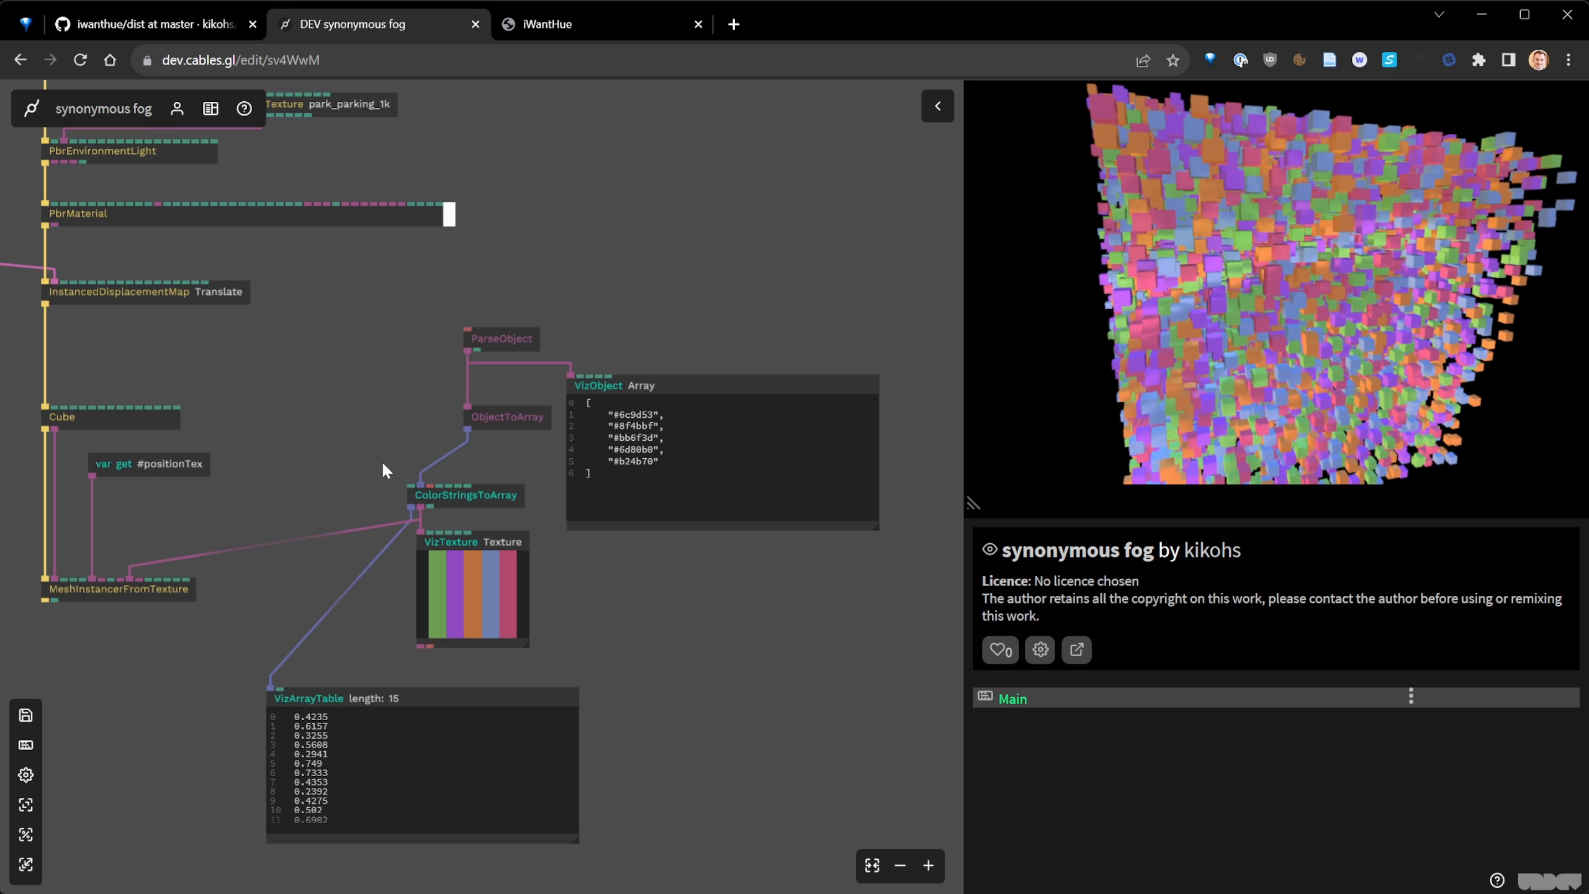
# - Open the GitHub repository from the iWantHue page and read its README down to the usage arguments
pyautogui.click(611, 26)
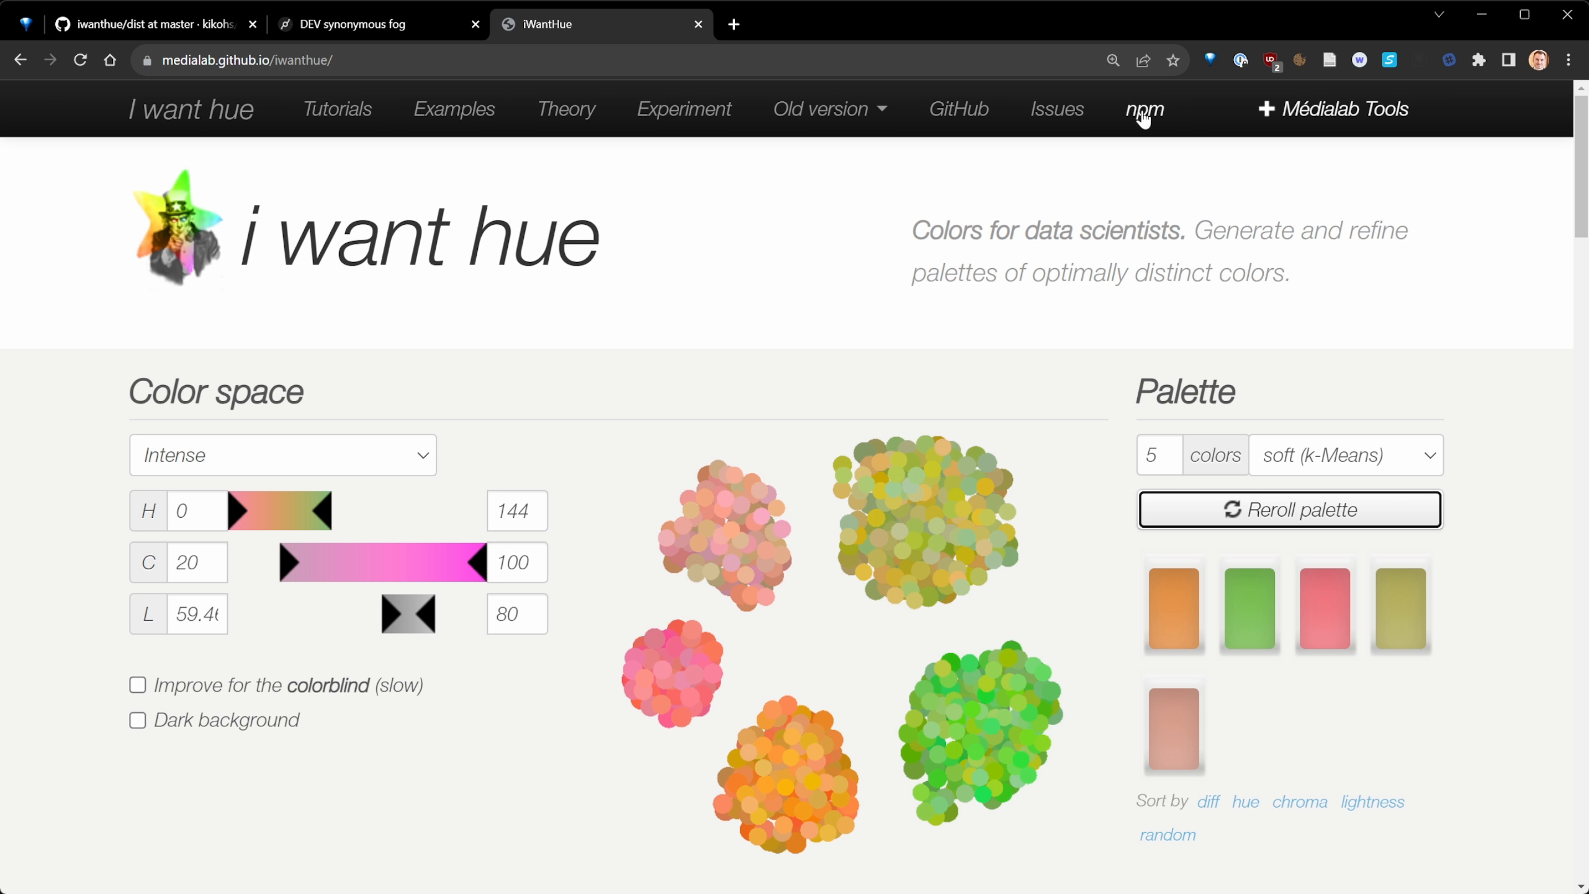
pyautogui.click(971, 117)
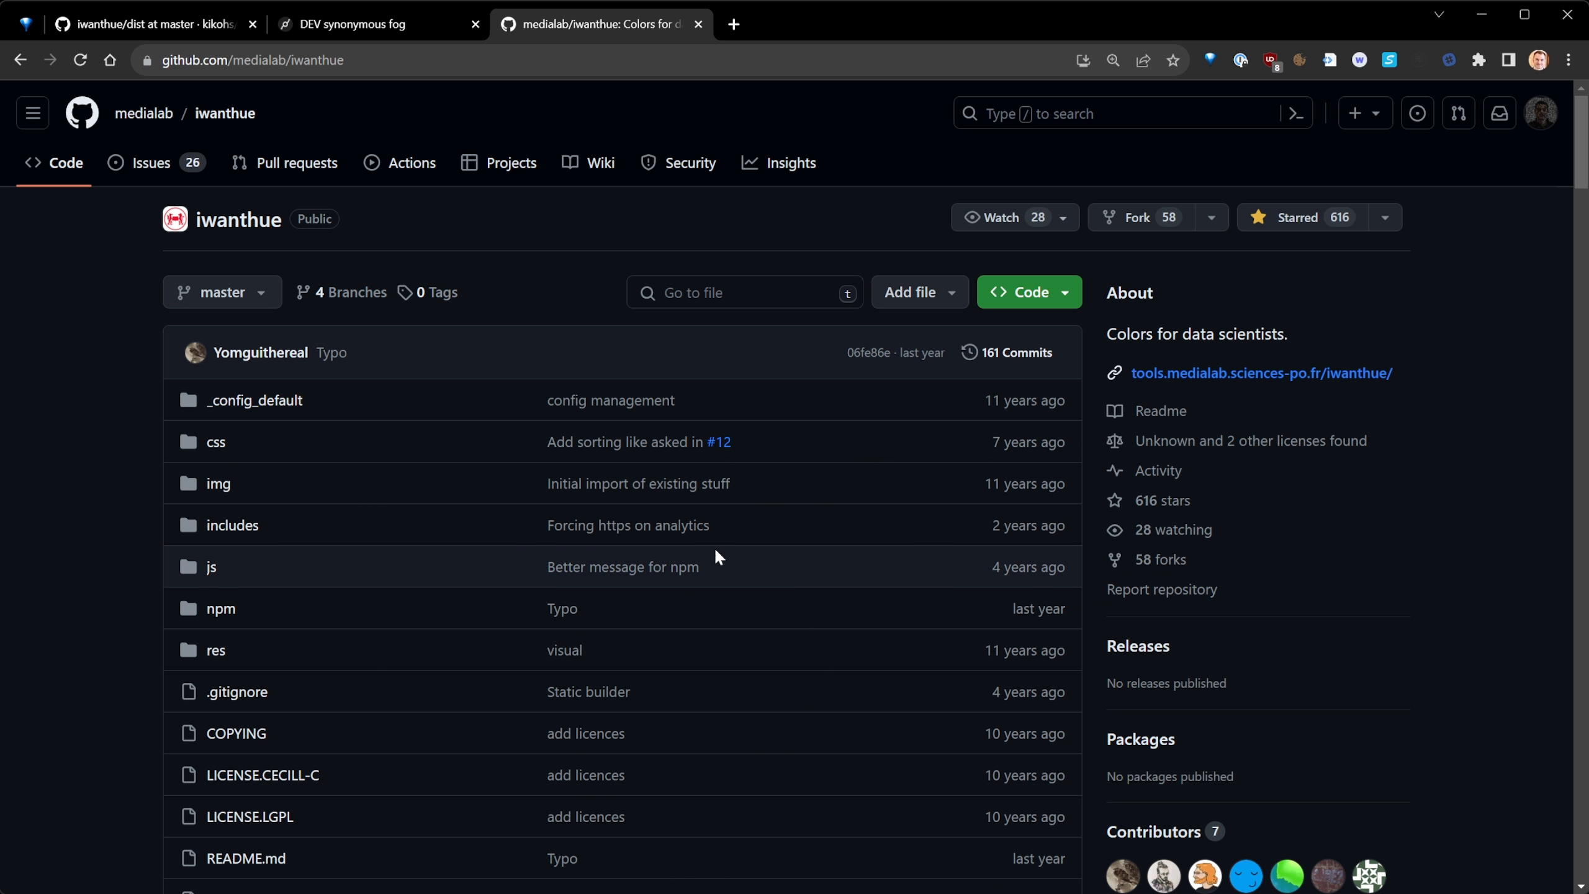
pyautogui.scroll(-20, 971, 612)
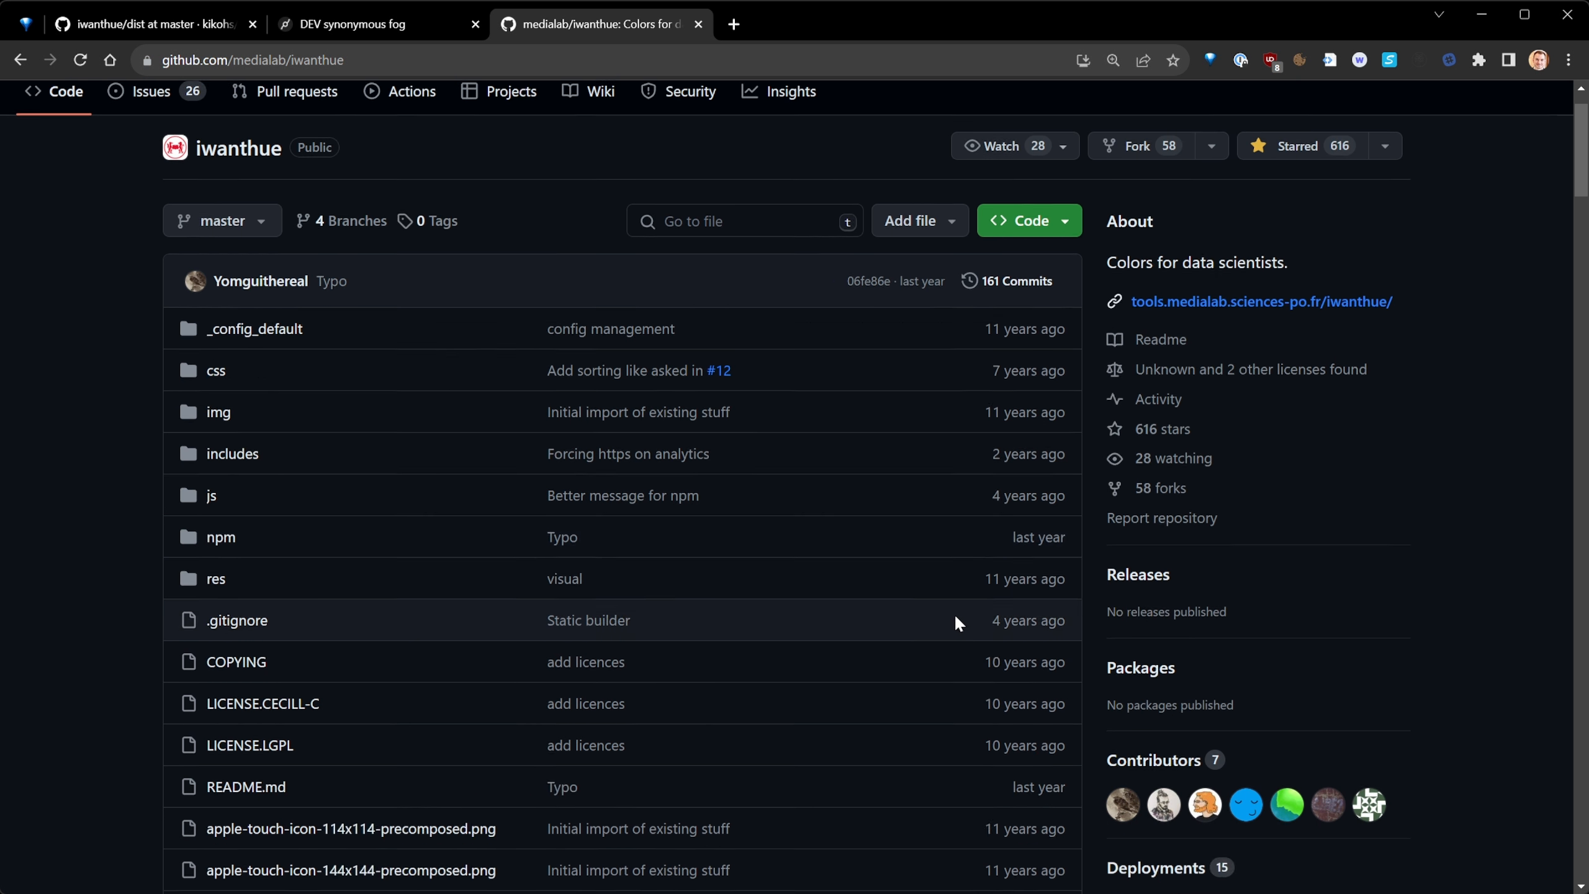
pyautogui.scroll(-8, 665, 691)
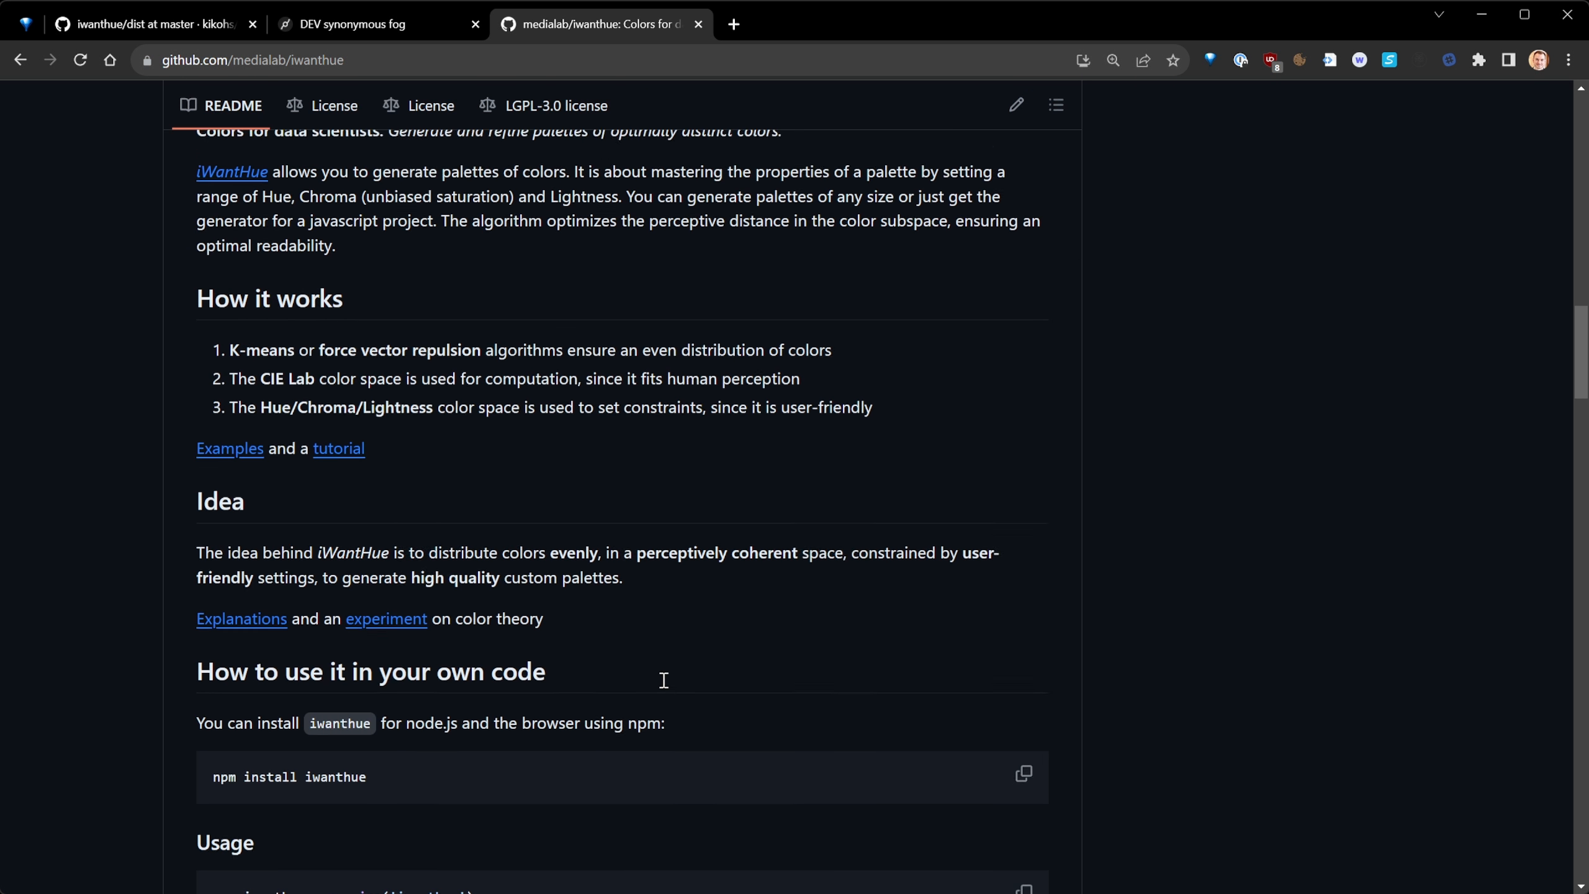
pyautogui.scroll(-7, 662, 682)
pyautogui.scroll(-5, 664, 678)
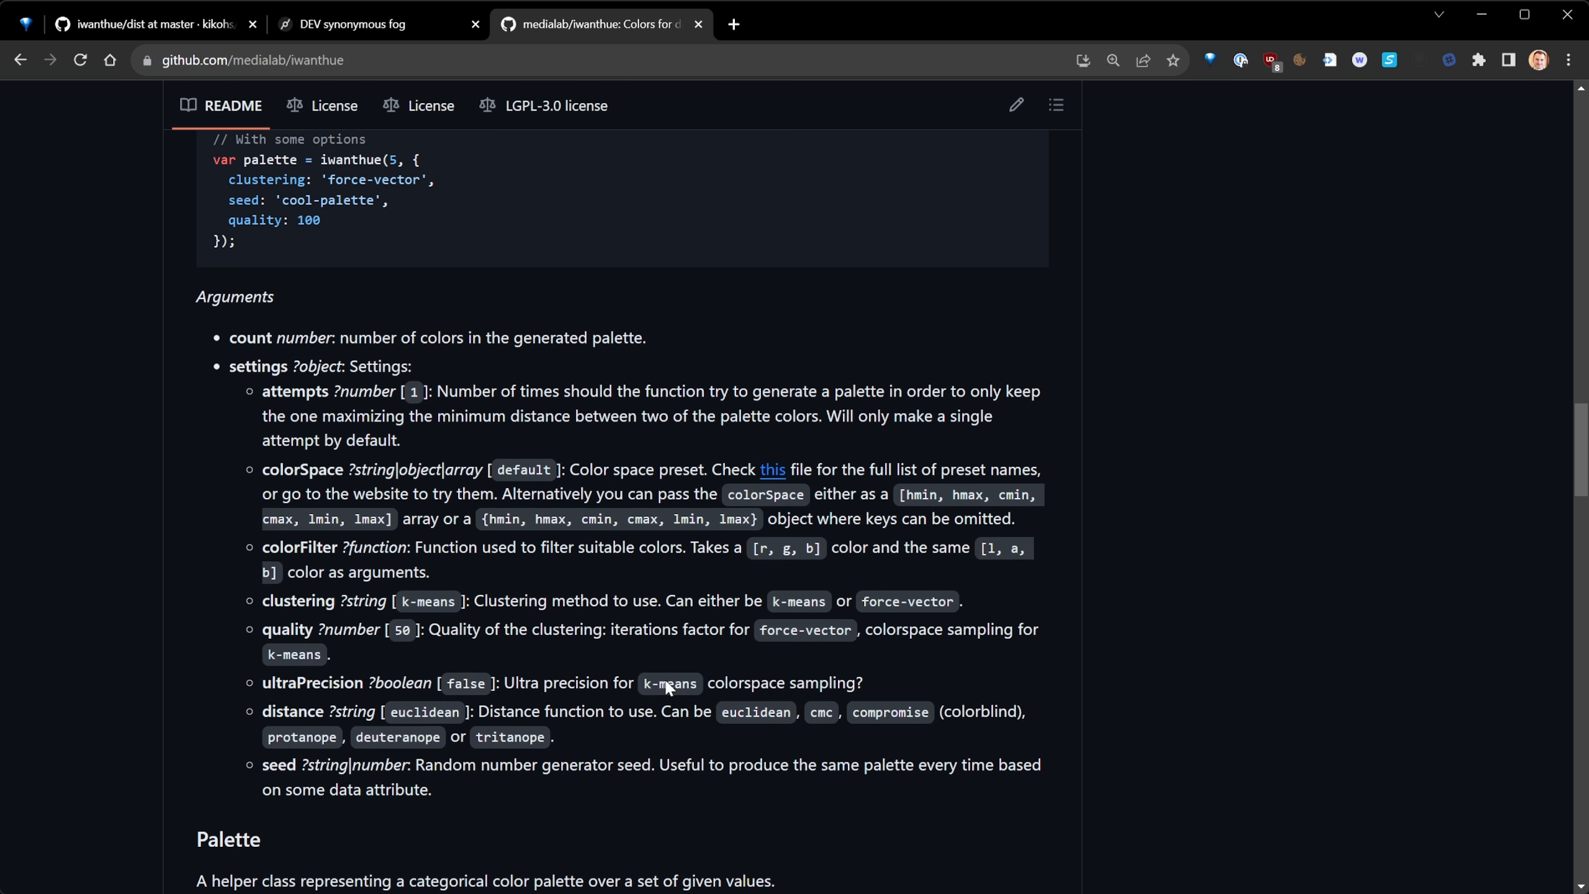
# - Examine the README's npm usage code, settings arguments and Palette helper class, and return to the repository's file list
pyautogui.scroll(4, 380, 352)
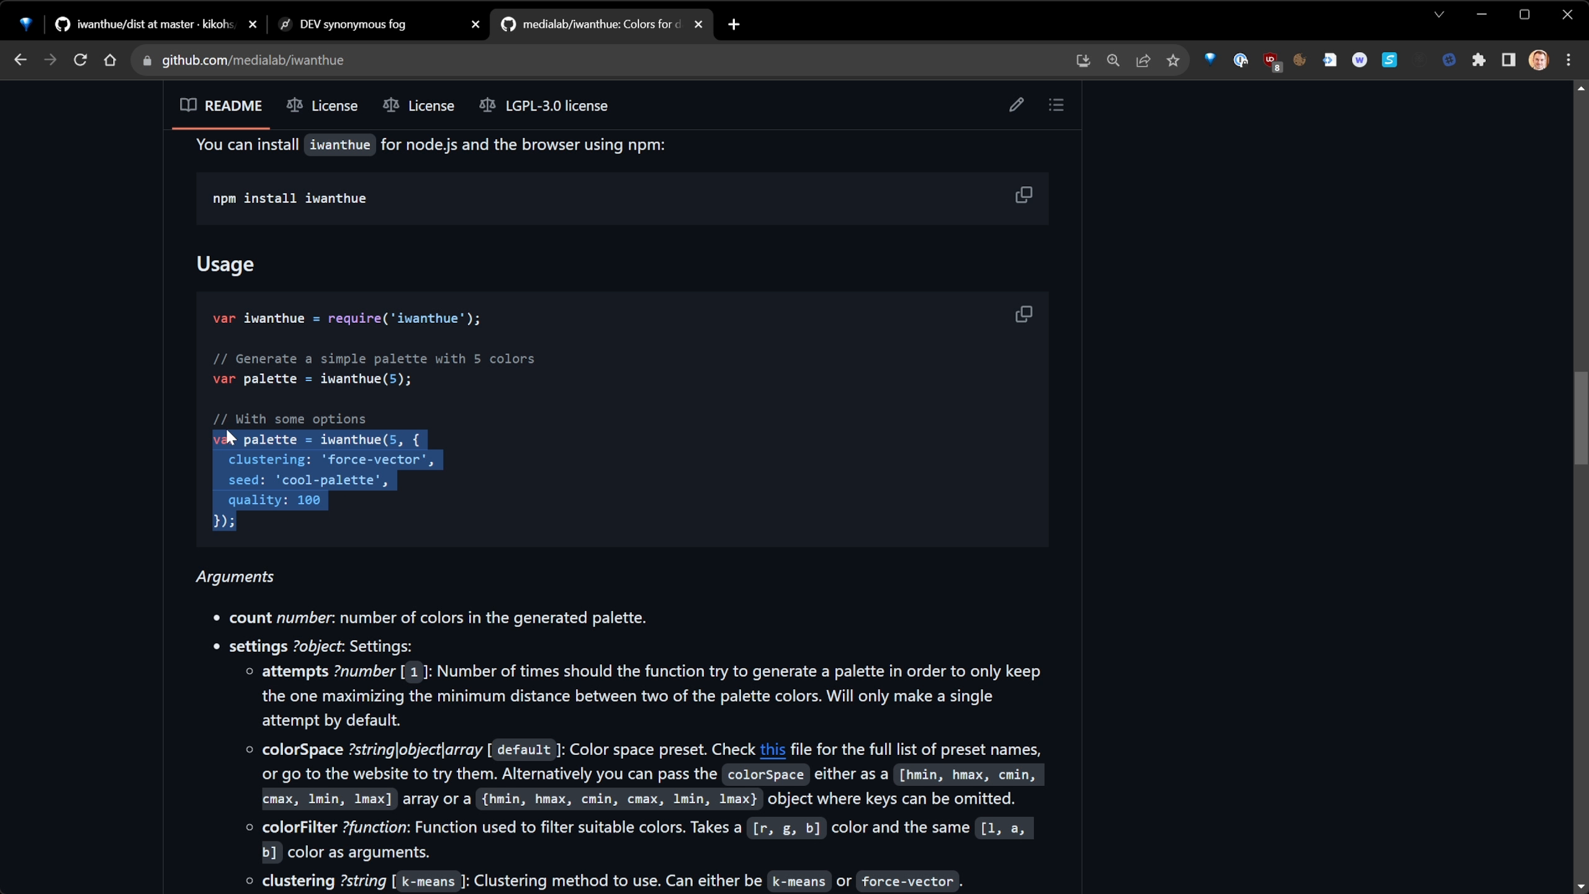
pyautogui.scroll(4, 349, 332)
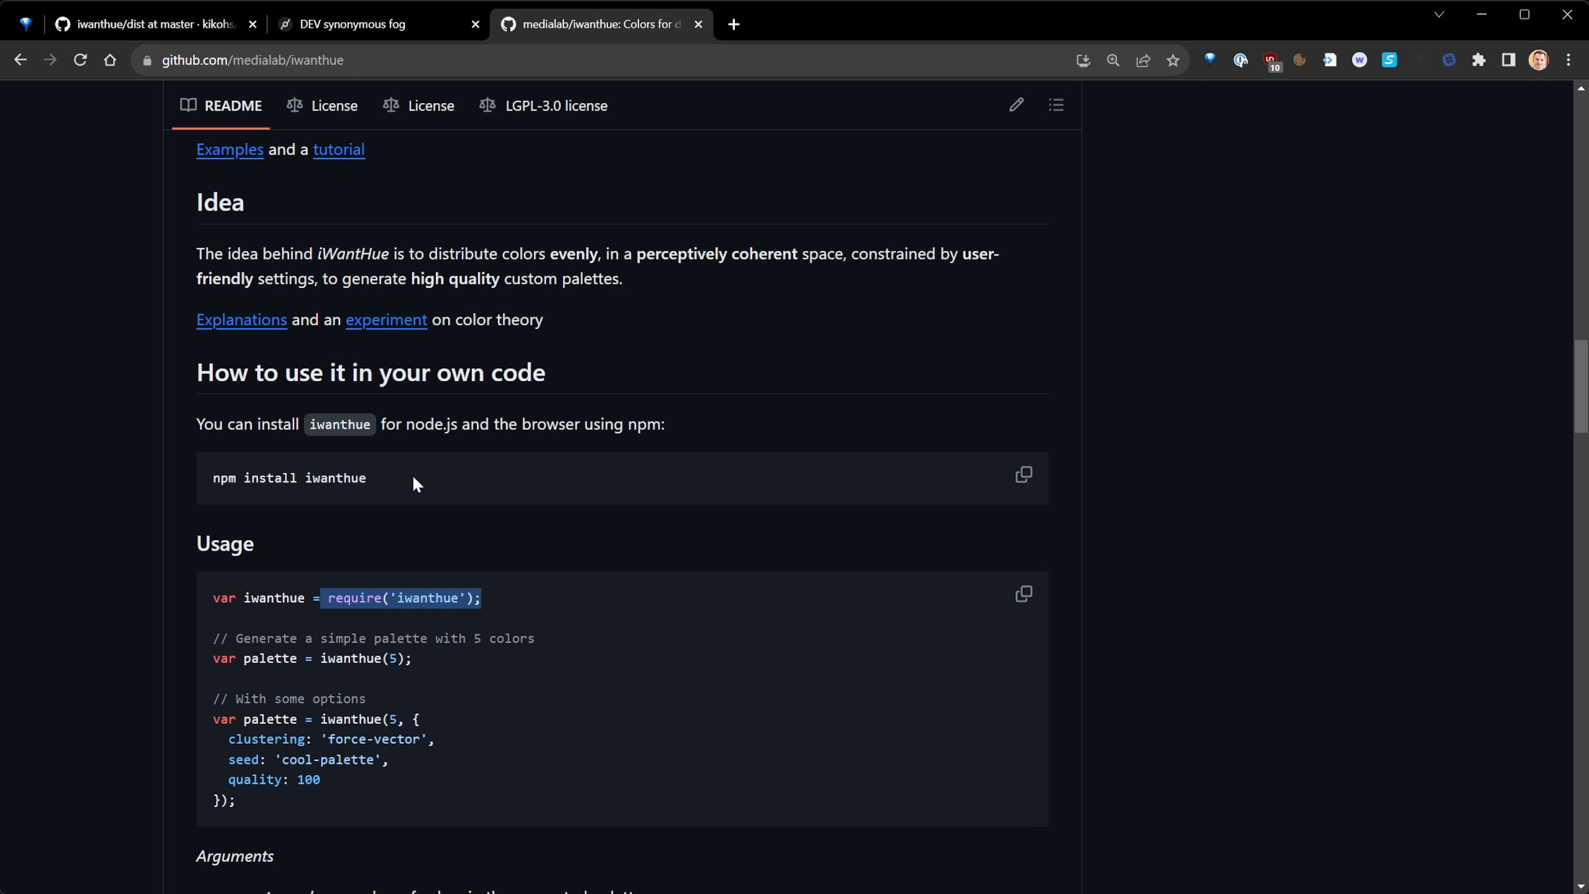
pyautogui.scroll(-12, 464, 484)
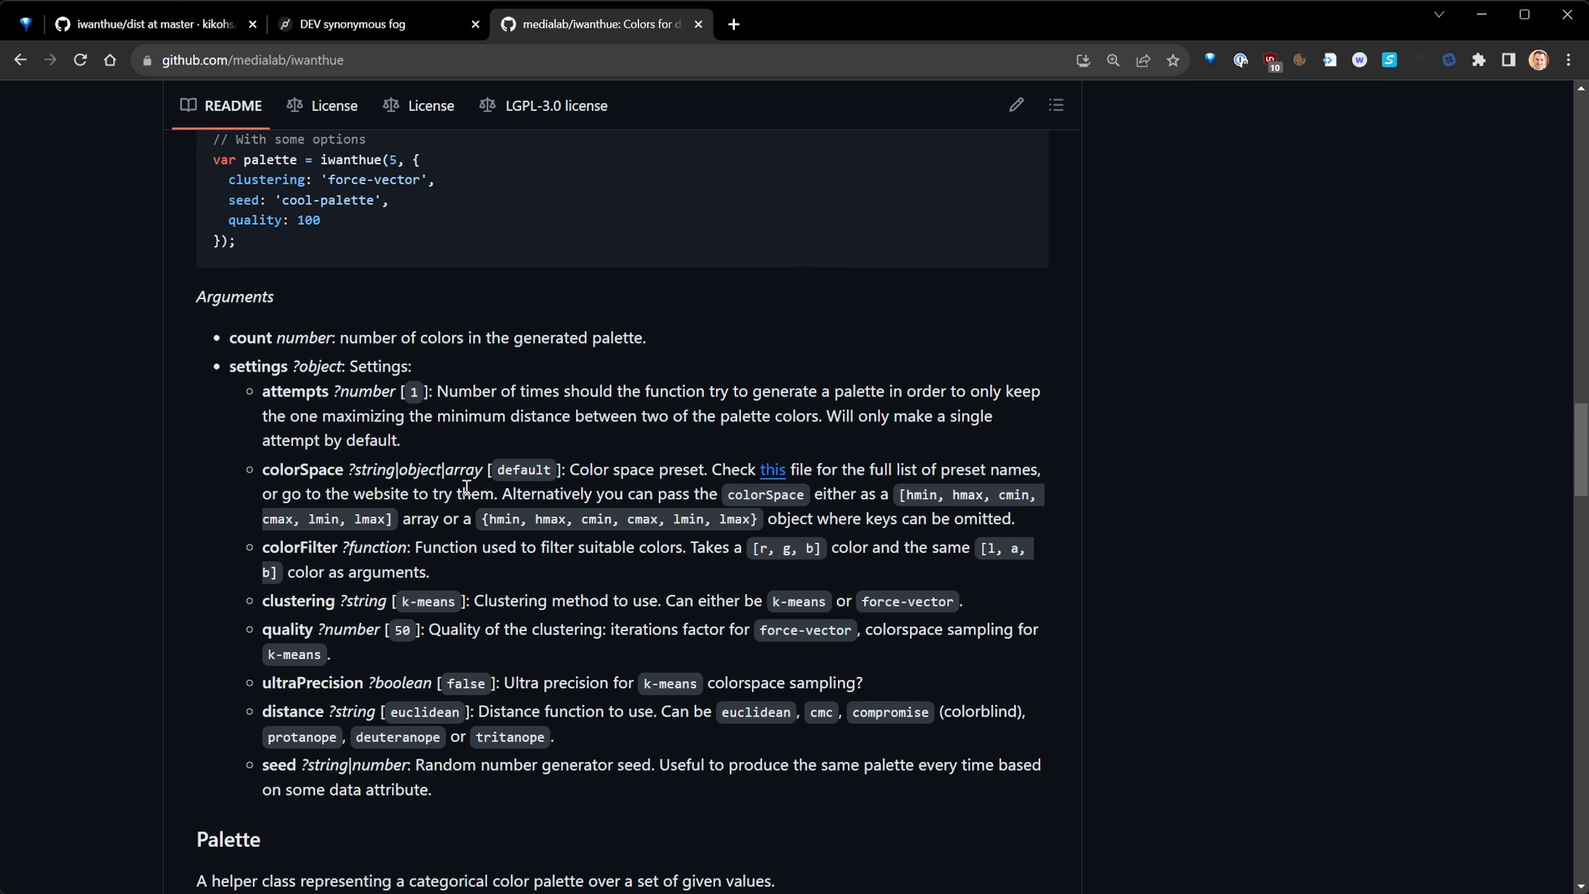
pyautogui.scroll(-10, 464, 487)
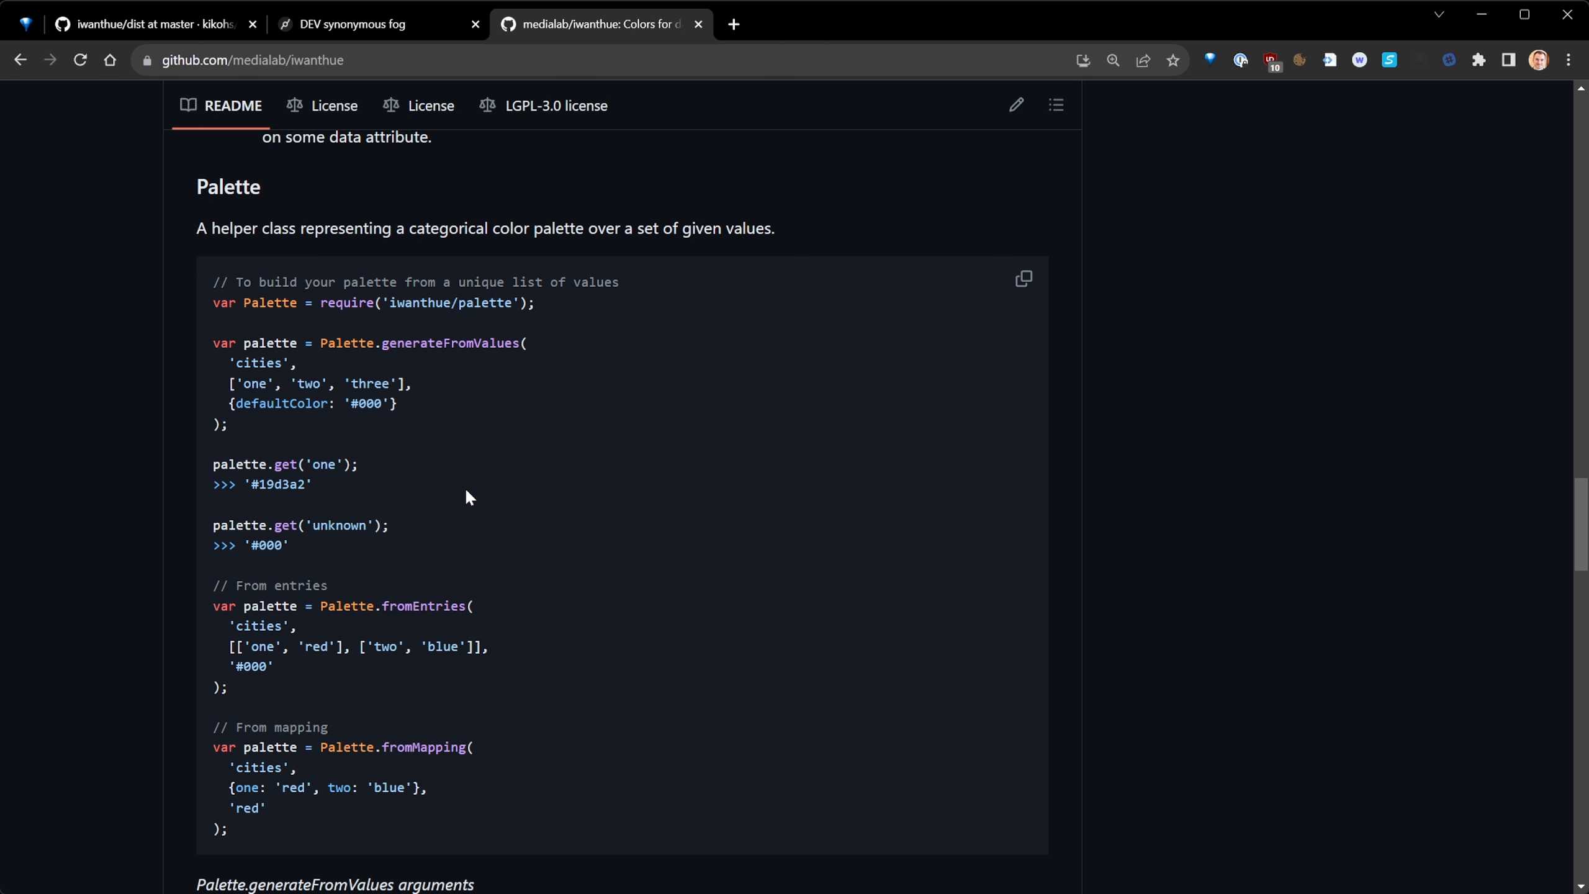
pyautogui.scroll(9, 465, 487)
pyautogui.scroll(20, 497, 535)
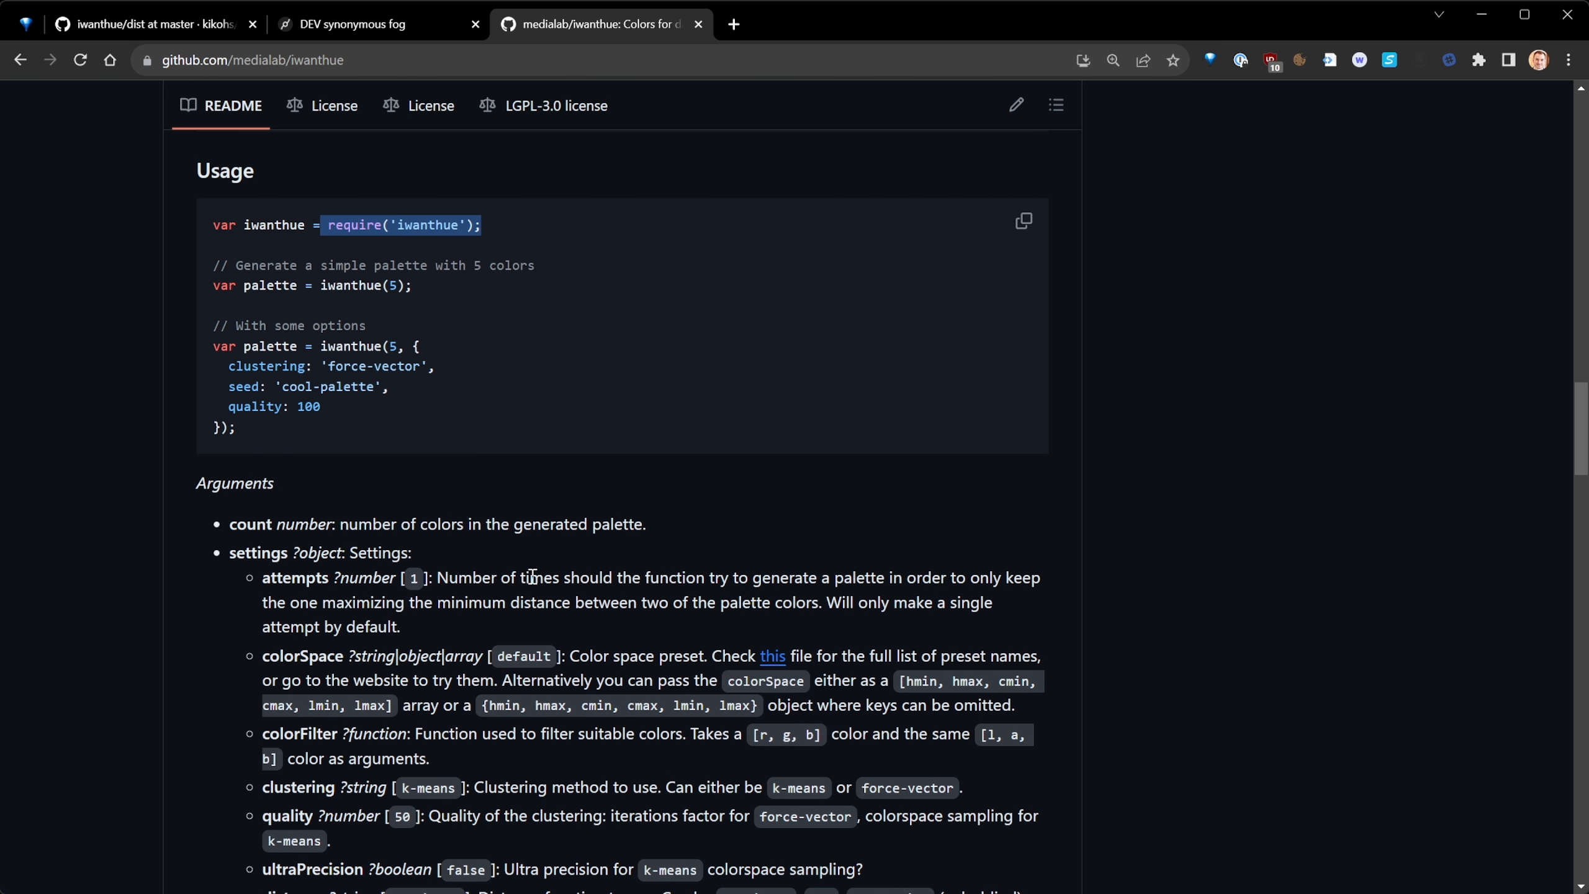
pyautogui.scroll(7, 465, 386)
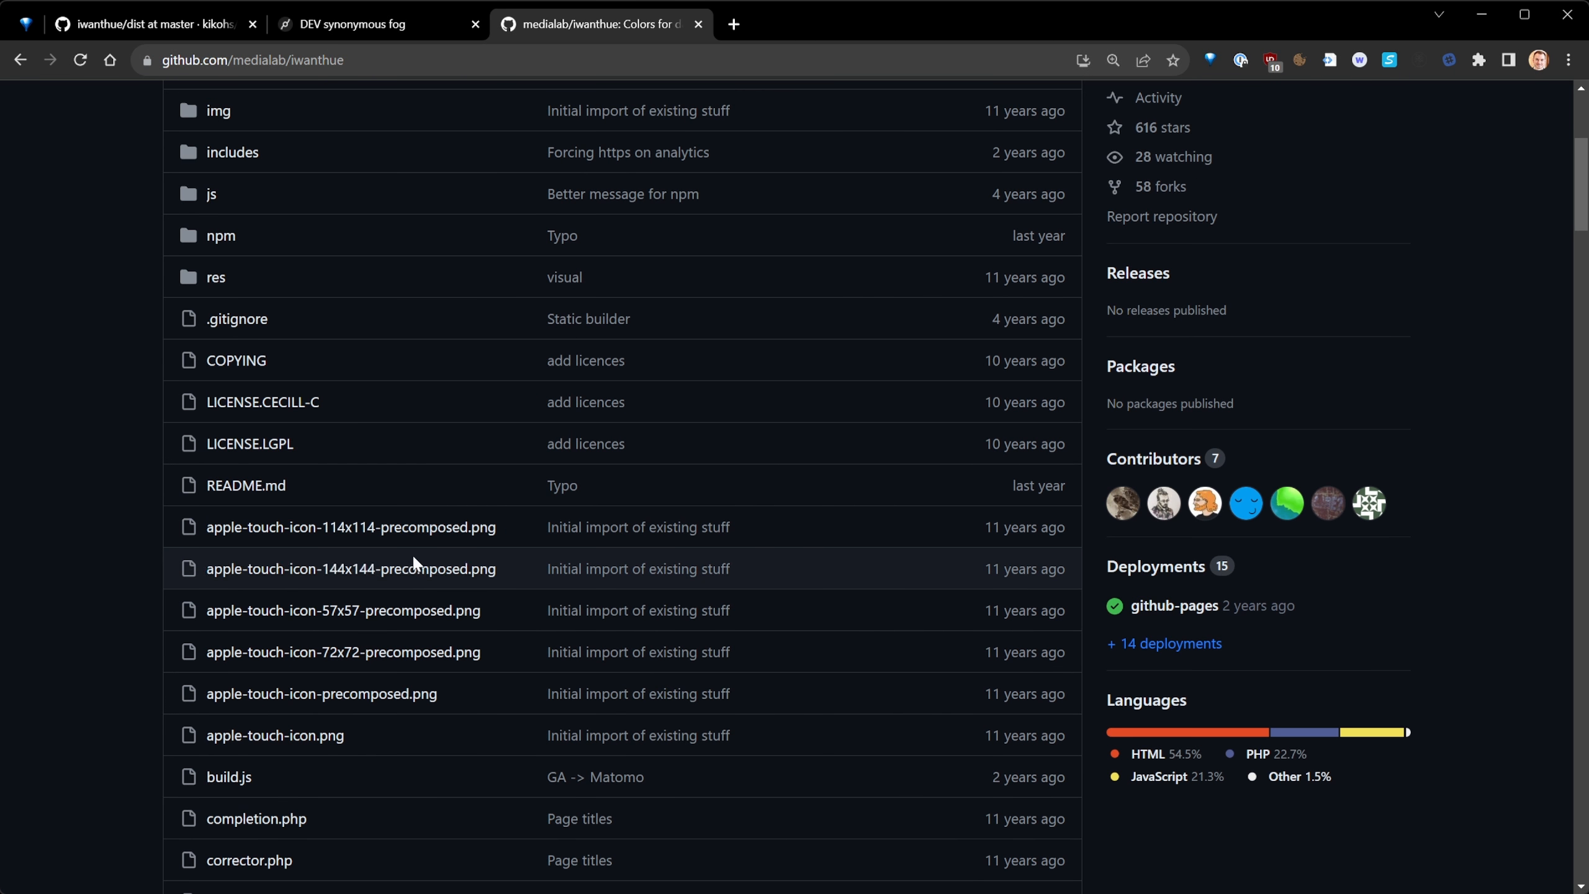
pyautogui.scroll(3, 413, 559)
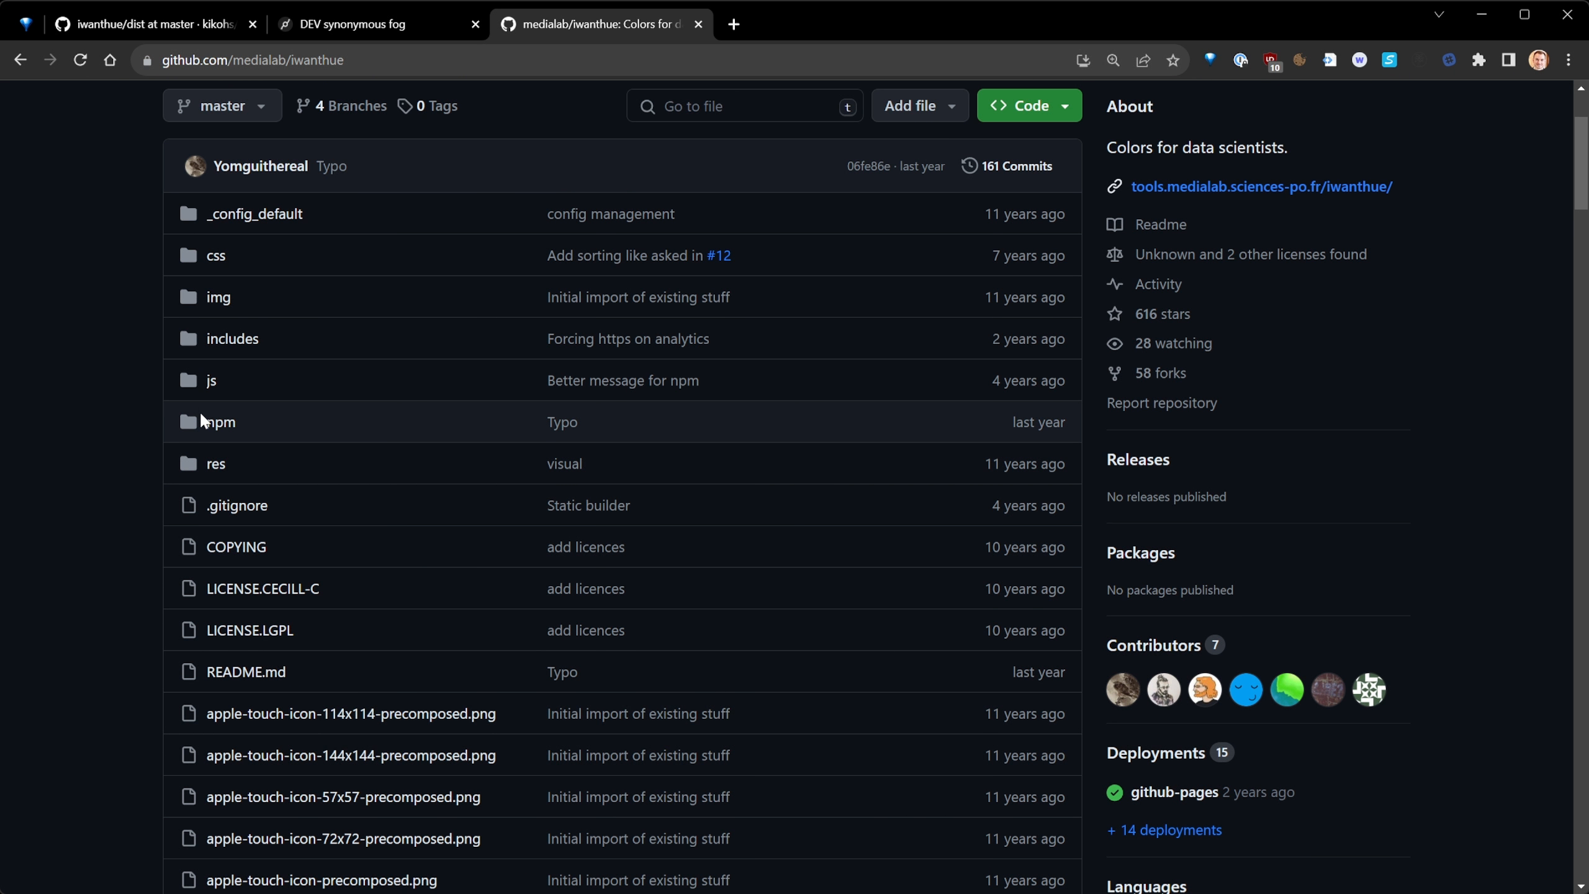
# - Open the repository's js folder and look through its source files and the file tree
pyautogui.click(210, 383)
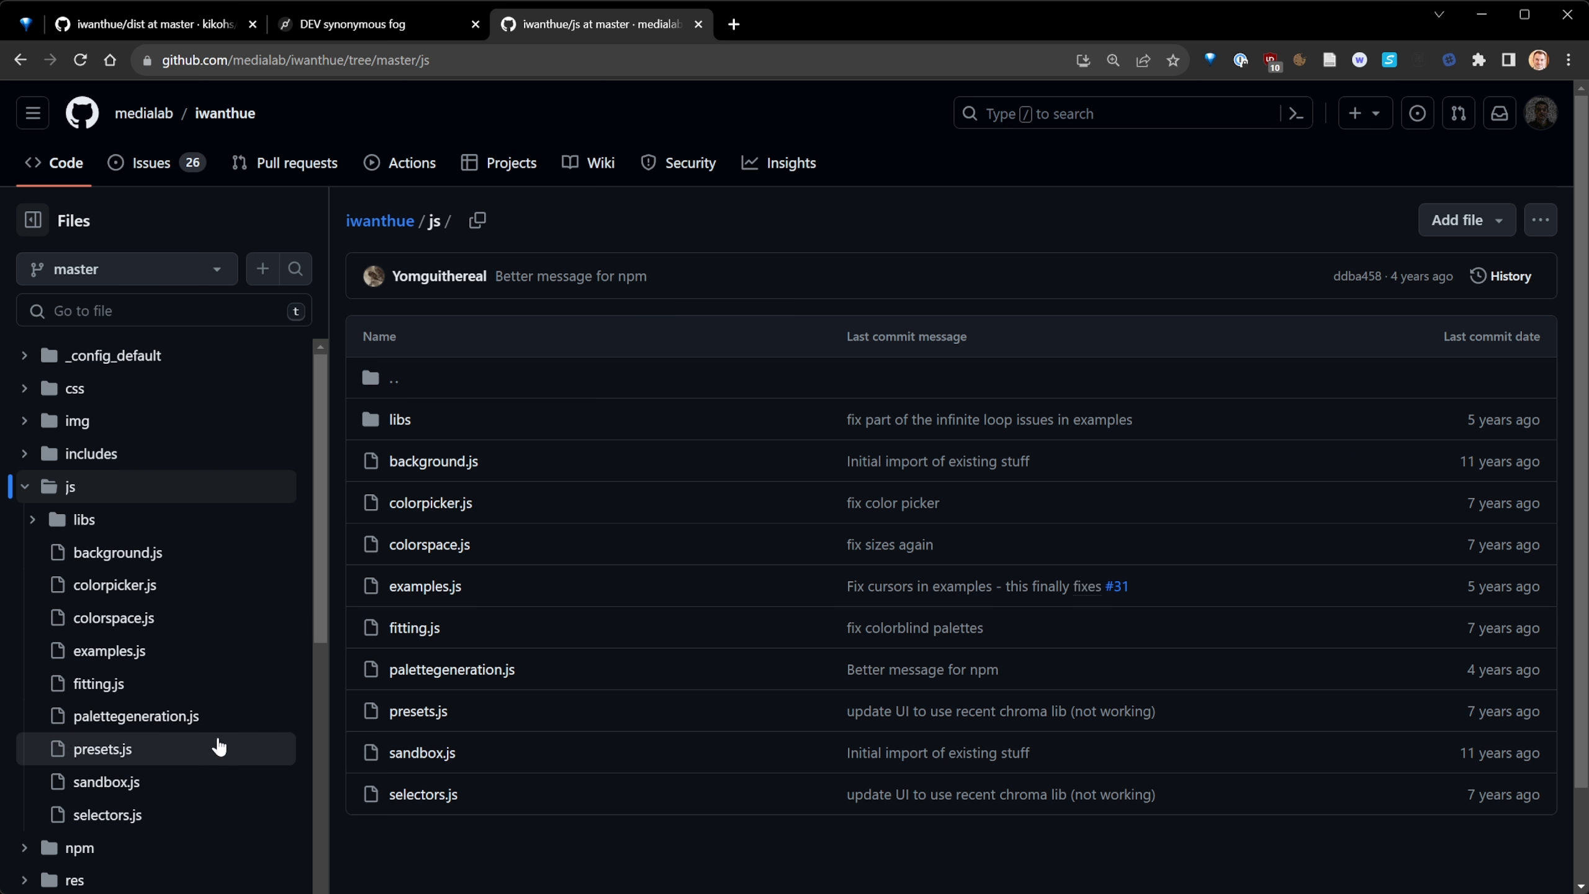
pyautogui.scroll(-5, 218, 746)
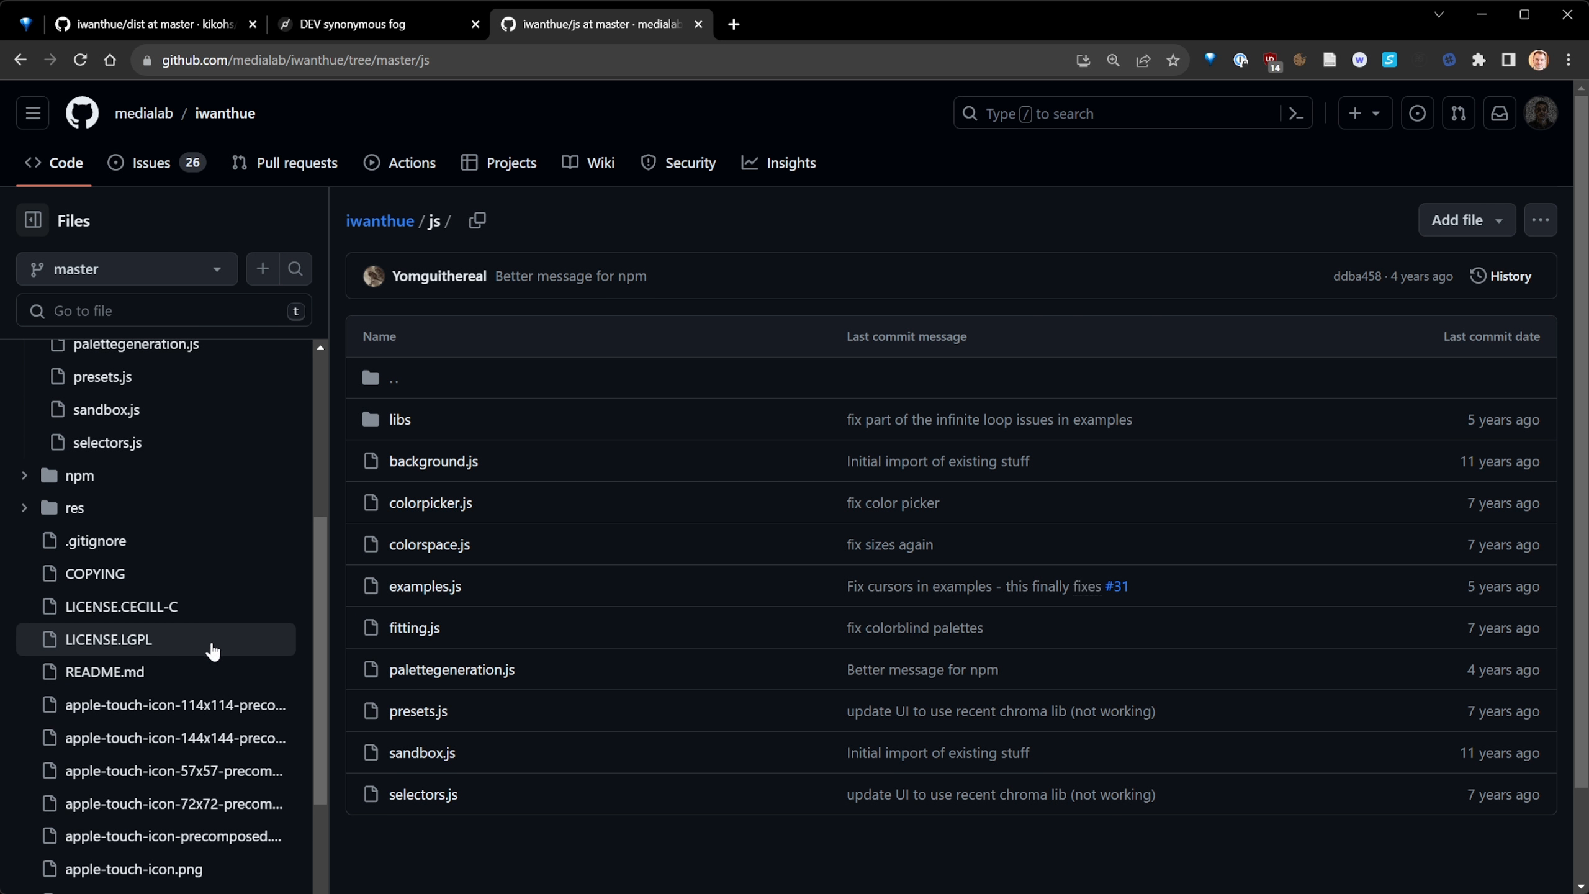
pyautogui.scroll(-2, 494, 663)
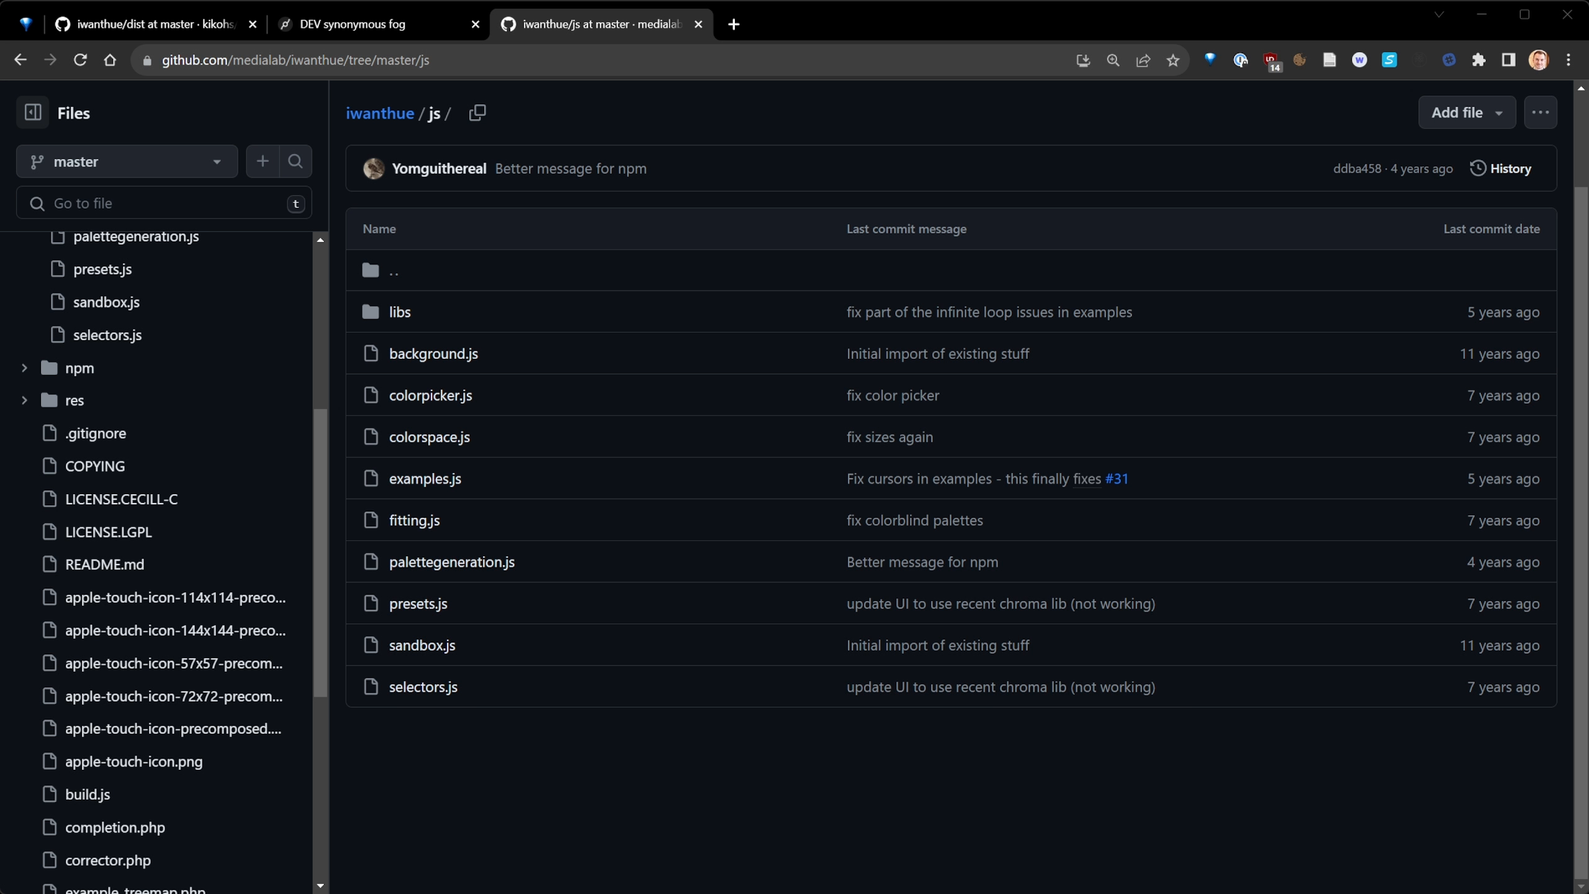
# - Review the iwanthue project and its dist build in VS Code, and view the forked GitHub repository's dist folder in the browser
pyautogui.hotkey('alt', 'Tab')
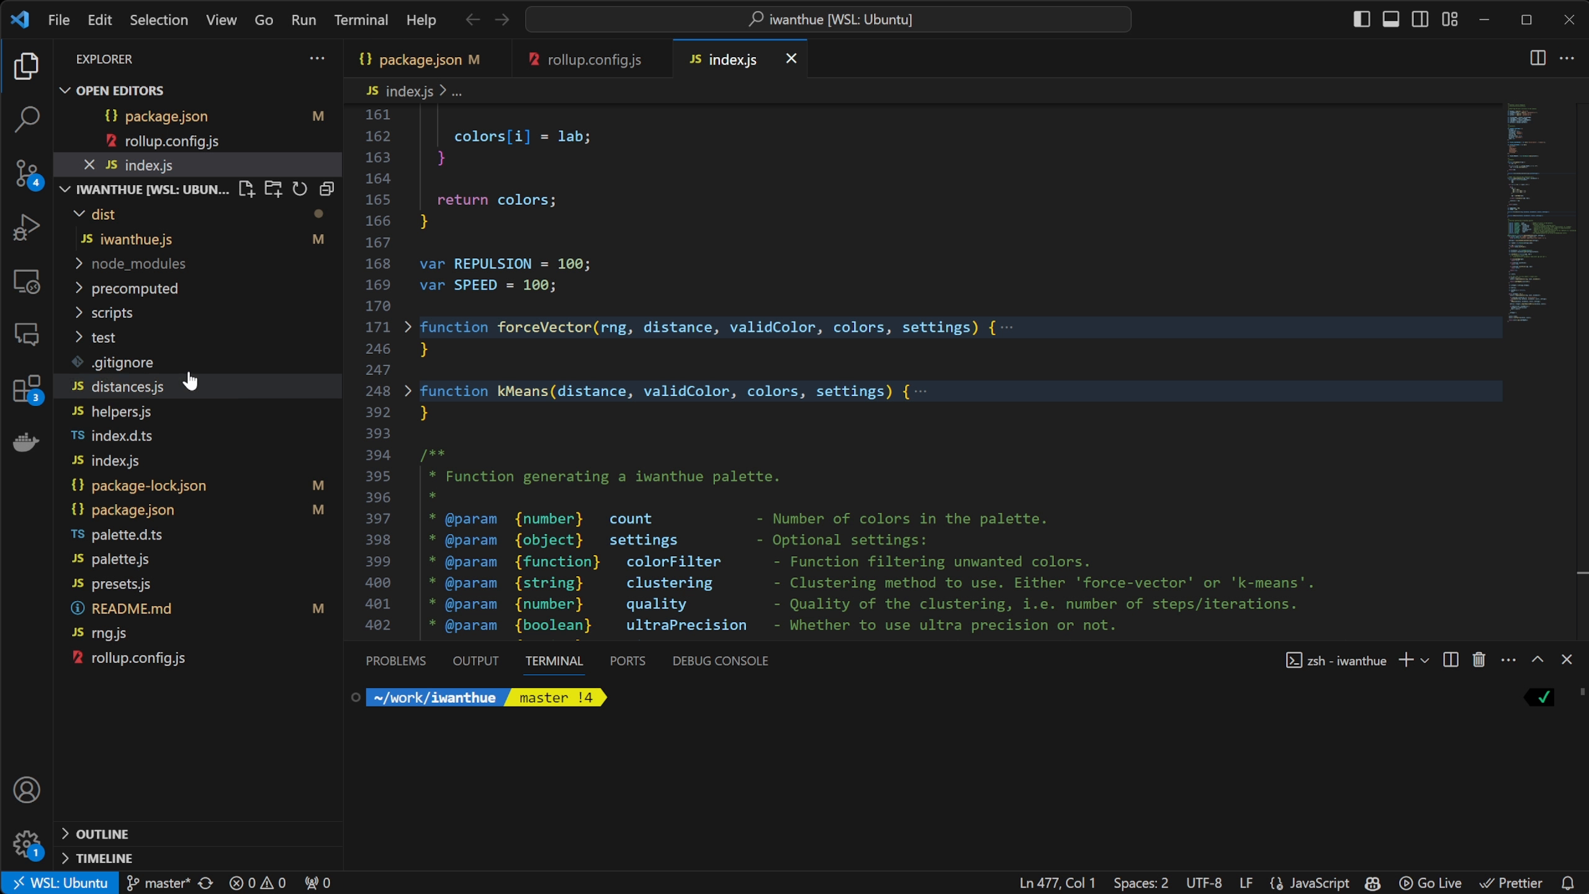
pyautogui.click(81, 219)
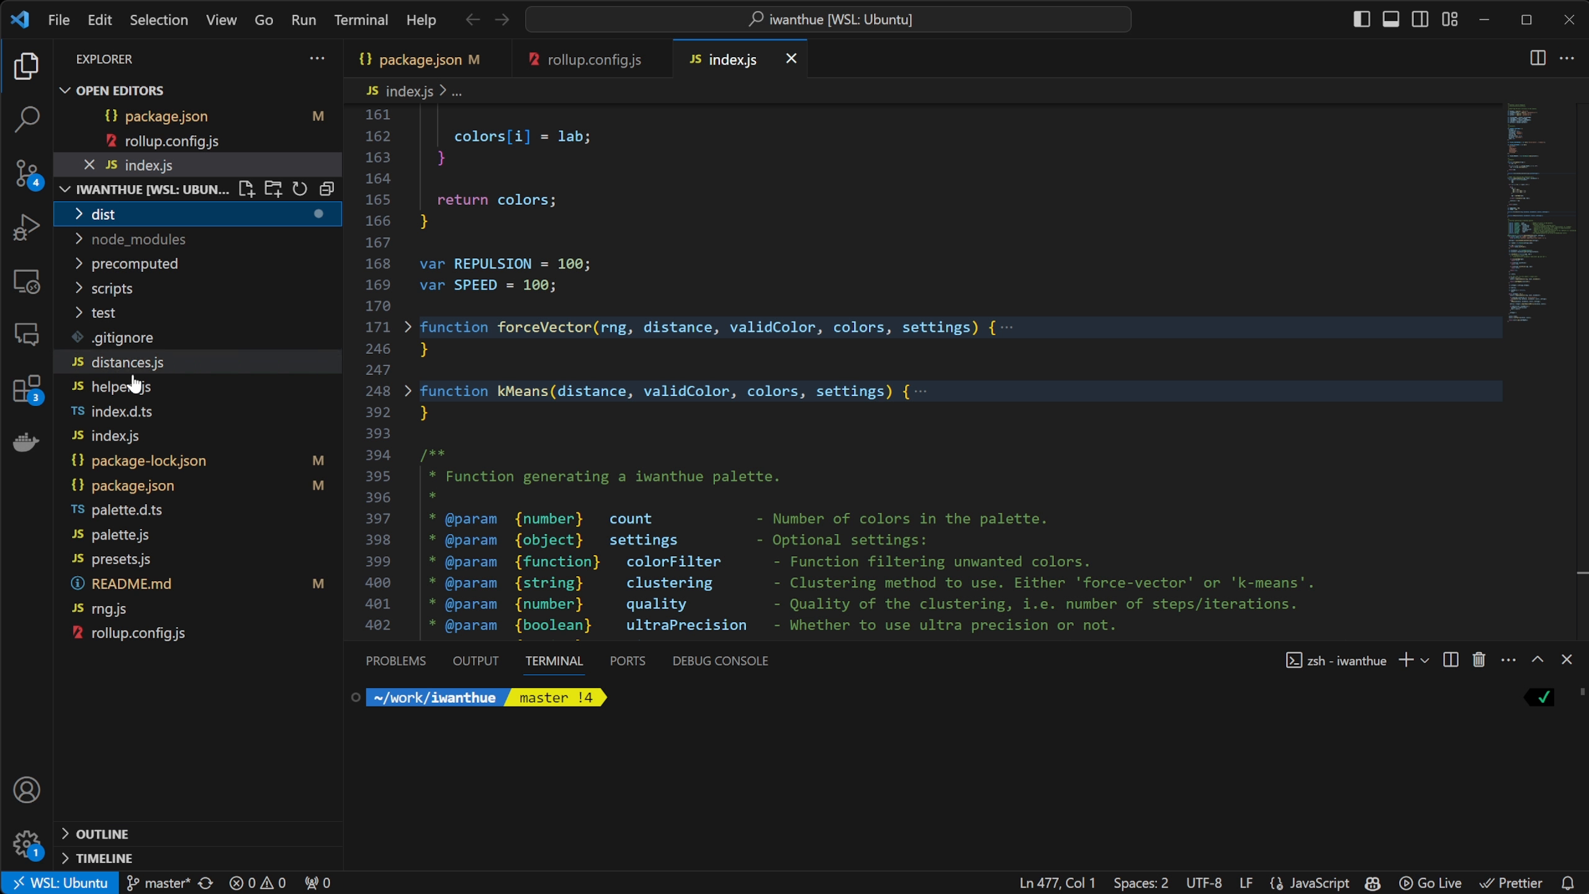
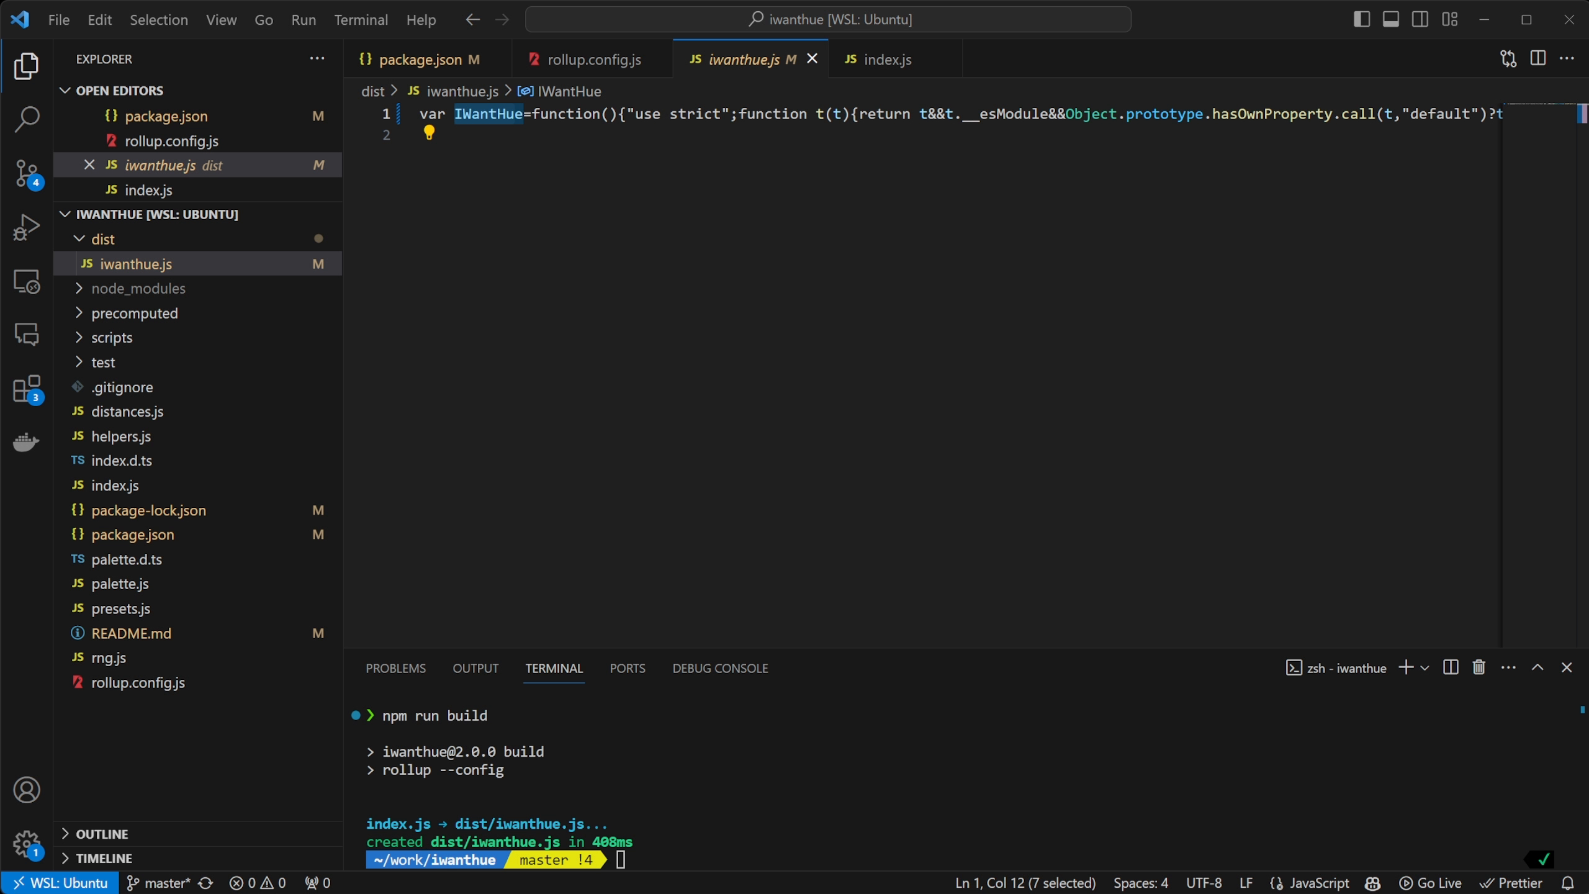
pyautogui.hotkey('alt', 'Tab')
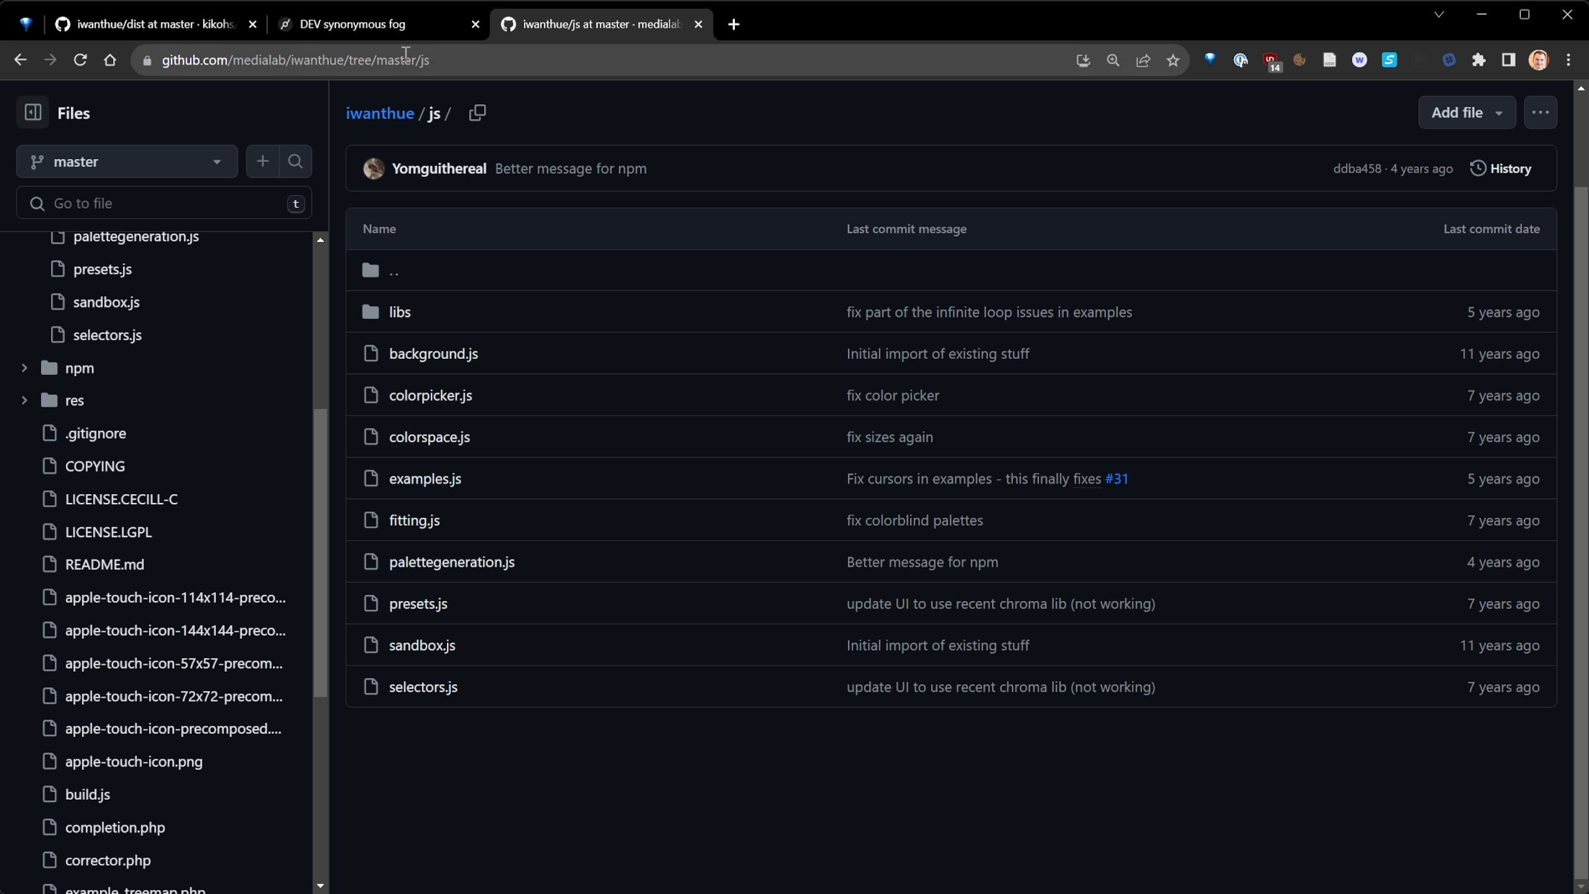
pyautogui.click(196, 28)
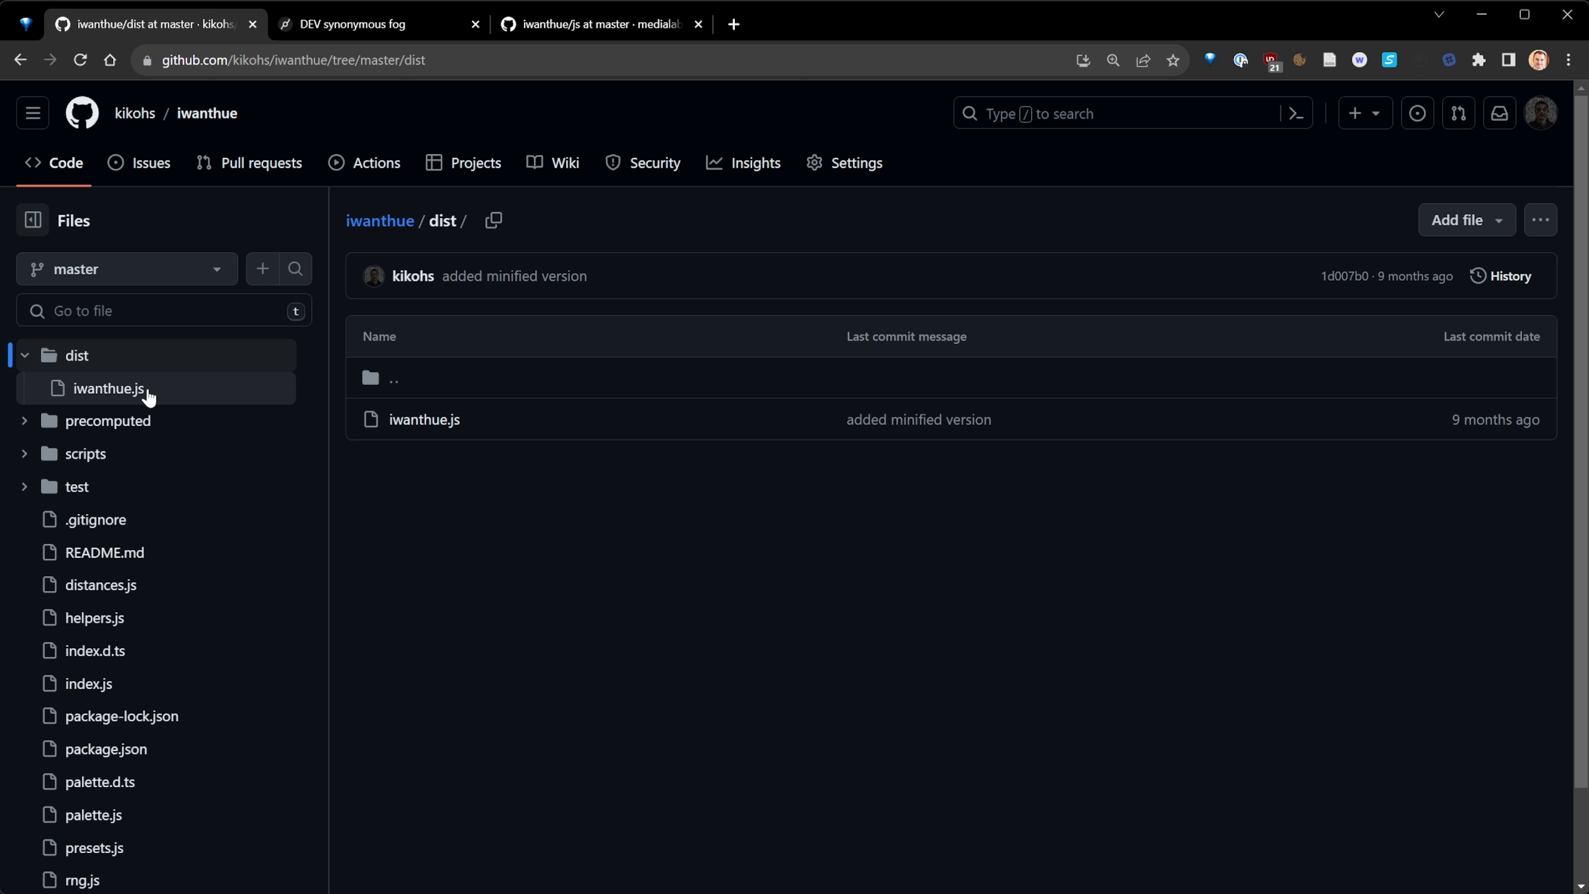
# - Return to the cables.gl patch, save it, and add a GeneratePalette op in the empty area below VizObject
pyautogui.click(360, 32)
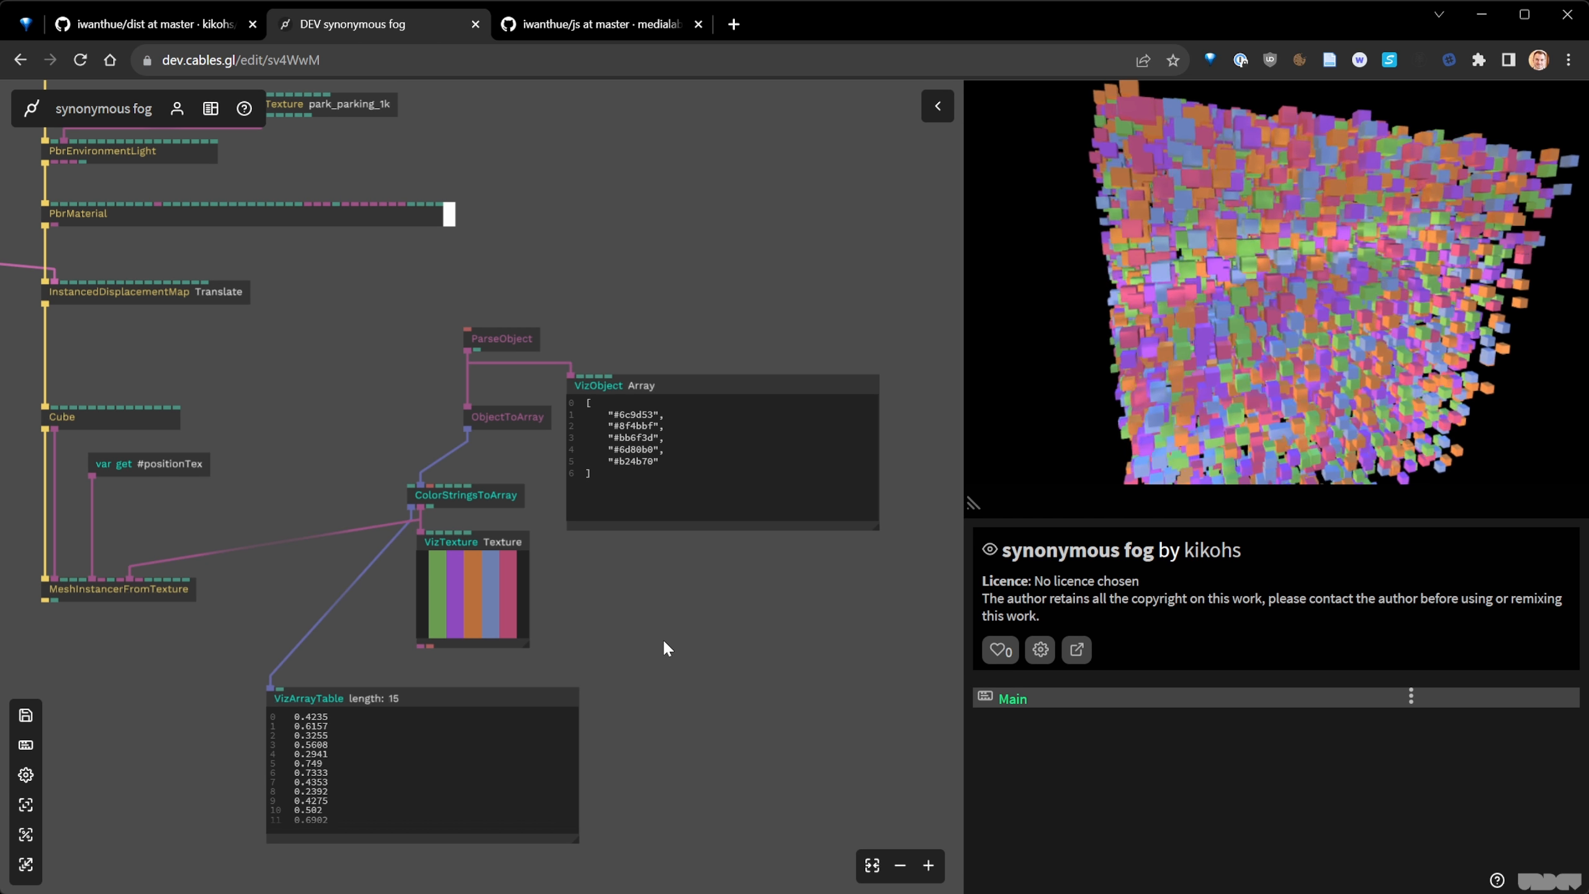
pyautogui.hotkey('ctrl', 's')
pyautogui.doubleClick(653, 614)
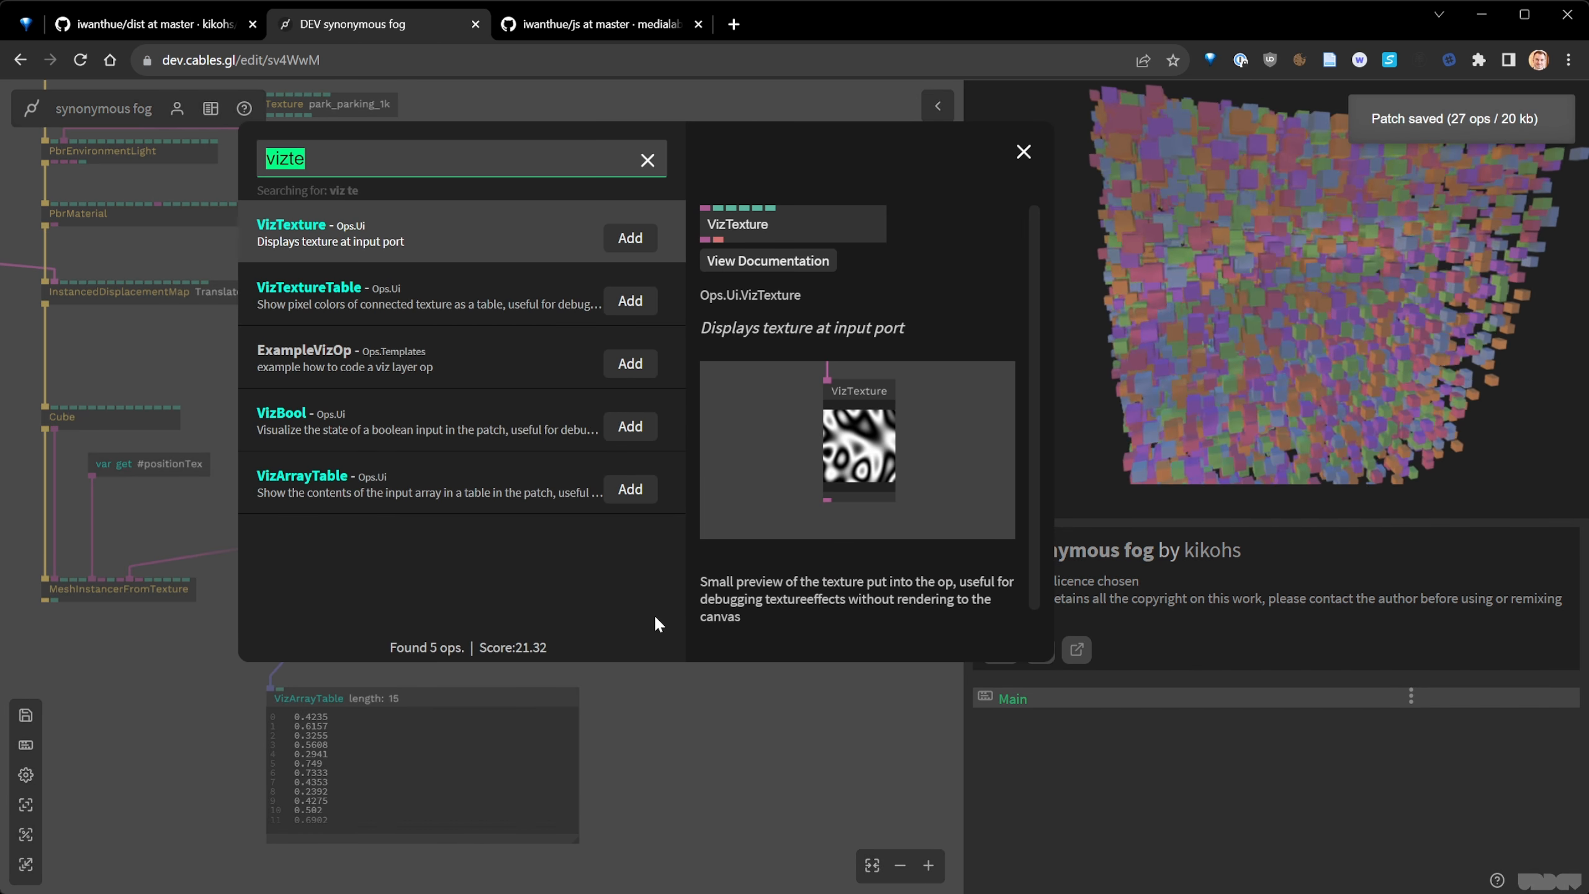
pyautogui.write('gne')
pyautogui.press('BackSpace')
pyautogui.press('BackSpace')
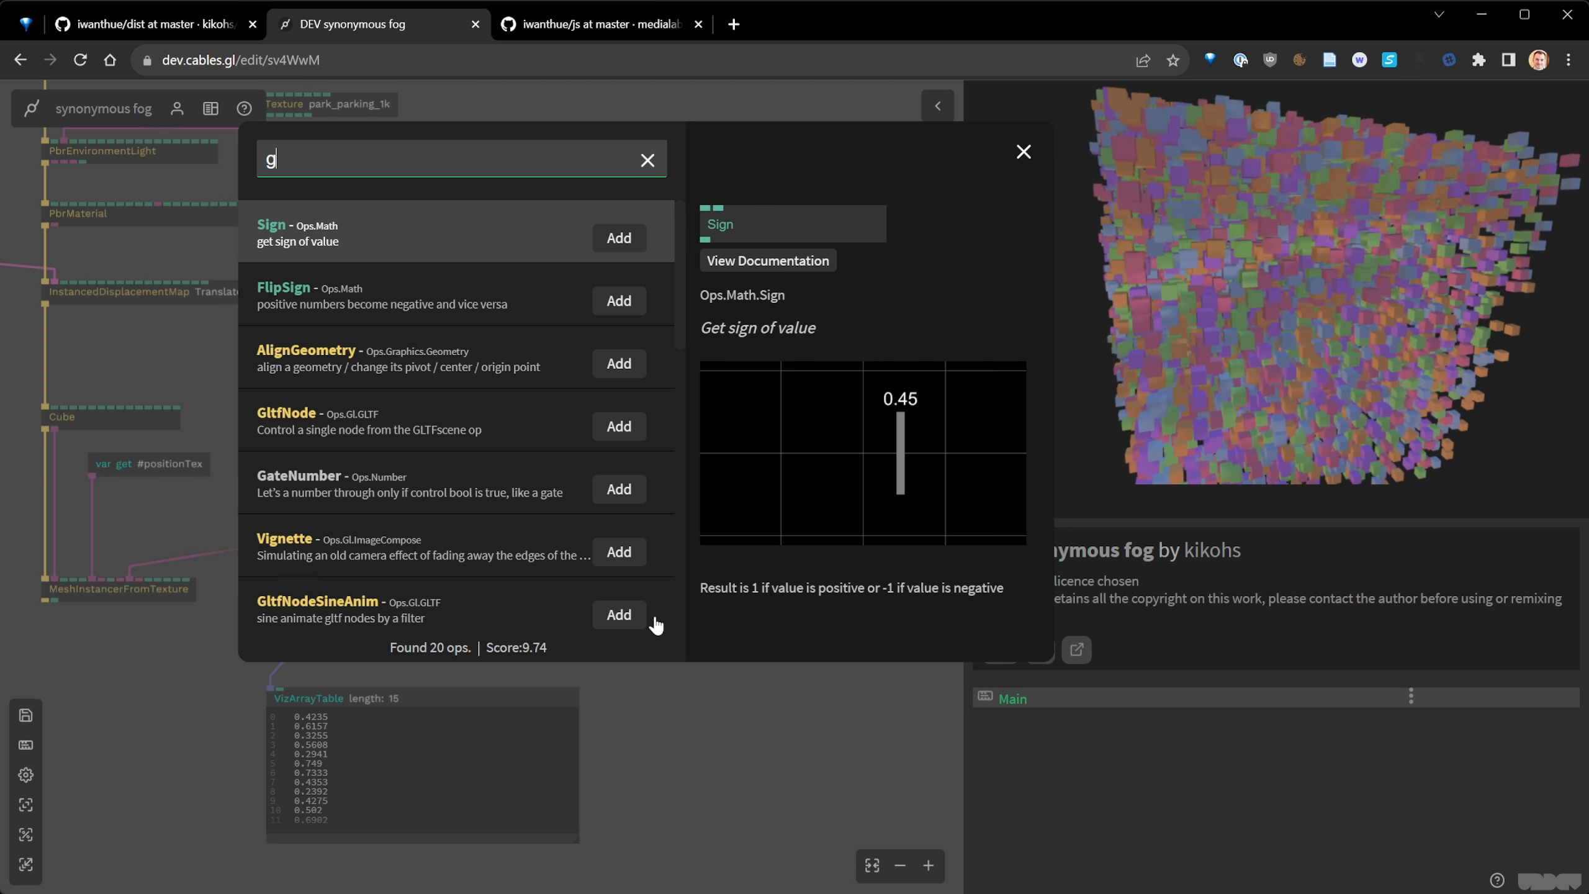
pyautogui.write('ene')
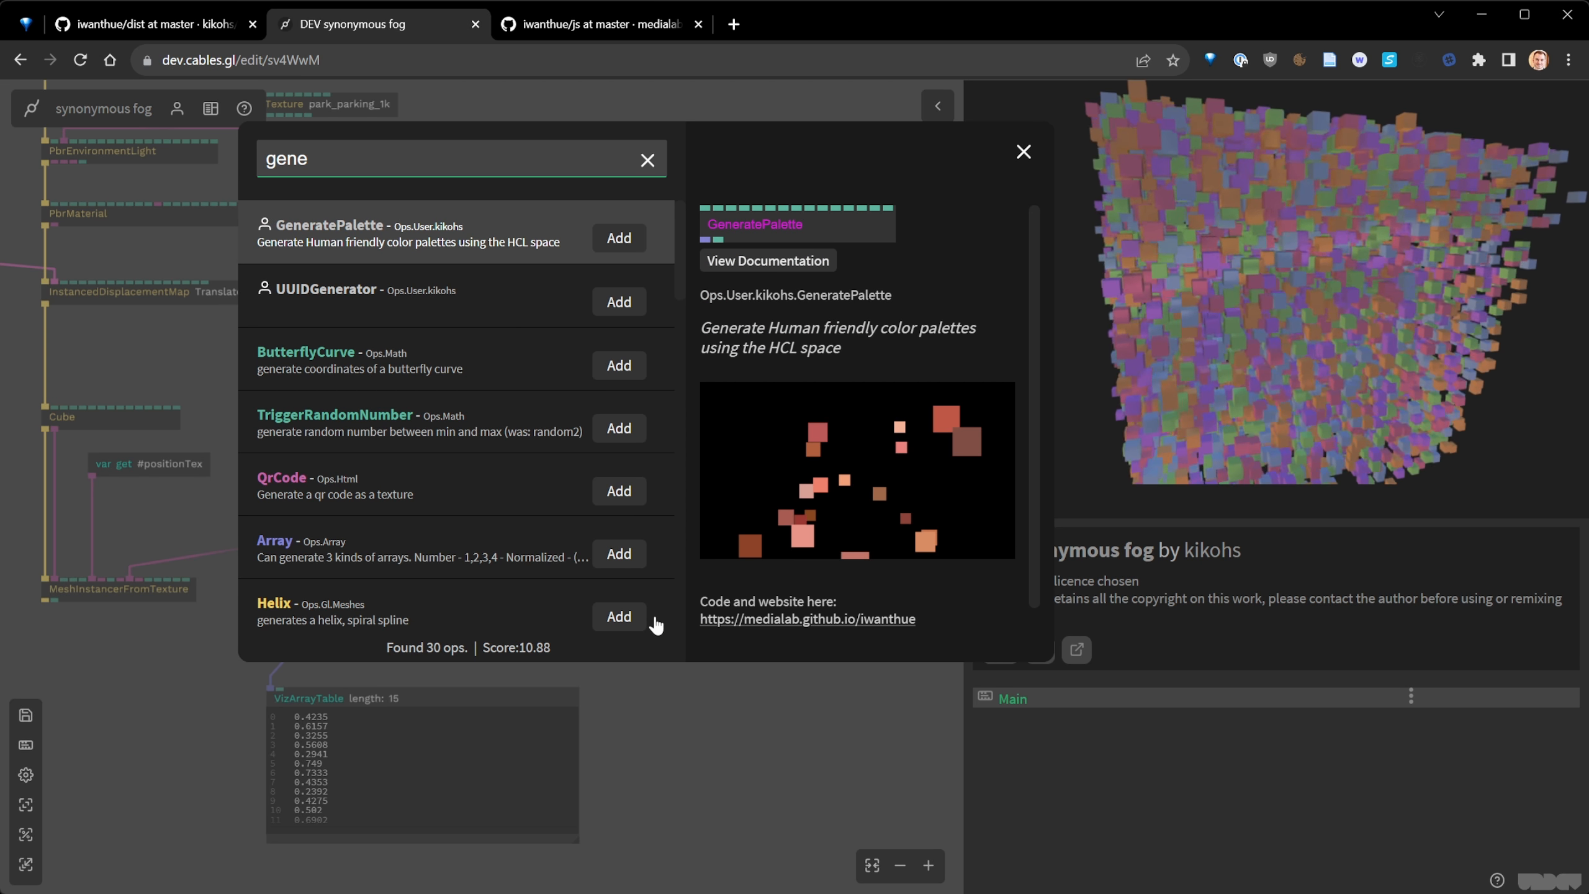
pyautogui.press('Return')
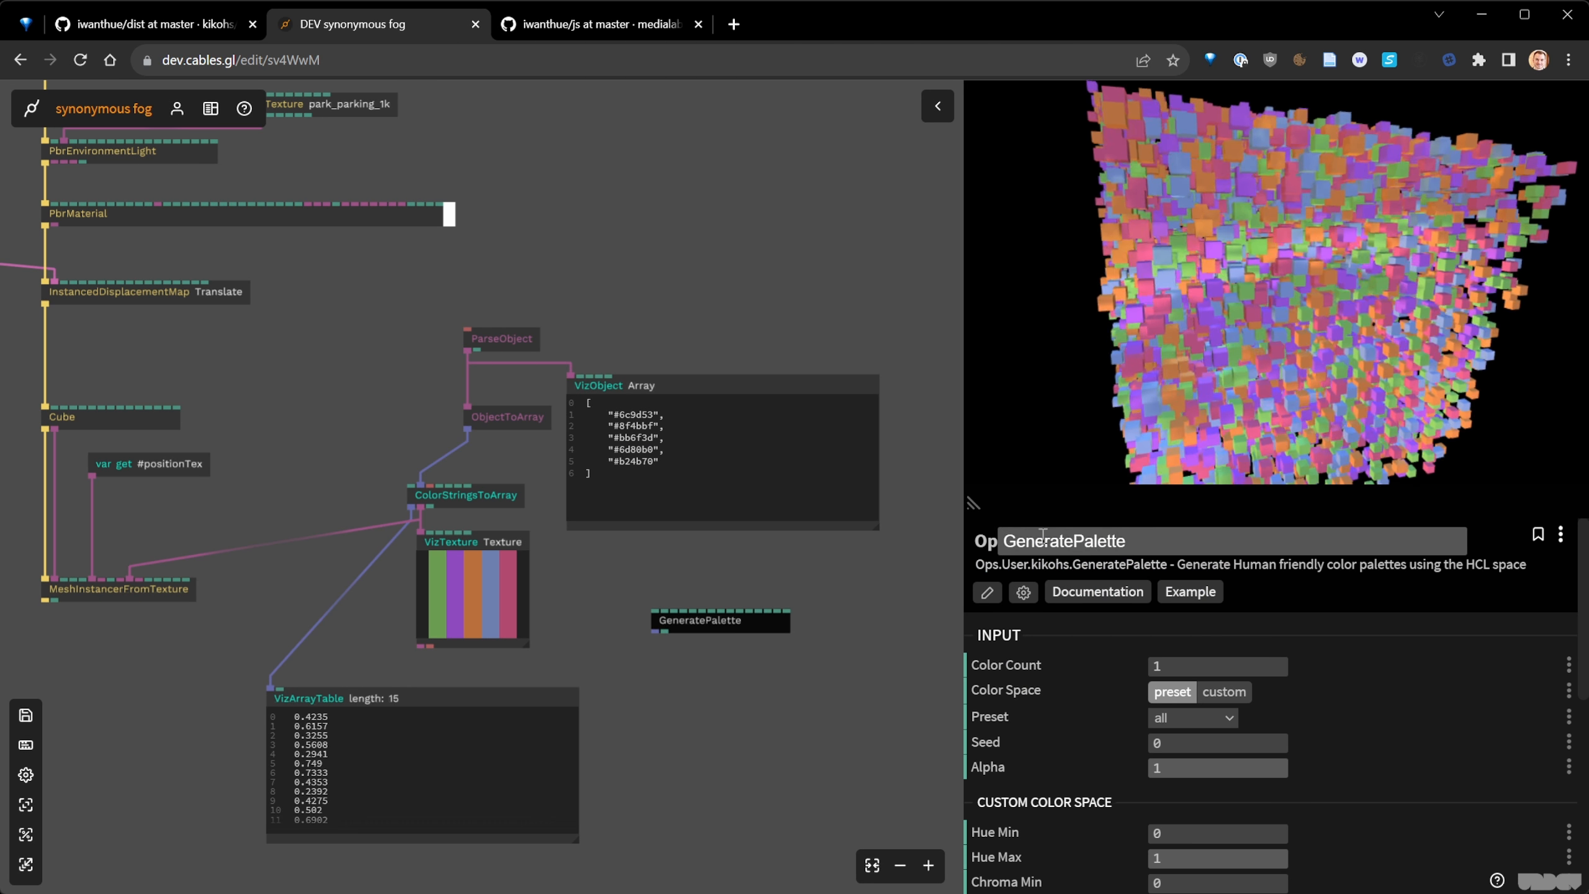
# - Enlarge the parameter area, review the GeneratePalette settings and set its Color Count to 12
pyautogui.moveTo(974, 504); pyautogui.dragTo(1001, 359)
pyautogui.scroll(-1, 1128, 653)
pyautogui.scroll(-1, 1127, 648)
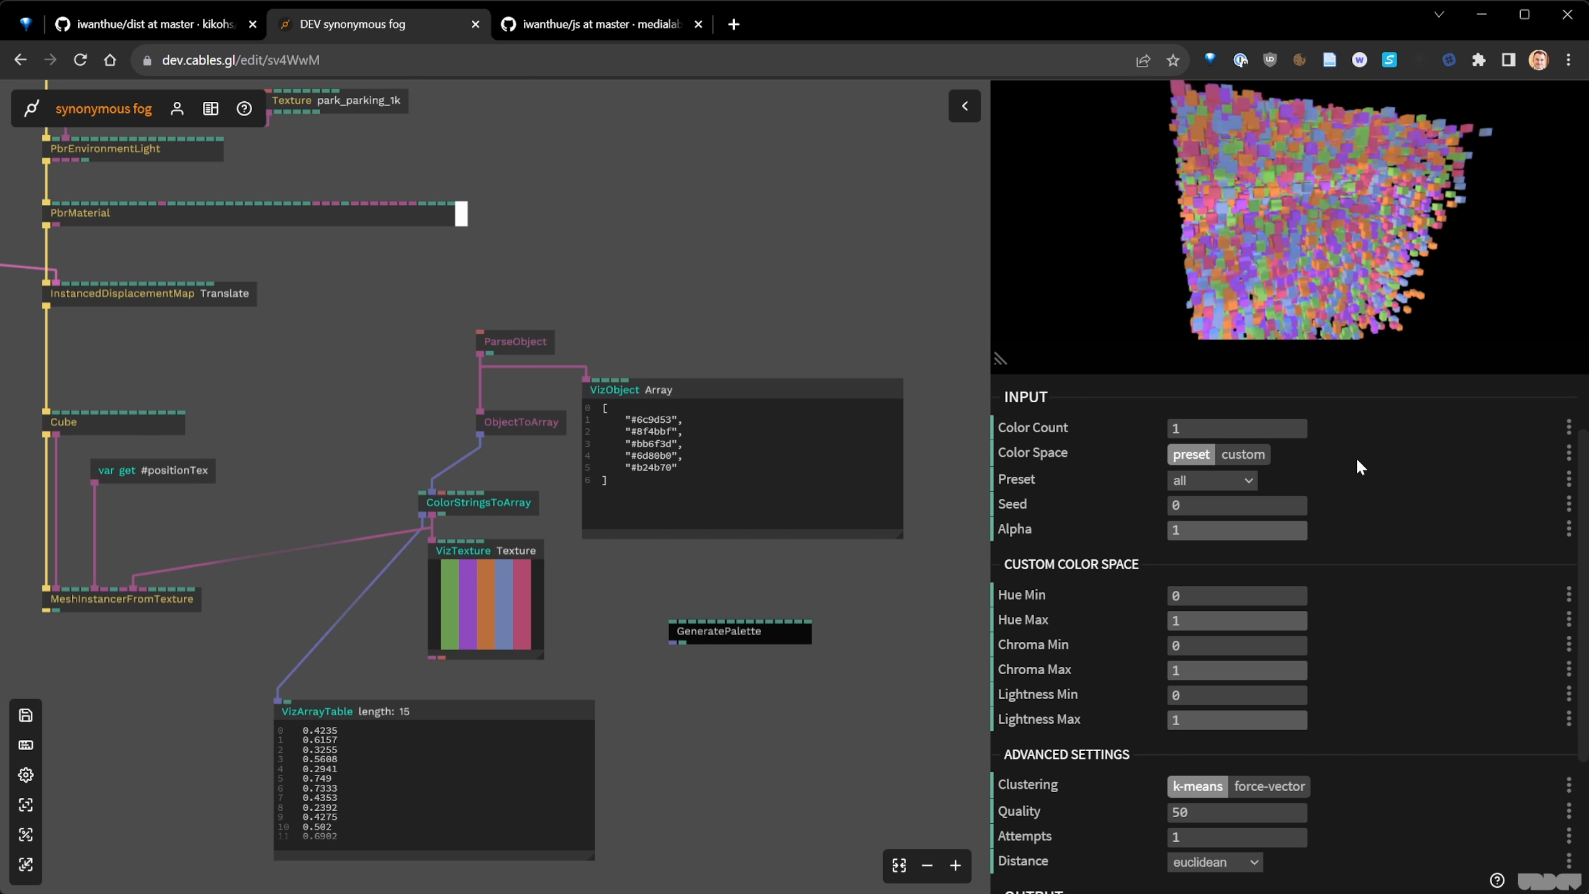
pyautogui.scroll(-3, 1362, 476)
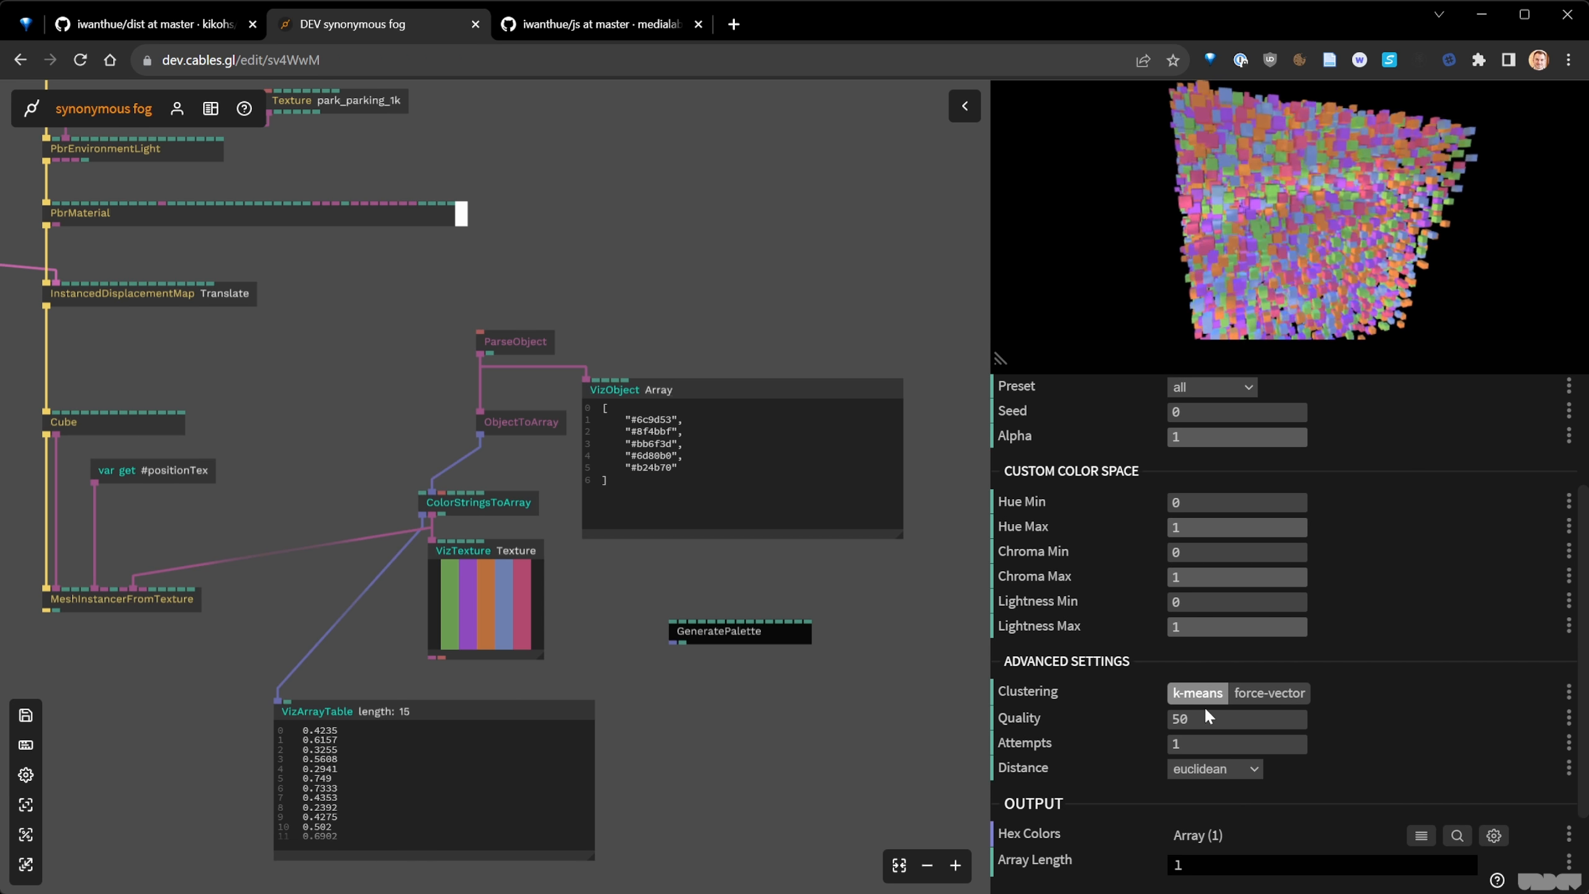
pyautogui.scroll(5, 1385, 720)
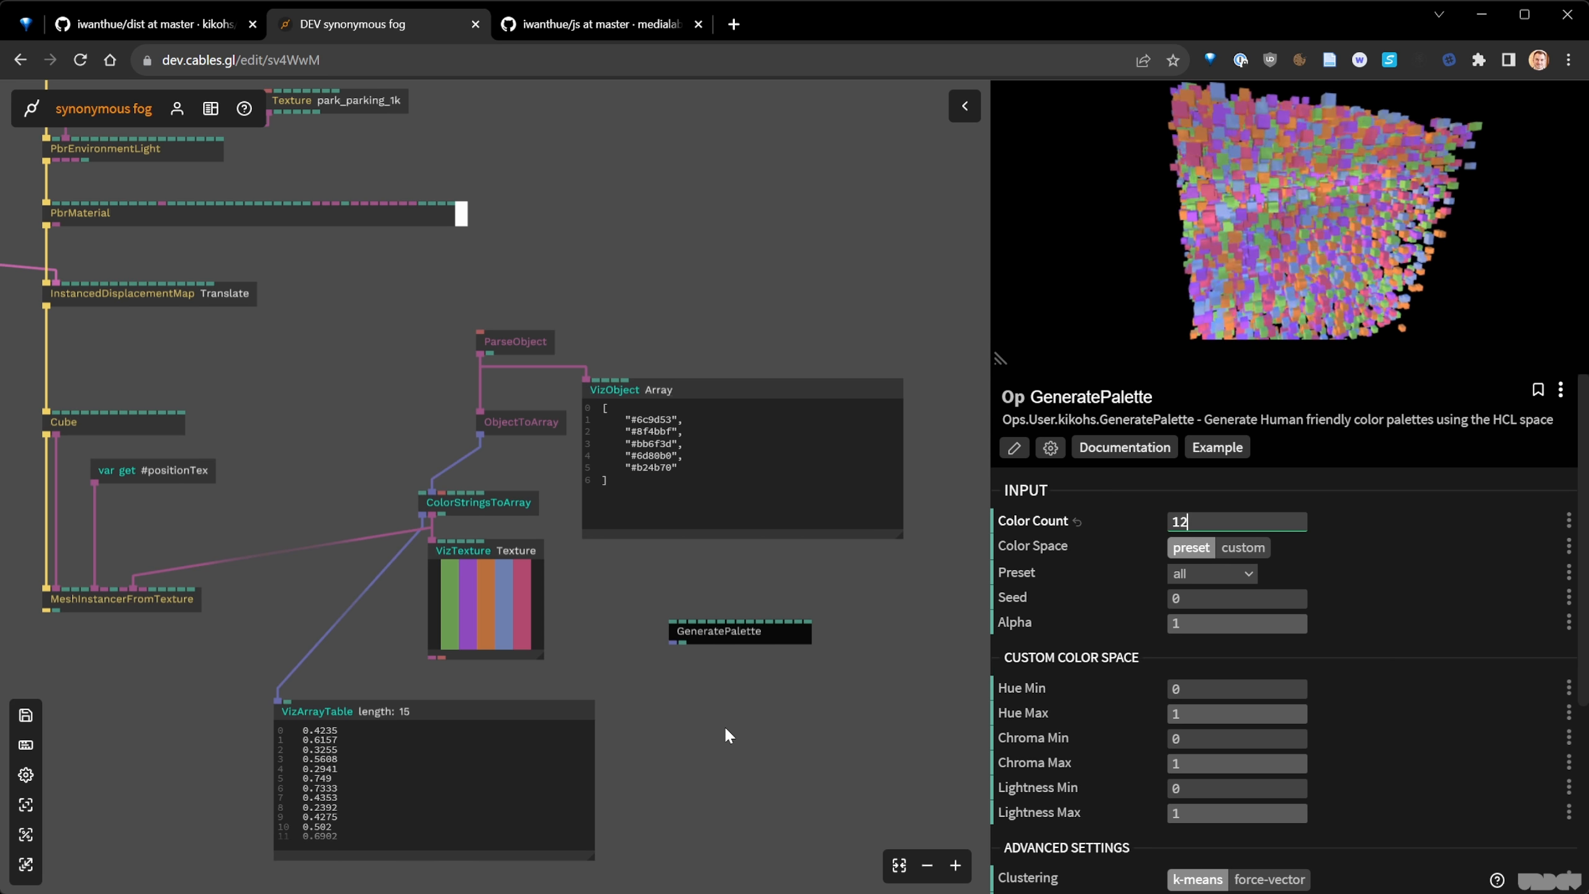
# - Inspect the Hex Colors output array of GeneratePalette and close the inspector
pyautogui.scroll(-6, 1112, 753)
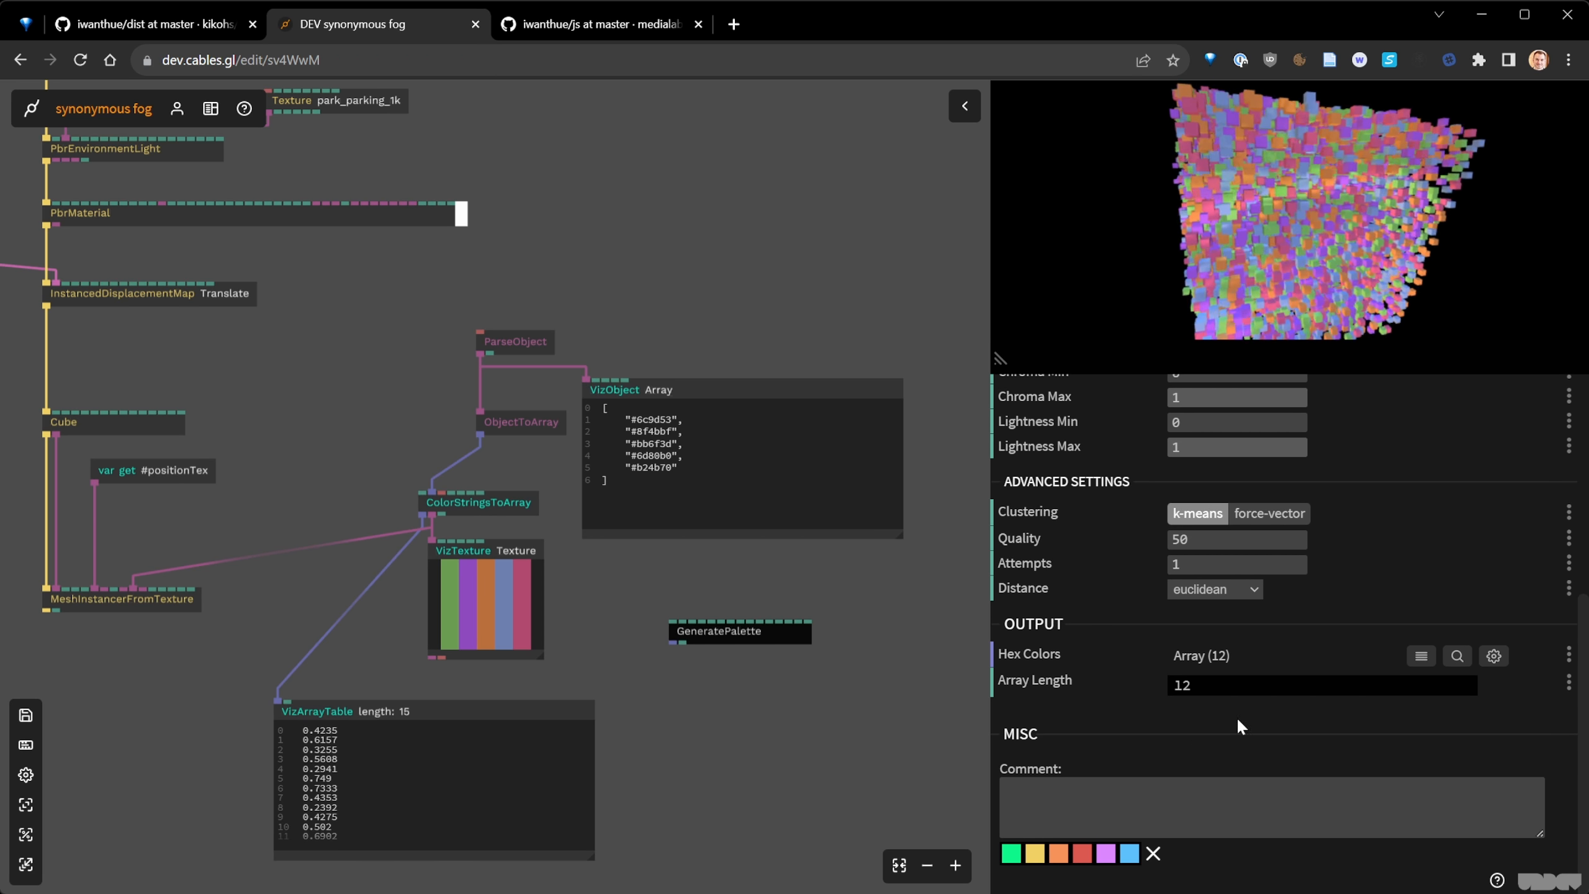
pyautogui.click(1457, 657)
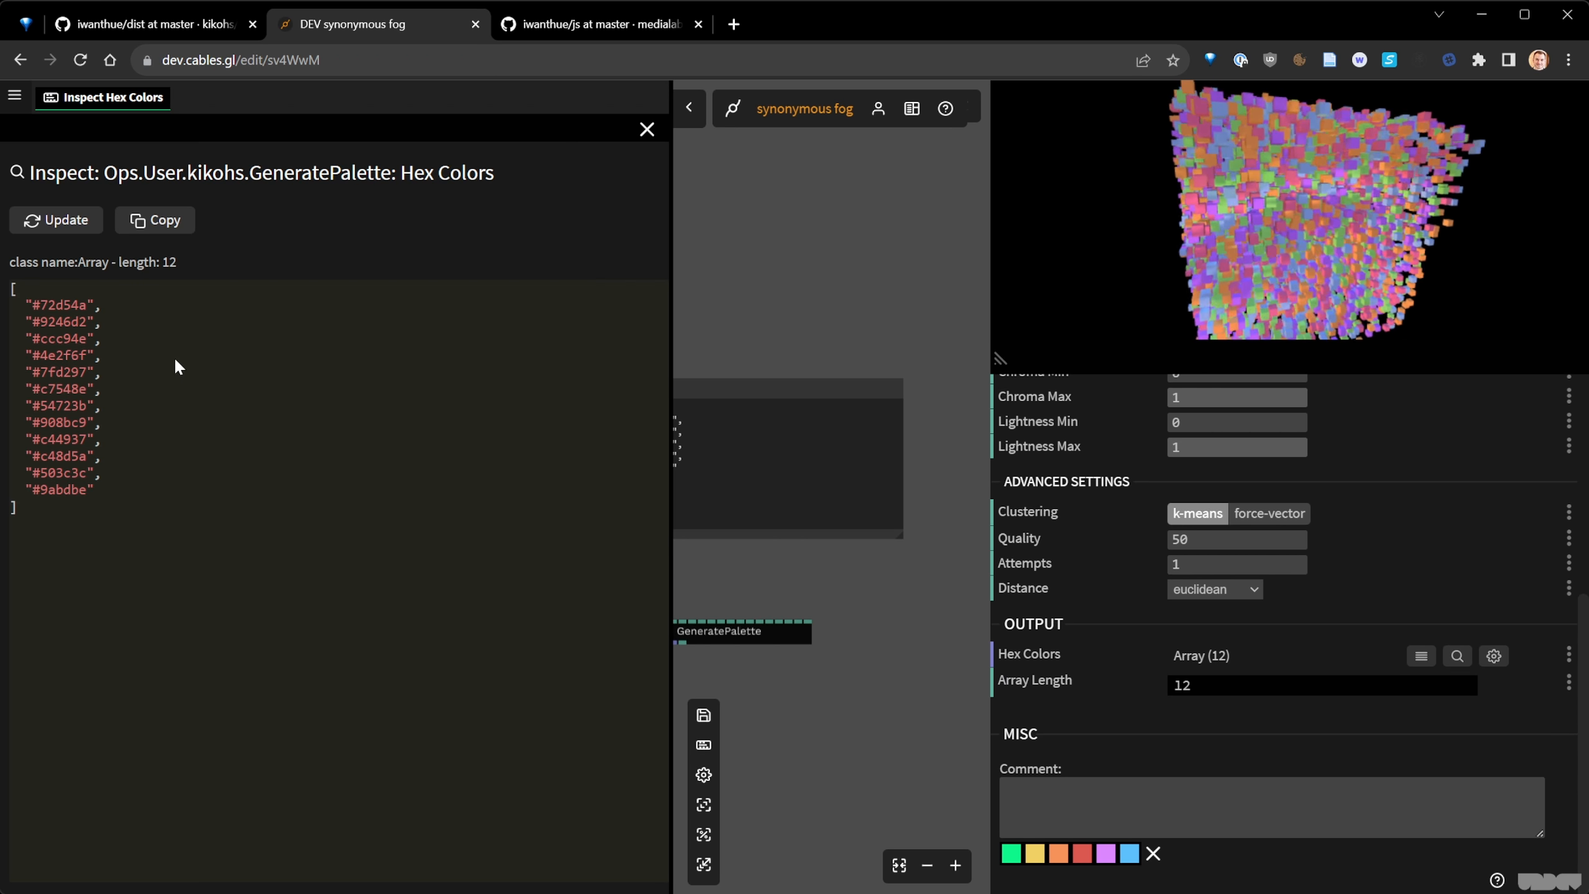
pyautogui.click(643, 129)
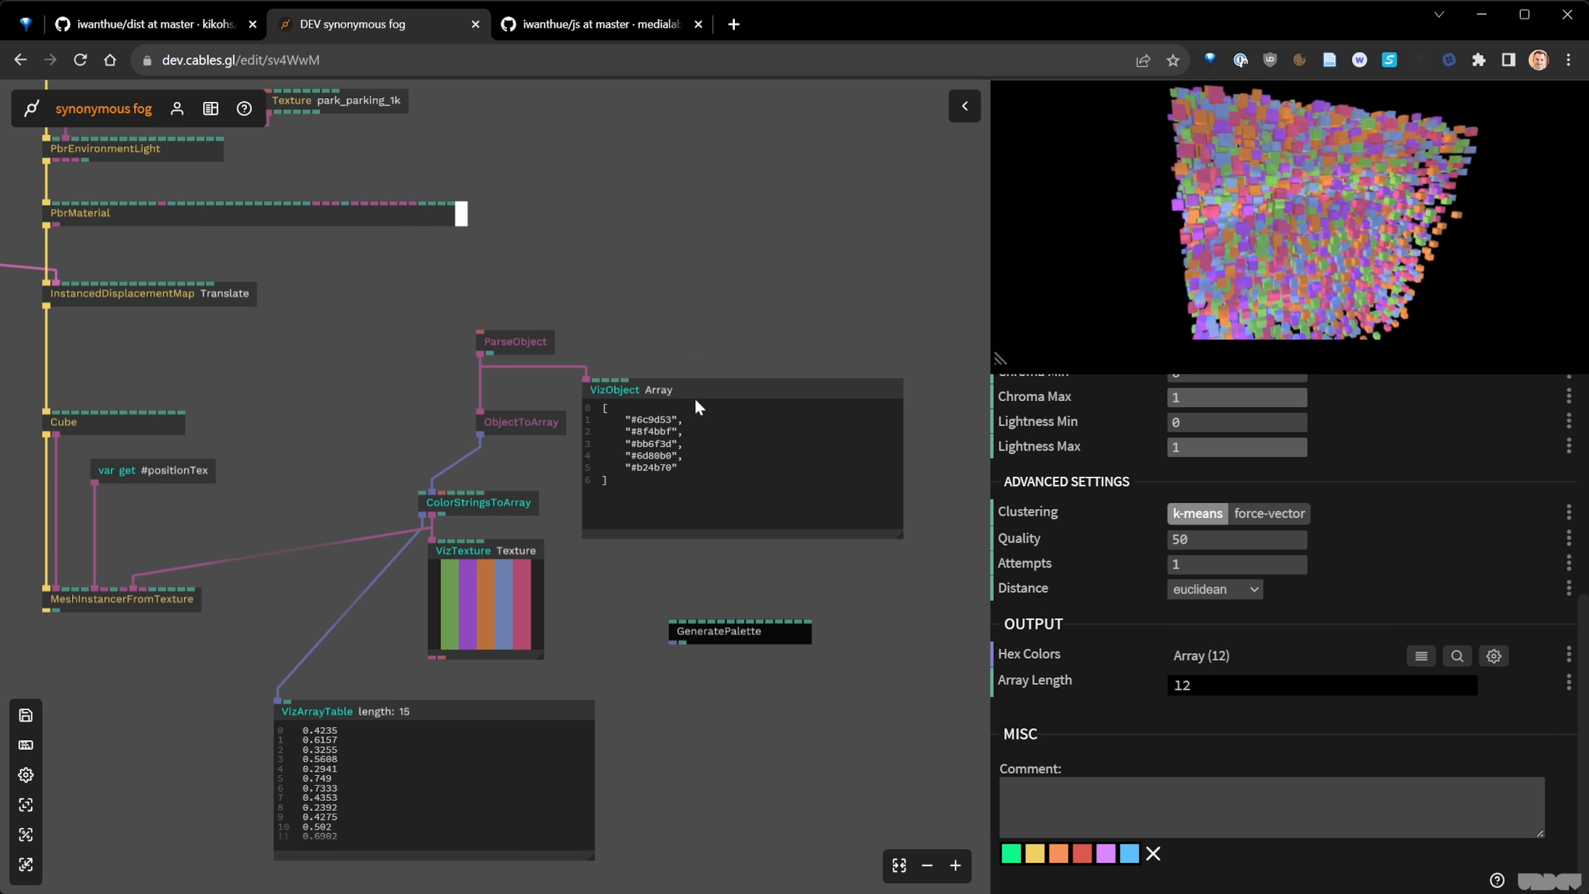
# - Disconnect ObjectToArray from ColorStringsToArray and feed it the Hex Colors output of GeneratePalette instead
pyautogui.moveTo(708, 628); pyautogui.dragTo(700, 305)
pyautogui.moveTo(682, 395); pyautogui.dragTo(806, 396)
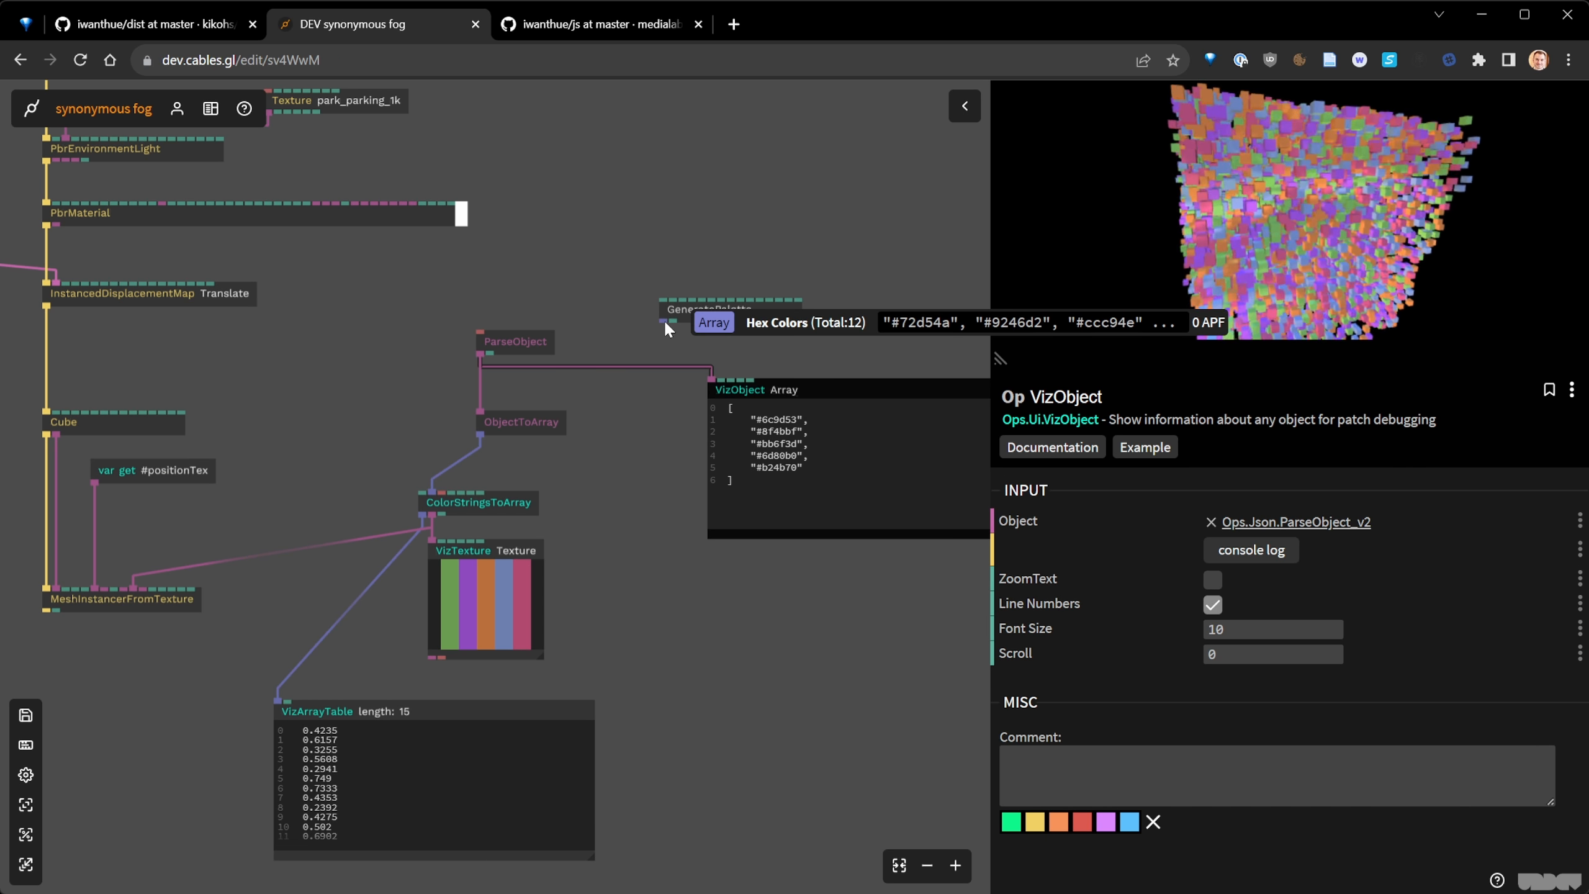
pyautogui.rightClick(464, 456)
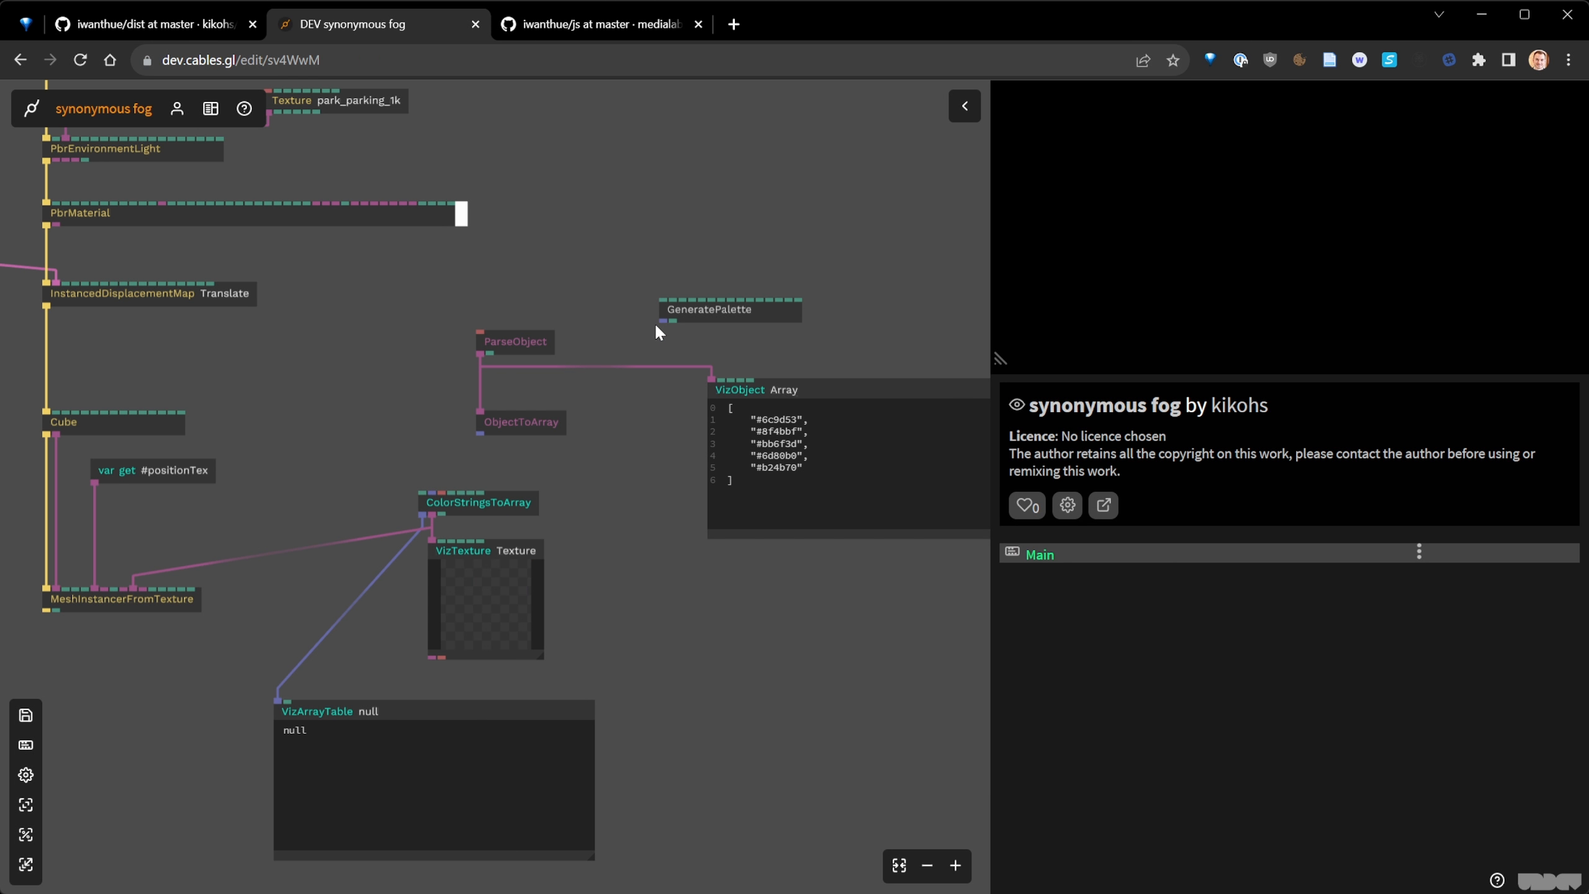
pyautogui.moveTo(661, 320); pyautogui.dragTo(432, 490)
pyautogui.moveTo(699, 306); pyautogui.dragTo(439, 453)
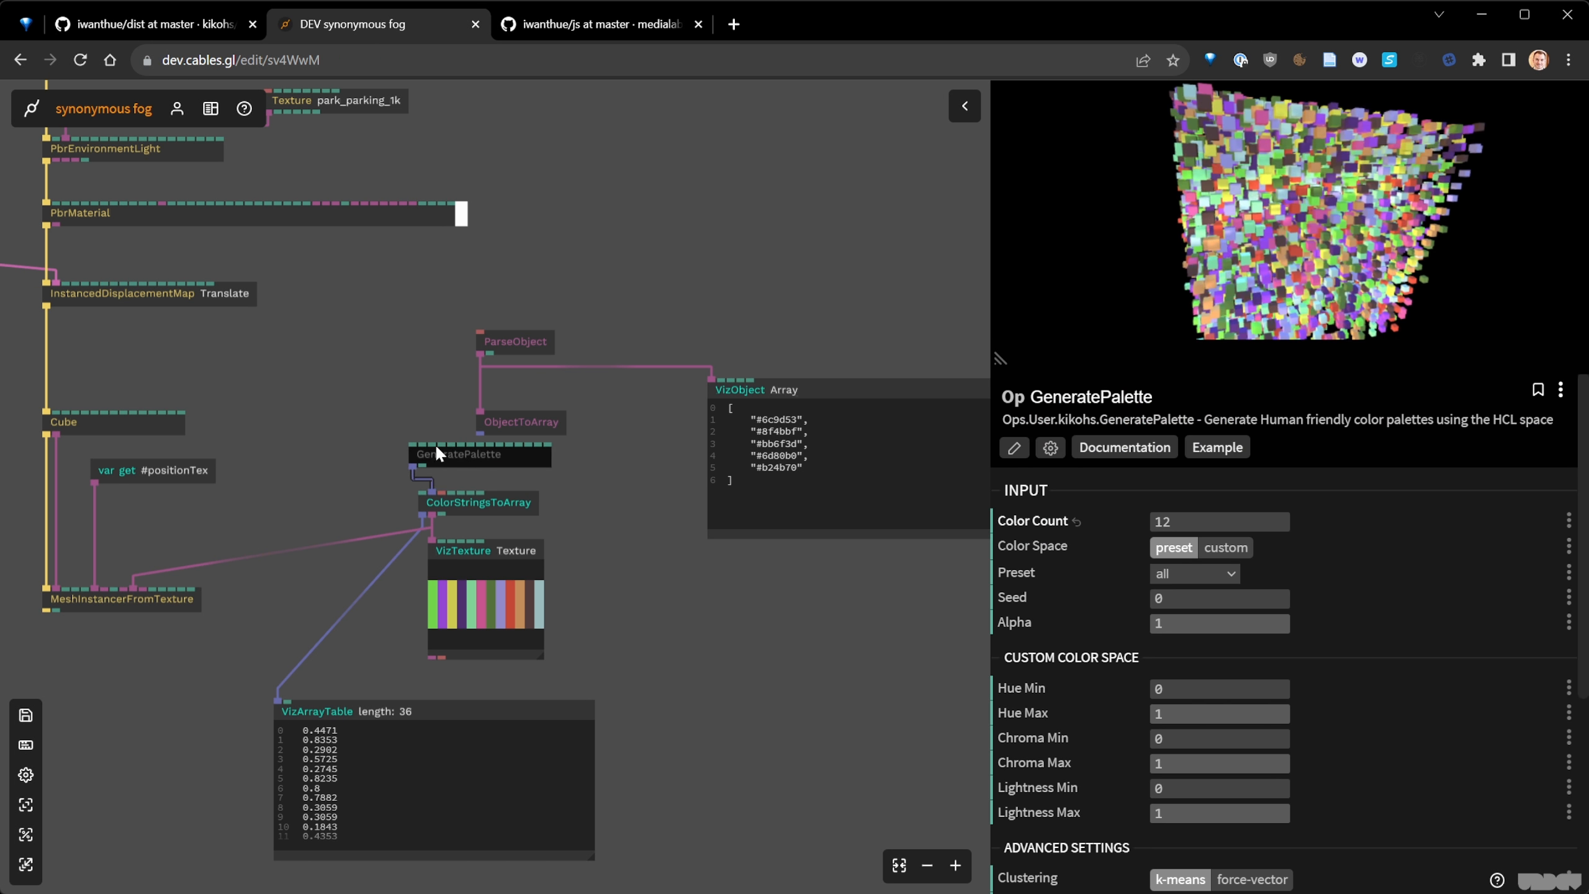
# - Move ParseObject and ObjectToArray aside, align GeneratePalette above ColorStringsToArray, and save the patch
pyautogui.moveTo(314, 409); pyautogui.dragTo(368, 360)
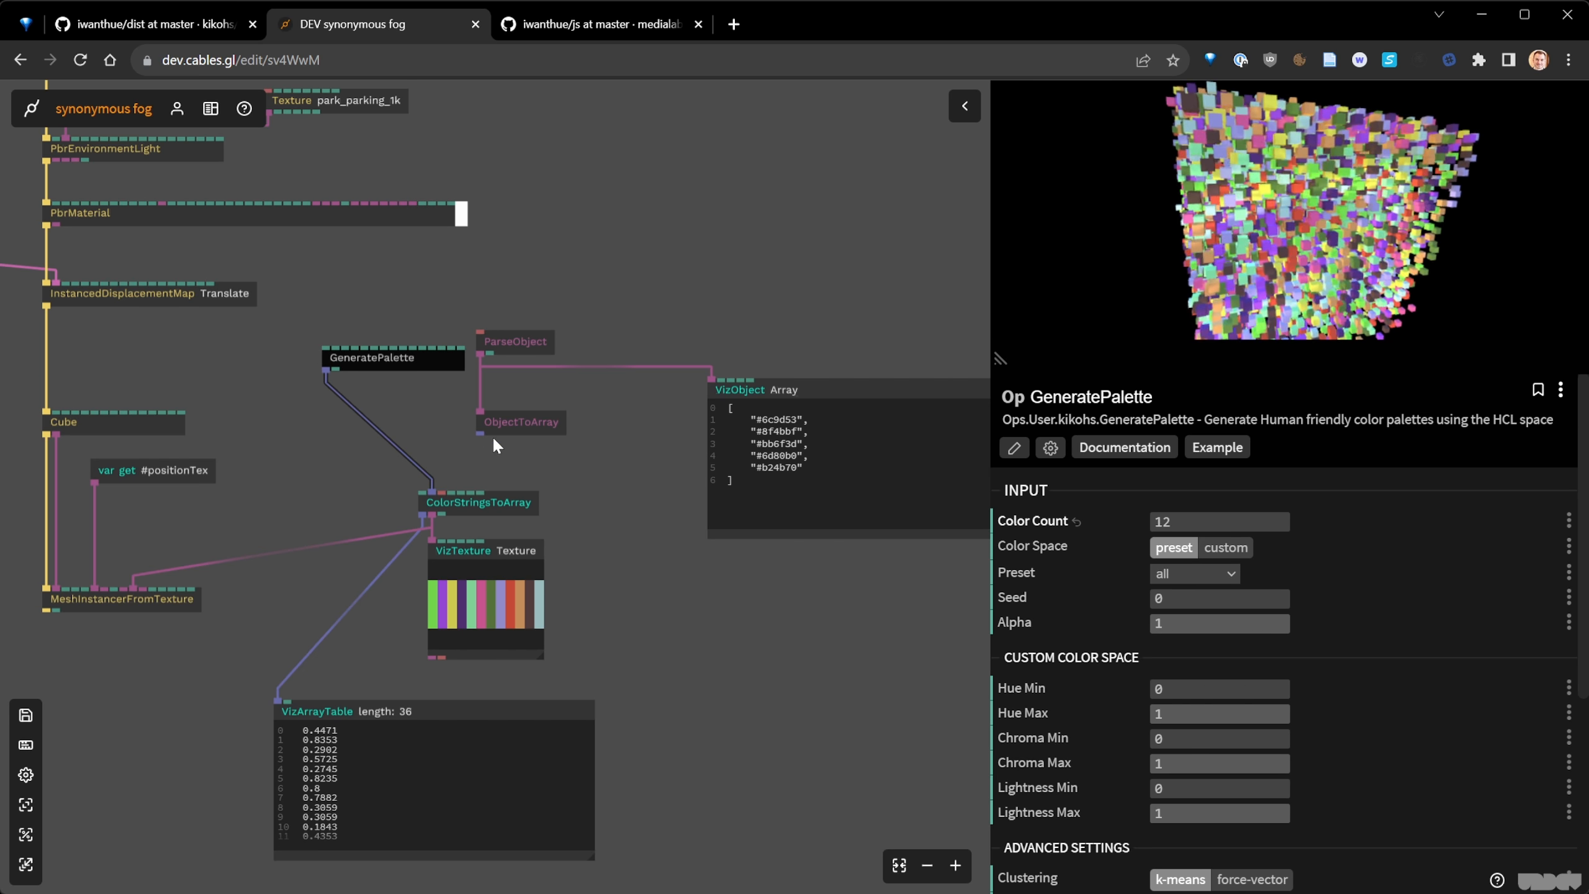
pyautogui.moveTo(625, 472); pyautogui.dragTo(640, 331)
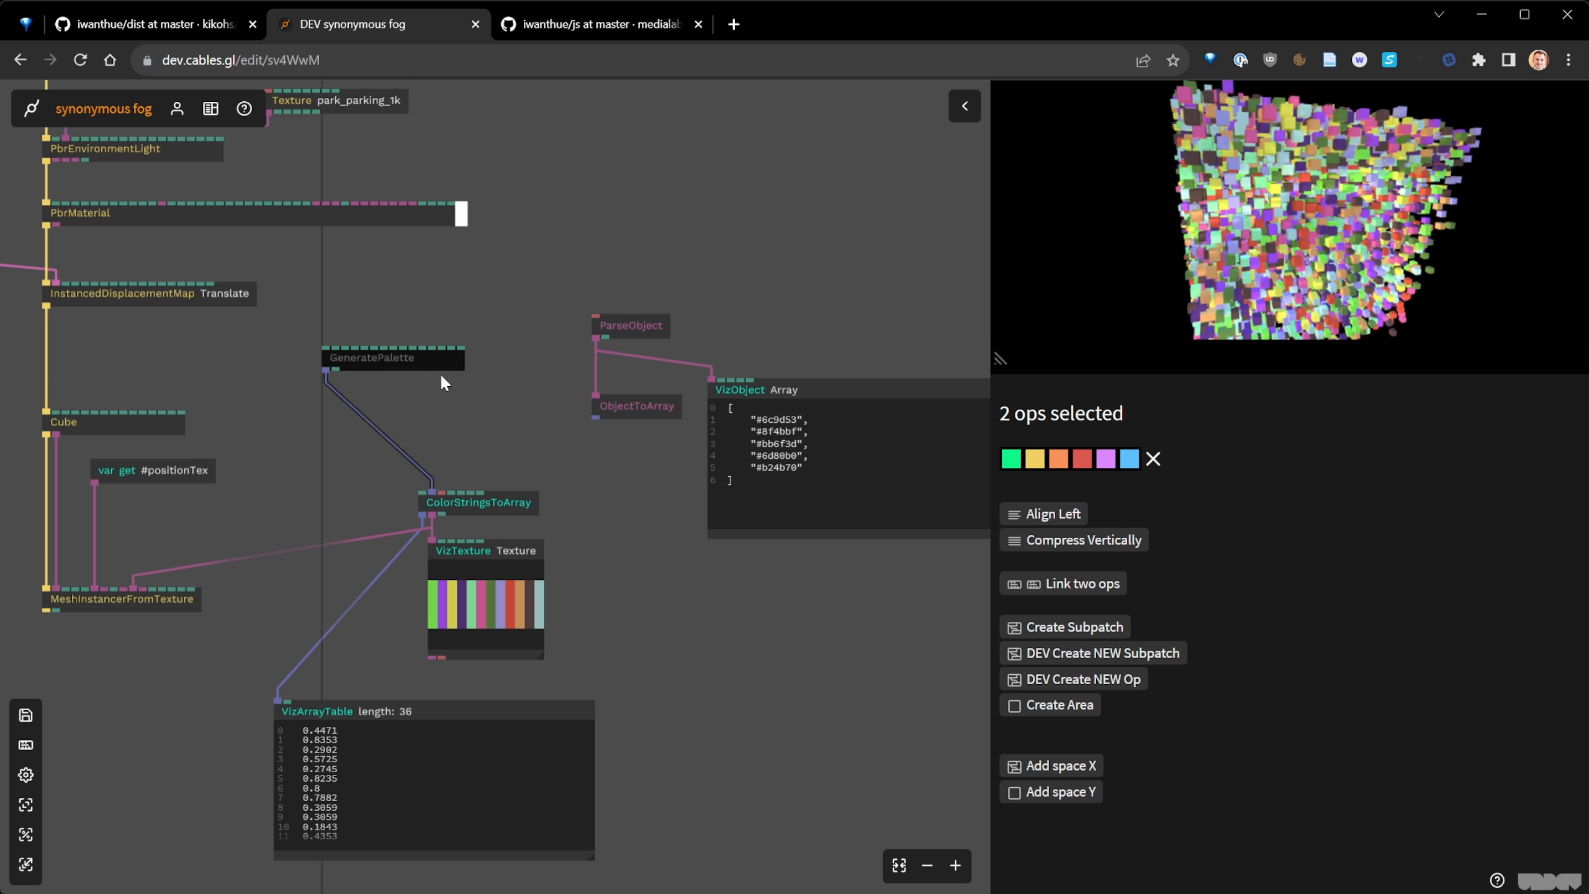
pyautogui.moveTo(393, 366); pyautogui.dragTo(499, 414)
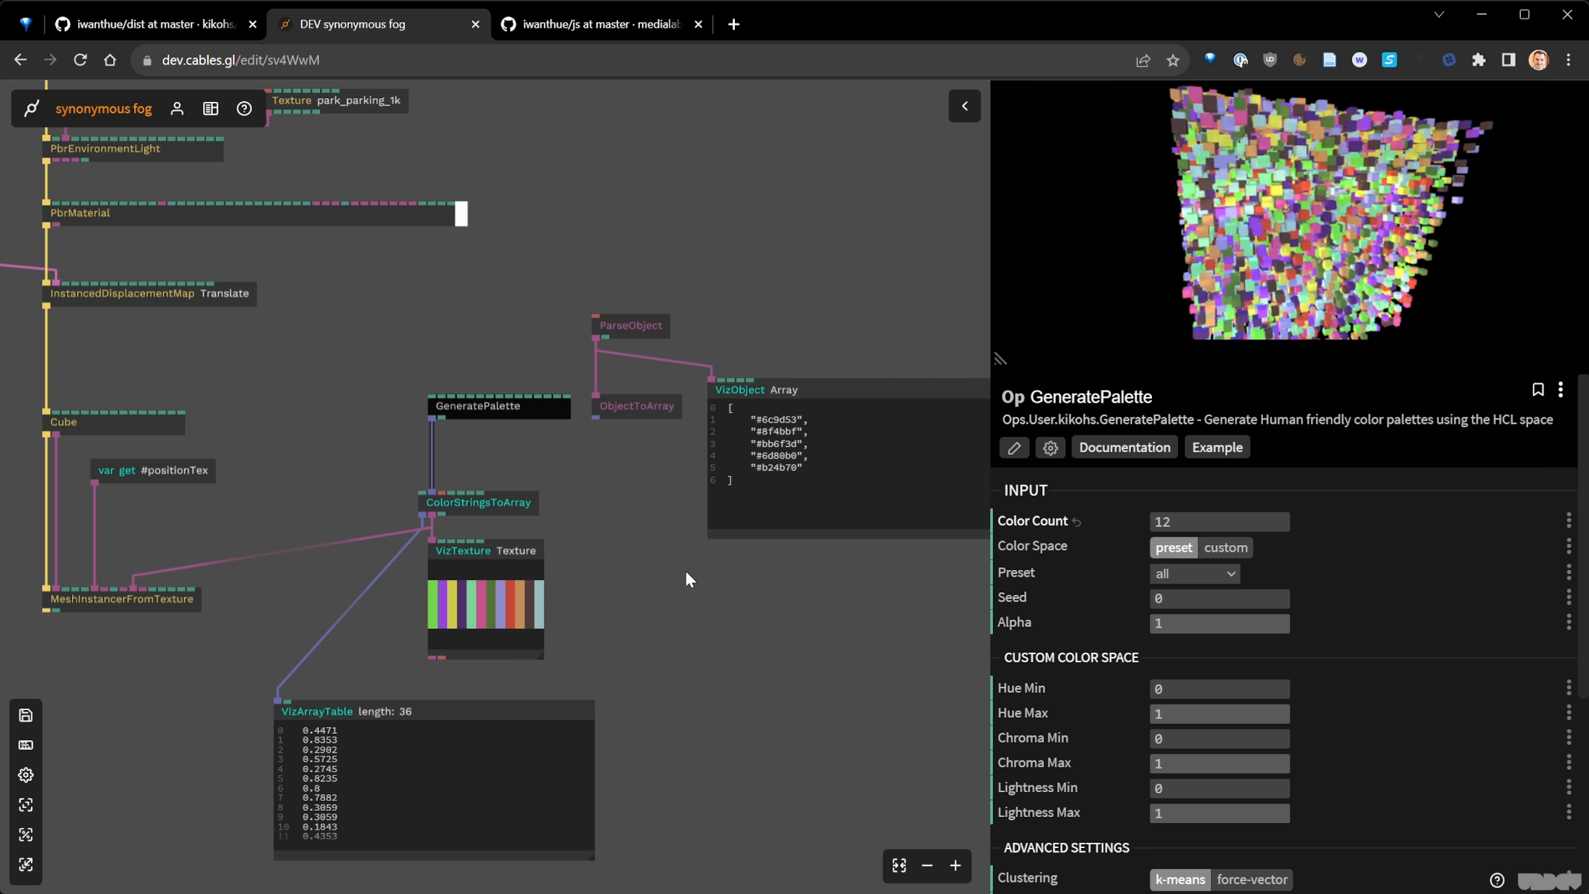
pyautogui.click(776, 598)
pyautogui.hotkey('ctrl', 's')
# - Review the GeneratePalette op's source code down to the window.IWantHue call in the run function, and close the editor
pyautogui.click(521, 414)
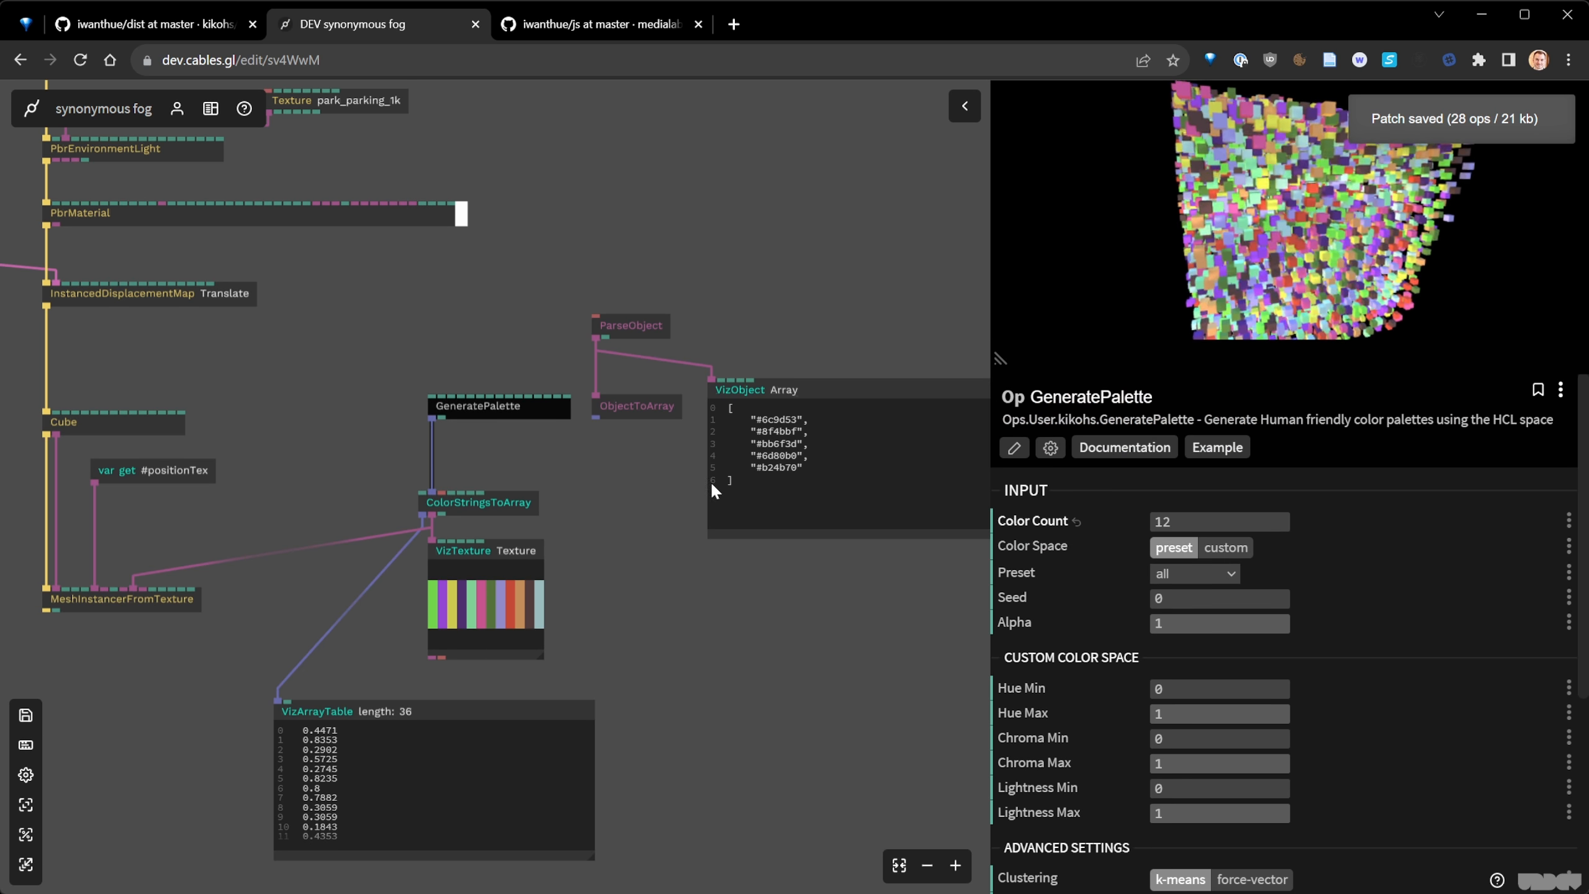
pyautogui.click(1013, 448)
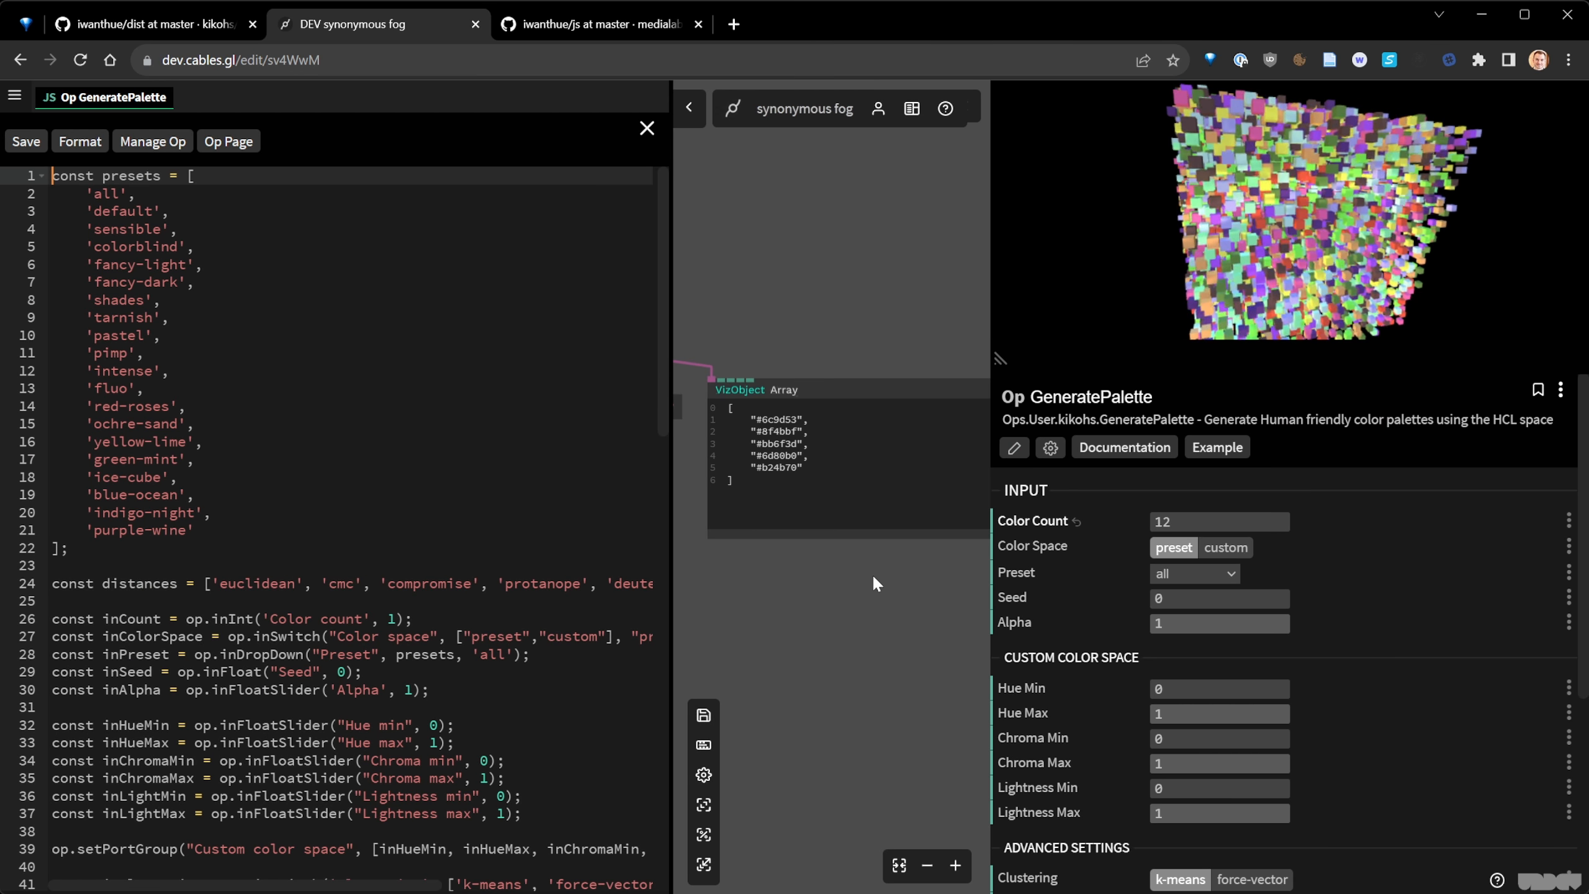
pyautogui.scroll(-12, 275, 469)
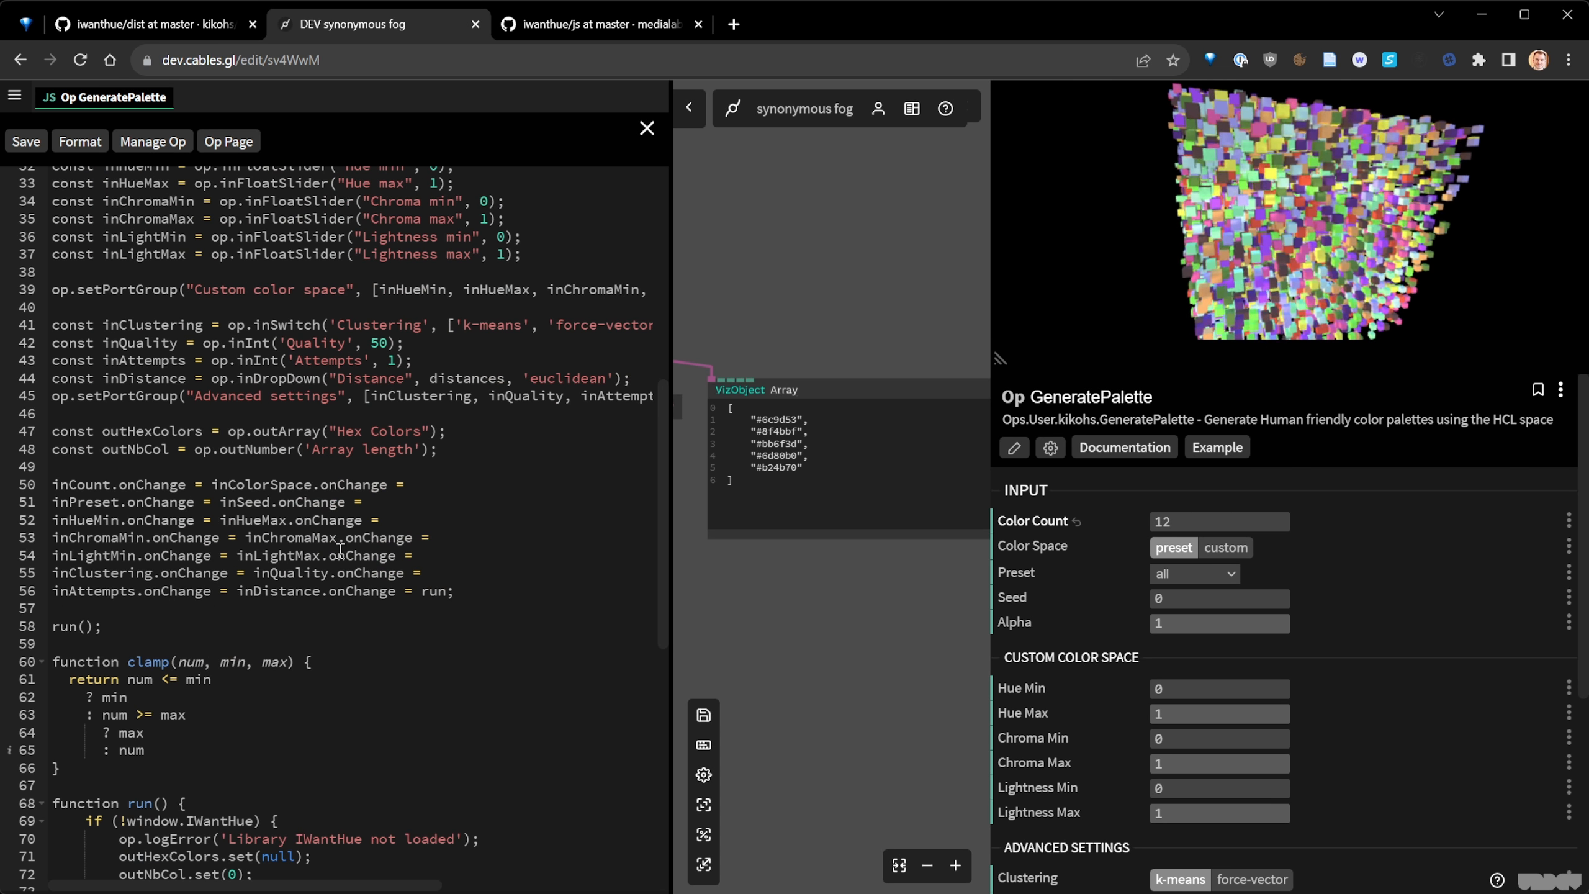
pyautogui.scroll(-5, 250, 659)
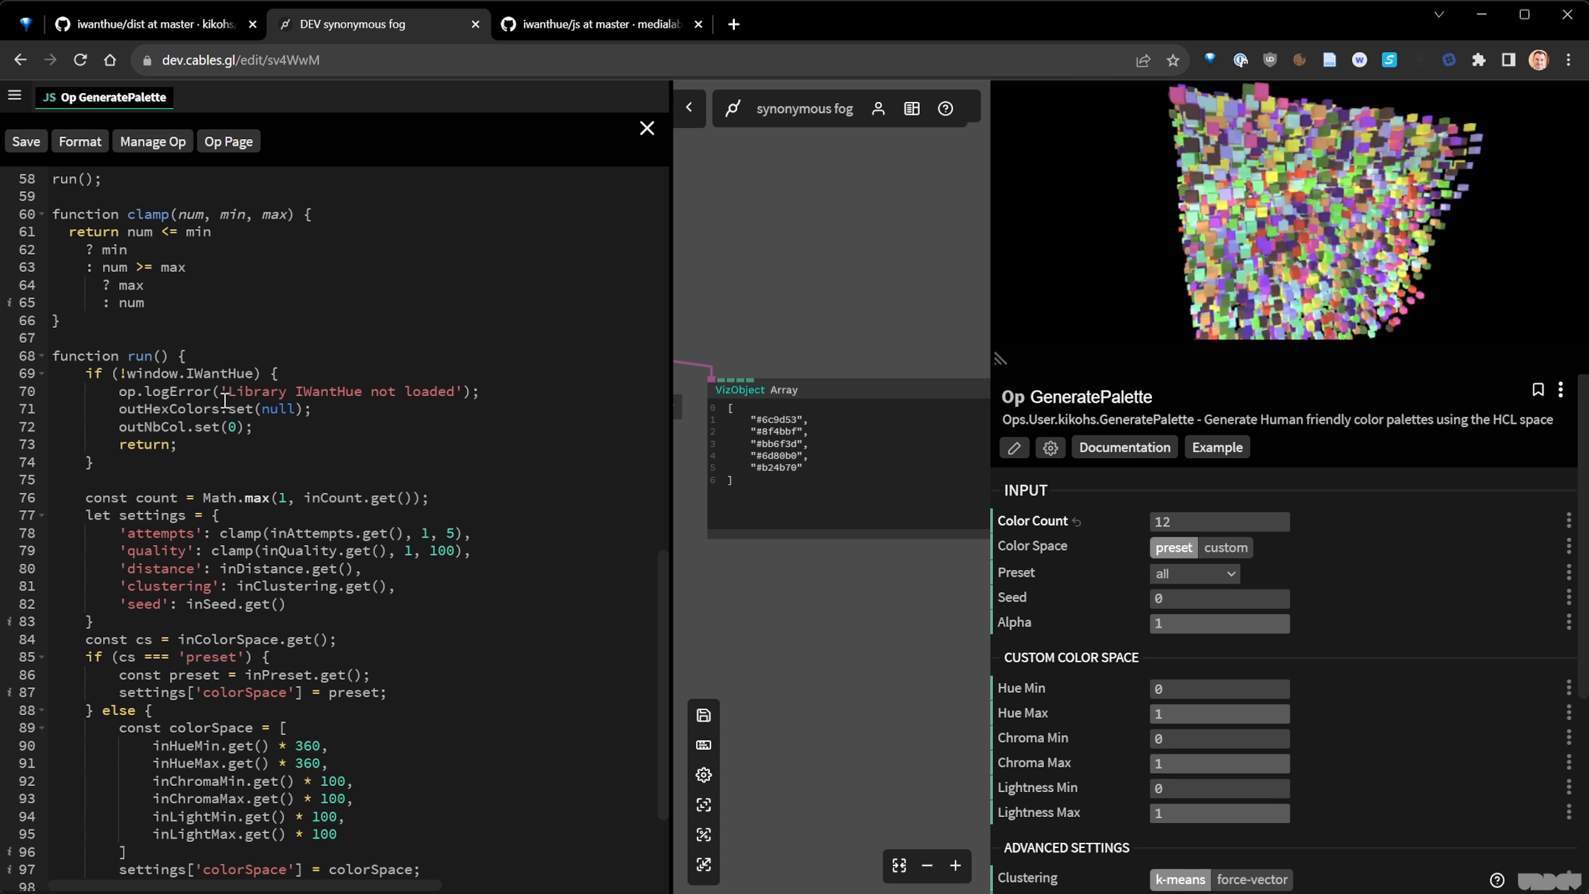
pyautogui.scroll(-3, 225, 401)
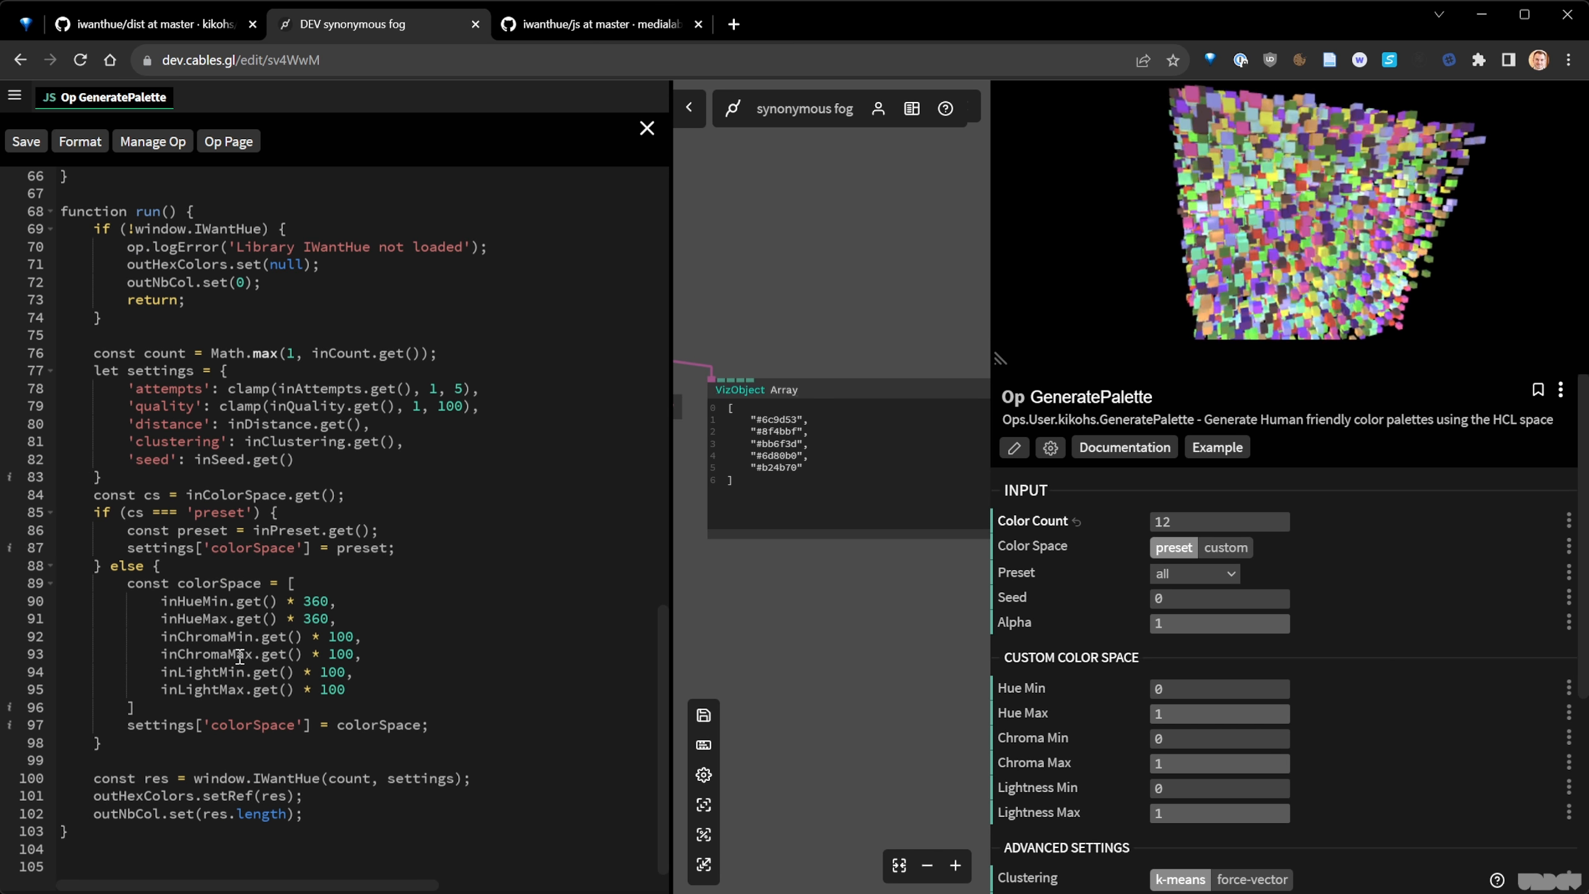
pyautogui.moveTo(193, 778); pyautogui.dragTo(440, 778)
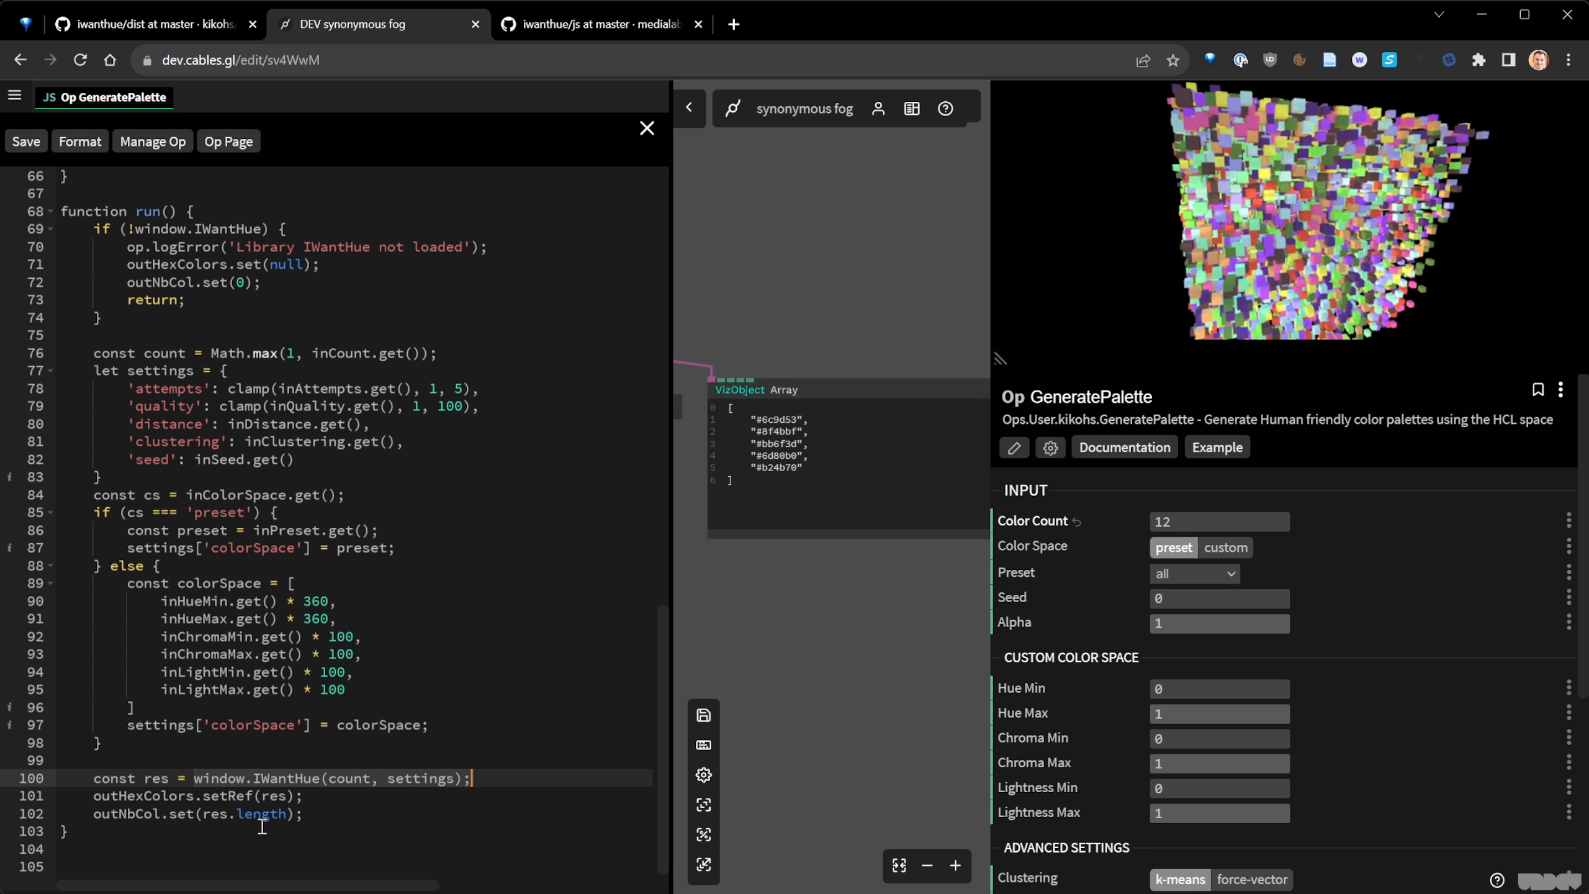
pyautogui.click(646, 129)
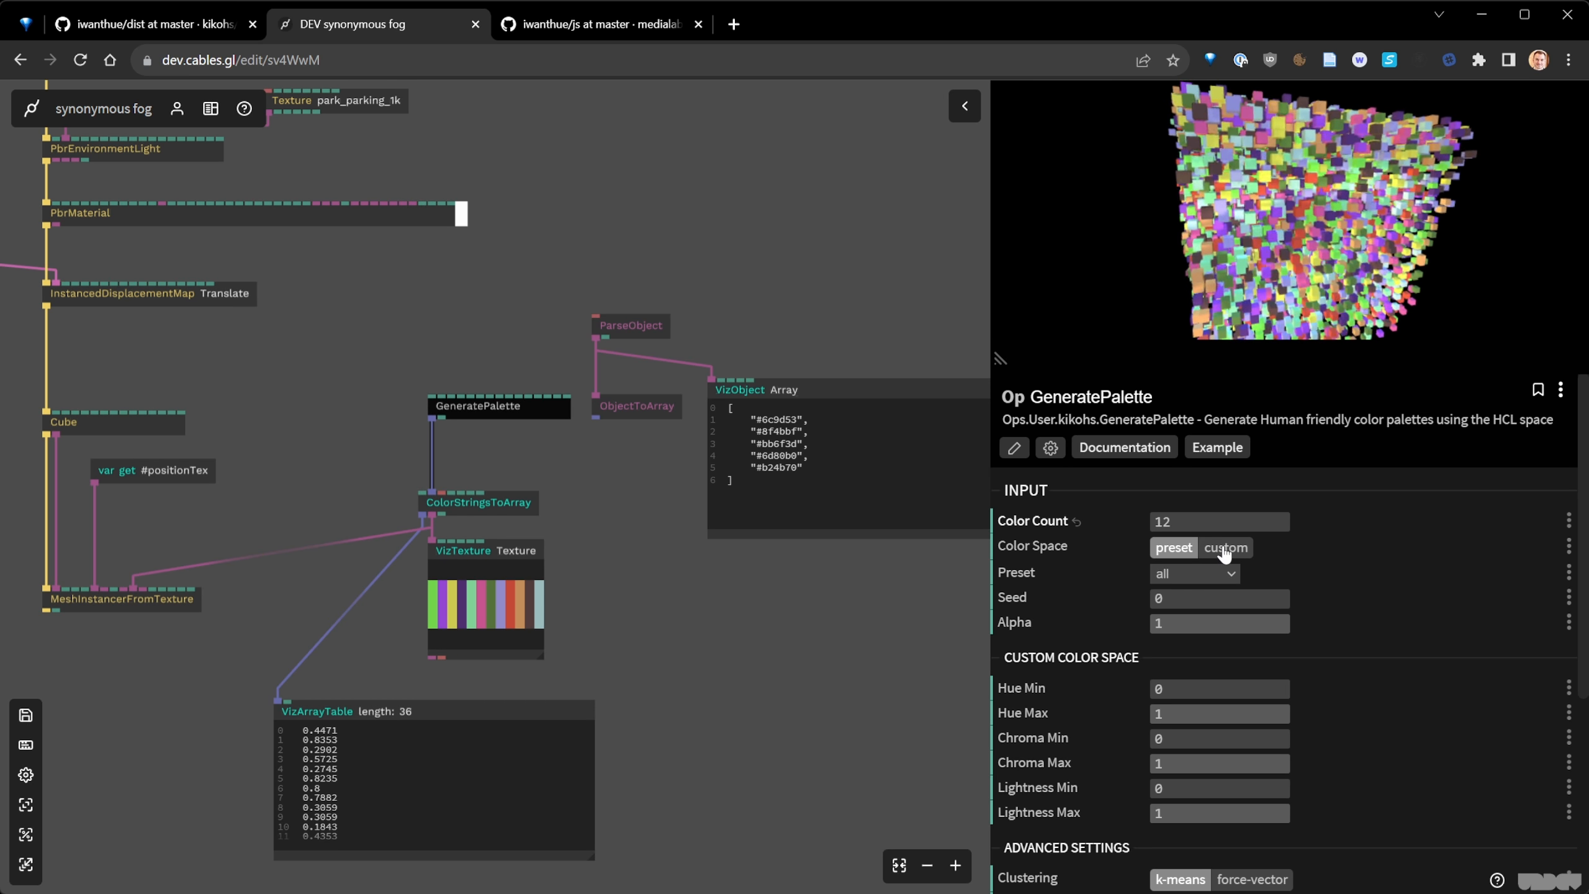
# - Switch GeneratePalette's Color Space to custom and set Hue Min to 0.252, Hue Max to 0.478 and Chroma Min to 0.404
pyautogui.click(1245, 553)
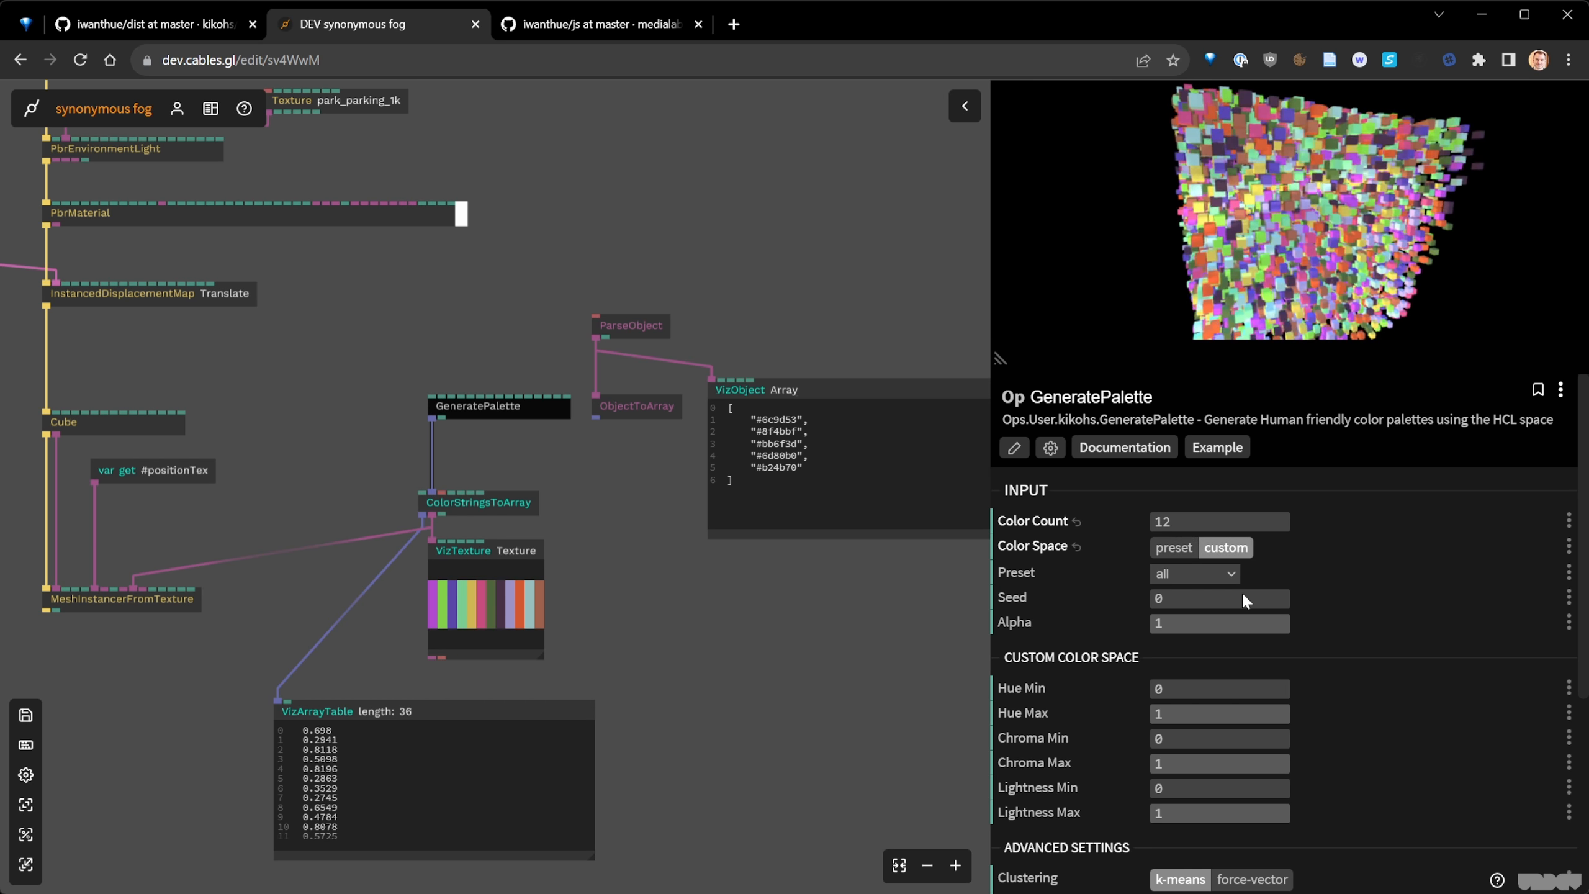
pyautogui.moveTo(1214, 689); pyautogui.dragTo(1370, 689)
pyautogui.moveTo(1266, 713); pyautogui.dragTo(939, 713)
pyautogui.moveTo(1170, 739); pyautogui.dragTo(1422, 738)
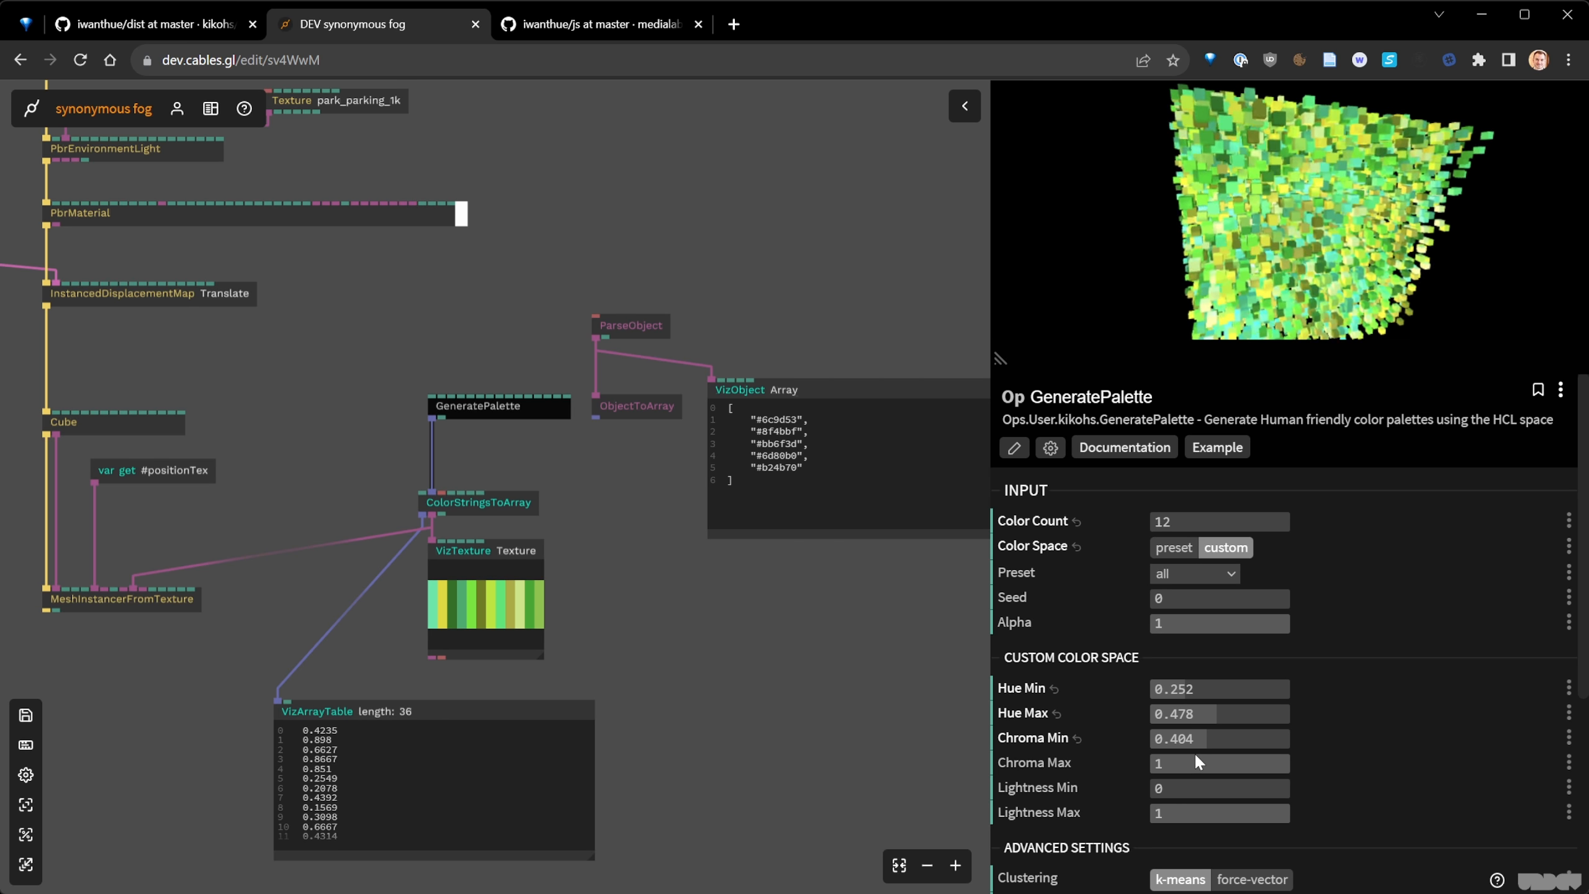
pyautogui.scroll(-3, 1307, 786)
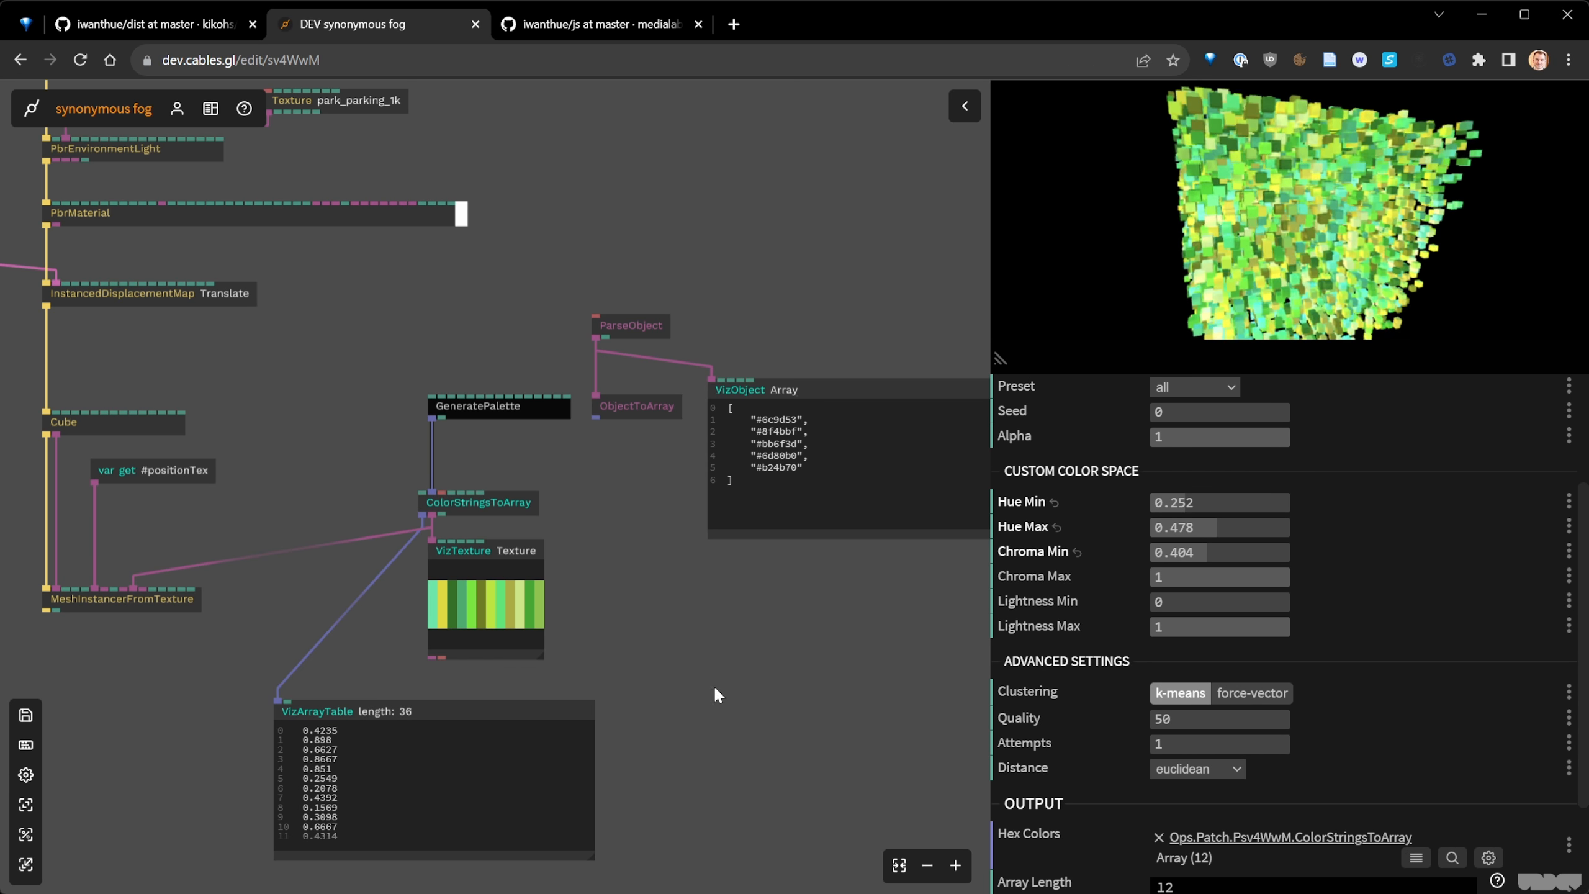
# - Orbit the rendered cubes, enlarge the render preview to about 655x372, and save the patch
pyautogui.moveTo(1310, 213); pyautogui.dragTo(1288, 224)
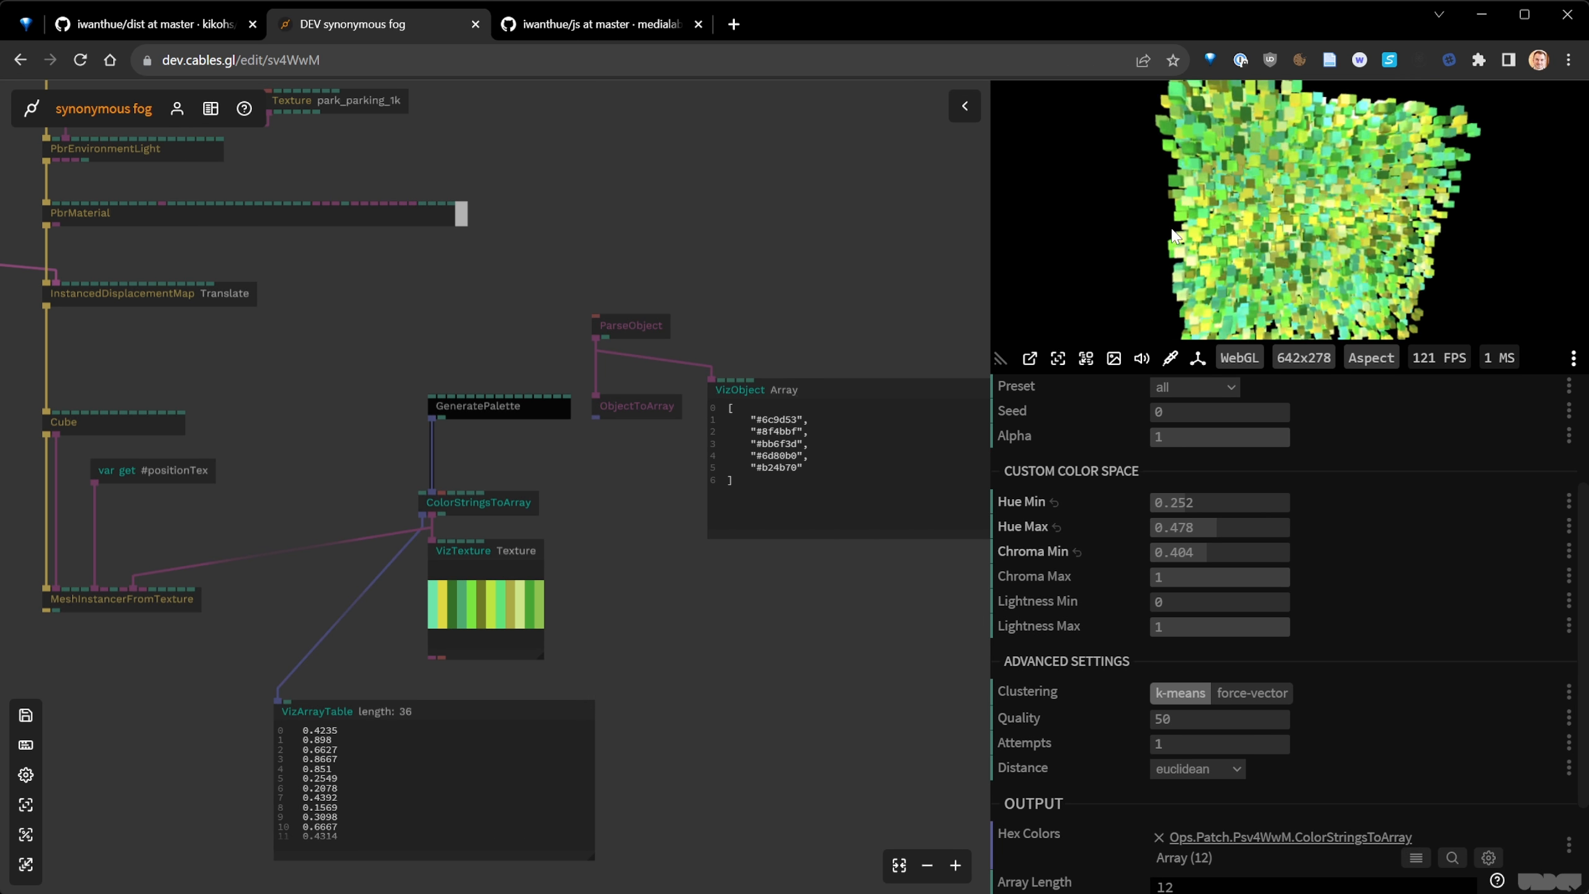
pyautogui.moveTo(994, 366); pyautogui.dragTo(971, 470)
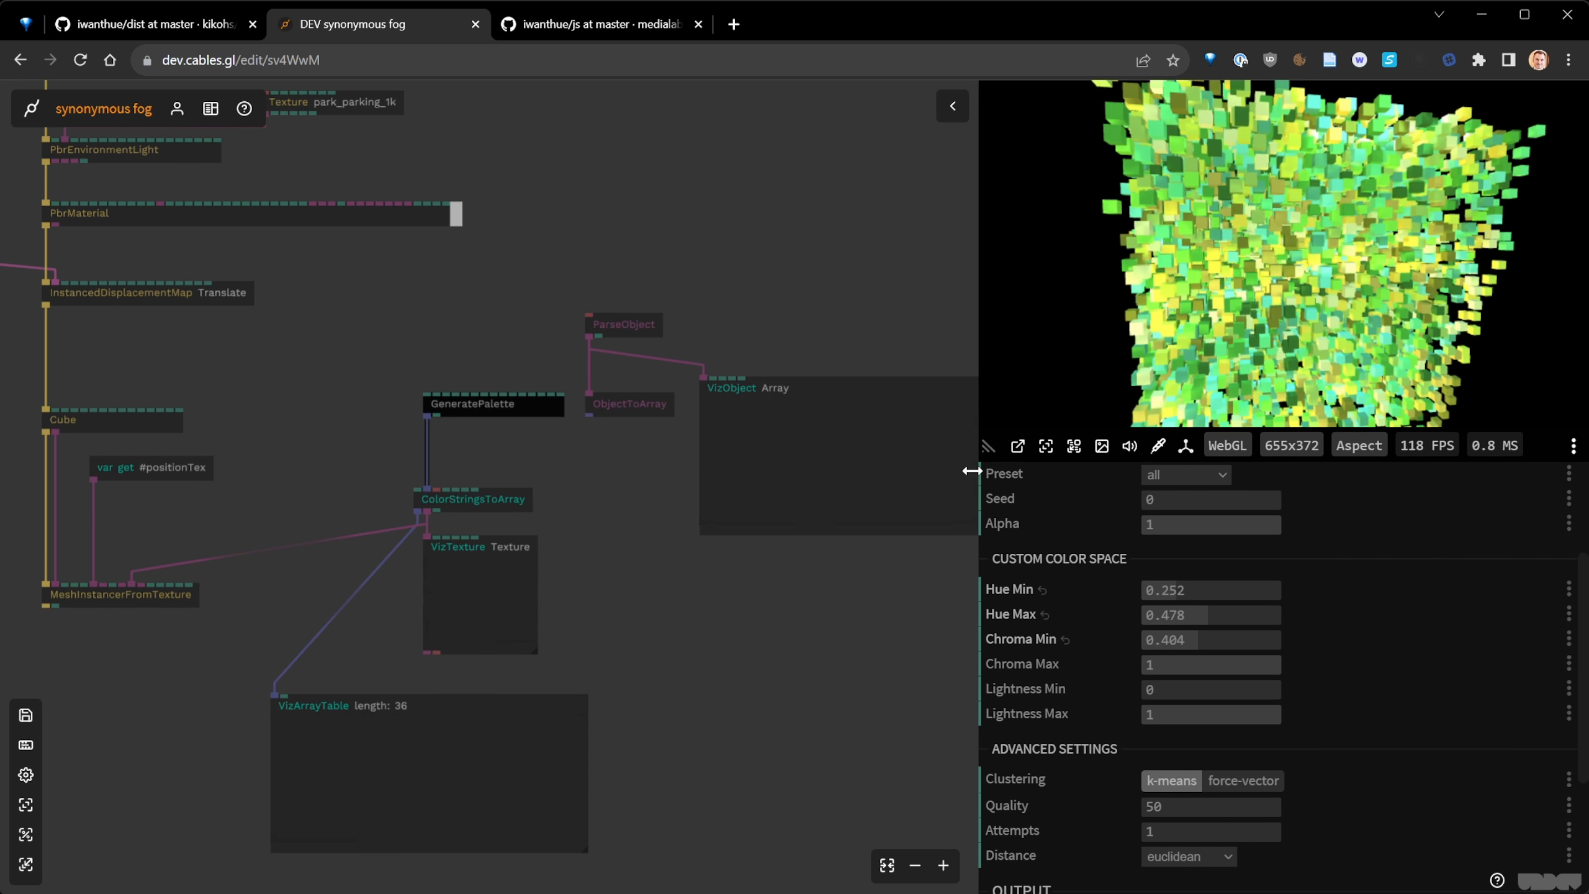
pyautogui.click(697, 614)
pyautogui.hotkey('ctrl', 's')
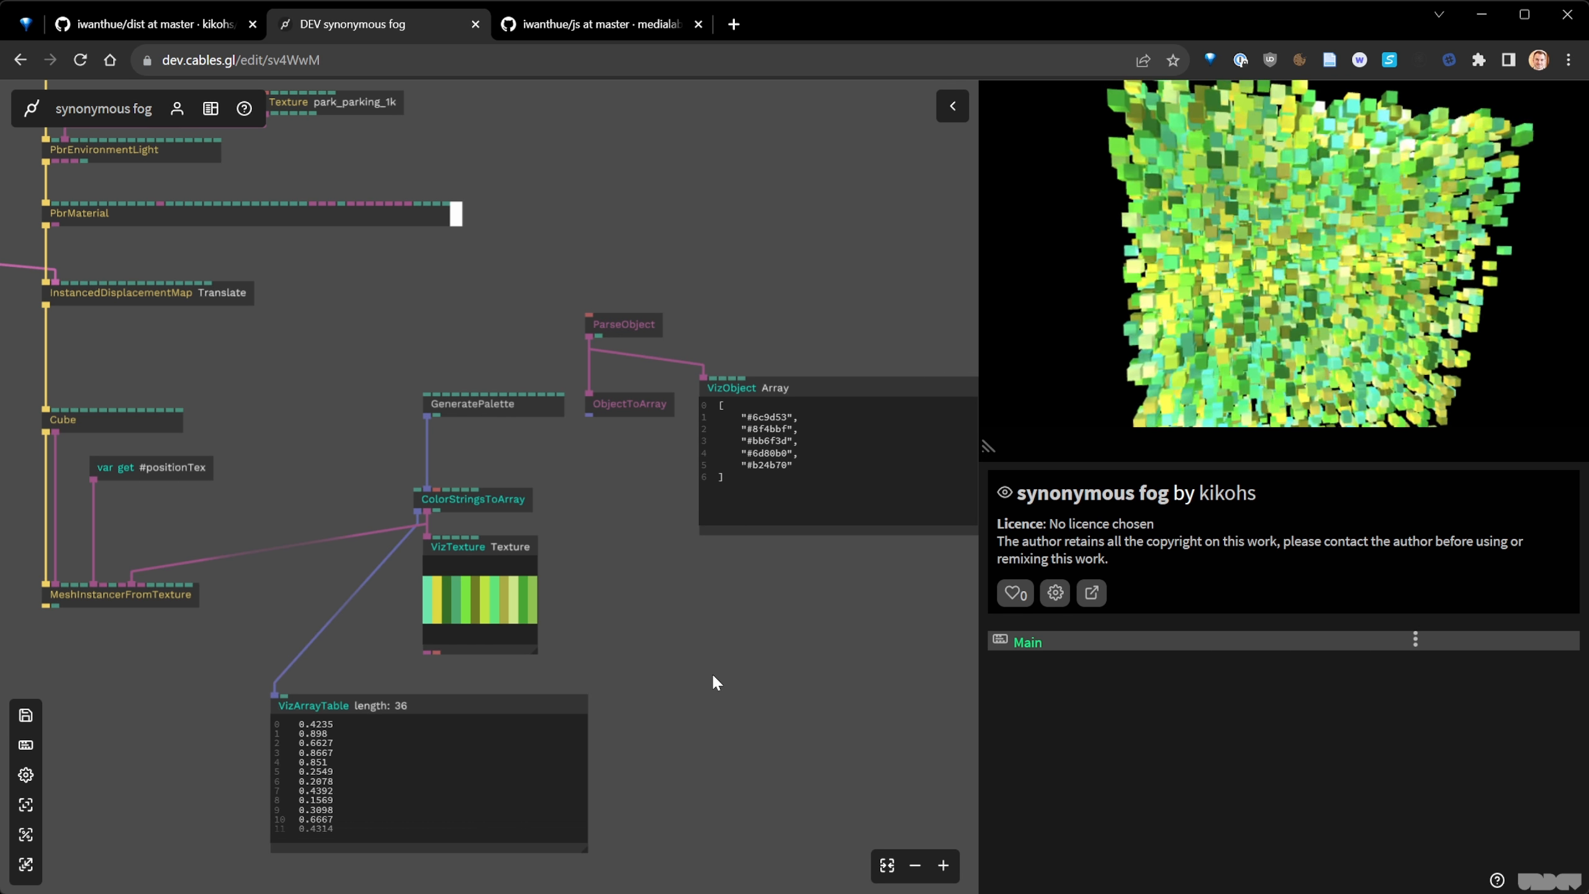
# - Add a DivElement op in the empty area beside MainLoop and check its default text in the render preview and parameters
pyautogui.scroll(-5, 710, 672)
pyautogui.moveTo(574, 338); pyautogui.dragTo(821, 410)
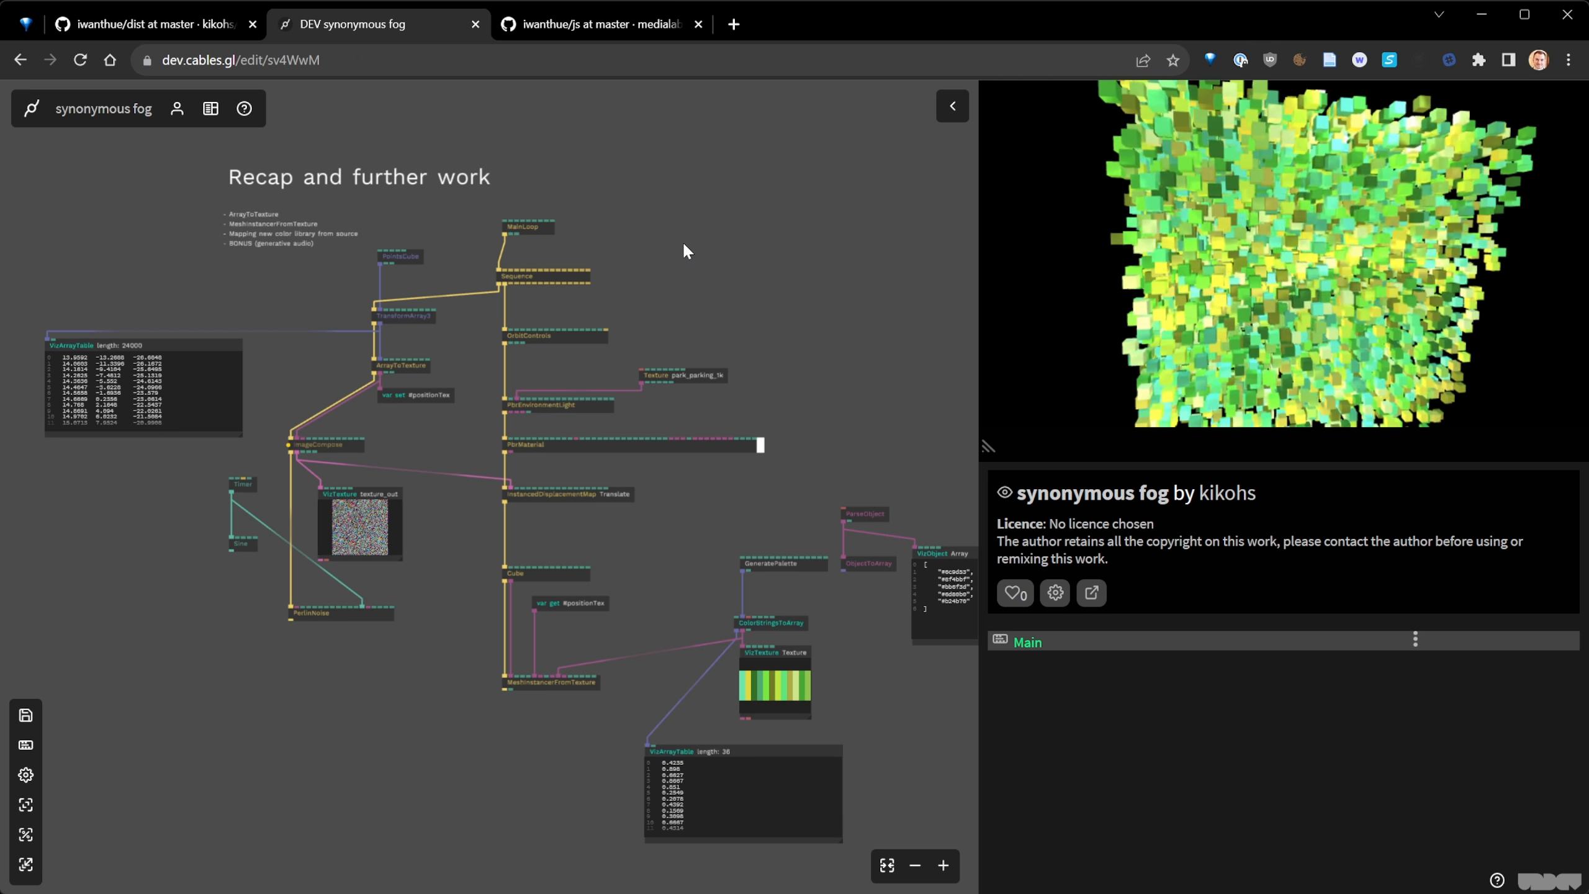
pyautogui.press('Escape')
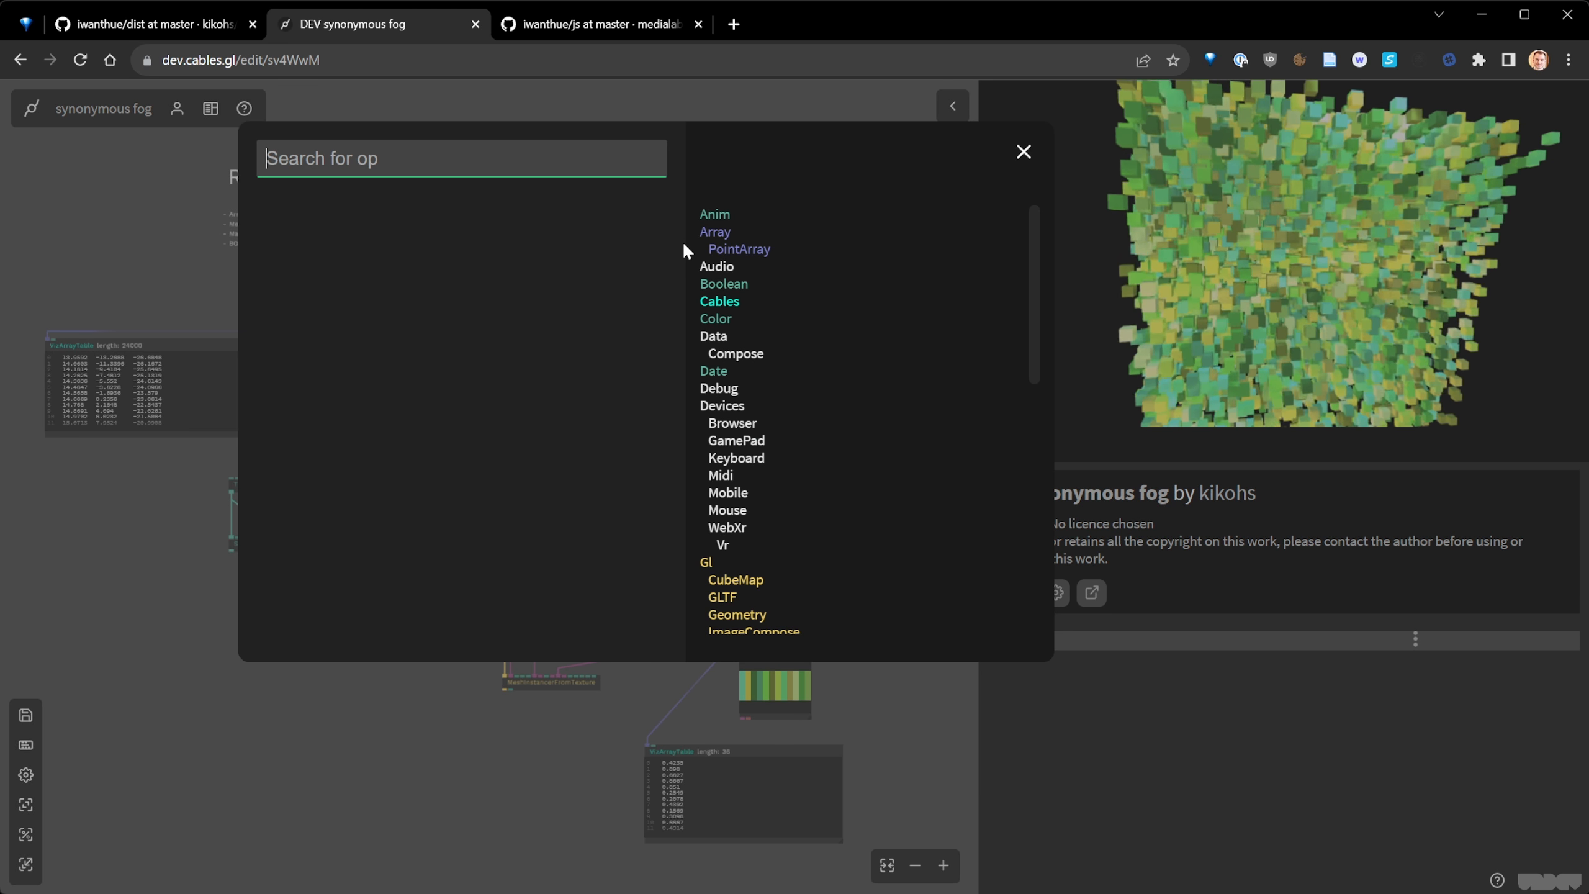
pyautogui.write('html')
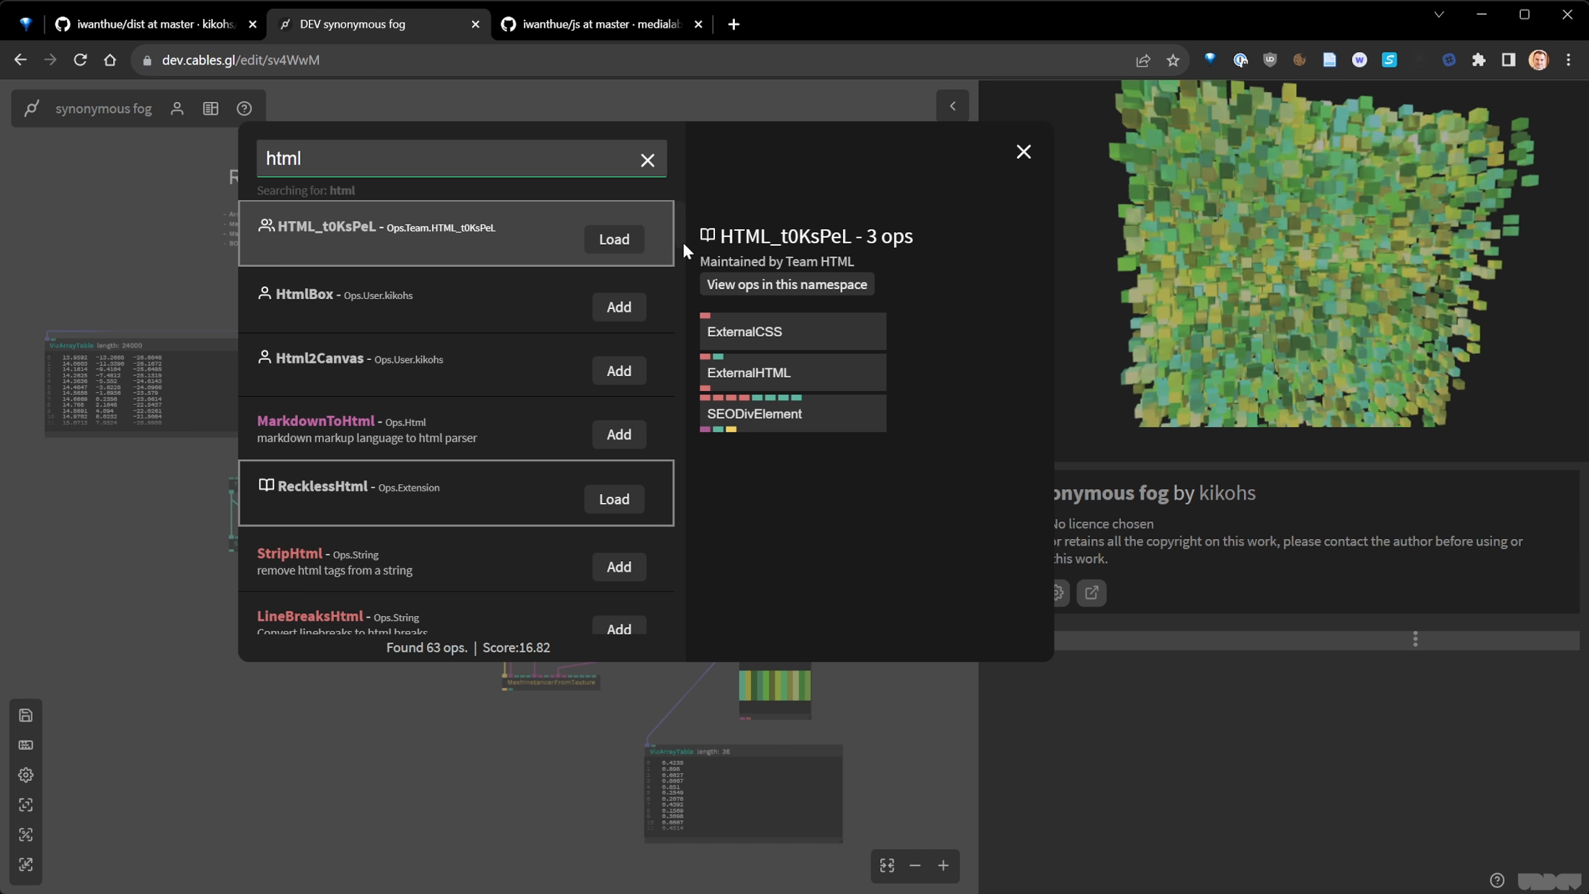
pyautogui.scroll(-6, 468, 444)
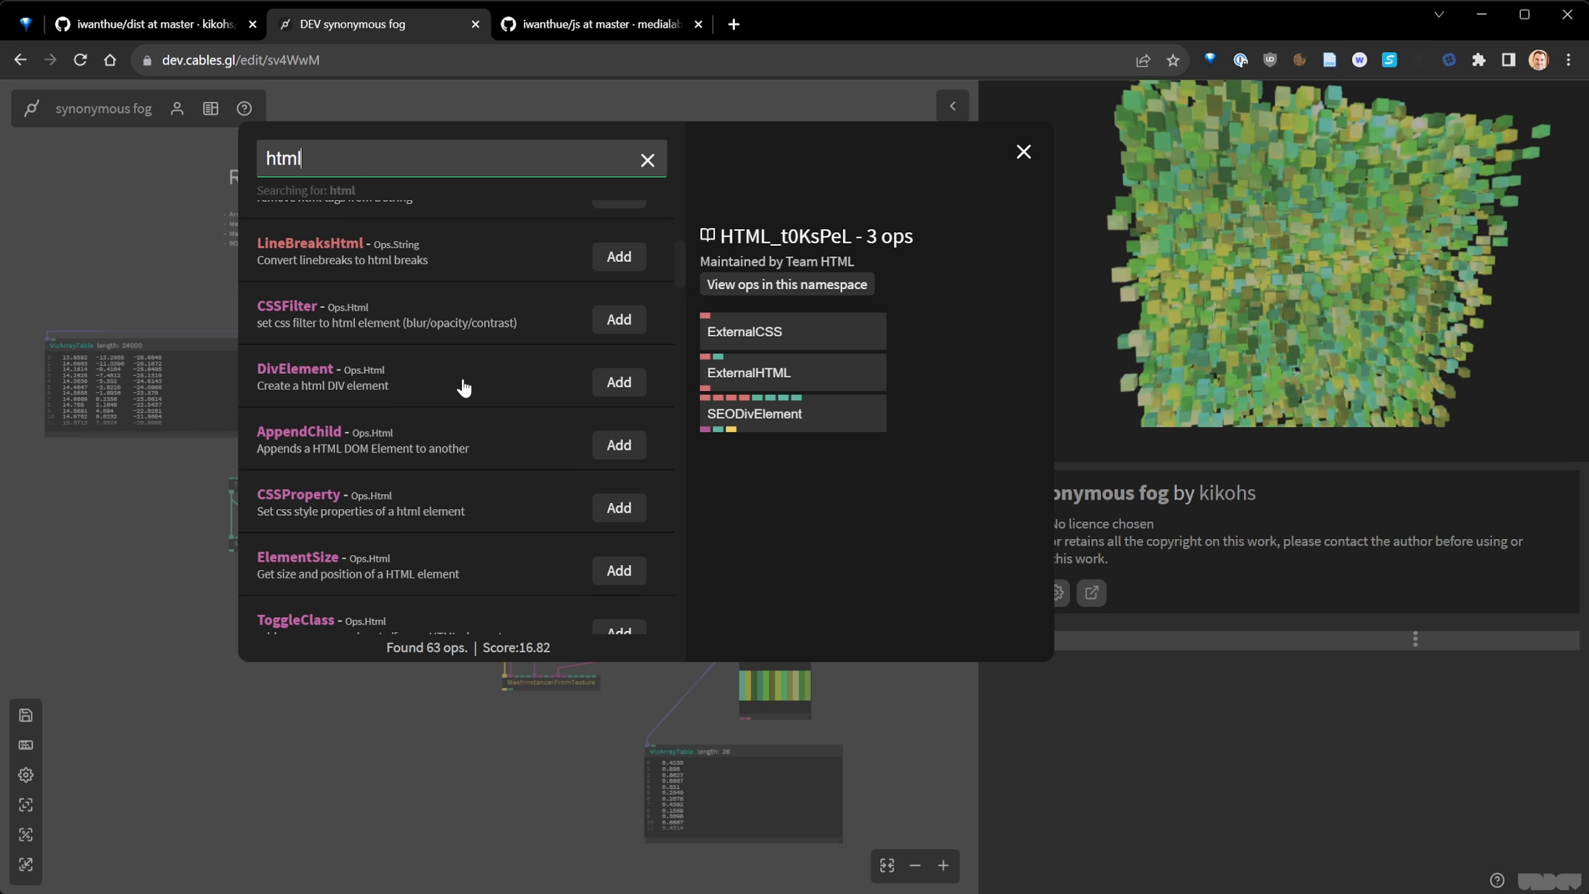
pyautogui.click(618, 382)
pyautogui.scroll(3, 656, 210)
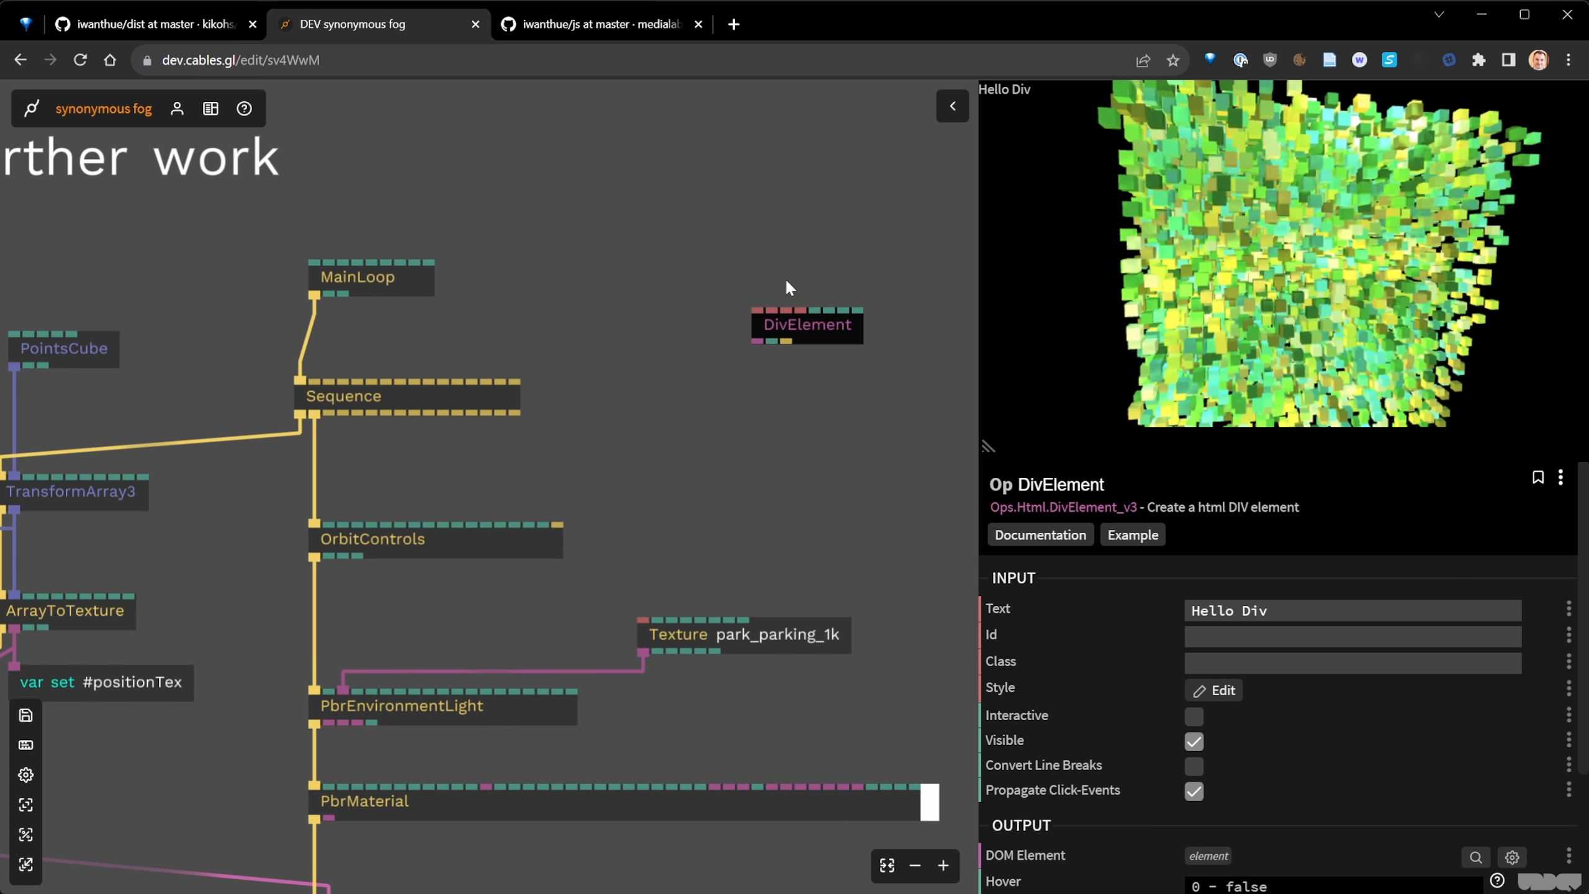
pyautogui.moveTo(1026, 91); pyautogui.dragTo(979, 91)
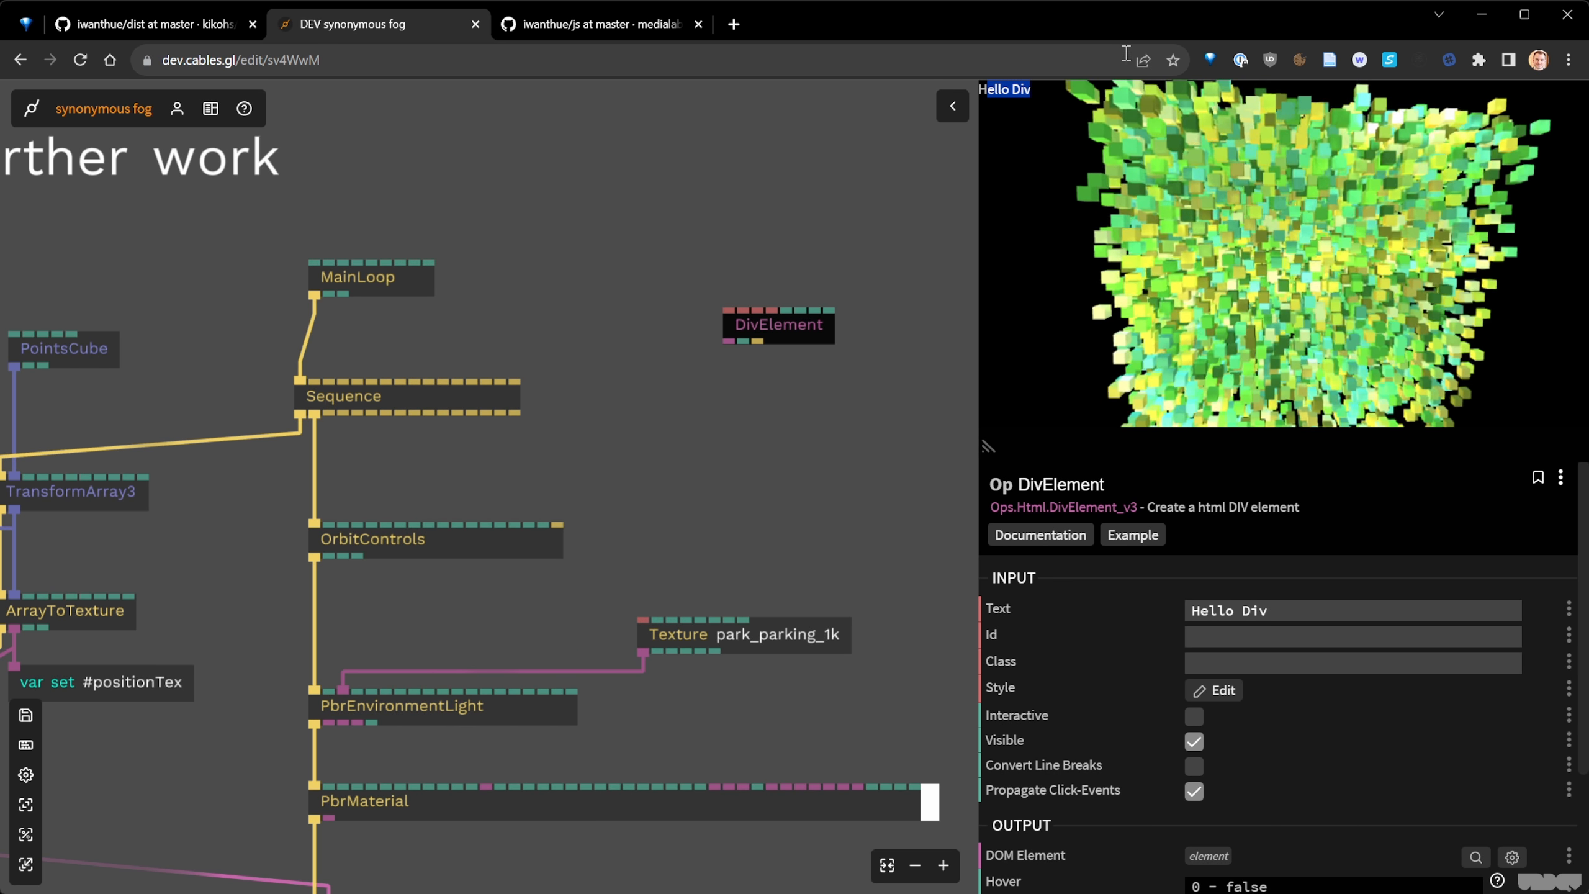
pyautogui.click(1102, 150)
pyautogui.moveTo(798, 335); pyautogui.dragTo(783, 322)
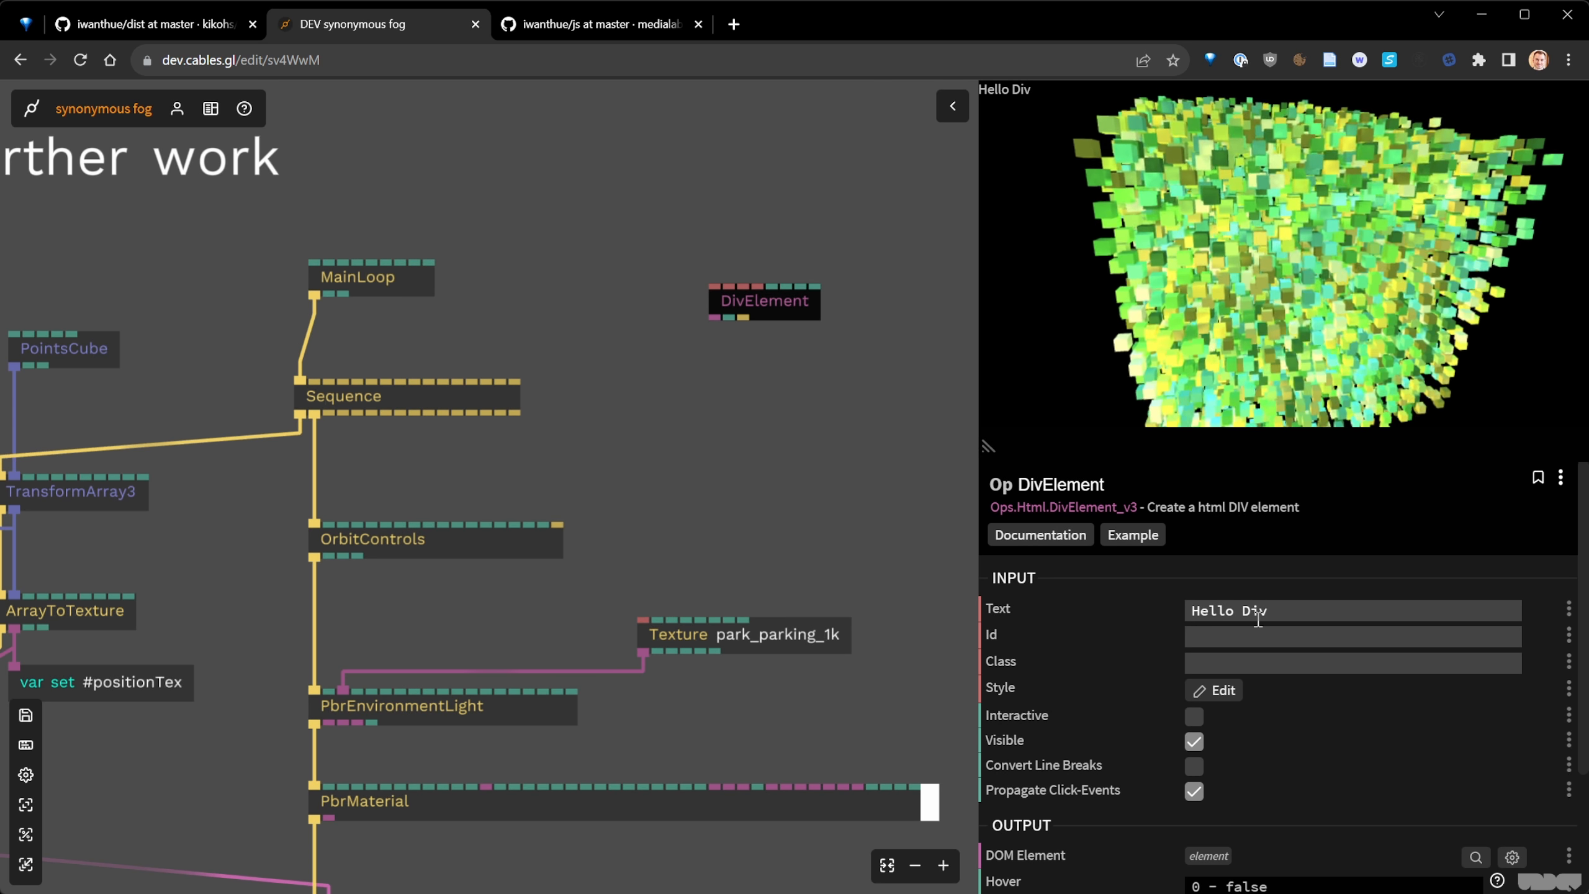
pyautogui.moveTo(1273, 614); pyautogui.dragTo(1165, 605)
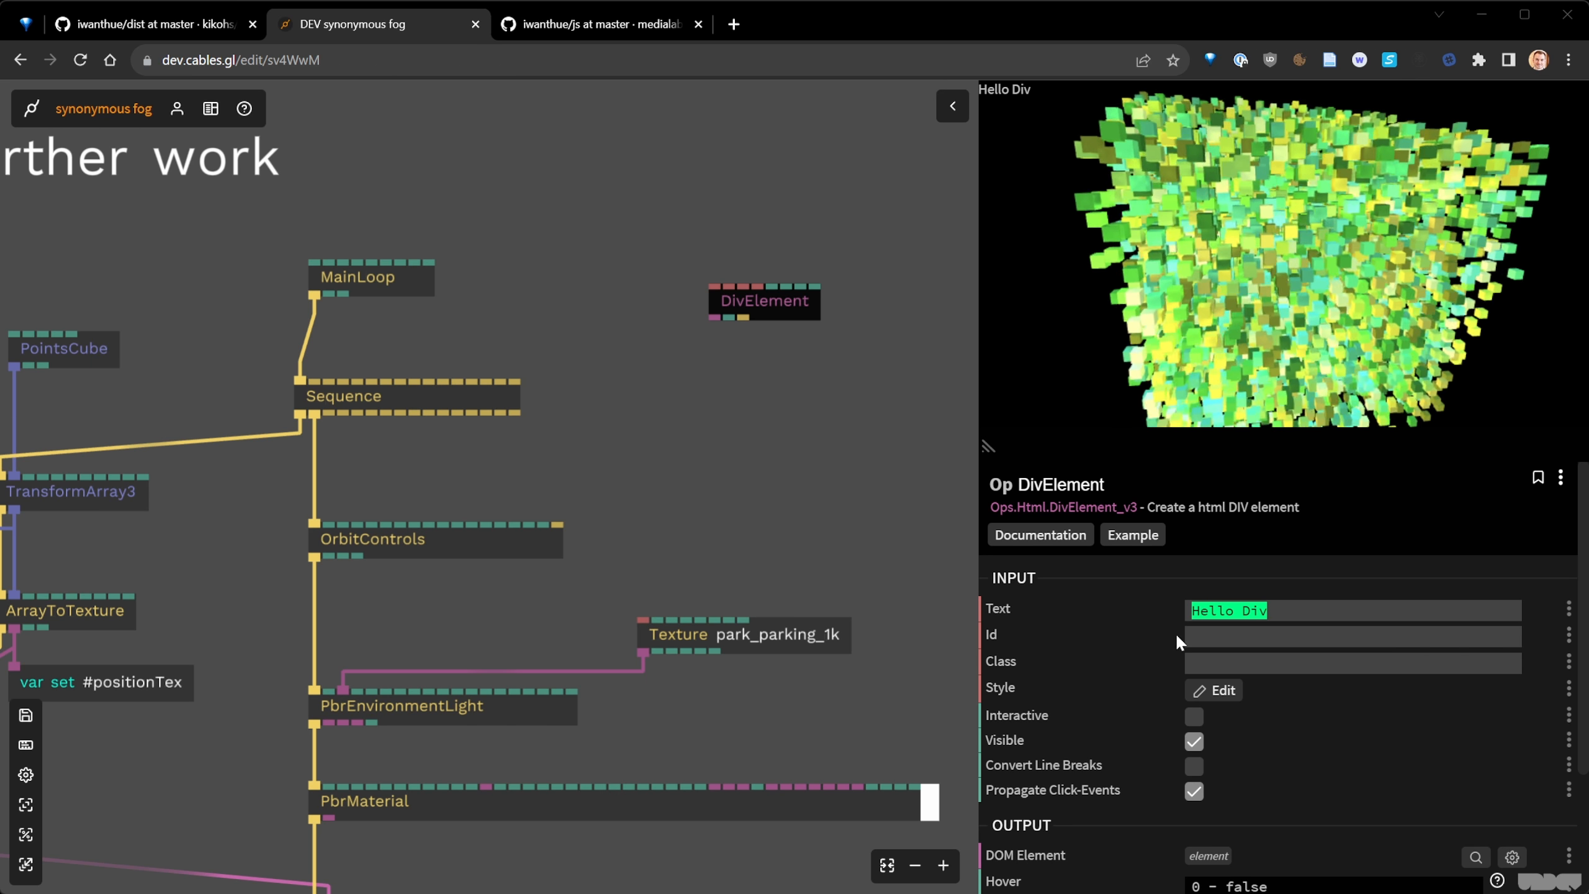
# - Add a StringEditor op above DivElement, set its Syntax to html, and connect its Result to DivElement's Text input
pyautogui.moveTo(795, 419); pyautogui.dragTo(741, 561)
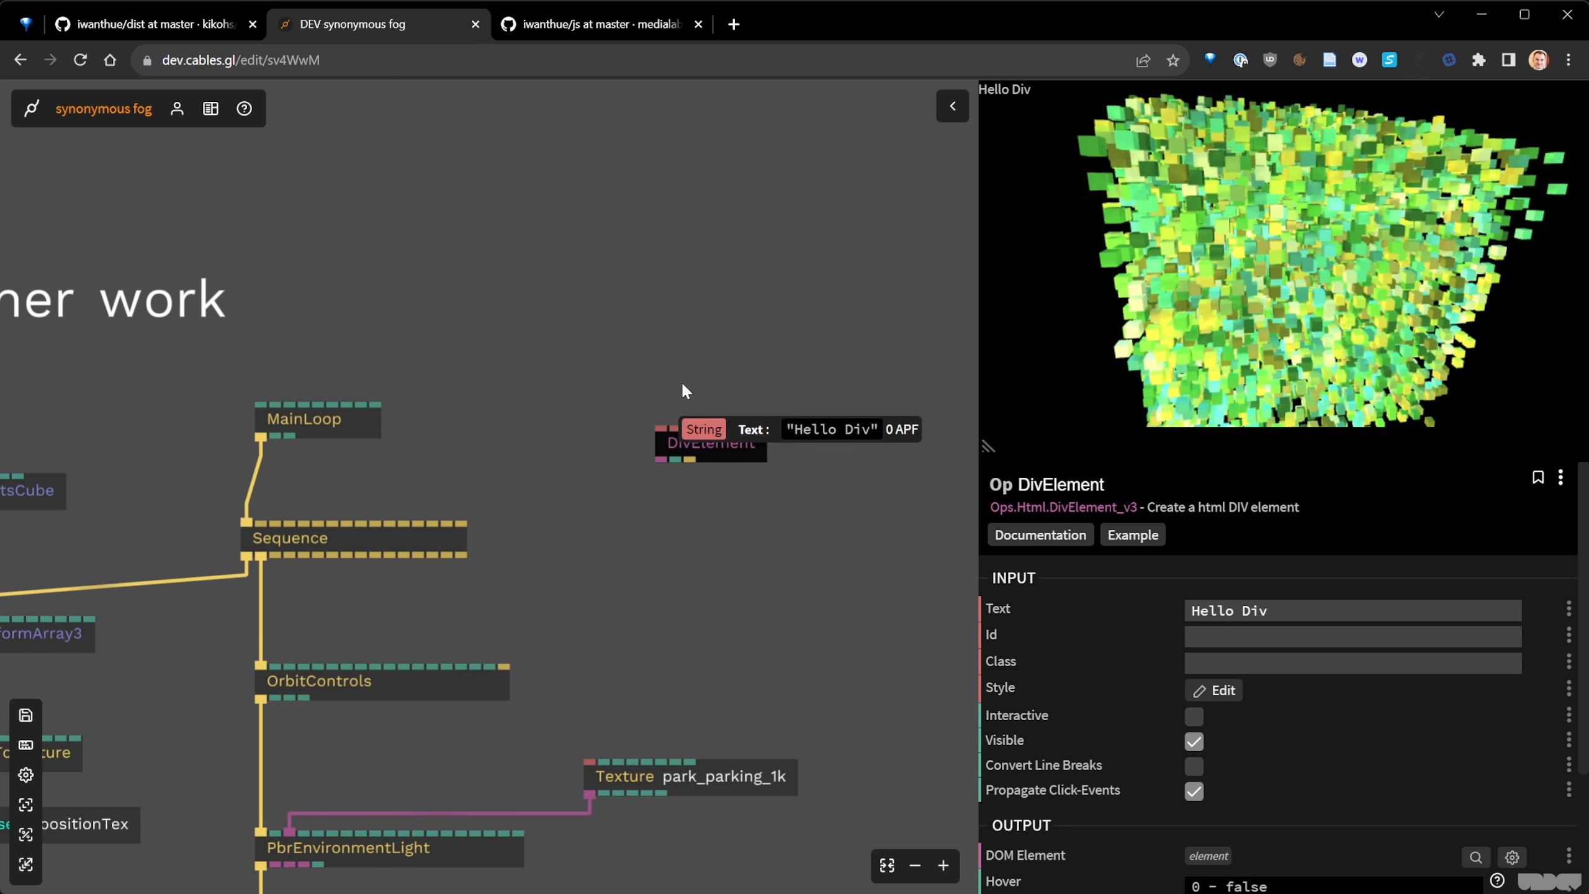
pyautogui.doubleClick(685, 308)
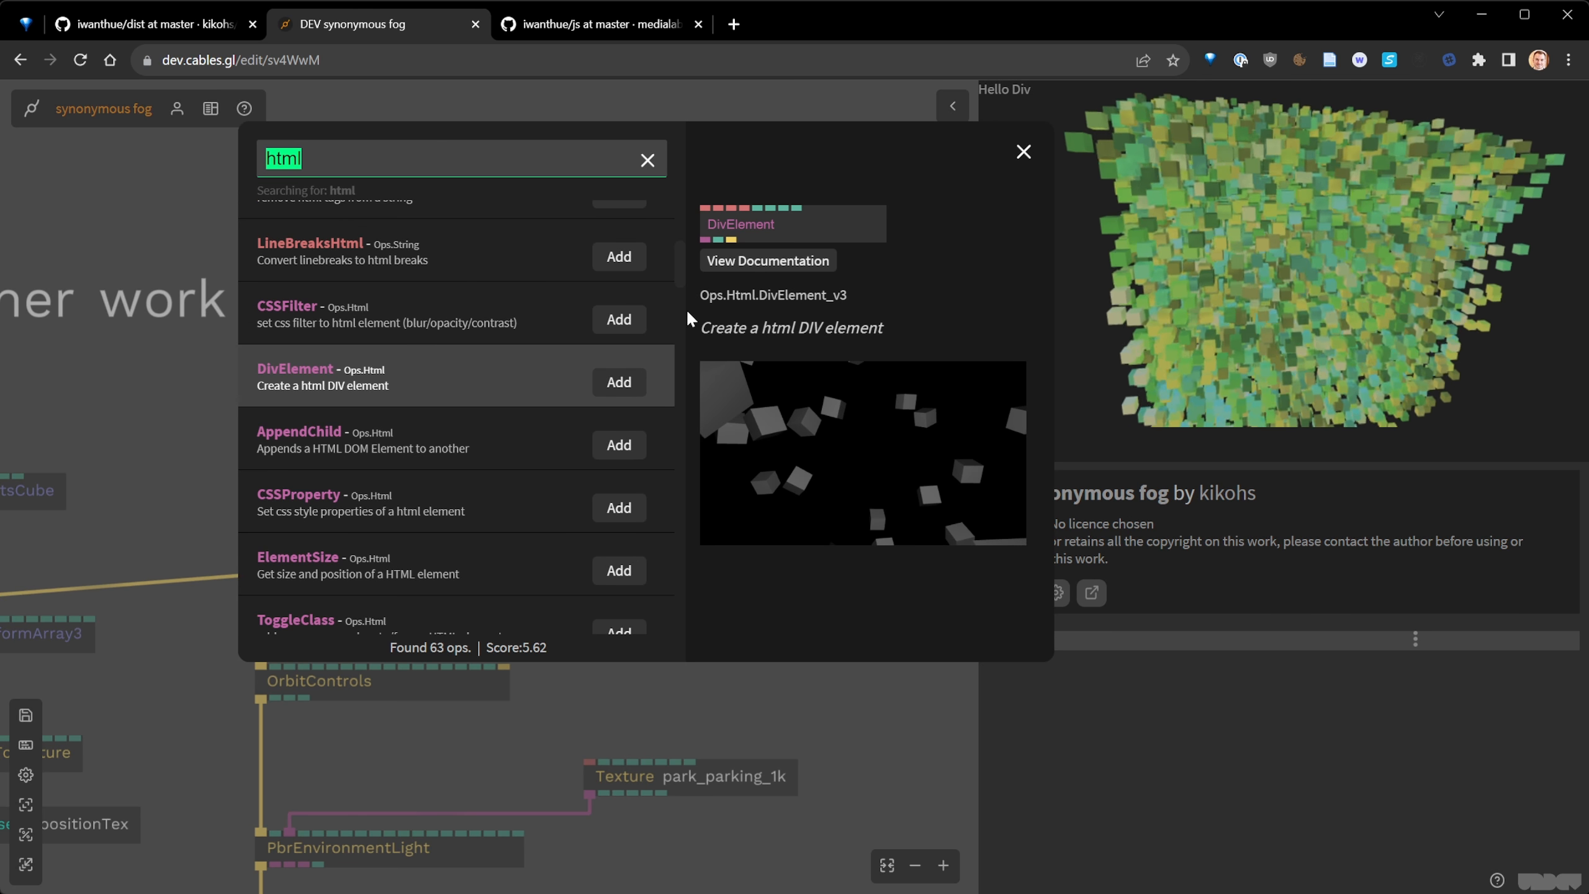
pyautogui.write('stringe')
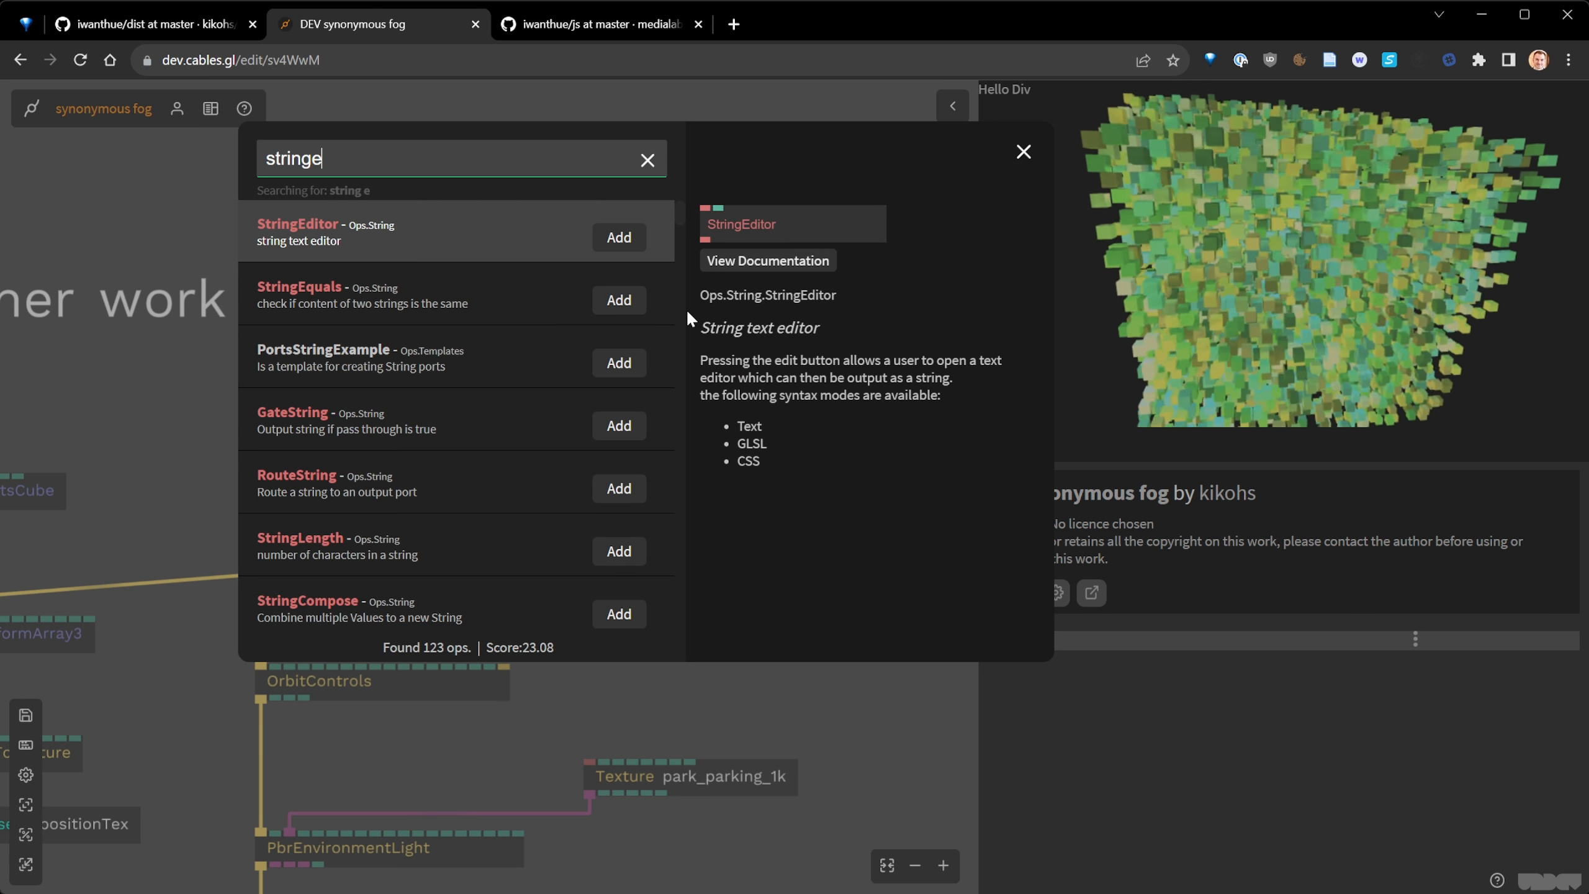
pyautogui.press('Return')
pyautogui.click(1176, 675)
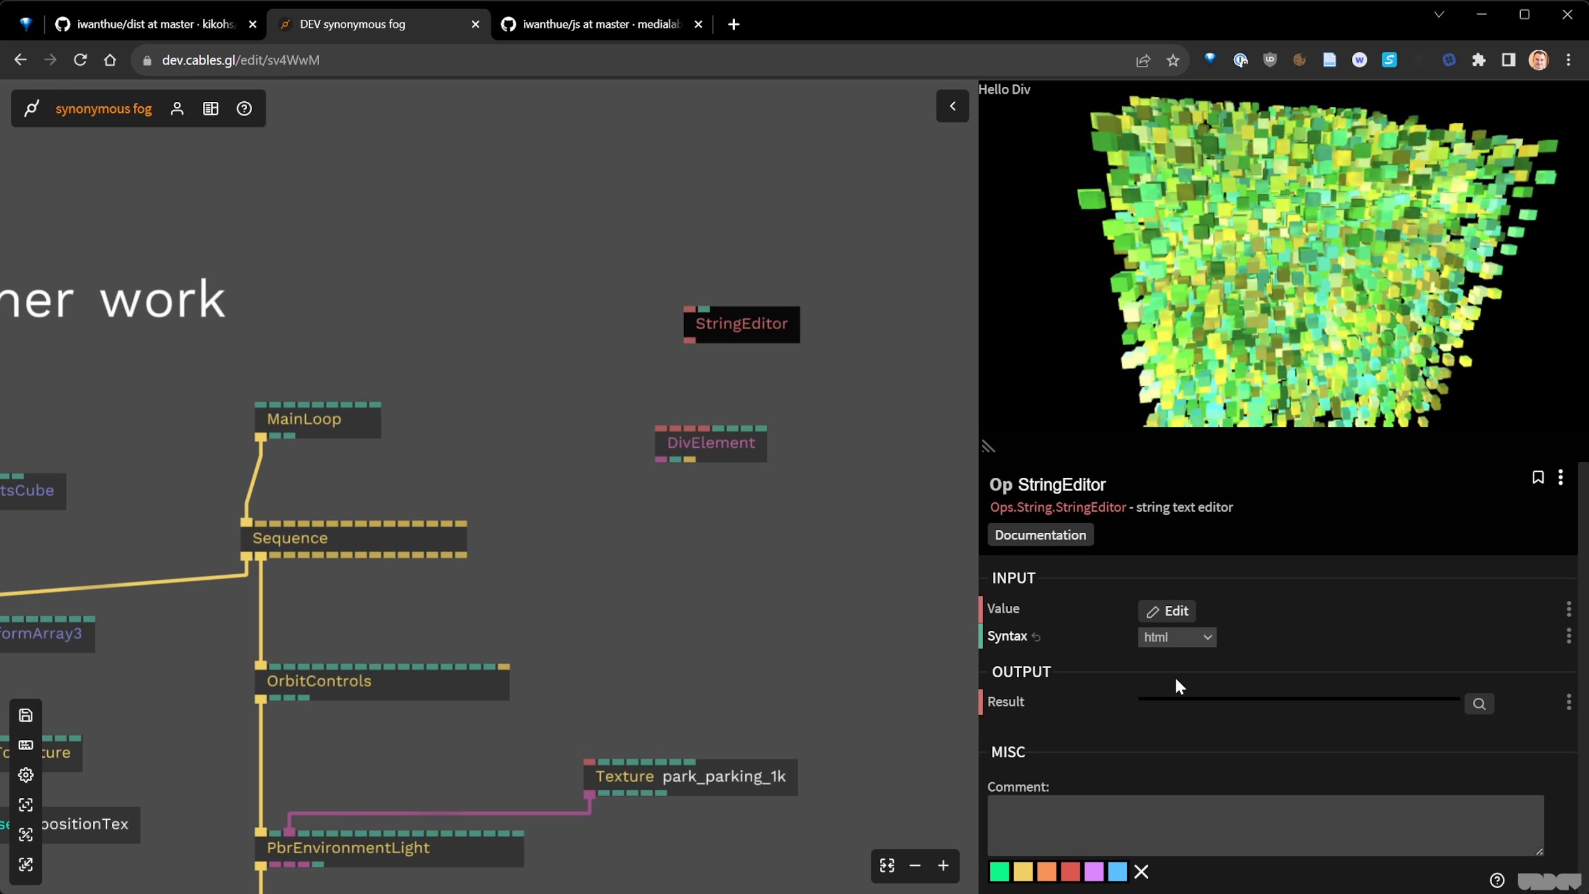
pyautogui.moveTo(690, 339); pyautogui.dragTo(662, 425)
# - Enter "<span>My cool Title</span>" as the StringEditor's value and save it
pyautogui.click(1153, 611)
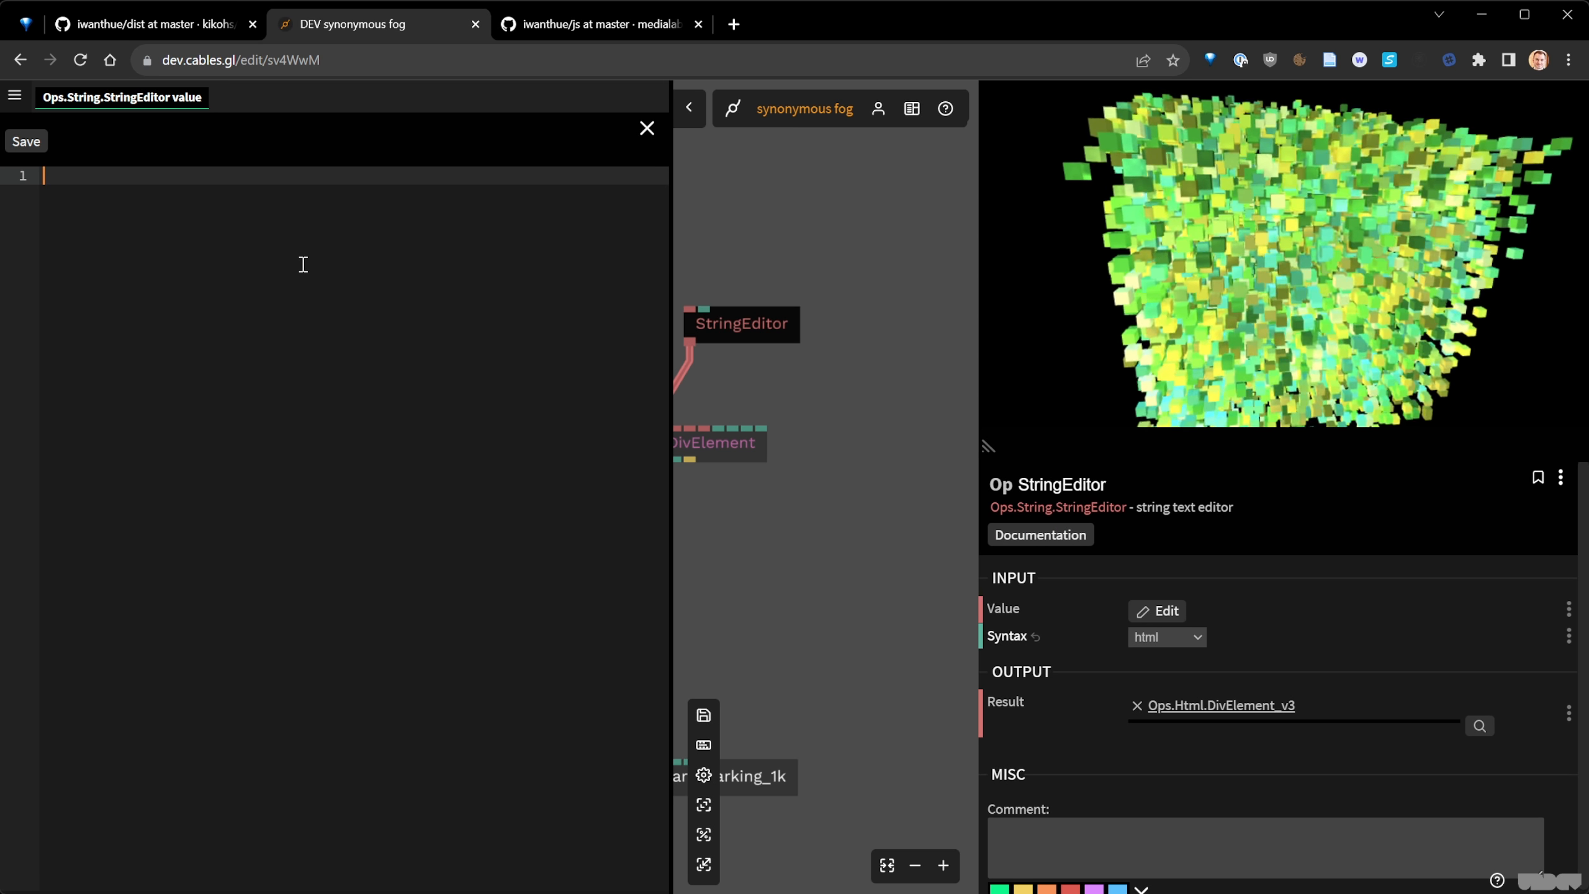
pyautogui.write('<span')
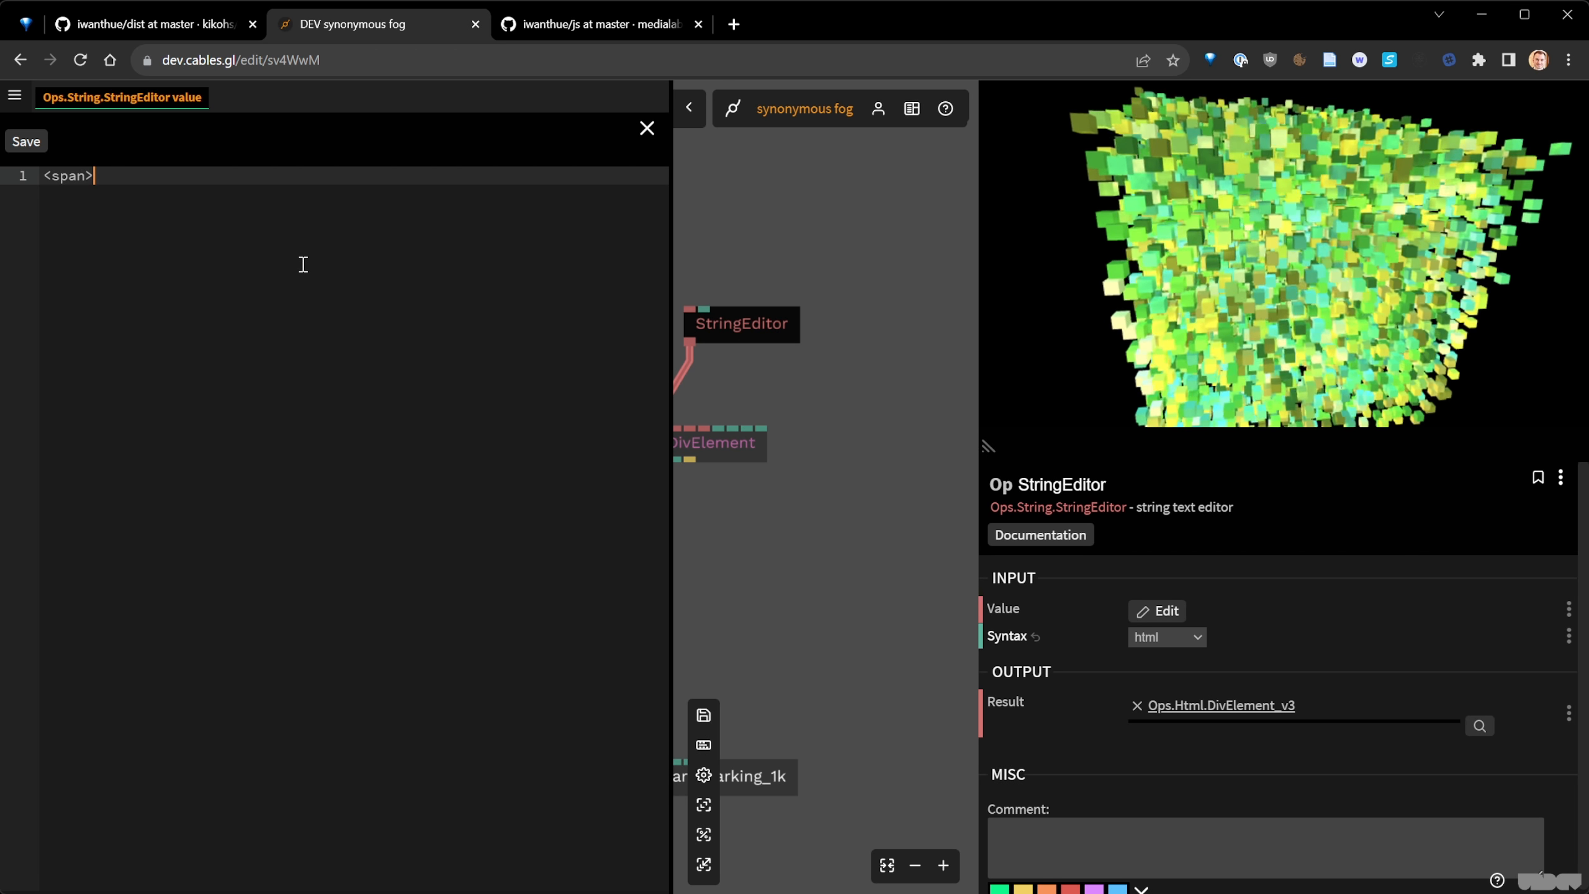
pyautogui.write('>My cool Title</span>')
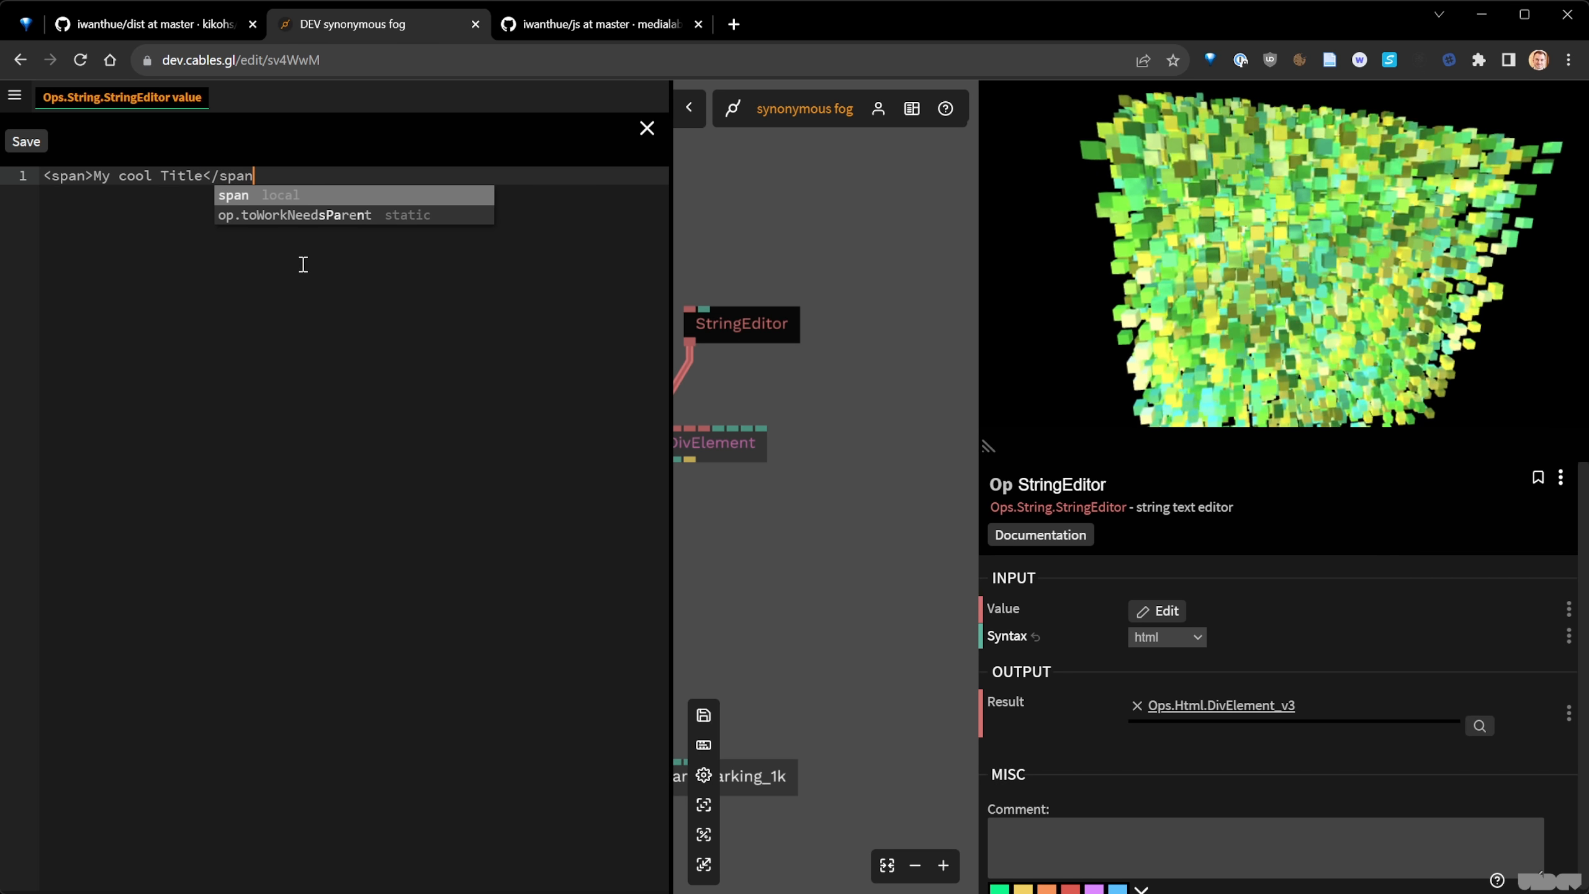
pyautogui.click(26, 141)
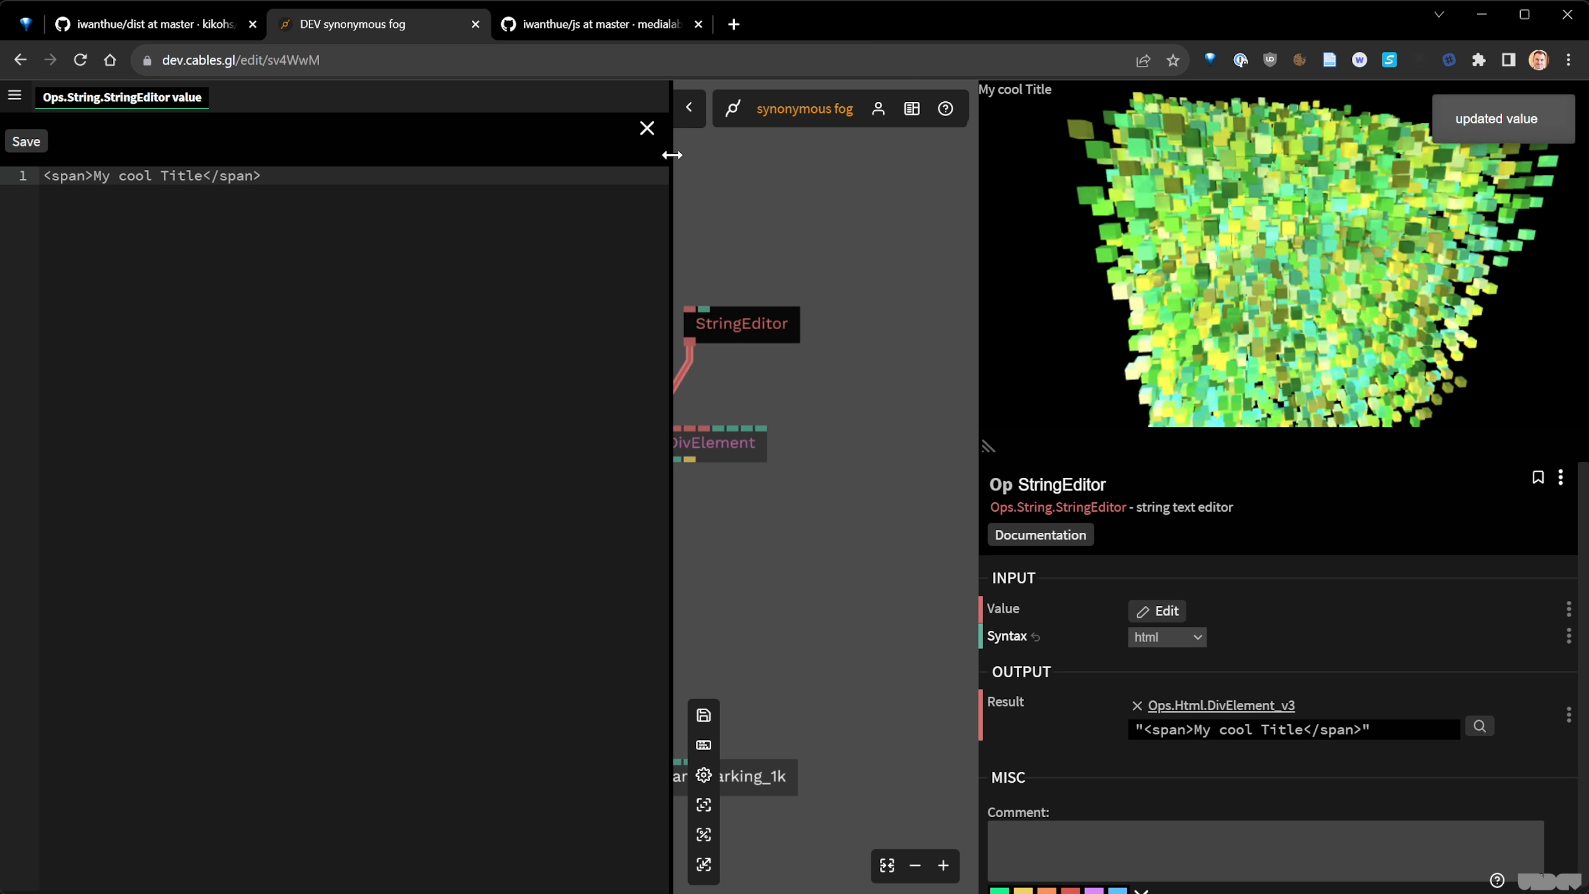
# - Close the StringEditor's value editor and set the DivElement's Id to "title"
pyautogui.click(647, 131)
pyautogui.click(739, 444)
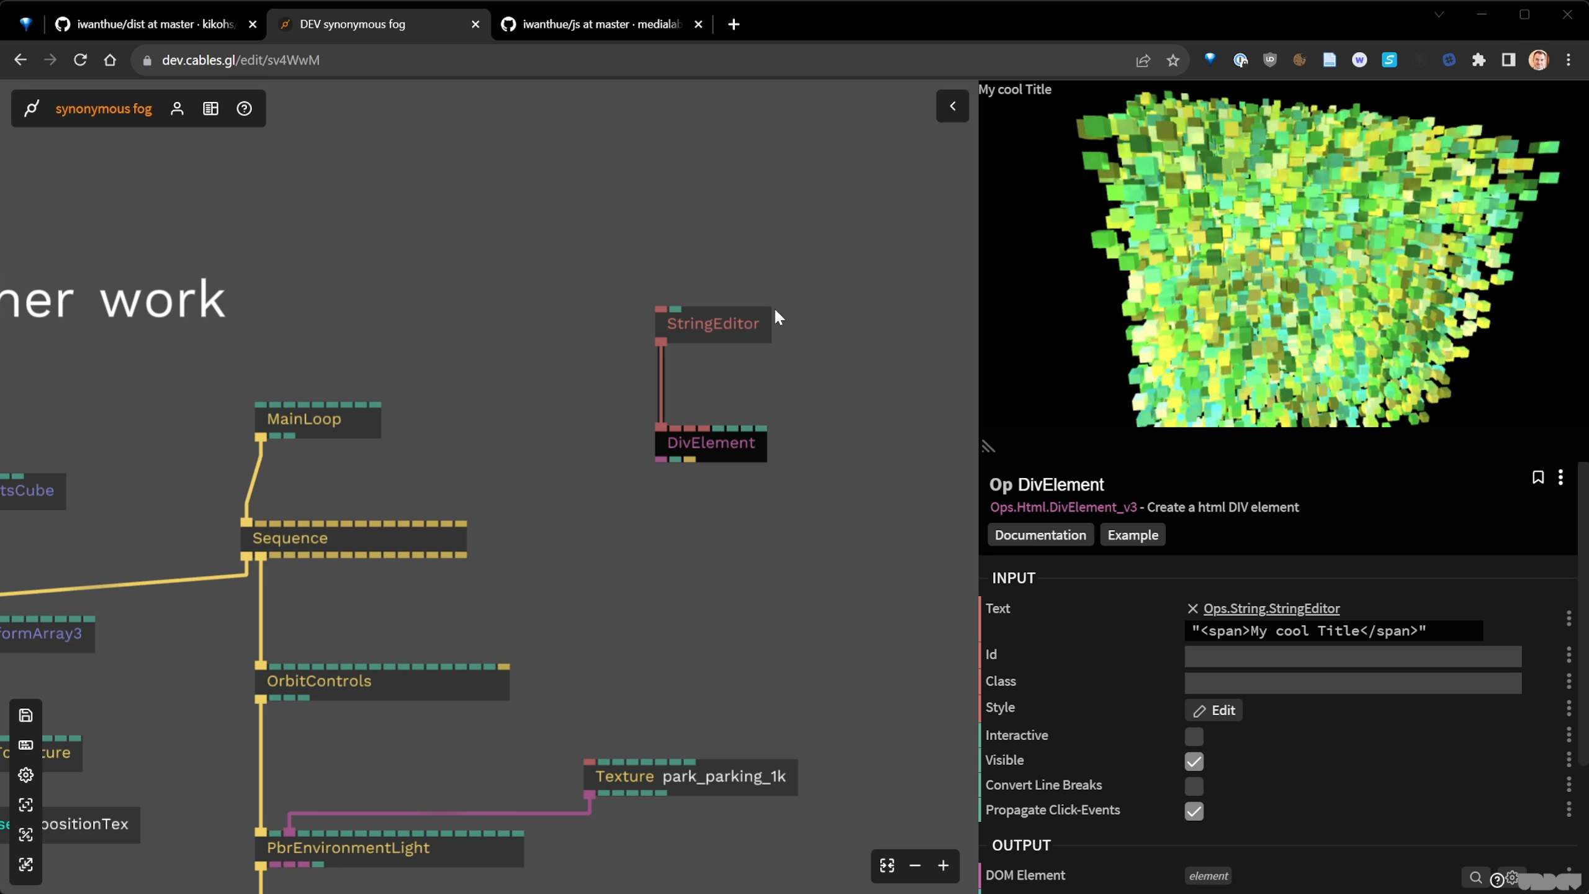
pyautogui.click(1209, 656)
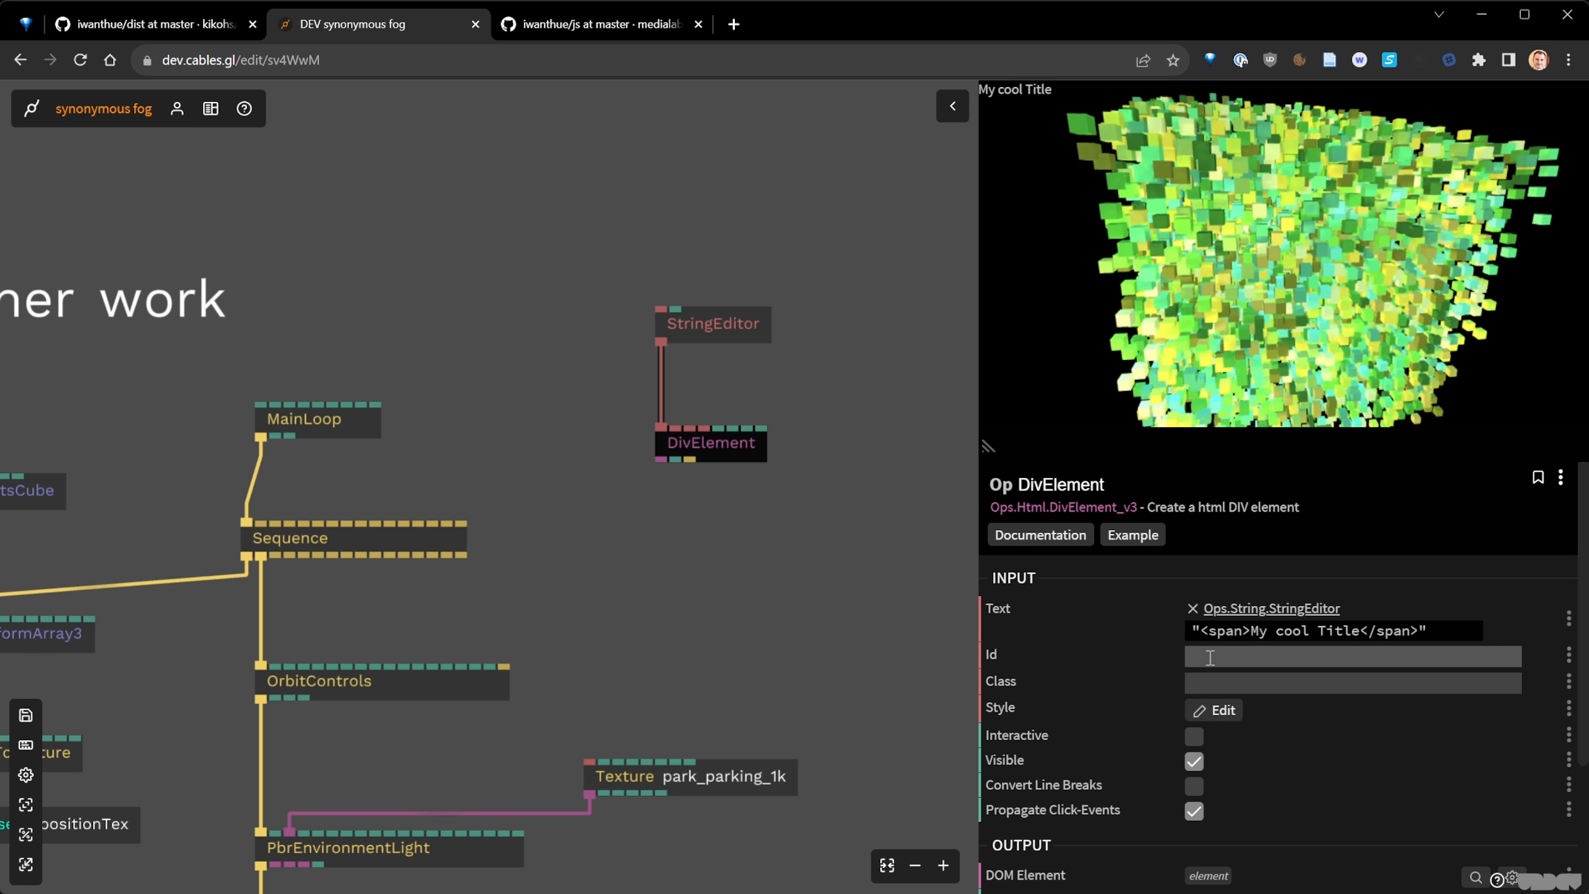
pyautogui.write('title')
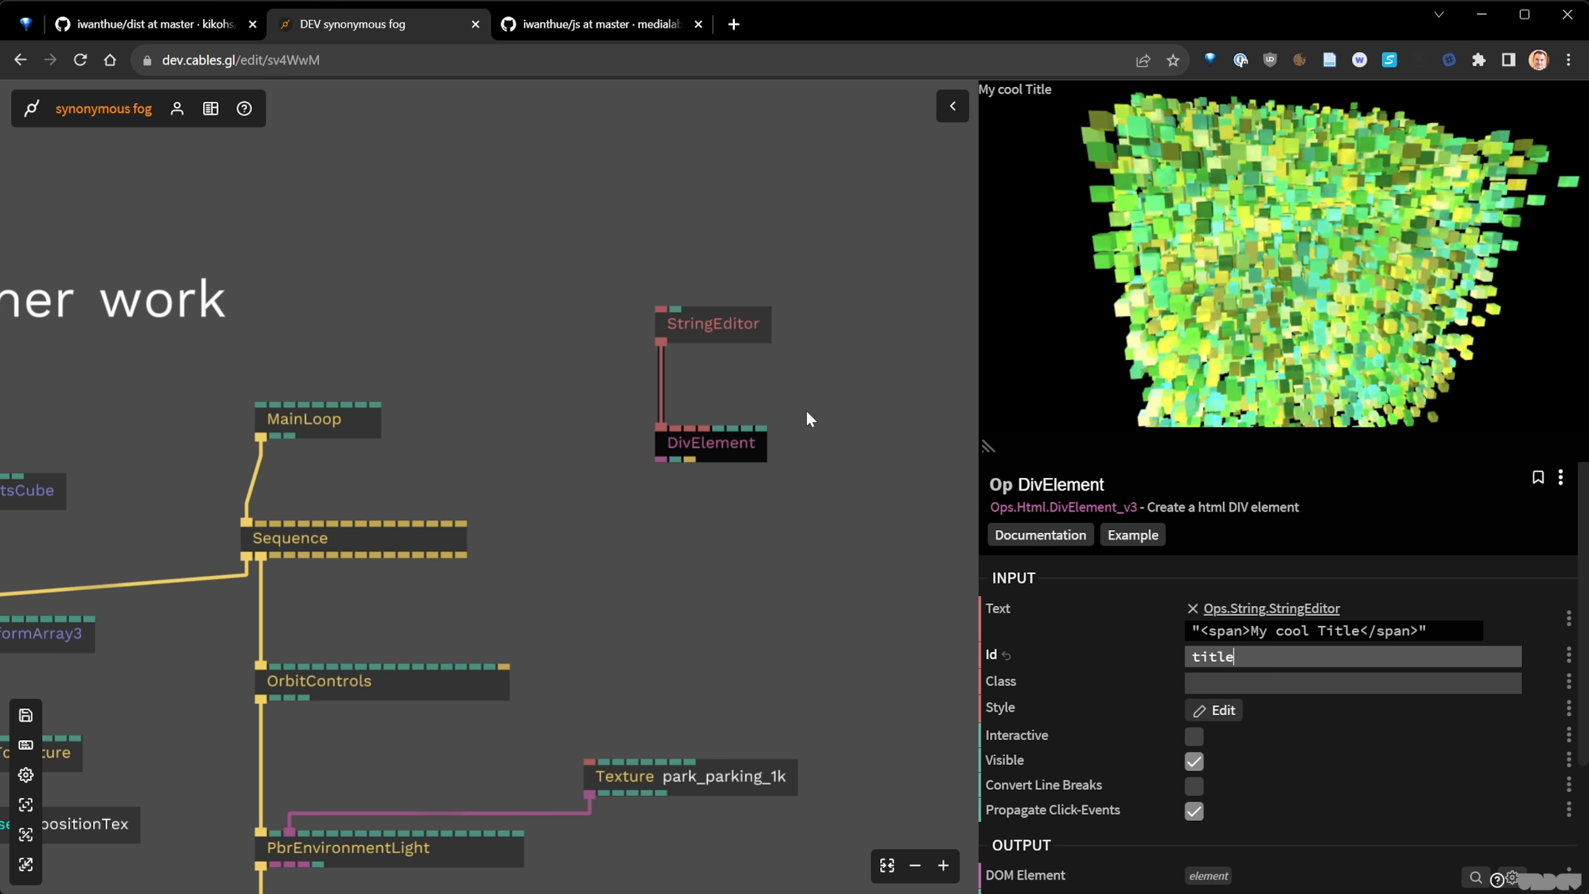
# - Remove the span tags from the StringEditor's value so it reads "My cool Title", and save it
pyautogui.click(745, 338)
pyautogui.click(1136, 615)
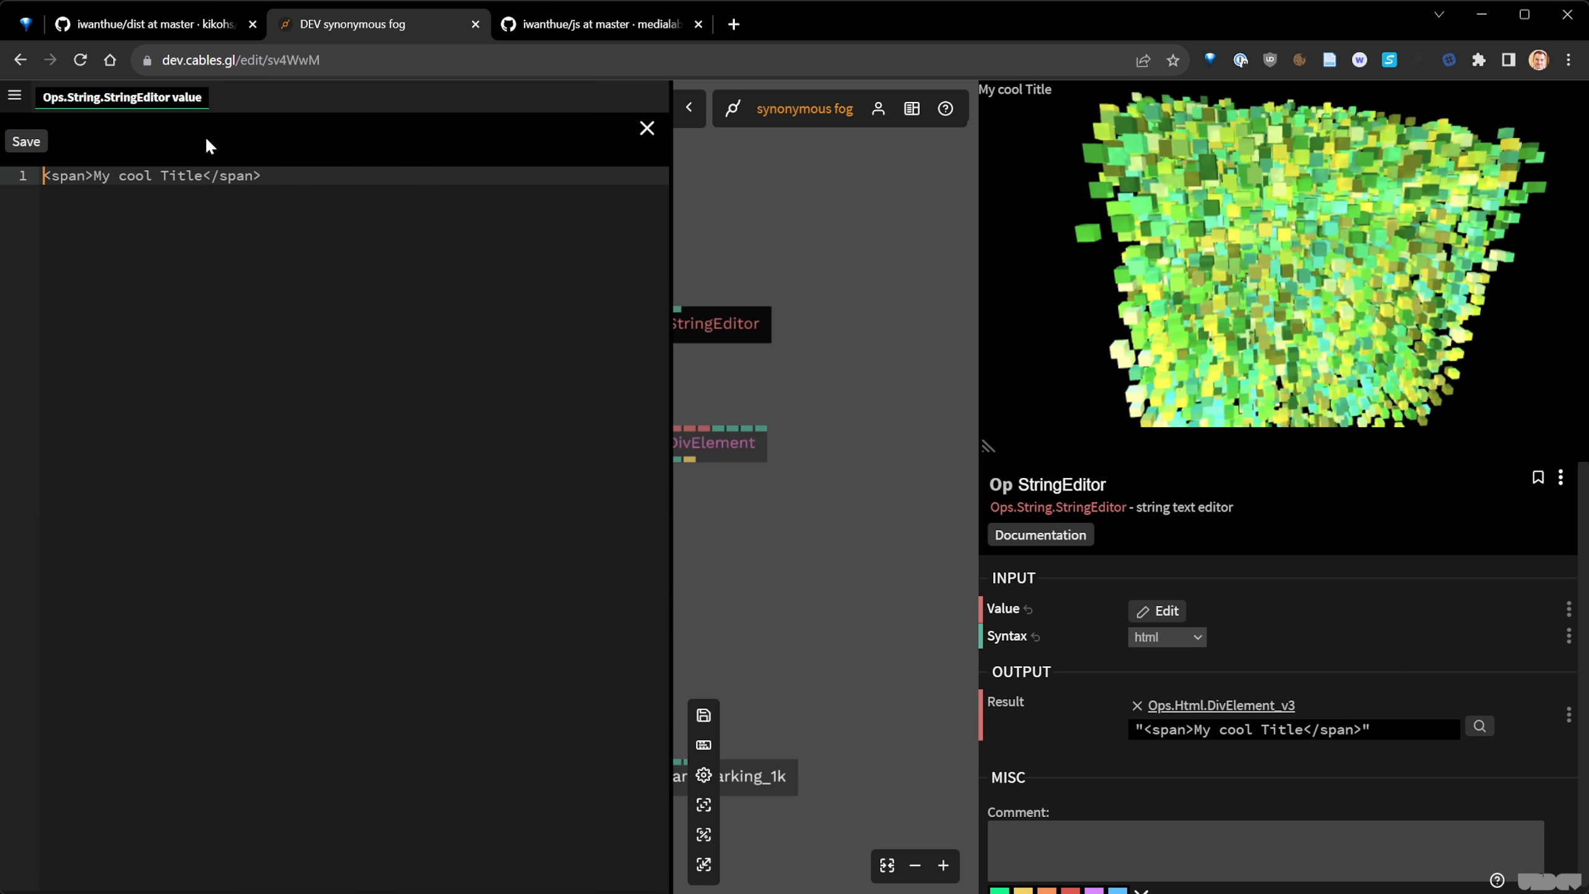
pyautogui.press('BackSpace')
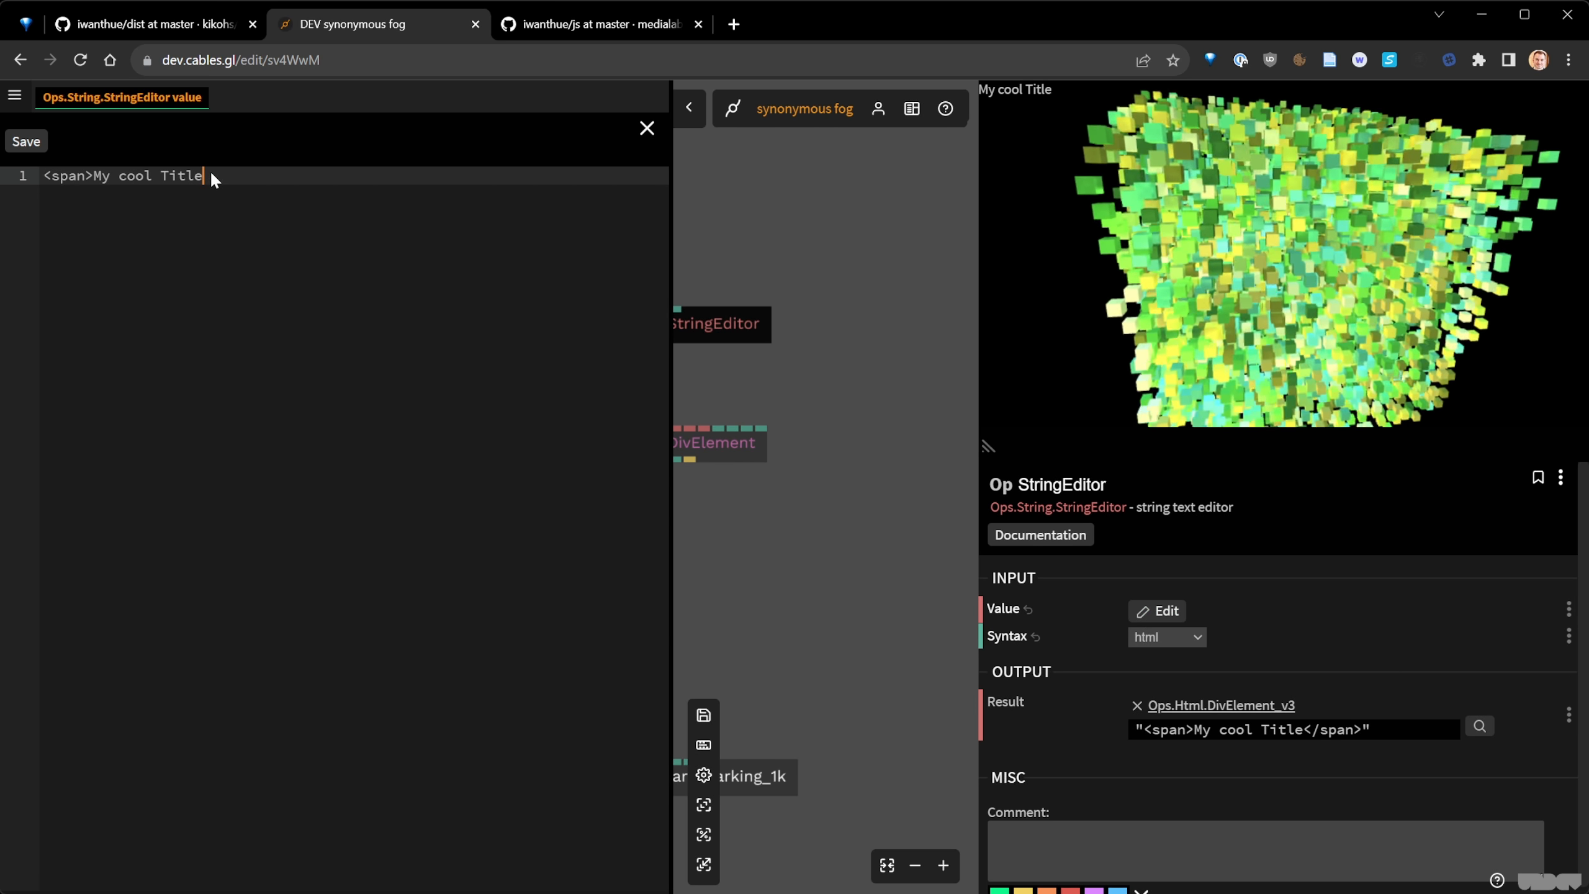
pyautogui.press('Home')
pyautogui.press('Right')
pyautogui.press('Right')
pyautogui.press('Right')
pyautogui.press('Right')
pyautogui.press('Right')
pyautogui.press('Right')
pyautogui.press('BackSpace')
pyautogui.press('BackSpace')
pyautogui.press('BackSpace')
pyautogui.press('BackSpace')
pyautogui.press('BackSpace')
pyautogui.press('BackSpace')
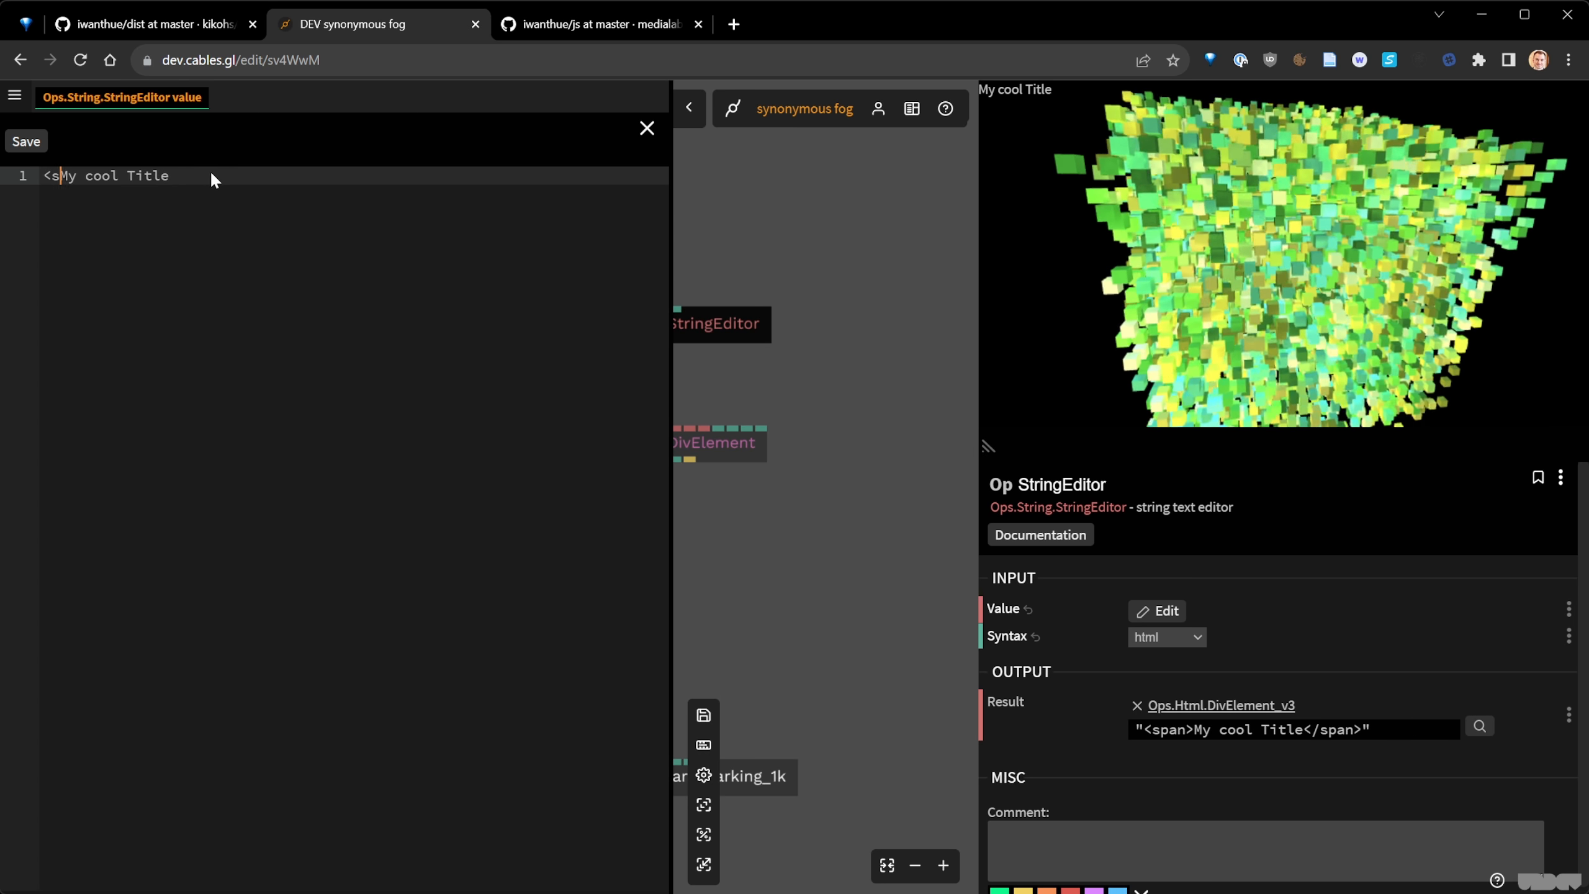
pyautogui.click(26, 141)
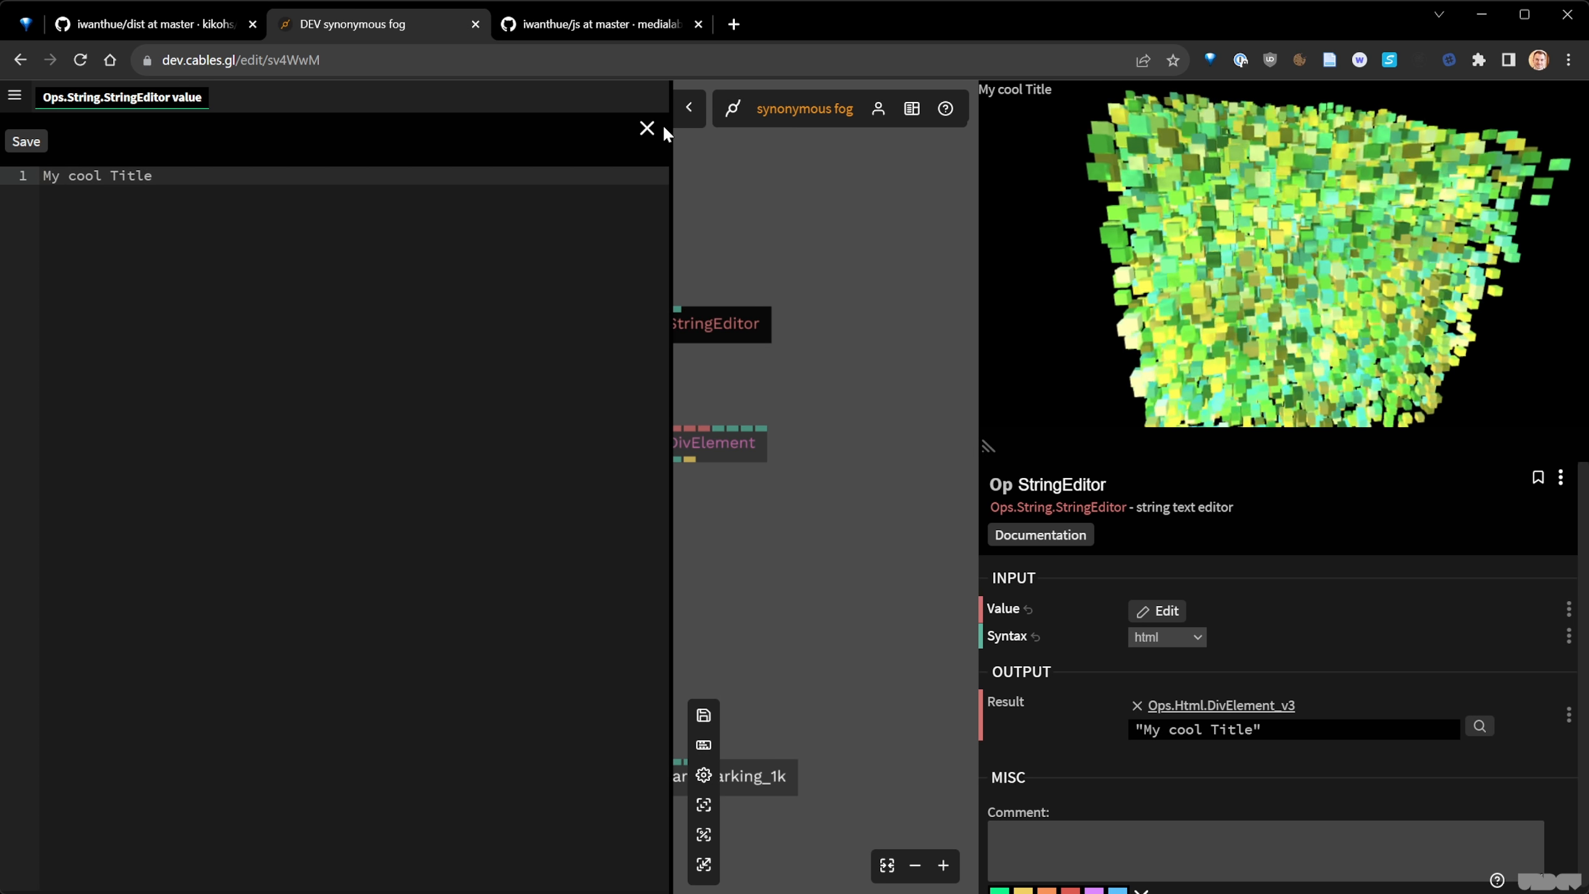
pyautogui.click(646, 128)
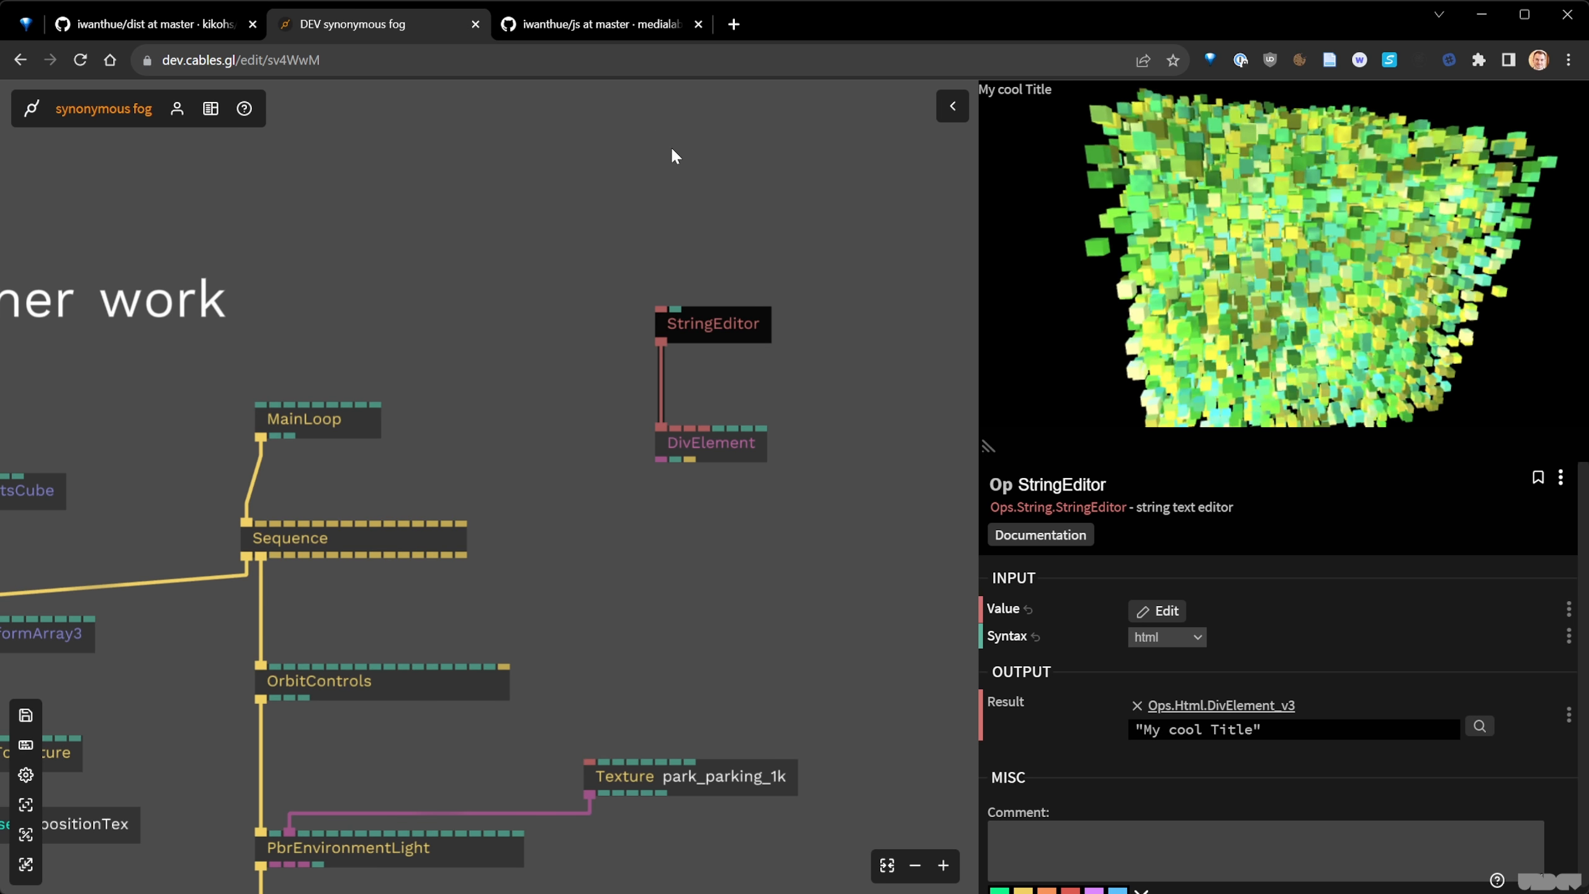
# - Add a CSS op in the empty area beside the StringEditor and DivElement ops
pyautogui.click(737, 438)
pyautogui.hscroll(3, 704, 412)
pyautogui.doubleClick(703, 412)
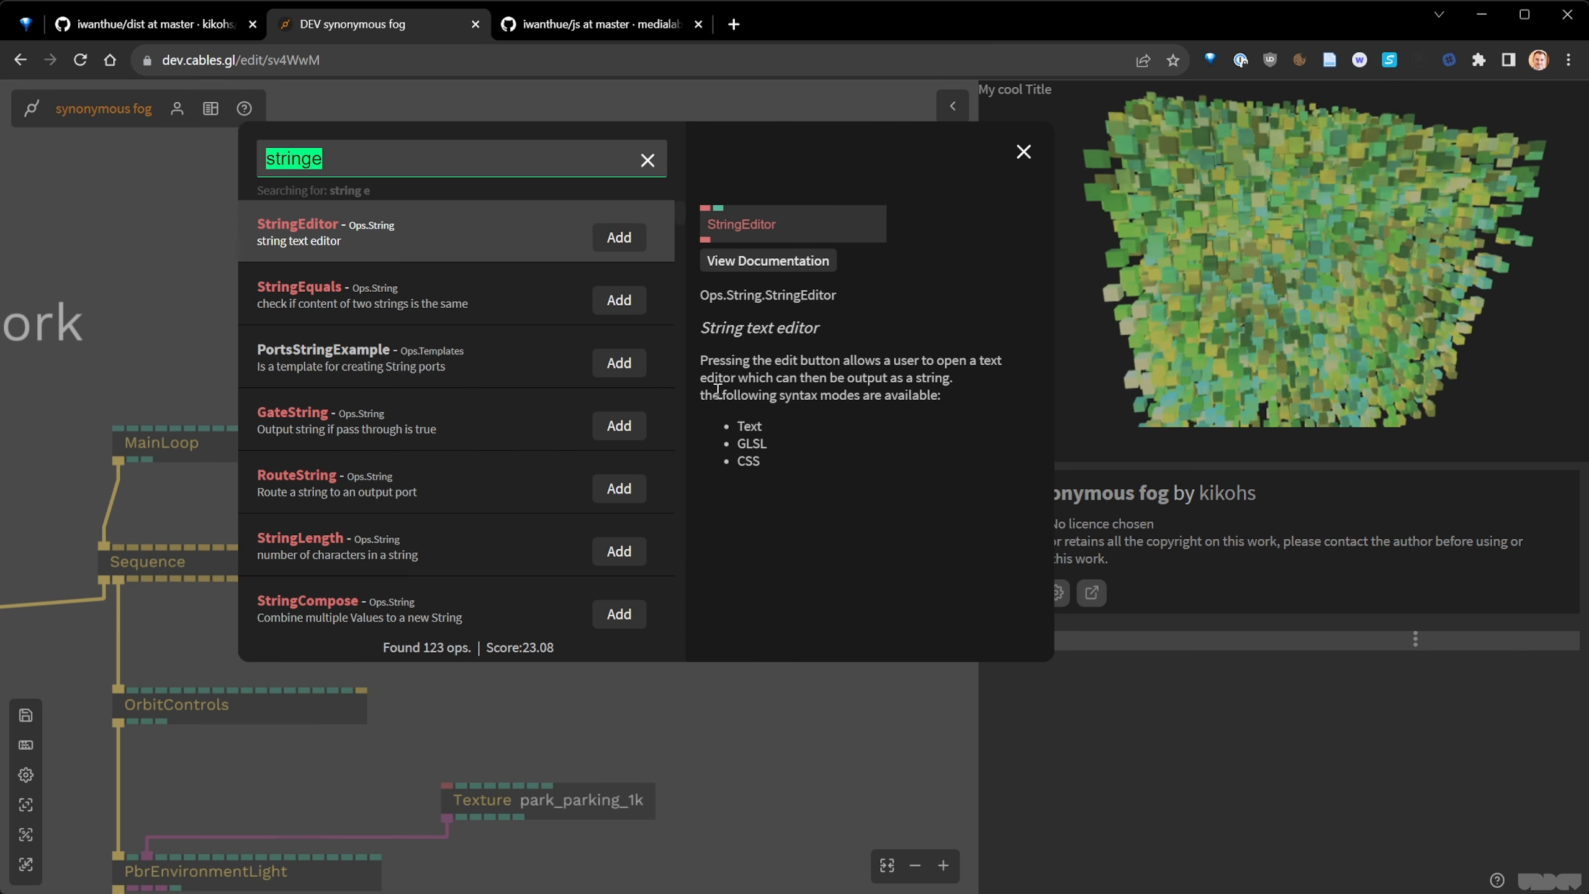
pyautogui.write('css')
pyautogui.press('Return')
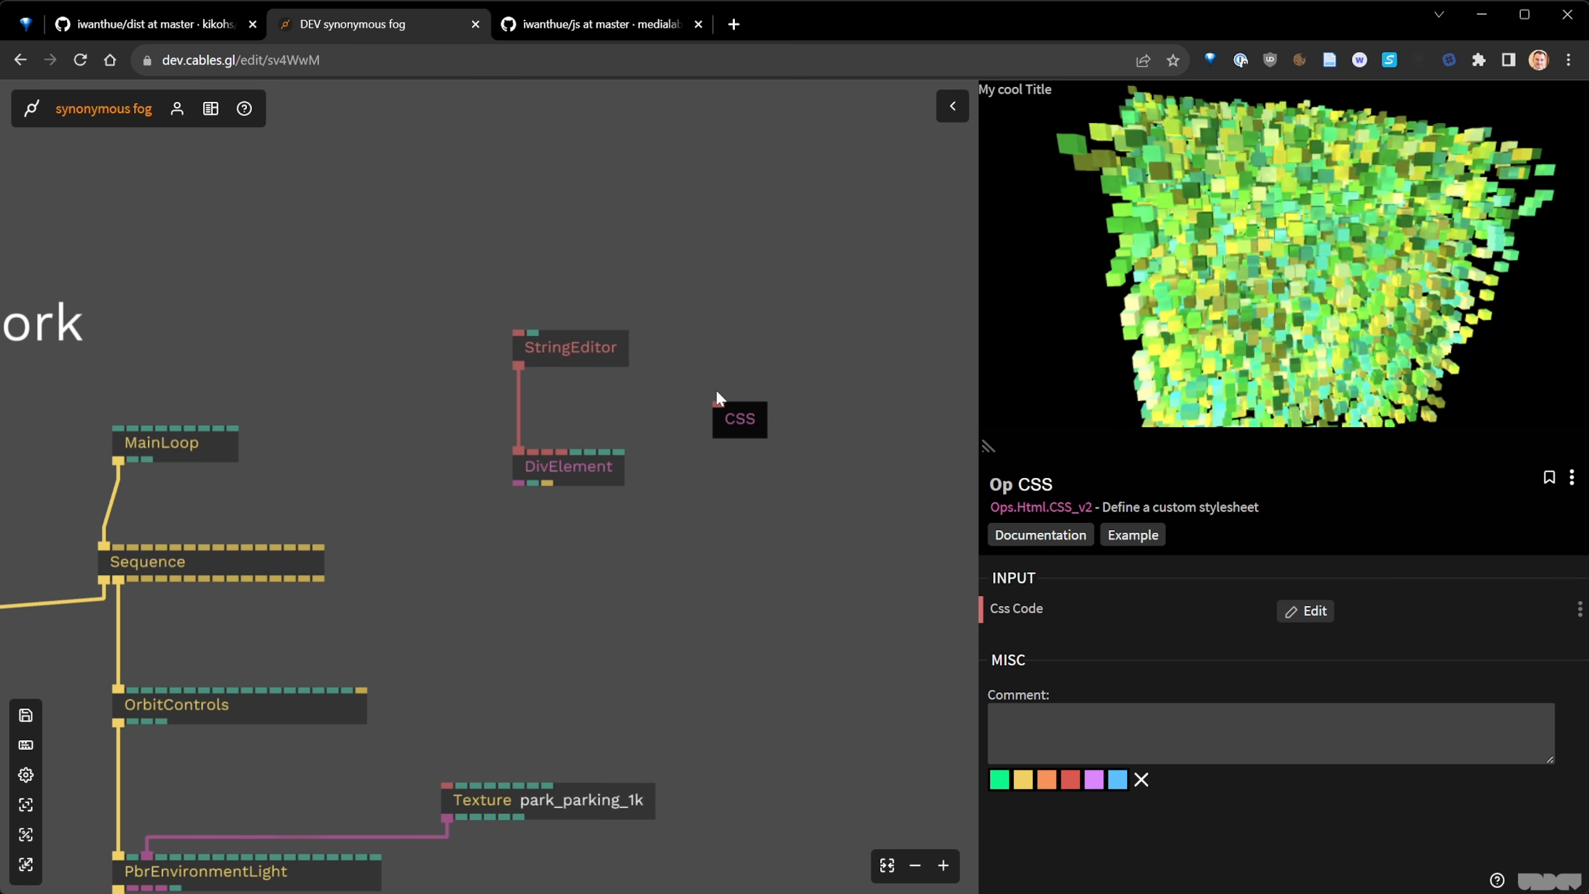
# - Enter and save a #title CSS rule: position:absolute; z-index:100; bottom: 1%; right: 50%; transform: translate(50%,-50%); font-family: membra; font-size: 2em
pyautogui.click(1305, 610)
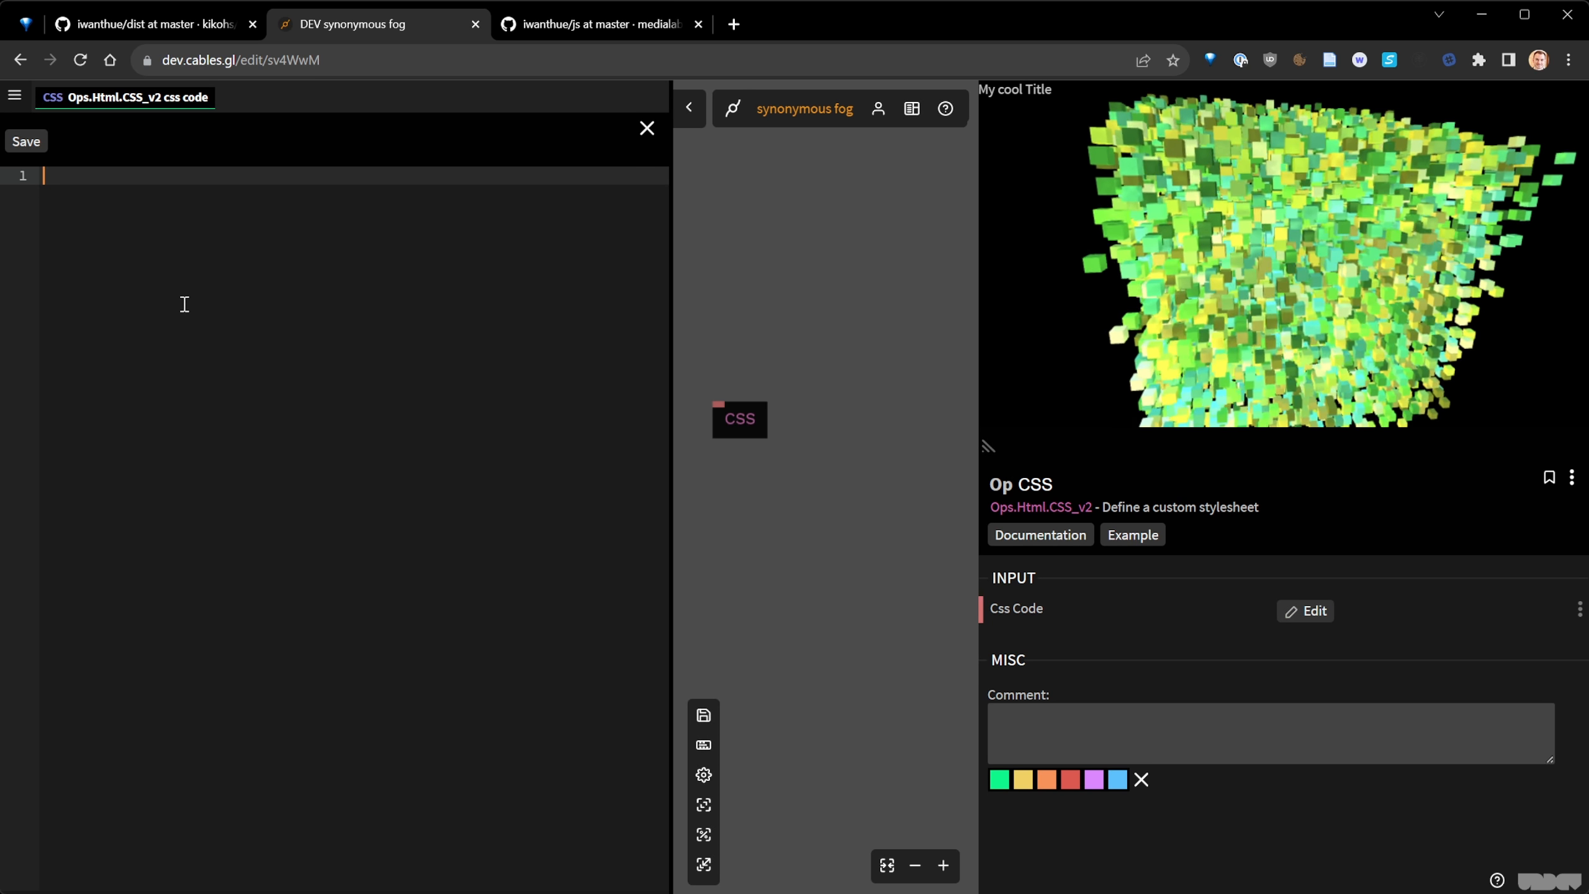
pyautogui.write('#title {     position:absolute;     z-index:100;     bottom: 1%;     right: 50%;     transform: translate(50%,-50%);     font-family: membra;     font-size: 2em; }')
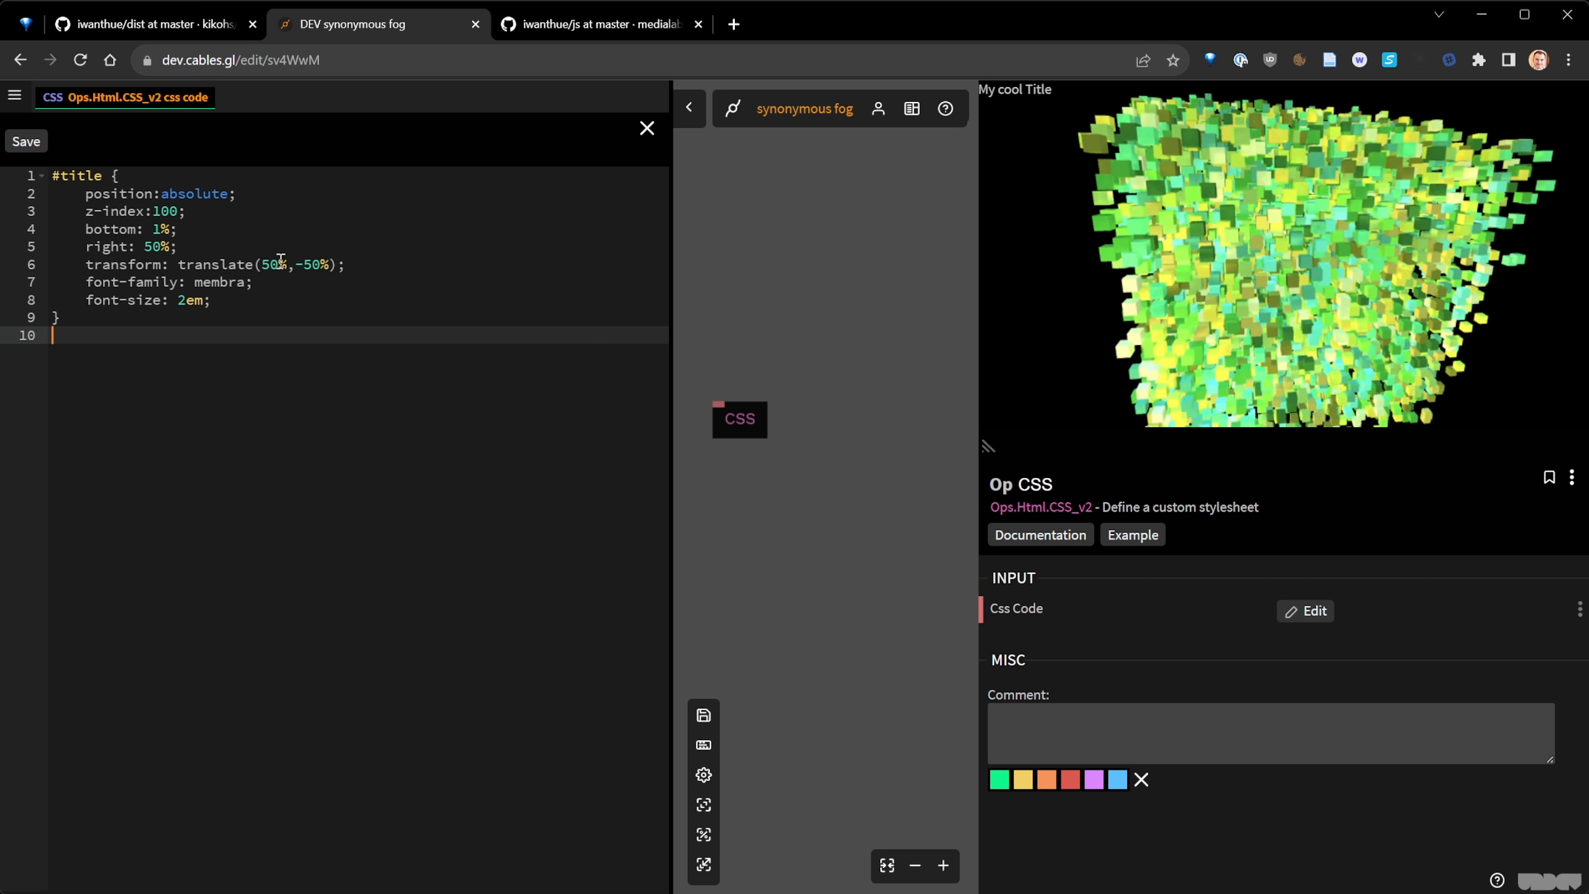
pyautogui.click(25, 142)
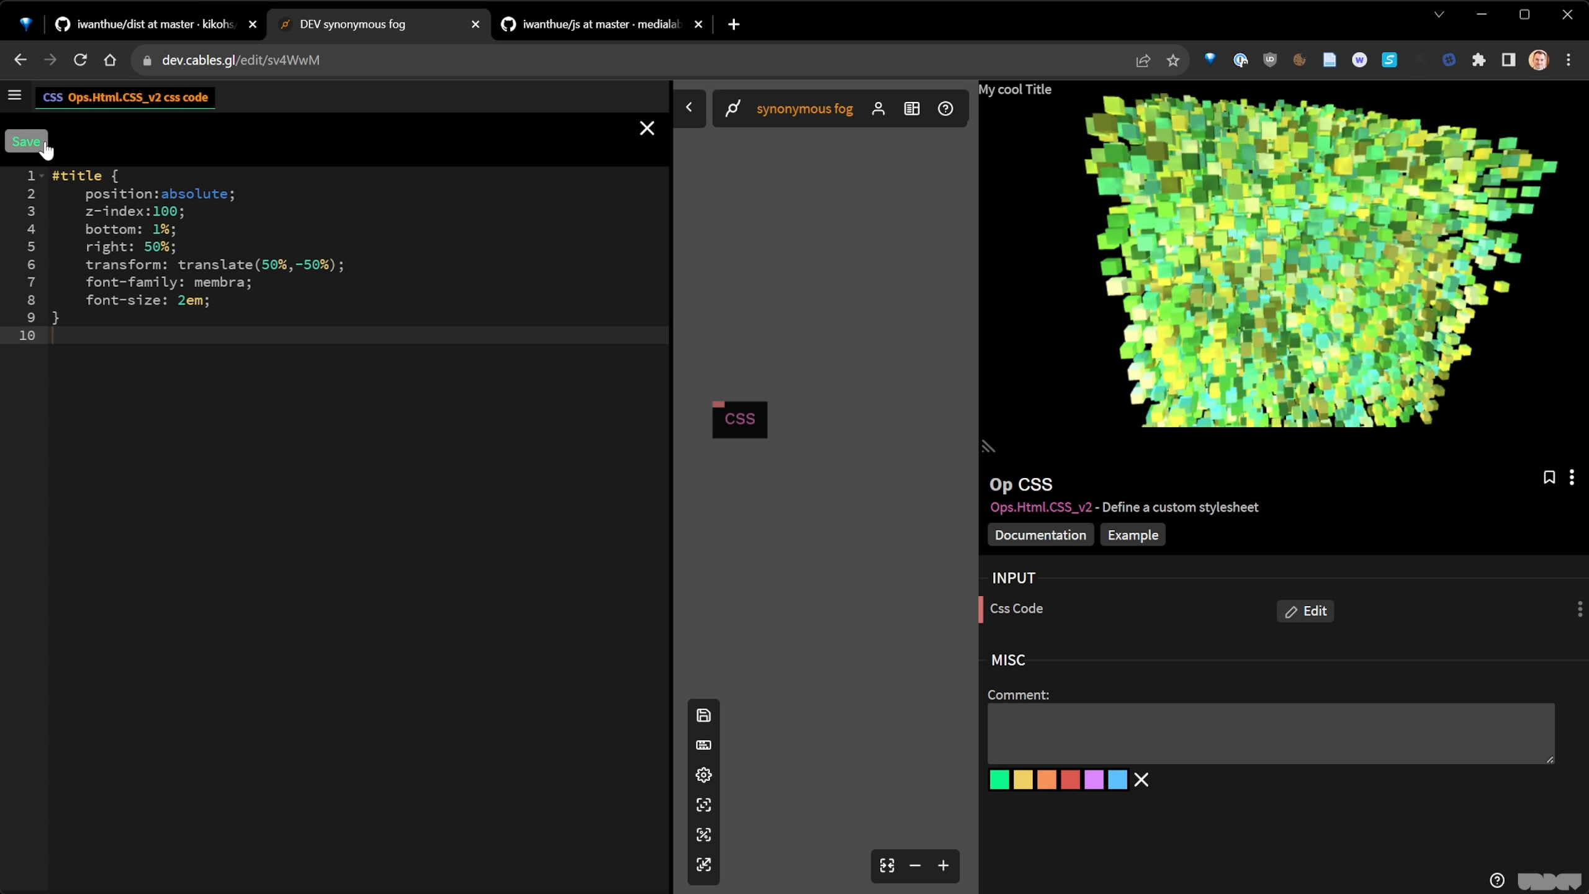
pyautogui.click(647, 129)
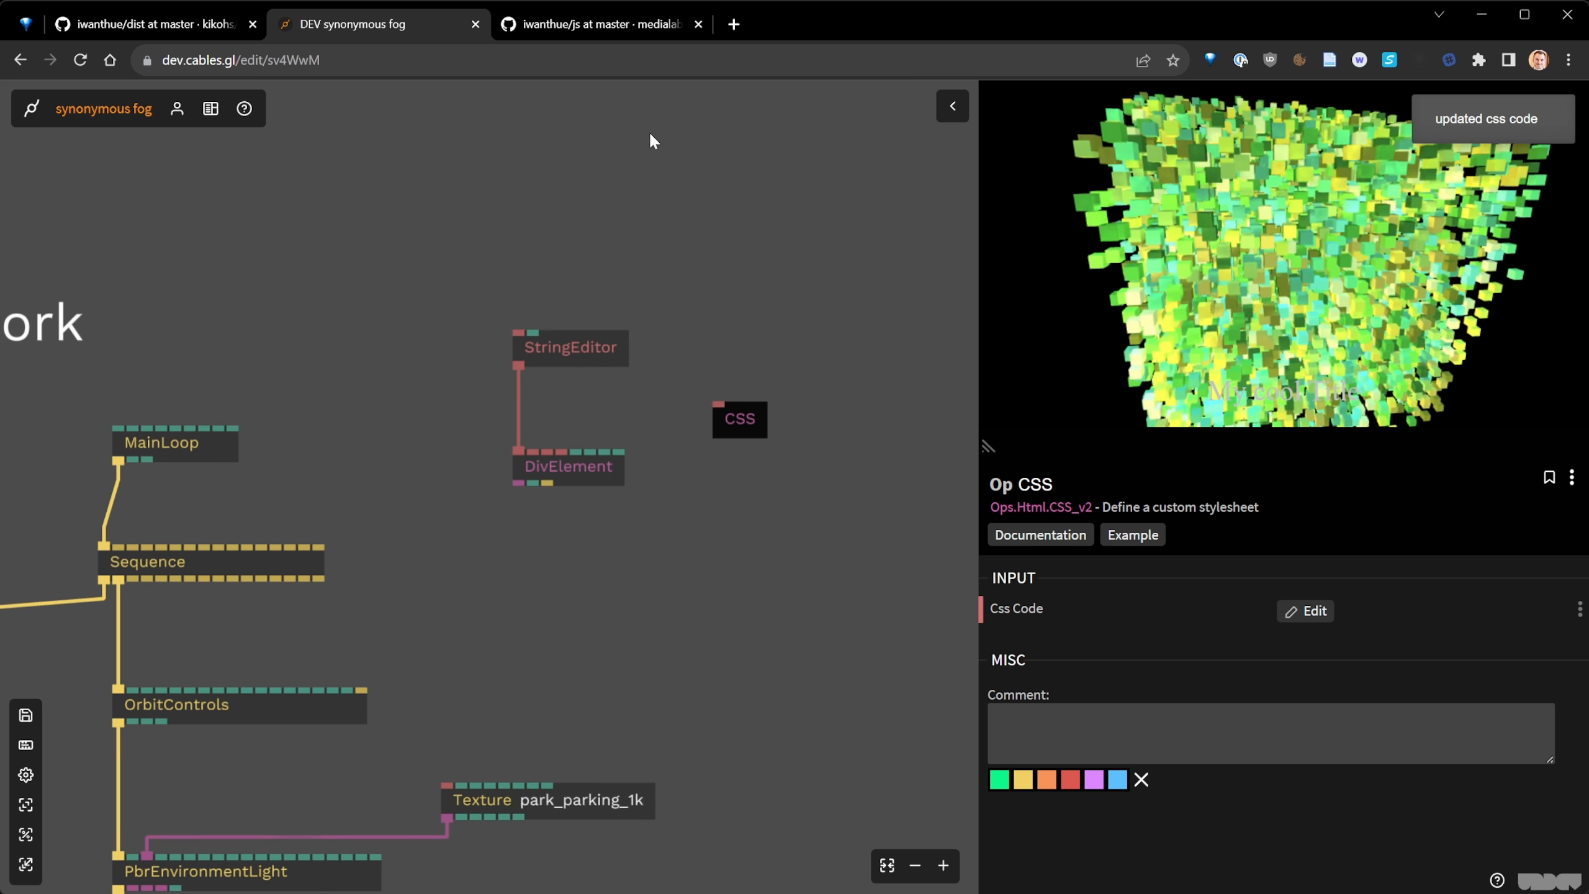
# - Delete the default position and z-index declarations from the DivElement's Style and save it empty
pyautogui.click(610, 467)
pyautogui.click(1213, 710)
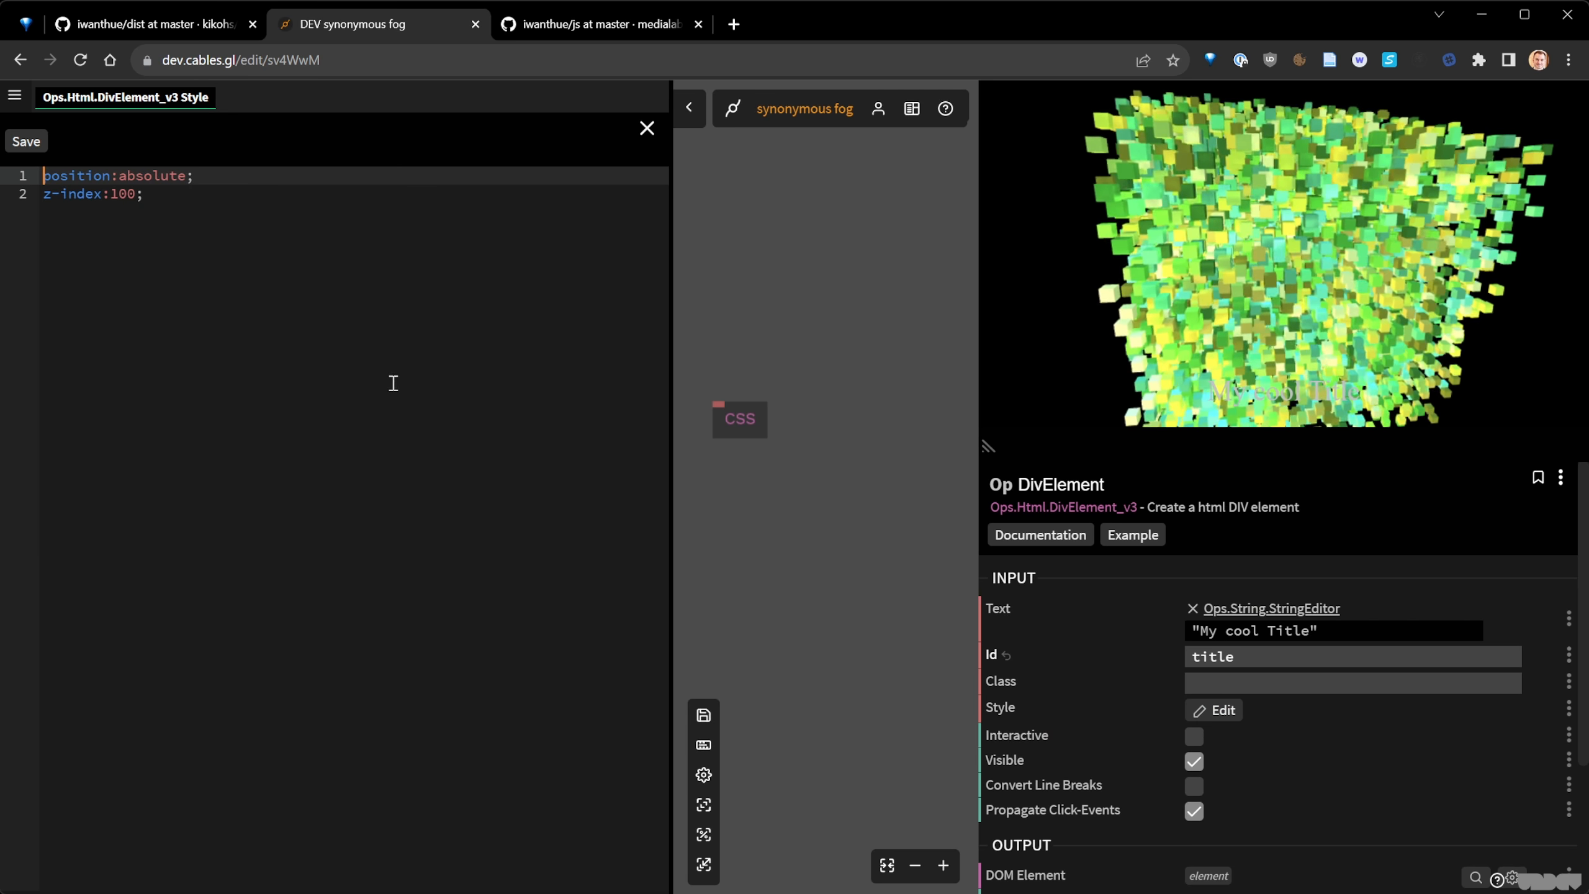
pyautogui.hotkey('ctrl', 'a')
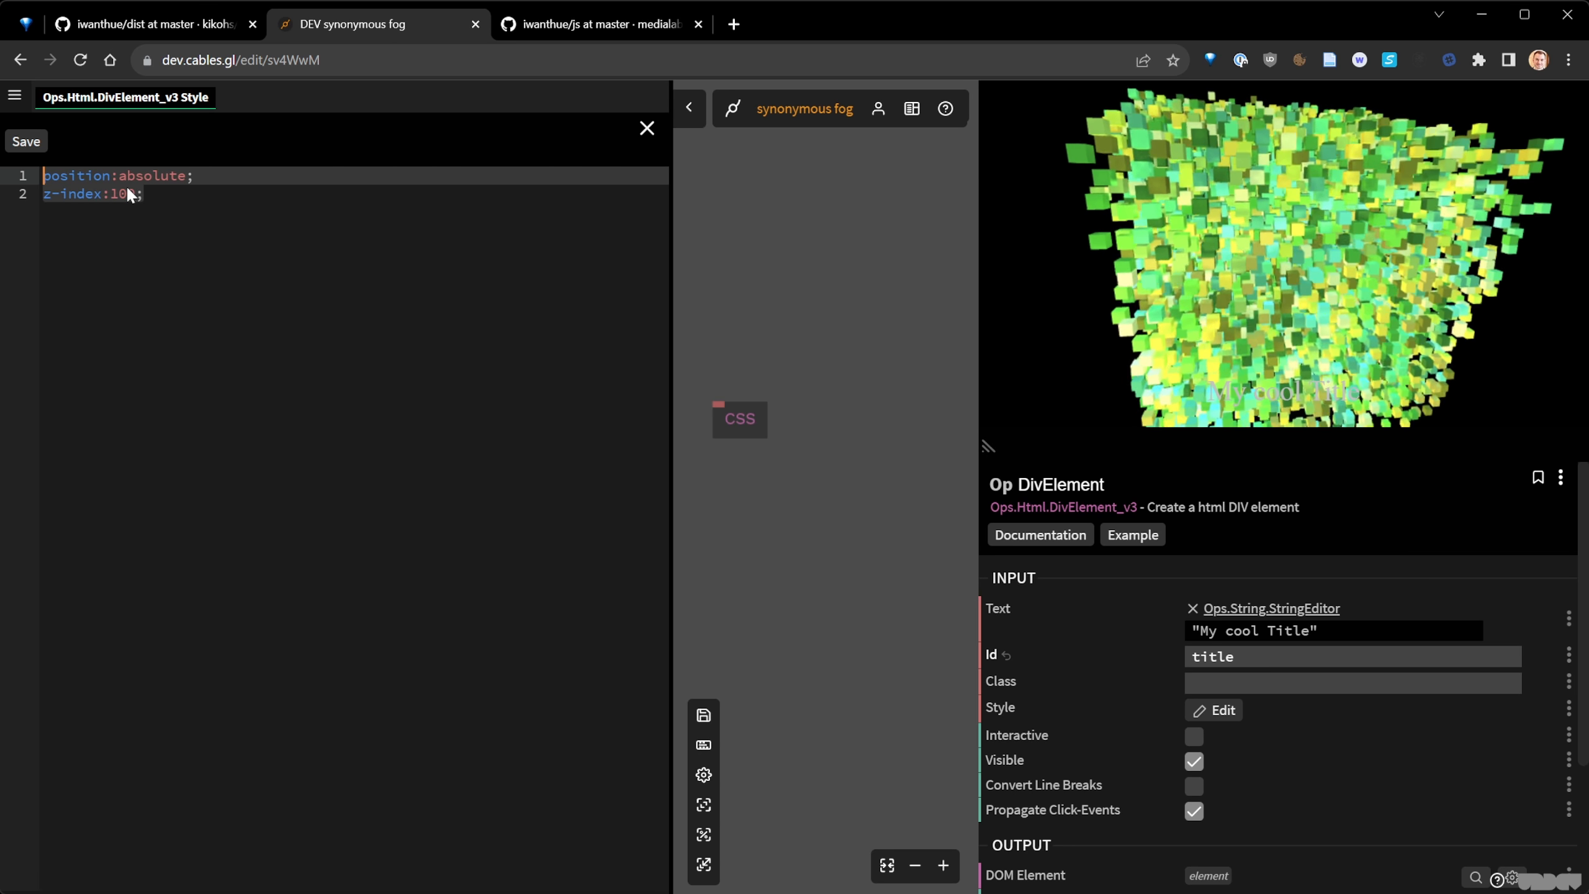
pyautogui.press('BackSpace')
pyautogui.click(25, 140)
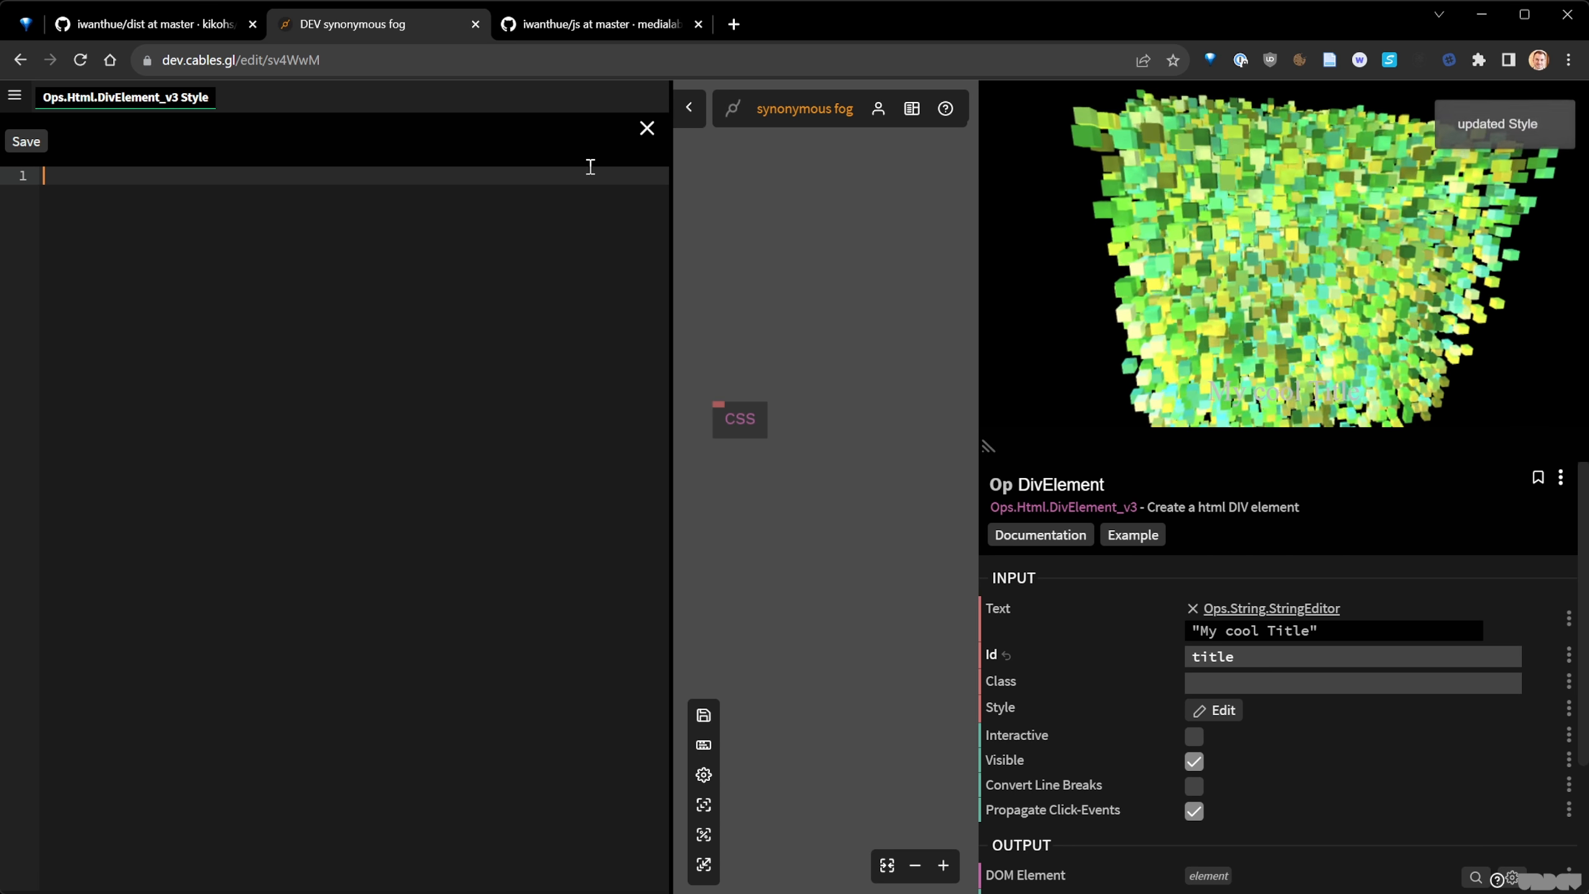
pyautogui.click(647, 128)
# - Move the CSS op next to StringEditor, and orbit and zoom out the rendered cubes until the title is clear of them
pyautogui.moveTo(732, 419); pyautogui.dragTo(731, 386)
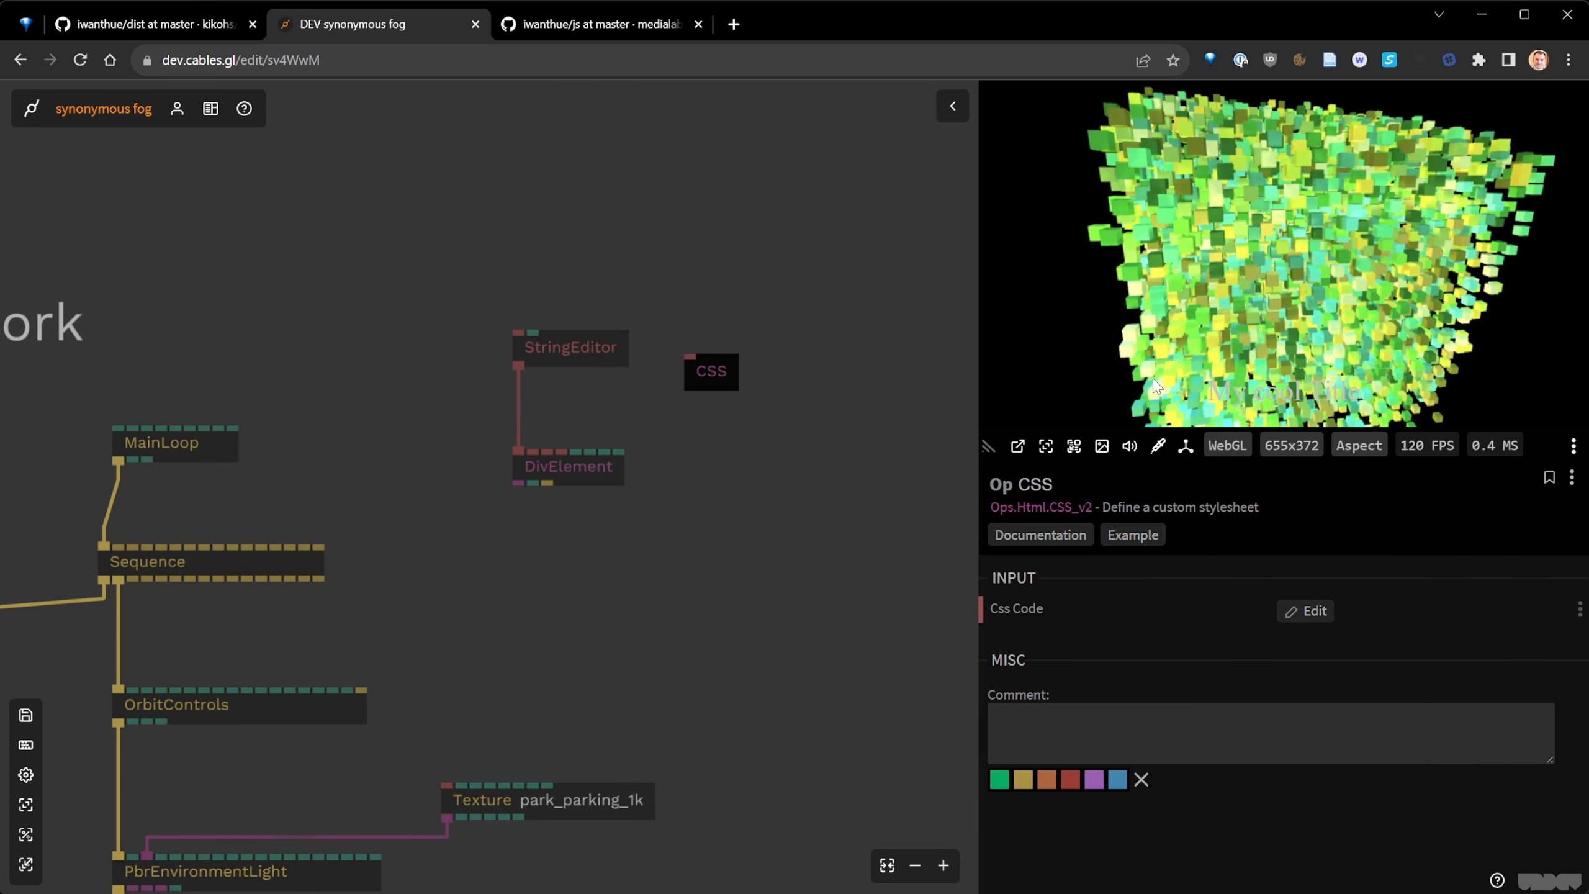
pyautogui.moveTo(1152, 377); pyautogui.dragTo(1383, 348)
pyautogui.scroll(-4, 1385, 347)
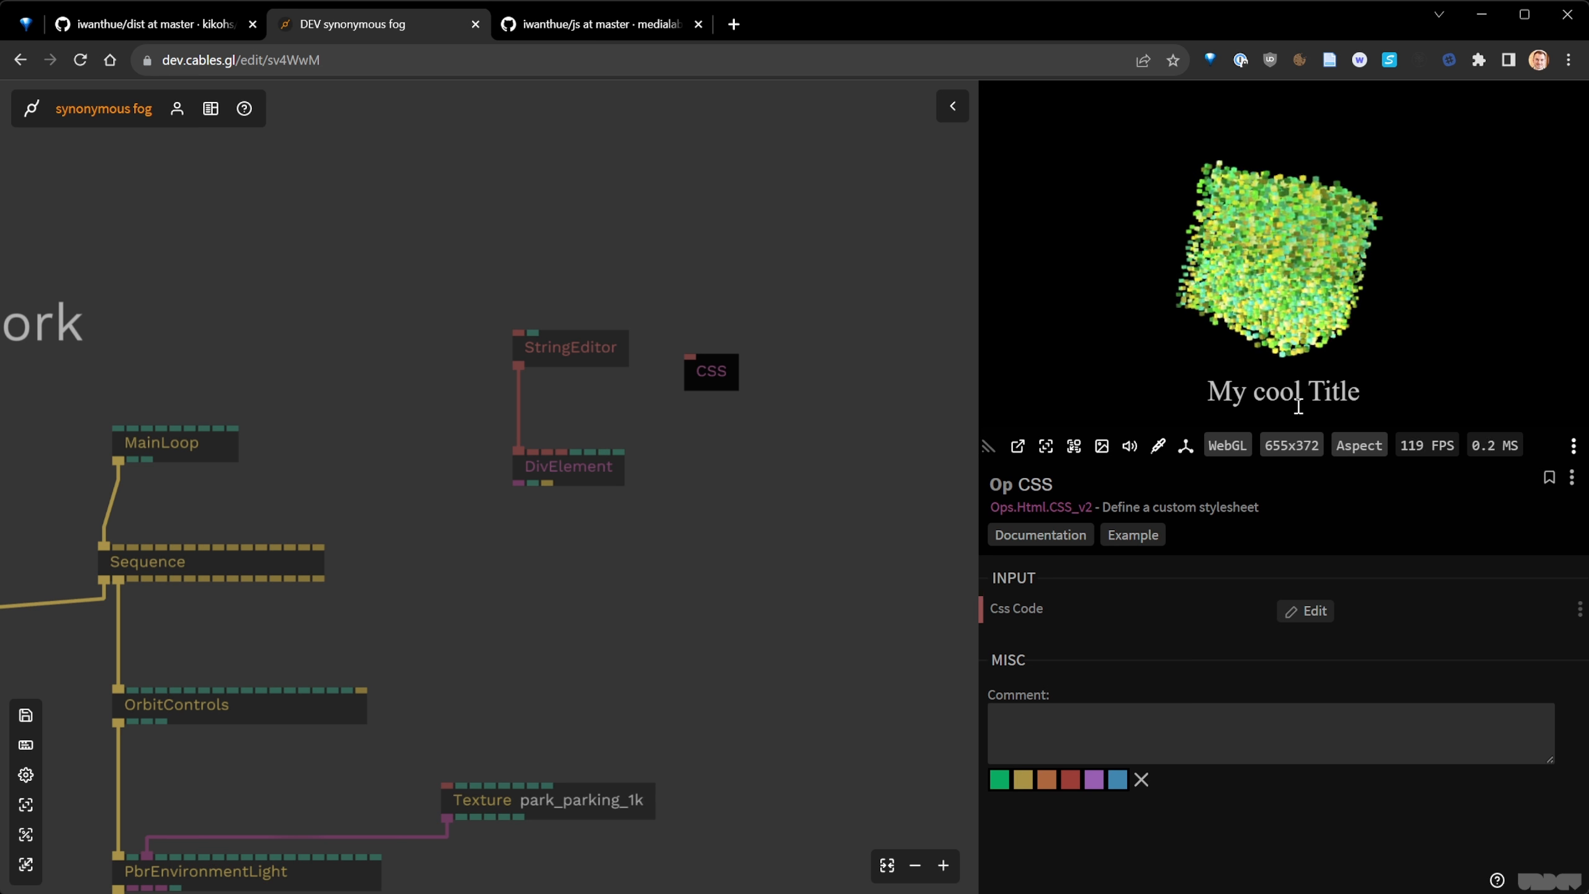
# - Review the font-family declaration in the CSS op's code and close the editor
pyautogui.click(821, 504)
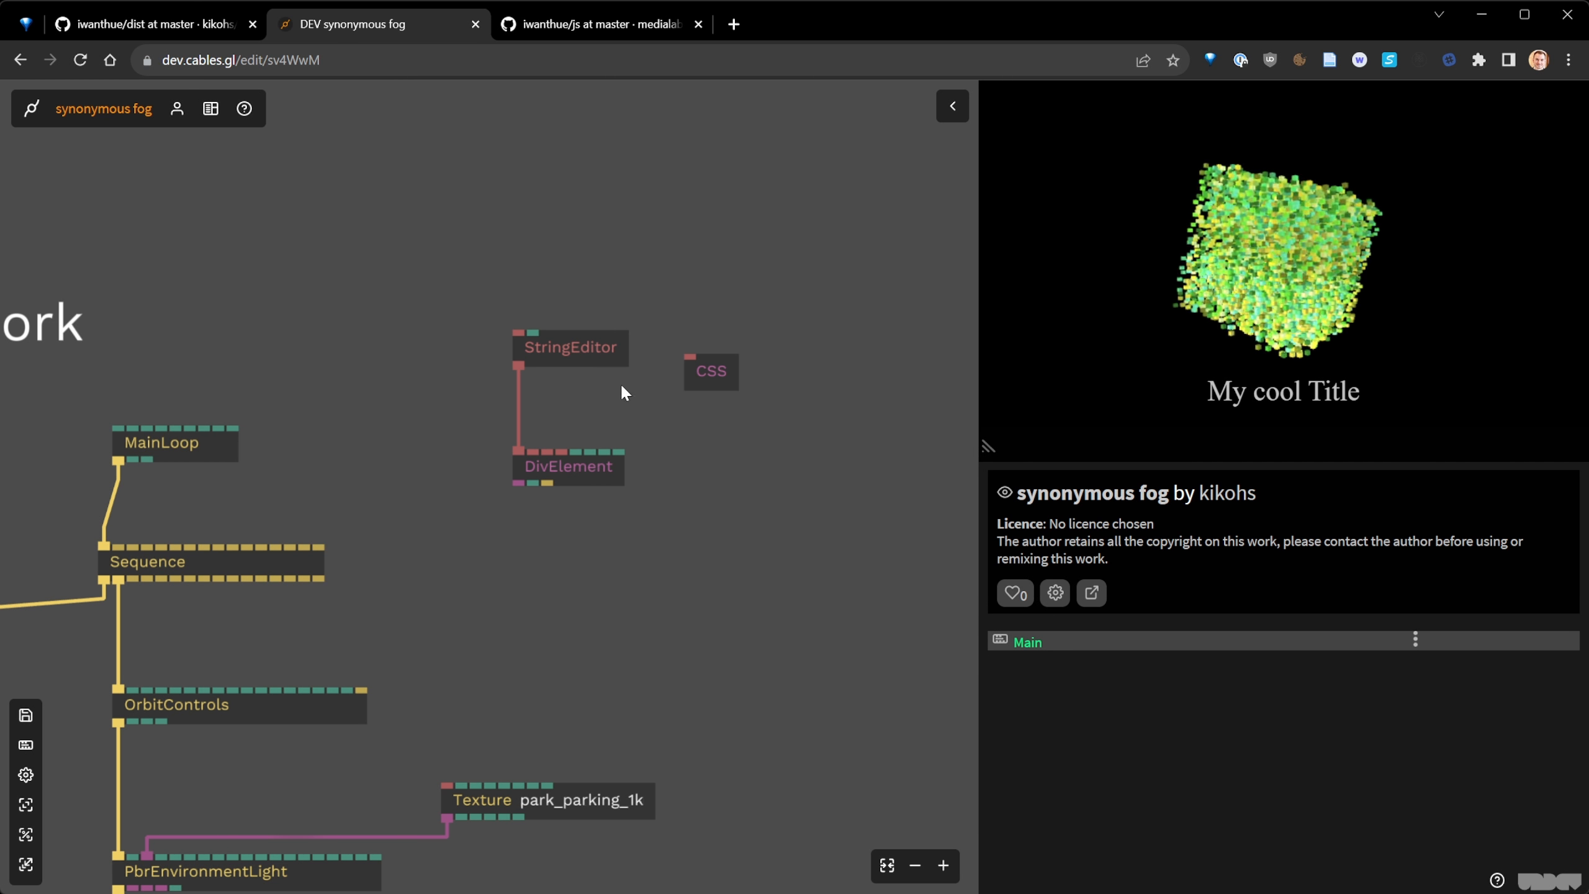
pyautogui.click(699, 375)
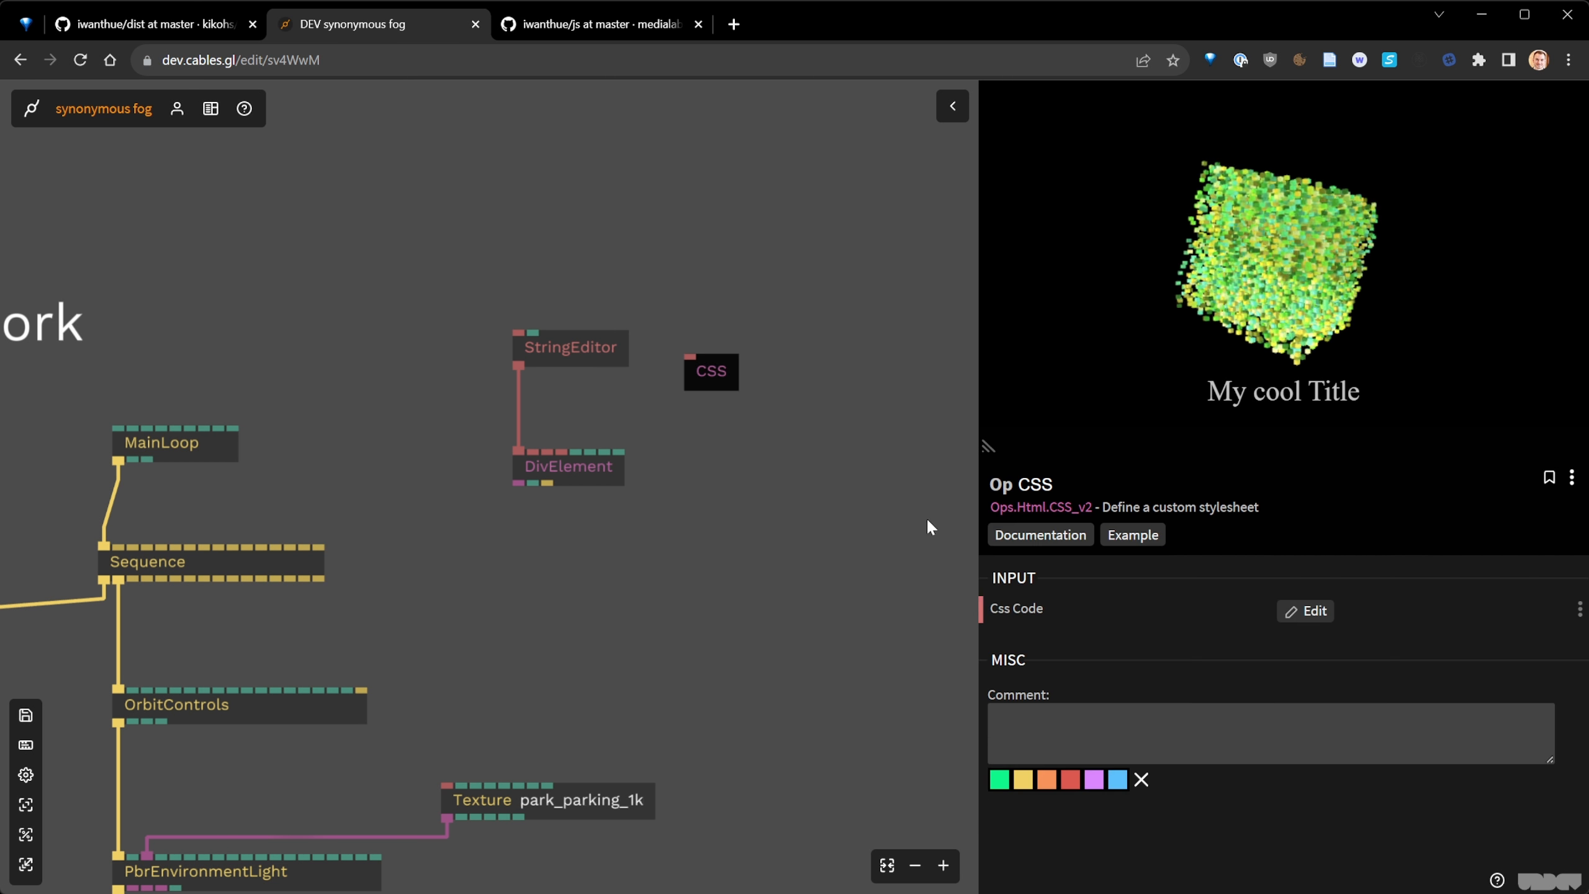
pyautogui.click(1295, 612)
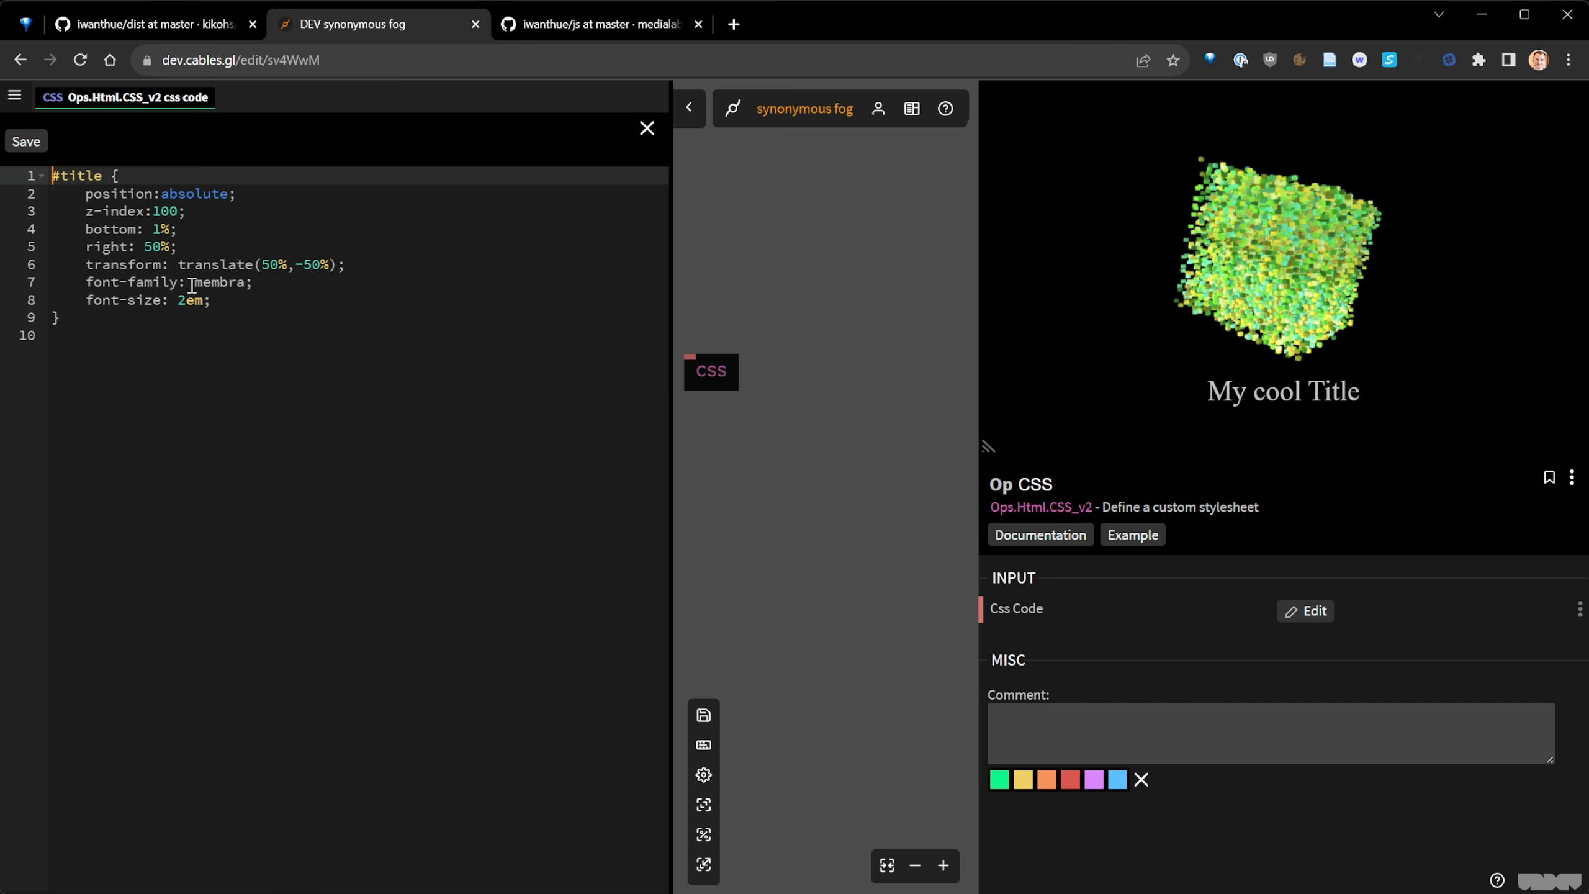
pyautogui.click(651, 136)
pyautogui.click(739, 262)
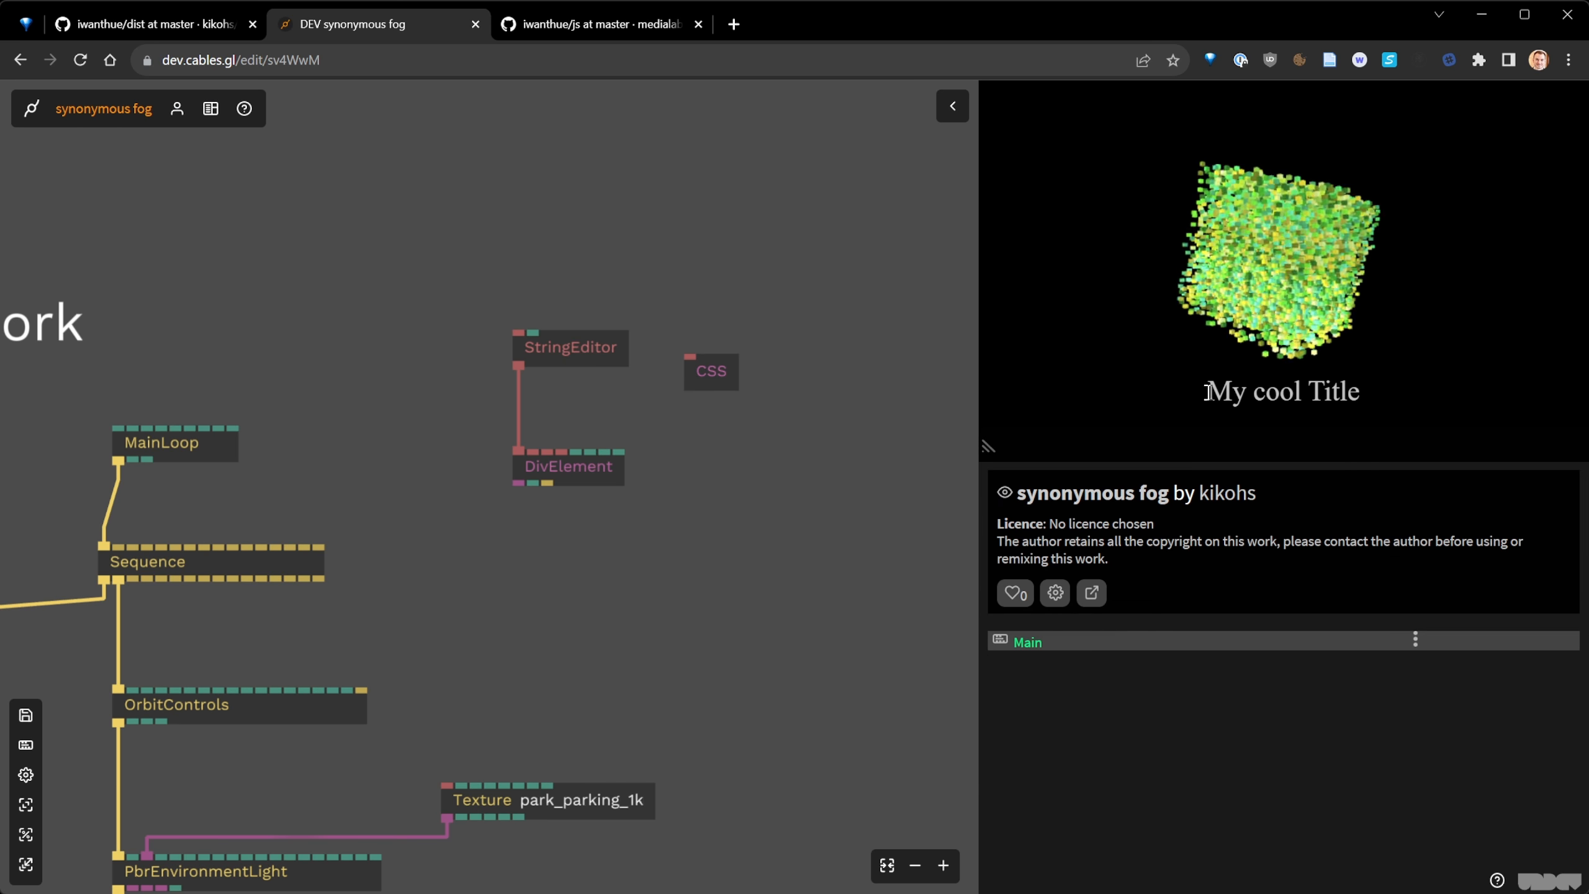
# - Add a FontFile op above the StringEditor and CSS ops
pyautogui.doubleClick(637, 265)
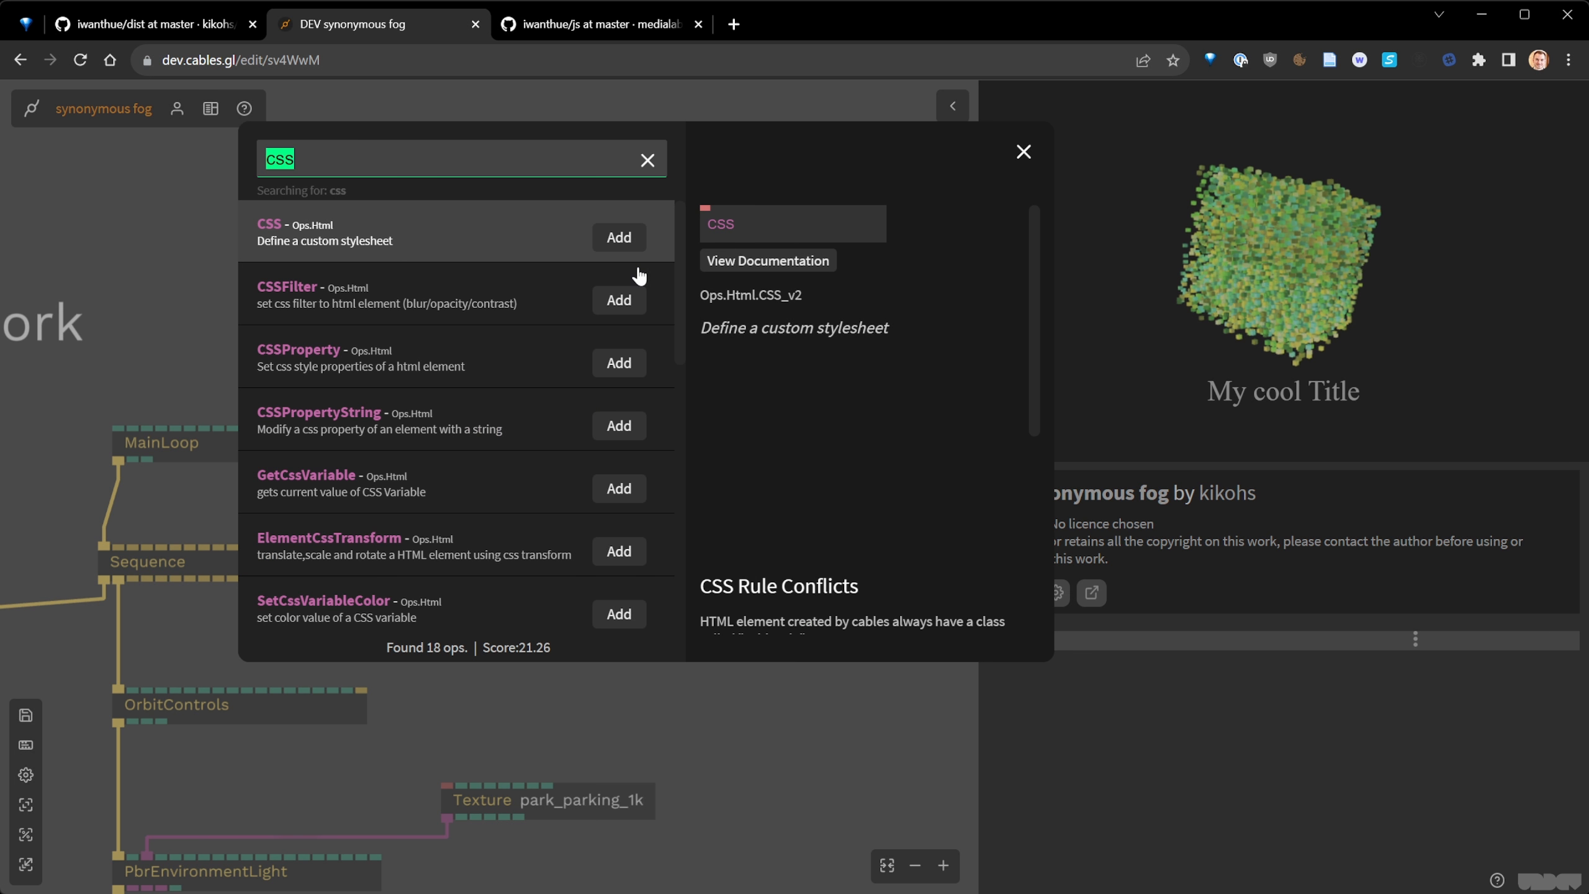
pyautogui.write('font')
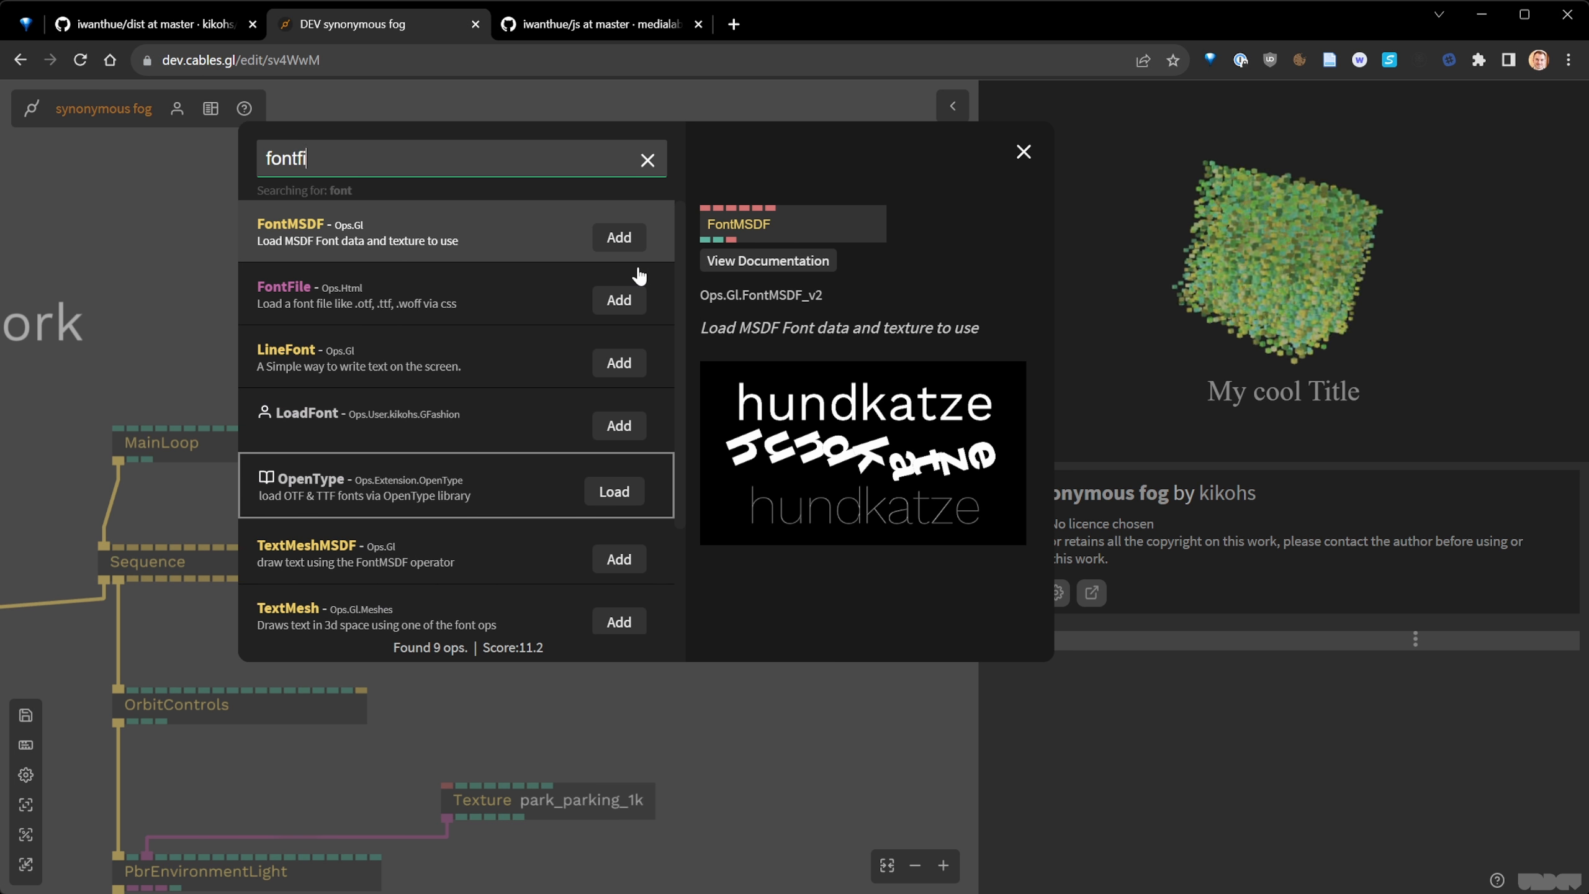
pyautogui.write('fi')
pyautogui.press('Return')
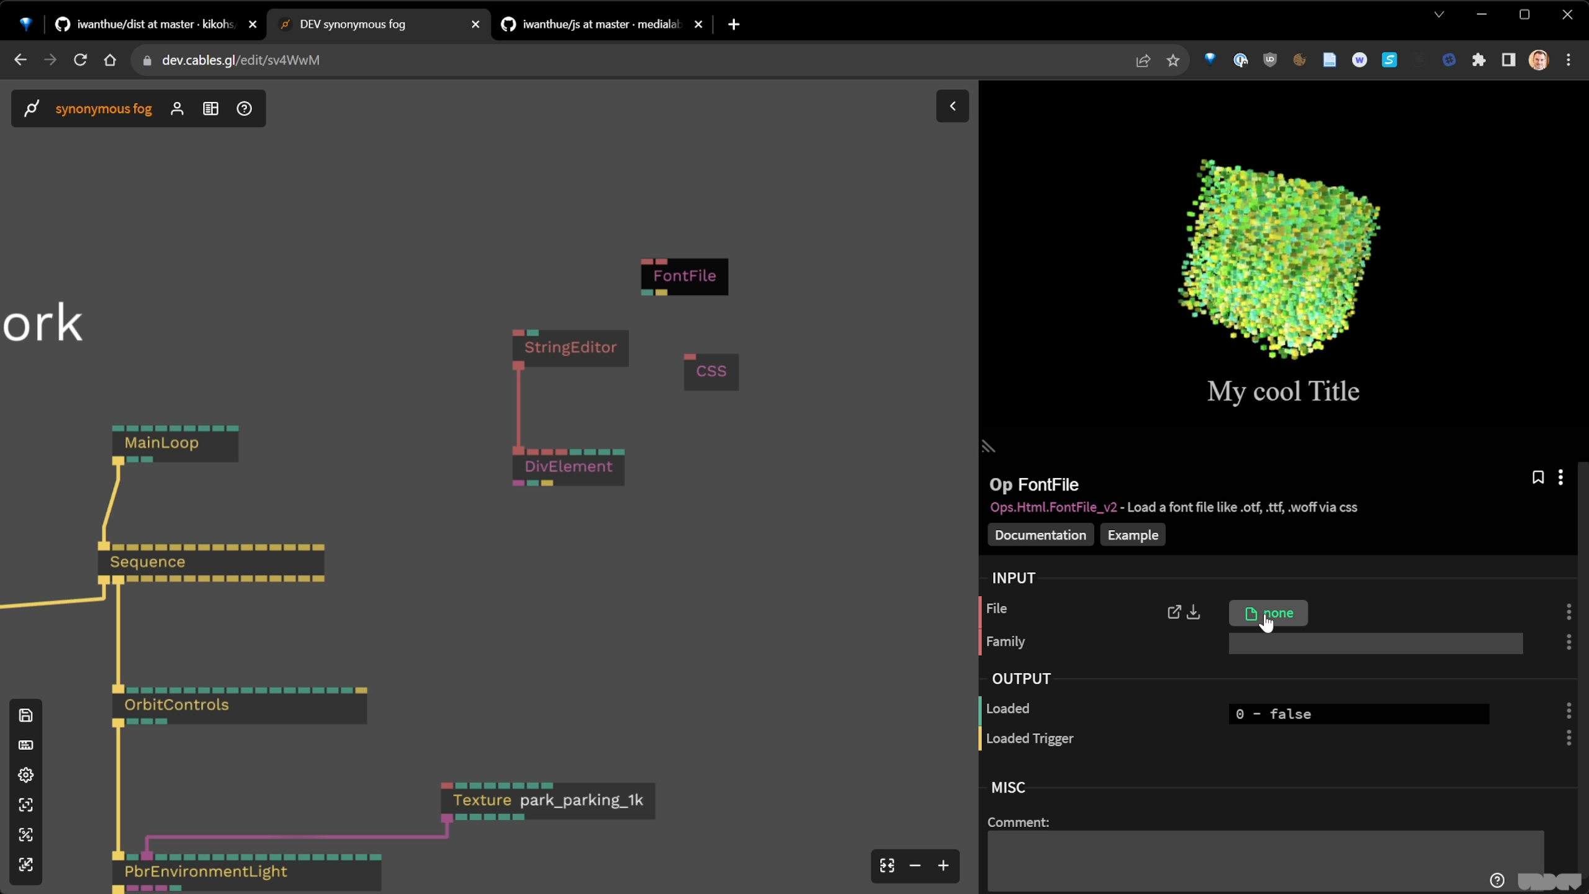
# - Open the FontFile example patch, examine its op's font file and family settings, and close the example
pyautogui.click(1133, 534)
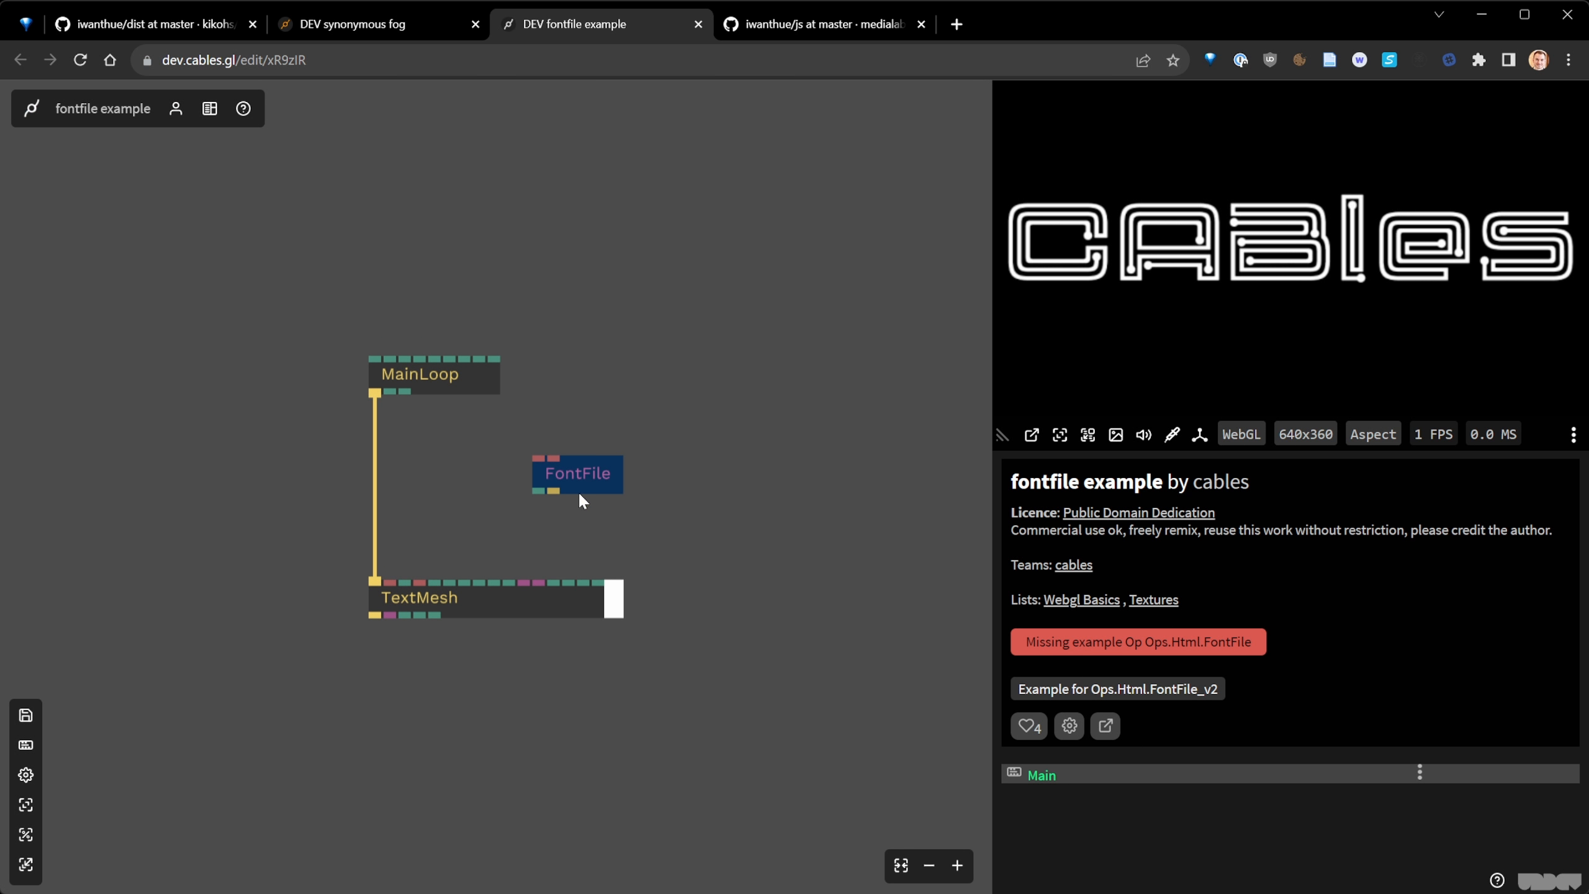
pyautogui.click(578, 492)
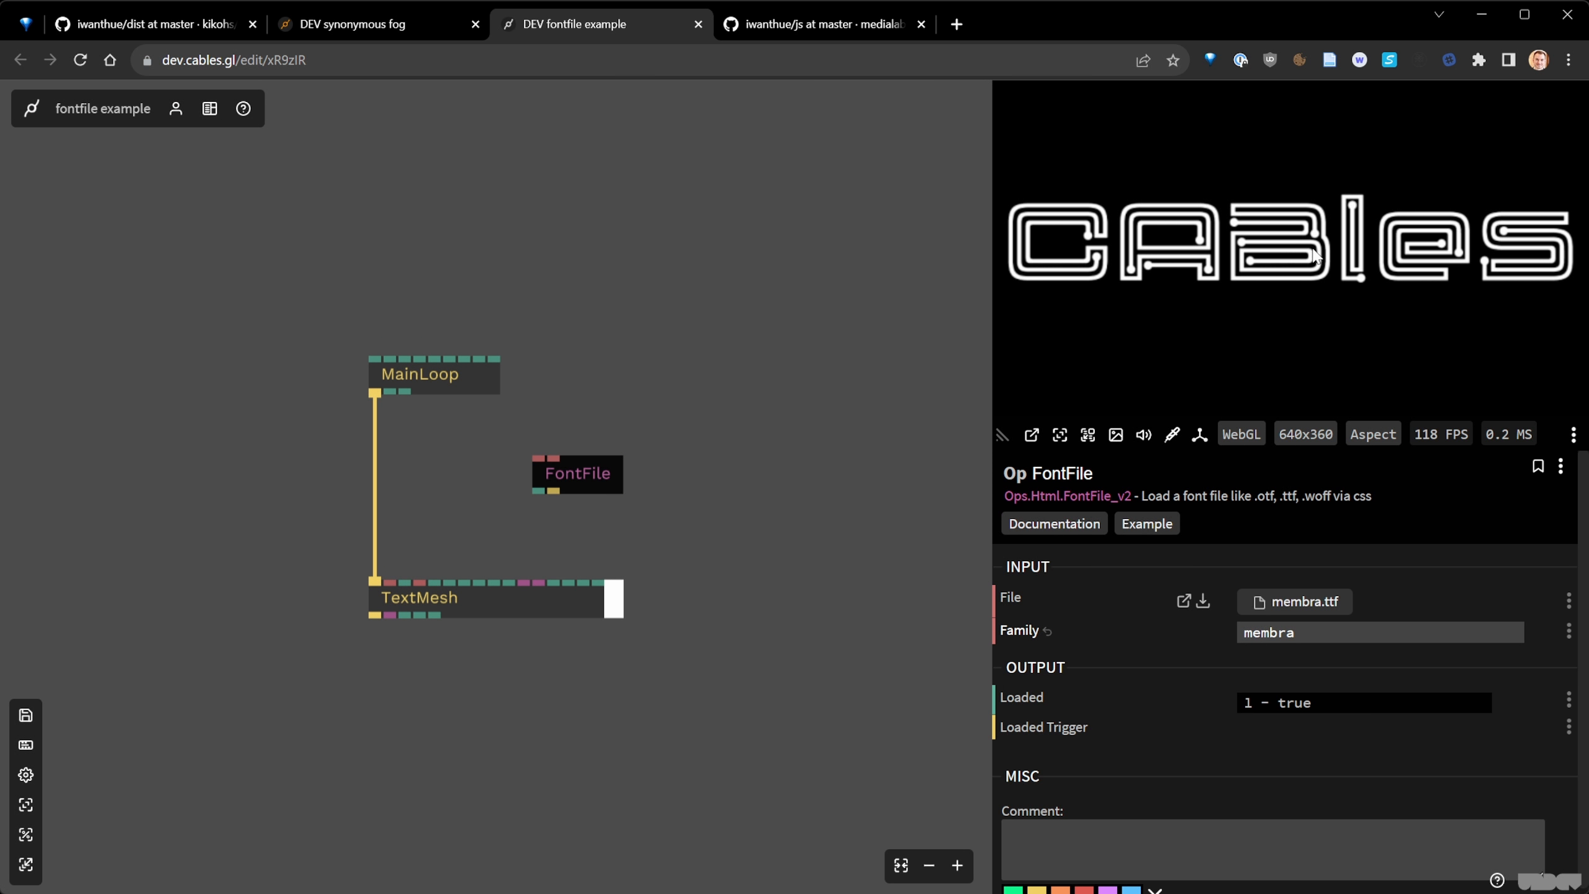
pyautogui.click(1307, 604)
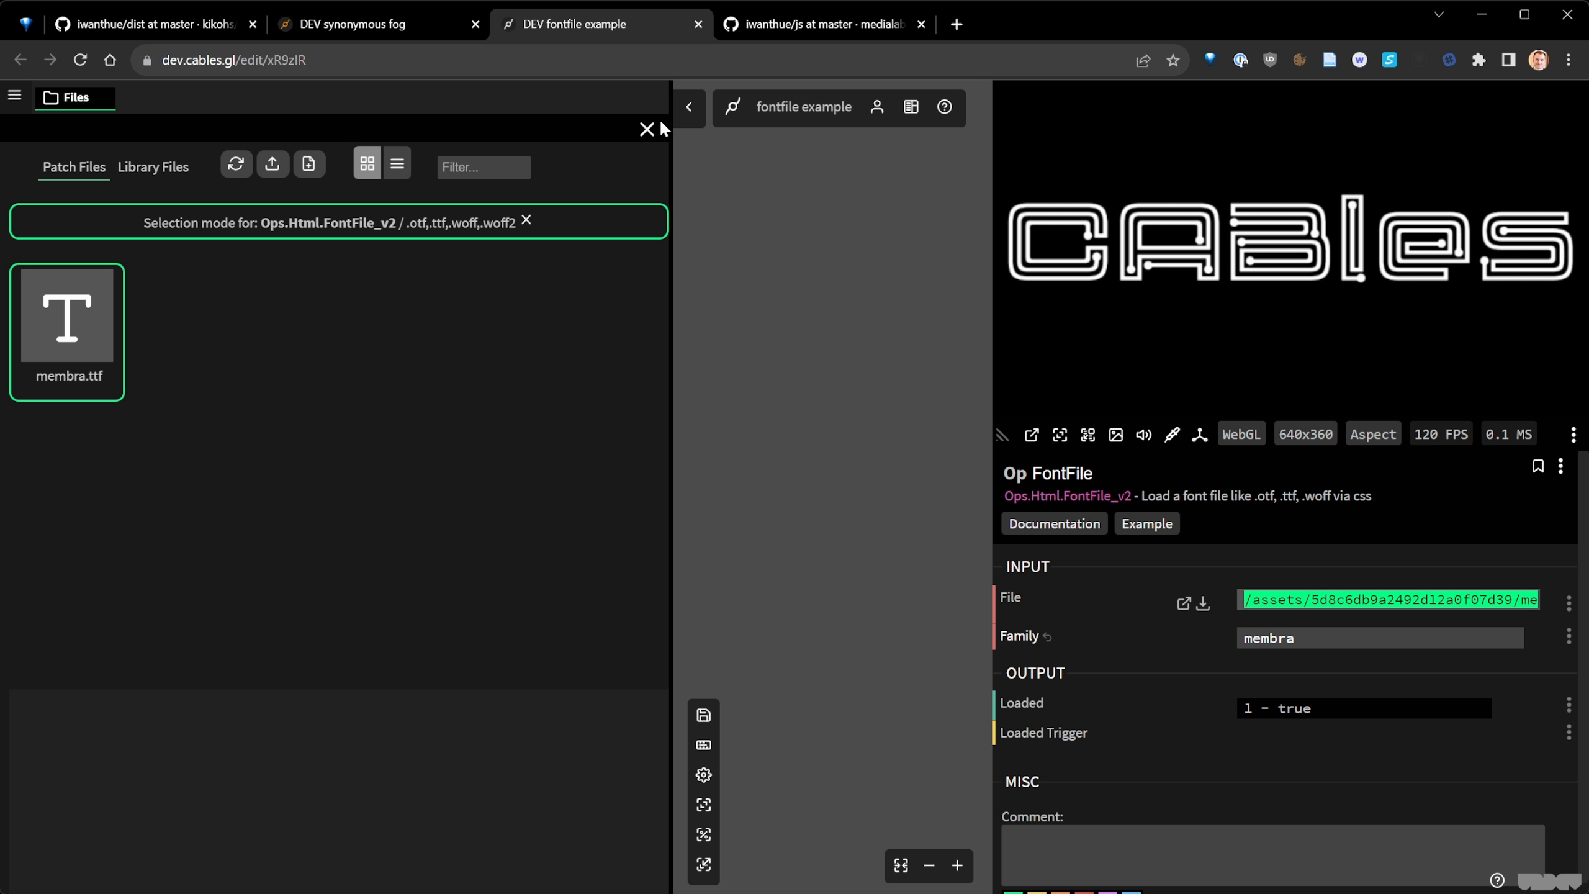
pyautogui.click(647, 129)
pyautogui.click(699, 24)
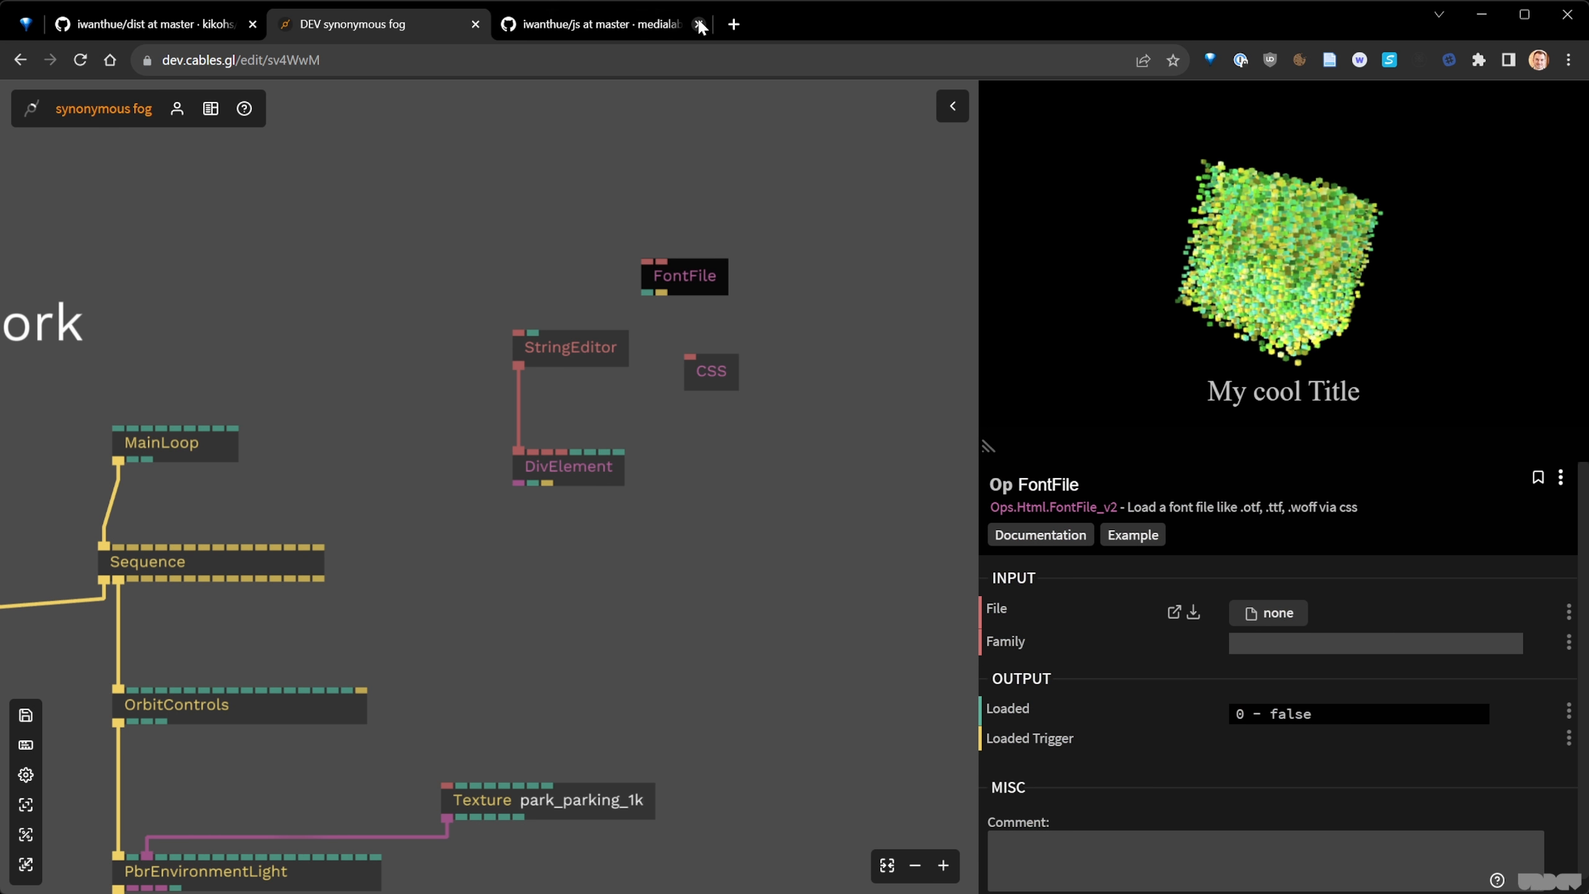
pyautogui.click(1284, 616)
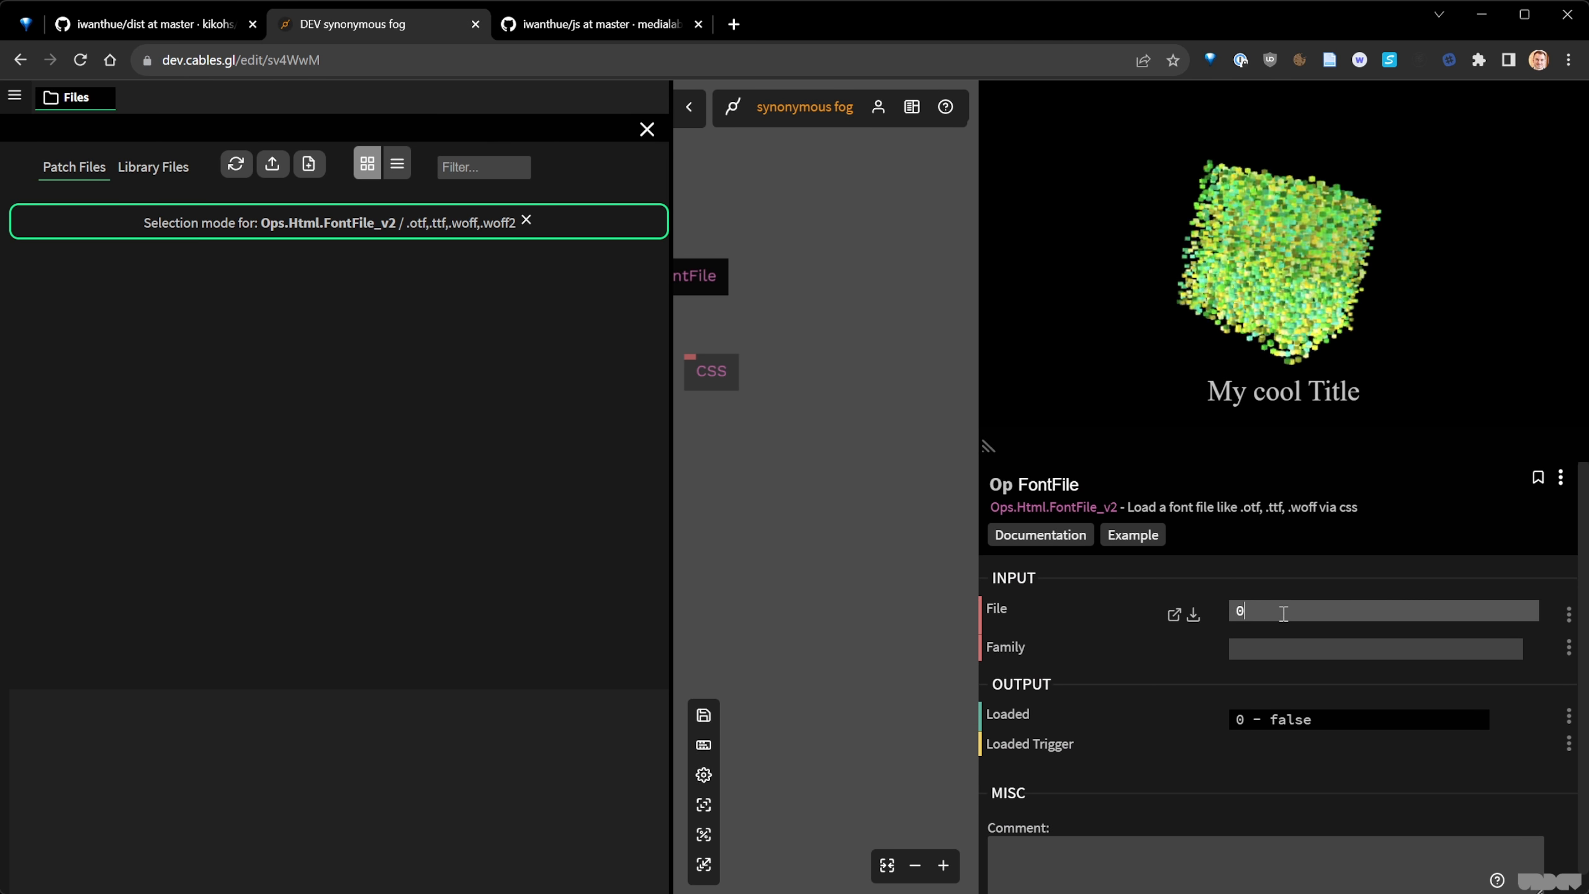
pyautogui.click(945, 578)
pyautogui.click(645, 131)
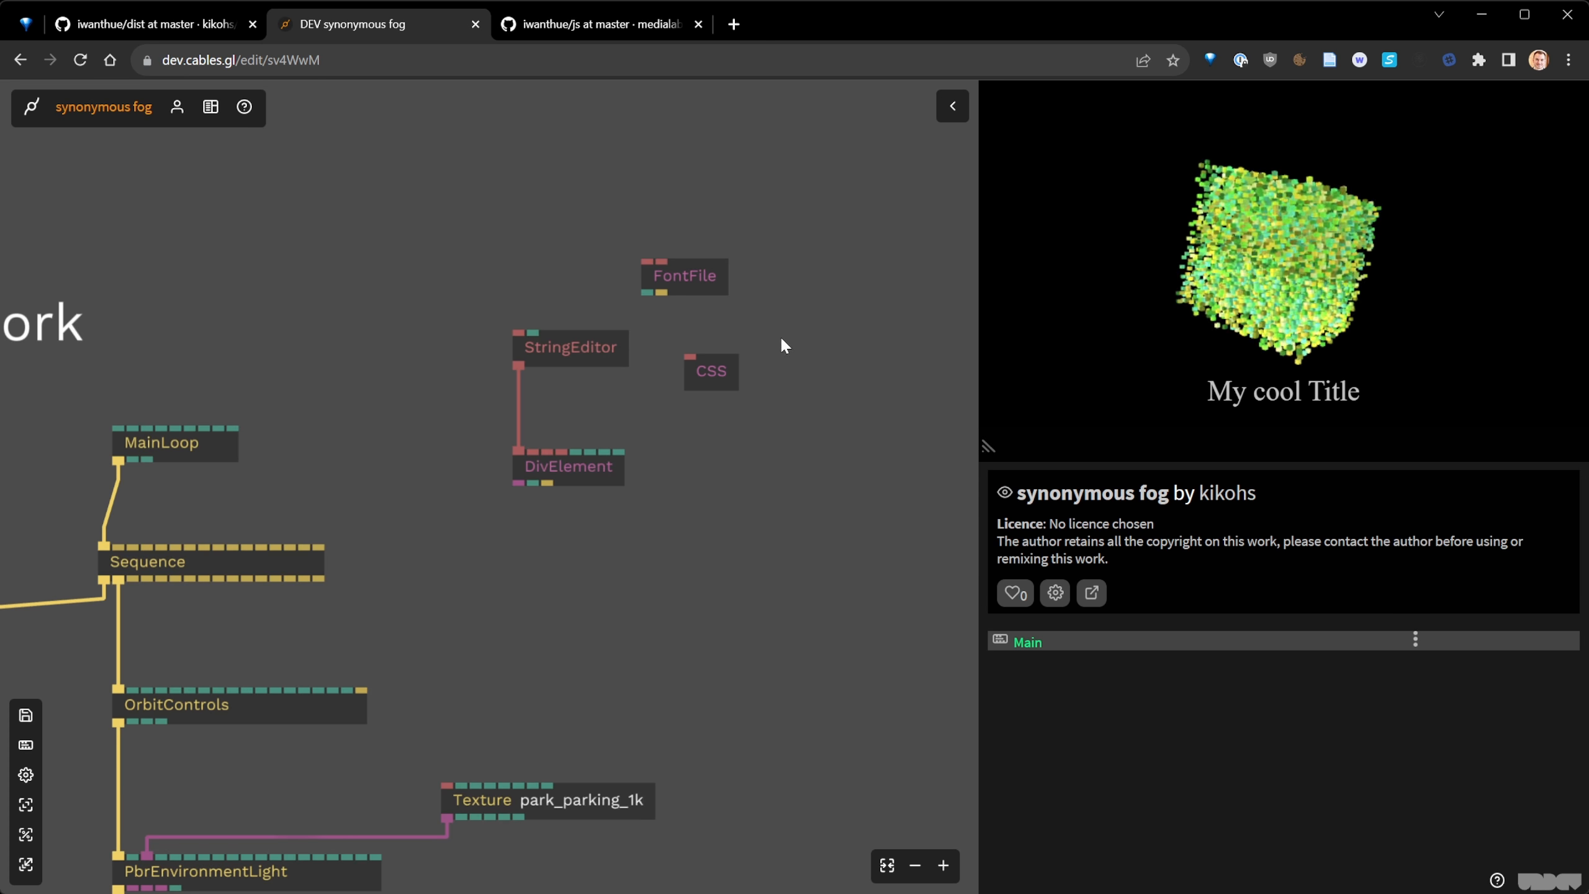
# - Save and reload the patch, and set the FontFile op's File to membra.ttf and its Family to membra
pyautogui.hotkey('ctrl', 's')
pyautogui.hotkey('ctrl', 'r')
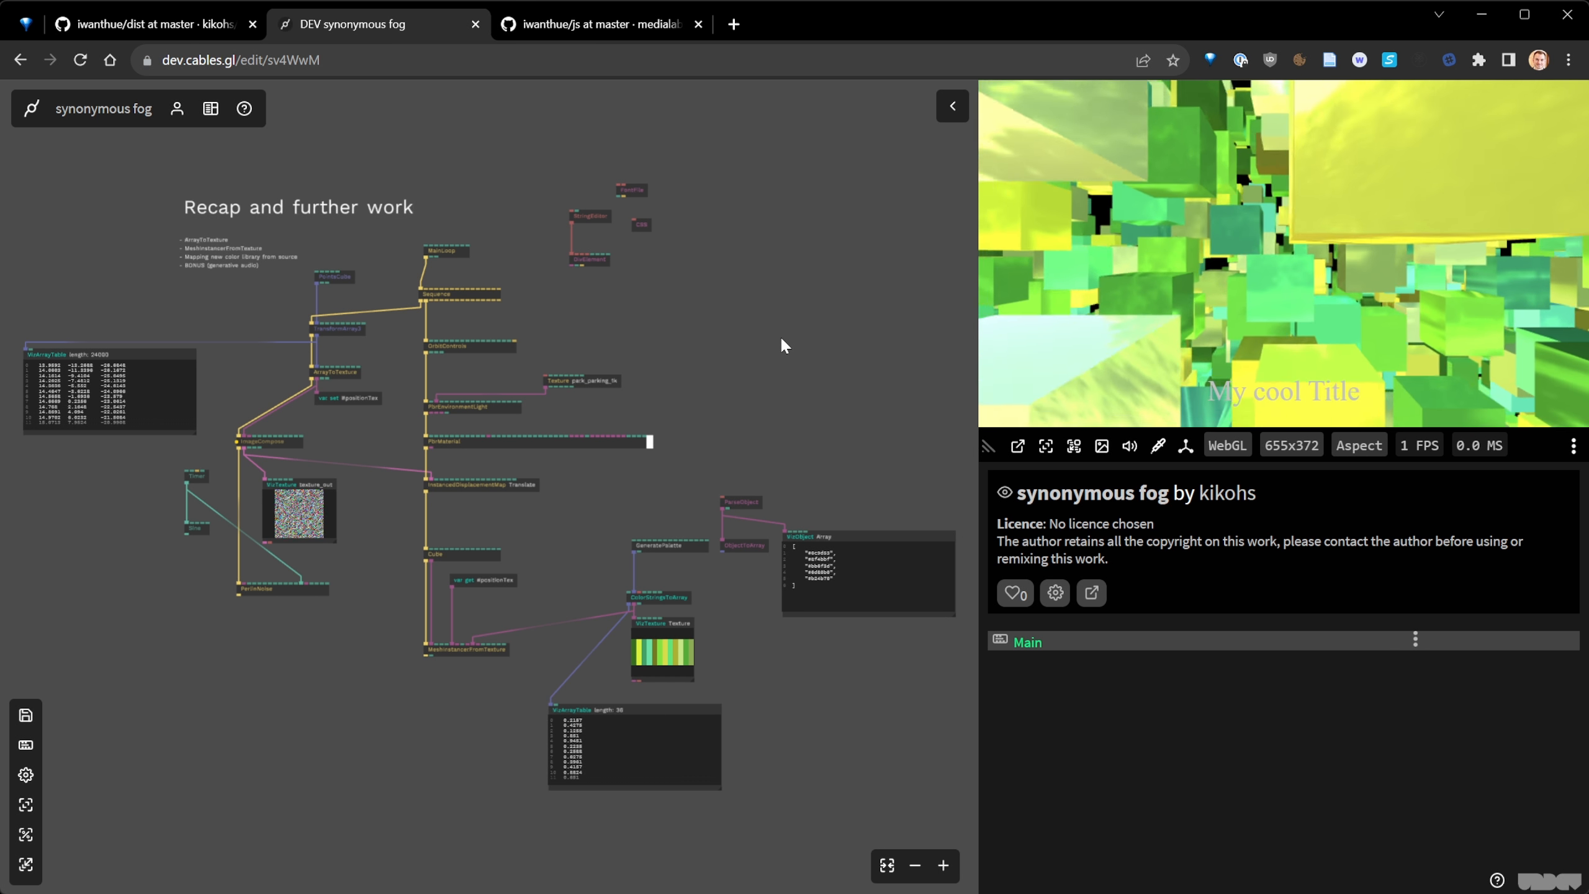
pyautogui.scroll(5, 594, 213)
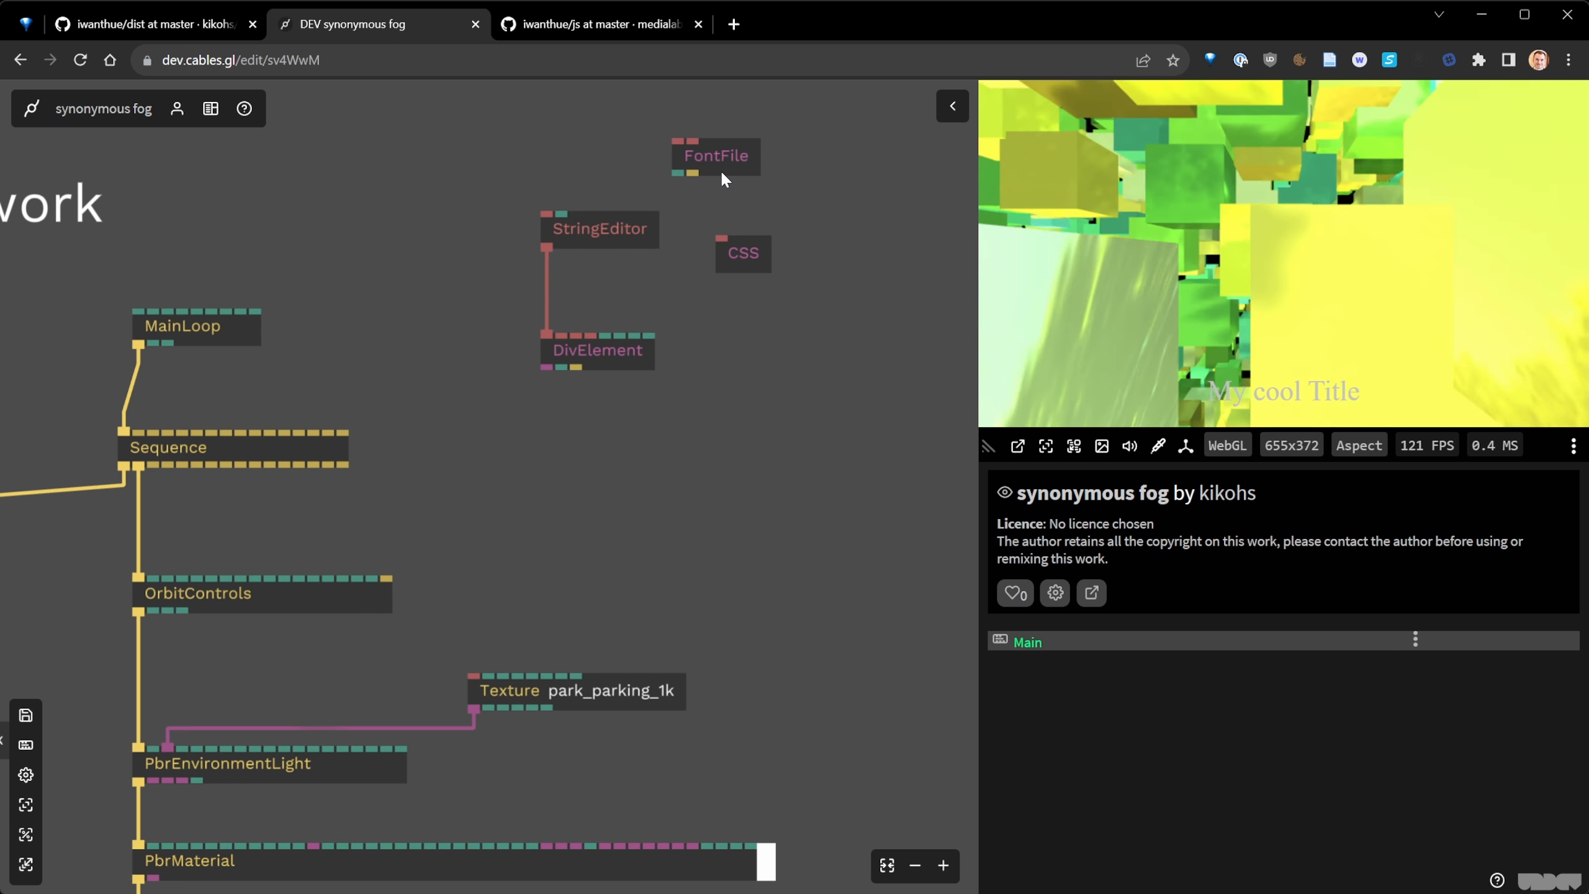
pyautogui.click(721, 170)
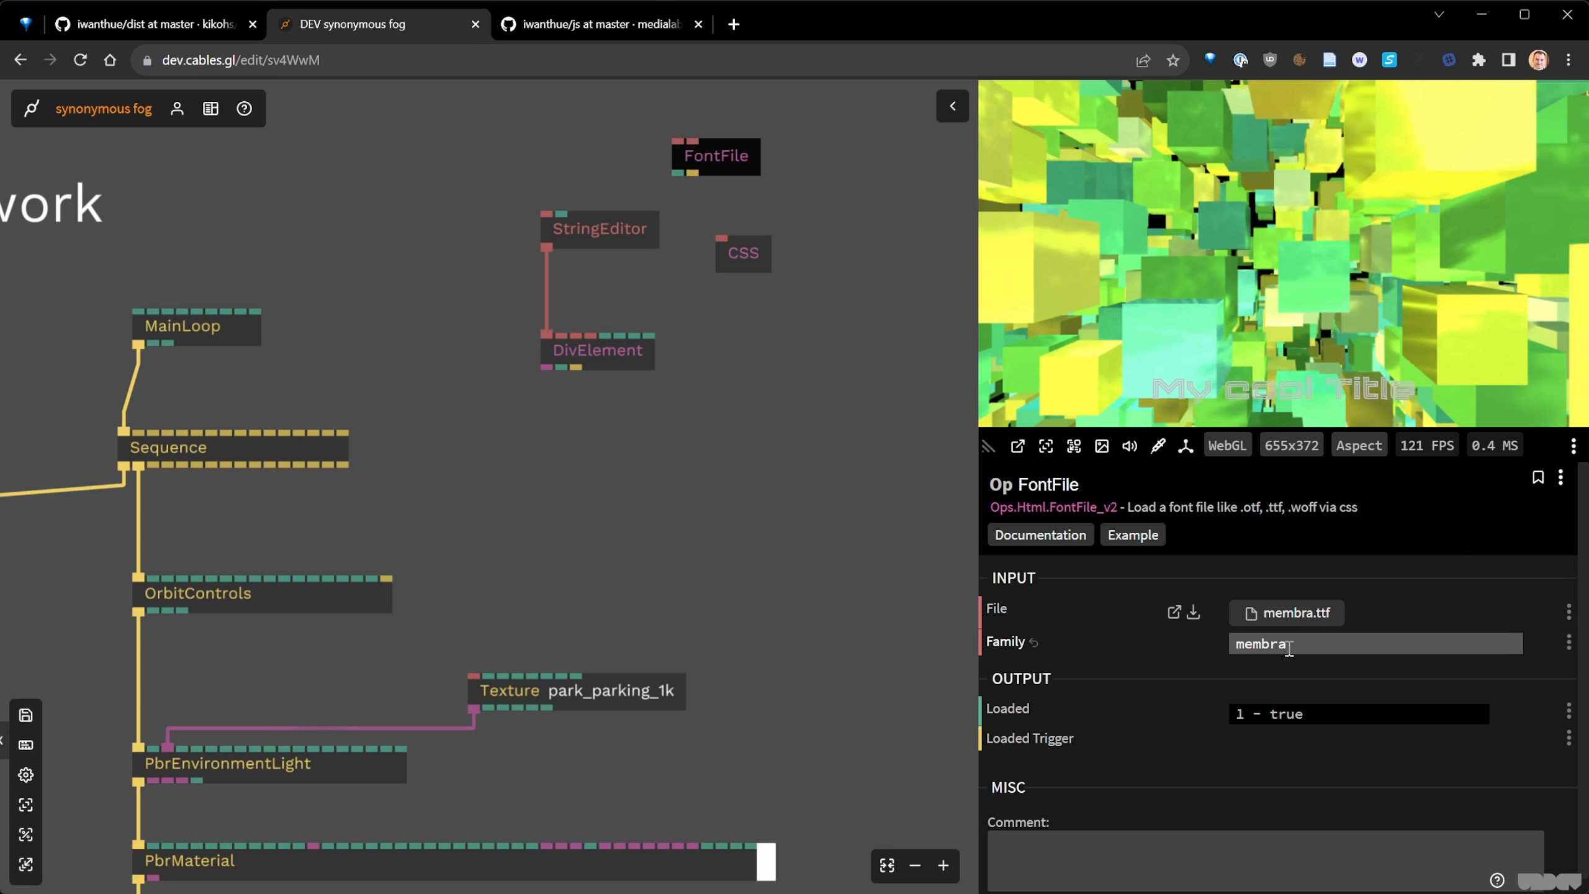
# - Change the StringEditor op's text to "Spinning Cubes", save it, close the editor and enlarge the render preview
pyautogui.moveTo(796, 349); pyautogui.dragTo(655, 487)
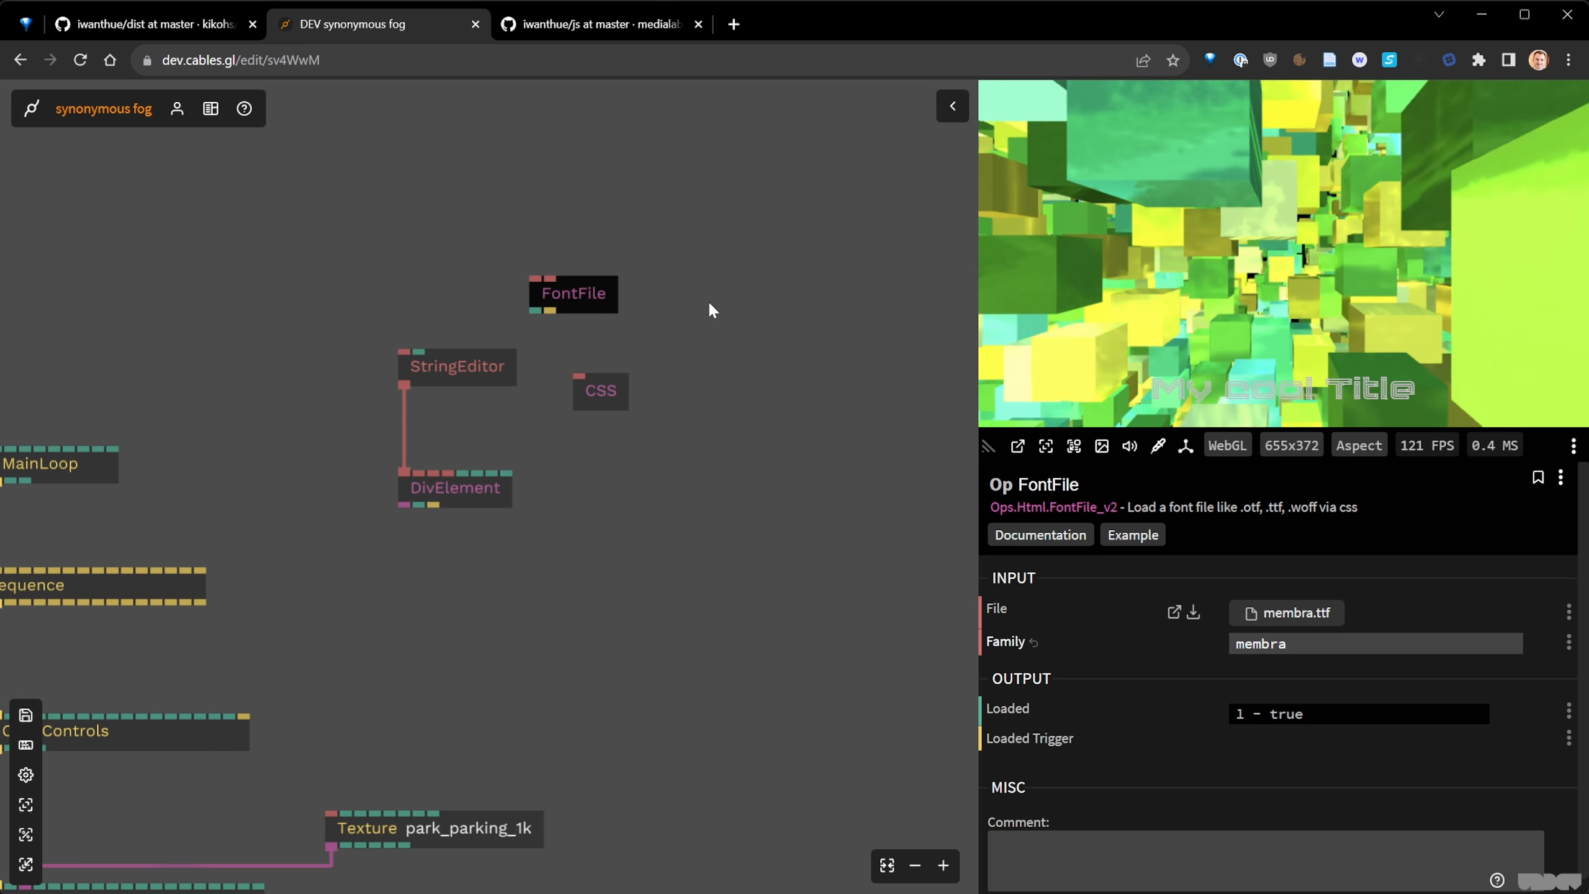
pyautogui.click(459, 384)
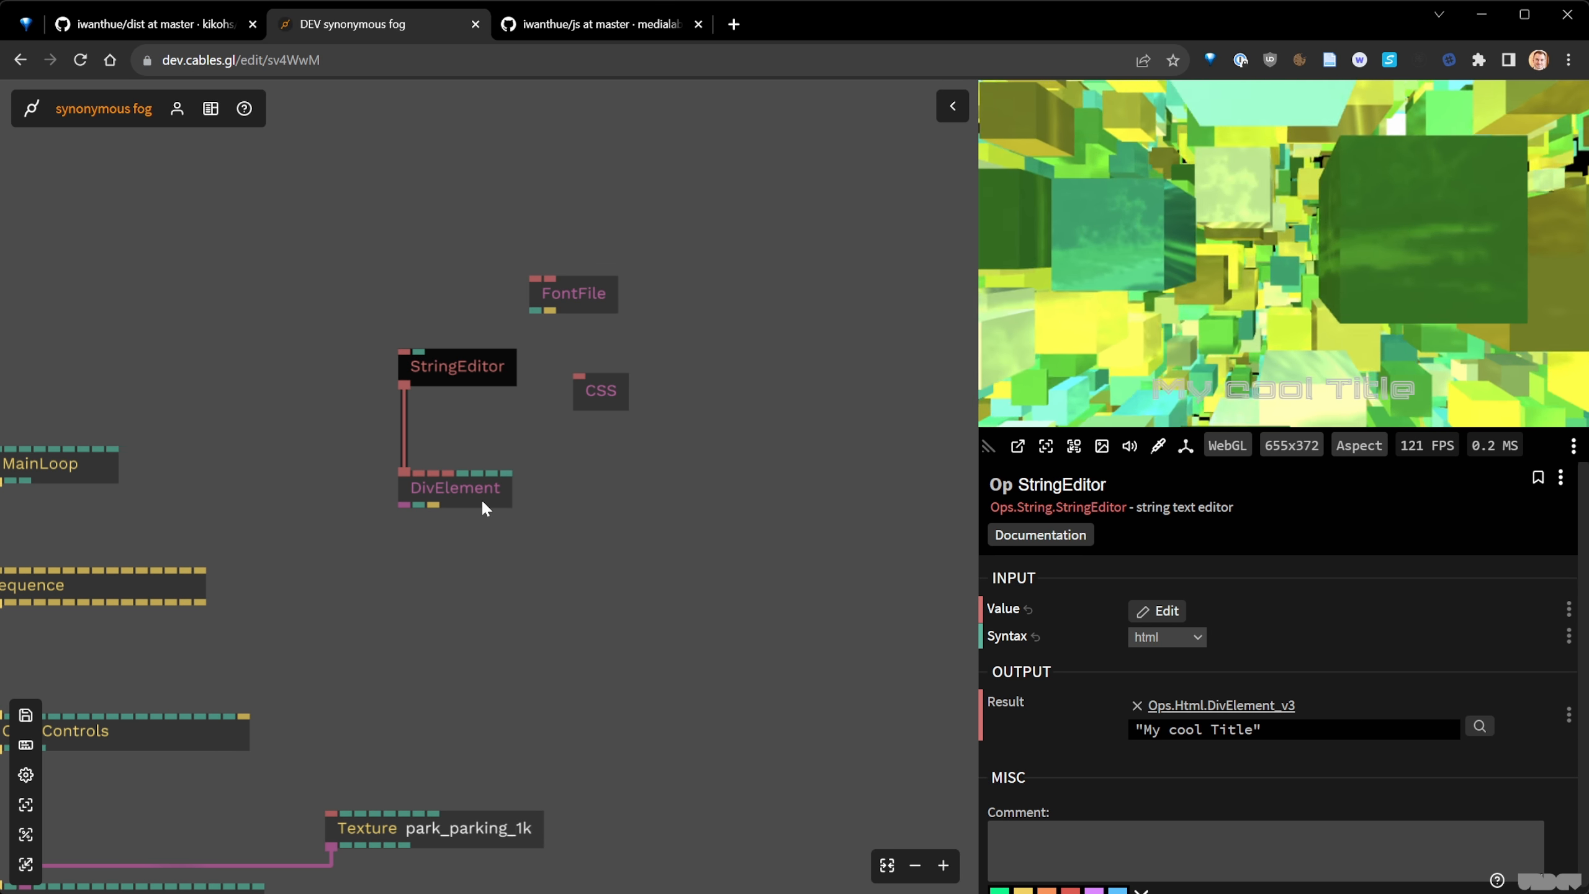
pyautogui.click(1149, 615)
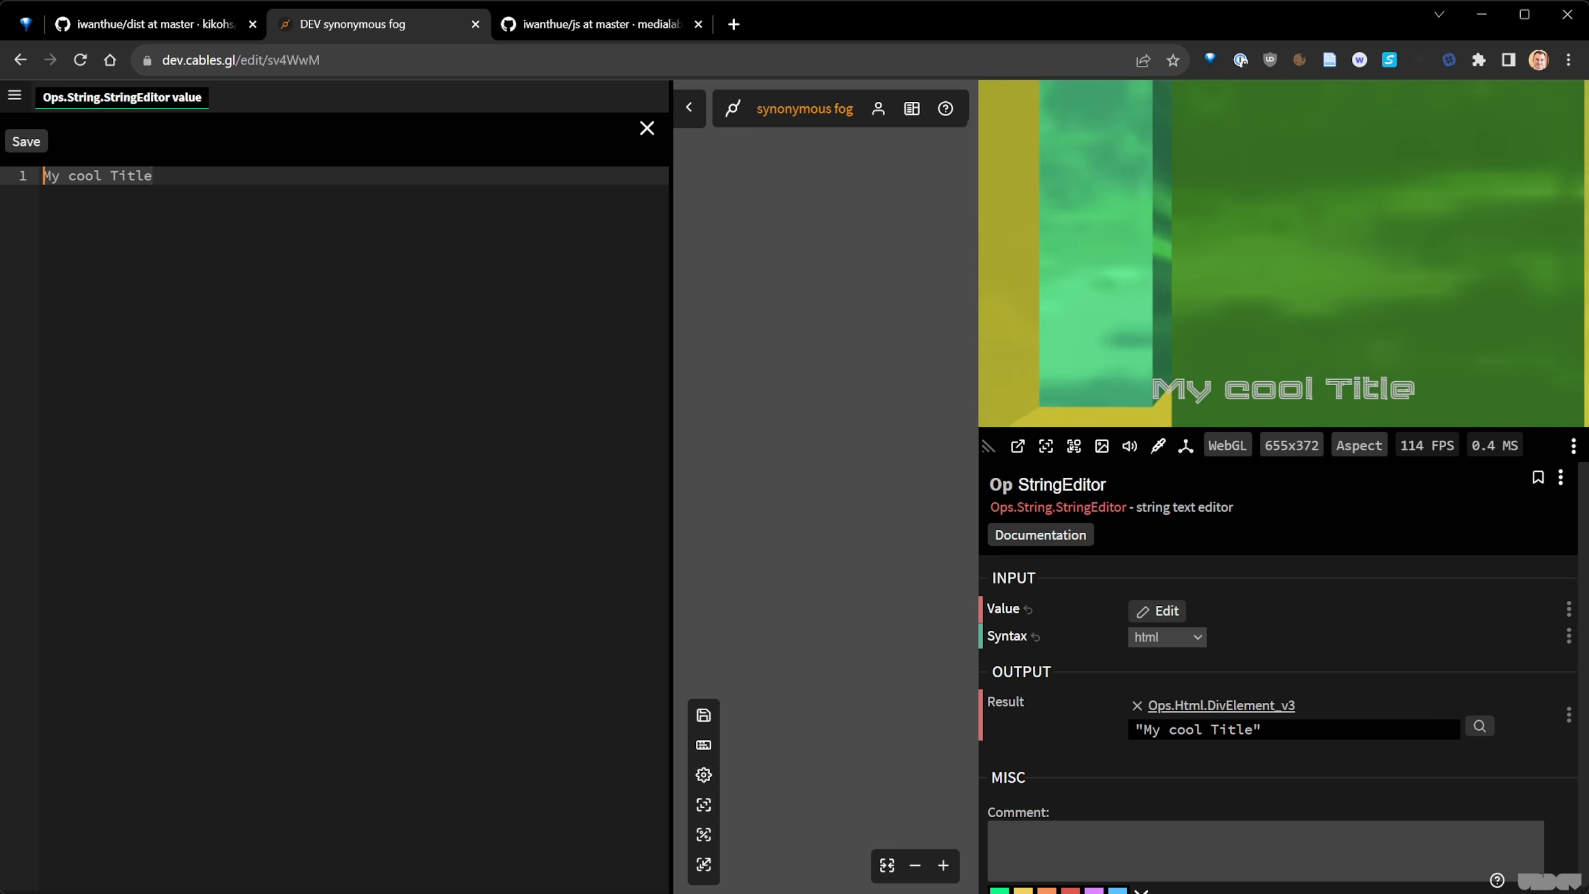
pyautogui.write('Sp')
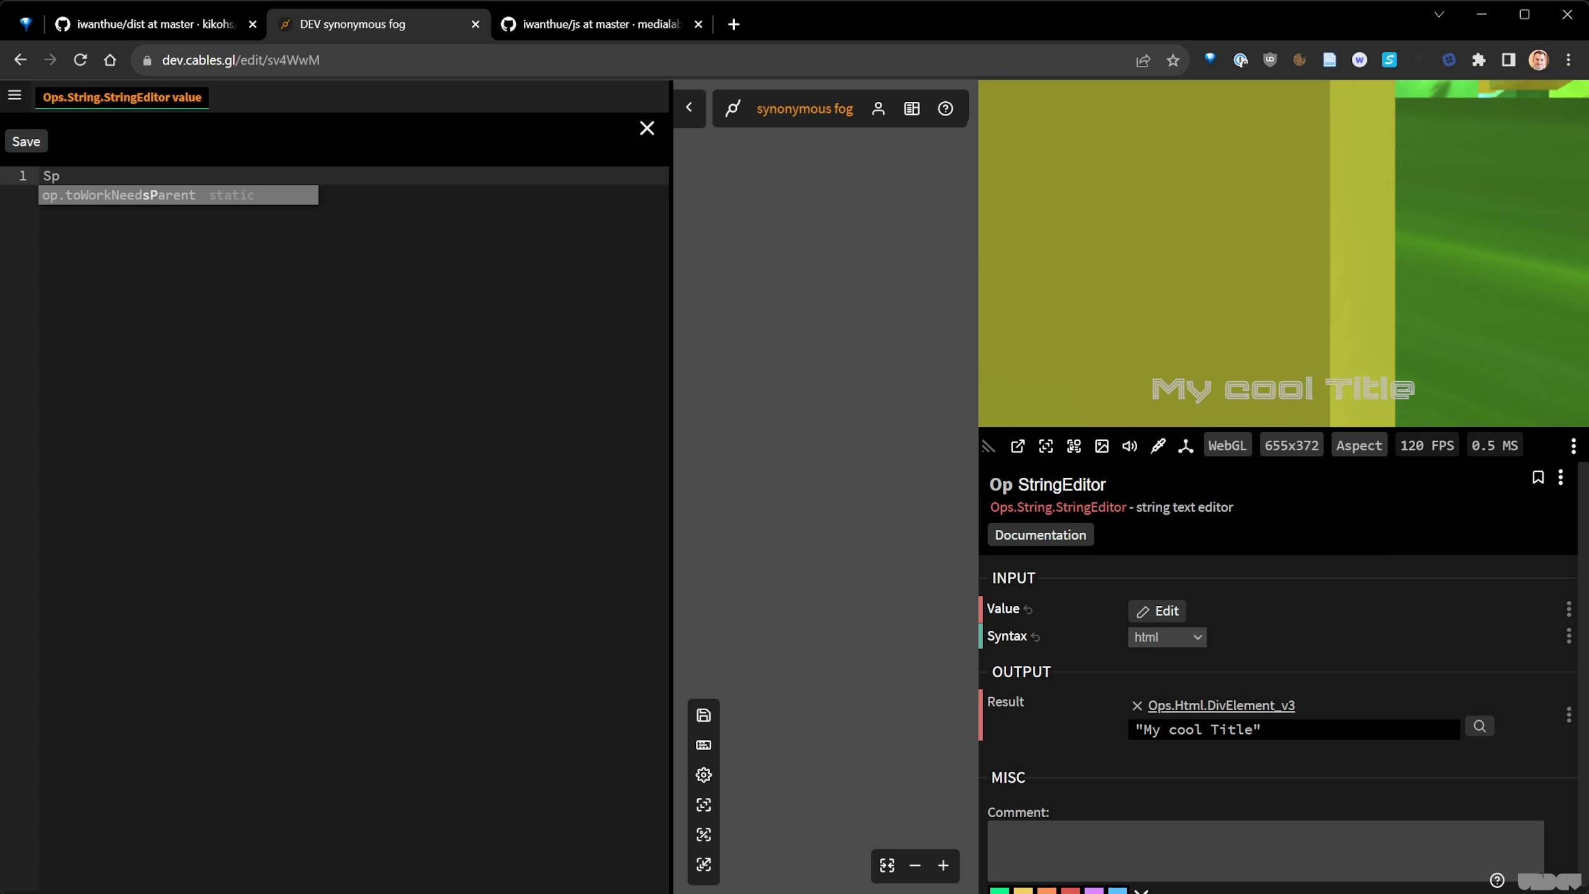
pyautogui.write('inning Cubes')
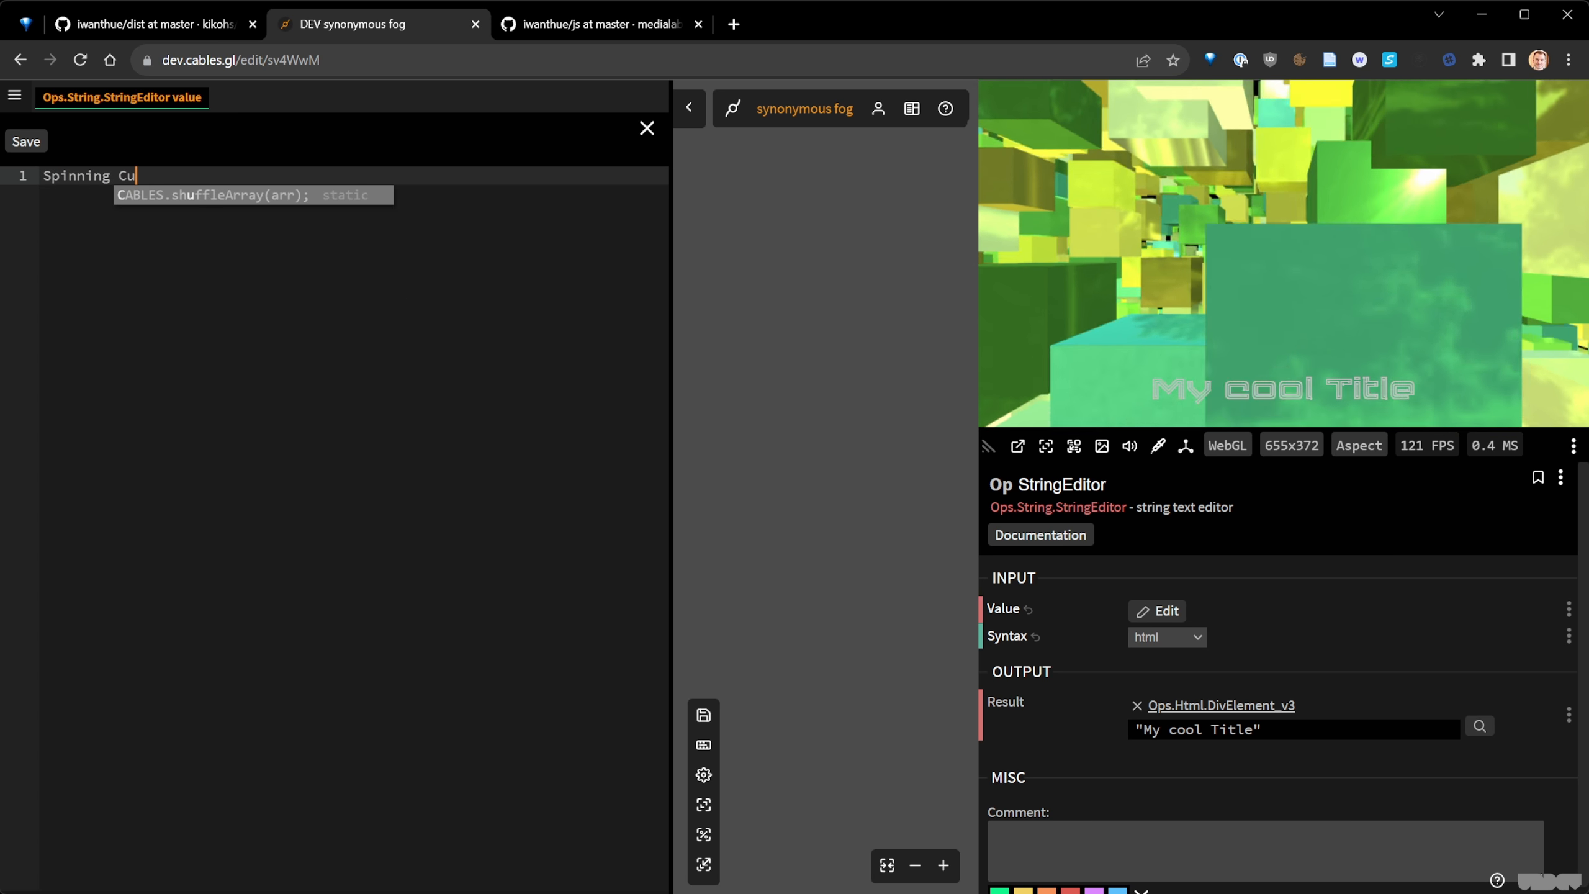
pyautogui.click(26, 142)
pyautogui.click(646, 128)
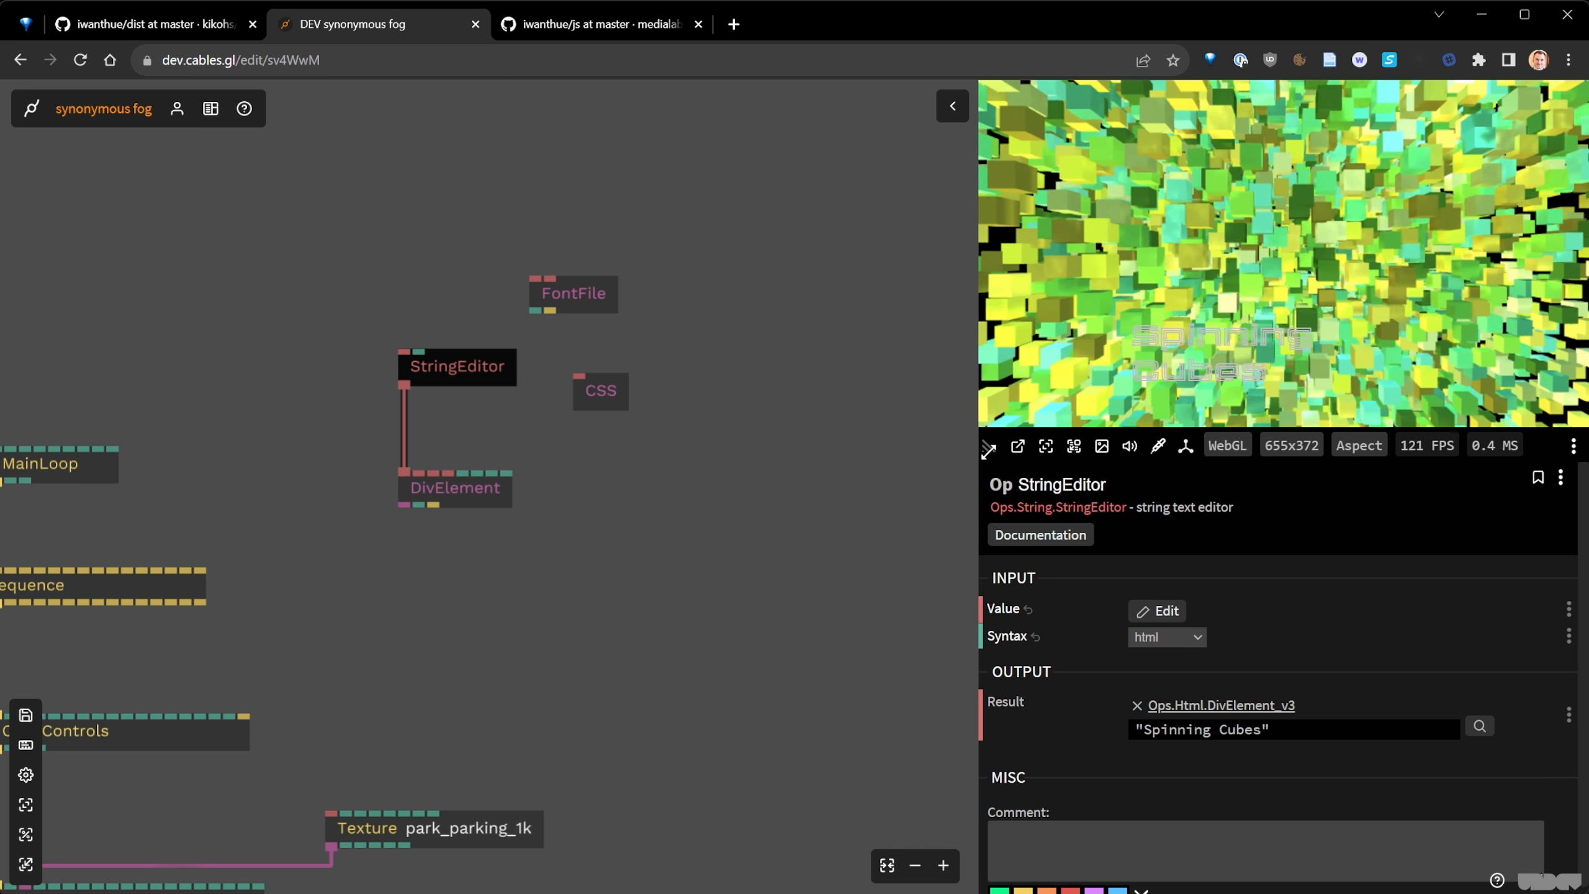
pyautogui.moveTo(978, 573); pyautogui.dragTo(916, 573)
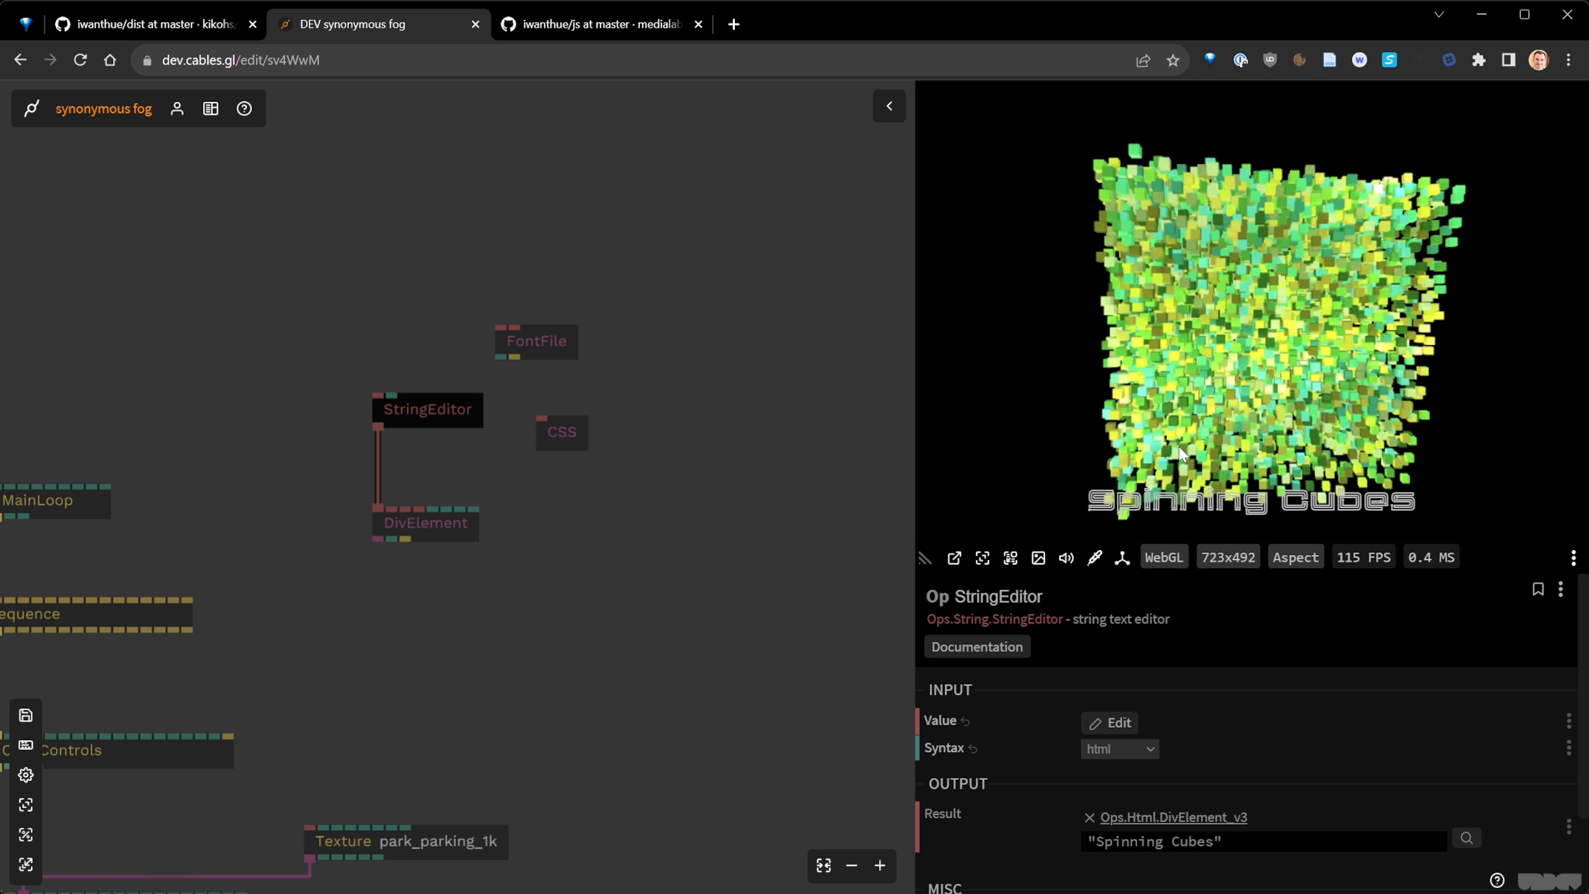
# - Insert a TransformView op into the render chain between OrbitControls and PbrEnvironmentLight
pyautogui.moveTo(500, 687); pyautogui.dragTo(830, 496)
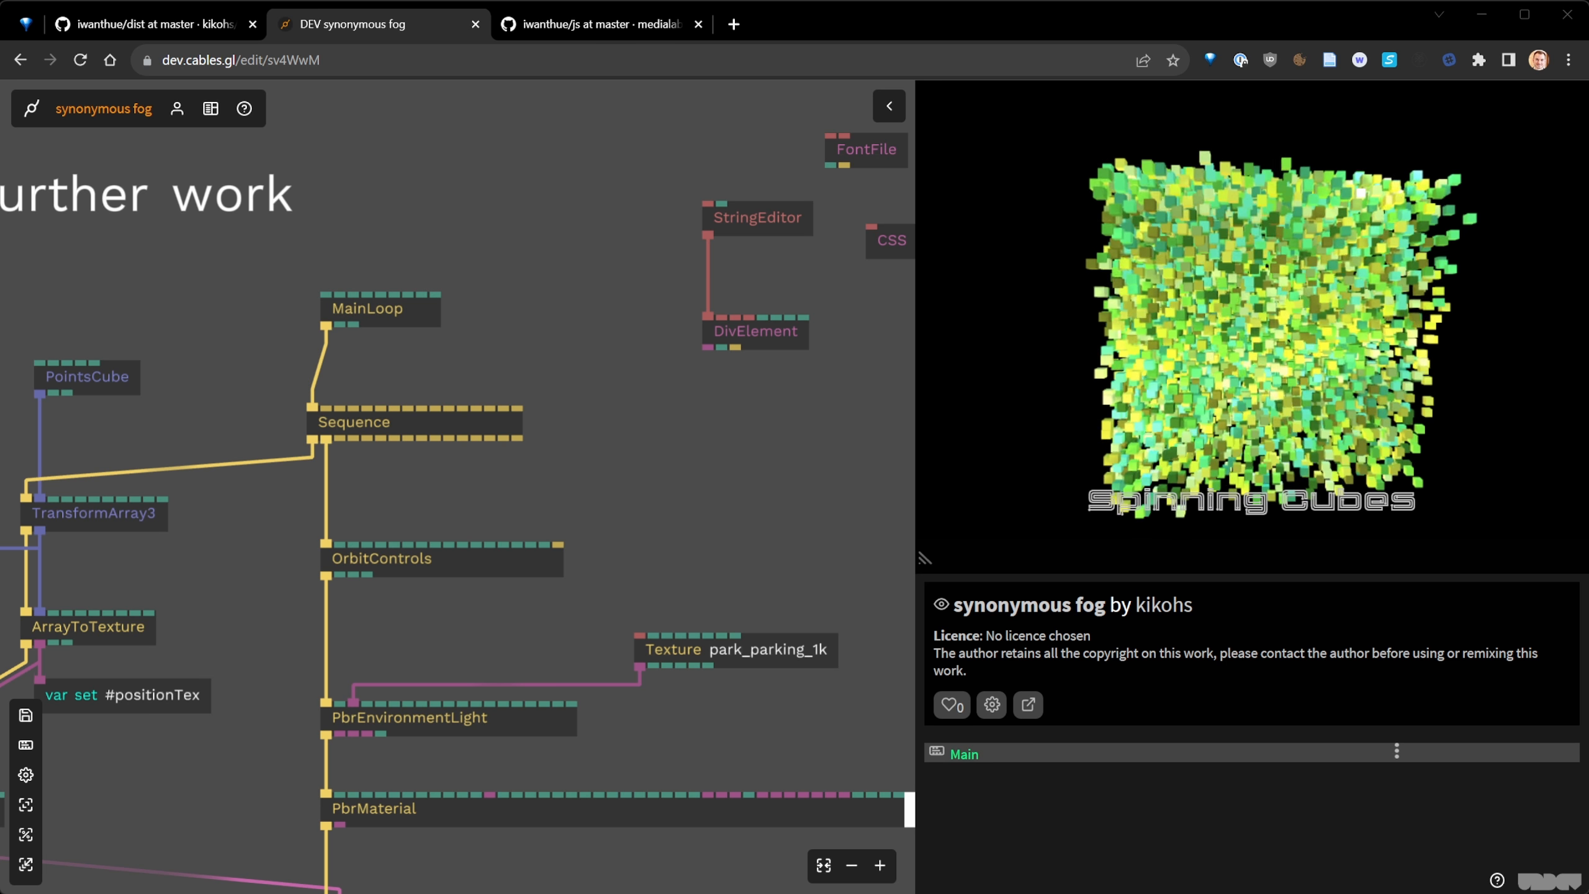
pyautogui.moveTo(457, 612); pyautogui.dragTo(692, 432)
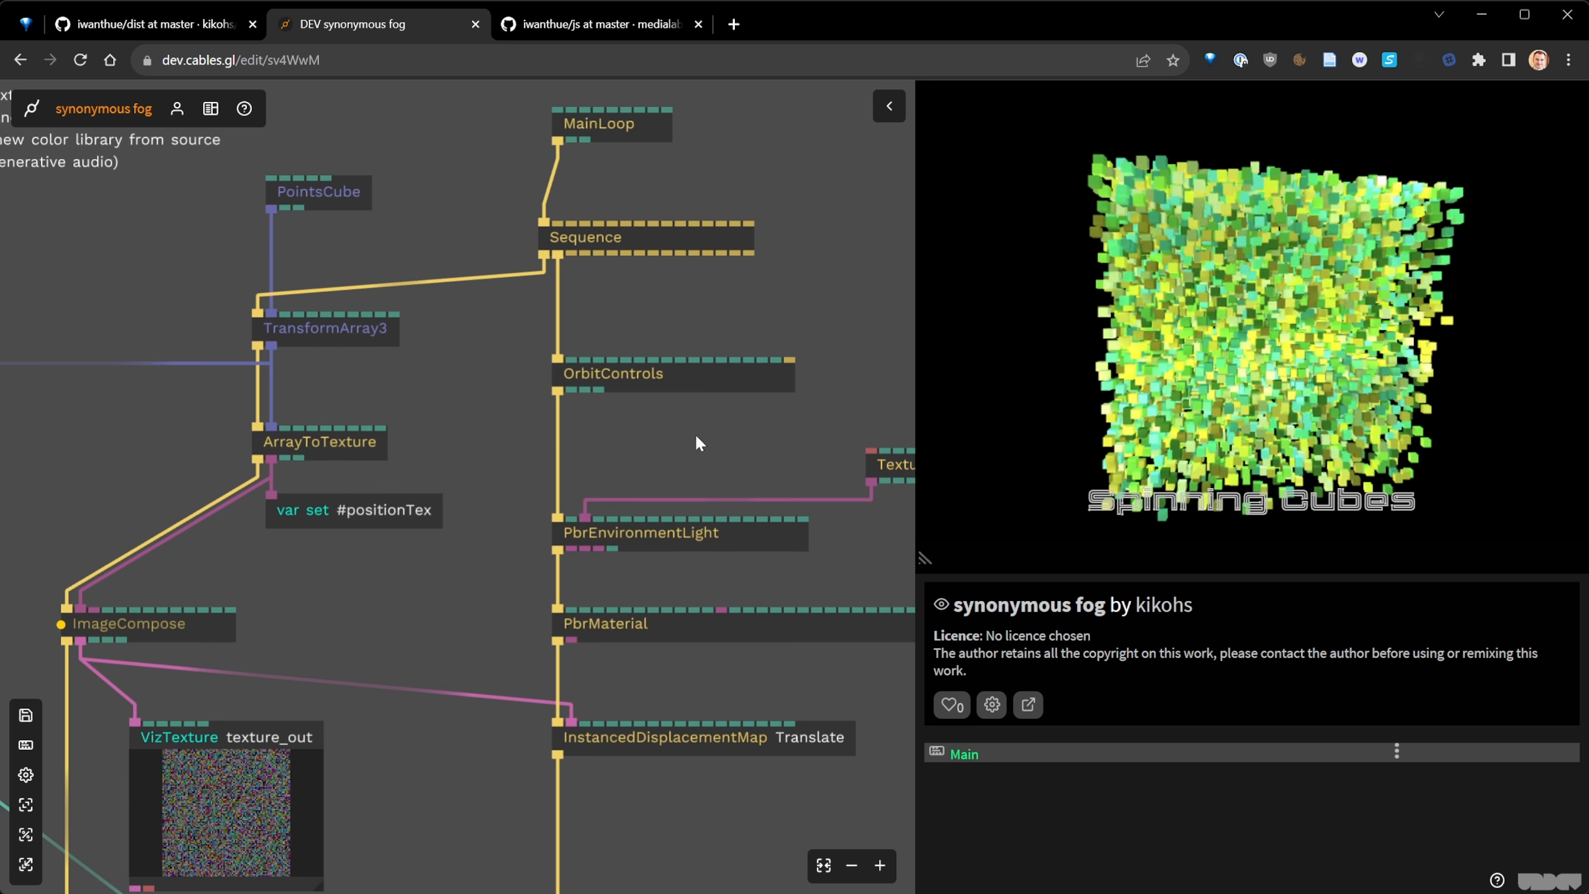
pyautogui.click(556, 442)
pyautogui.write('transfo')
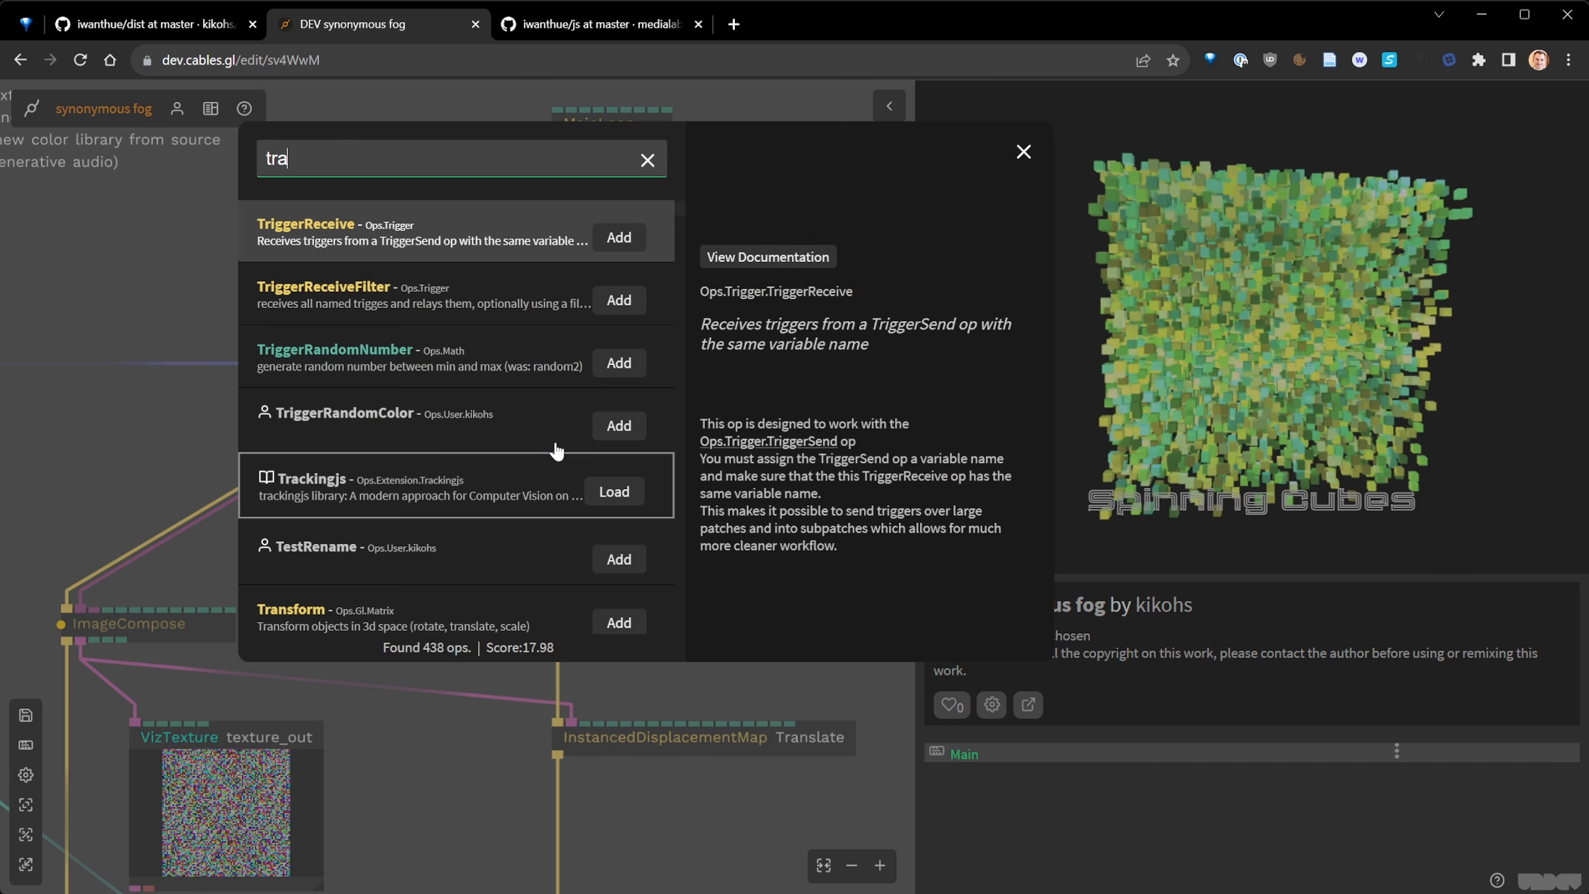
pyautogui.press('Down')
pyautogui.press('Down')
pyautogui.press('Down')
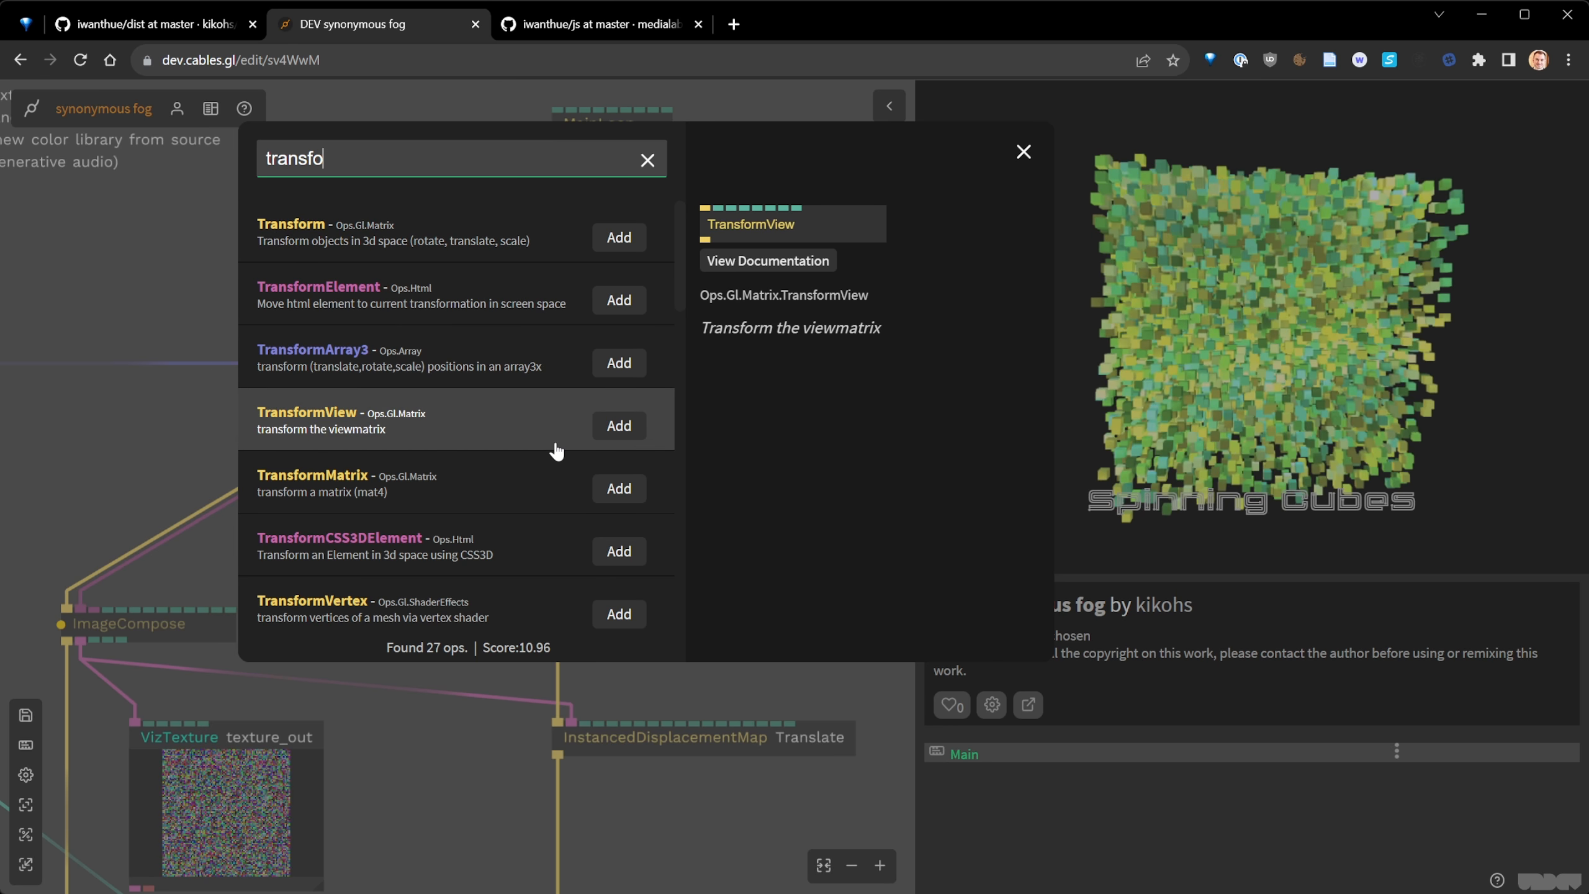
pyautogui.press('Return')
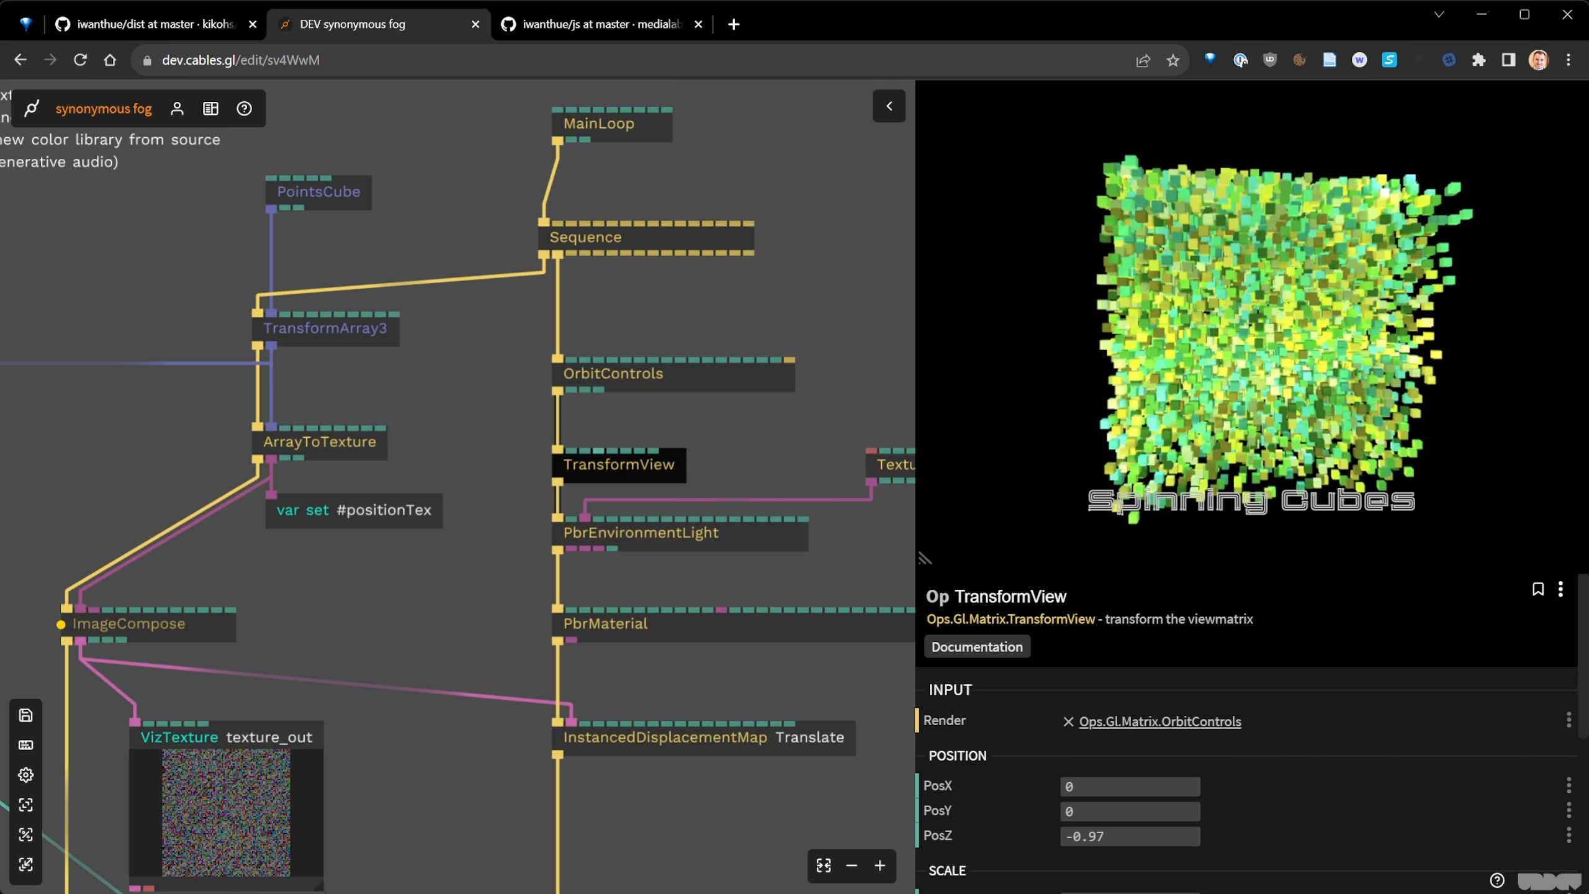
# - Check the OrbitControls settings, set the TransformView op's PosZ to -30, and save the patch
pyautogui.click(750, 393)
pyautogui.scroll(-3, 1162, 873)
pyautogui.scroll(-3, 1166, 859)
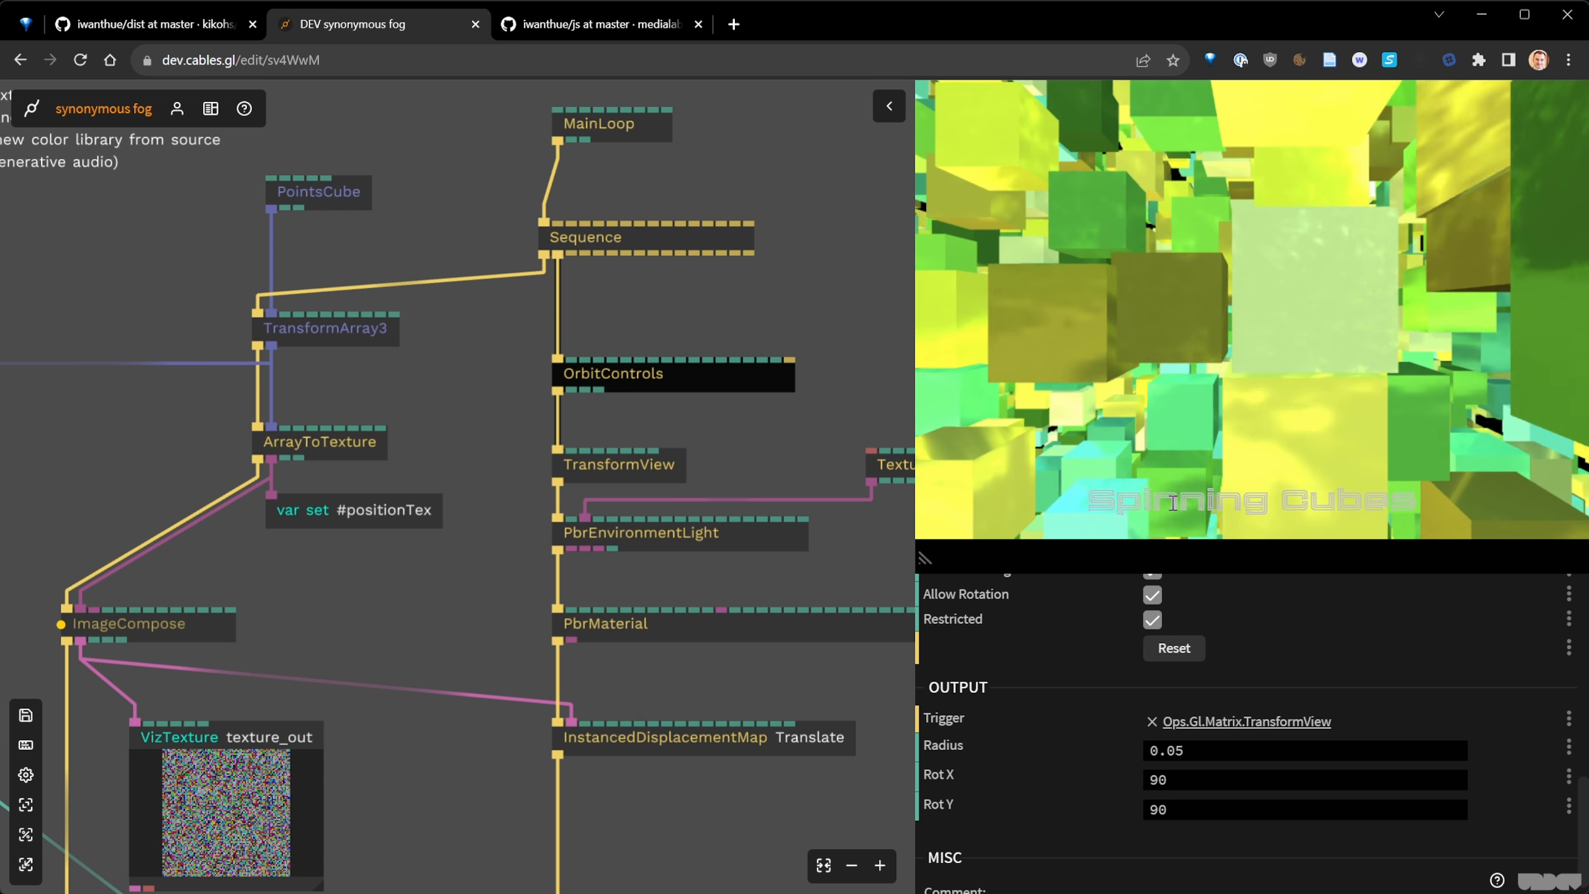
pyautogui.click(611, 471)
pyautogui.scroll(4, 1103, 623)
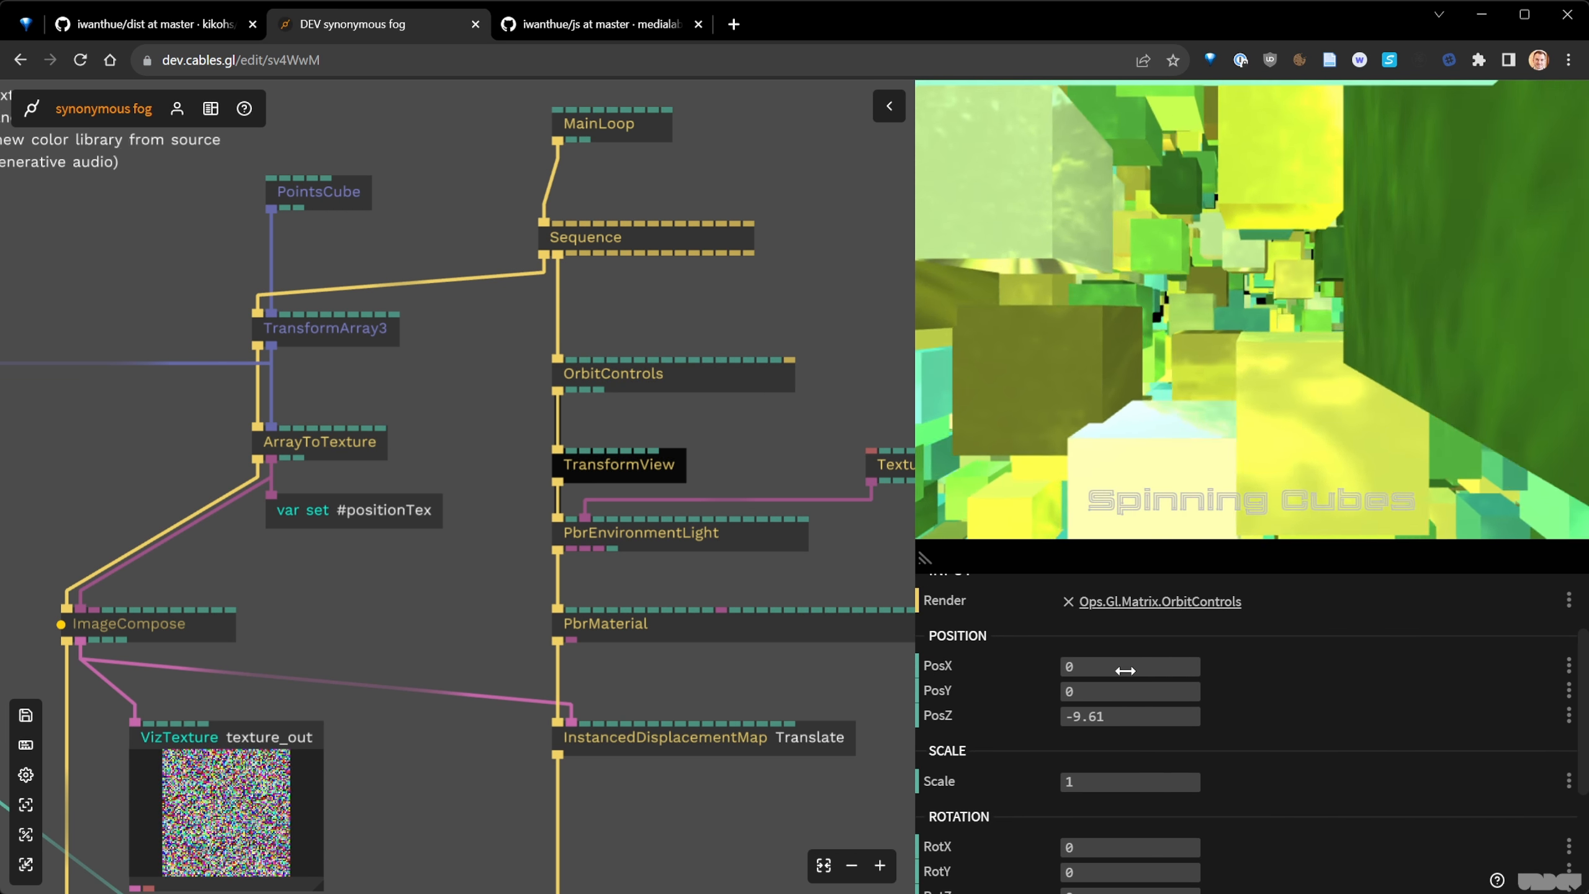
pyautogui.click(1137, 715)
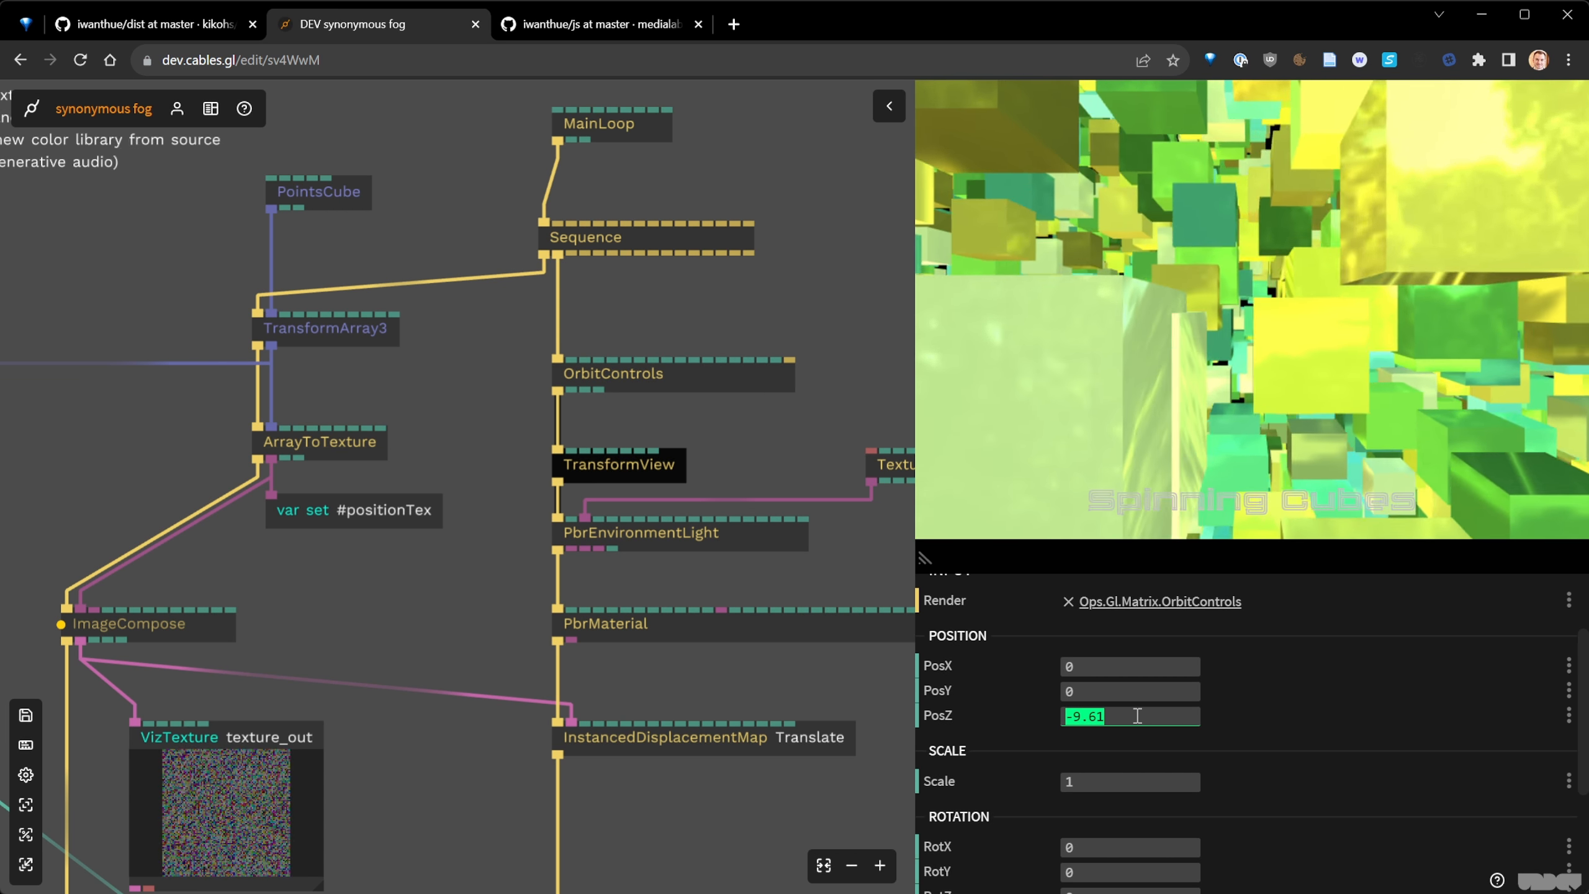
pyautogui.write('-30')
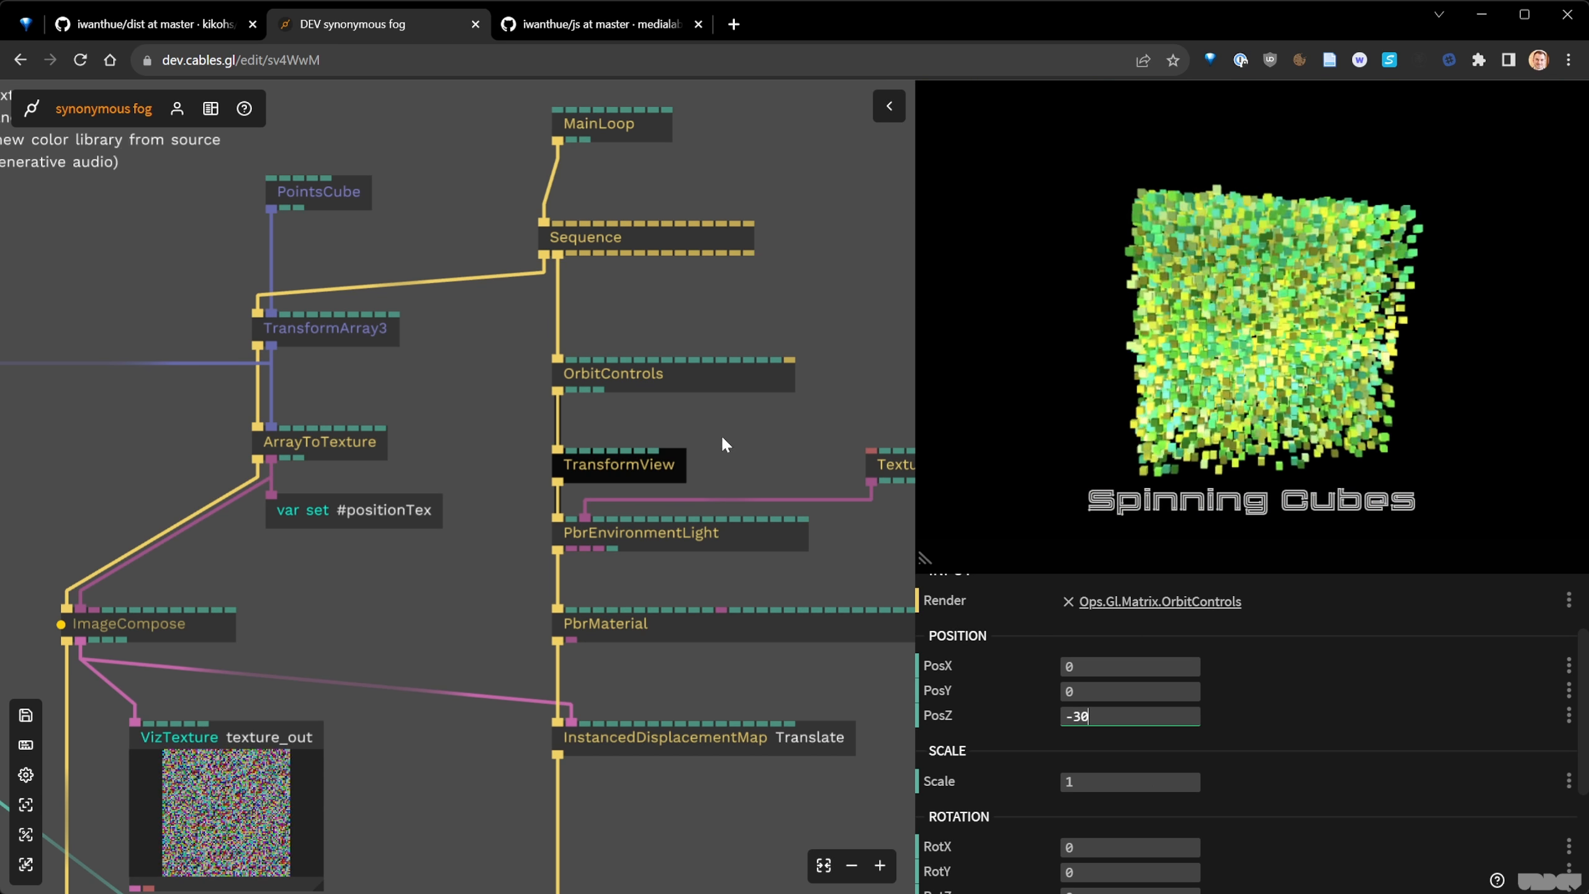
pyautogui.moveTo(773, 438); pyautogui.dragTo(646, 427)
pyautogui.click(773, 376)
pyautogui.hotkey('ctrl', 's')
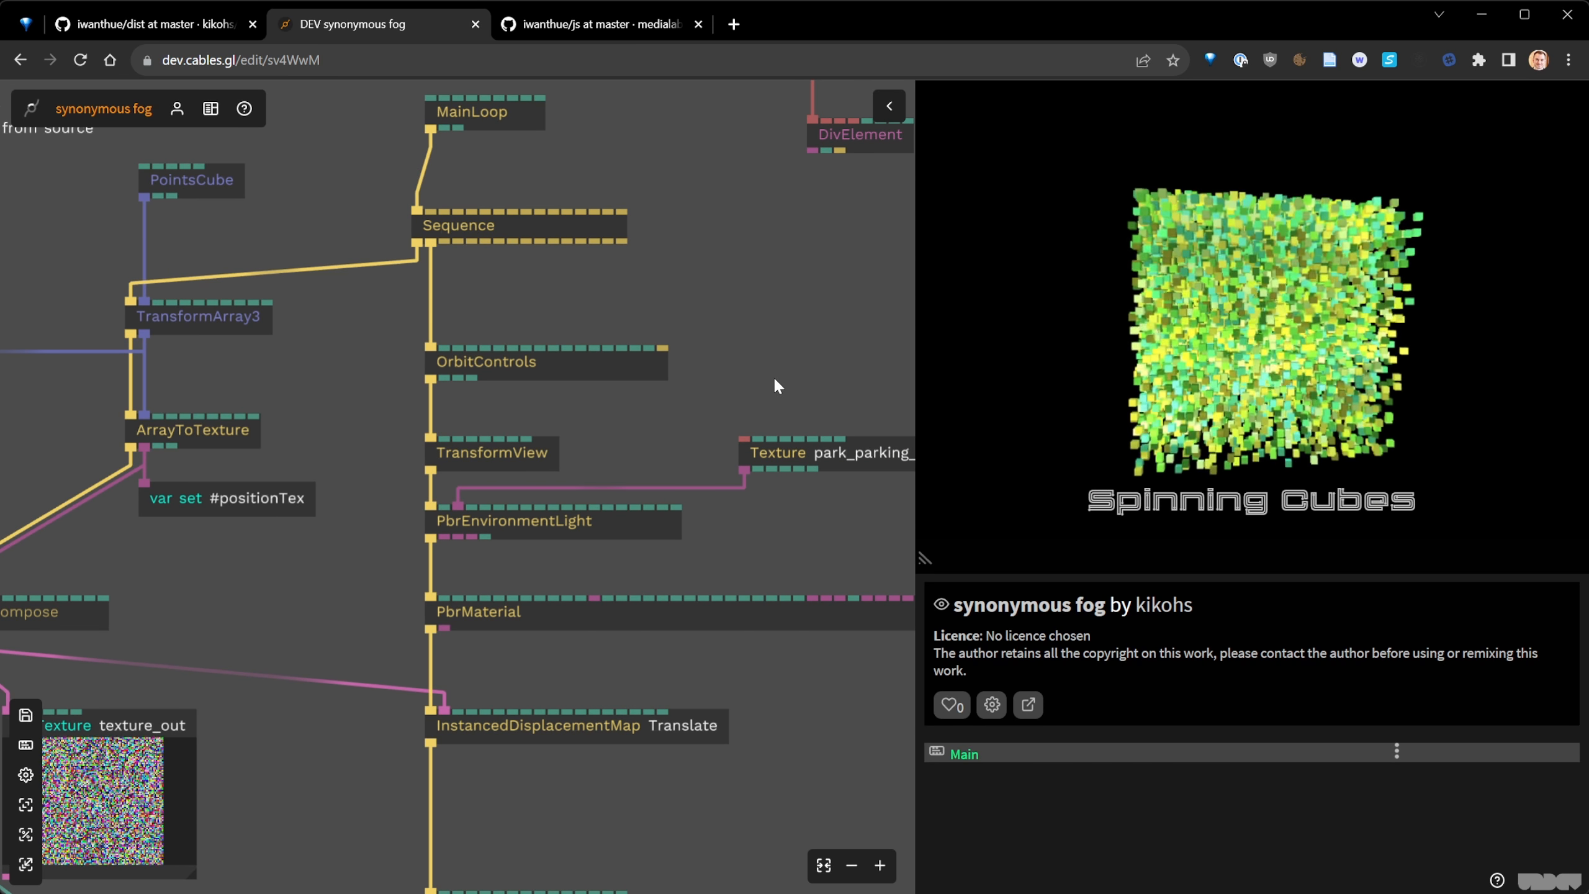
# - Move the Timer and Sine ops together up beside the TransformArray3 op
pyautogui.scroll(-1, 723, 351)
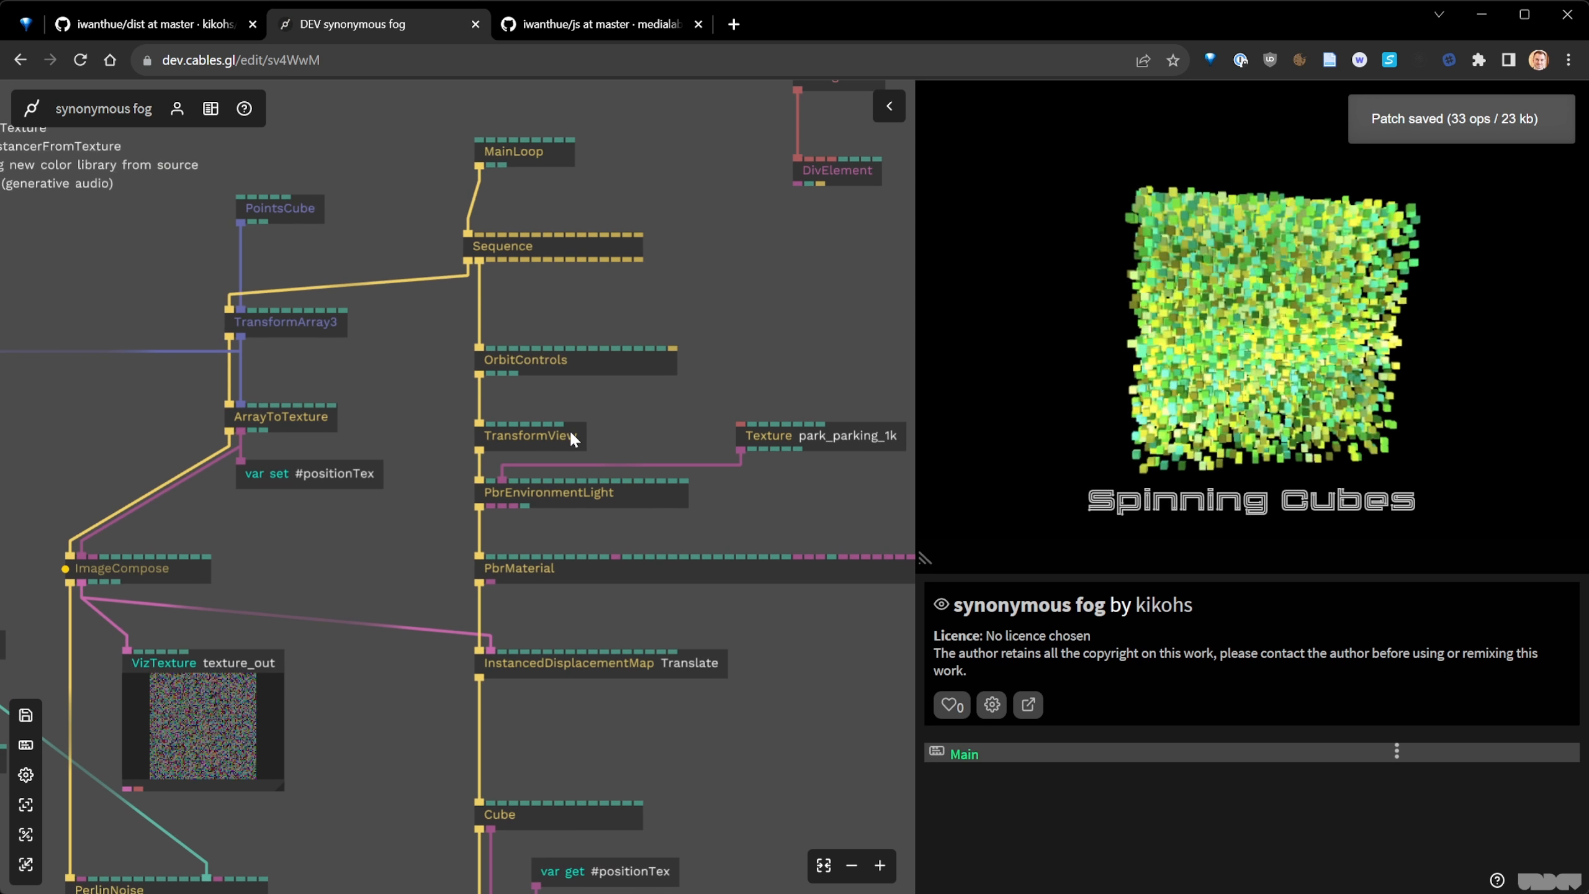
pyautogui.moveTo(397, 553); pyautogui.dragTo(670, 421)
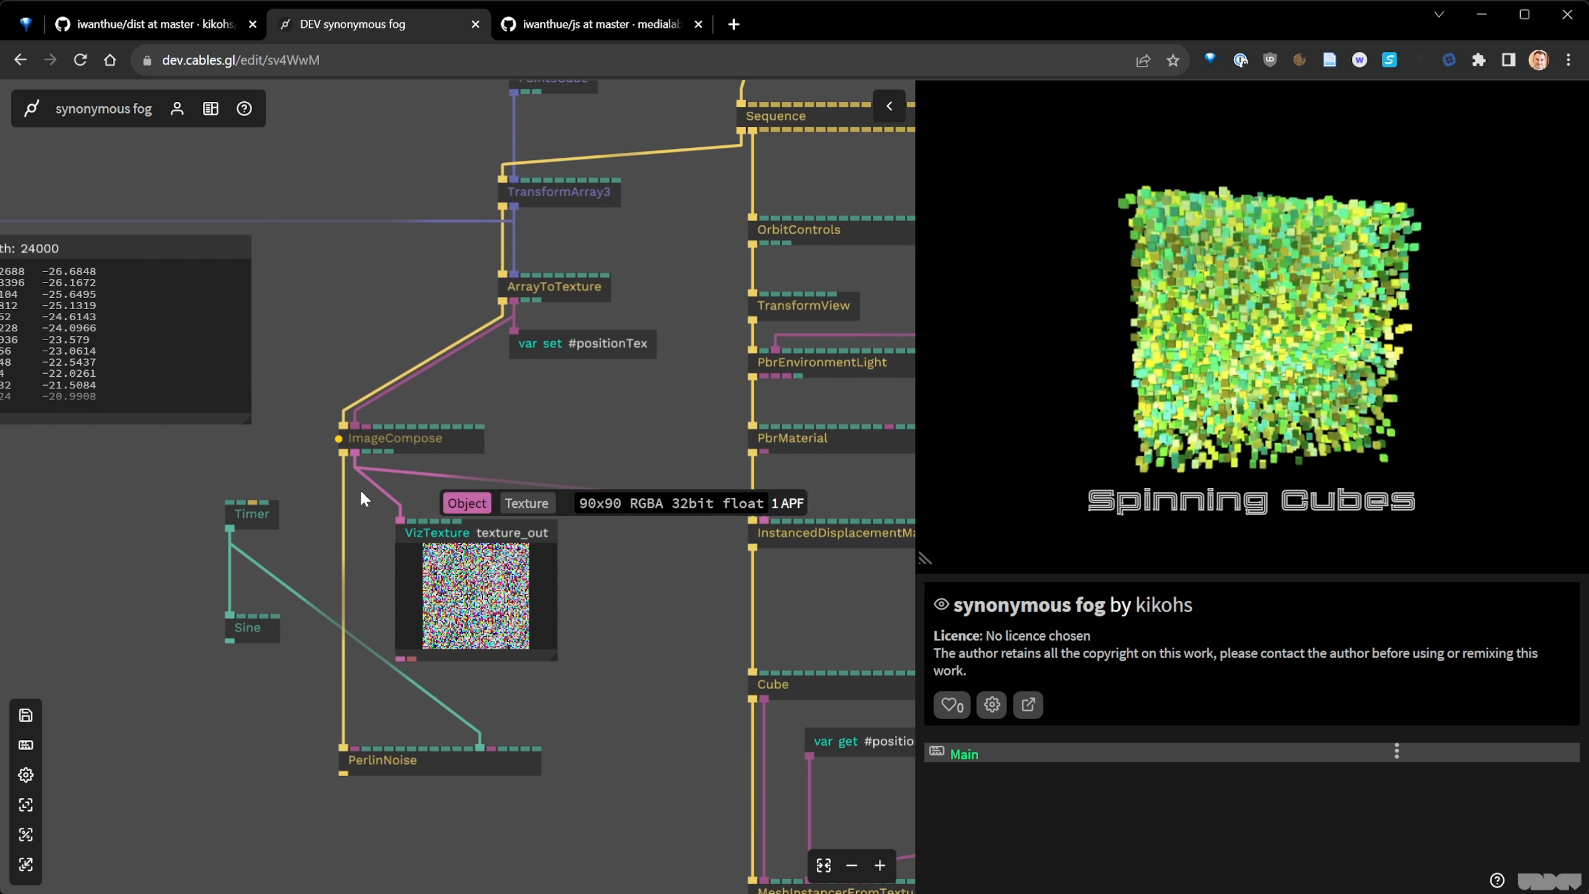
pyautogui.moveTo(164, 494); pyautogui.dragTo(253, 636)
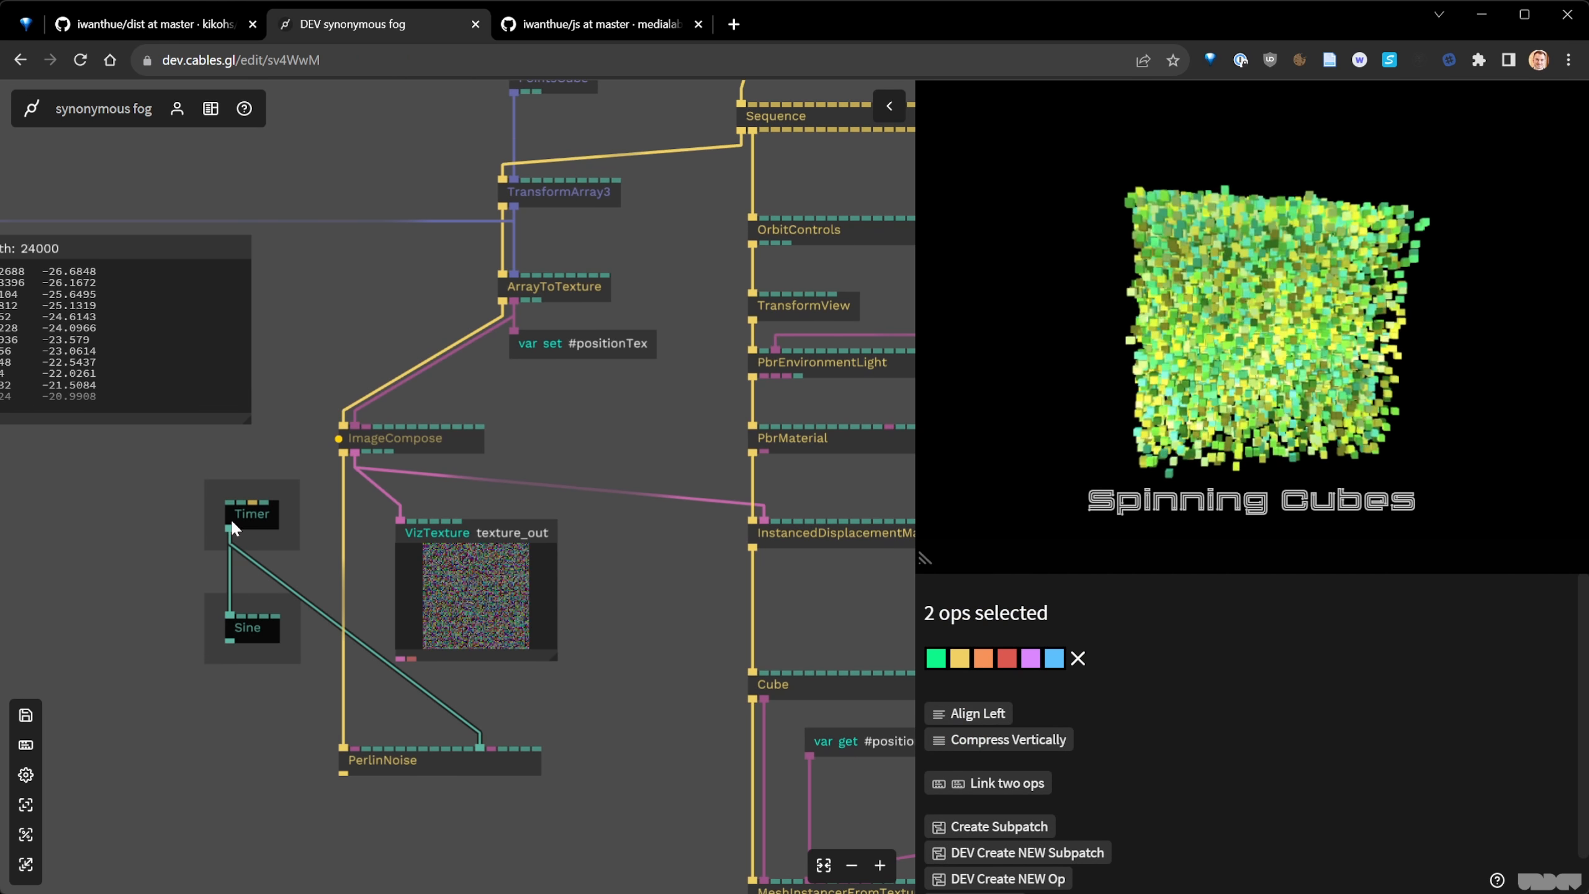
pyautogui.moveTo(231, 517); pyautogui.dragTo(319, 156)
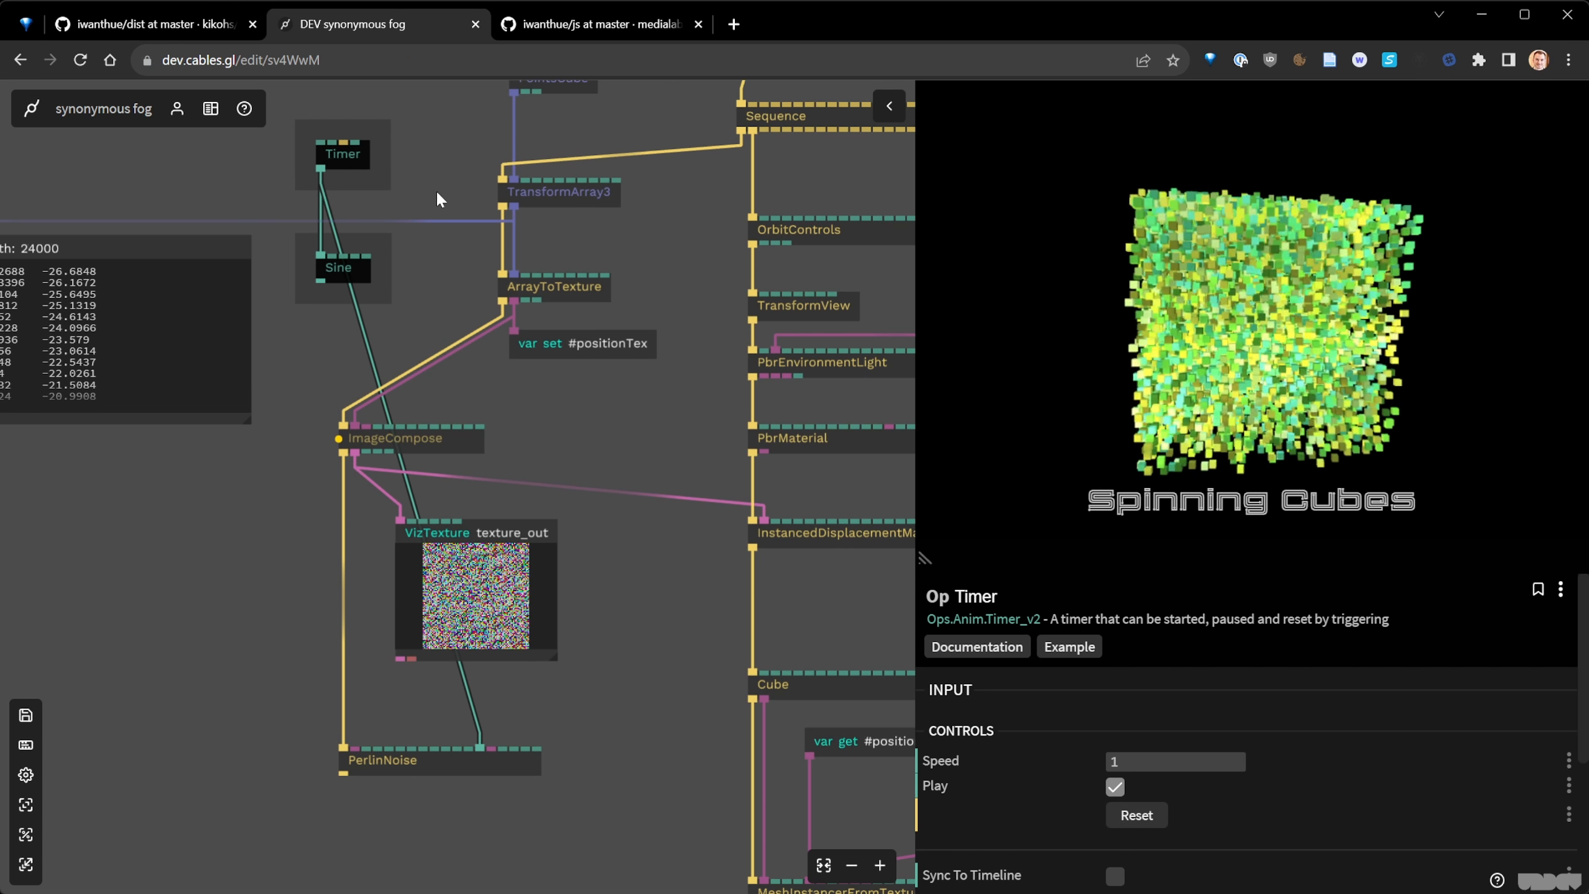
# - Connect the Sine op's result to the TransformView op's RotY input
pyautogui.moveTo(687, 248); pyautogui.dragTo(567, 434)
pyautogui.click(741, 401)
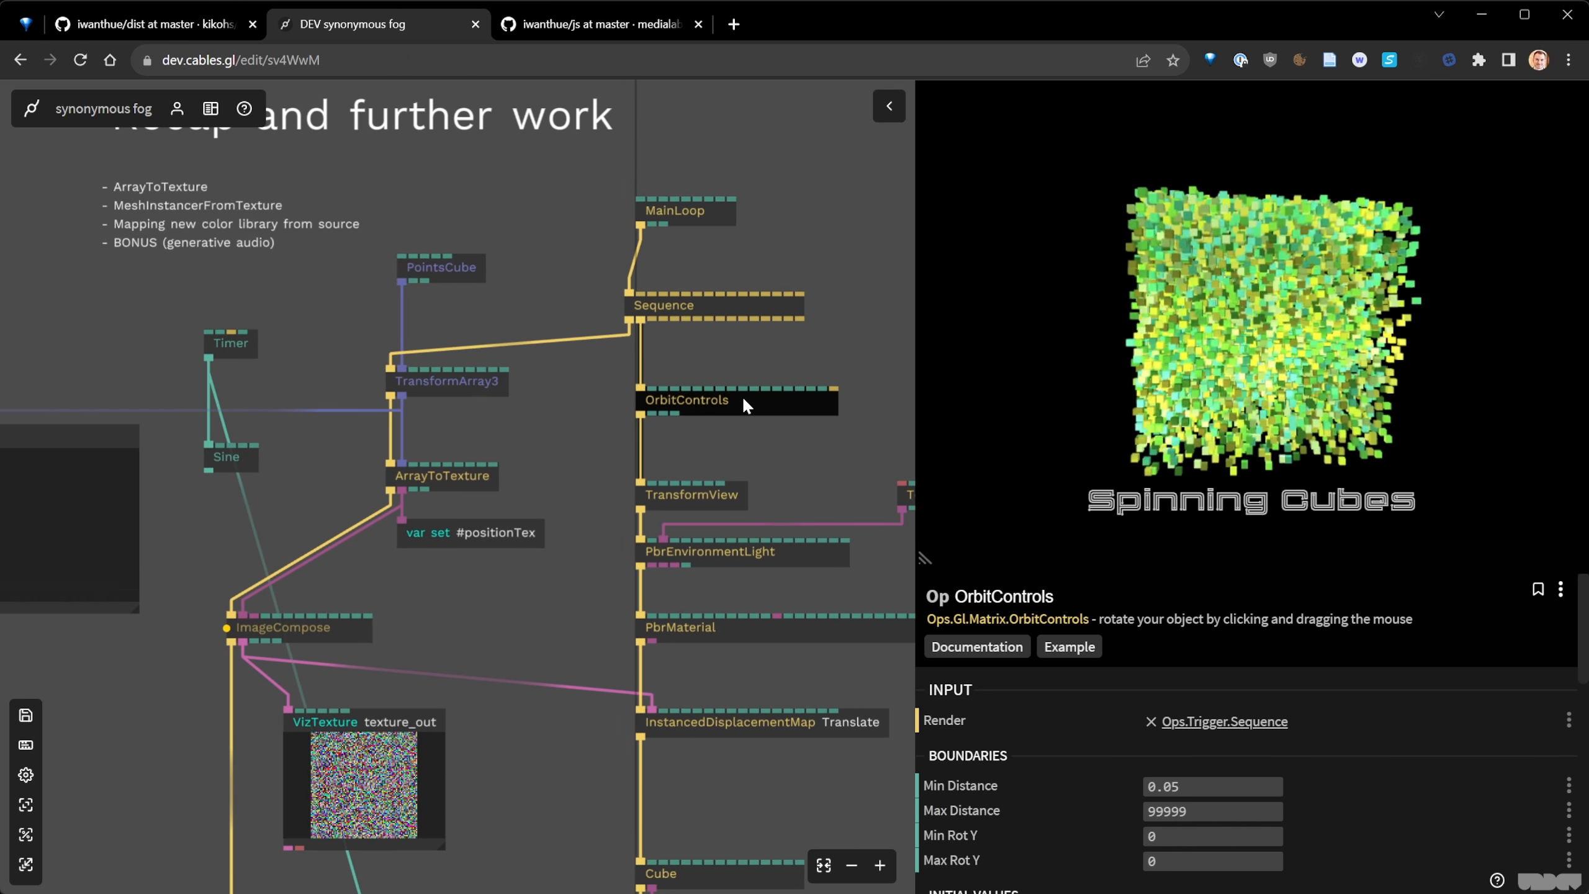
pyautogui.moveTo(1119, 288)
pyautogui.mouseDown()
pyautogui.moveTo(1042, 300)
pyautogui.moveTo(1114, 318)
pyautogui.mouseUp()
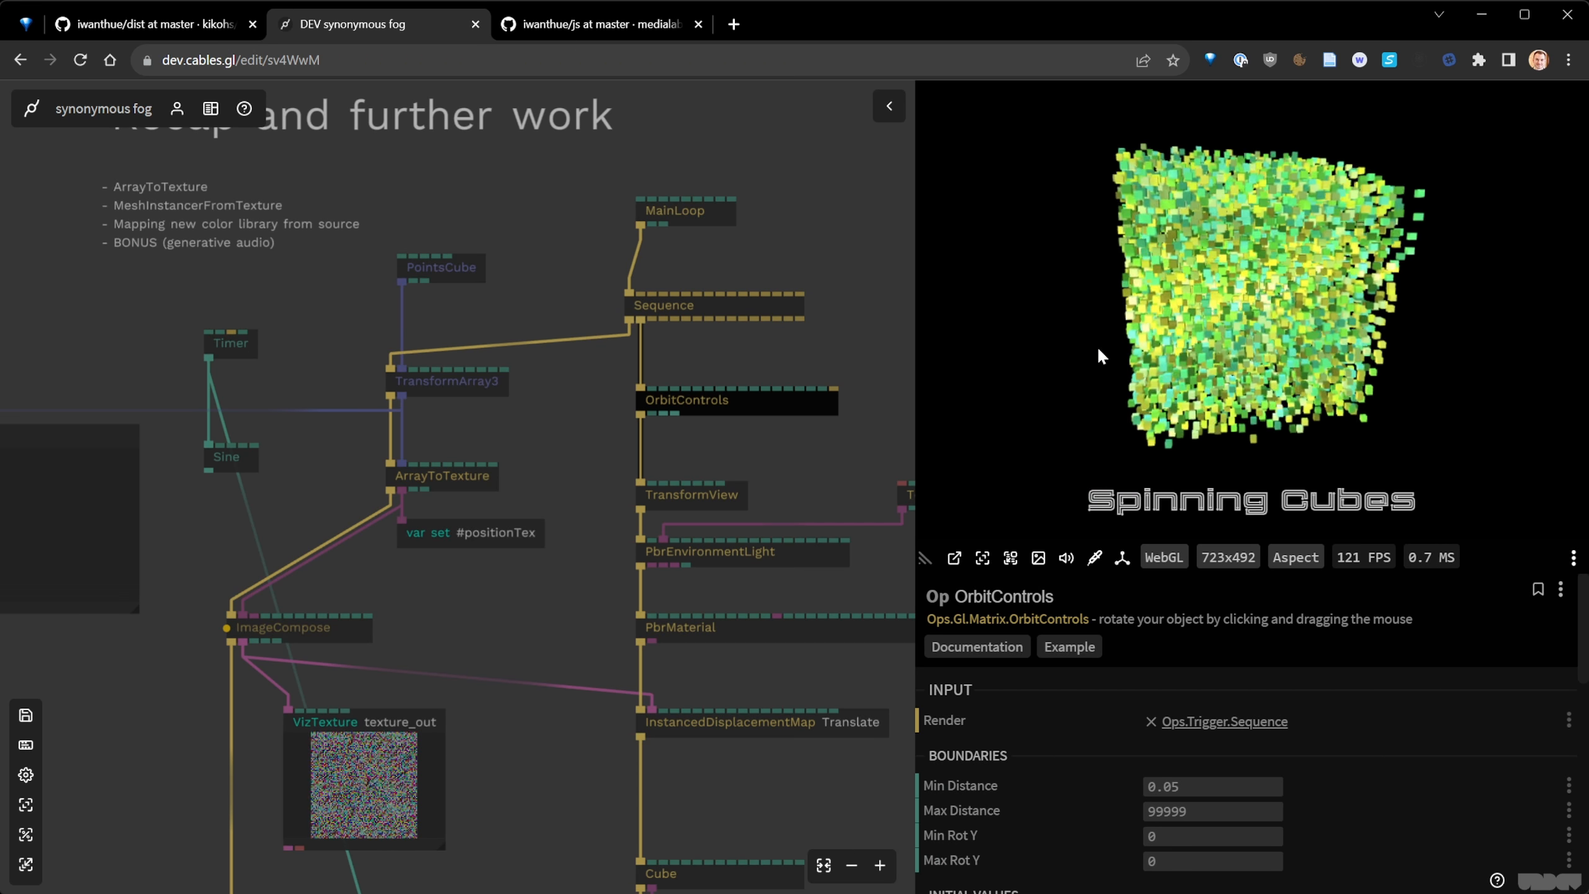
pyautogui.click(709, 463)
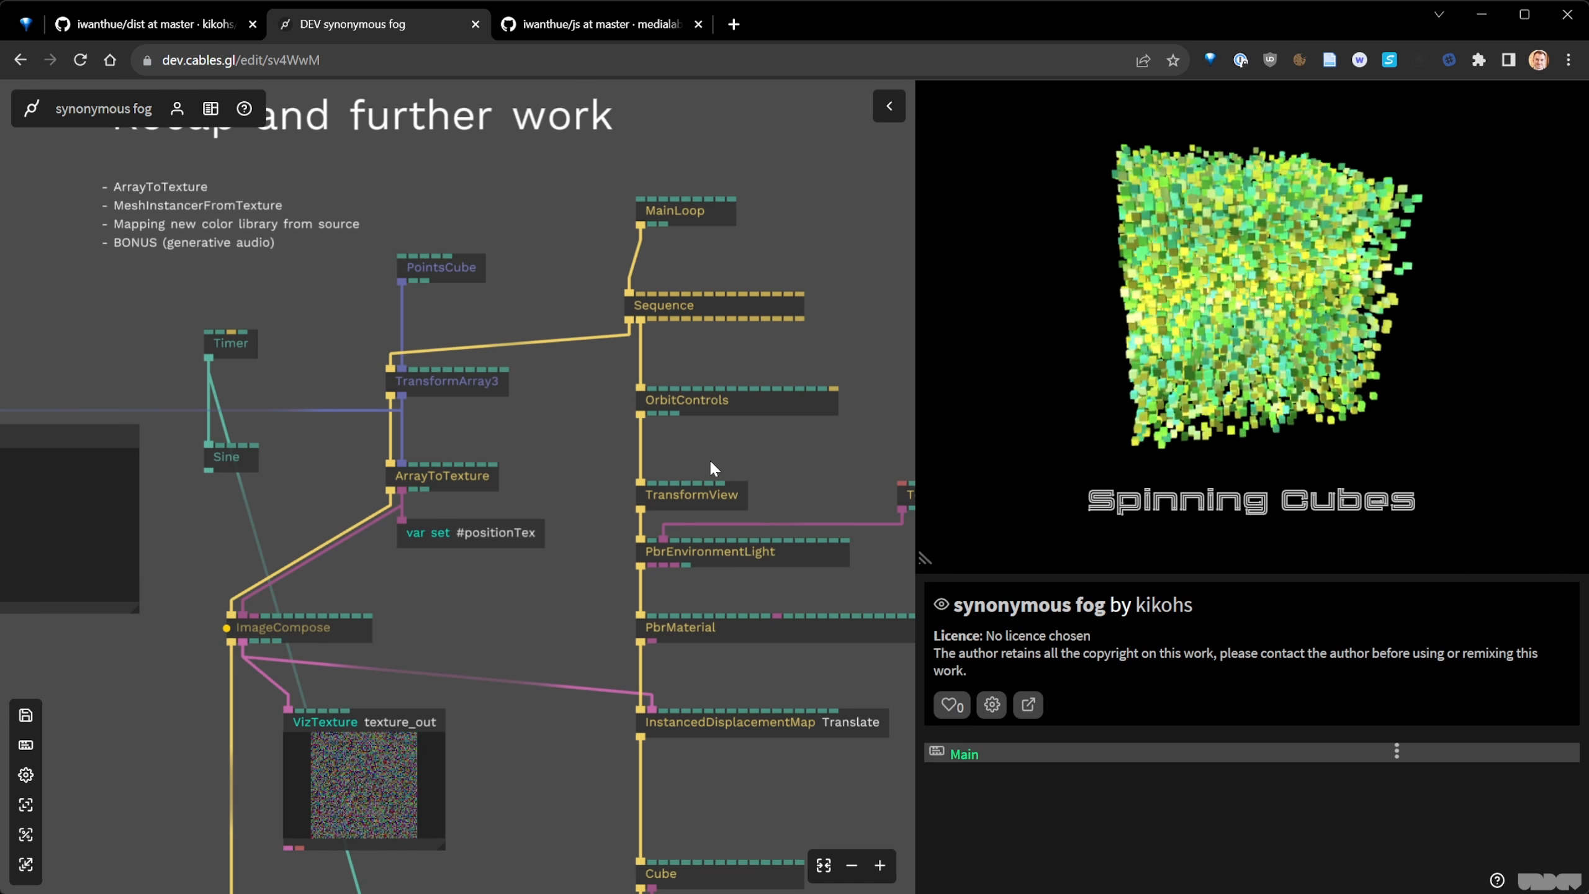
pyautogui.moveTo(209, 470); pyautogui.dragTo(716, 488)
pyautogui.click(754, 505)
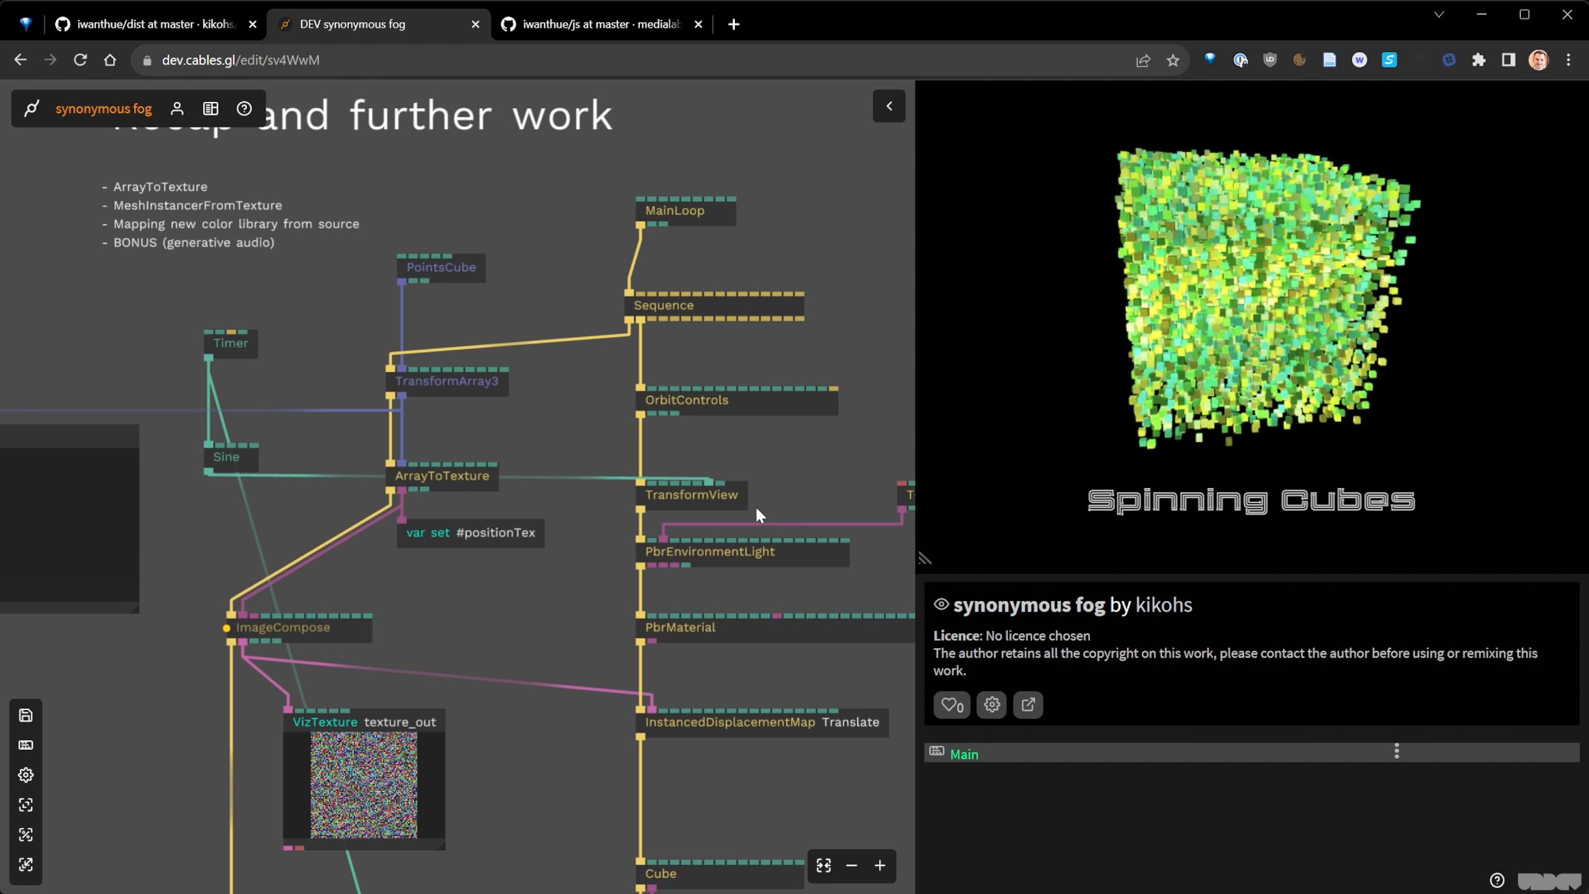
# - Set the Sine op's Amplitude to 180 and Frequency to 0.2, and reposition it below the Timer
pyautogui.moveTo(228, 455); pyautogui.dragTo(182, 454)
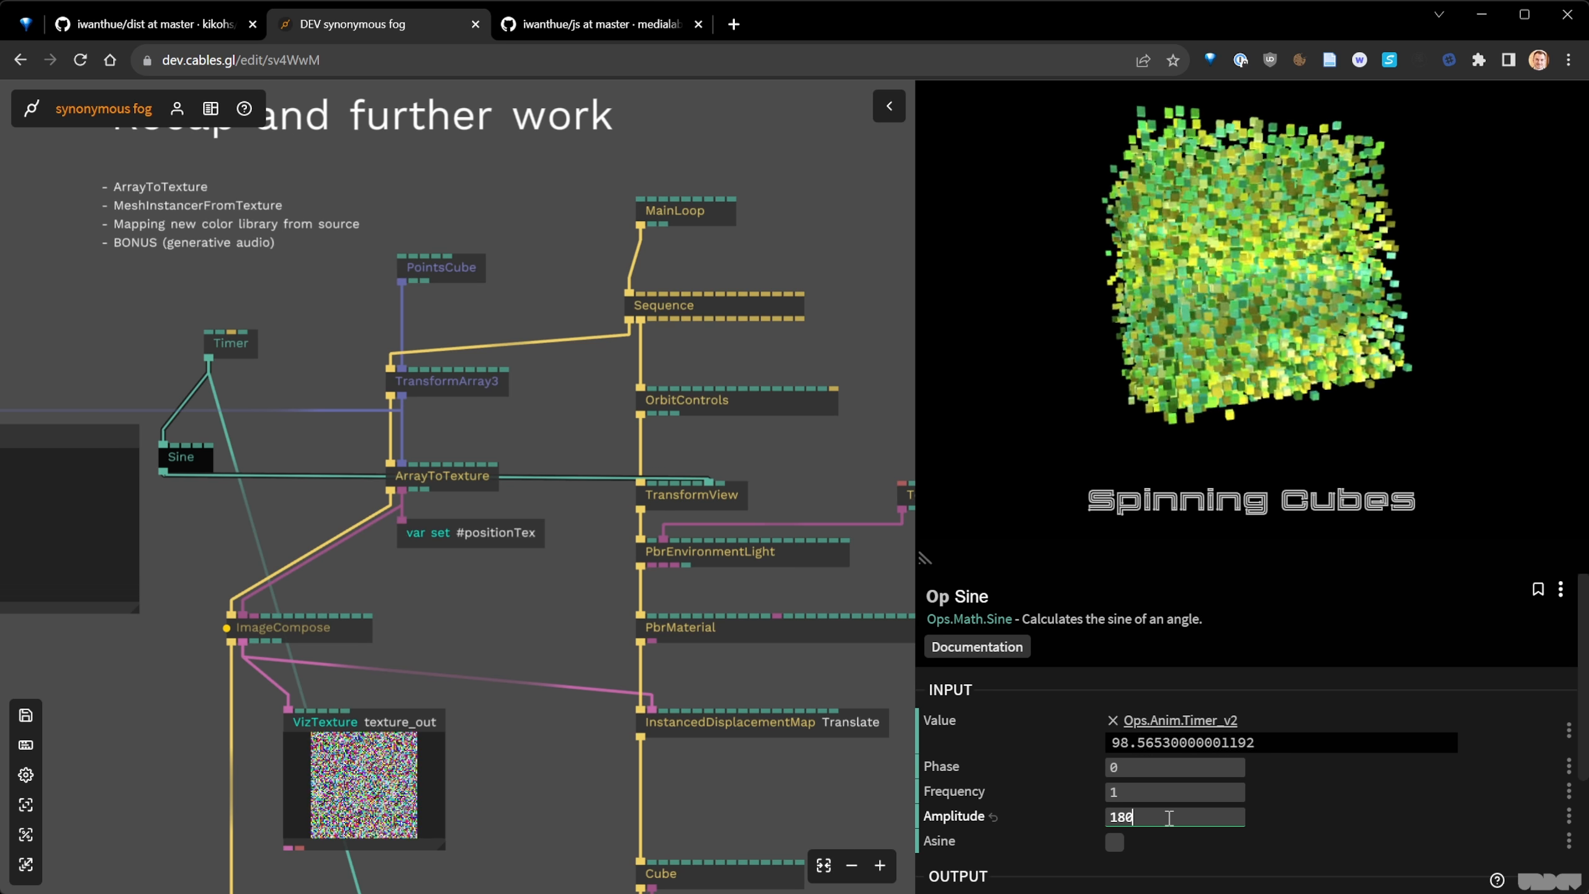
pyautogui.moveTo(1155, 800); pyautogui.dragTo(1106, 799)
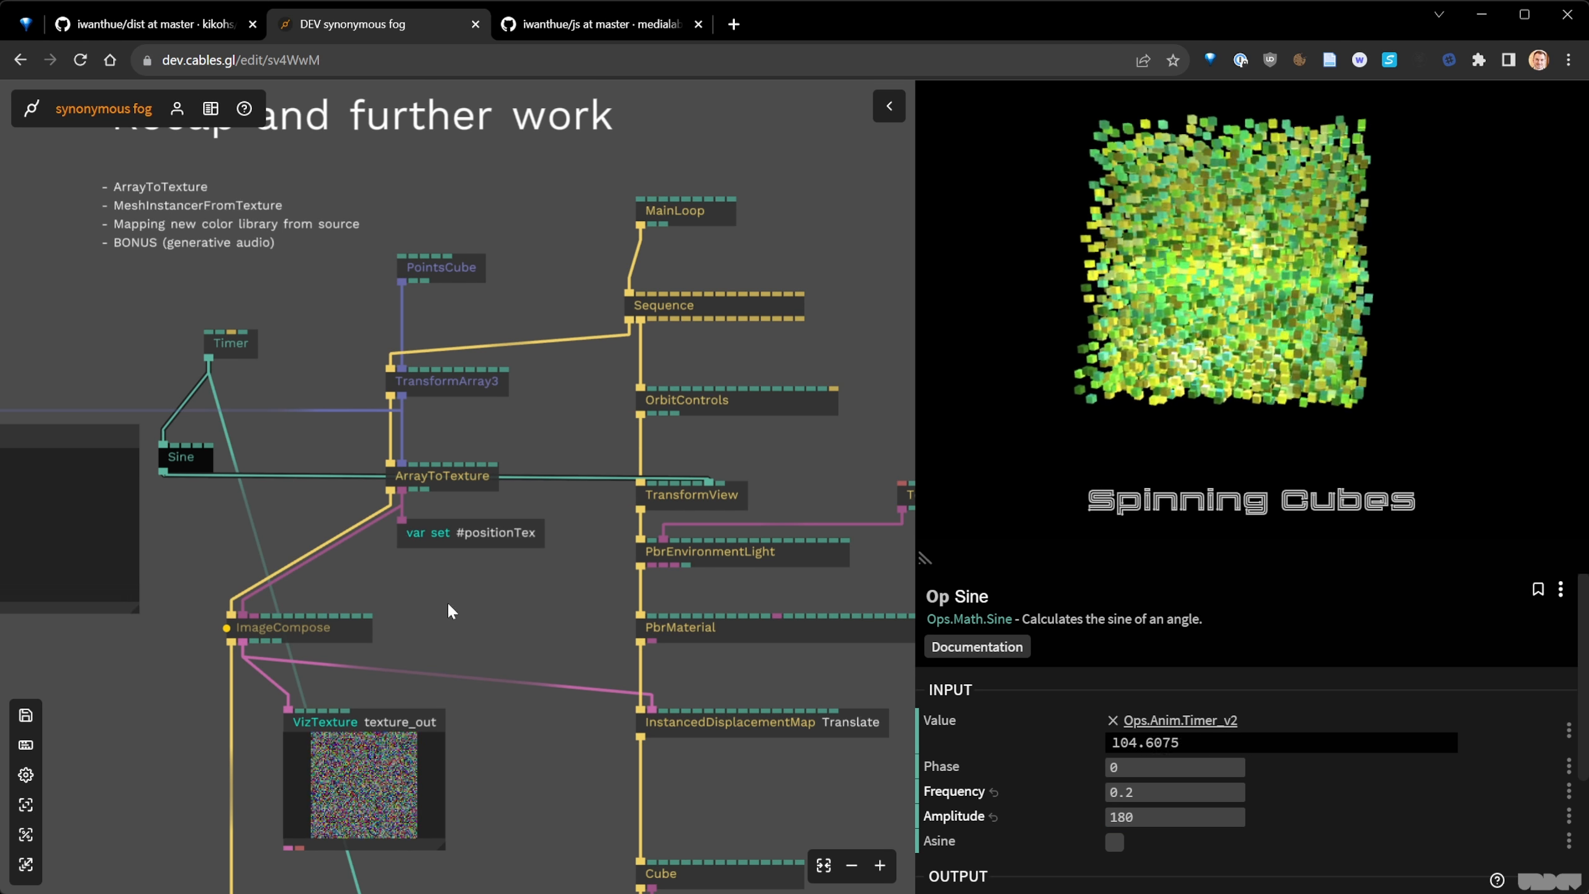
pyautogui.moveTo(179, 453); pyautogui.dragTo(180, 439)
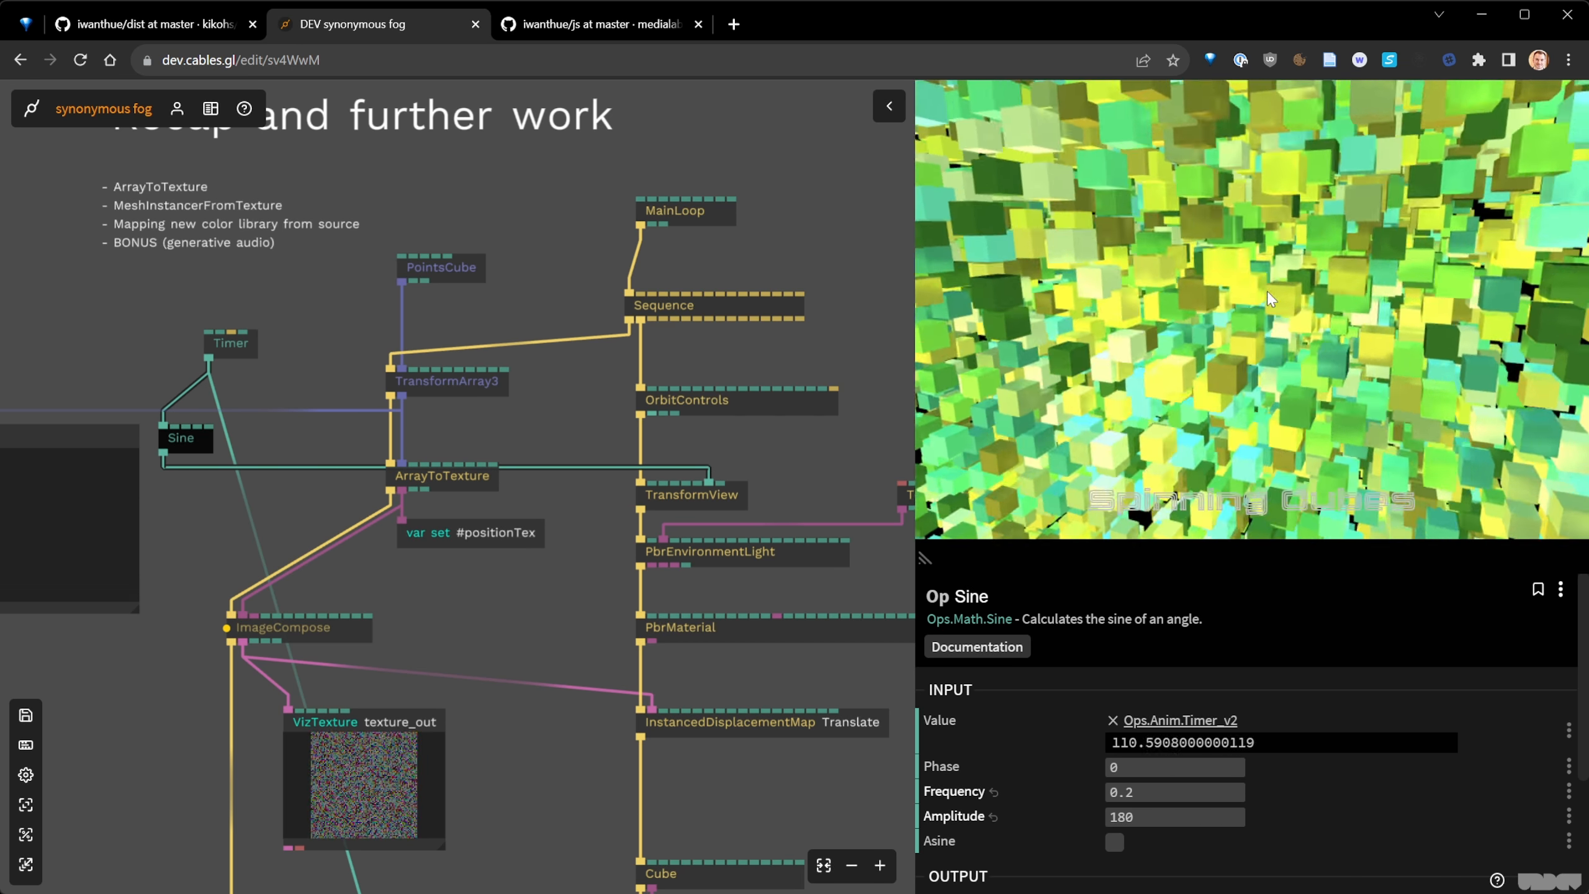
# - Set the TransformView op's PosZ to 0
pyautogui.moveTo(1249, 299)
pyautogui.mouseDown()
pyautogui.moveTo(936, 295)
pyautogui.moveTo(1357, 285)
pyautogui.moveTo(1261, 295)
pyautogui.mouseUp()
pyautogui.click(740, 488)
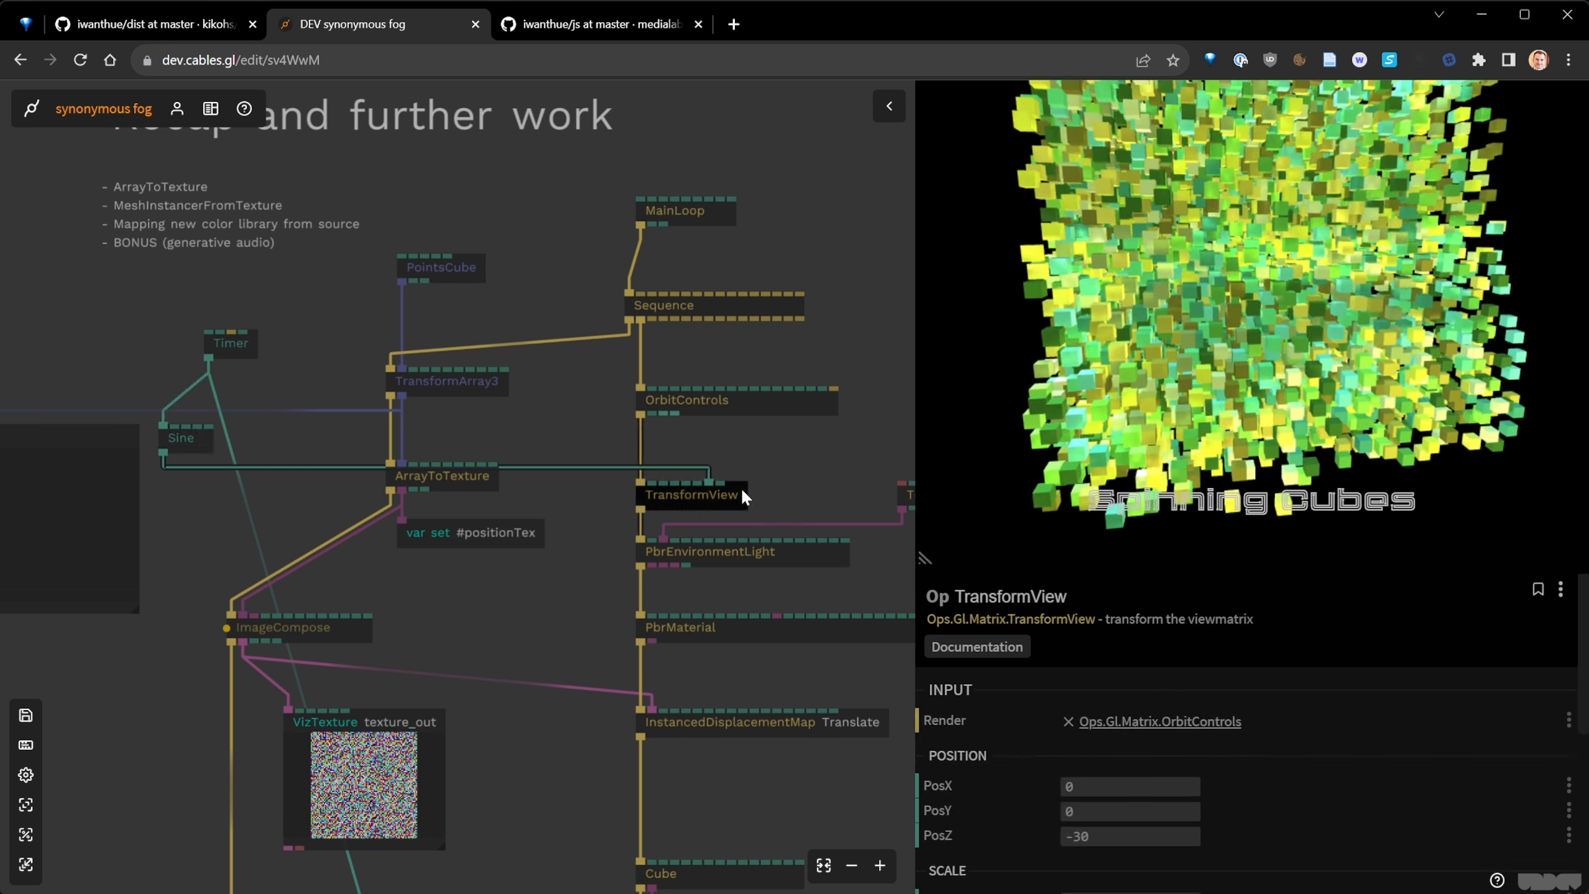
pyautogui.scroll(-3, 1134, 693)
pyautogui.click(1129, 650)
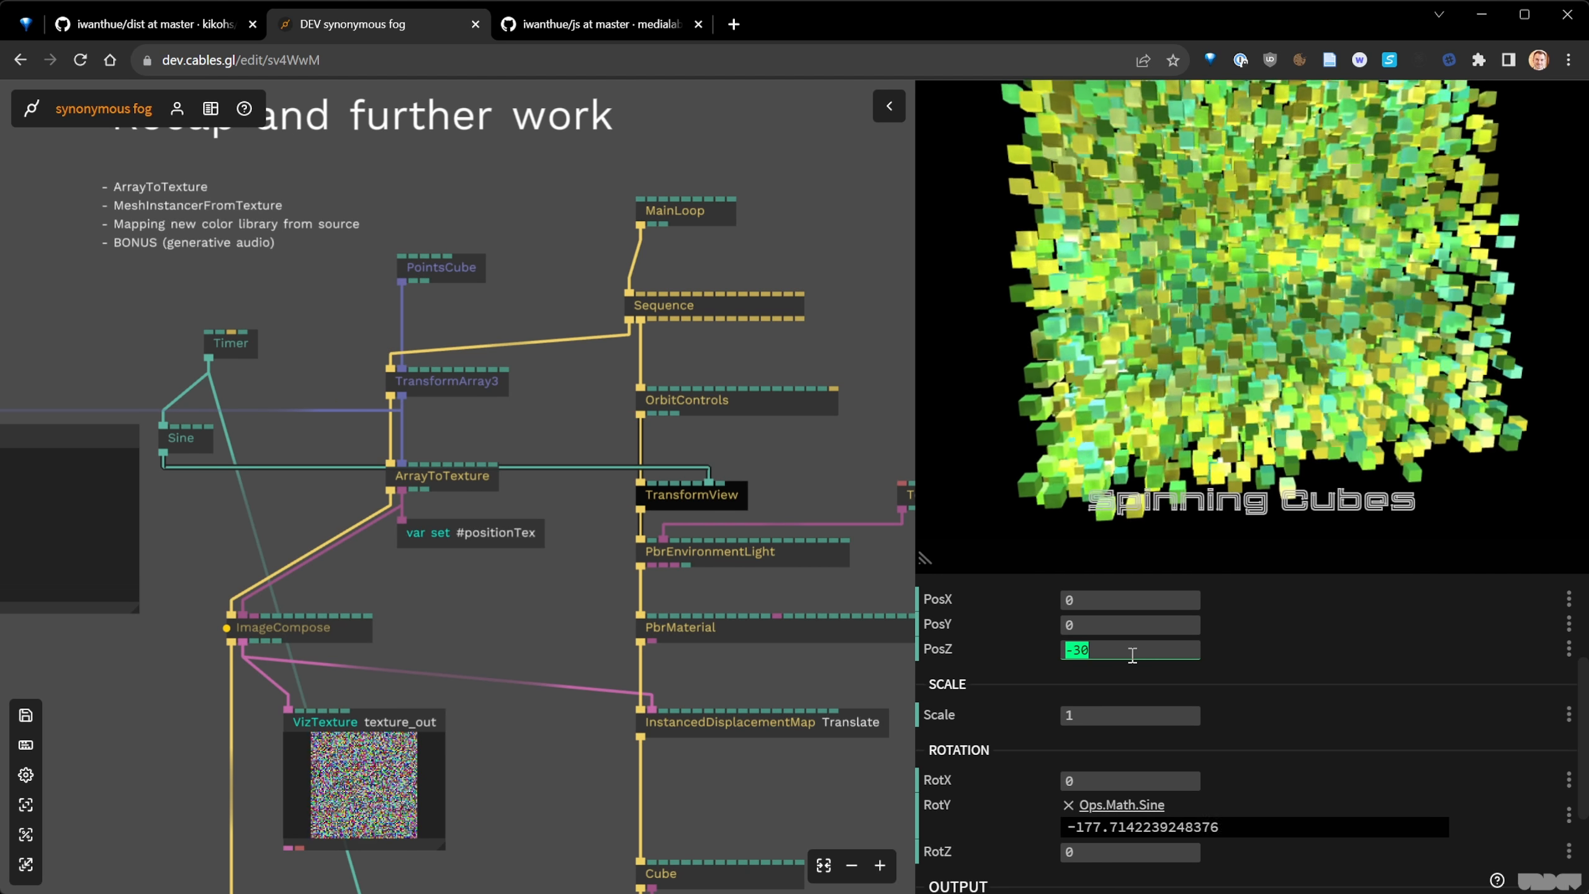
pyautogui.write('0')
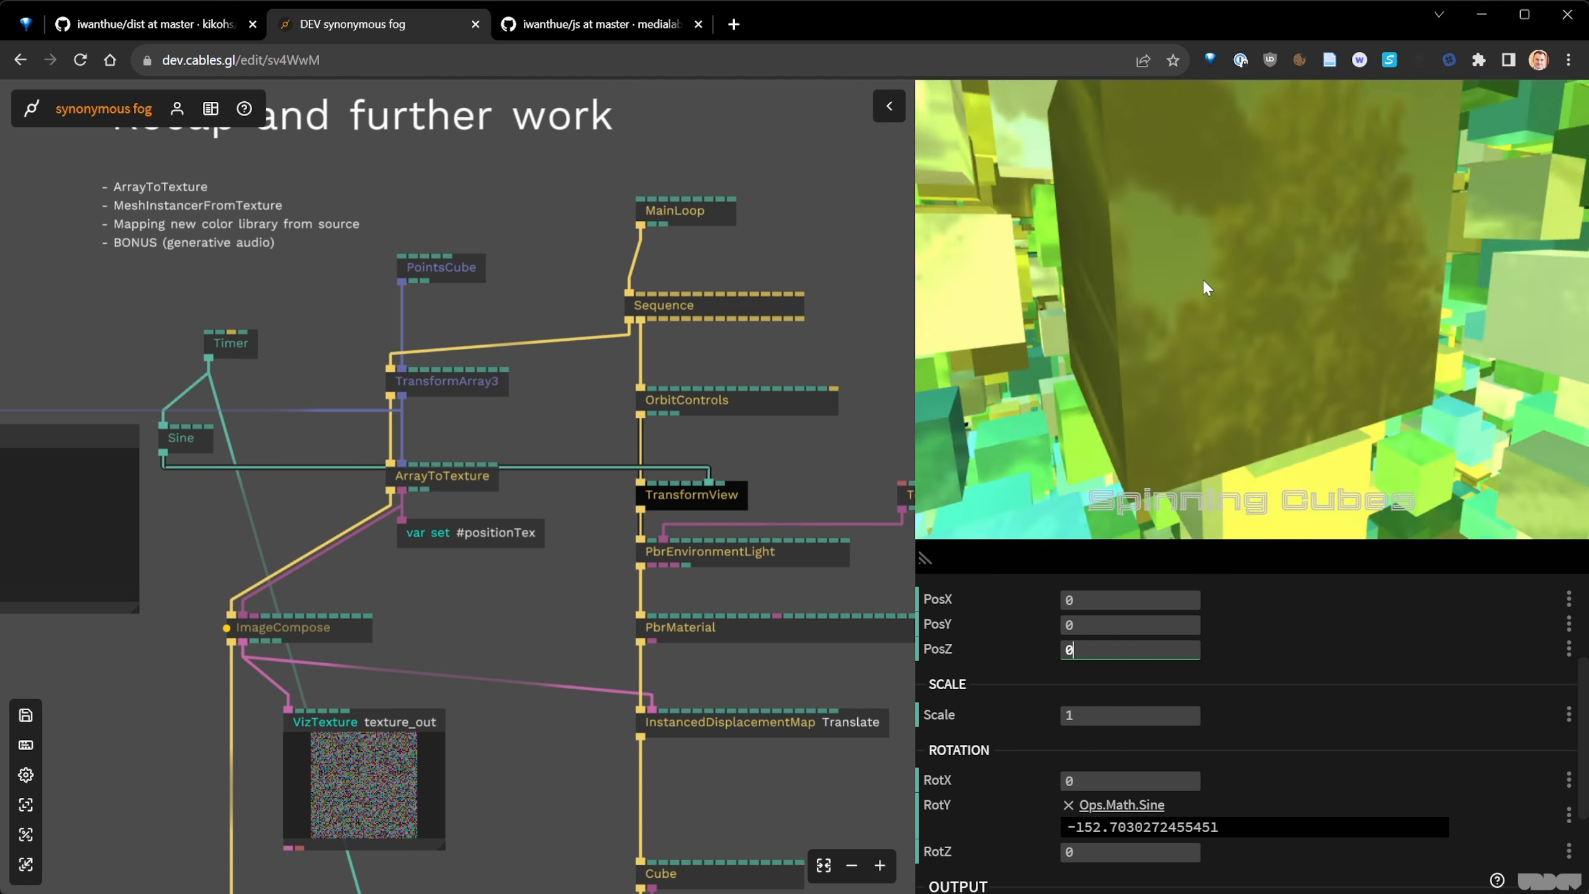
pyautogui.scroll(-8, 1206, 291)
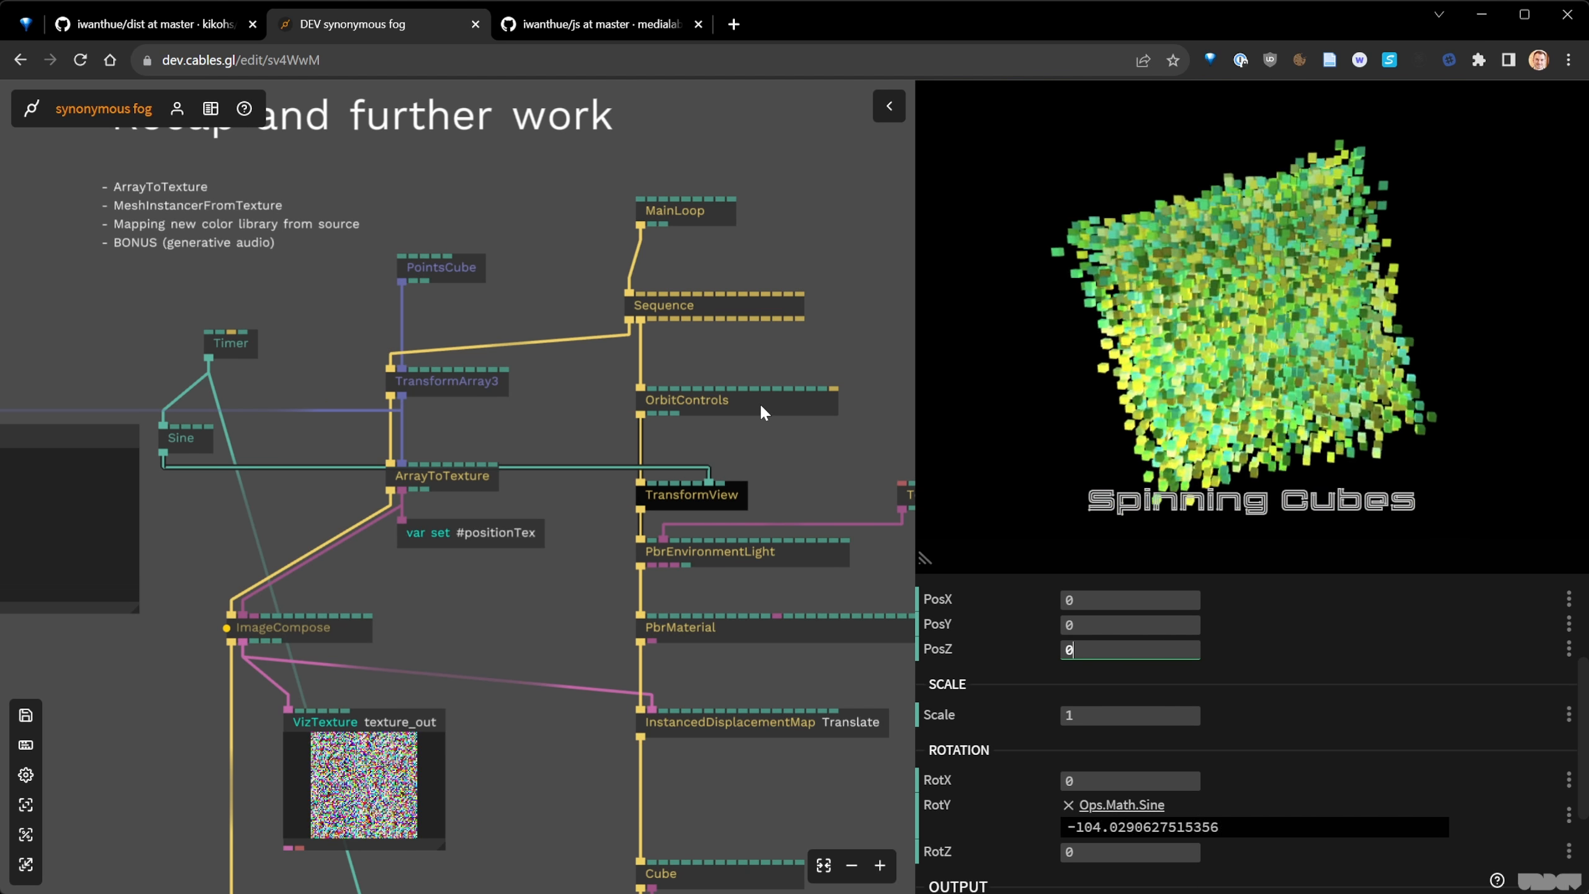
pyautogui.moveTo(1144, 378); pyautogui.dragTo(1092, 349)
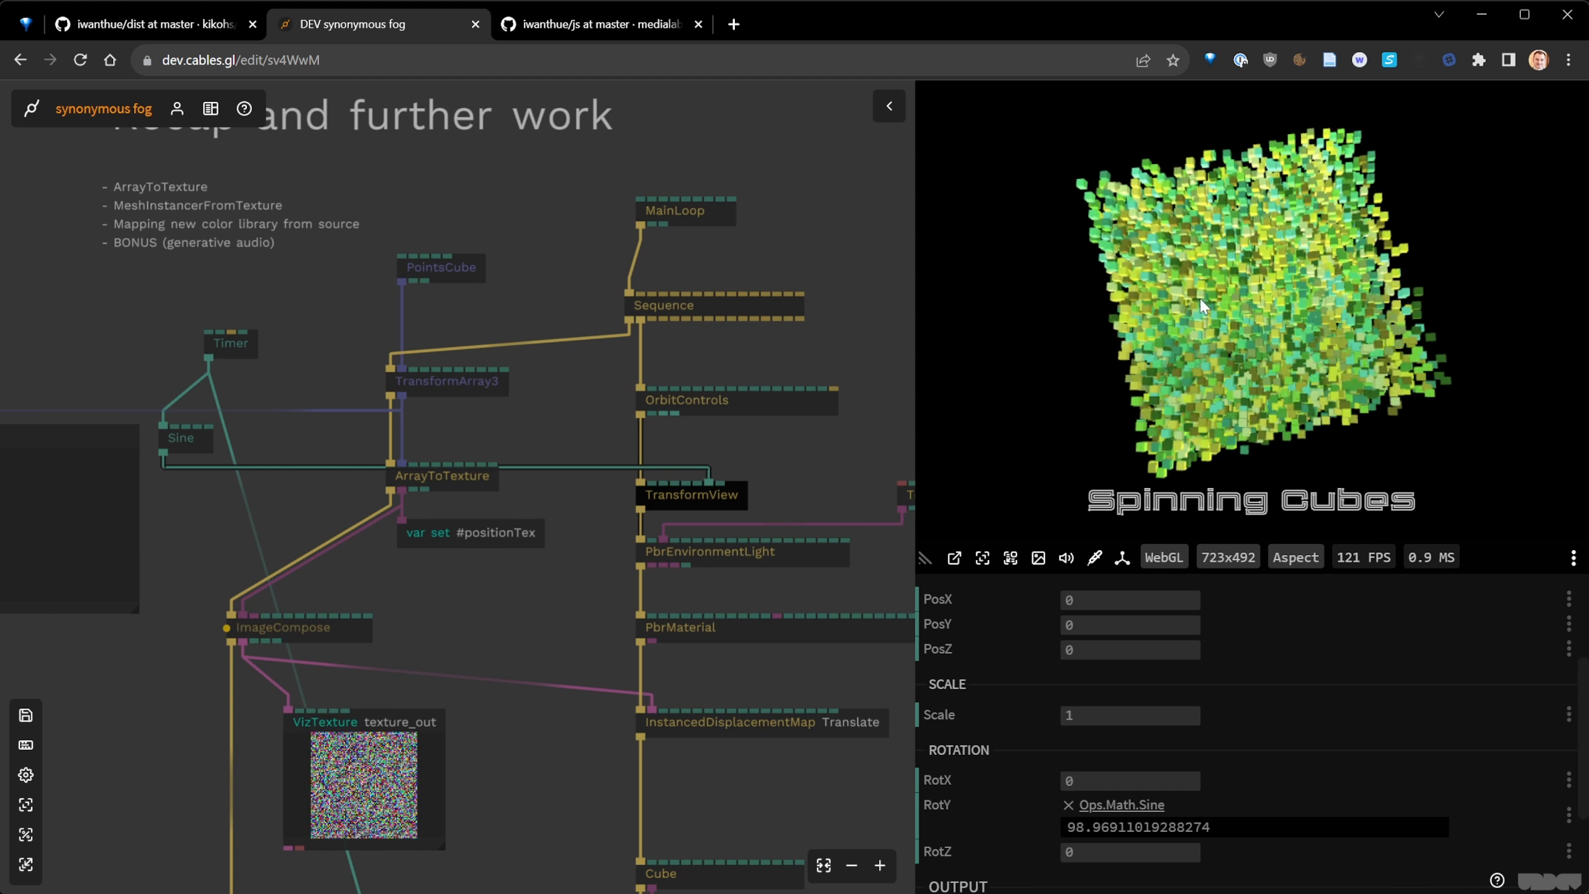
# - Save the patch and look over the complete op network
pyautogui.click(877, 397)
pyautogui.scroll(-5, 655, 388)
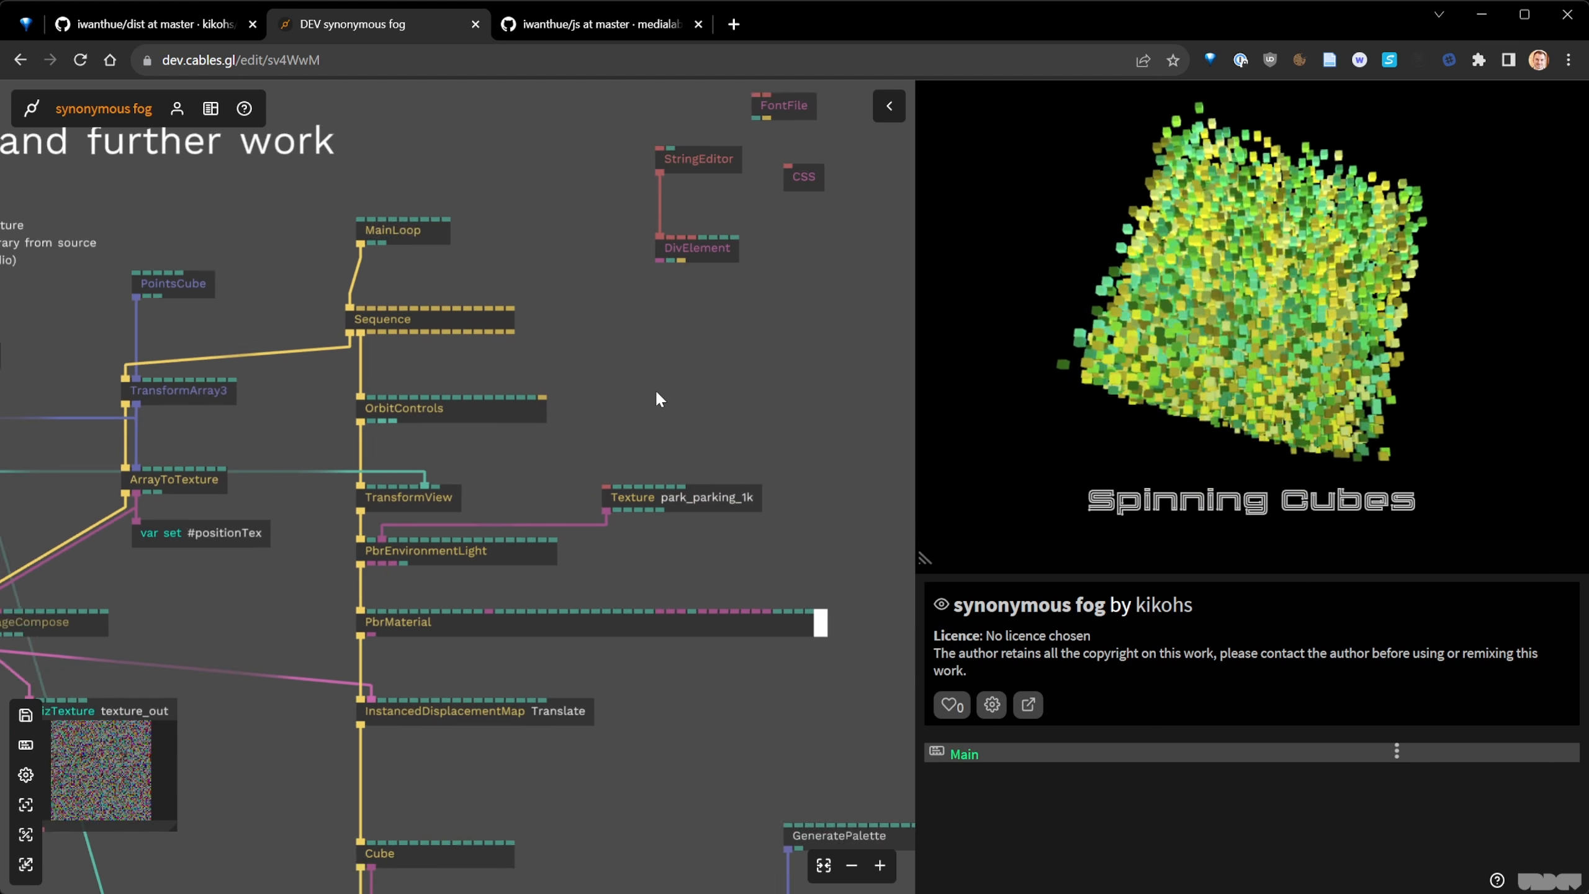
pyautogui.hotkey('ctrl', 's')
pyautogui.moveTo(700, 369); pyautogui.dragTo(829, 319)
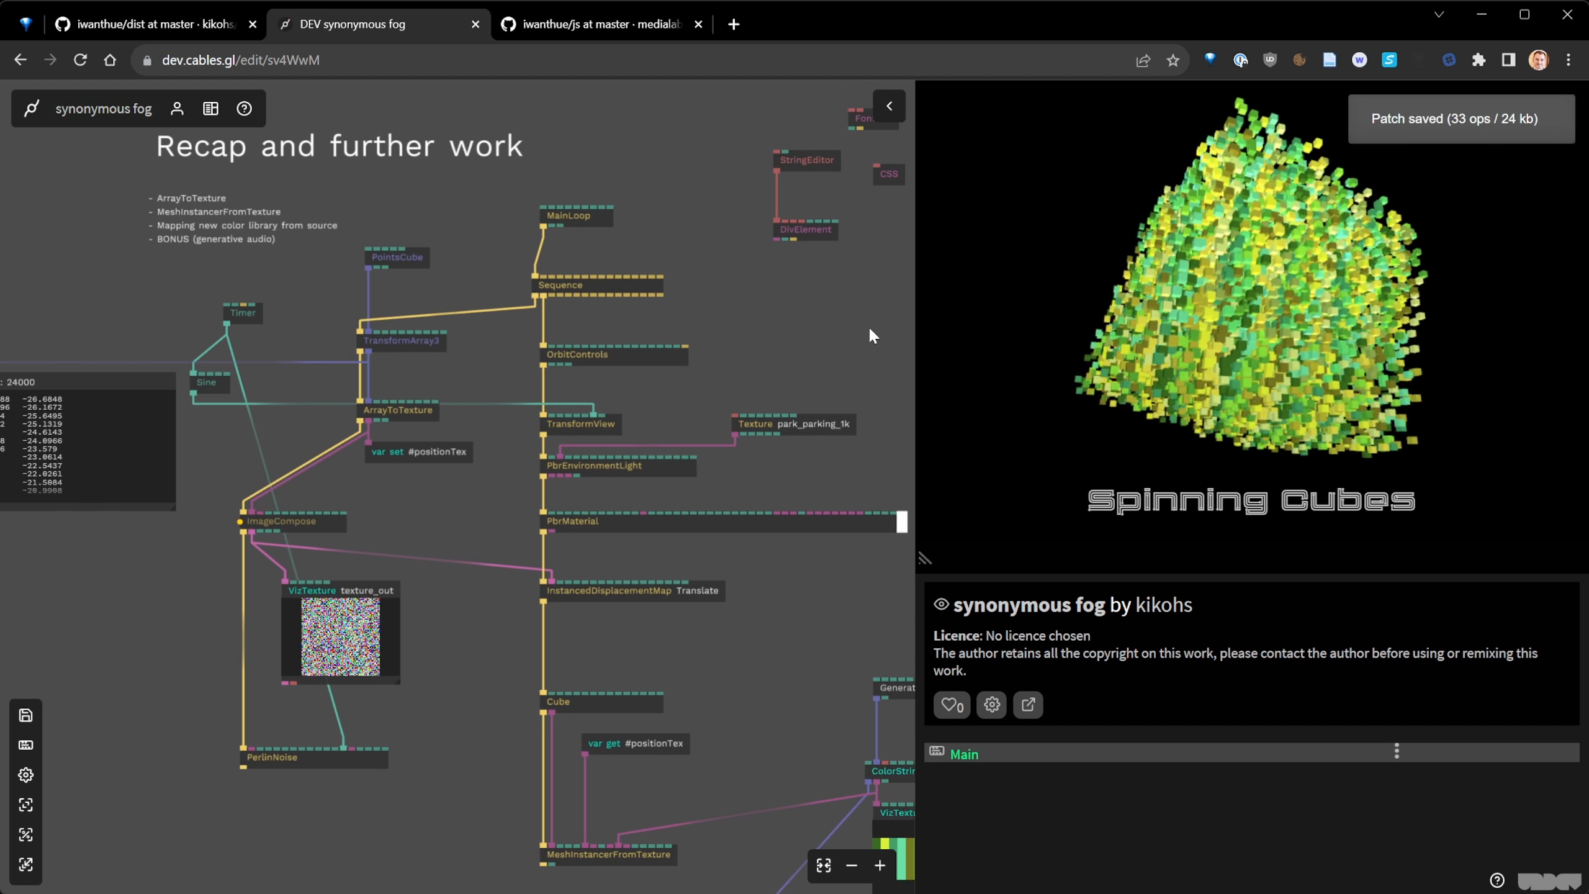
pyautogui.scroll(-2, 709, 380)
pyautogui.moveTo(732, 348); pyautogui.dragTo(604, 360)
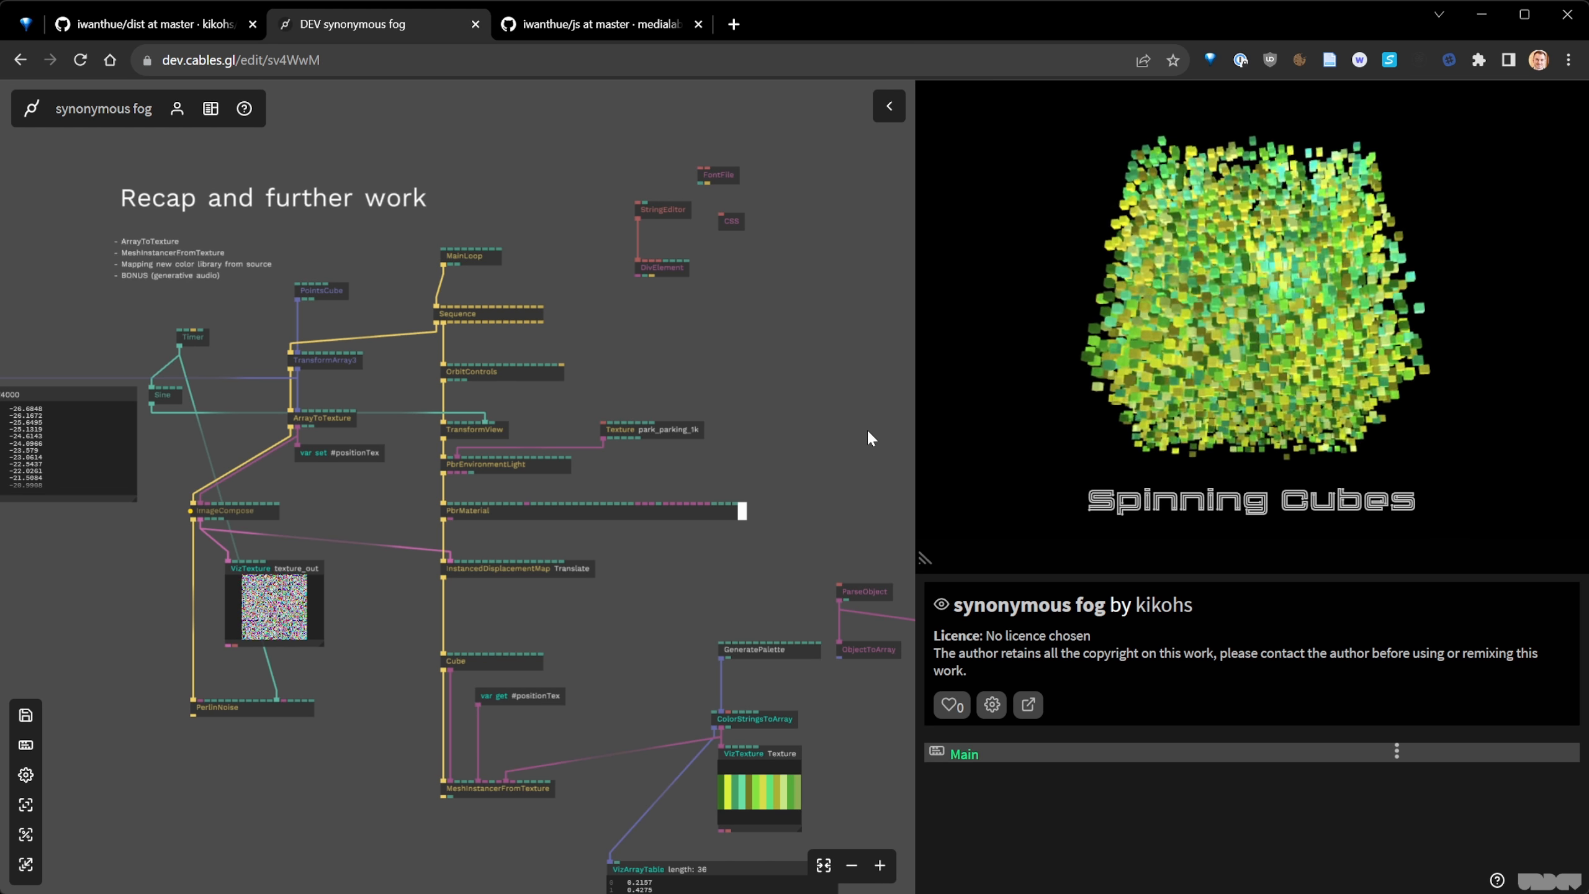
pyautogui.scroll(-2, 856, 443)
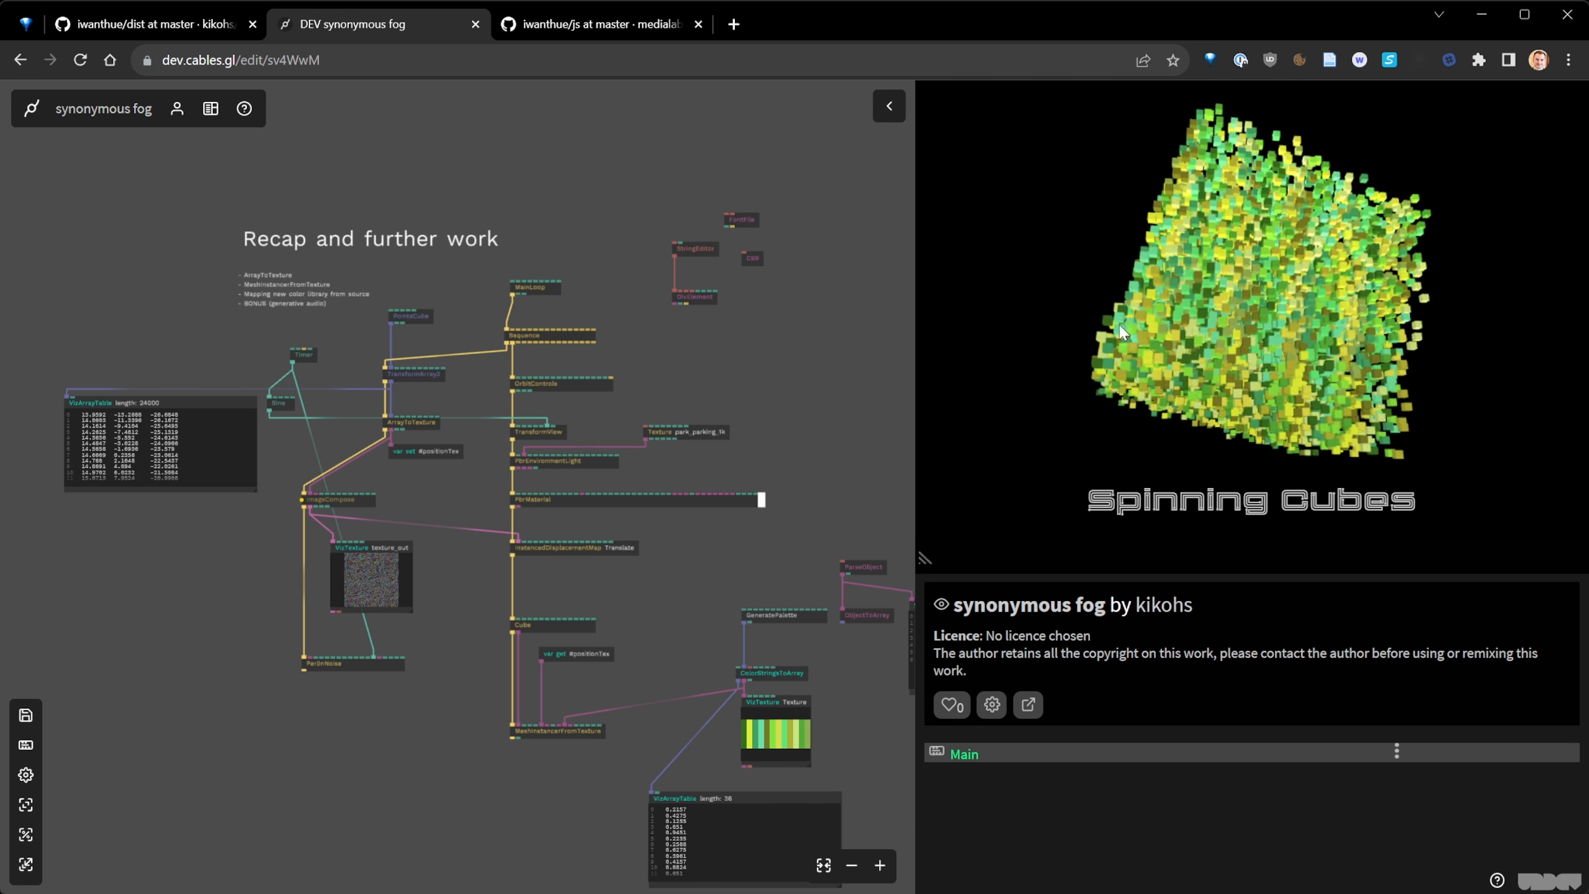
pyautogui.moveTo(856, 400); pyautogui.dragTo(779, 363)
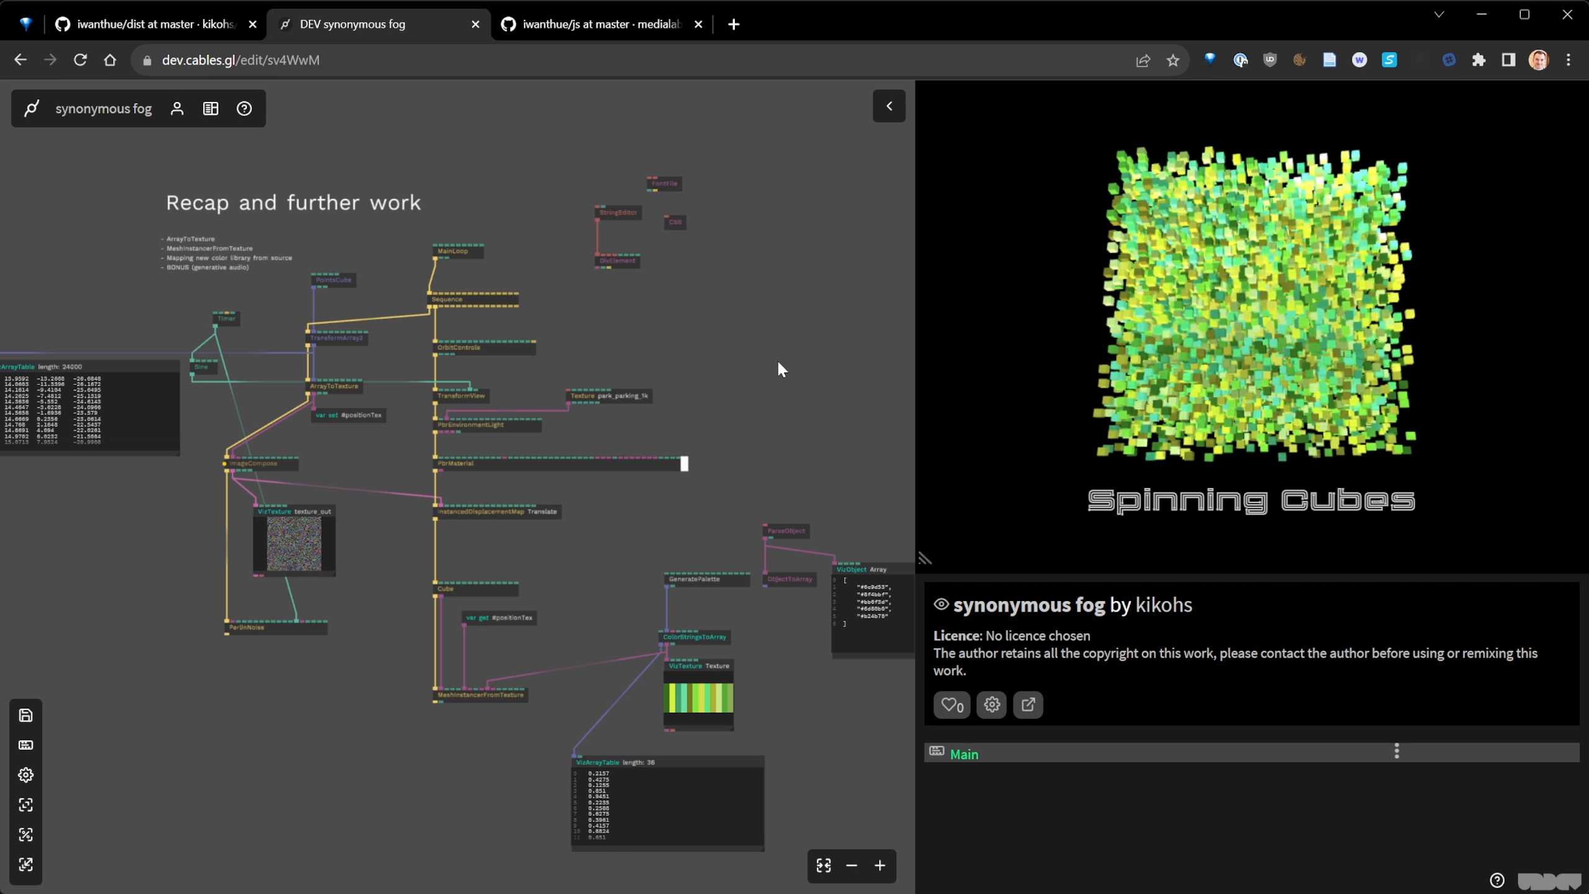